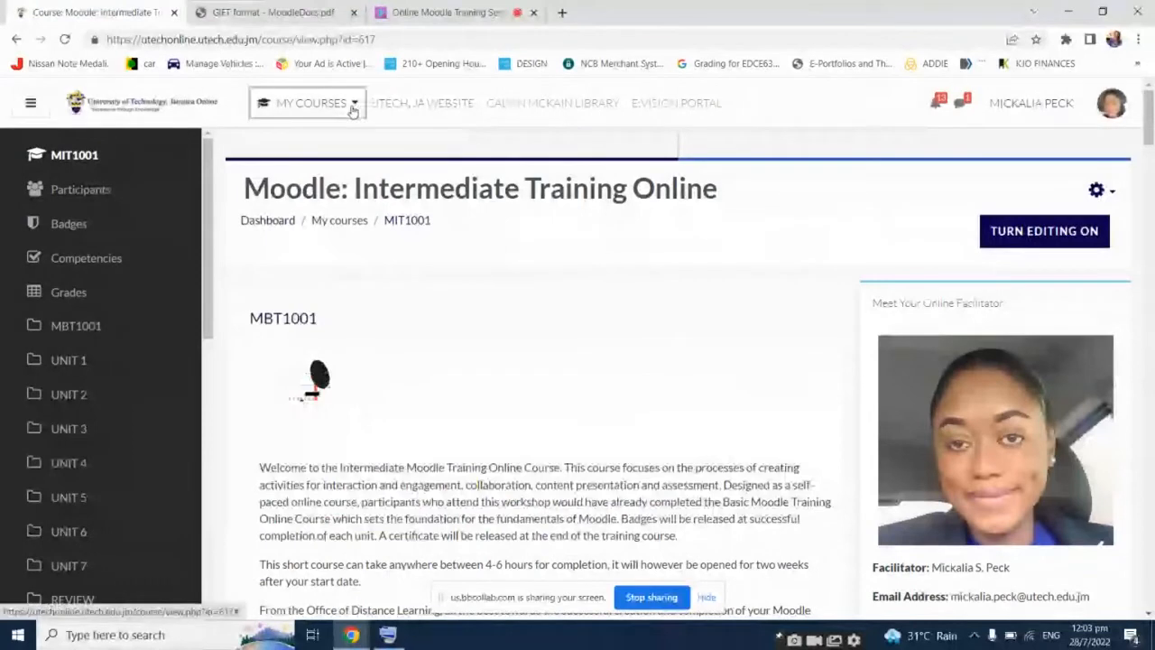
# From My Courses, open the MBT1001 course in a new browser tab
pyautogui.click(311, 103)
pyautogui.middleClick(312, 275)
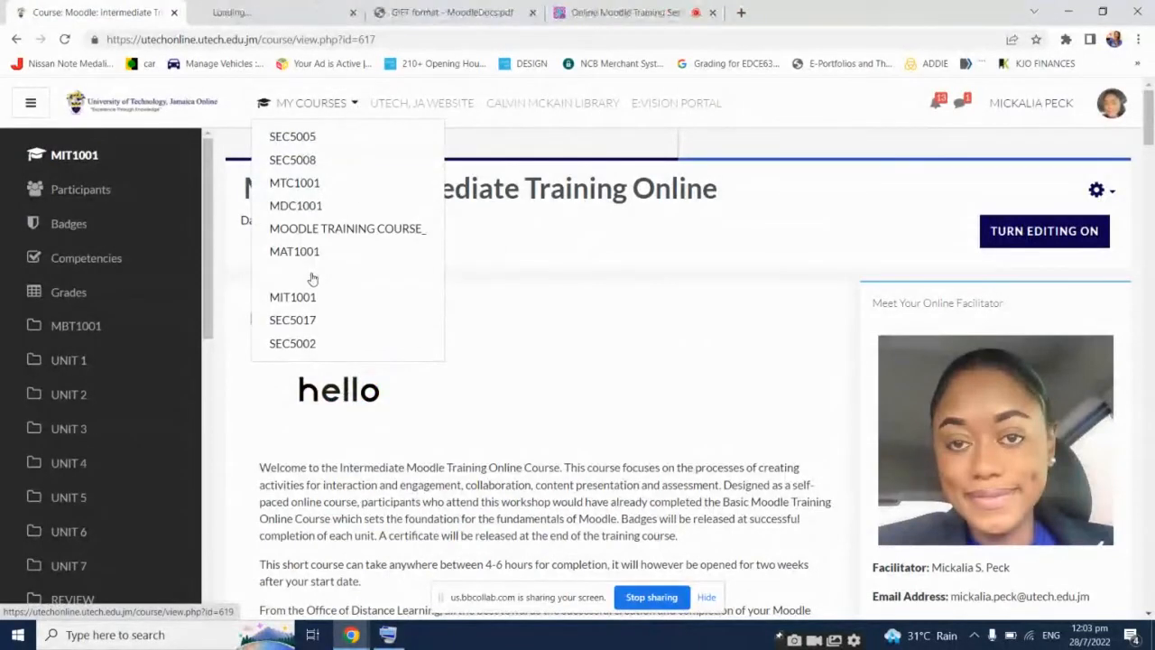
# Bring the MBT1001 Basic Training tab forward, move it to first position, and browse its course information
pyautogui.click(177, 9)
pyautogui.moveTo(177, 9); pyautogui.dragTo(81, 10)
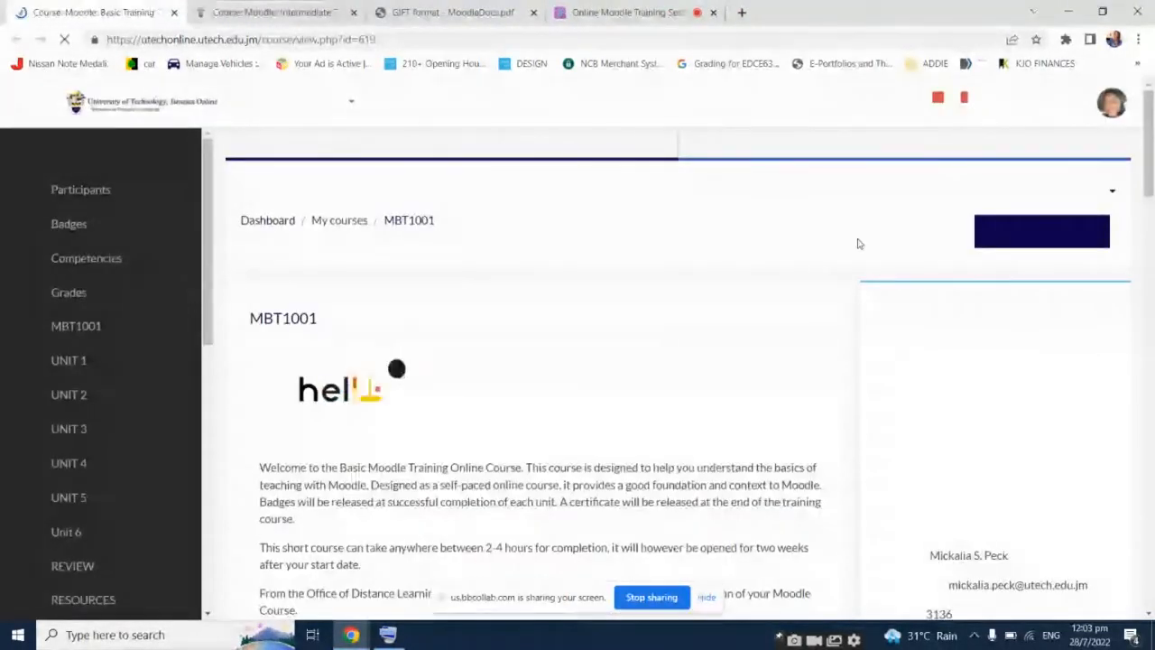
pyautogui.scroll(-2, 747, 309)
pyautogui.scroll(2, 745, 309)
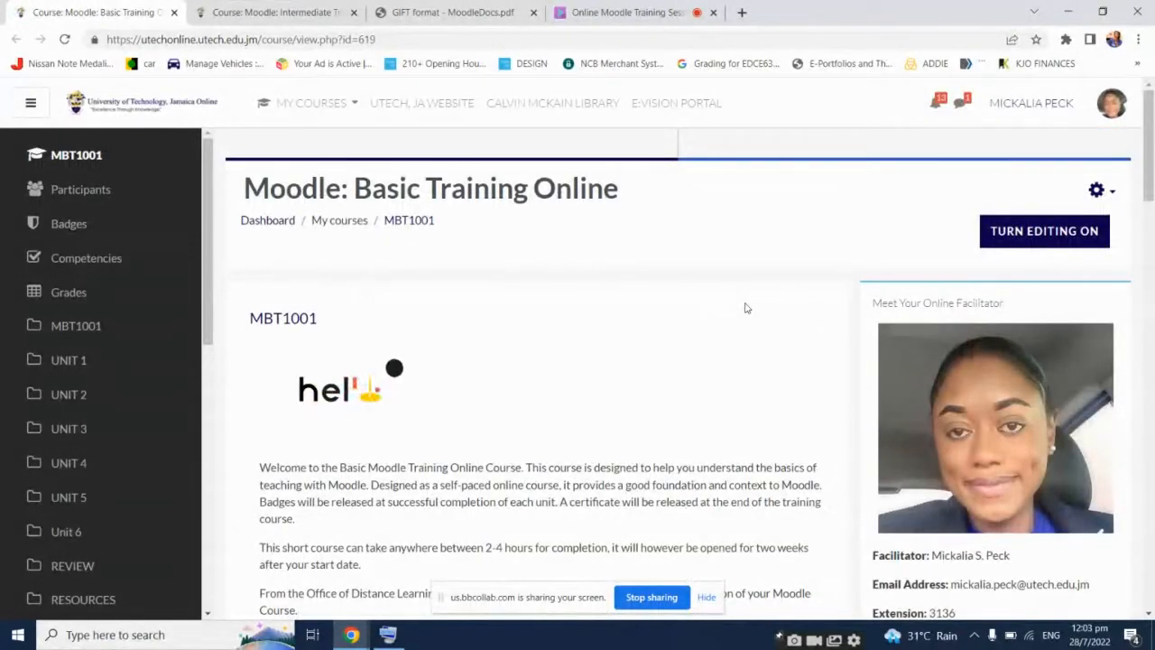
pyautogui.scroll(-1, 746, 309)
pyautogui.scroll(-5, 745, 309)
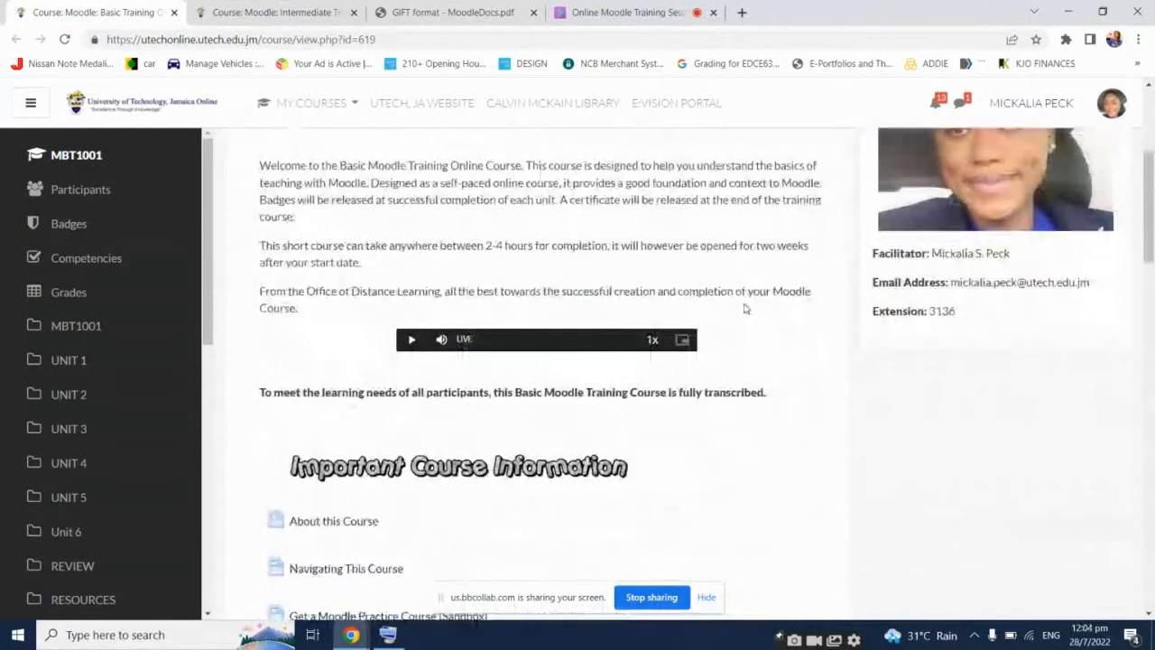
pyautogui.scroll(6, 745, 309)
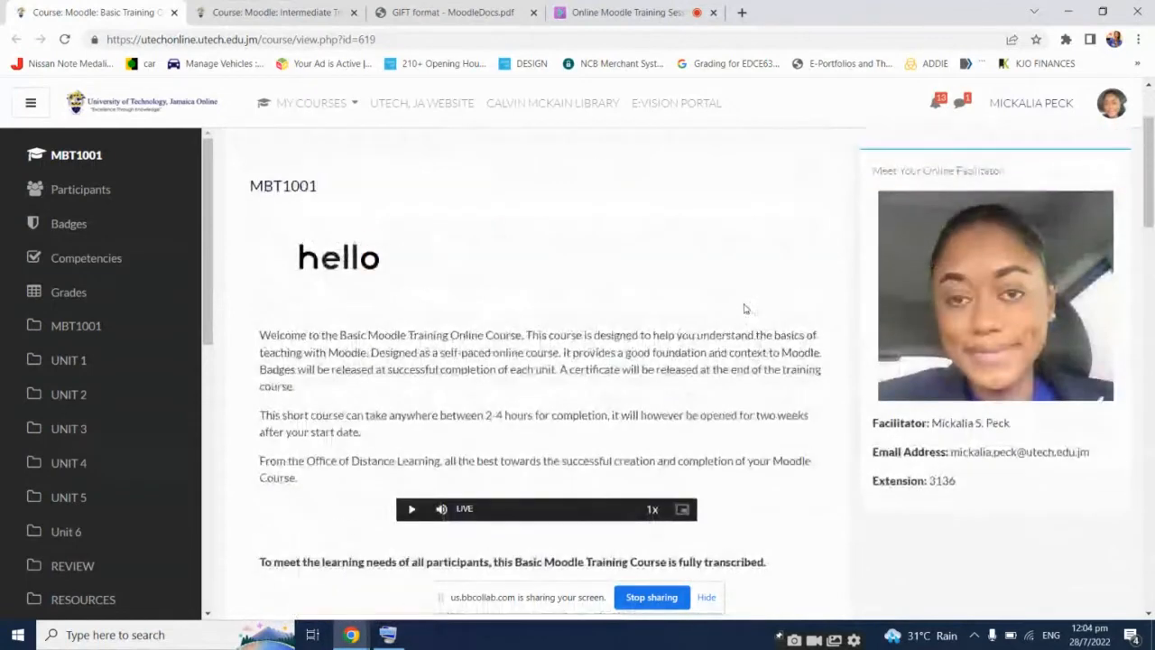
pyautogui.scroll(-1, 746, 308)
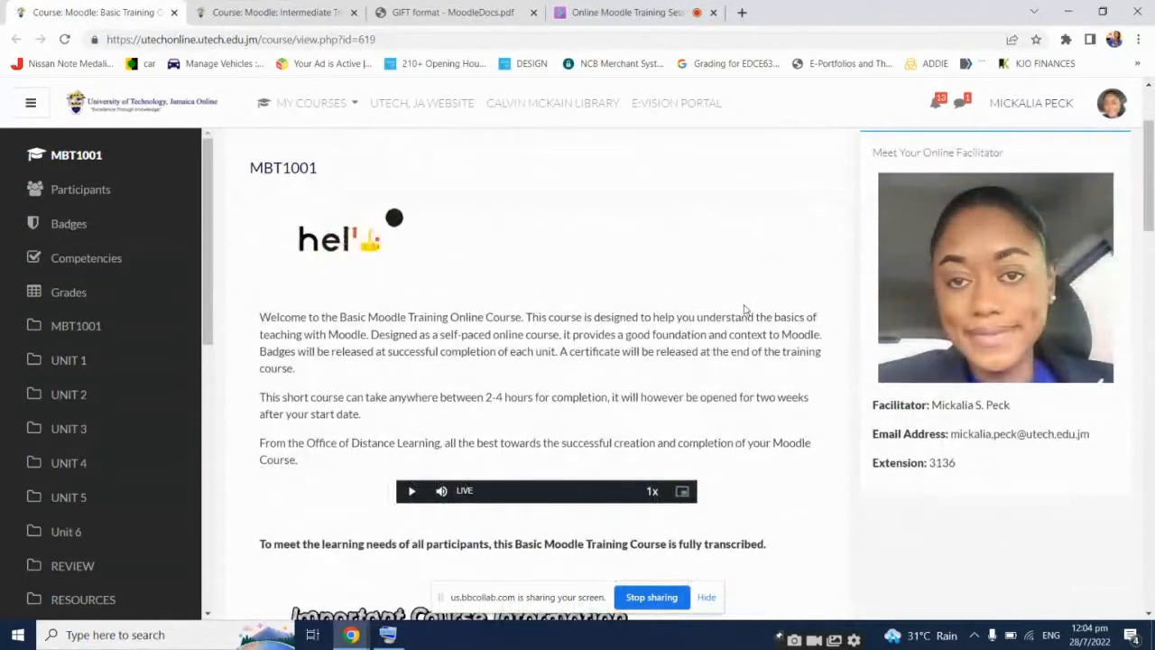
pyautogui.scroll(-1, 745, 308)
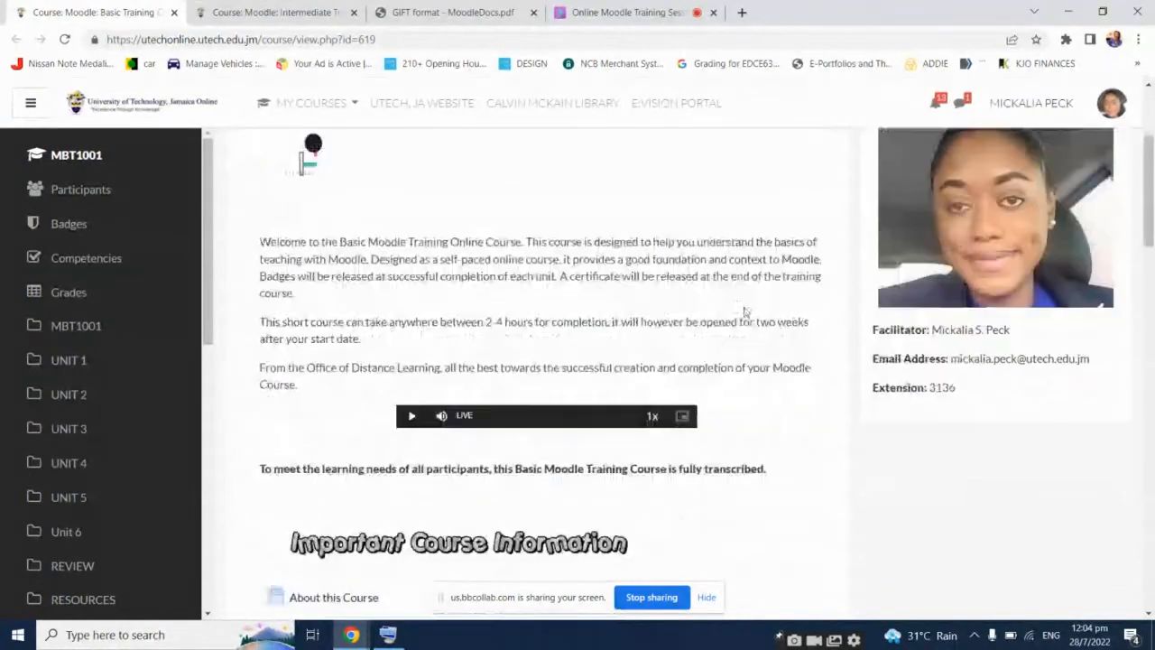
pyautogui.scroll(-11, 745, 311)
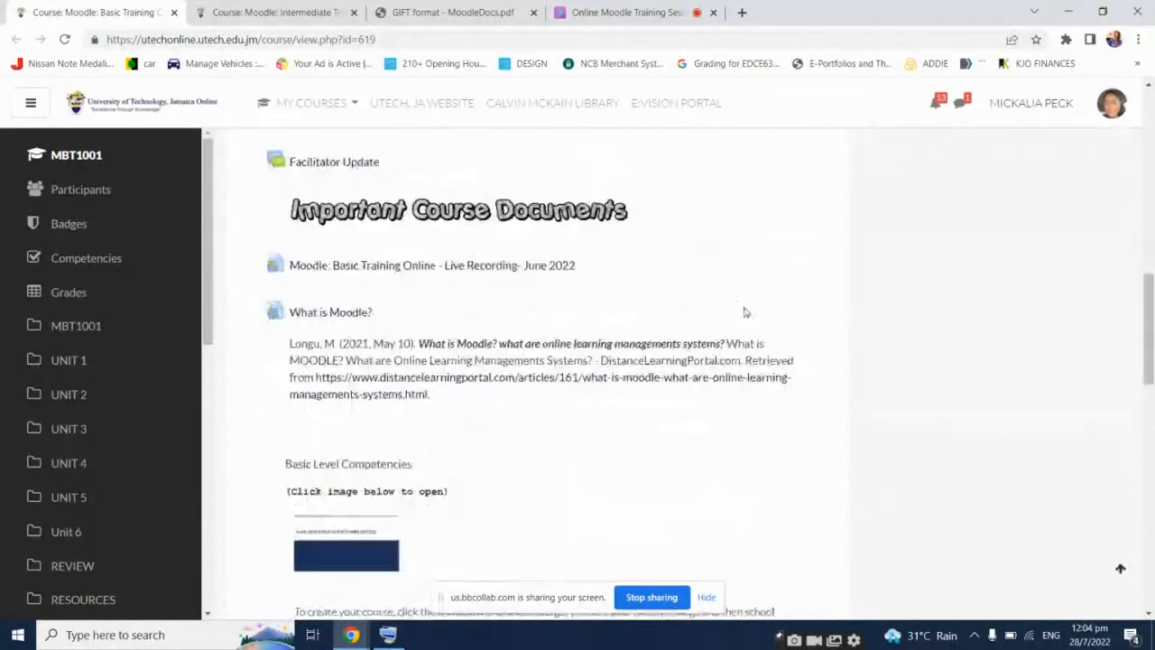
# Look over the rest of the Basic Training unit list, then close that tab
pyautogui.scroll(-7, 745, 312)
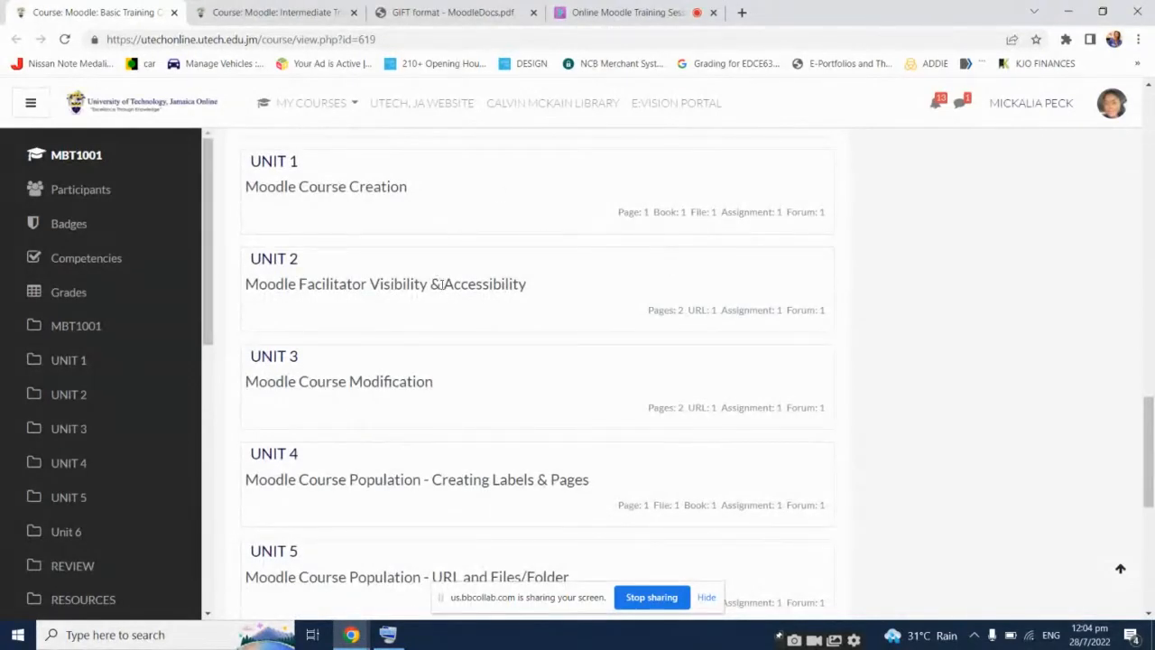
pyautogui.scroll(-2, 455, 415)
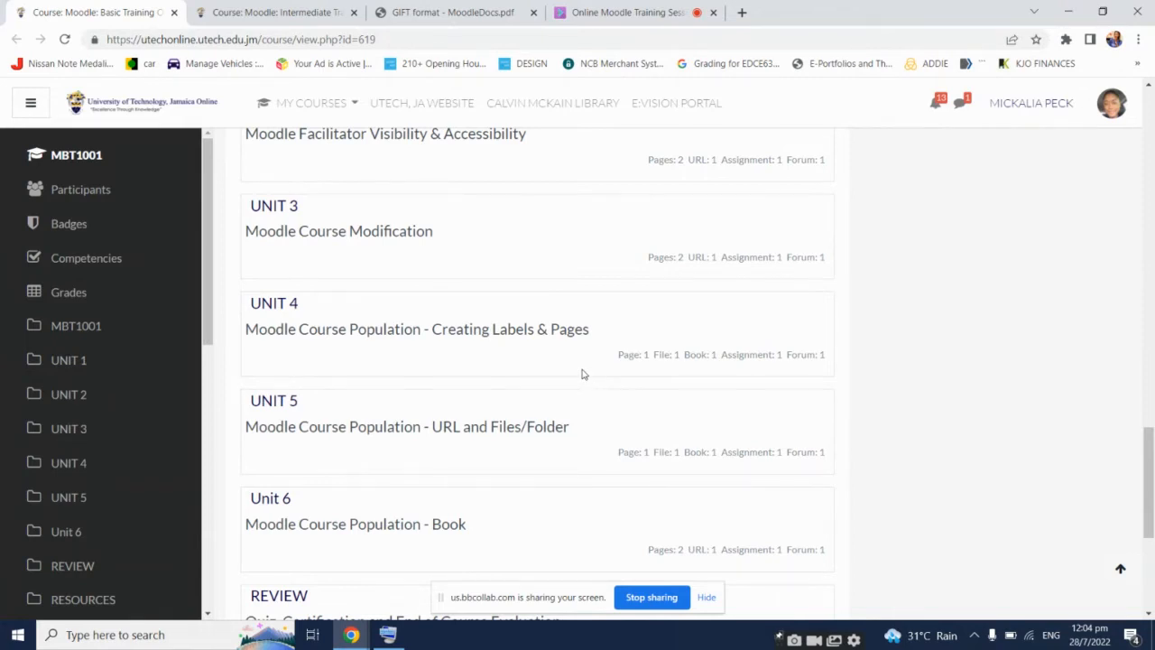
pyautogui.scroll(-4, 607, 365)
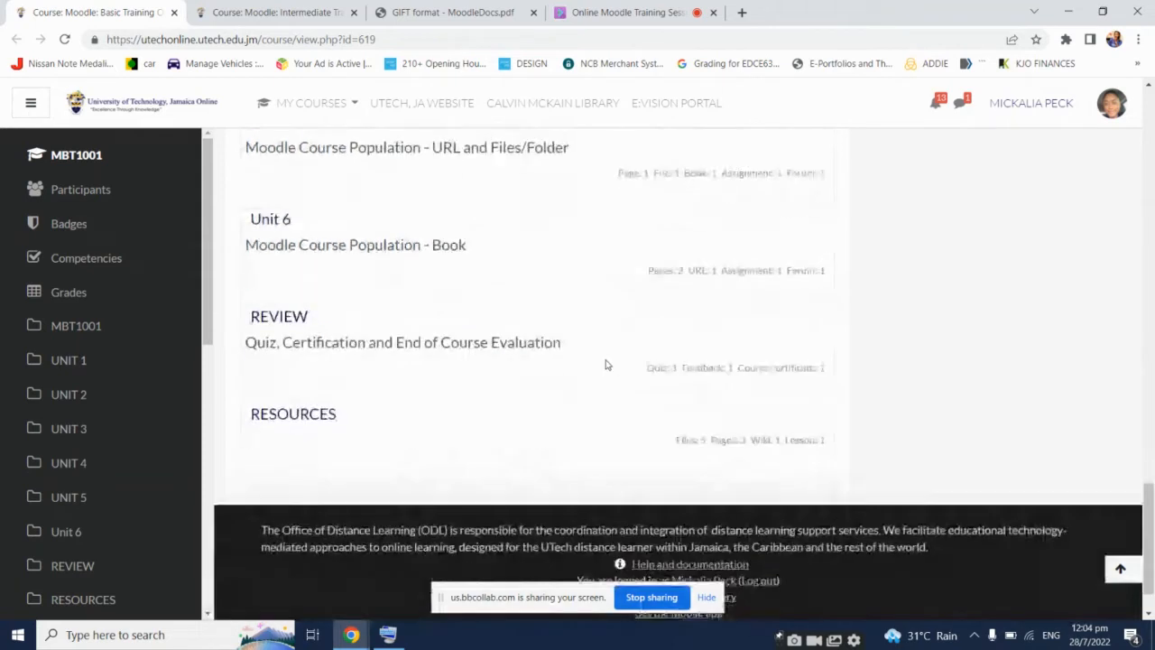
pyautogui.scroll(5, 606, 364)
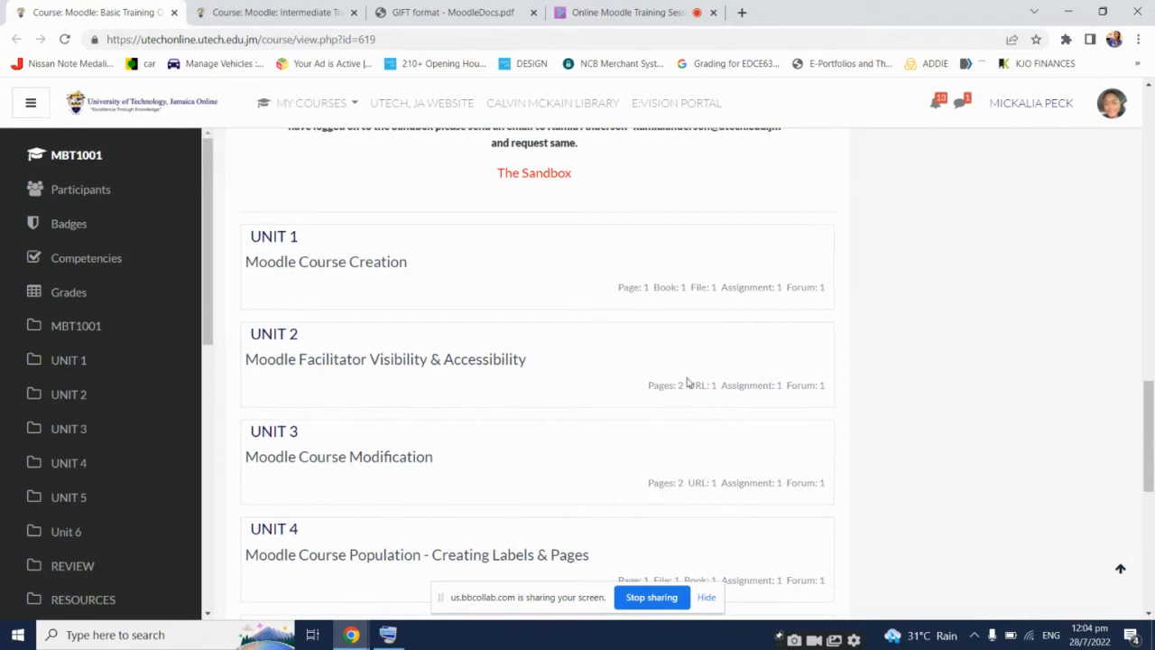
pyautogui.scroll(-3, 682, 380)
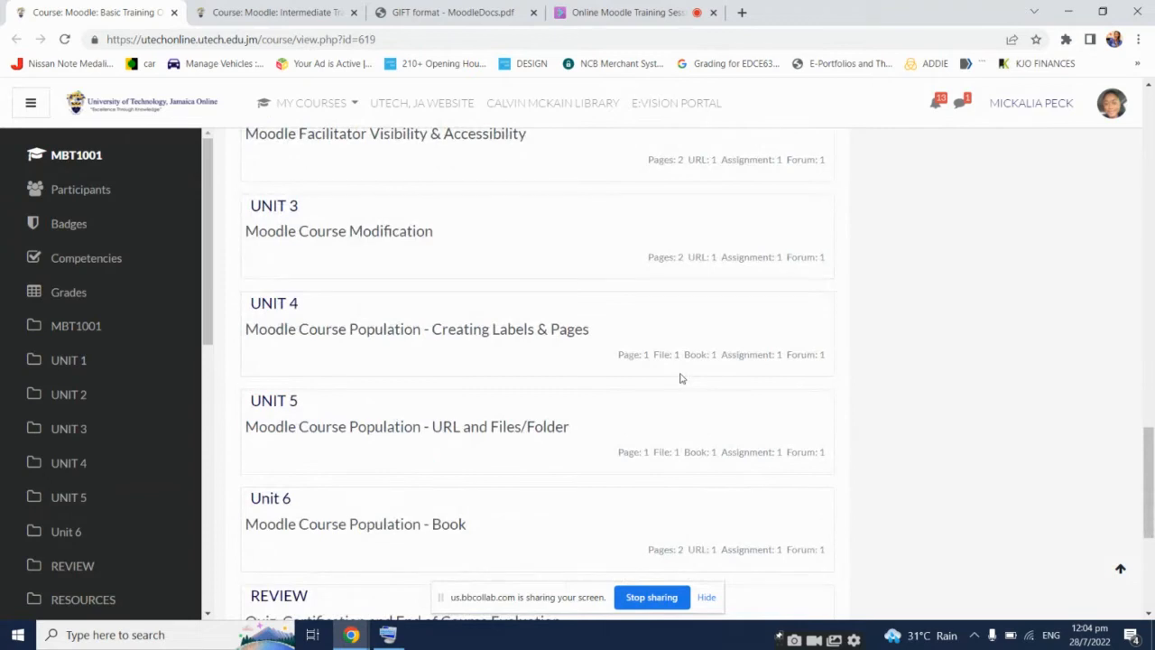
pyautogui.scroll(3, 682, 380)
pyautogui.scroll(1, 681, 378)
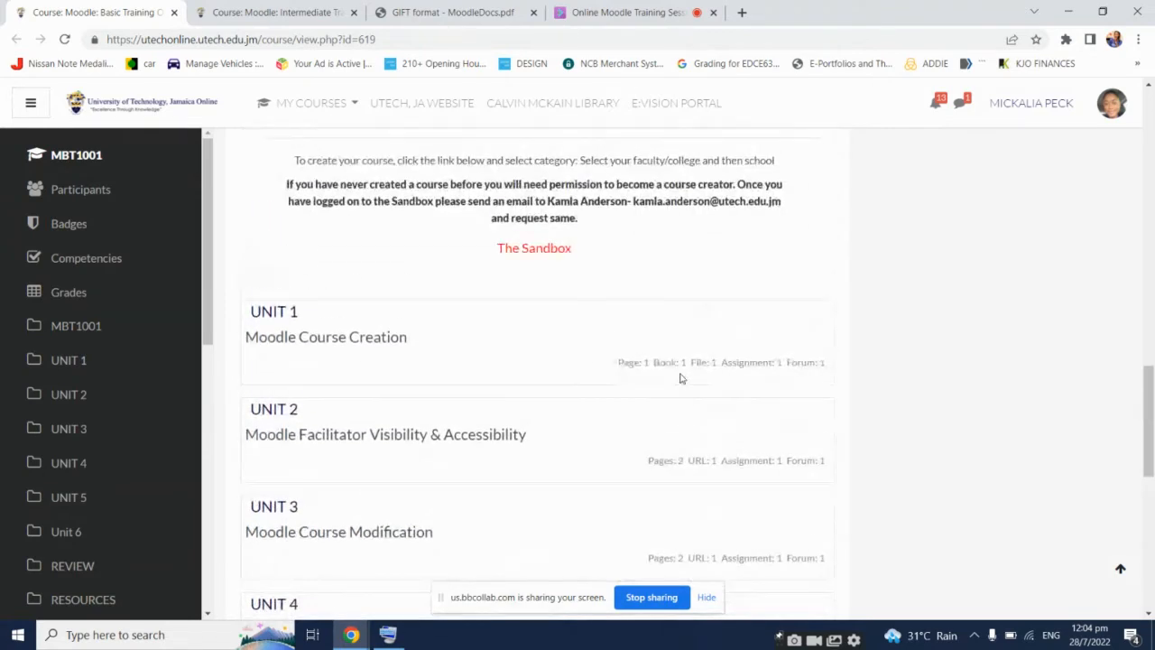
pyautogui.scroll(9, 681, 378)
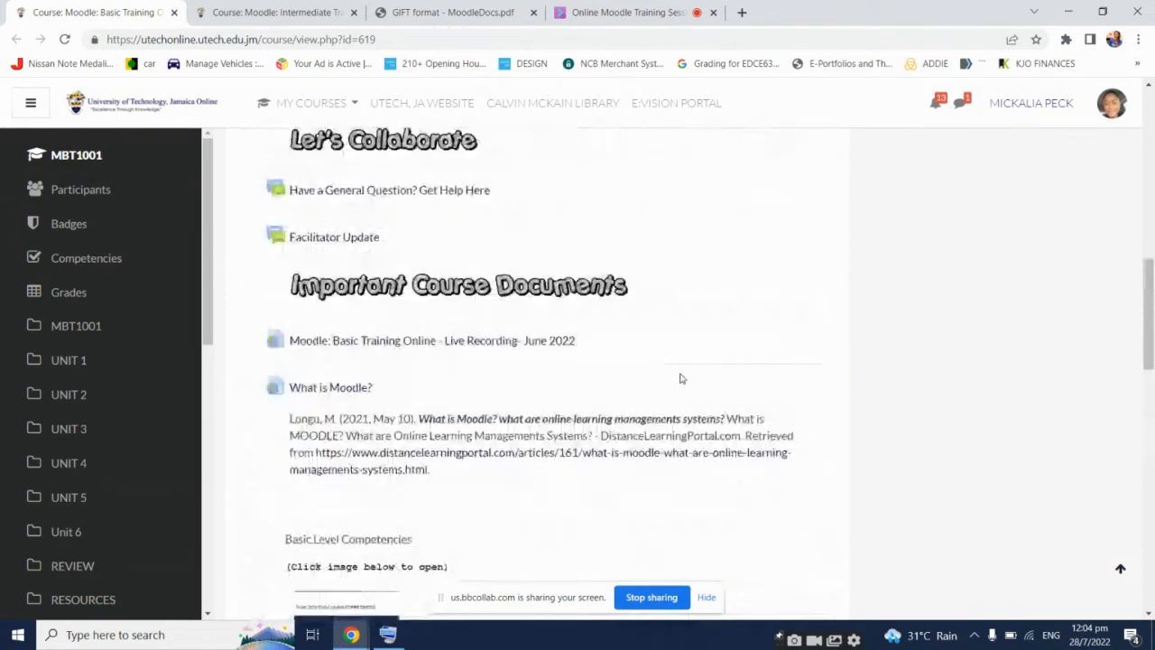
pyautogui.scroll(3, 681, 378)
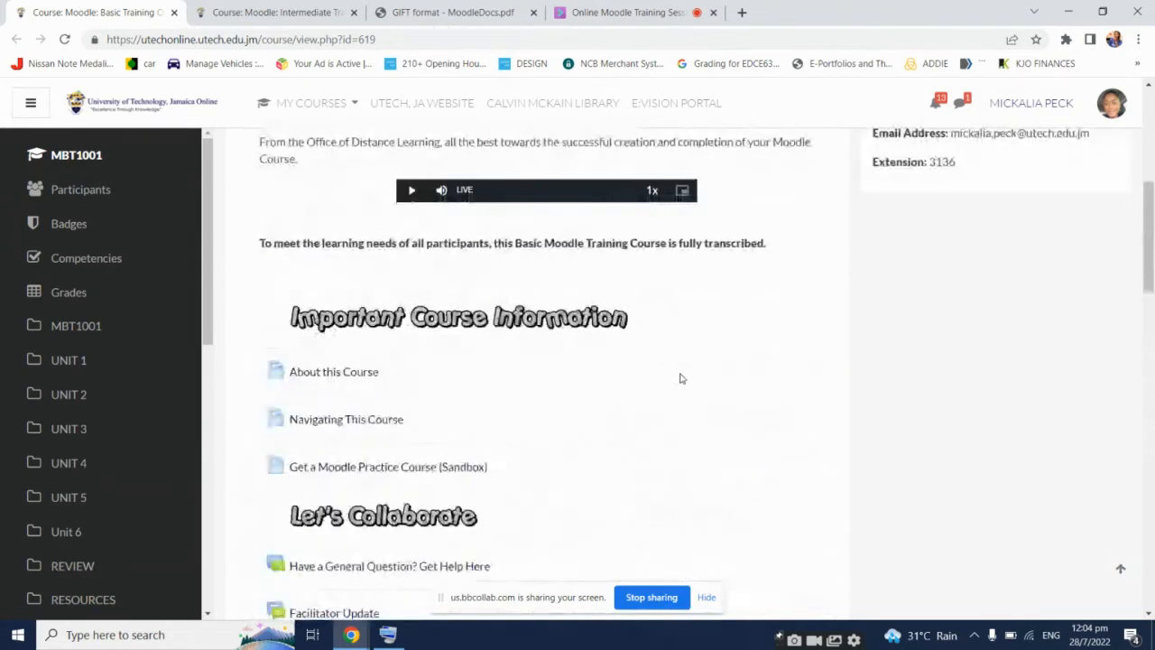
pyautogui.click(174, 13)
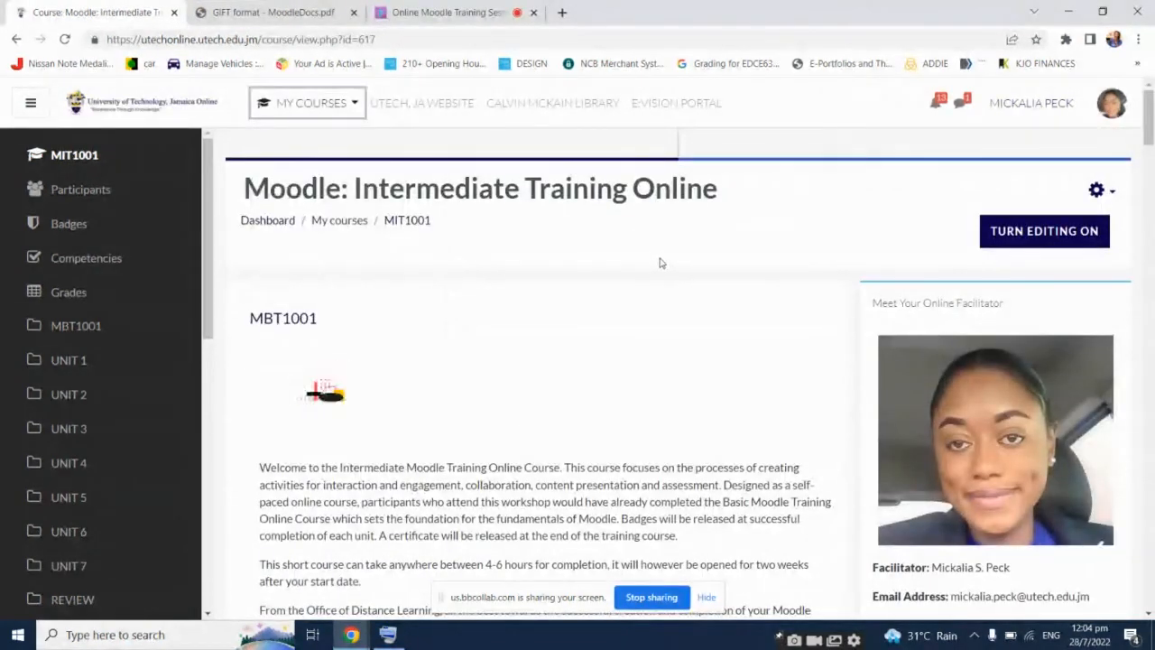
# Scroll the MIT1001 Intermediate Training page down to Unit 7 and open one of its items
pyautogui.scroll(-1, 660, 263)
pyautogui.scroll(-5, 658, 263)
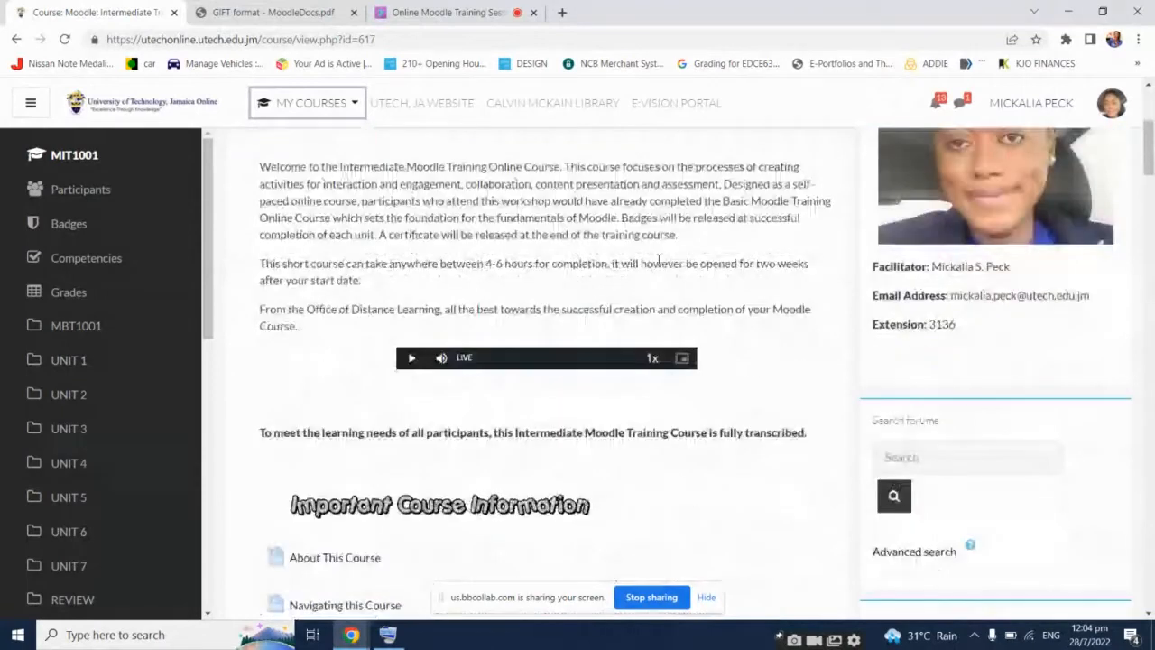
pyautogui.scroll(-7, 656, 263)
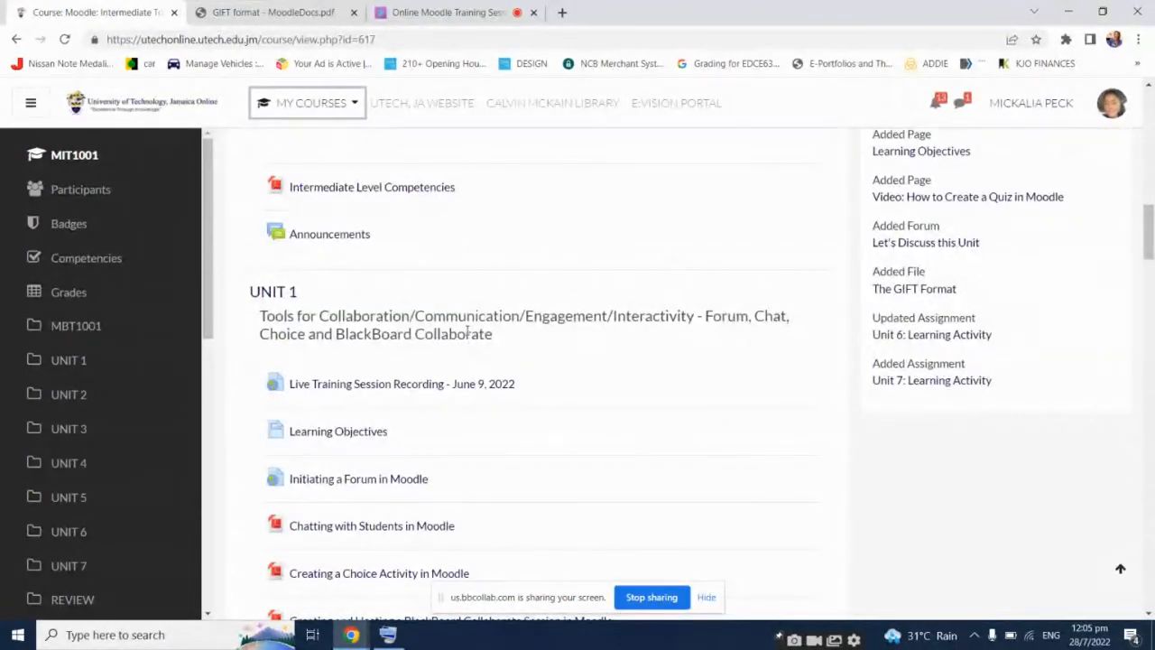
pyautogui.scroll(-8, 467, 332)
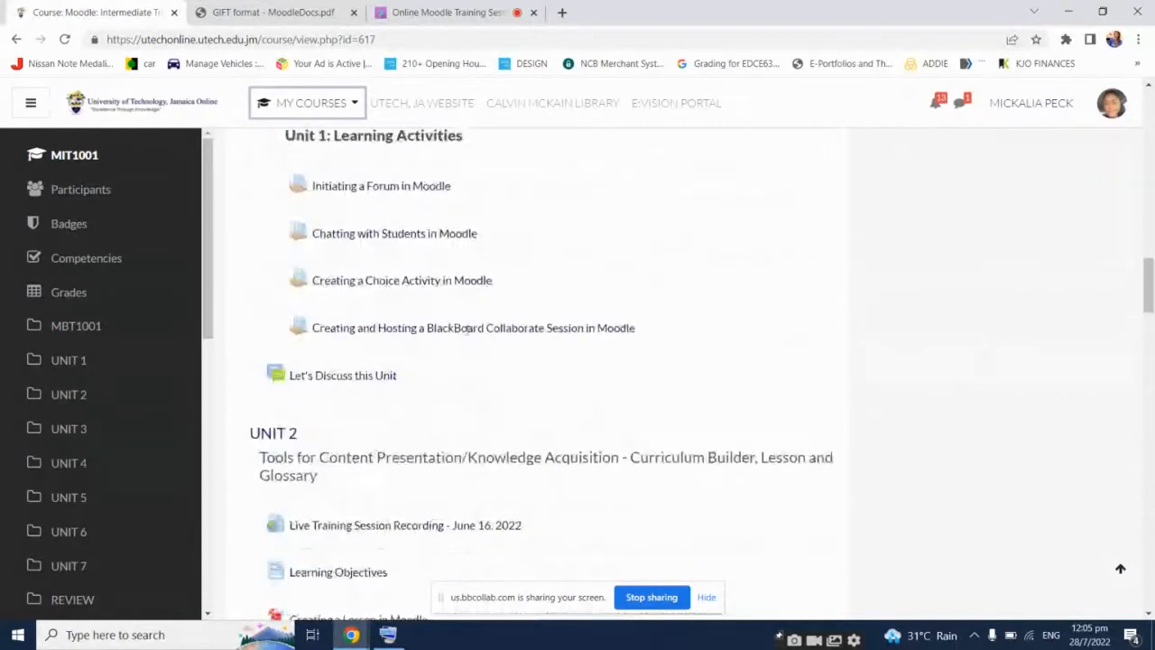
pyautogui.scroll(-10, 467, 331)
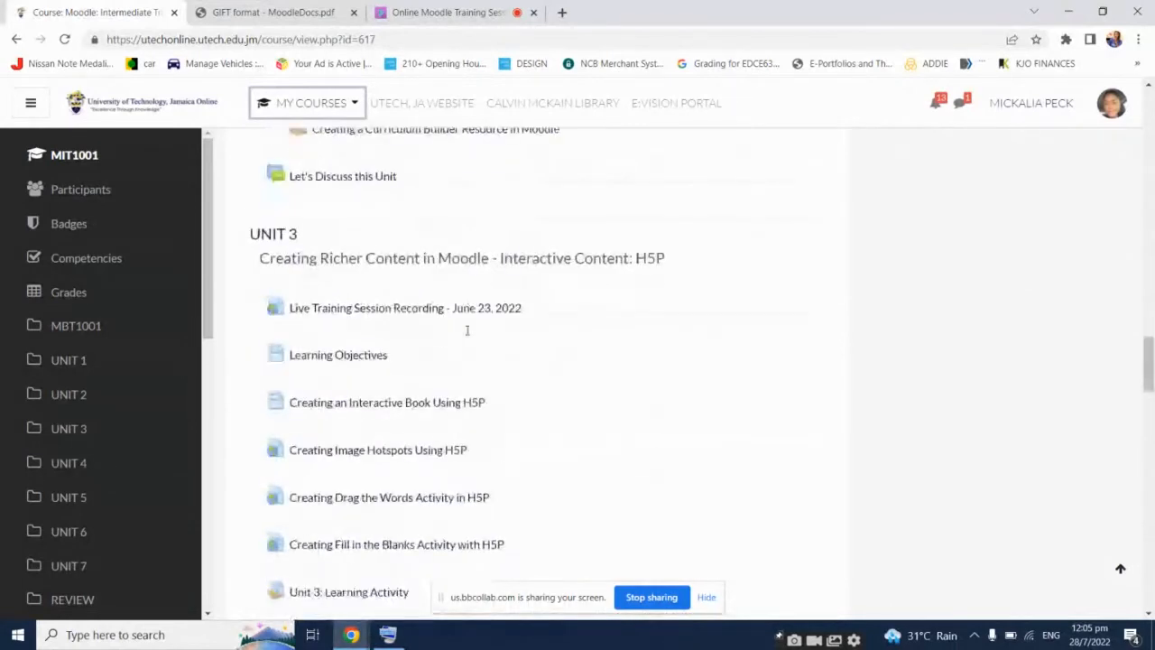
pyautogui.scroll(-10, 468, 331)
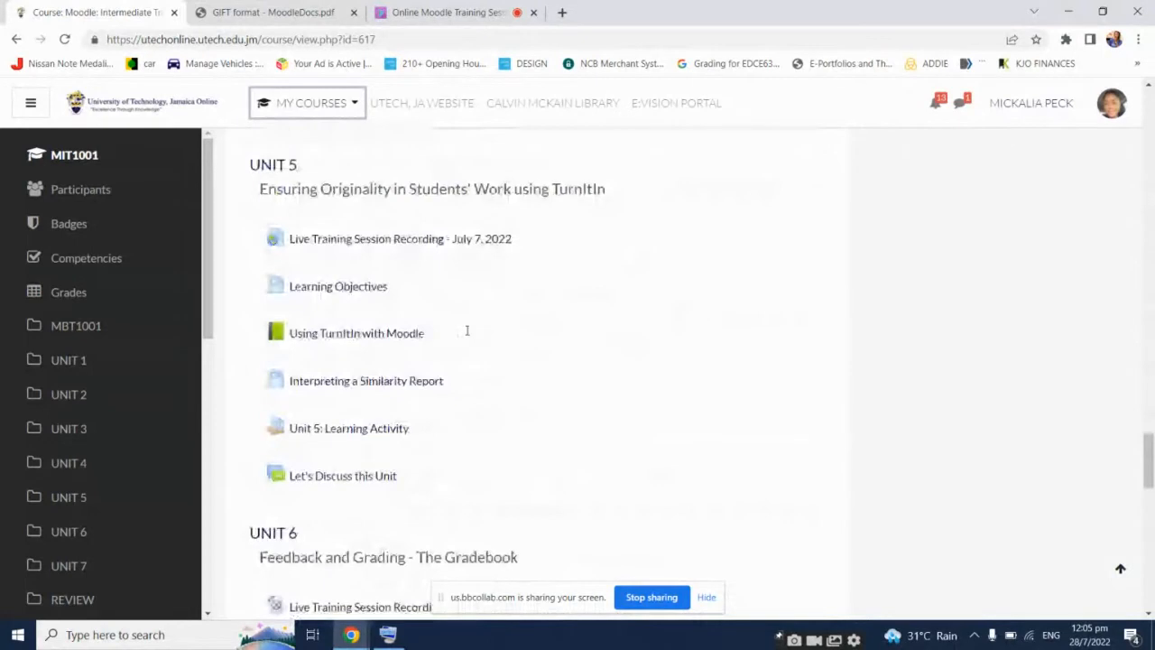
pyautogui.scroll(-6, 467, 331)
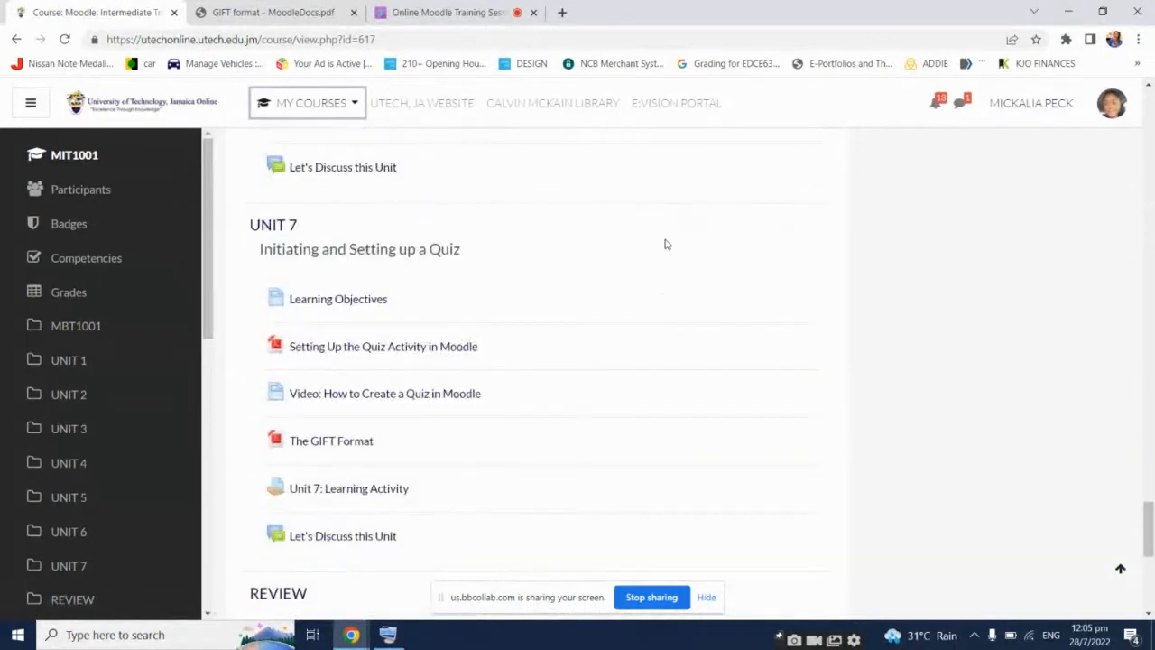
pyautogui.click(673, 254)
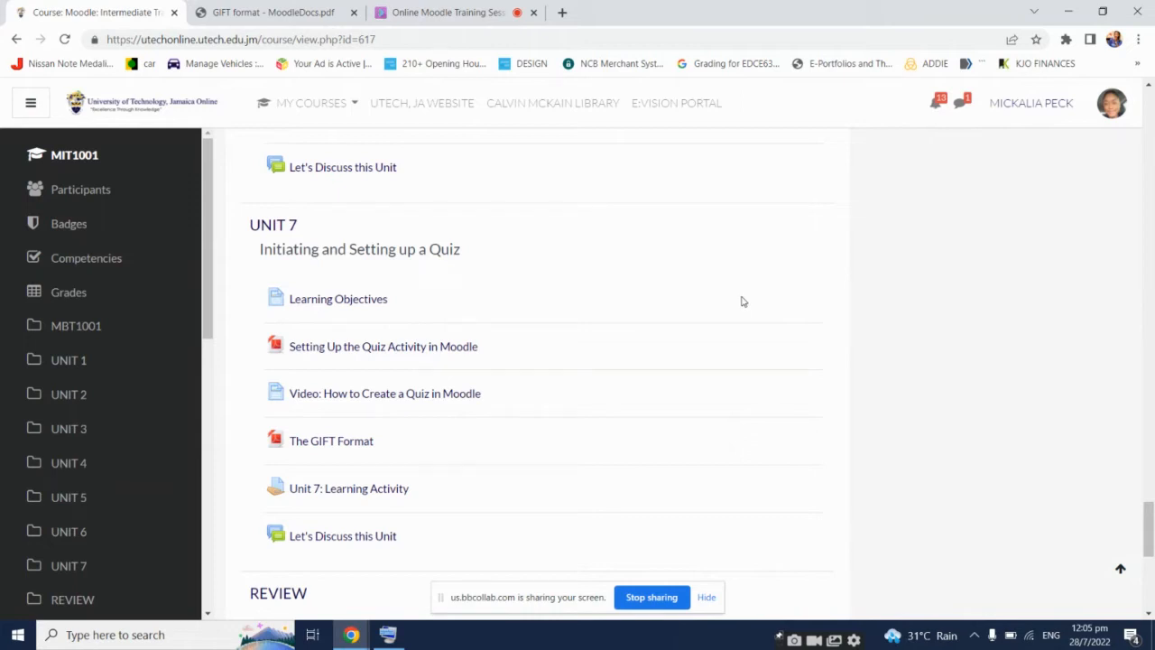
# Scroll the MIT1001 course page back up through the earlier units to Unit 1
pyautogui.scroll(2, 738, 302)
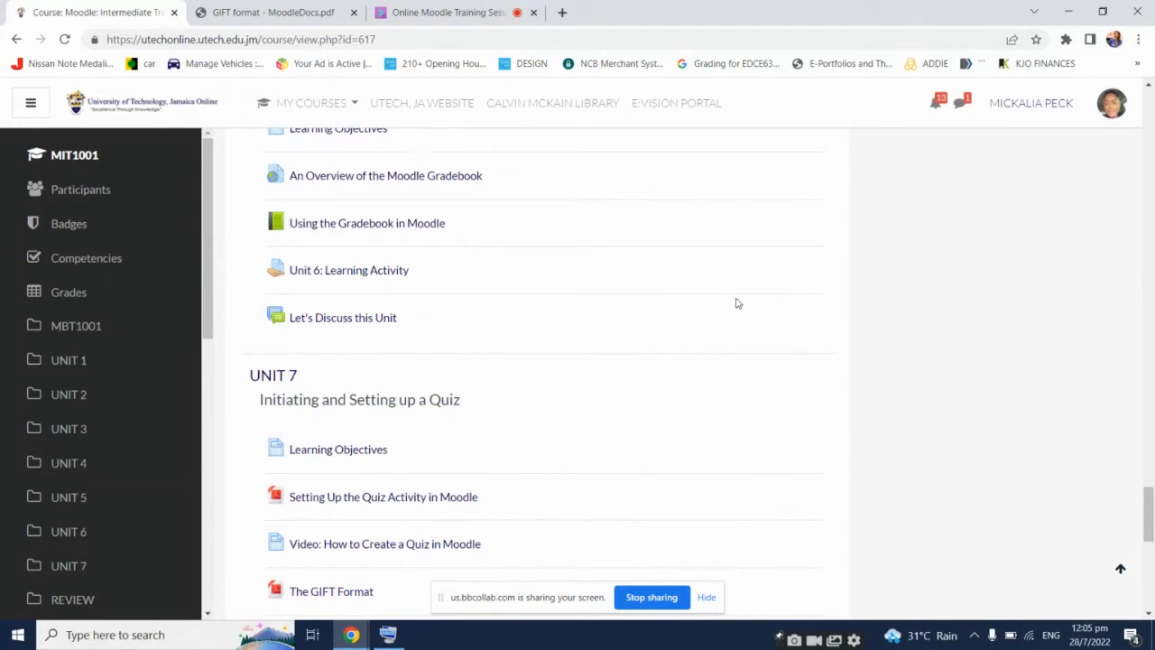
pyautogui.scroll(-2, 738, 307)
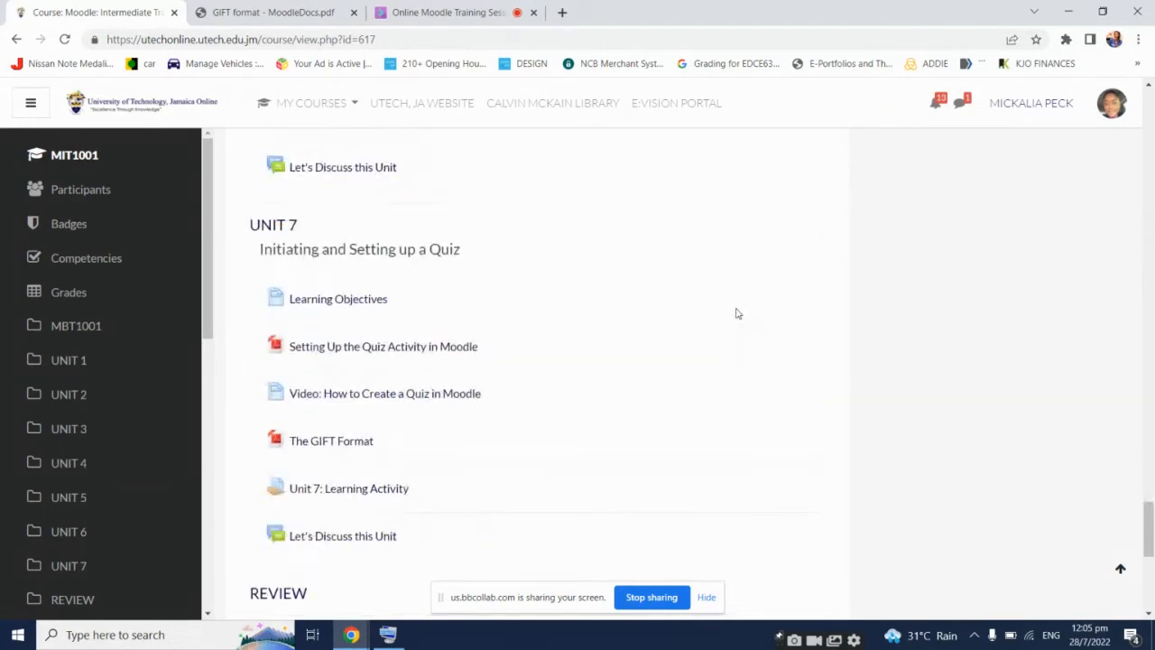
pyautogui.scroll(6, 734, 311)
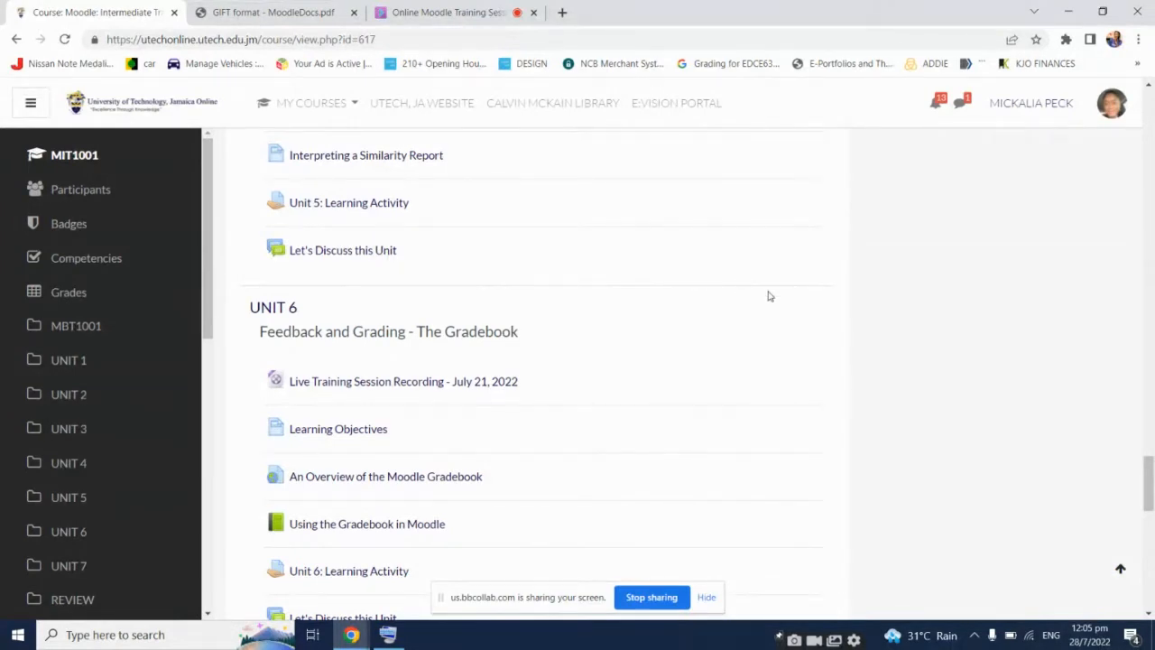
pyautogui.scroll(3, 756, 295)
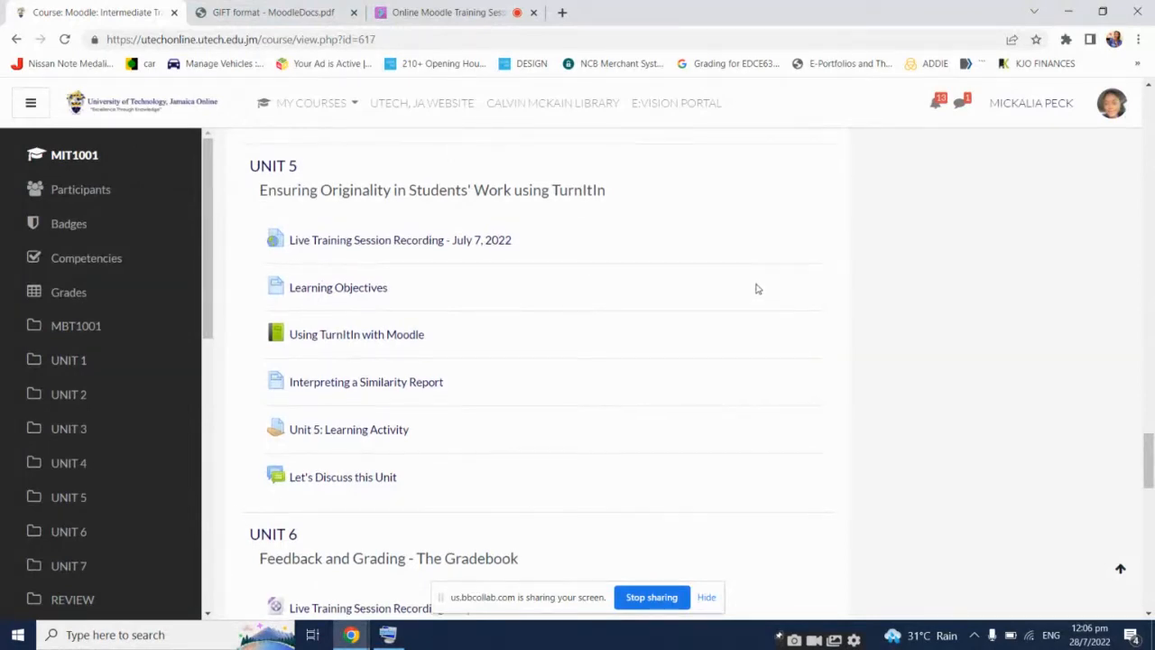
pyautogui.scroll(7, 757, 296)
pyautogui.scroll(3, 758, 281)
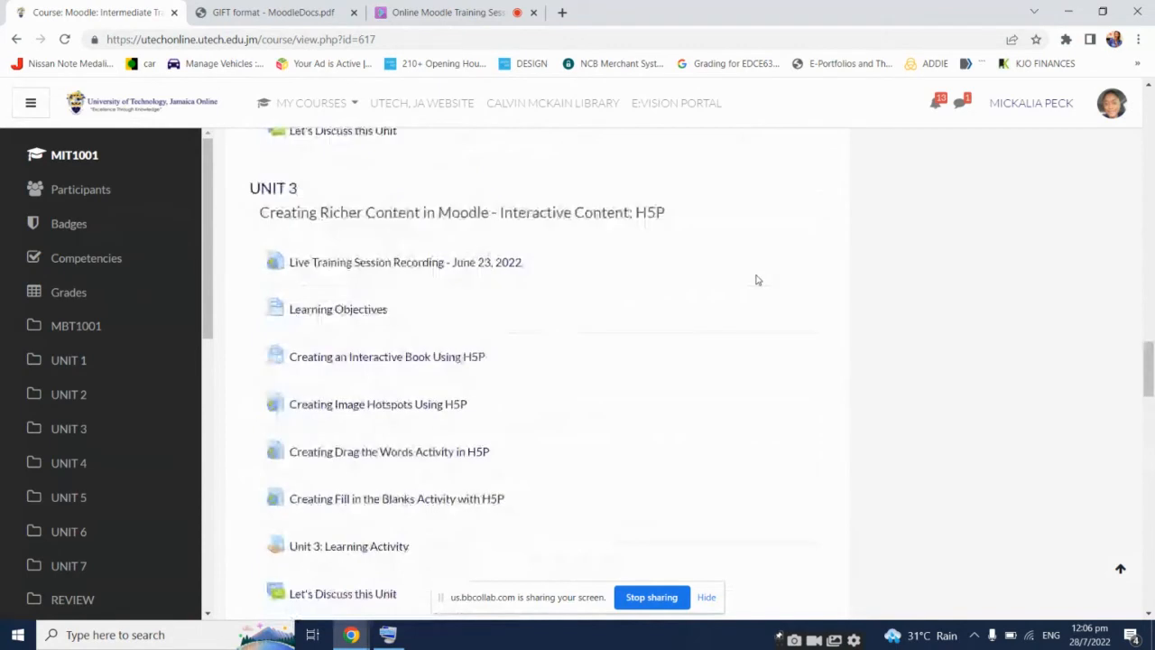
pyautogui.scroll(3, 758, 280)
pyautogui.scroll(3, 757, 281)
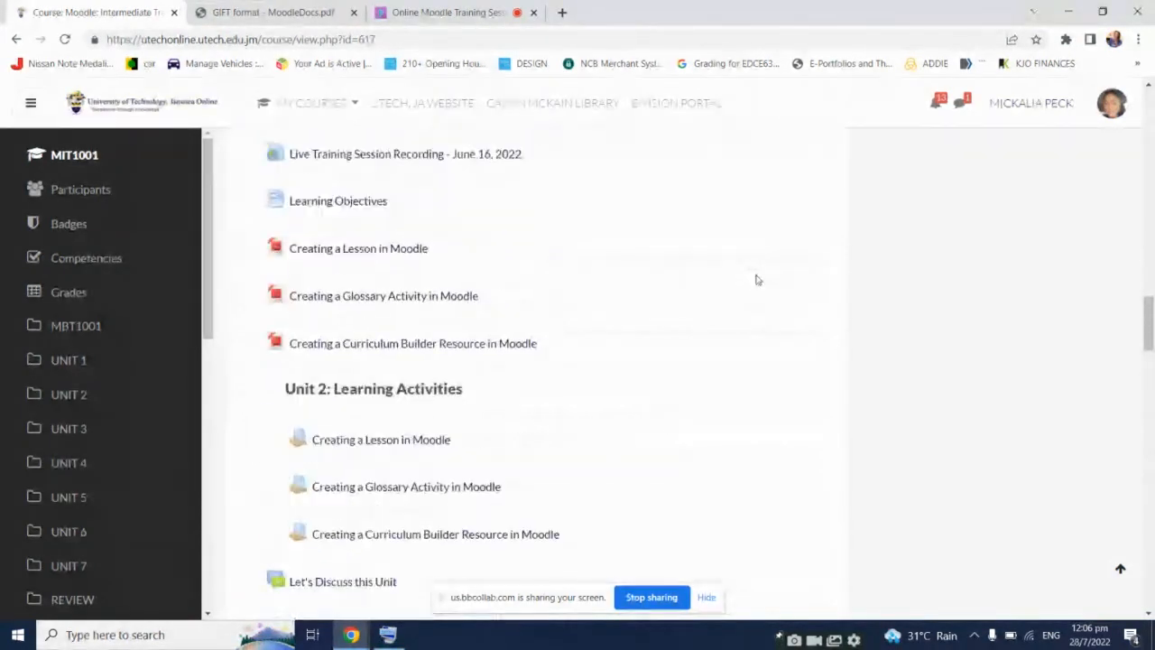
pyautogui.scroll(3, 757, 281)
pyautogui.scroll(7, 757, 281)
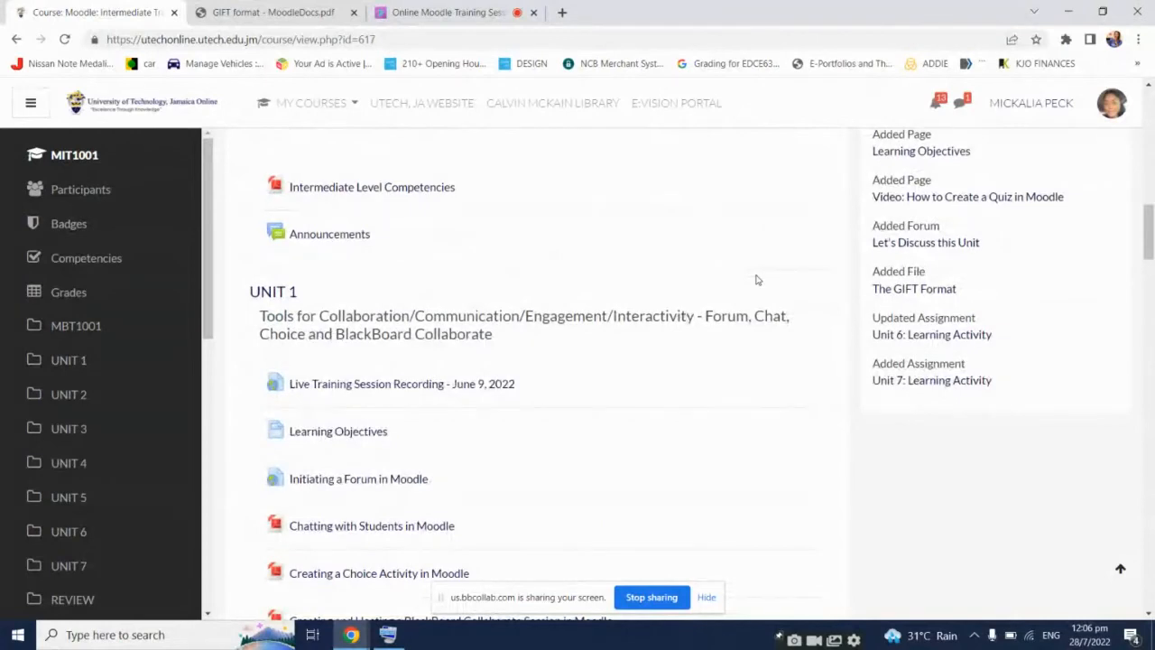
pyautogui.scroll(2, 750, 282)
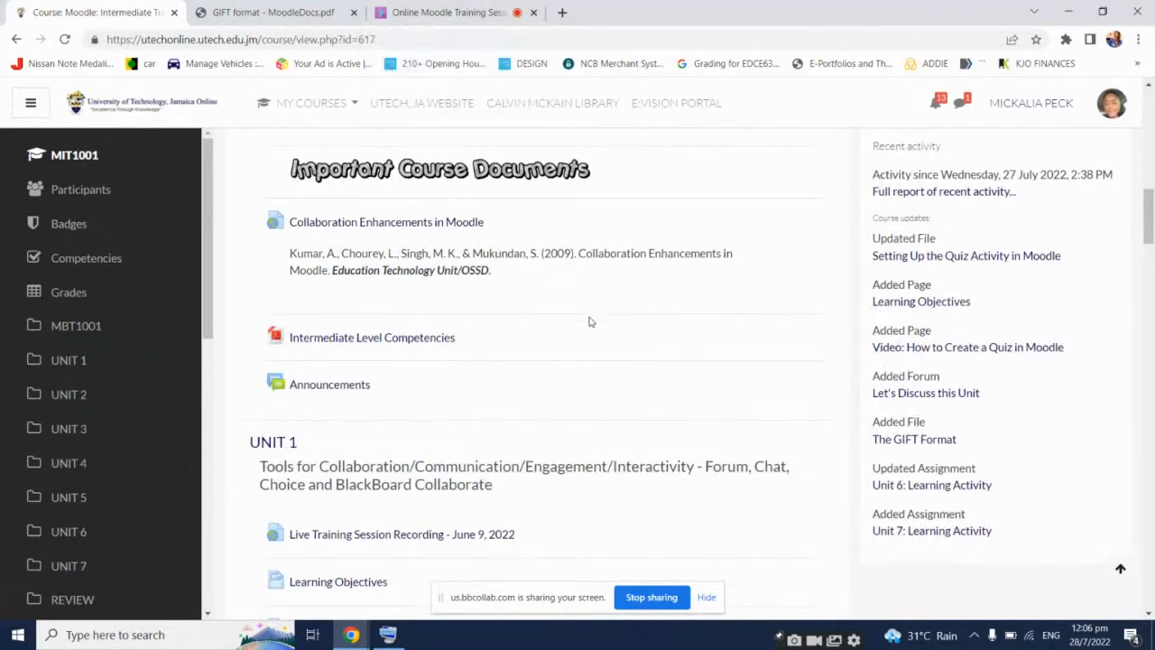
# Scroll back down to the Unit 7 Initiating and Setting up a Quiz section
pyautogui.scroll(-8, 586, 330)
pyautogui.scroll(-3, 586, 335)
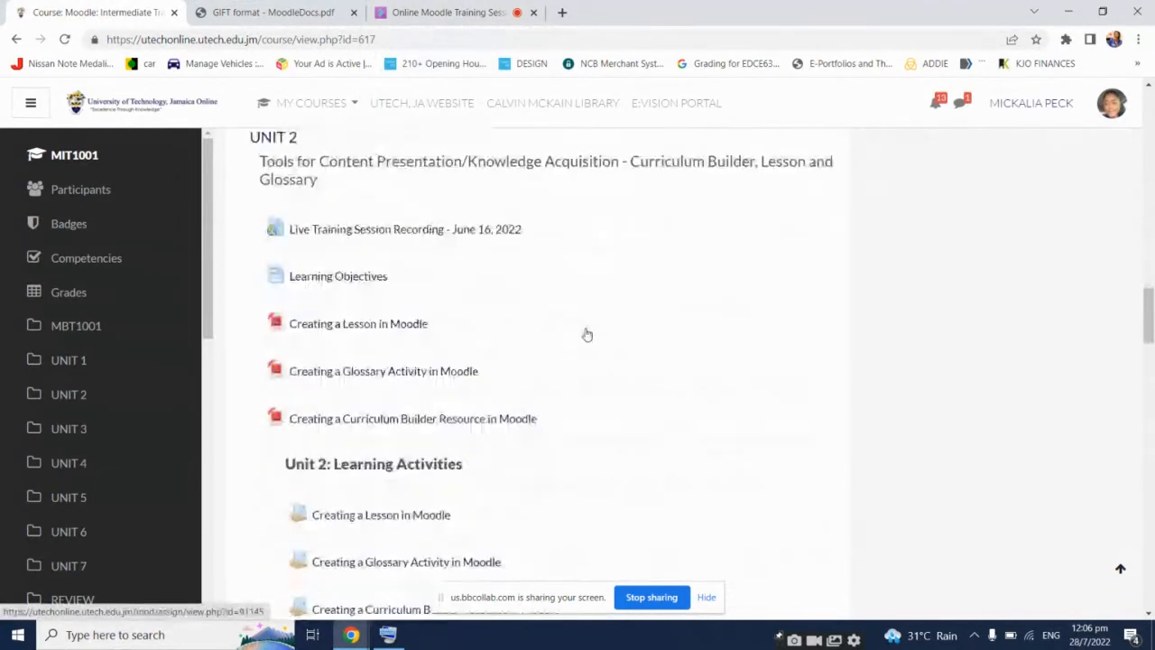
pyautogui.scroll(-8, 586, 334)
pyautogui.scroll(-6, 586, 333)
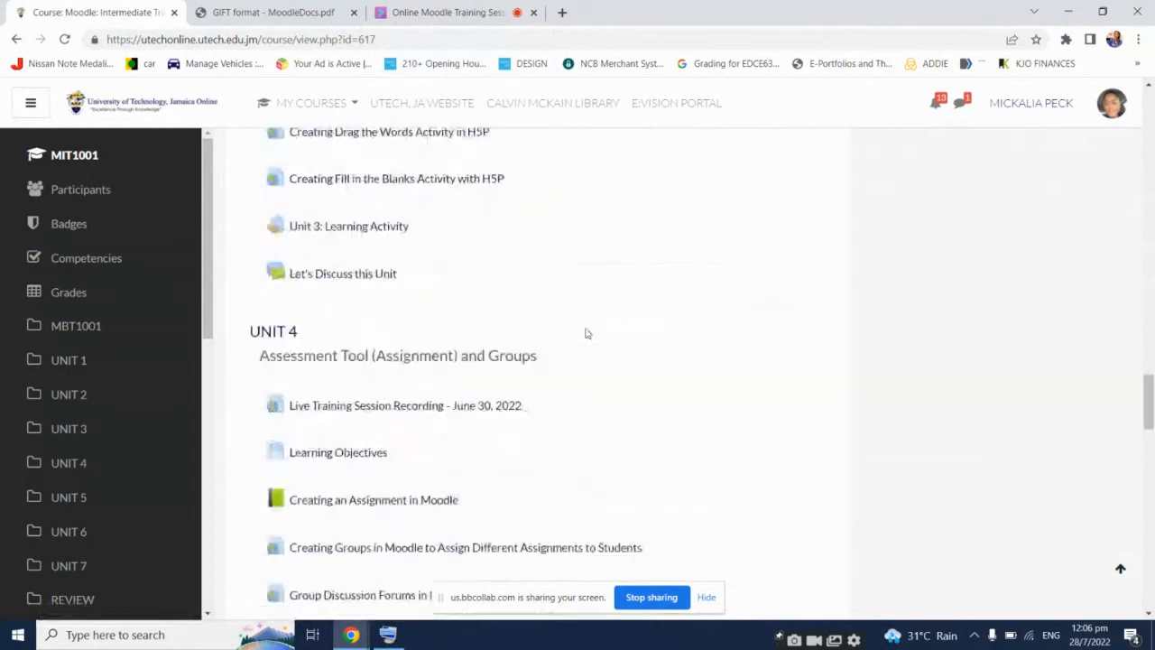
pyautogui.scroll(-8, 586, 334)
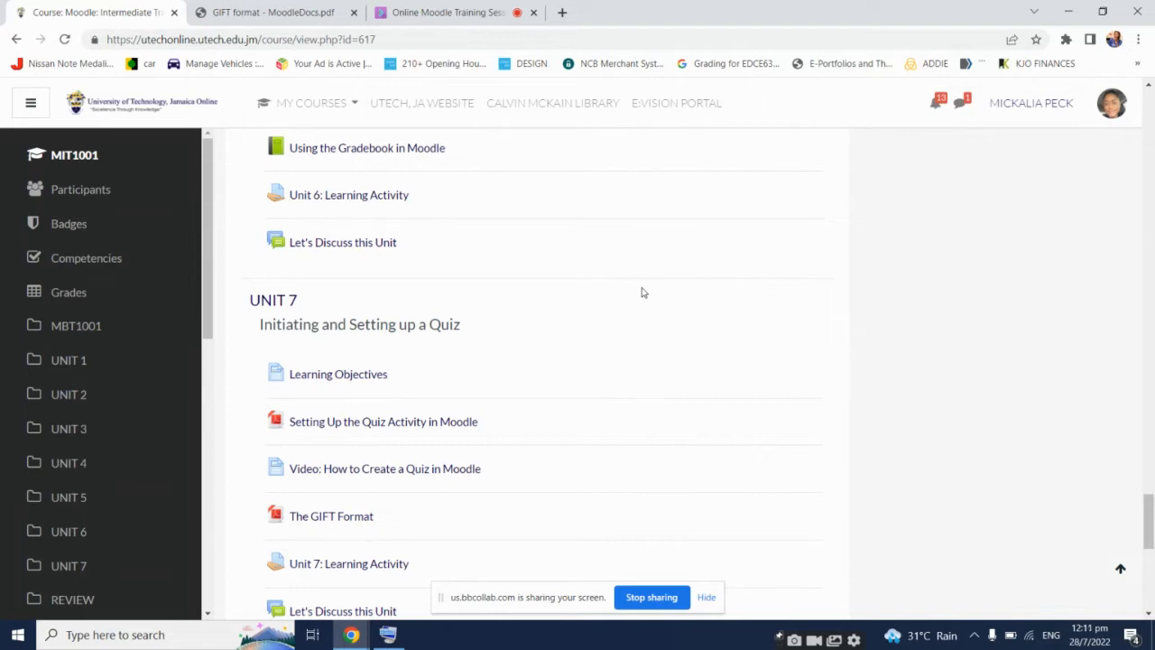
# Check the live Collaborate session and GIFT document tabs, then return to Moodle
pyautogui.click(451, 12)
pyautogui.click(230, 9)
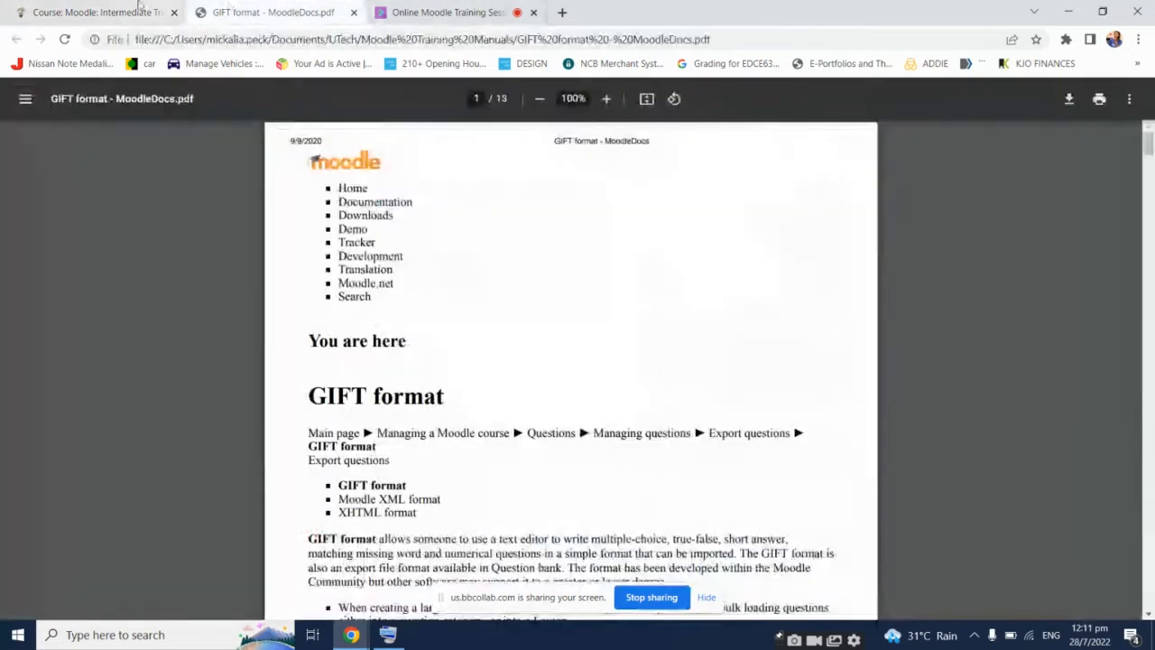
pyautogui.click(140, 11)
# Open MOODLE TRAINING COURSE_ from My Courses, then switch to the live session
pyautogui.click(343, 105)
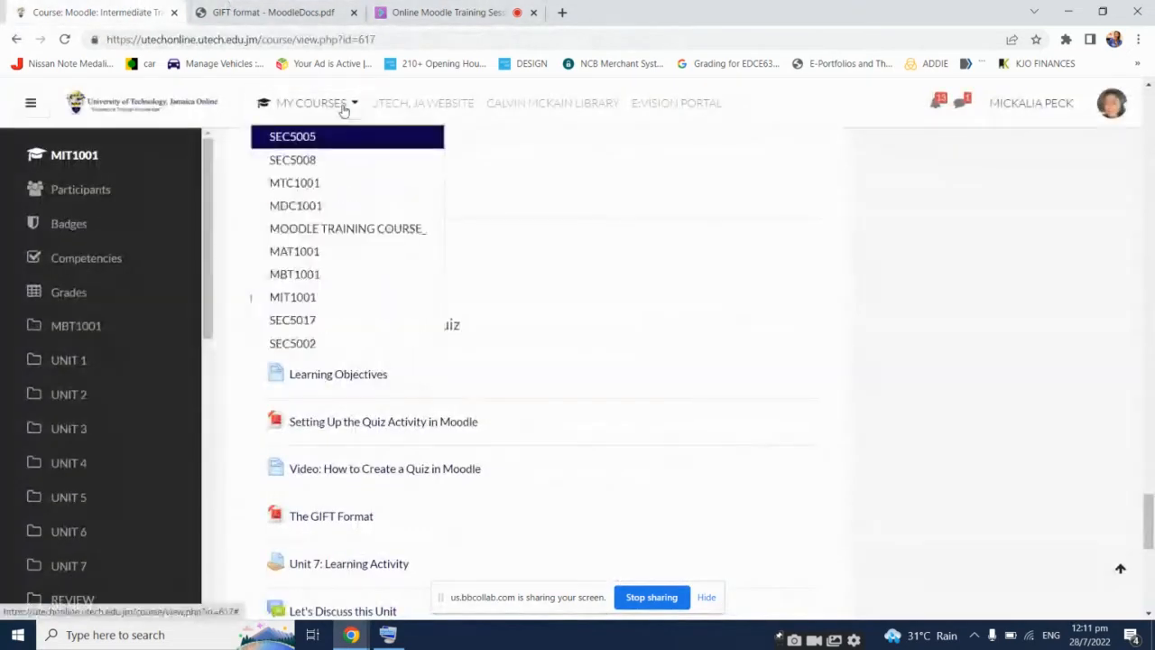
pyautogui.click(350, 233)
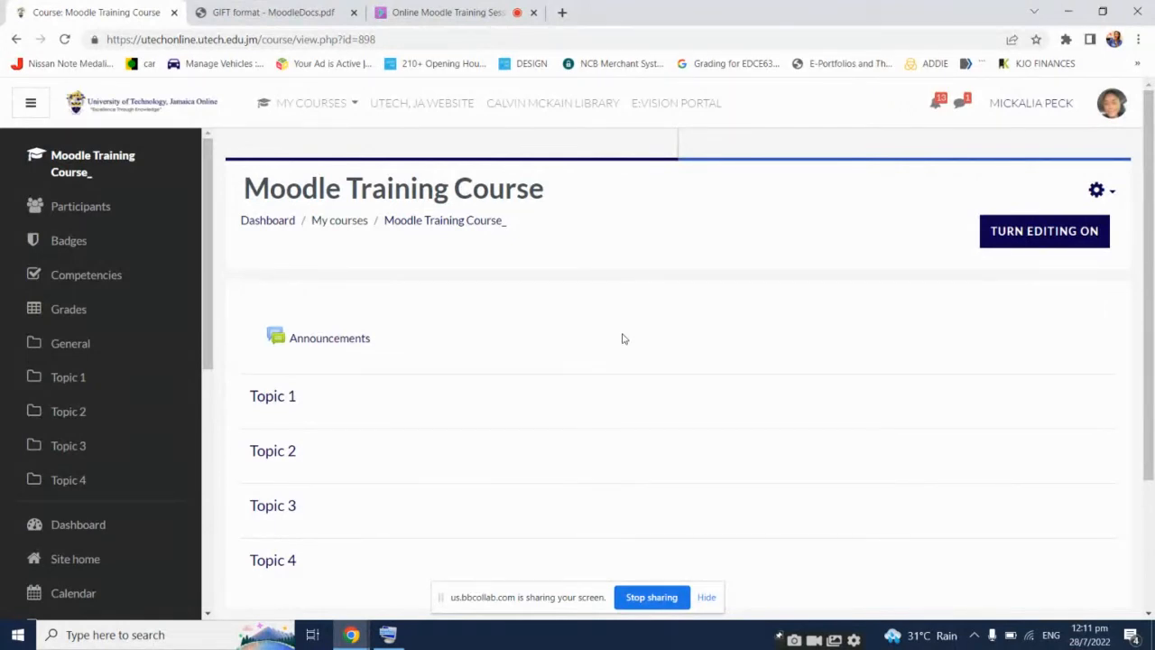
pyautogui.click(447, 12)
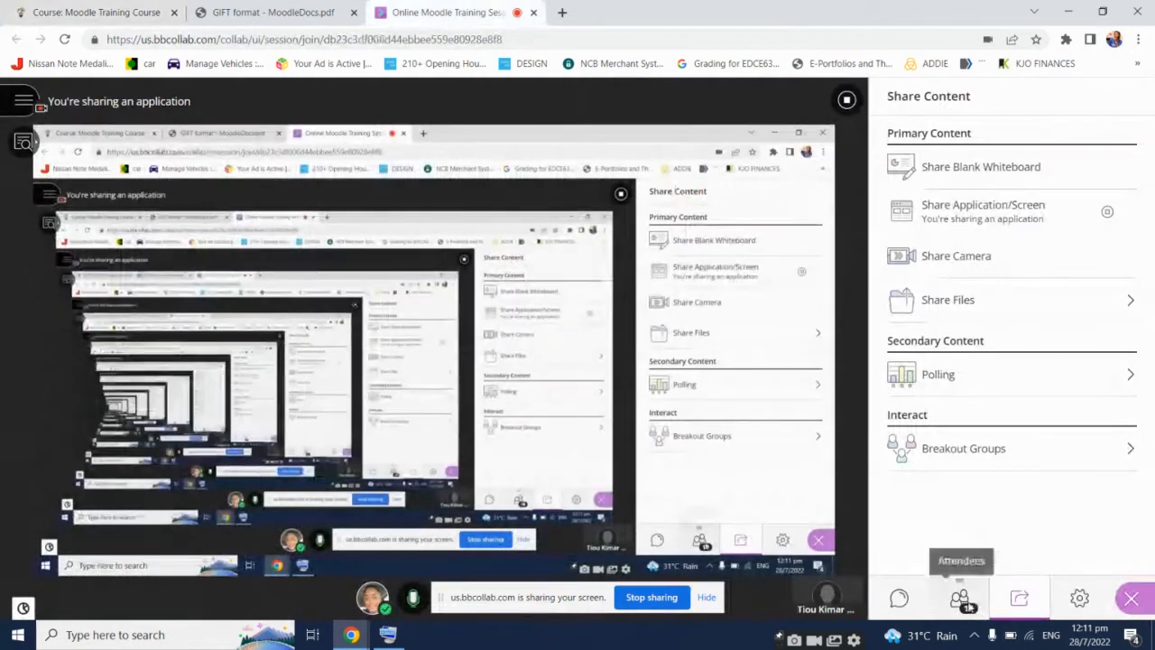
# Show the session's 17 attendees, then switch to the GIFT format PDF
pyautogui.click(959, 599)
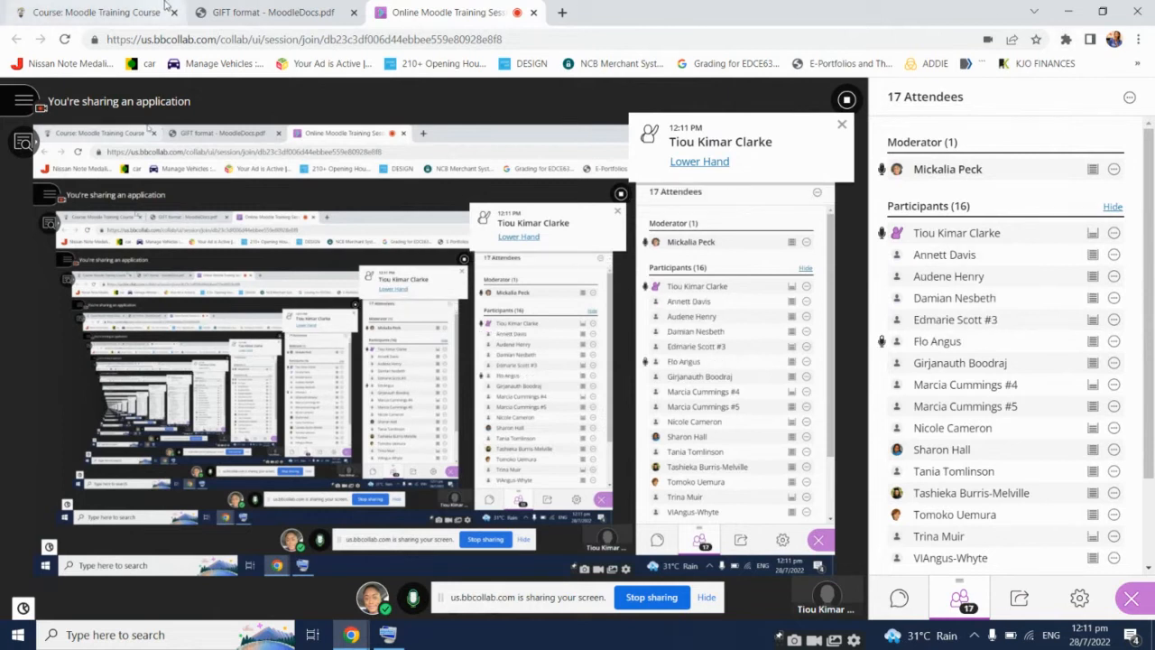
pyautogui.click(229, 8)
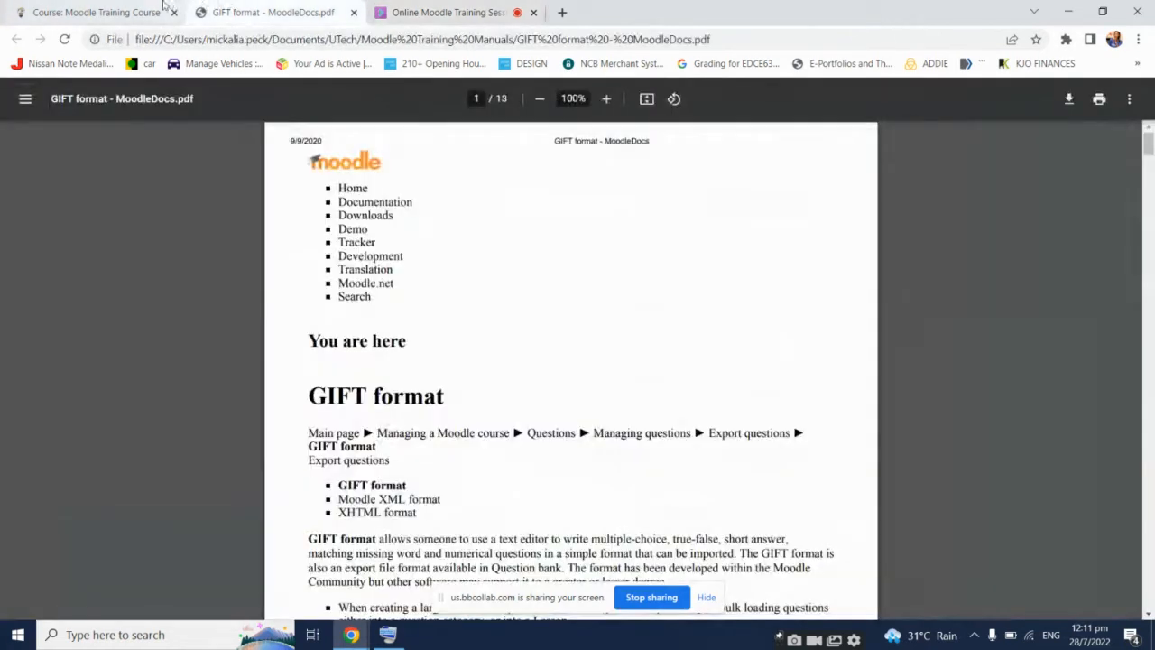
# Return to the Moodle Training Course and turn editing on
pyautogui.click(99, 12)
pyautogui.click(1079, 233)
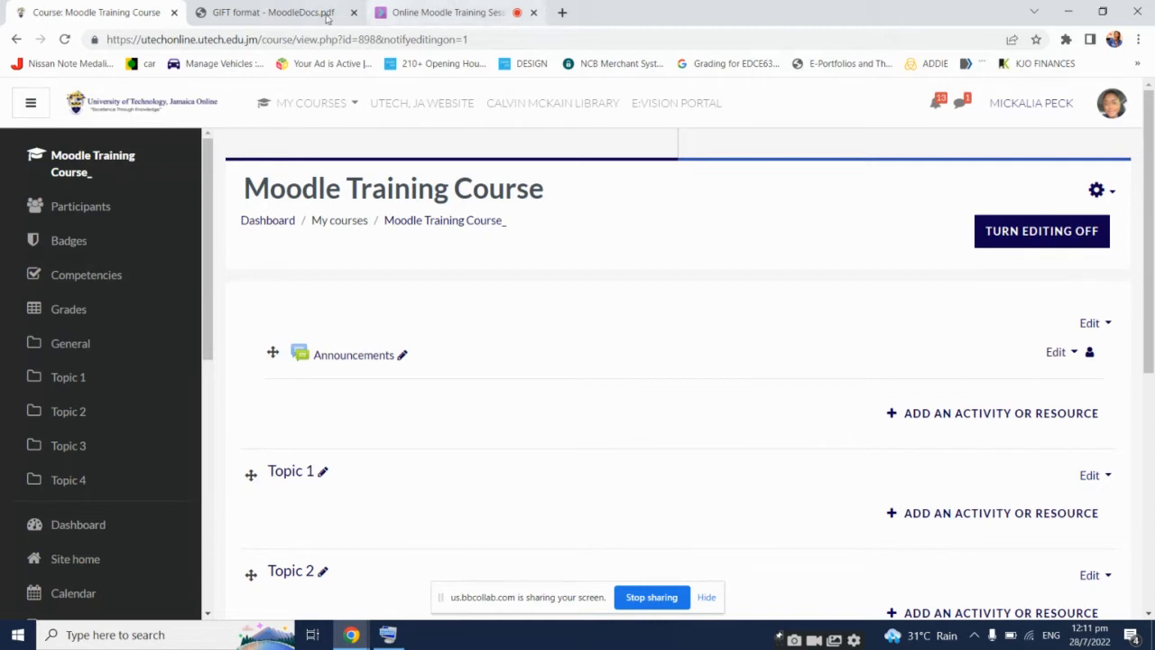
pyautogui.click(311, 103)
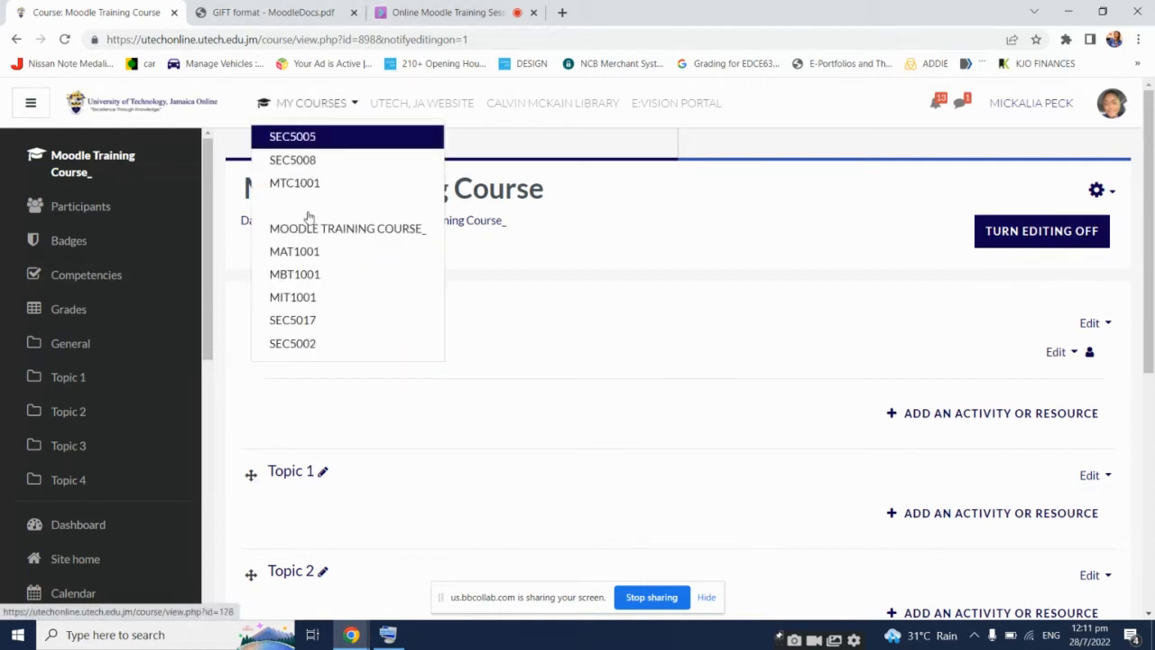
# Open MIT1001 in a new tab, scroll its units, then return to the Moodle Training Course
pyautogui.click(301, 301)
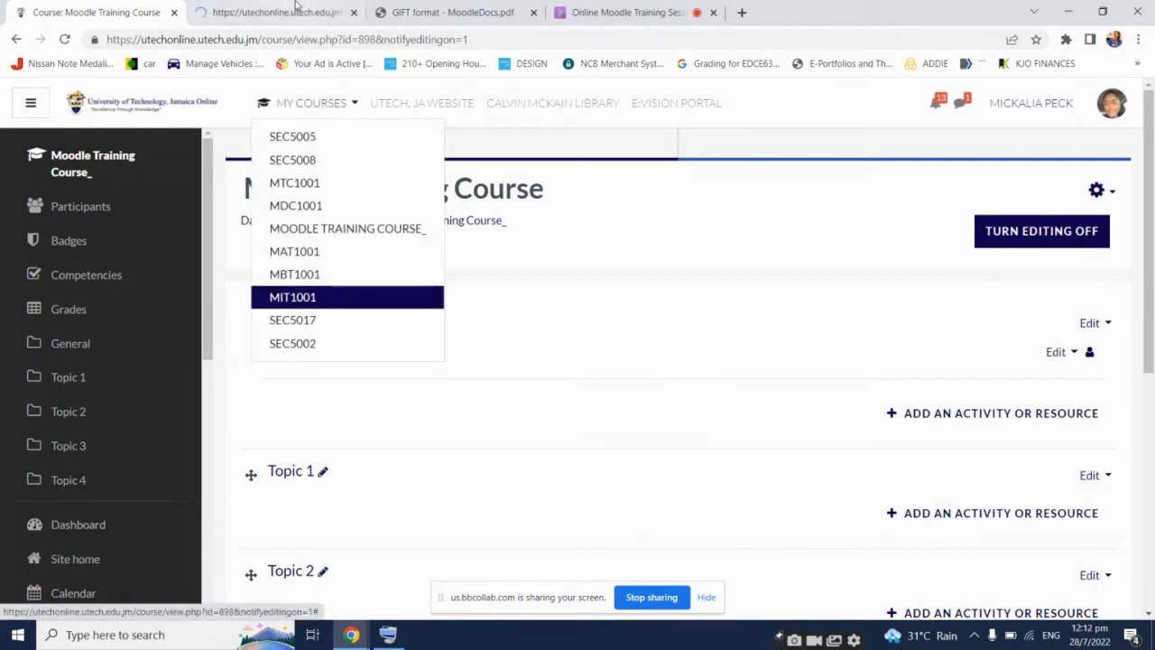
pyautogui.scroll(-15, 785, 324)
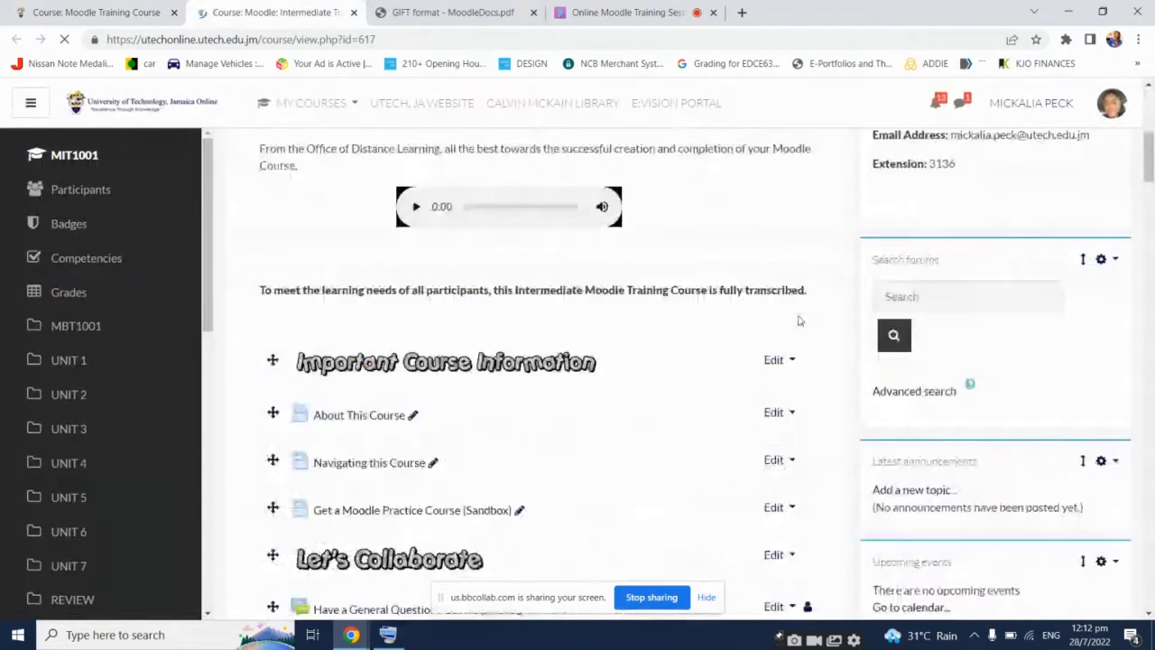
pyautogui.scroll(-1, 541, 307)
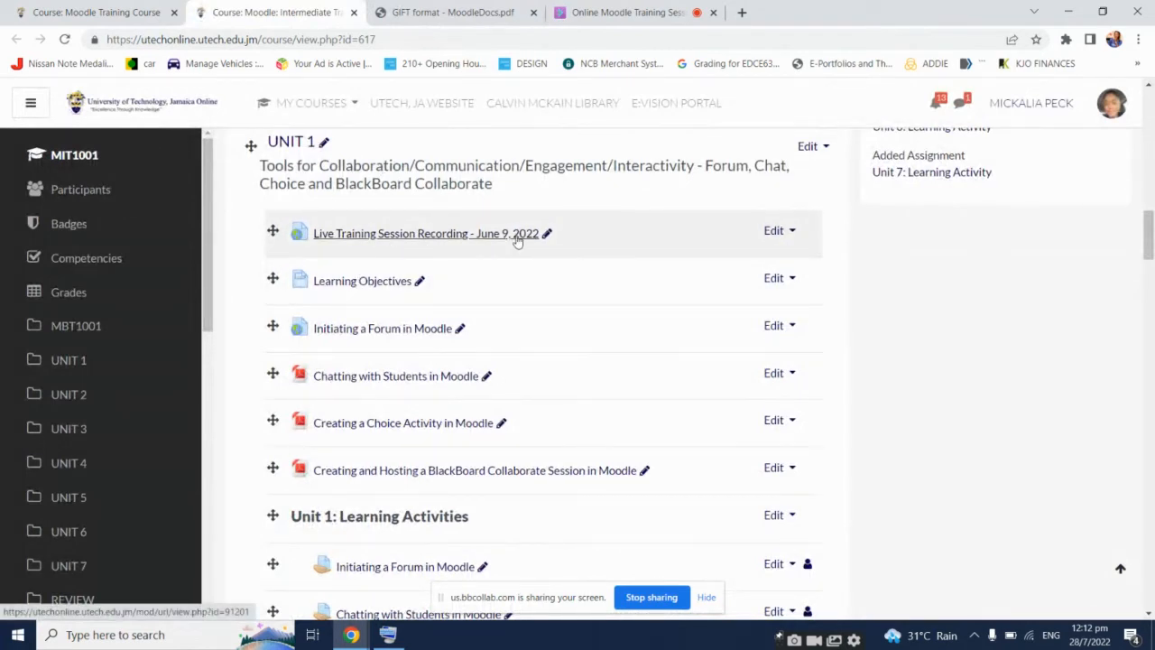
pyautogui.scroll(-8, 508, 242)
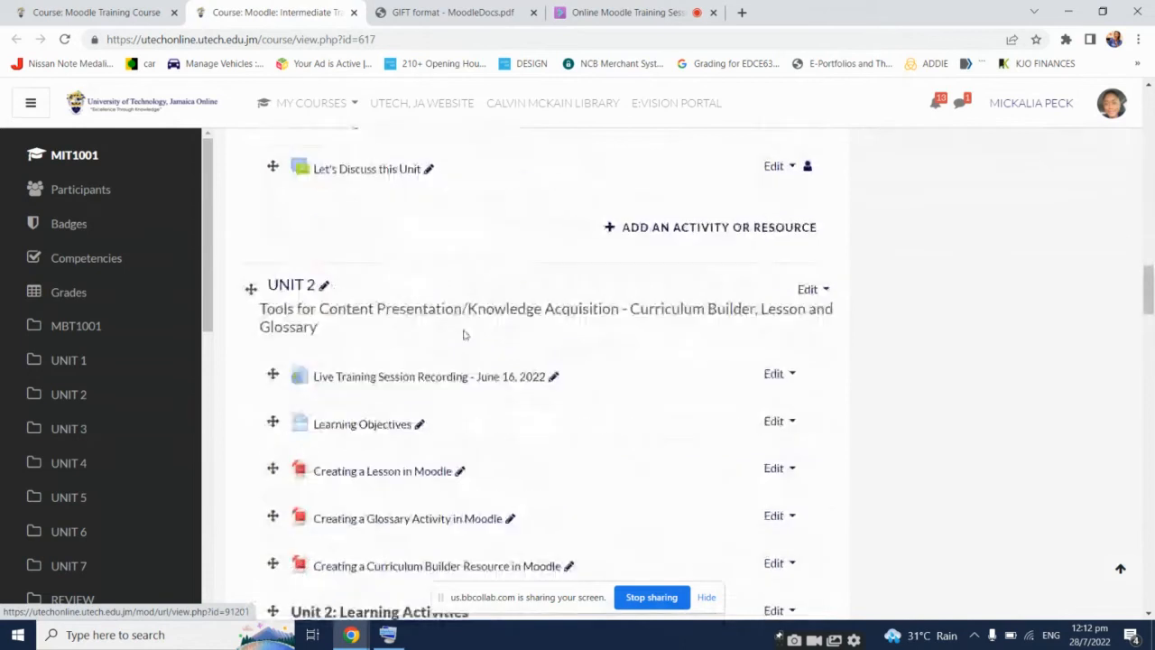
pyautogui.scroll(-7, 440, 377)
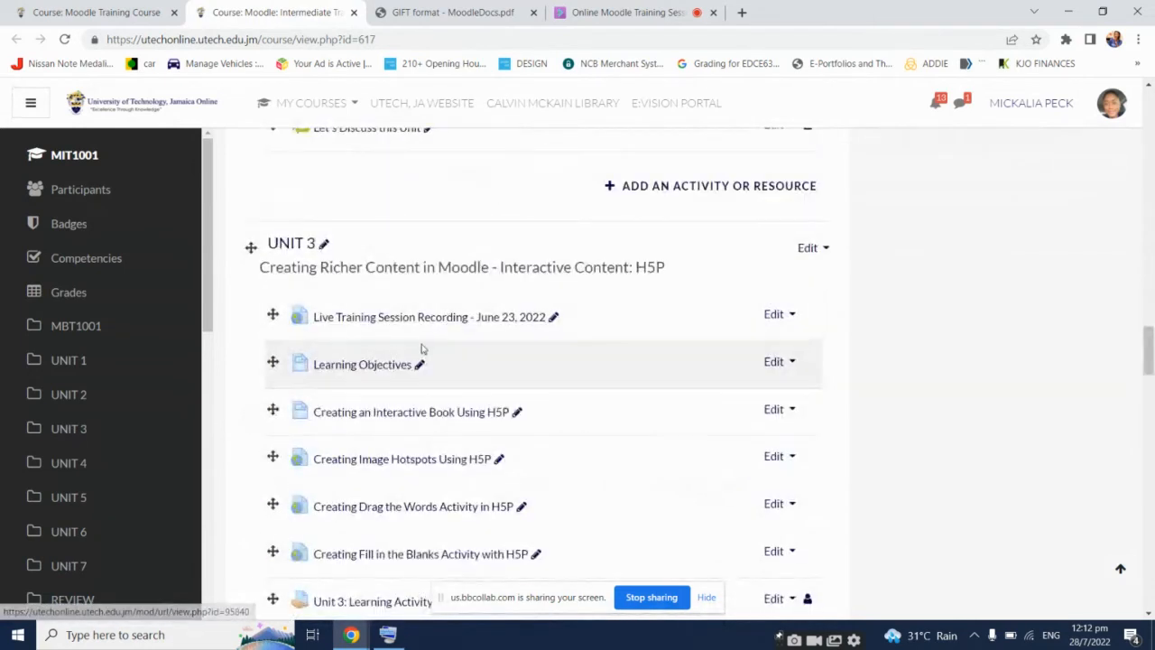
pyautogui.scroll(-5, 408, 323)
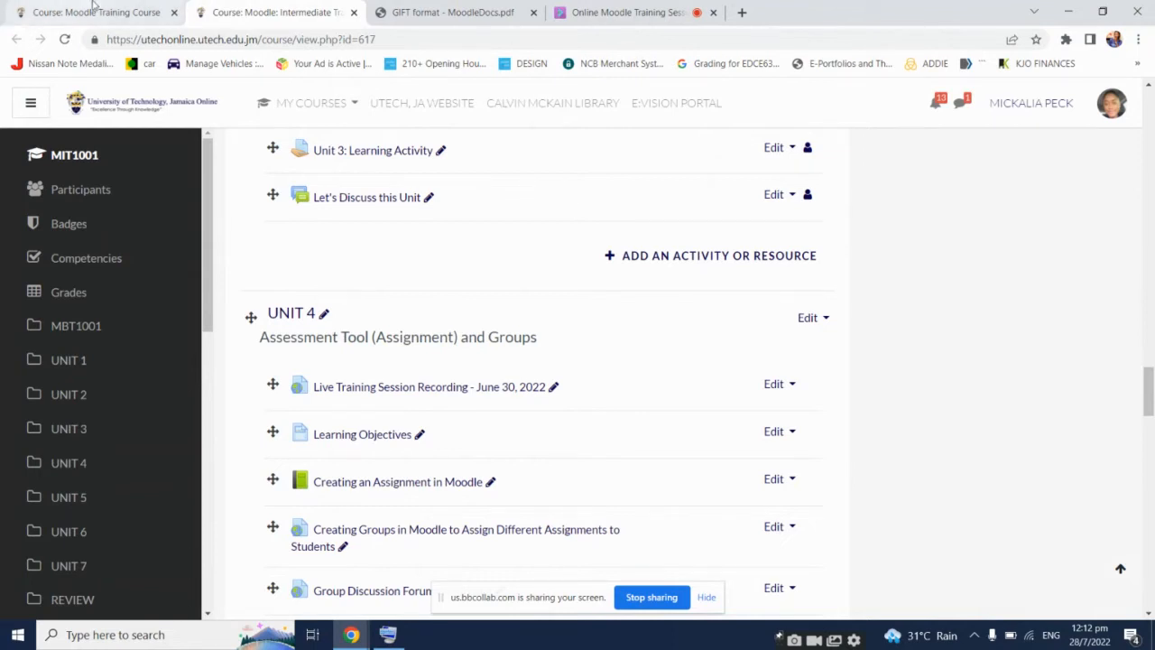
pyautogui.click(90, 6)
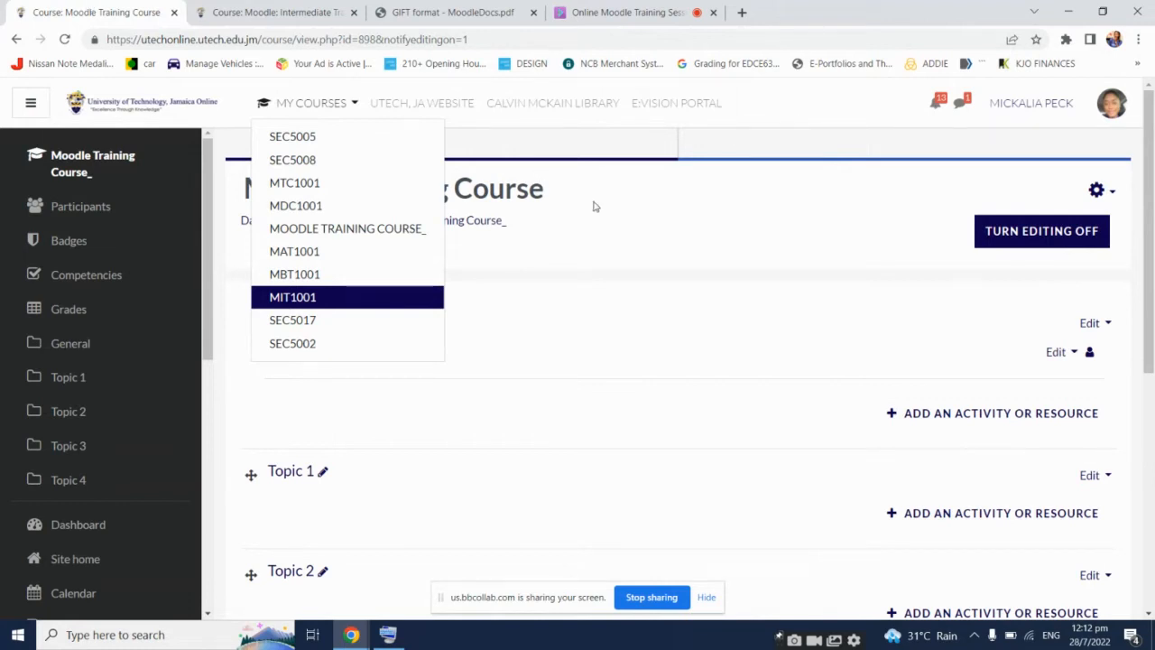
# Dismiss the My Courses list, collapse the navigation drawer, and add an activity to Topic 1
pyautogui.press('Escape')
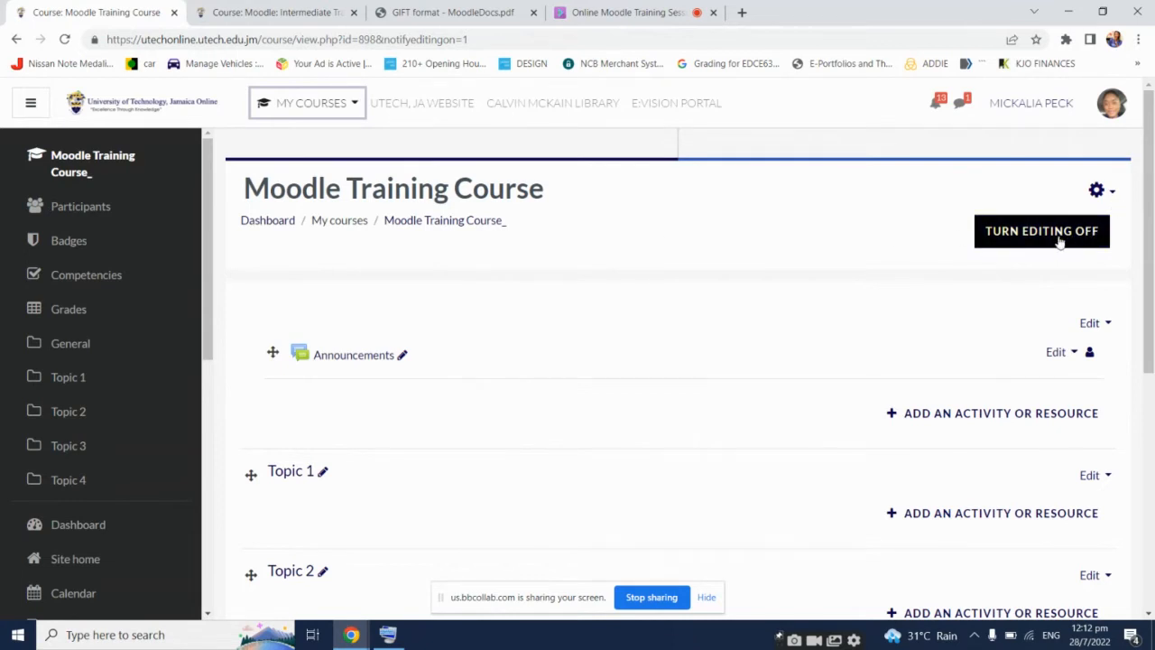
pyautogui.scroll(-1, 670, 355)
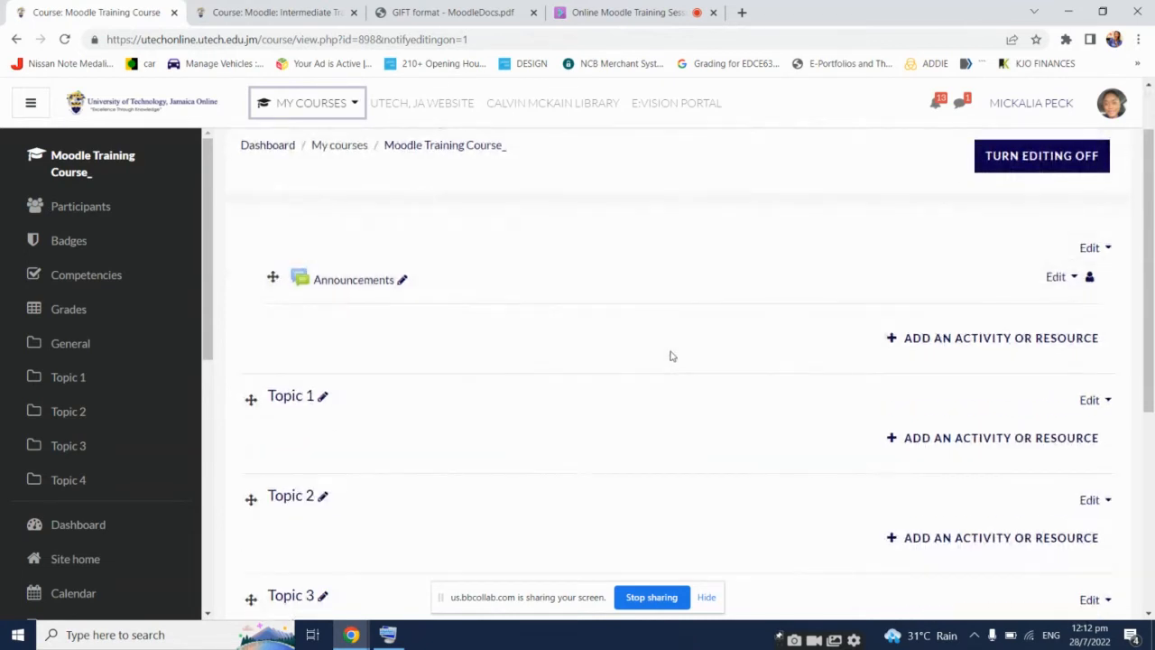
pyautogui.scroll(-1, 701, 381)
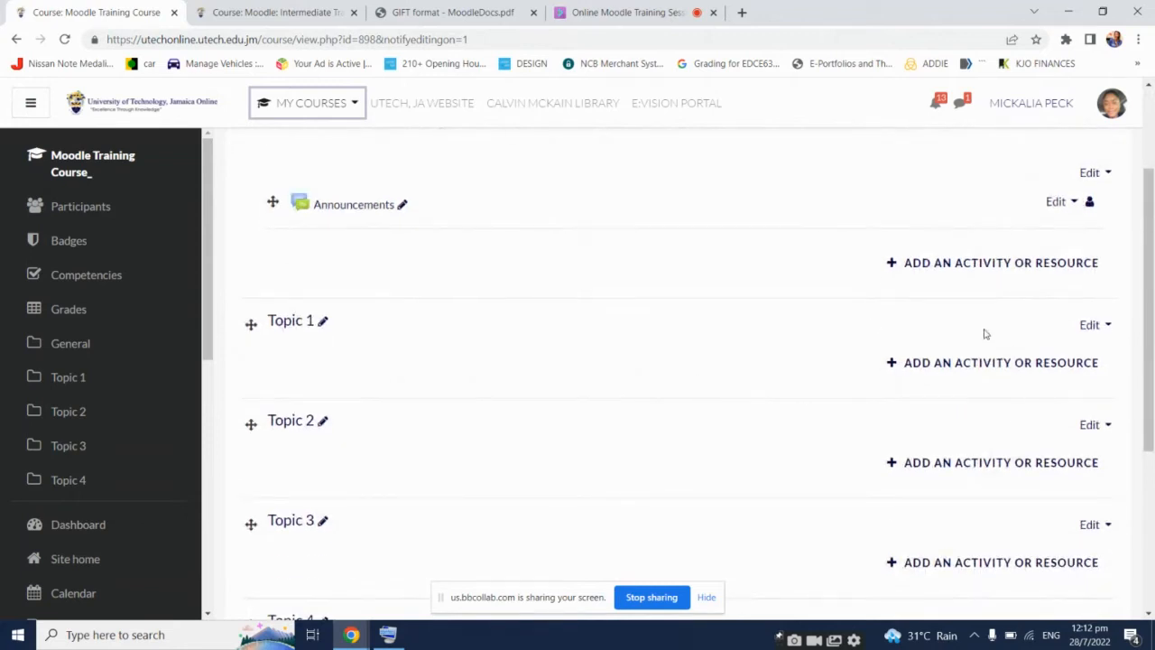
pyautogui.scroll(-1, 974, 332)
pyautogui.click(33, 102)
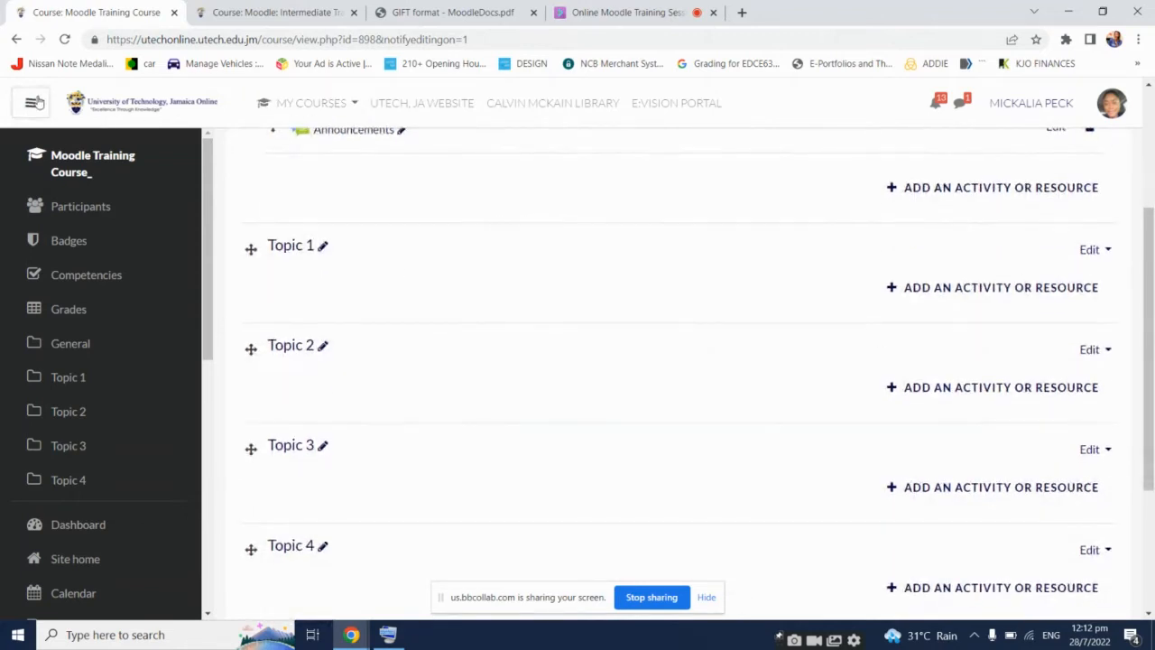
pyautogui.scroll(1, 586, 325)
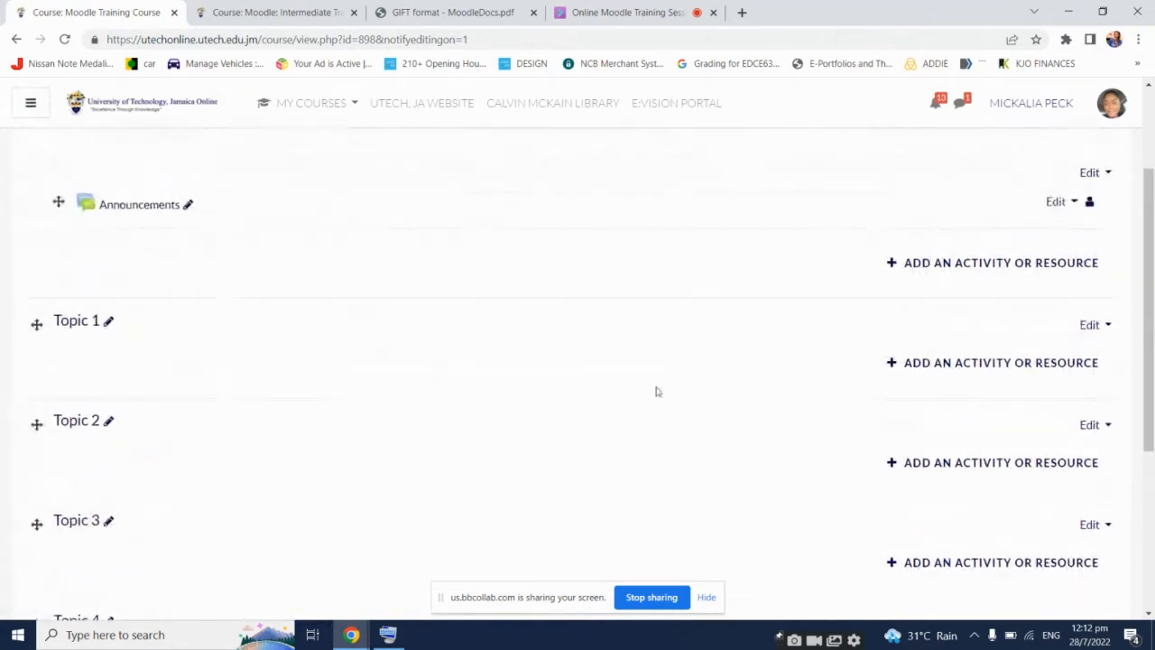
pyautogui.click(1013, 362)
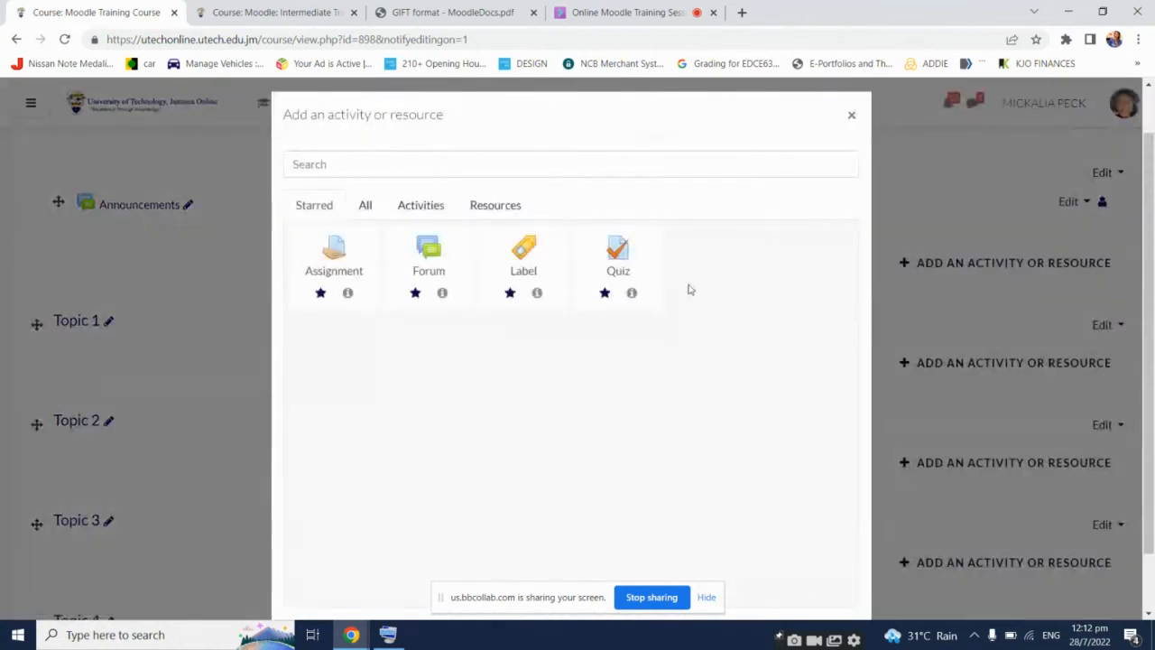
# Add a Quiz to Topic 1 and name it 'Demo Quiz'
pyautogui.click(618, 253)
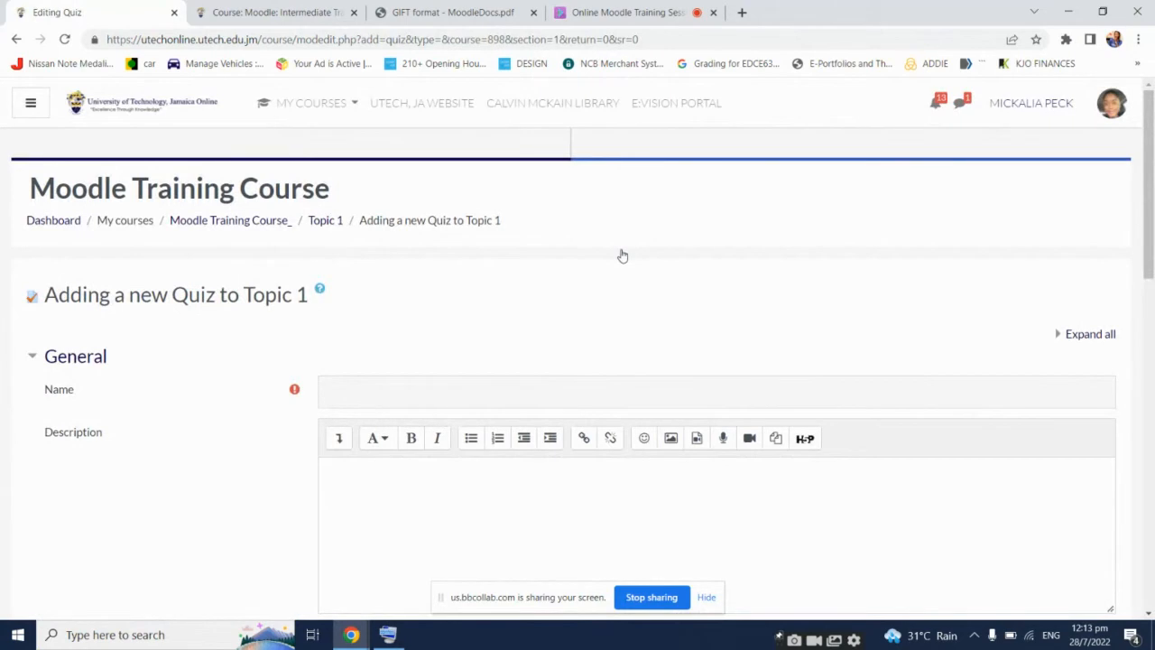
pyautogui.scroll(-1, 577, 311)
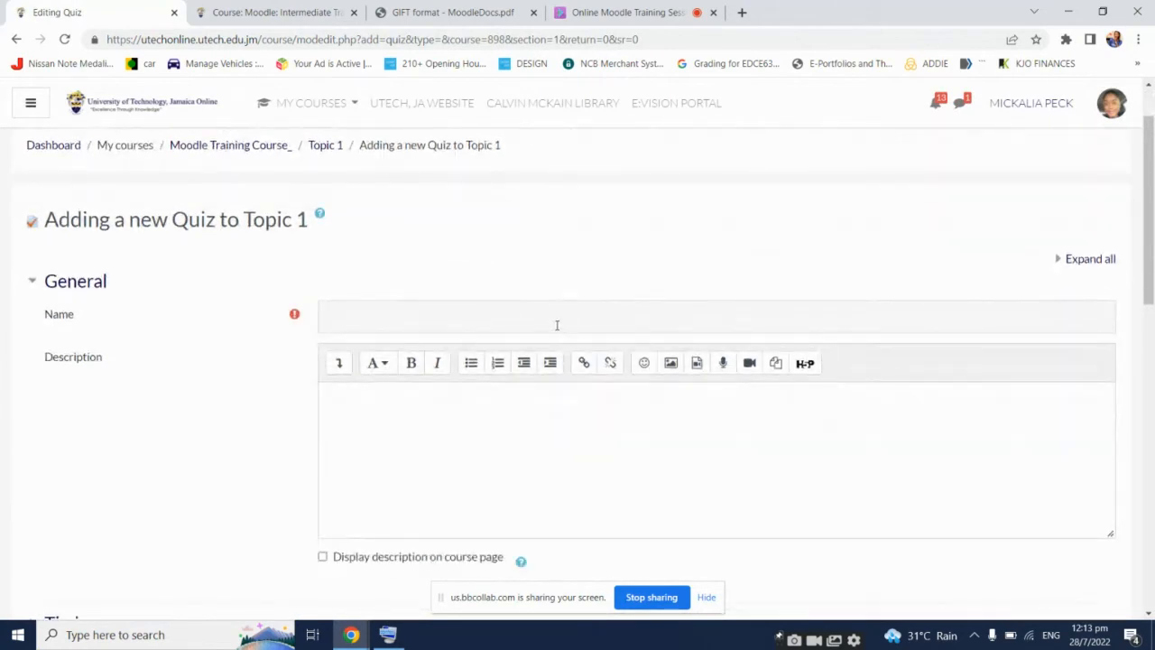
pyautogui.click(556, 325)
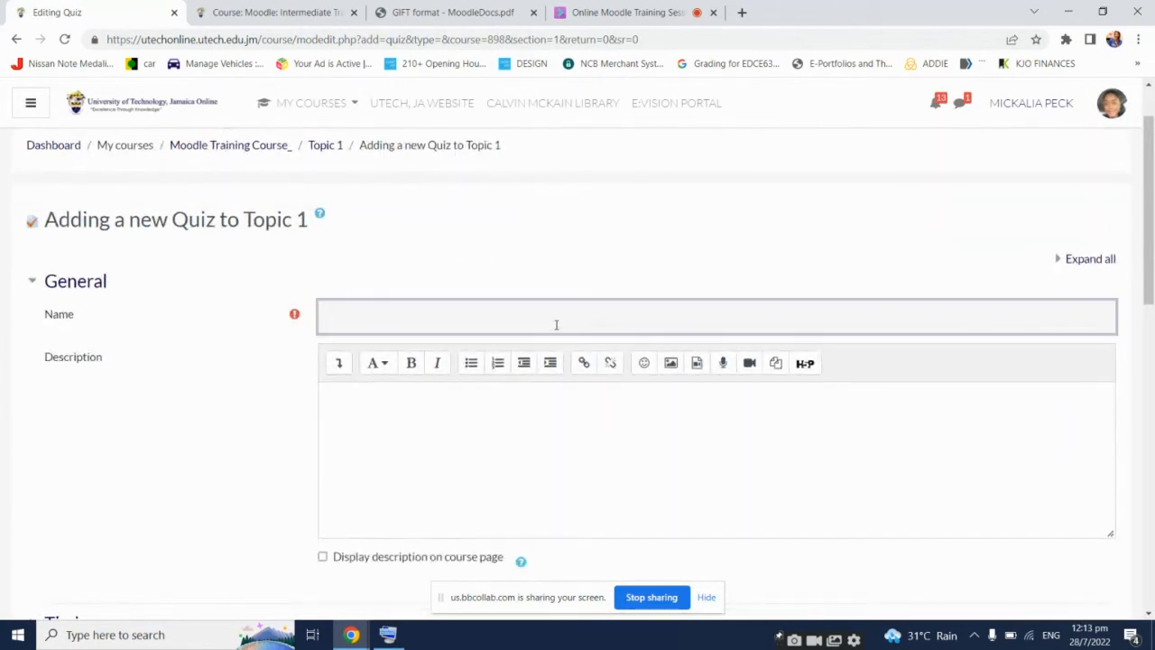
pyautogui.write('Demo Quiz')
# Enter the description 'INSTRUCTIONS TO YOUR STUDENTS HERE'
pyautogui.scroll(-1, 584, 349)
pyautogui.click(567, 350)
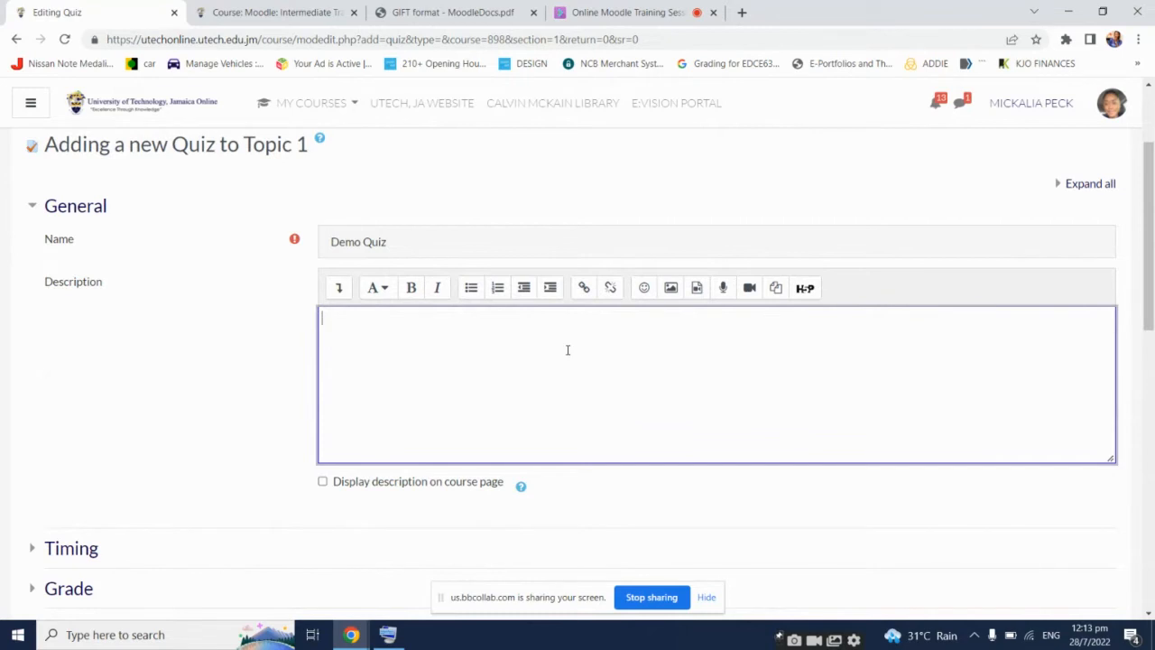
pyautogui.write('INSTRUCTIONS TO')
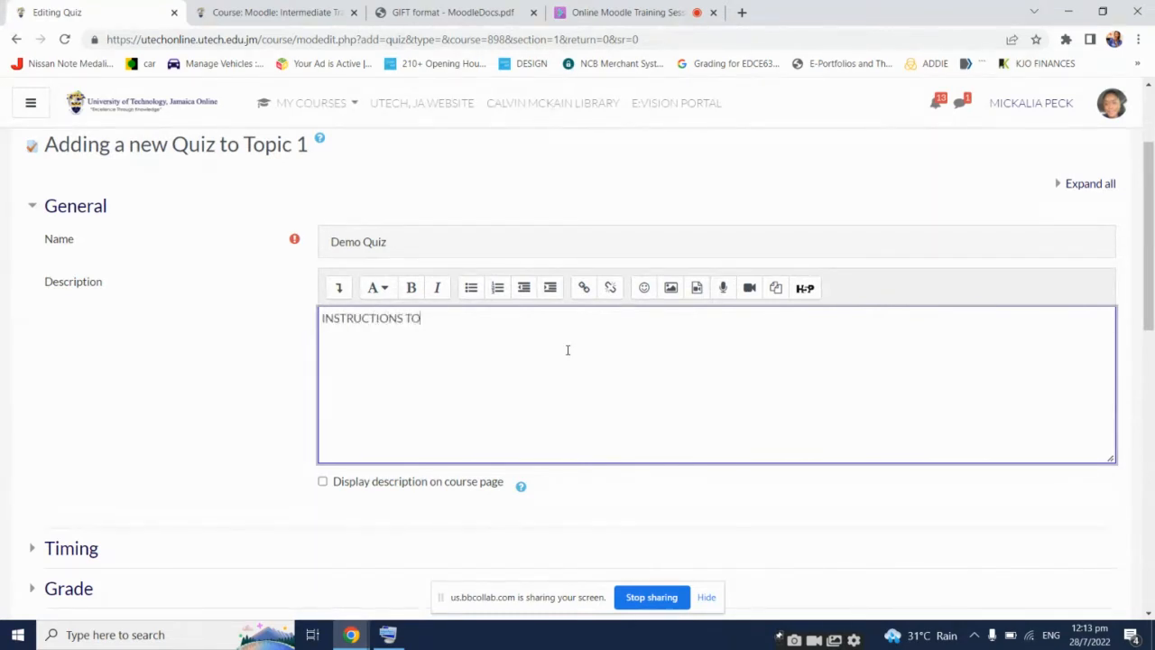
pyautogui.write(' YOUR STUDENTS HERE')
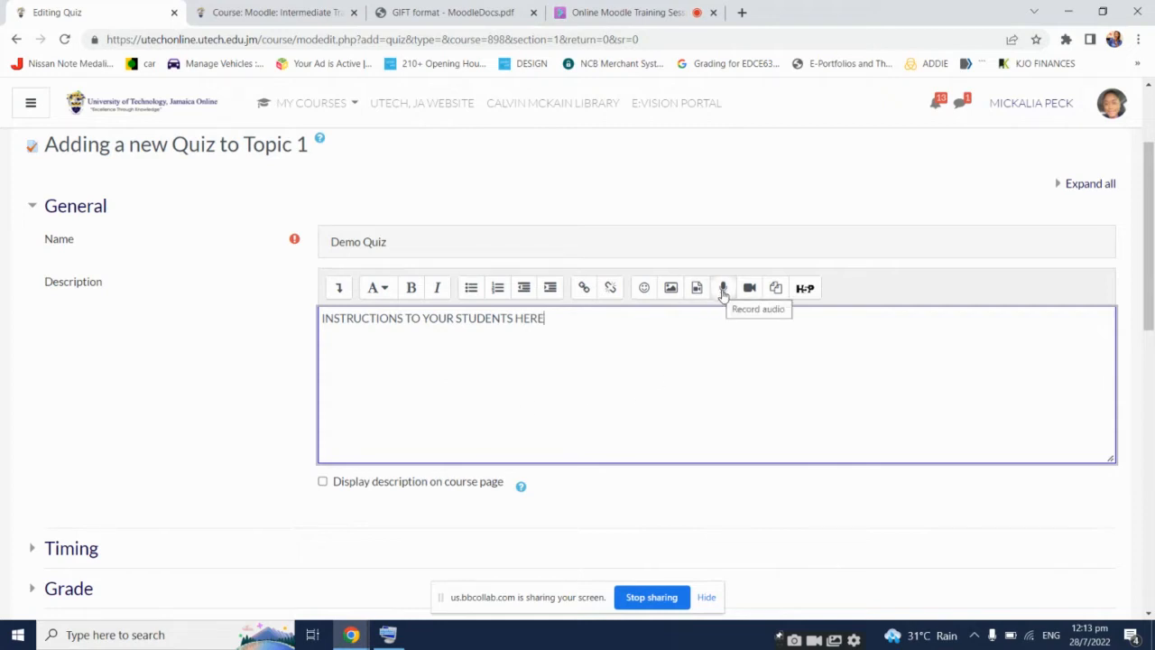
# Make the 'INSTRUCTIONS TO YOUR STUDENTS HERE' description line centred, bold, italic and underlined
pyautogui.click(341, 289)
pyautogui.moveTo(546, 349); pyautogui.dragTo(407, 330)
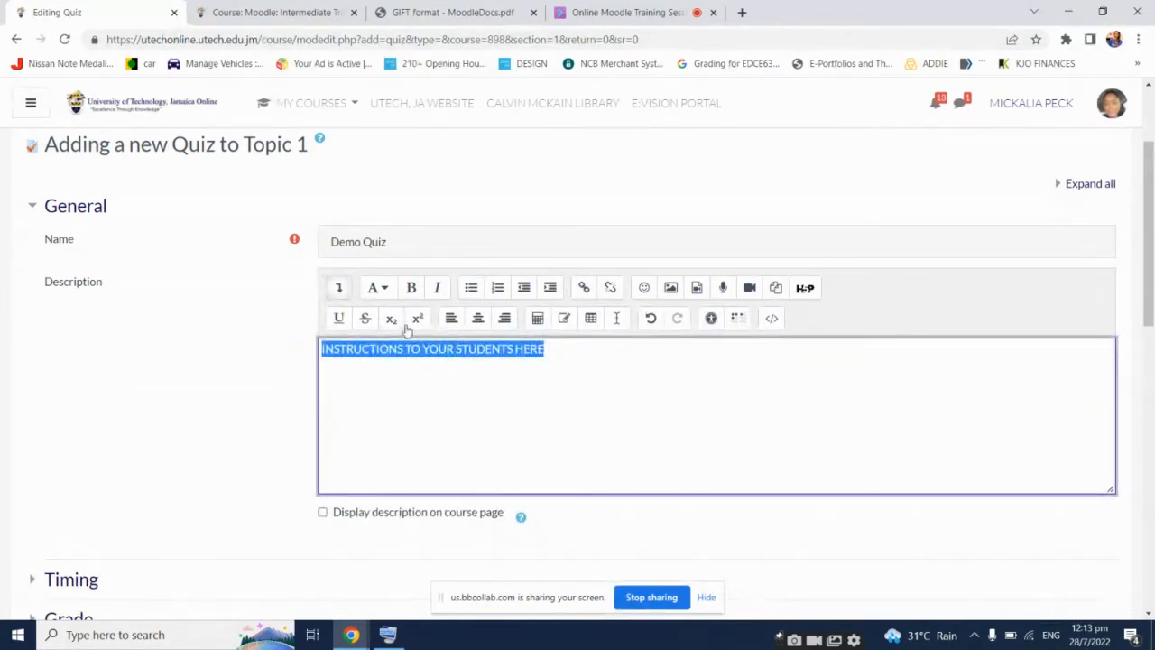
pyautogui.click(481, 321)
pyautogui.click(439, 290)
pyautogui.click(413, 289)
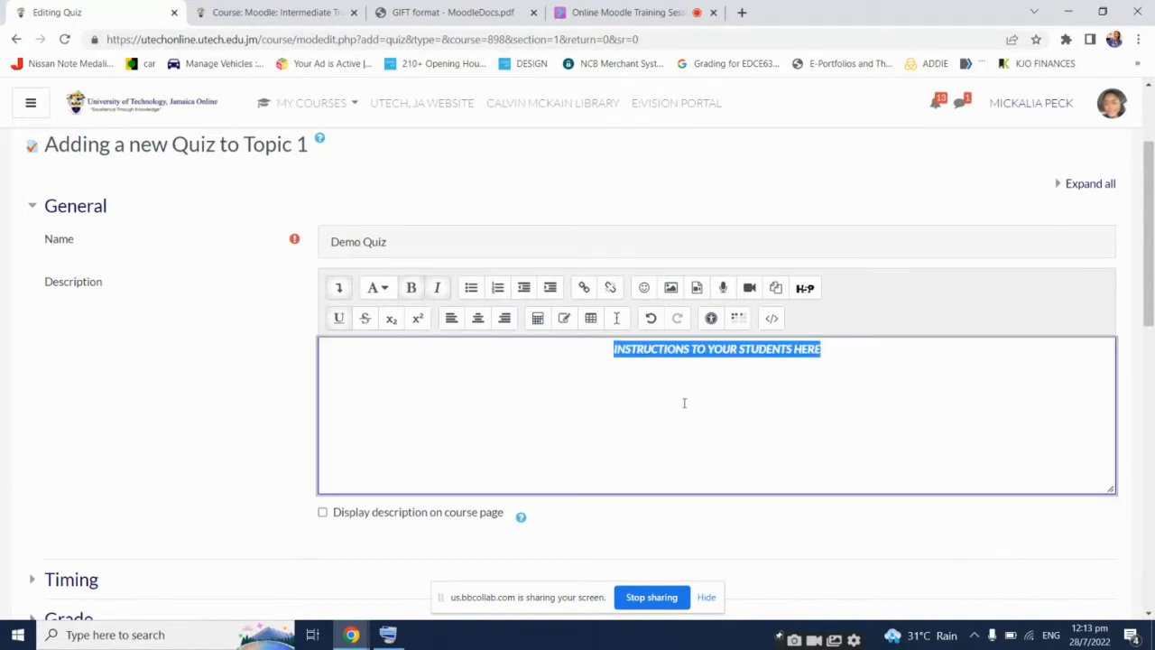
pyautogui.click(732, 413)
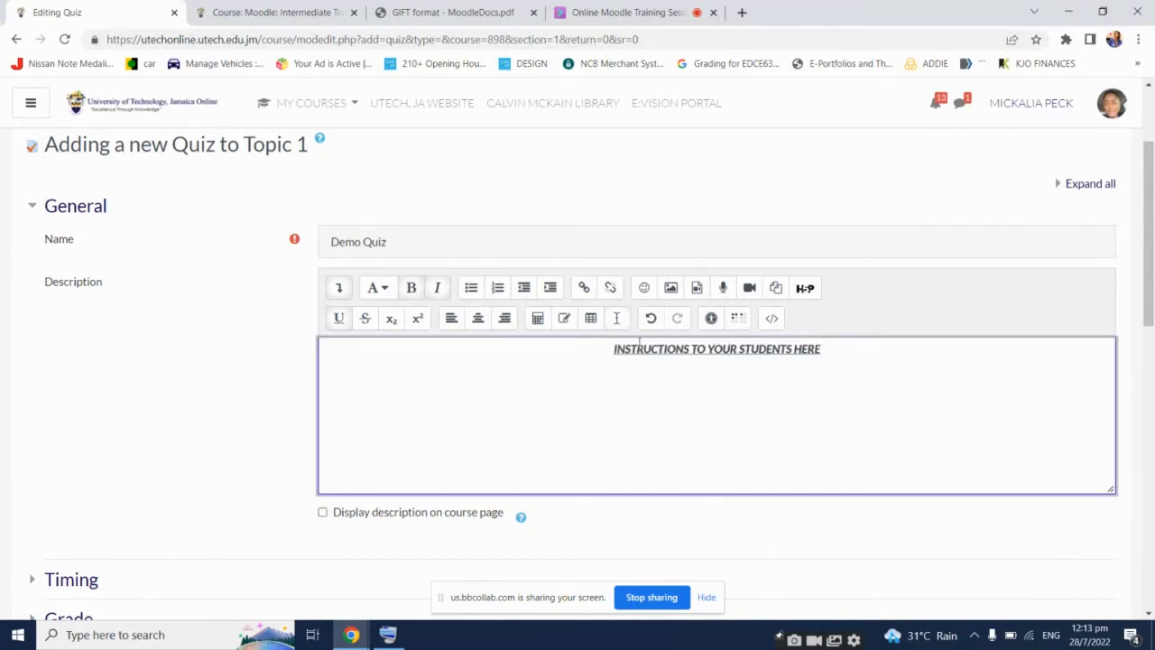
pyautogui.scroll(-1, 495, 348)
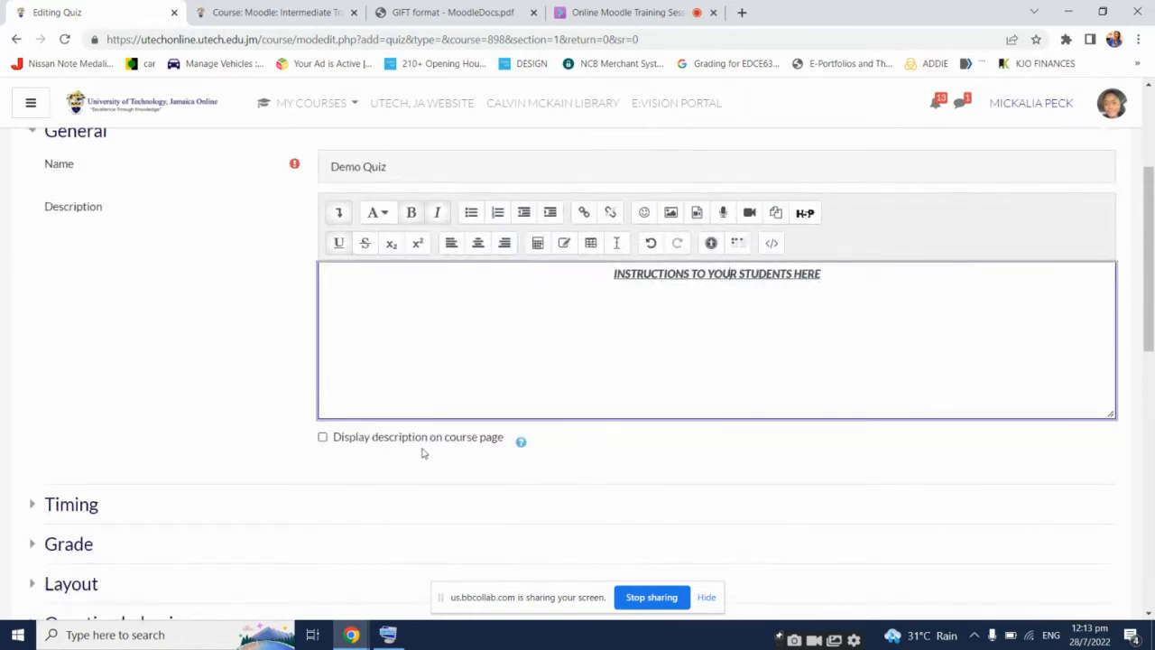
pyautogui.click(323, 439)
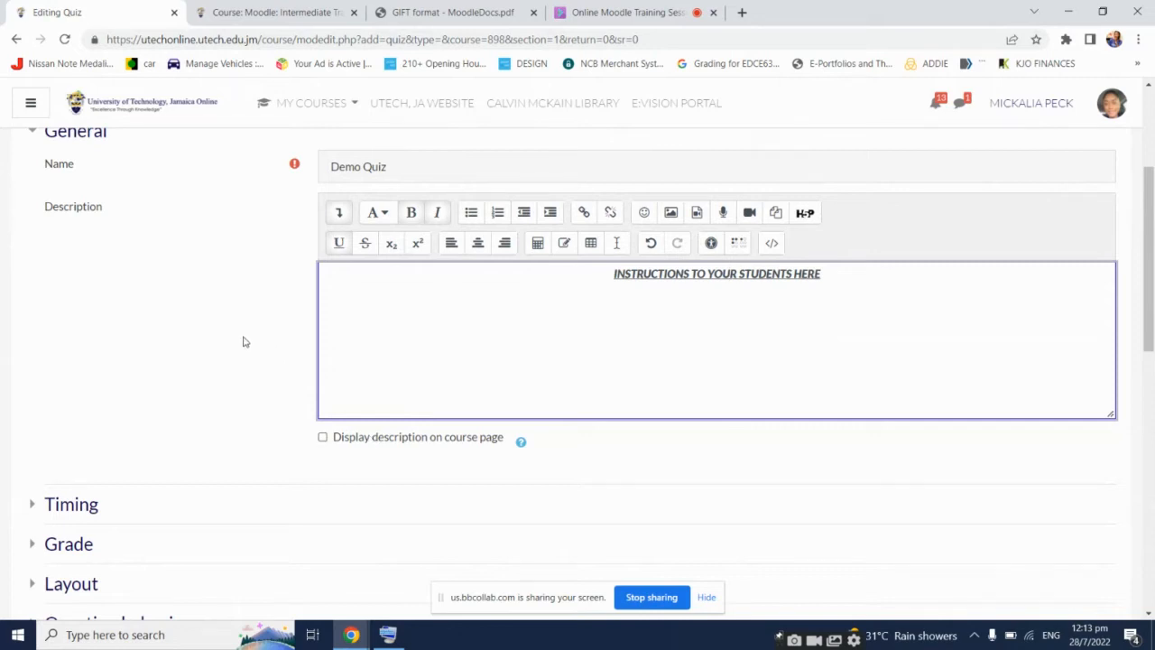
pyautogui.scroll(1, 244, 341)
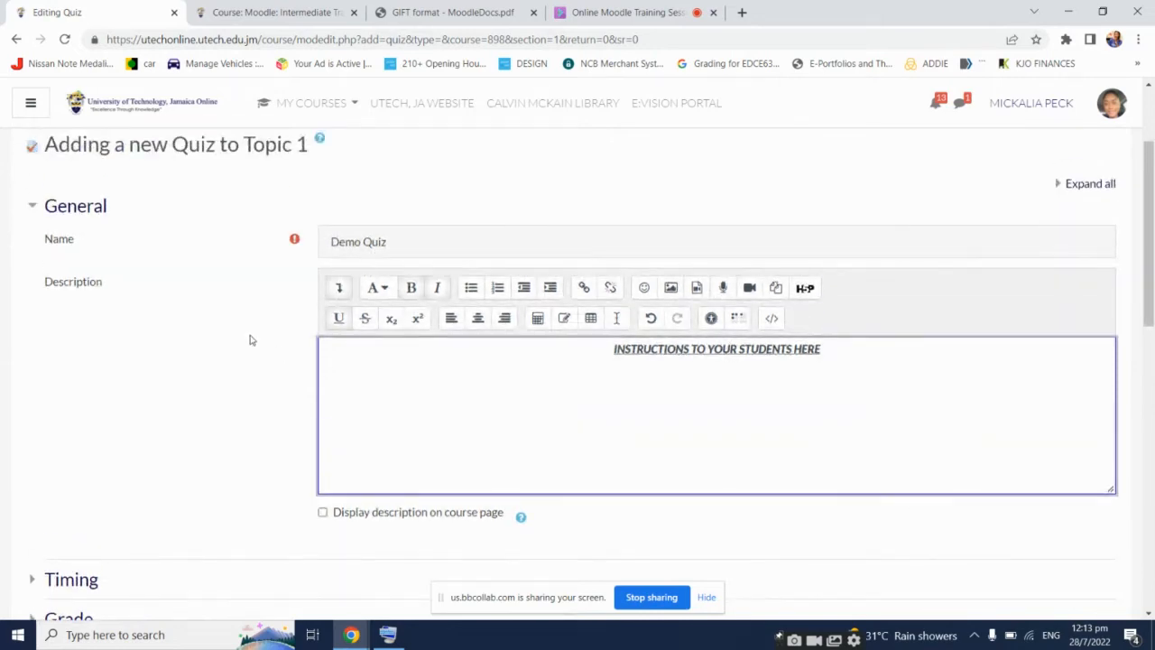
# Expand Timing and enable the quiz opening date of 28 July 2022 at 12:00
pyautogui.scroll(-3, 252, 351)
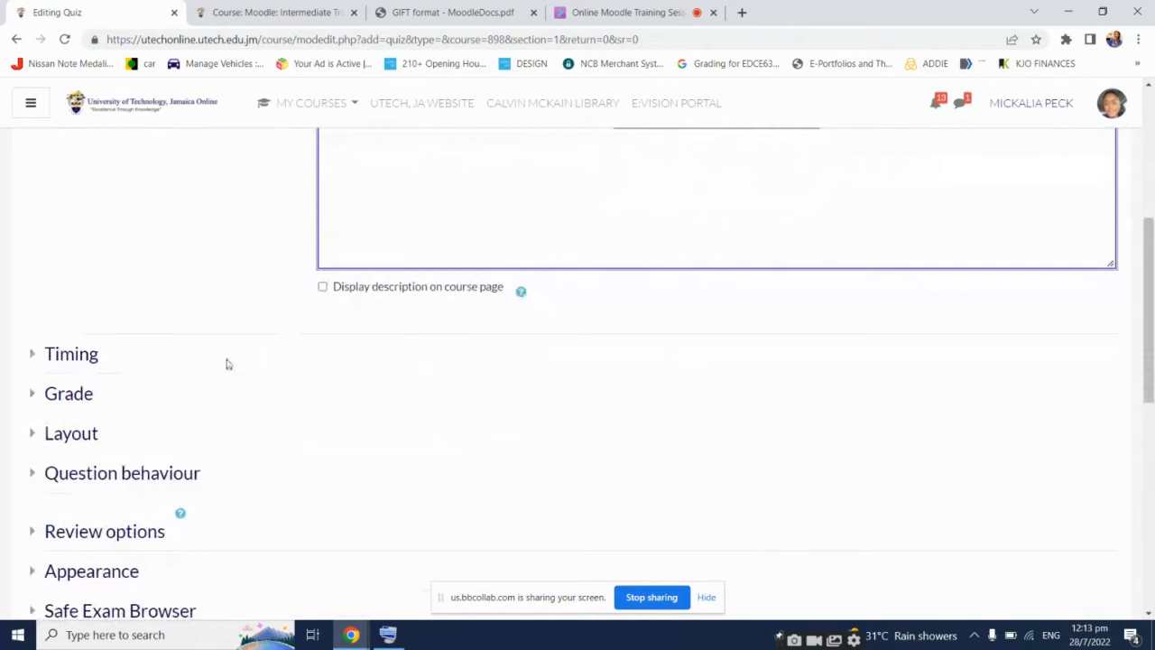
pyautogui.click(72, 359)
pyautogui.scroll(-1, 683, 388)
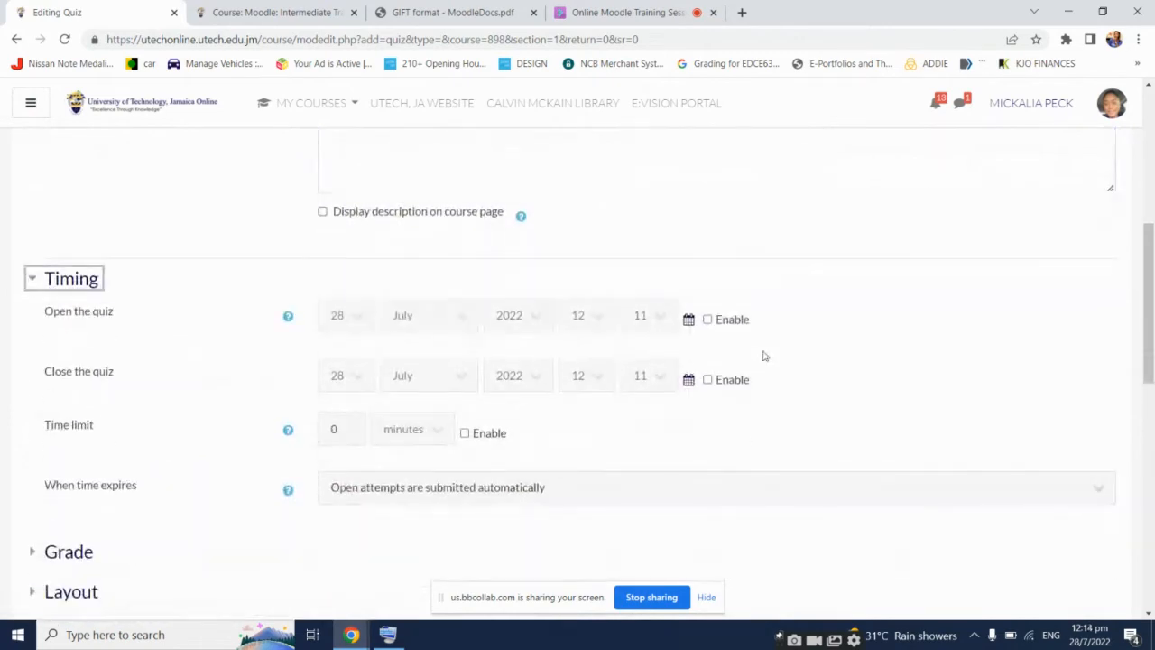
pyautogui.click(732, 320)
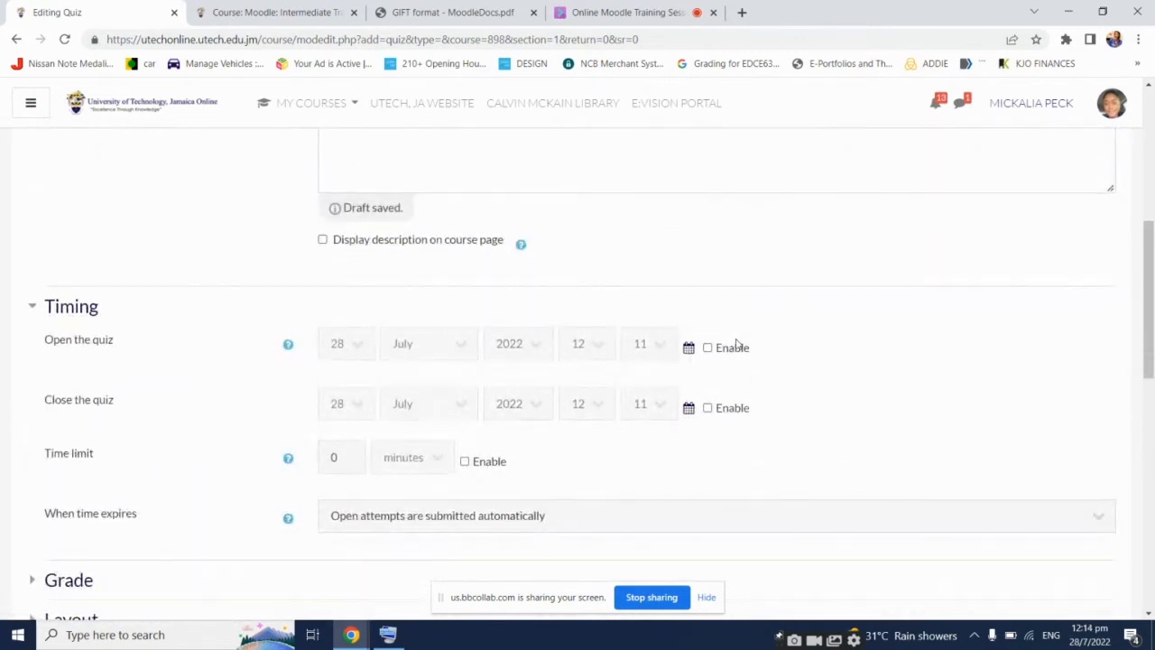
pyautogui.click(736, 348)
pyautogui.scroll(-1, 845, 351)
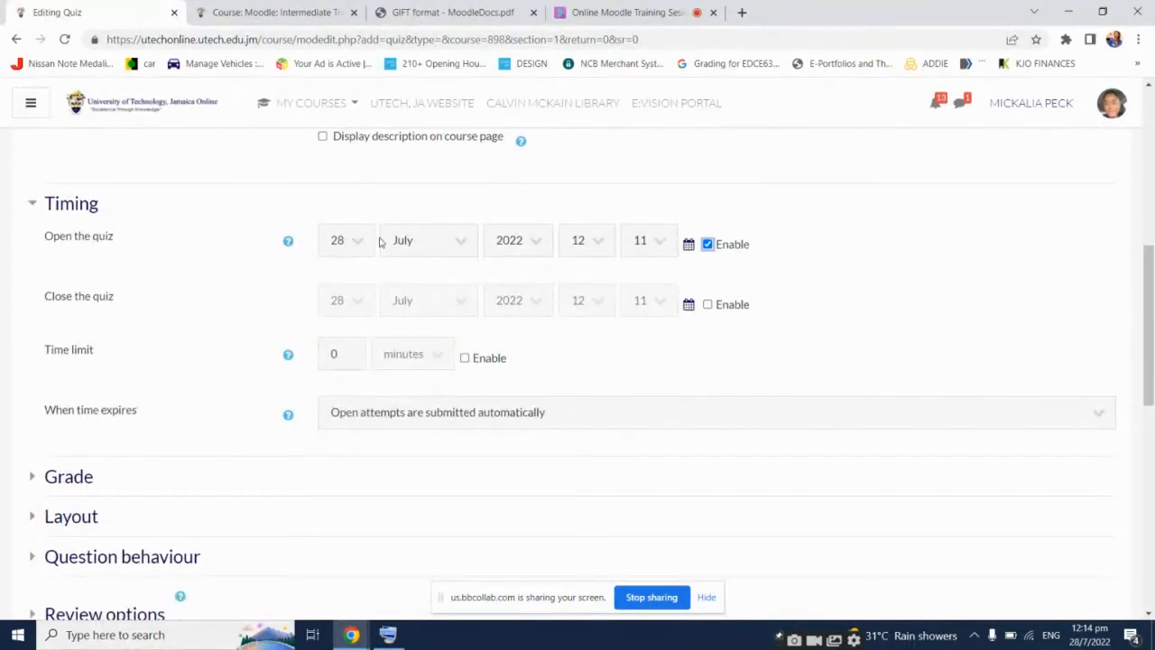
pyautogui.click(661, 242)
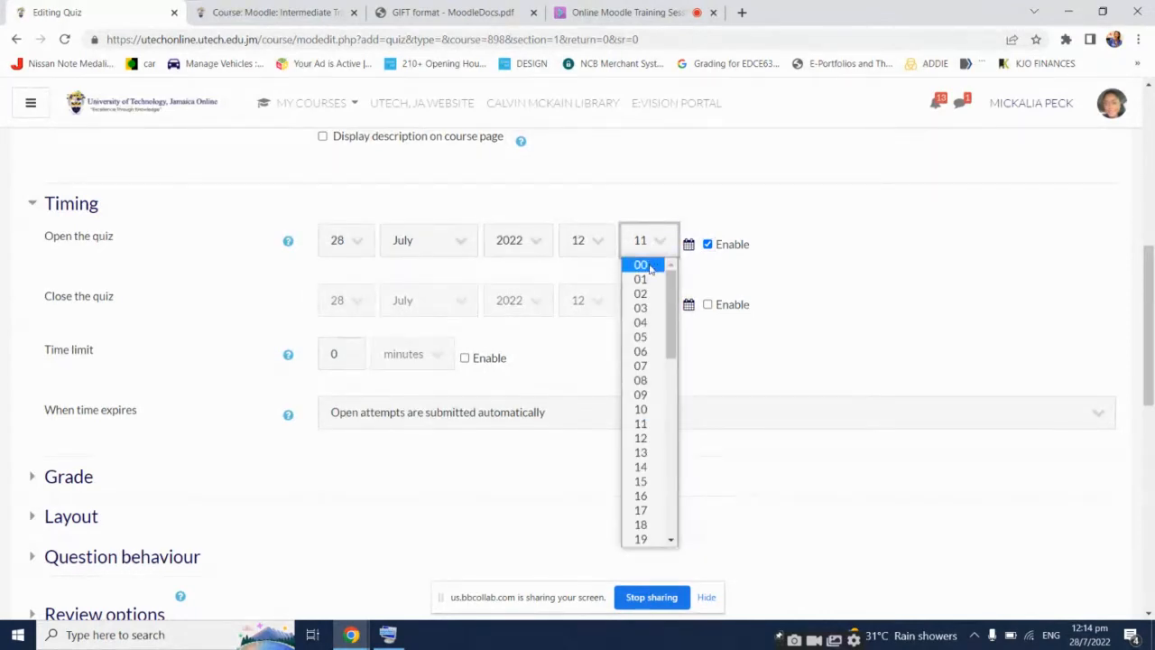
pyautogui.click(646, 264)
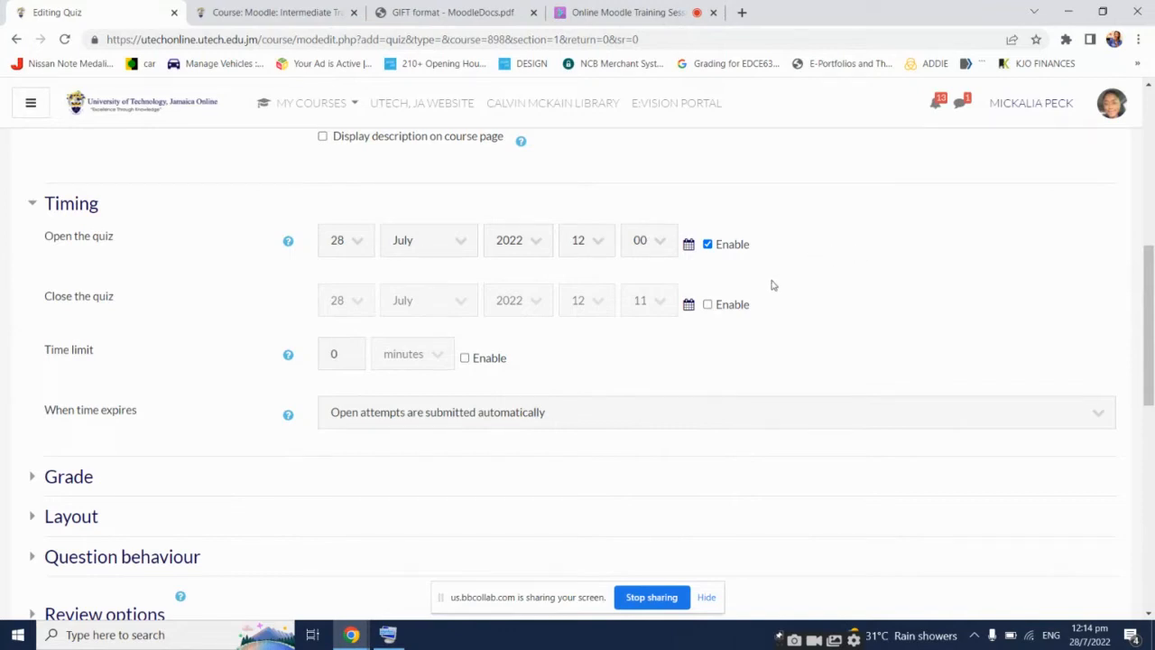
# Enable the closing date at 29 July 2022, 12:00, and tick the time limit
pyautogui.click(707, 304)
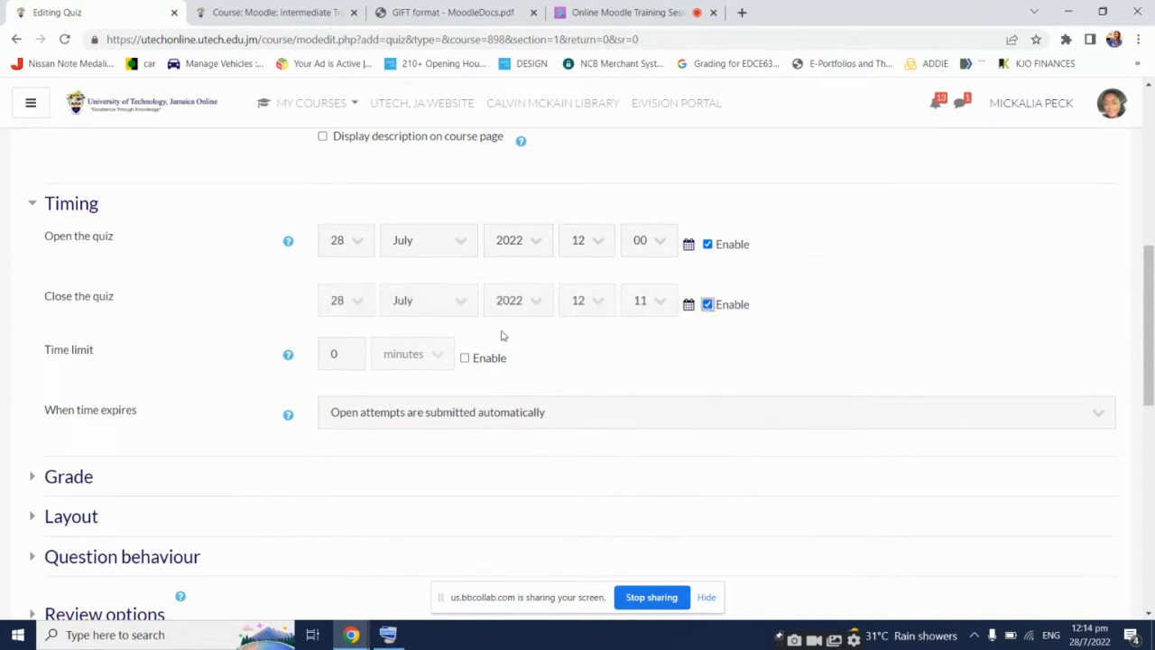
pyautogui.click(353, 300)
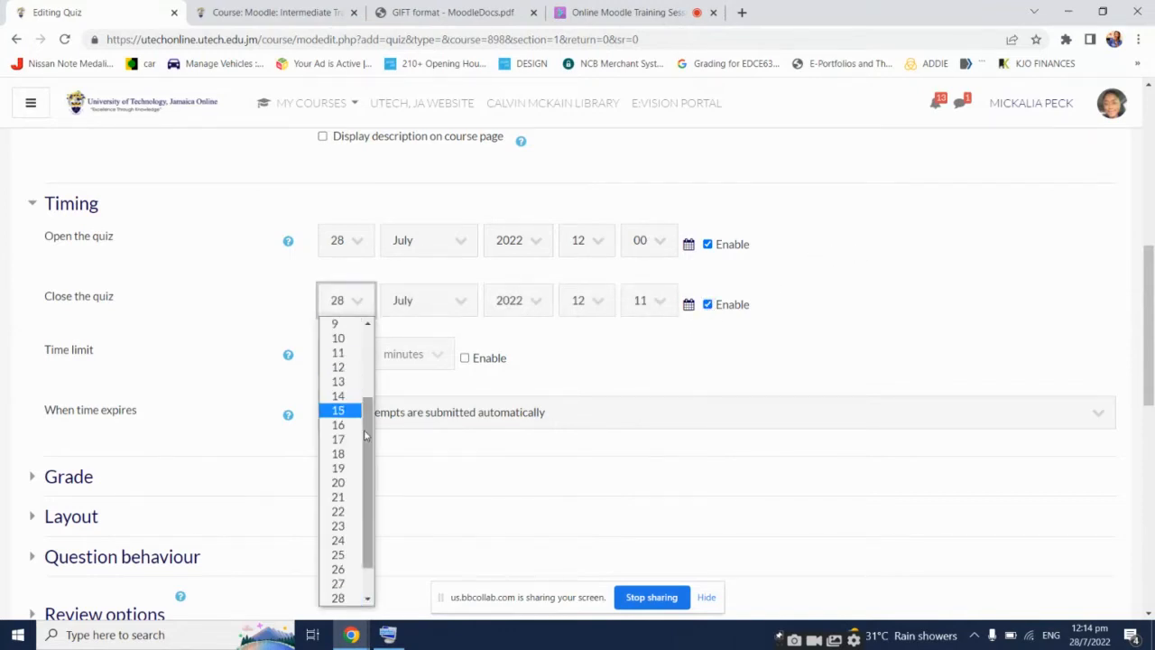
pyautogui.scroll(-1, 373, 480)
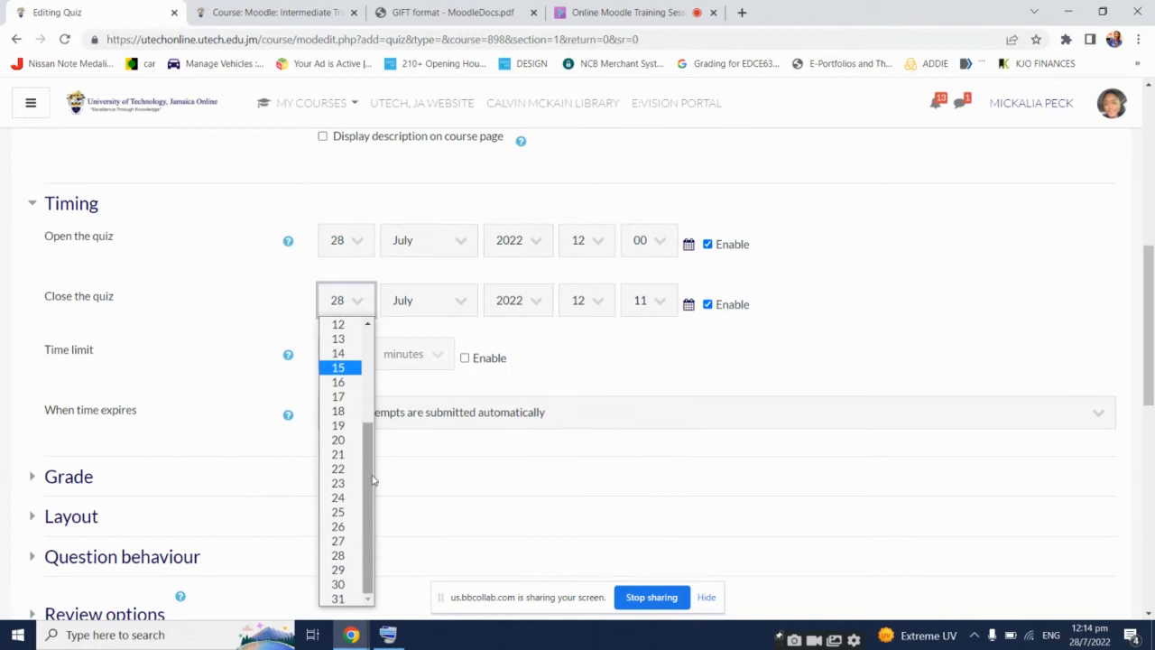
pyautogui.click(342, 570)
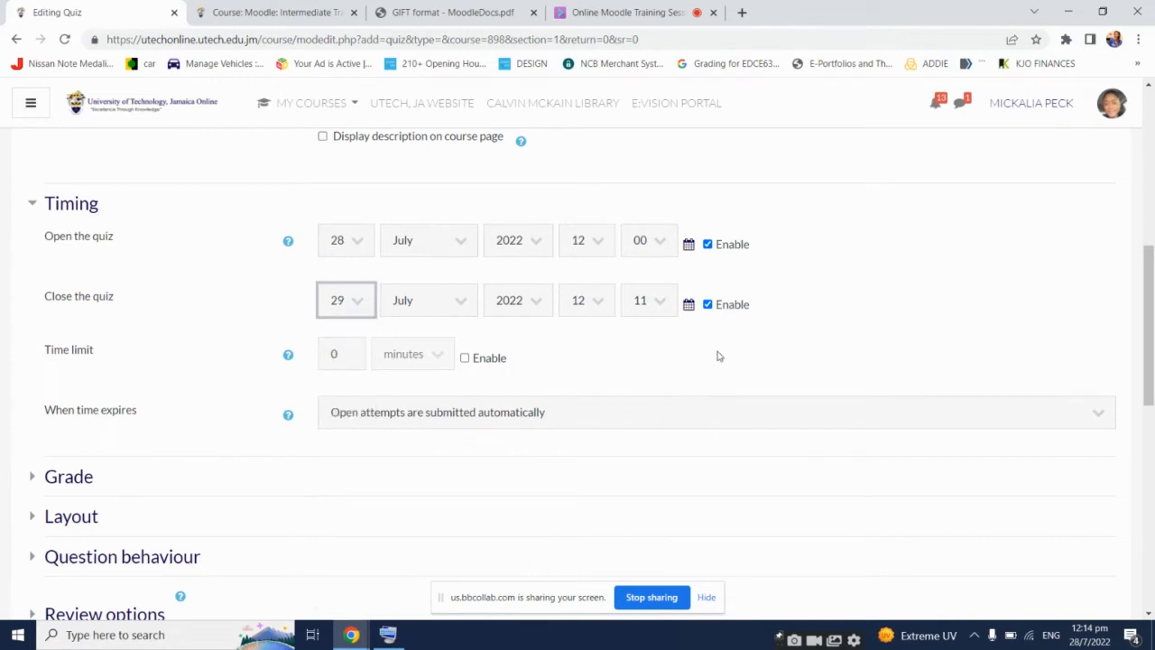
pyautogui.click(611, 305)
pyautogui.click(637, 304)
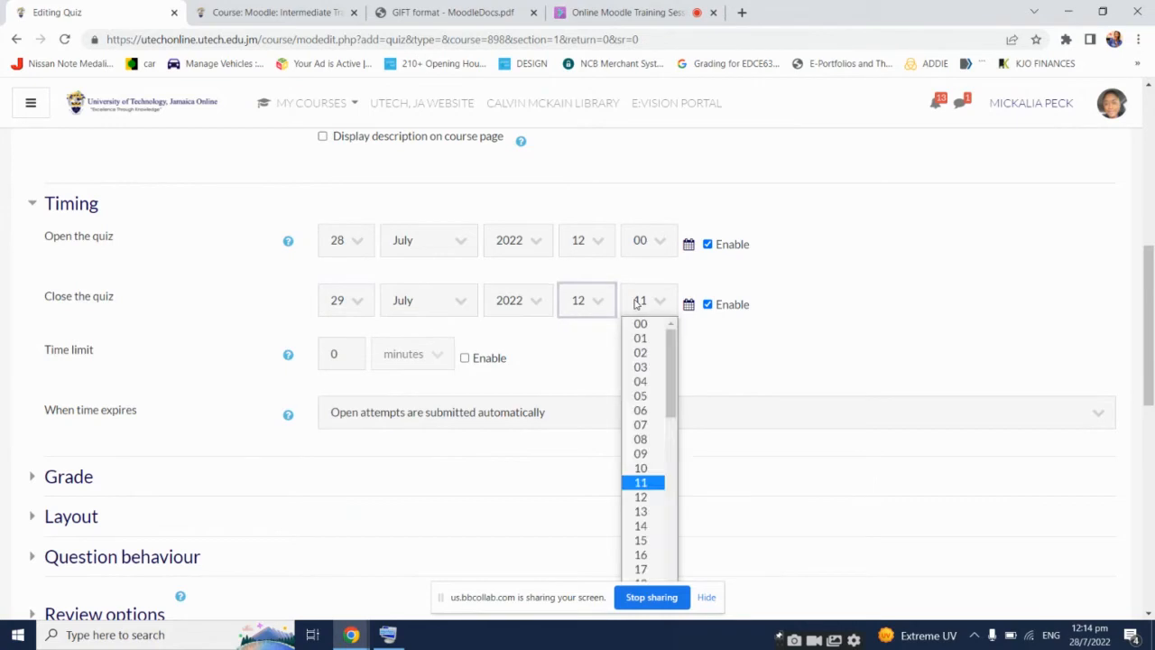
pyautogui.click(641, 327)
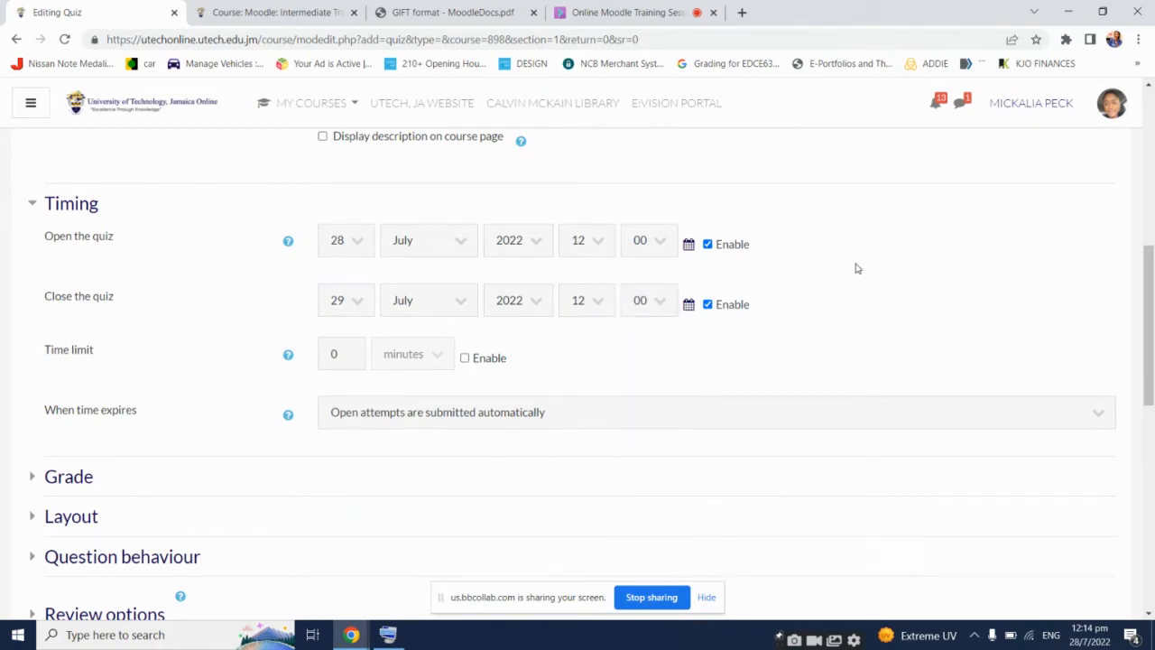
pyautogui.click(482, 360)
# Re-enable the time limit and enter 60 minutes, fixing the mistyped 060
pyautogui.click(484, 360)
pyautogui.click(472, 364)
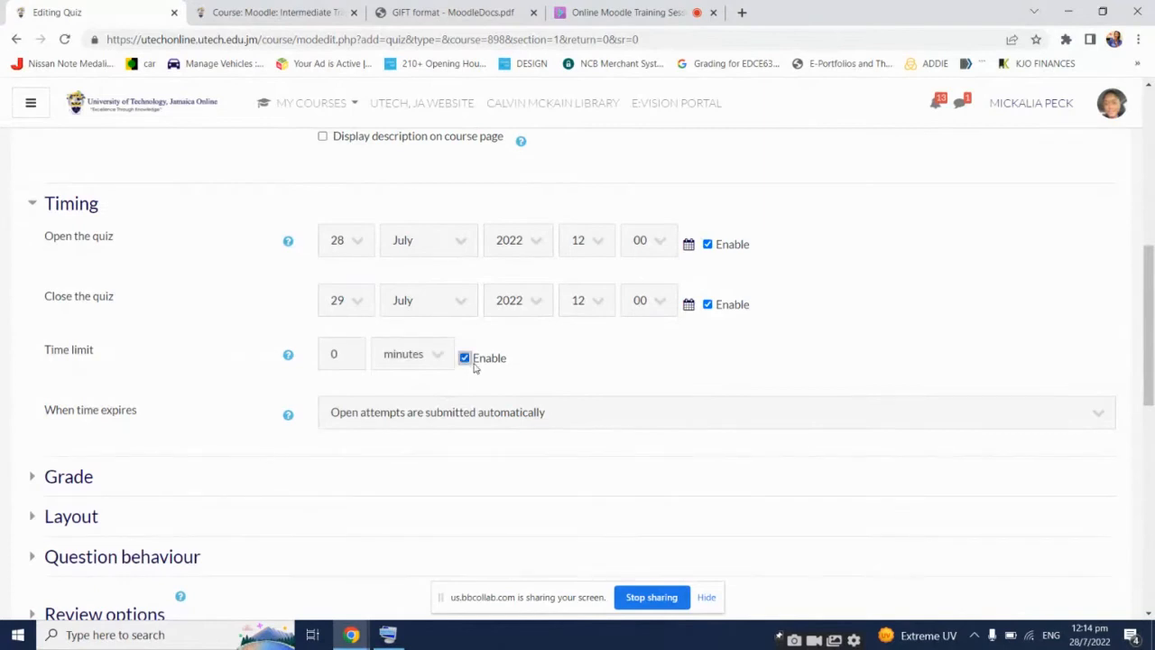
pyautogui.doubleClick(347, 354)
pyautogui.write('06')
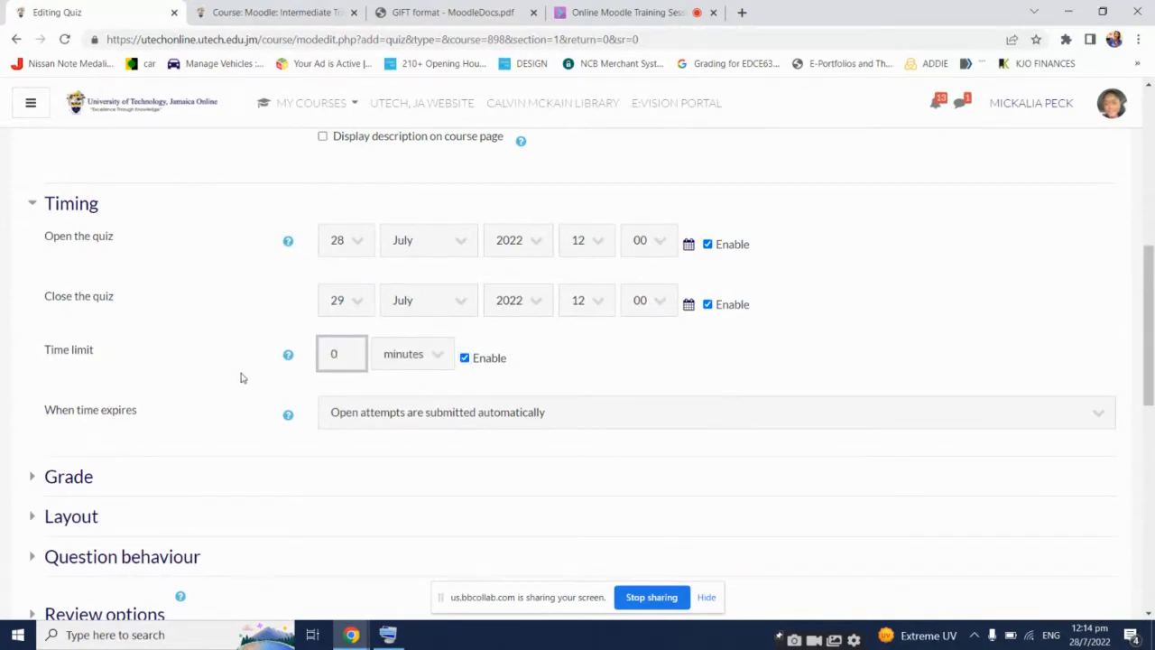
pyautogui.write('0')
pyautogui.click(713, 336)
pyautogui.click(340, 353)
pyautogui.press('BackSpace')
pyautogui.click(912, 263)
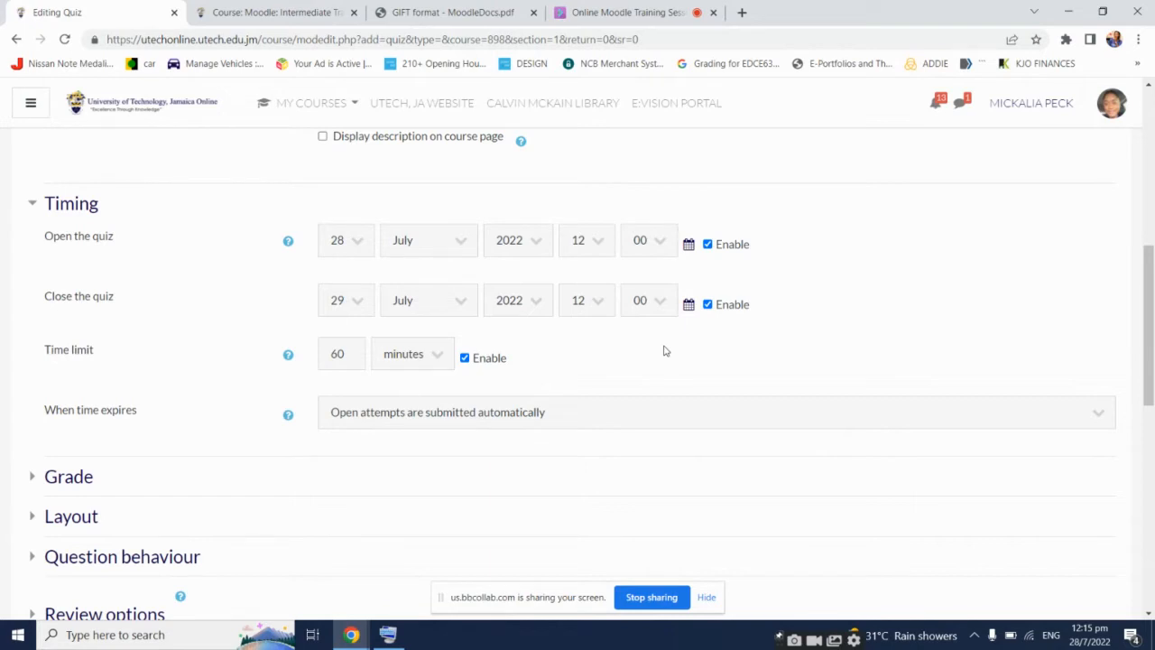
# Try the grace-period option for when time expires, with the grace period unit in minutes
pyautogui.click(680, 420)
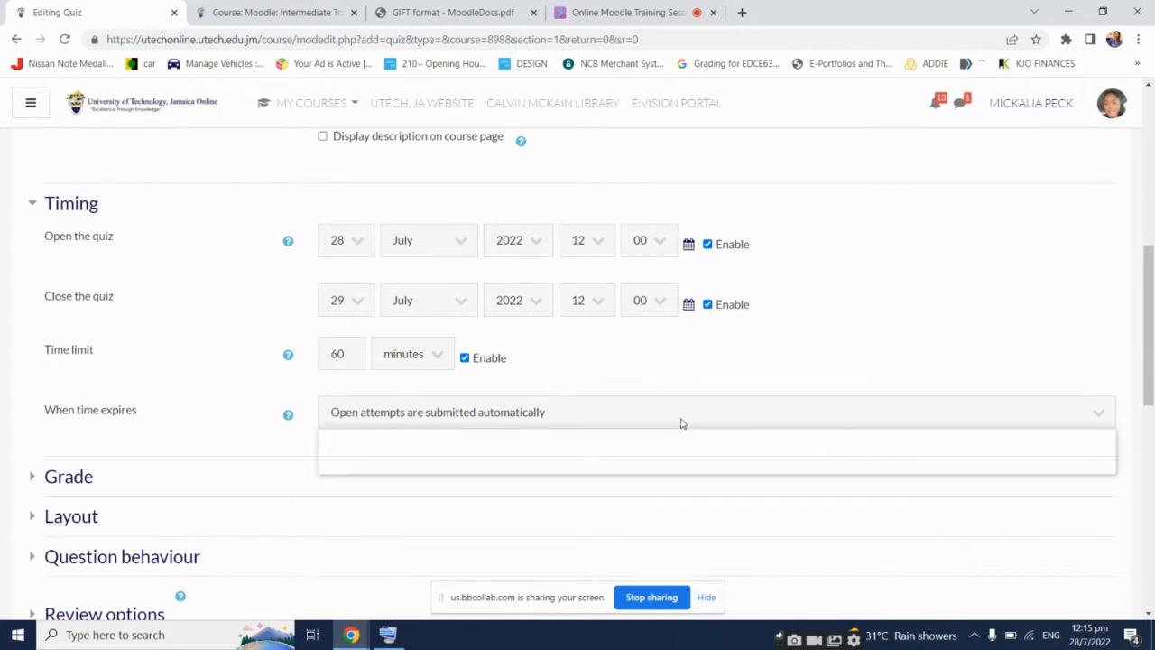
pyautogui.scroll(-2, 681, 420)
pyautogui.click(628, 339)
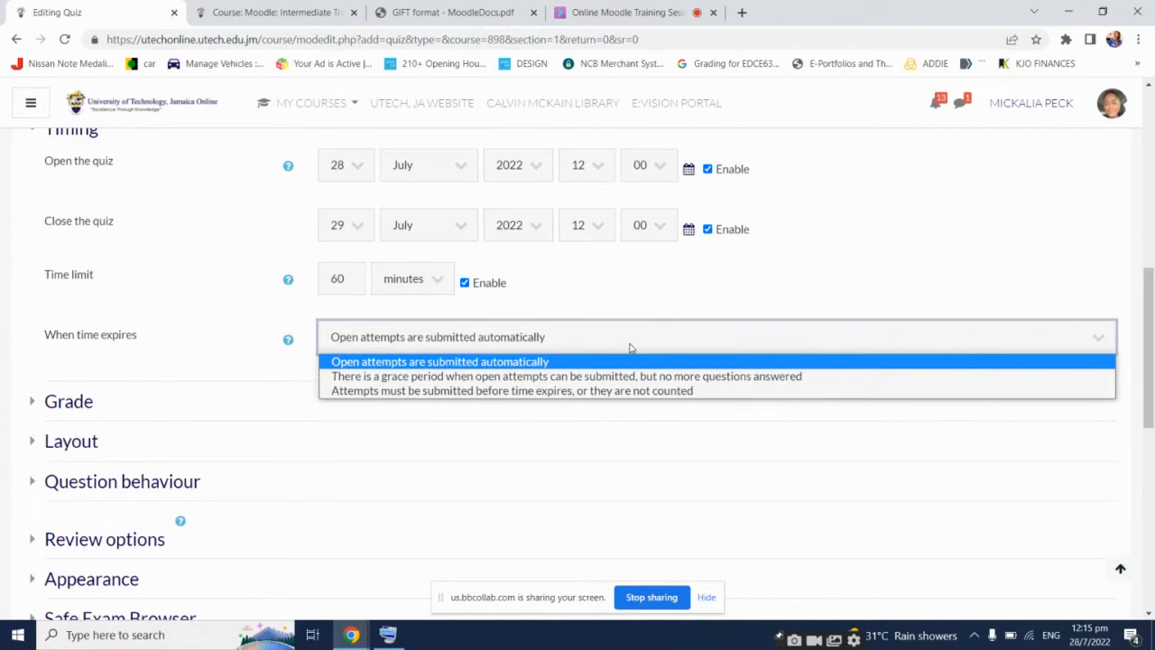
pyautogui.press('Down')
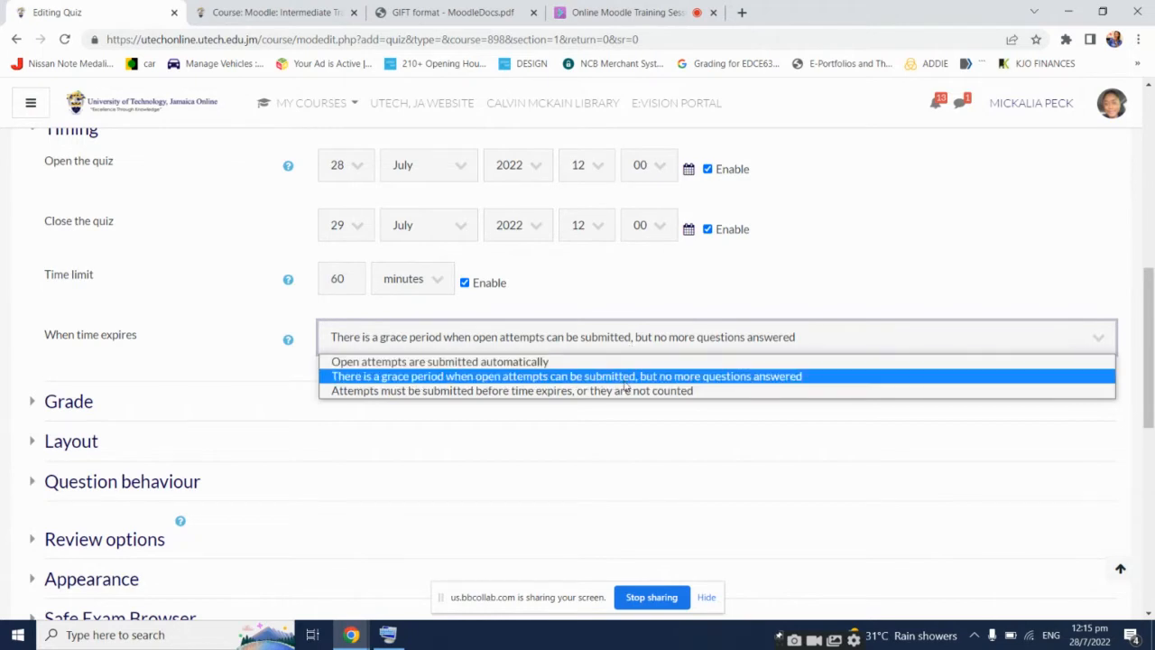
pyautogui.click(625, 384)
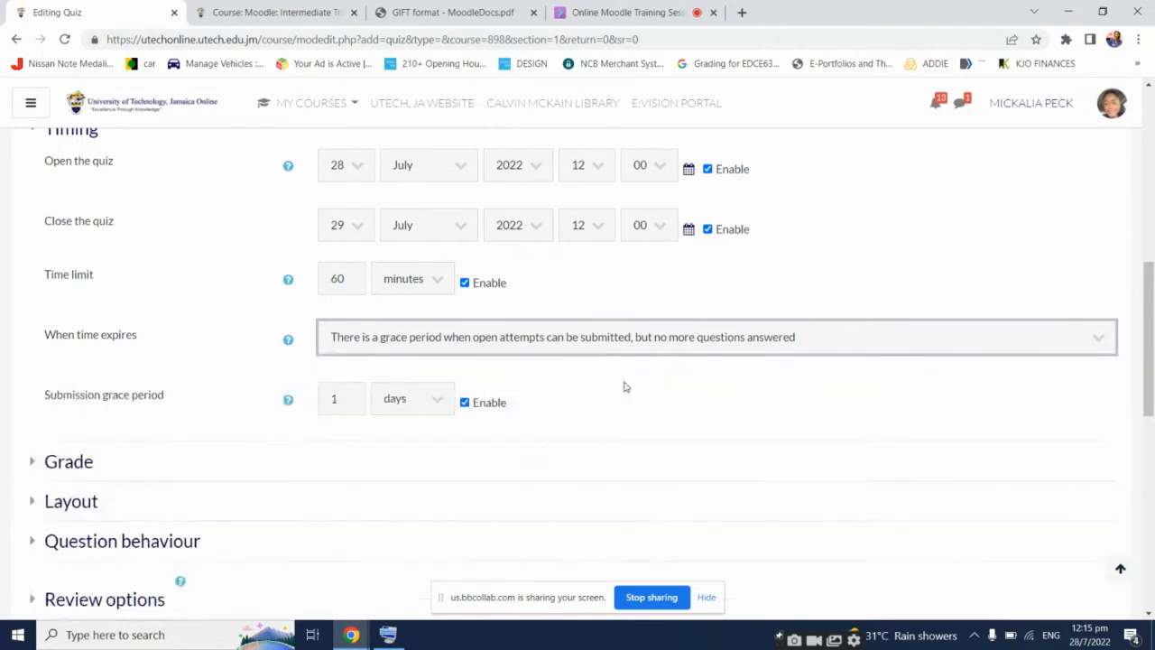
pyautogui.click(424, 398)
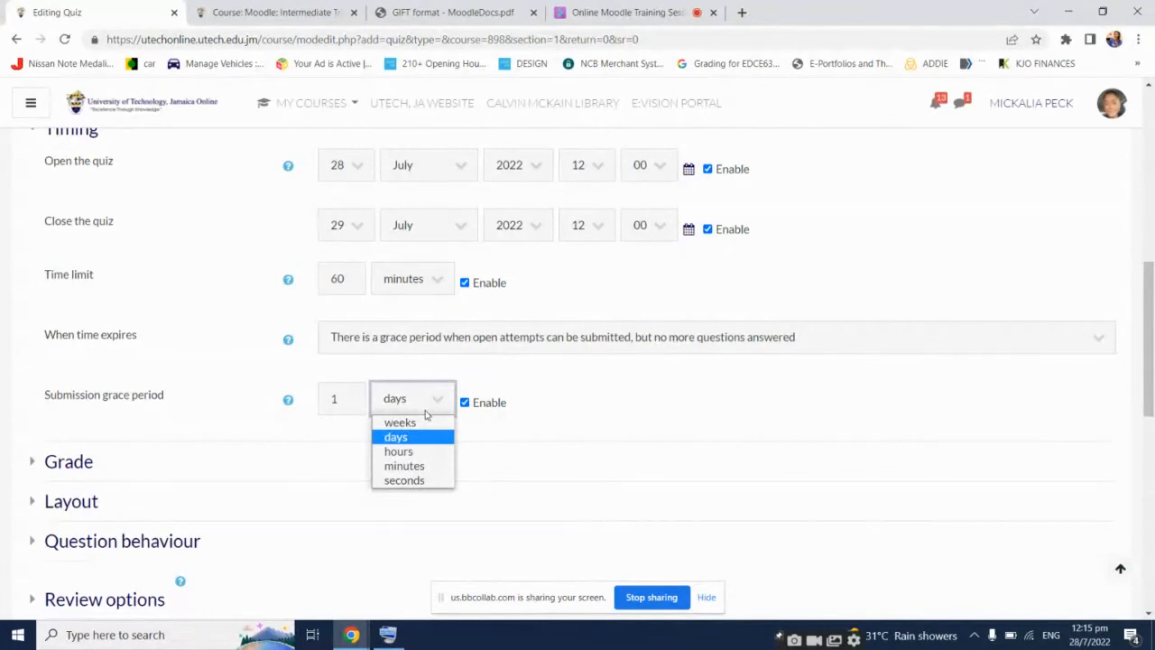
pyautogui.click(429, 466)
pyautogui.click(424, 403)
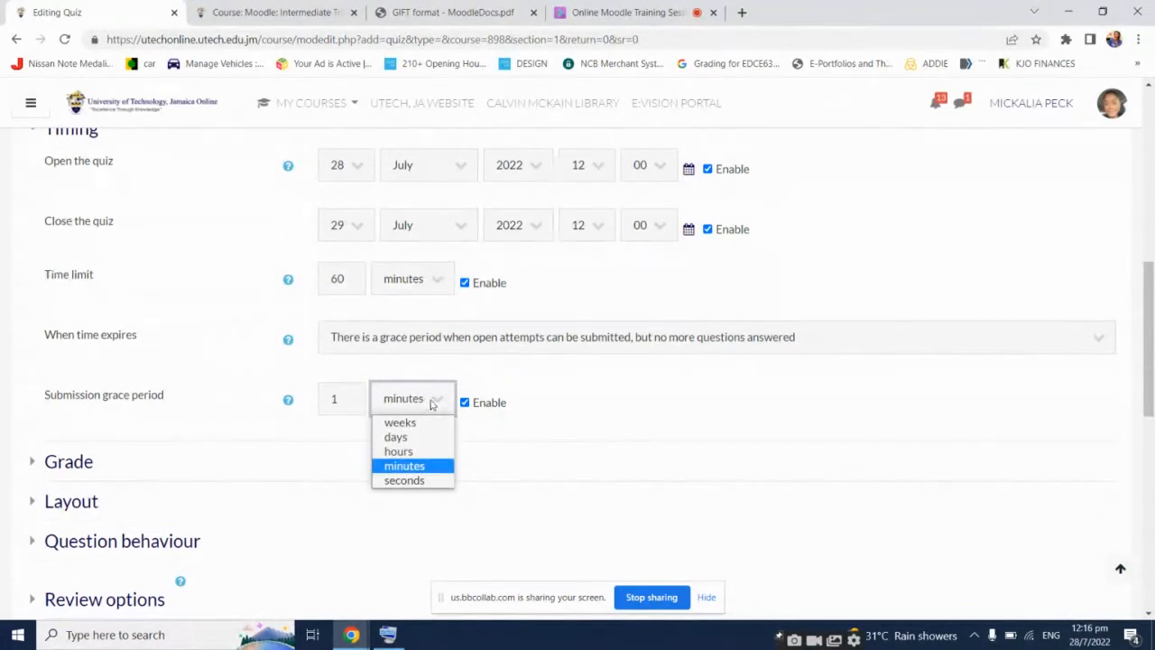
# Set 'When time expires' to 'Open attempts are submitted automatically'
pyautogui.click(541, 354)
pyautogui.click(537, 344)
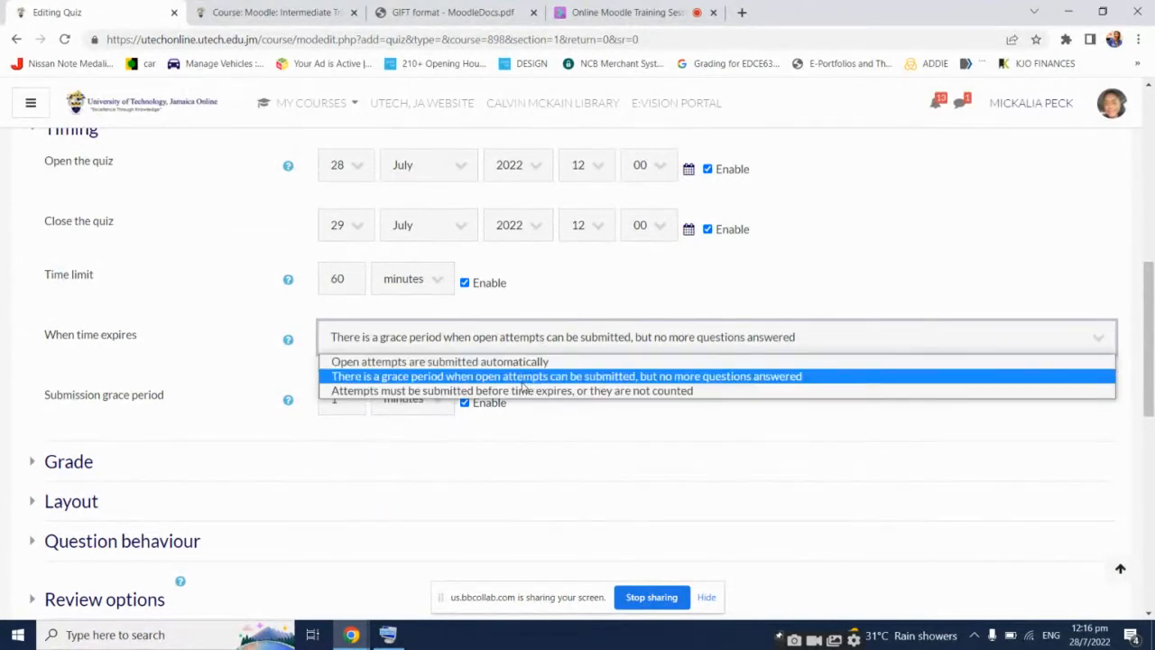
pyautogui.click(523, 389)
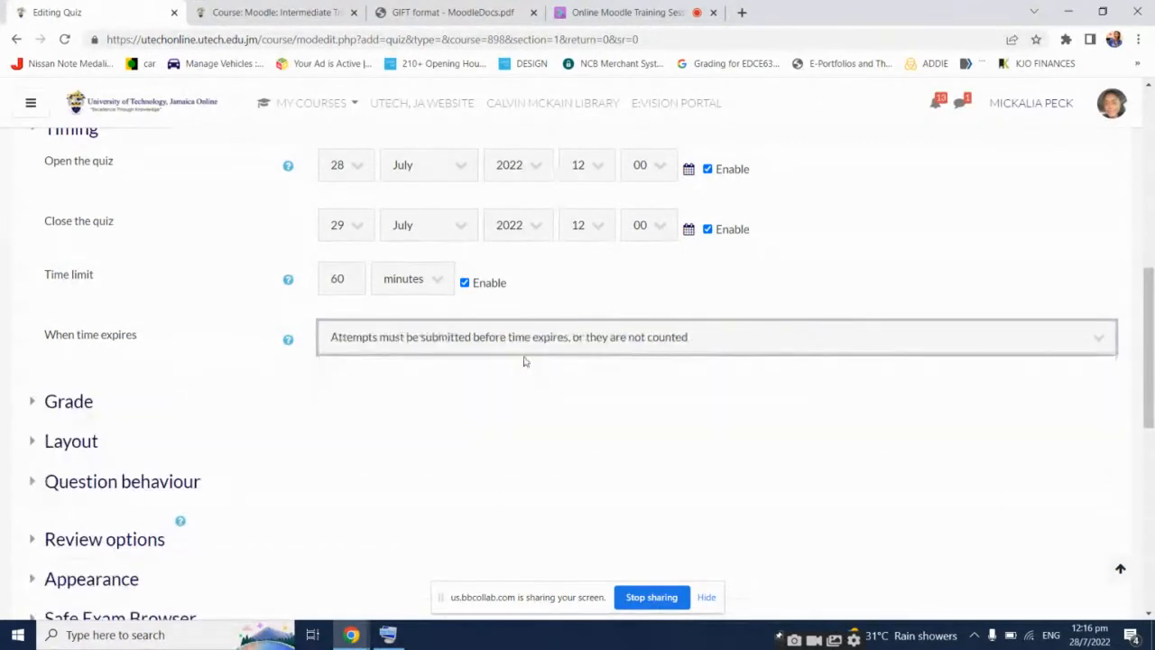
pyautogui.click(524, 350)
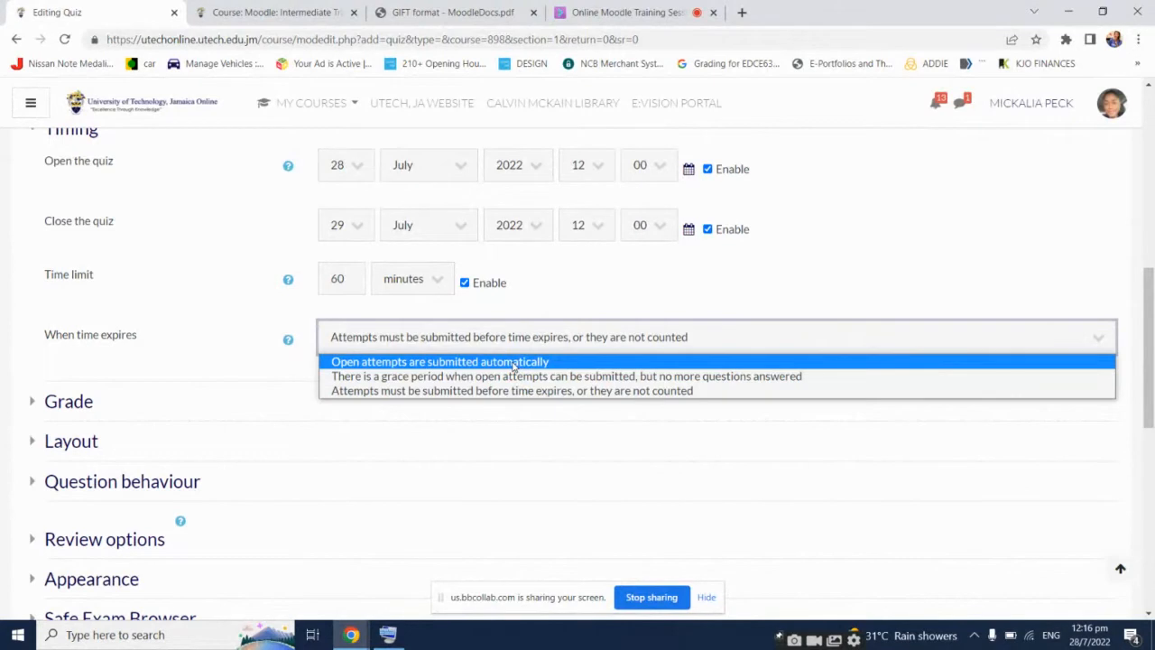
pyautogui.click(513, 363)
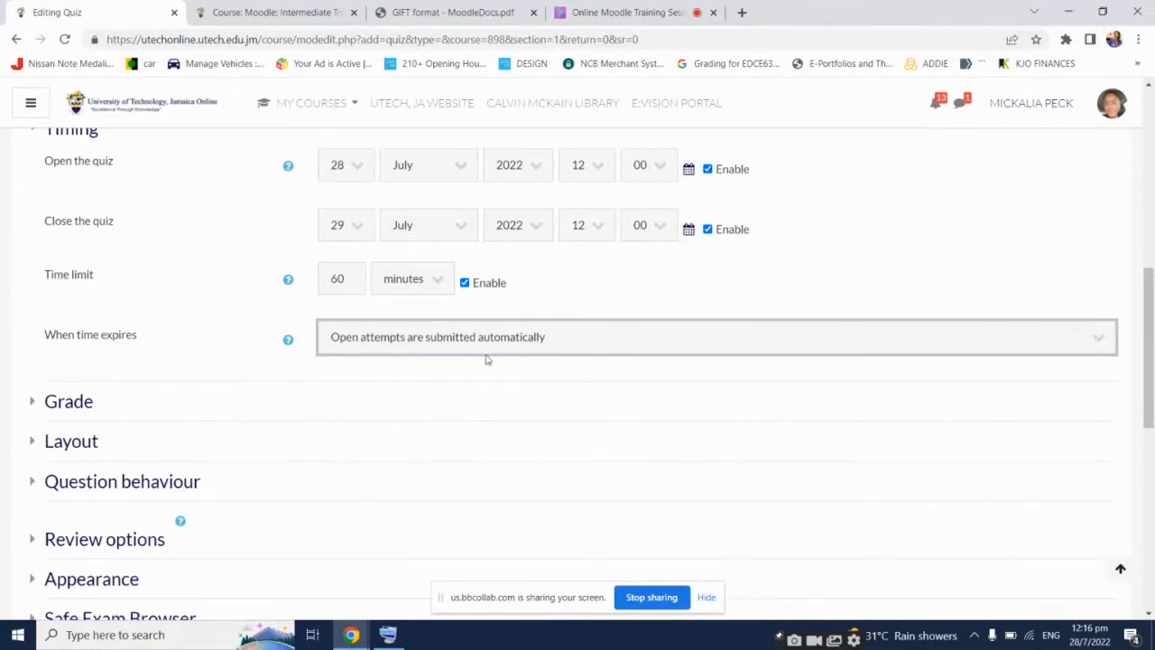
pyautogui.scroll(-2, 219, 319)
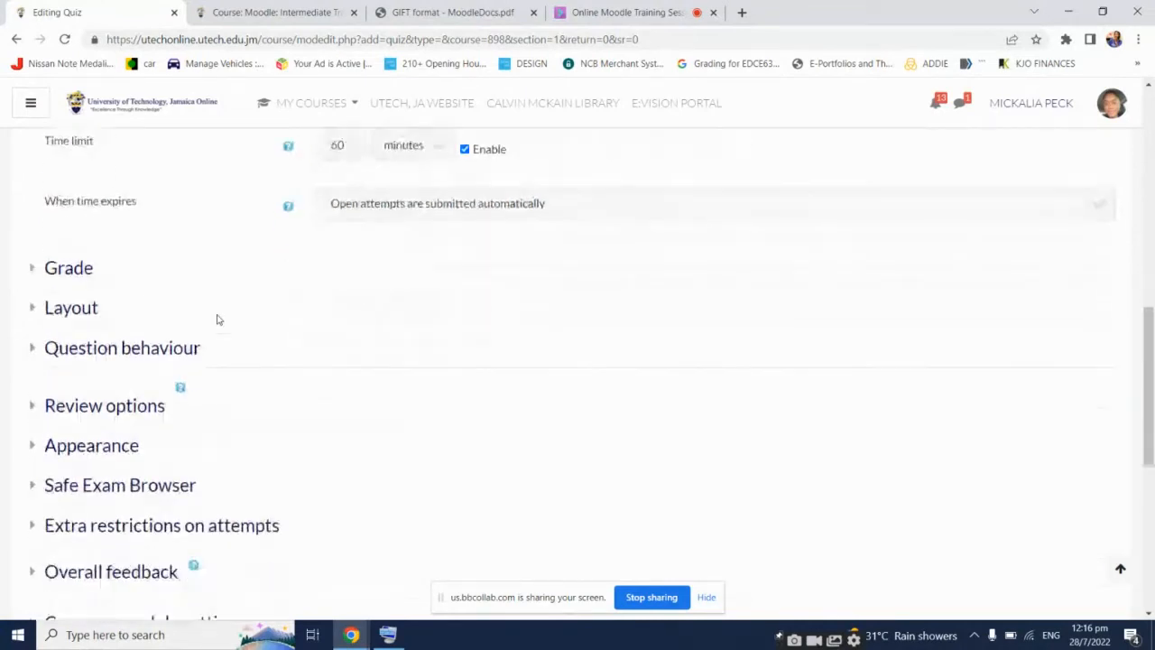
# Expand the Grade section and leave the grade category as Uncategorised
pyautogui.click(87, 252)
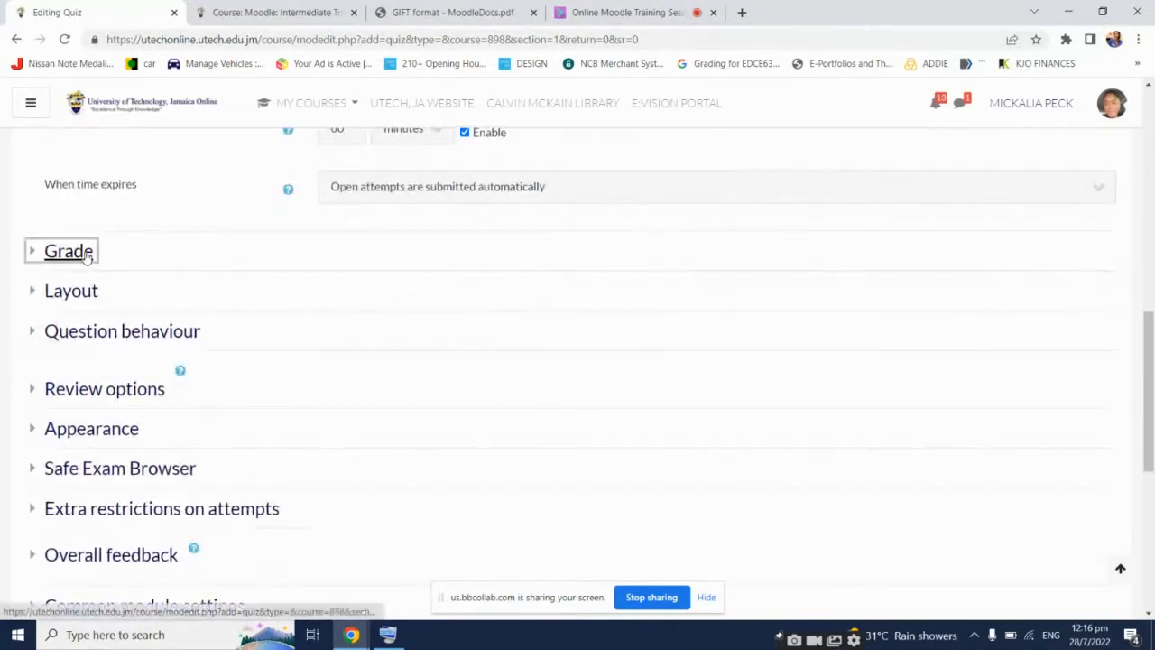
pyautogui.click(635, 291)
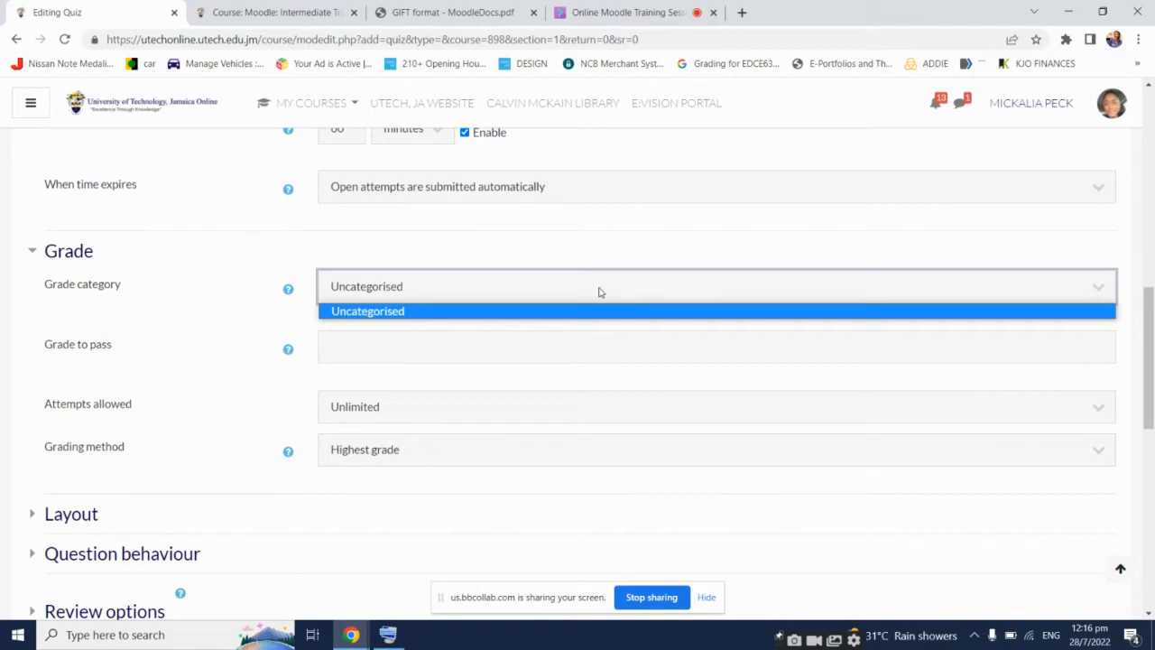
pyautogui.click(506, 265)
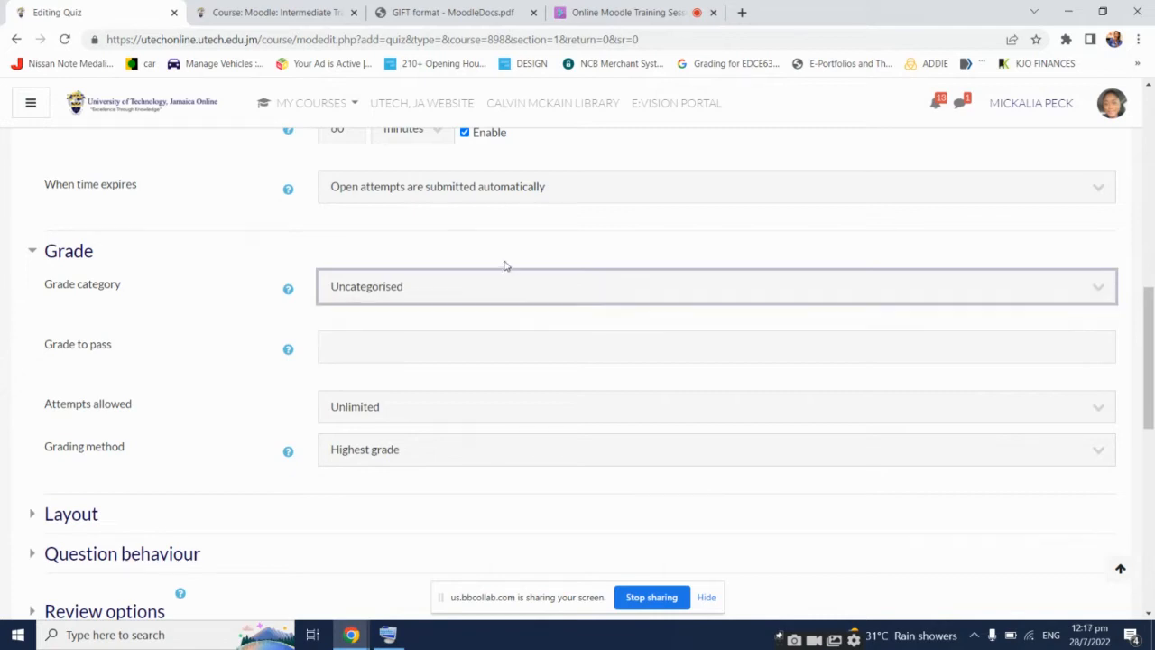
# Switch to the Online Moodle Training Session tab and hide the screen-sharing bar
pyautogui.click(628, 11)
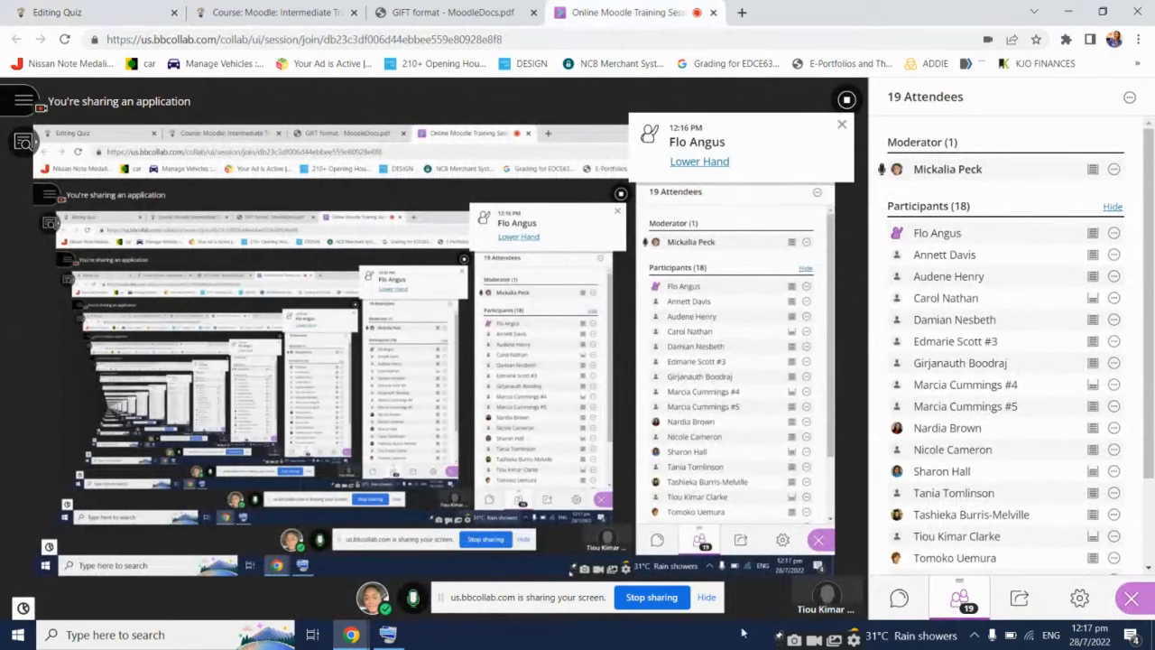
pyautogui.click(705, 597)
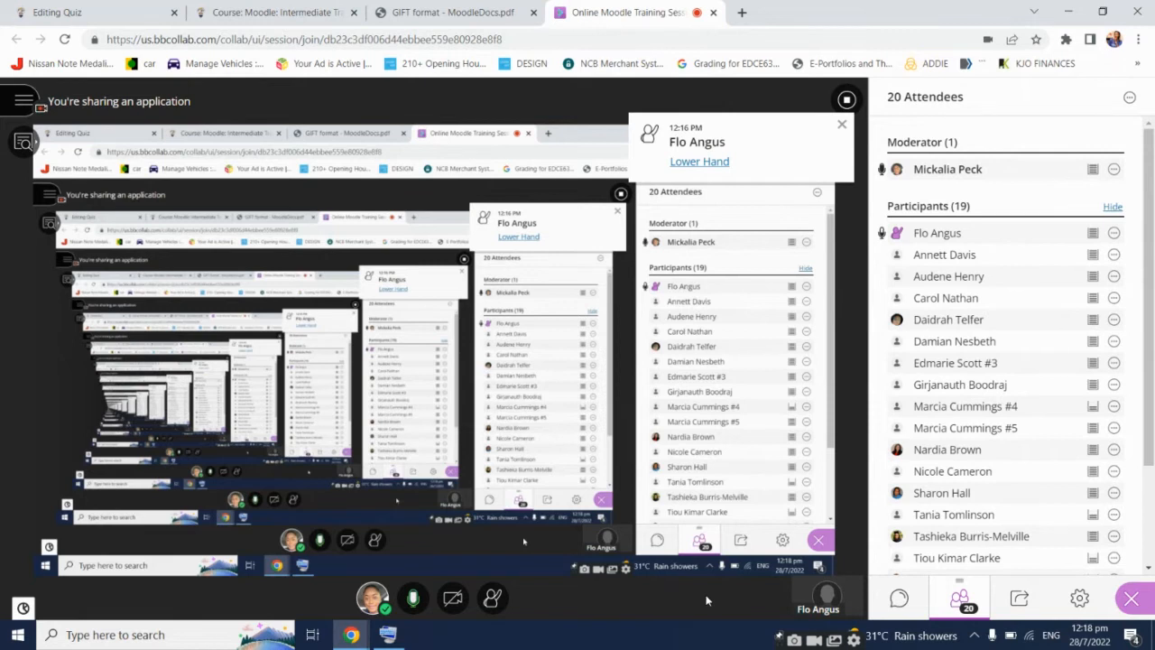
# Return to the Editing Quiz tab and highlight the 'When time expires' setting under Timing
pyautogui.click(42, 12)
pyautogui.scroll(3, 708, 371)
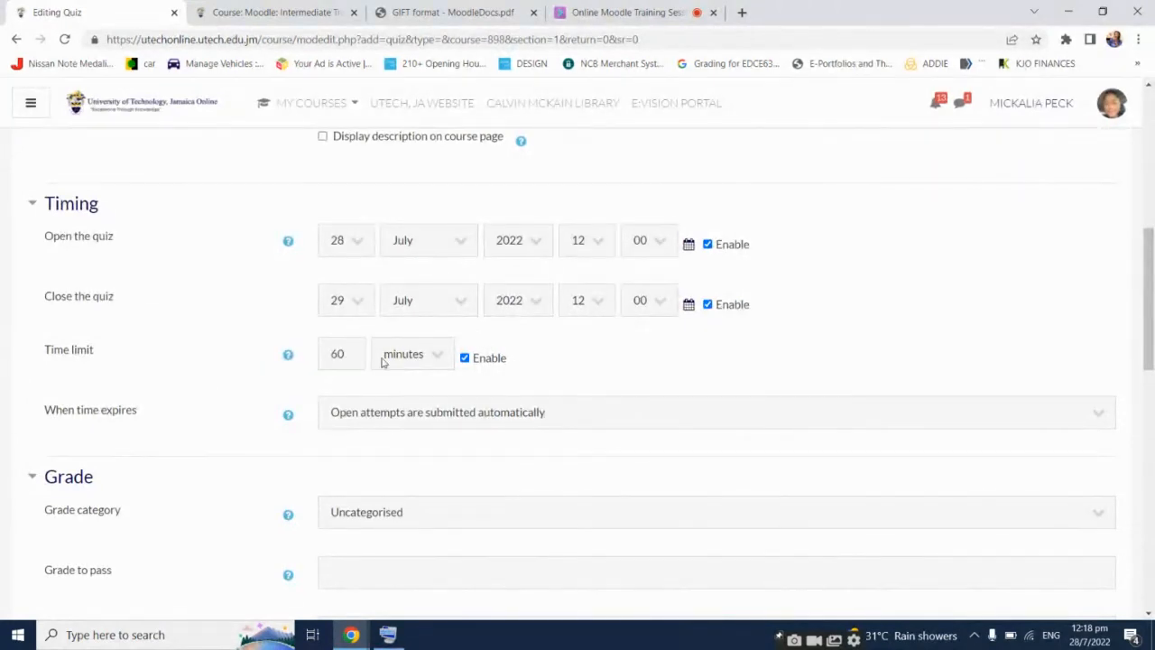
pyautogui.click(596, 11)
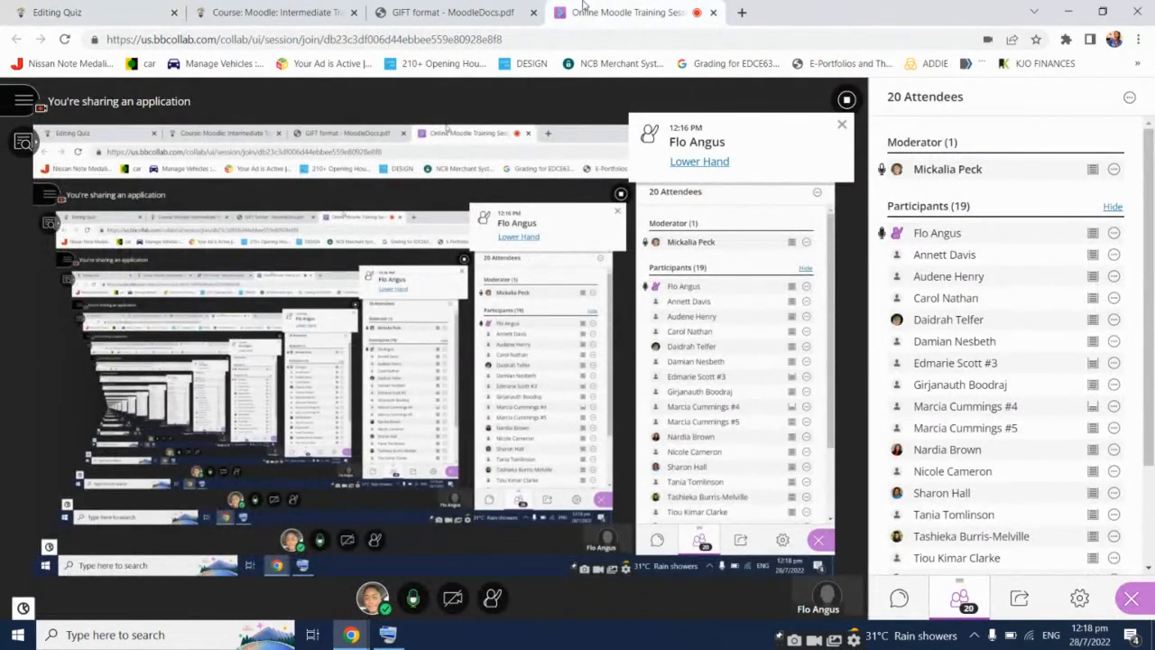
pyautogui.click(102, 8)
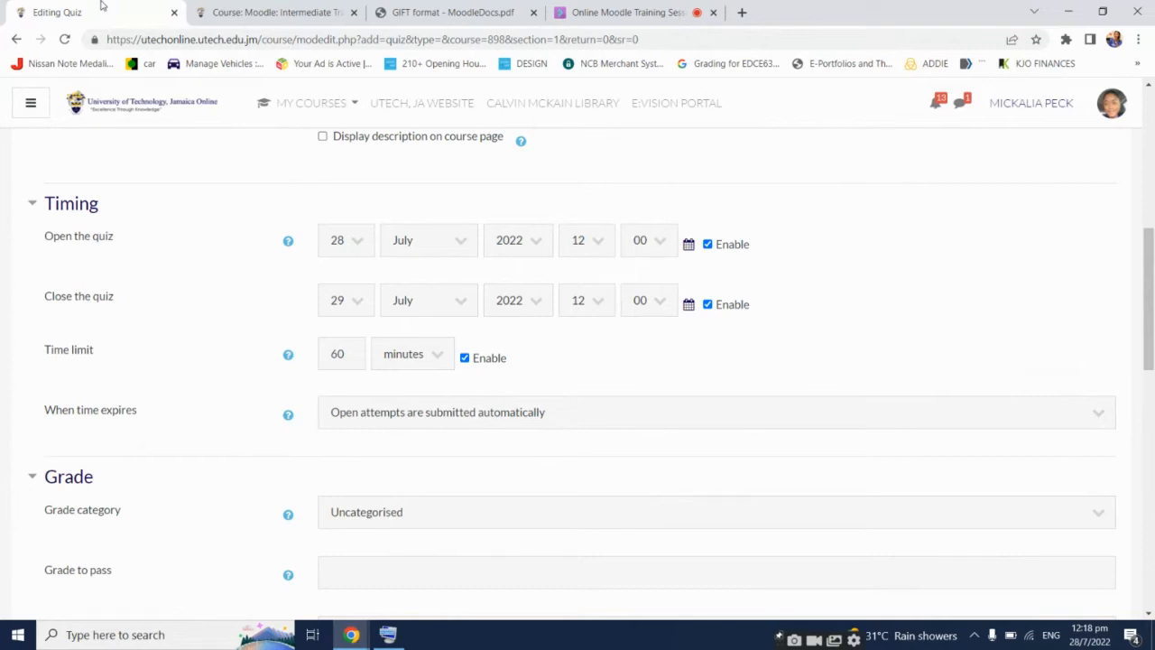
pyautogui.tripleClick(55, 414)
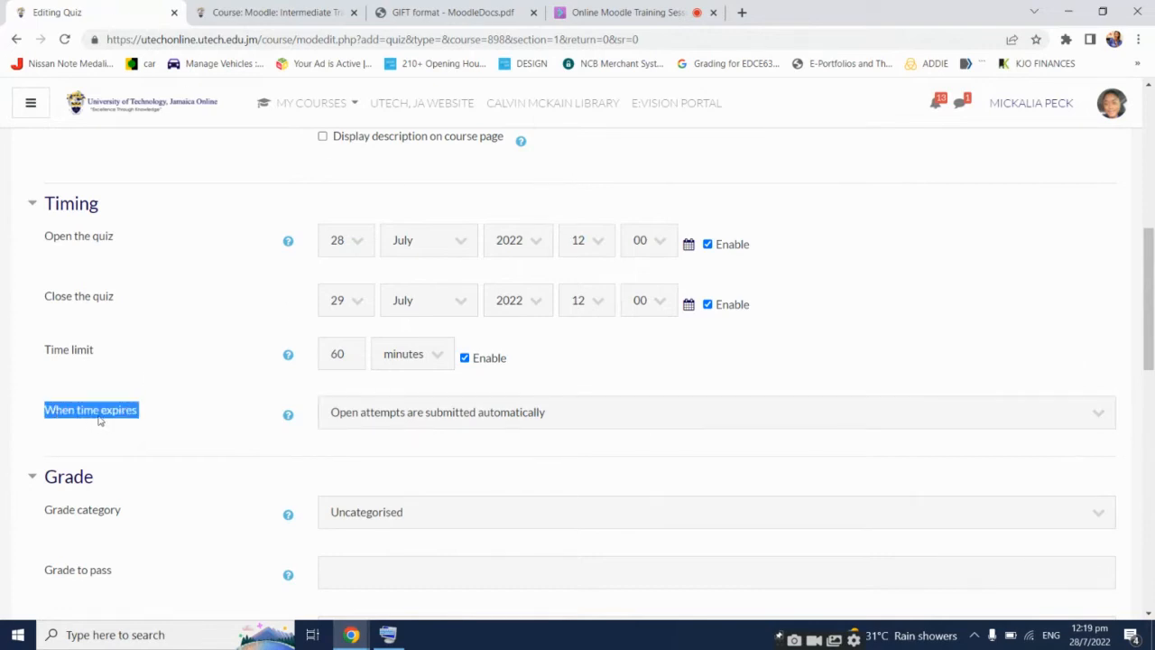
pyautogui.click(158, 420)
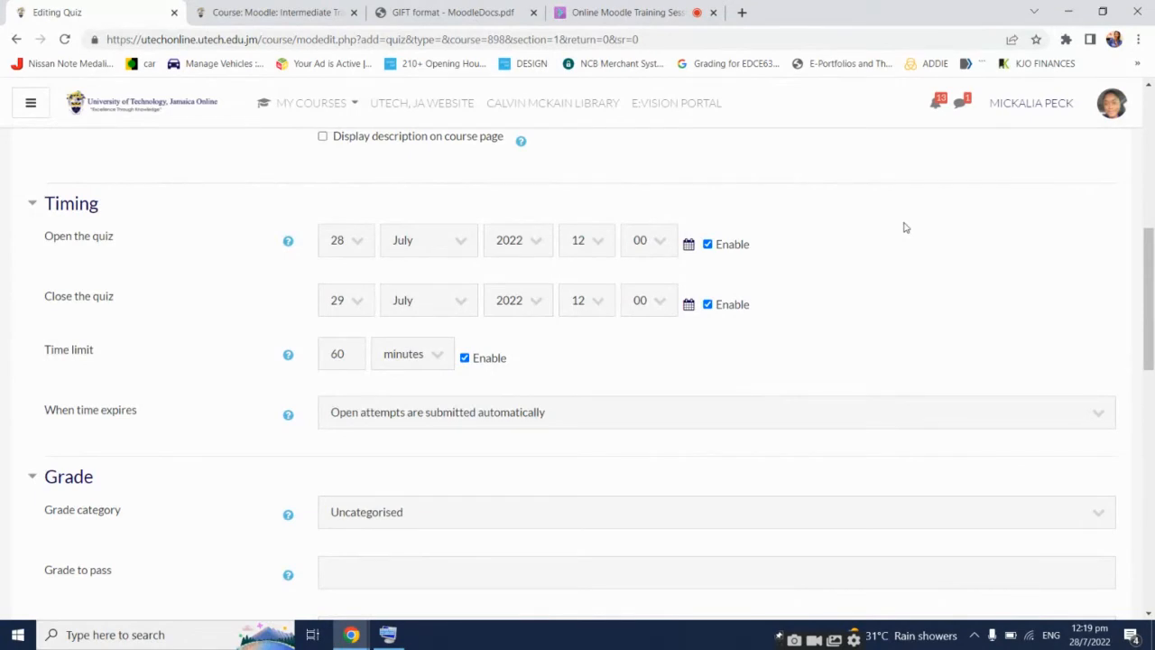
# Switch 'When time expires' to the grace-period option and check its unit choices
pyautogui.click(655, 414)
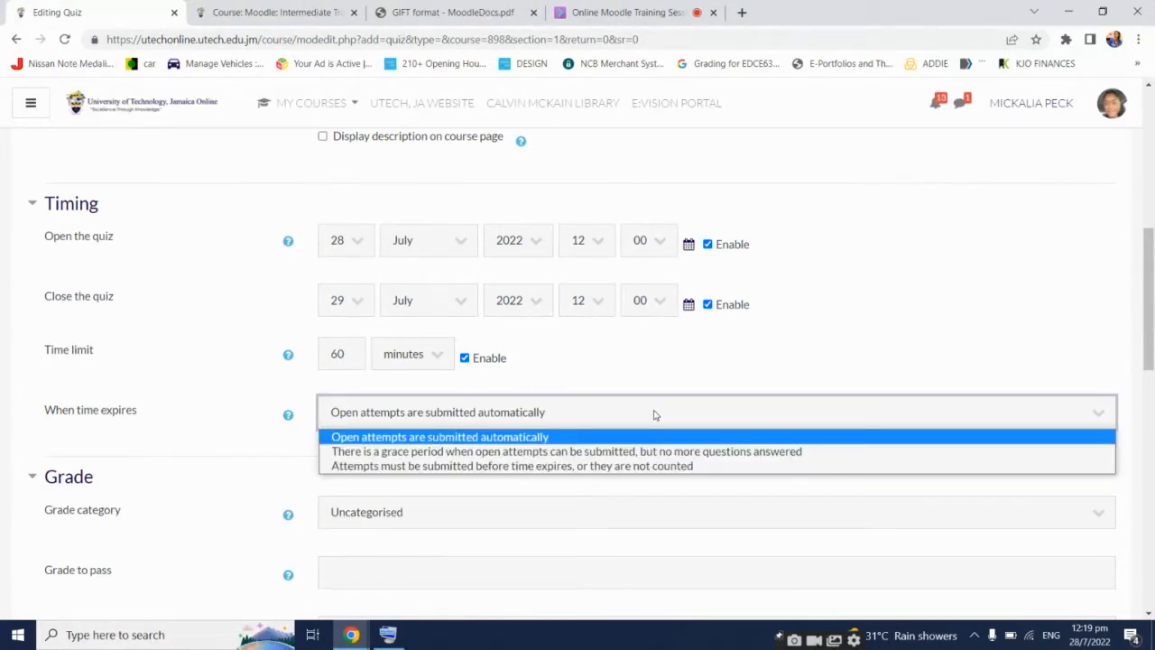
pyautogui.click(688, 448)
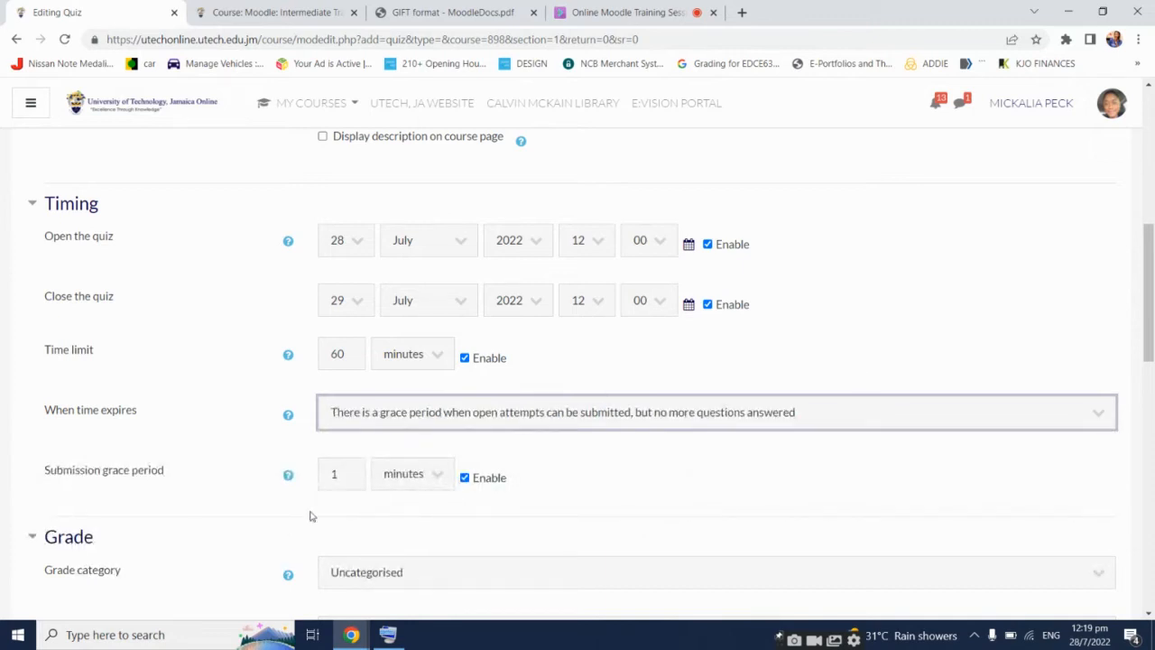
pyautogui.click(408, 477)
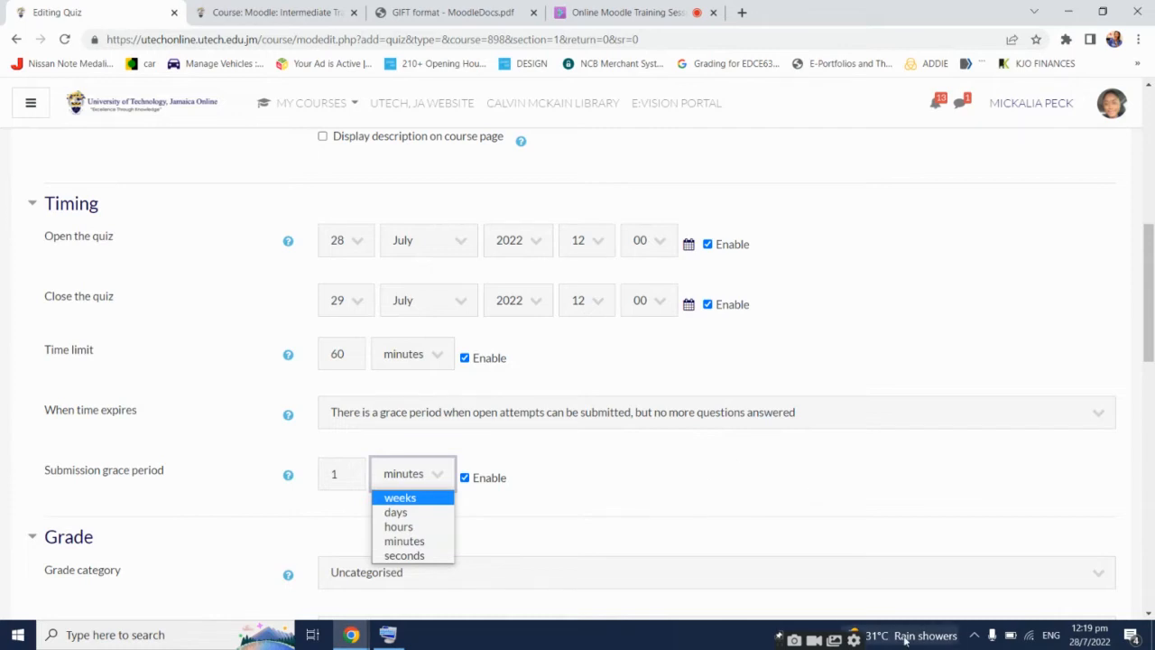
# Lower the participant's raised hand in Collaborate, then restore automatic submission at time expiry
pyautogui.click(665, 11)
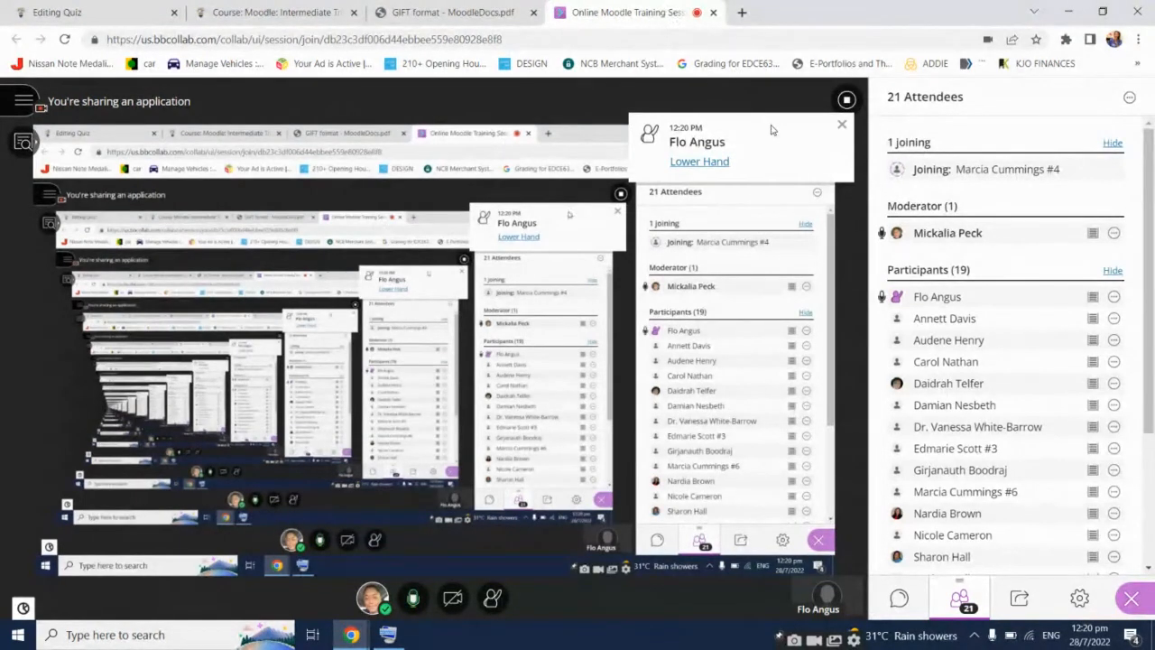
pyautogui.click(692, 164)
pyautogui.click(57, 12)
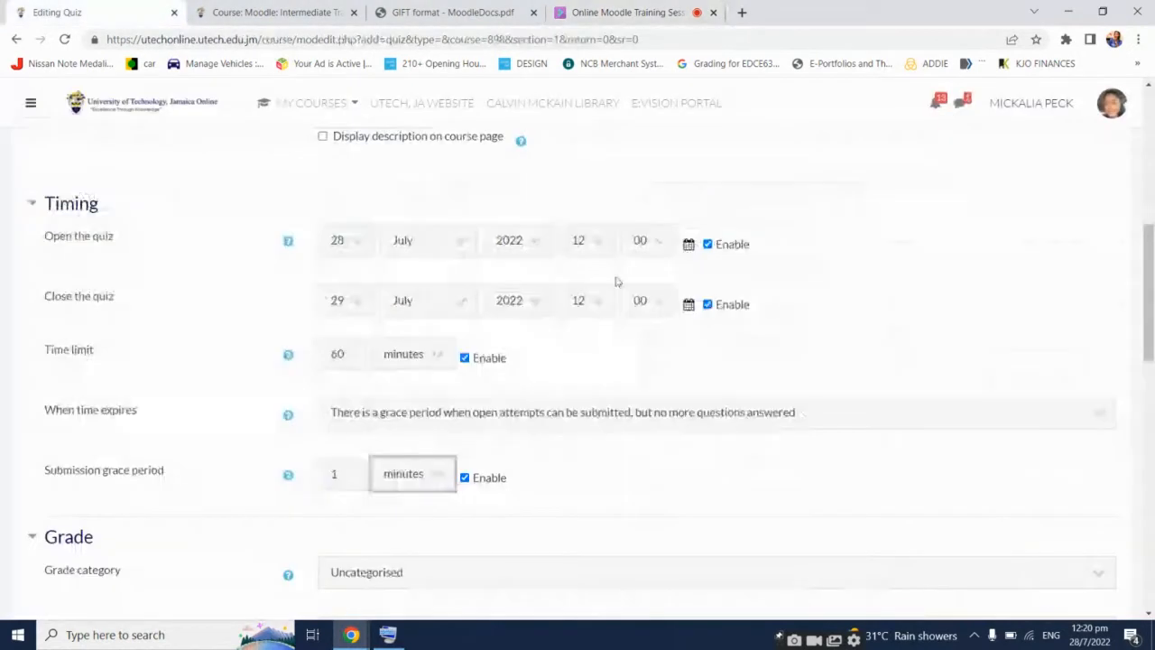
pyautogui.scroll(-1, 672, 384)
pyautogui.scroll(2, 672, 384)
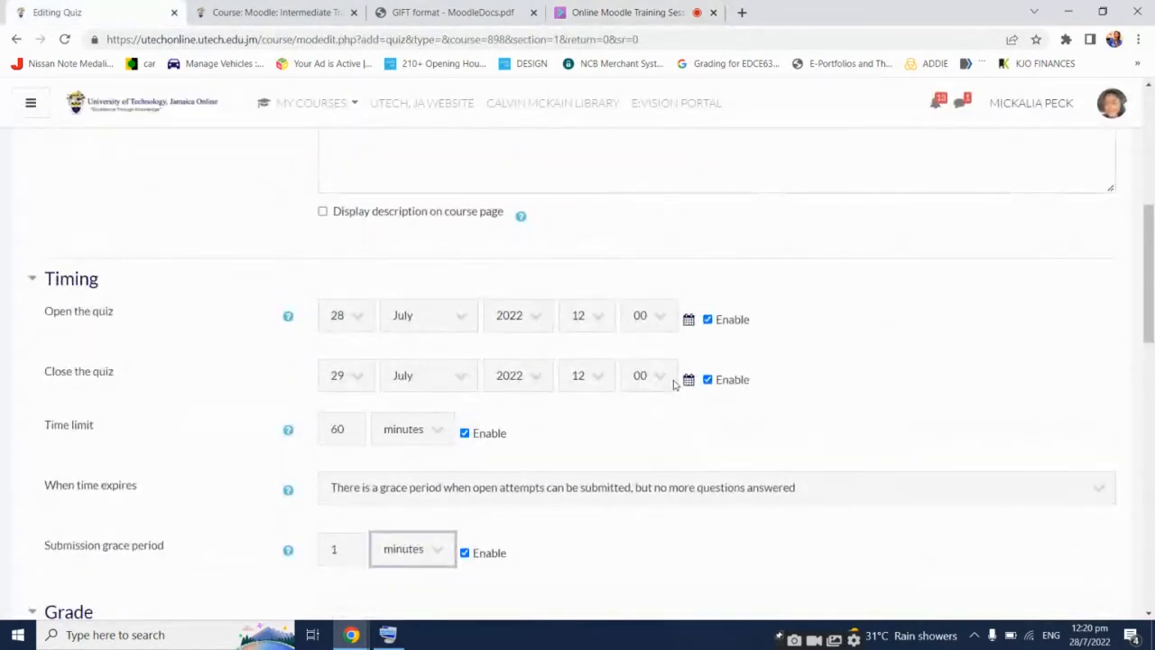
pyautogui.scroll(-2, 673, 384)
pyautogui.scroll(-1, 673, 384)
pyautogui.click(460, 261)
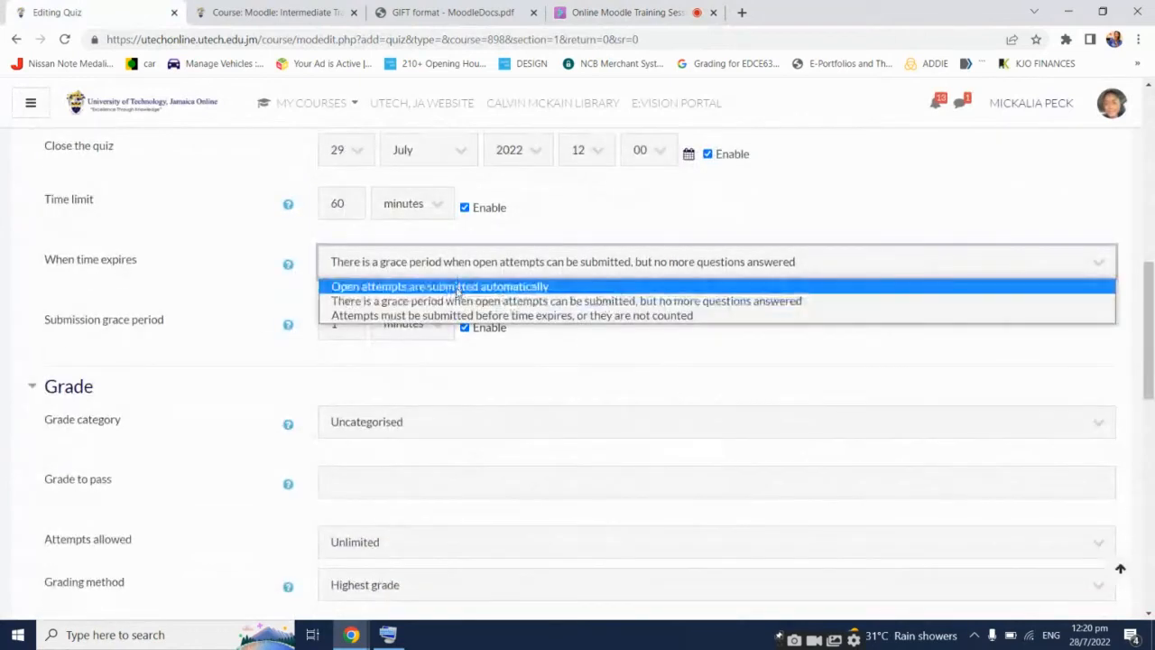
pyautogui.click(461, 285)
pyautogui.scroll(-1, 582, 430)
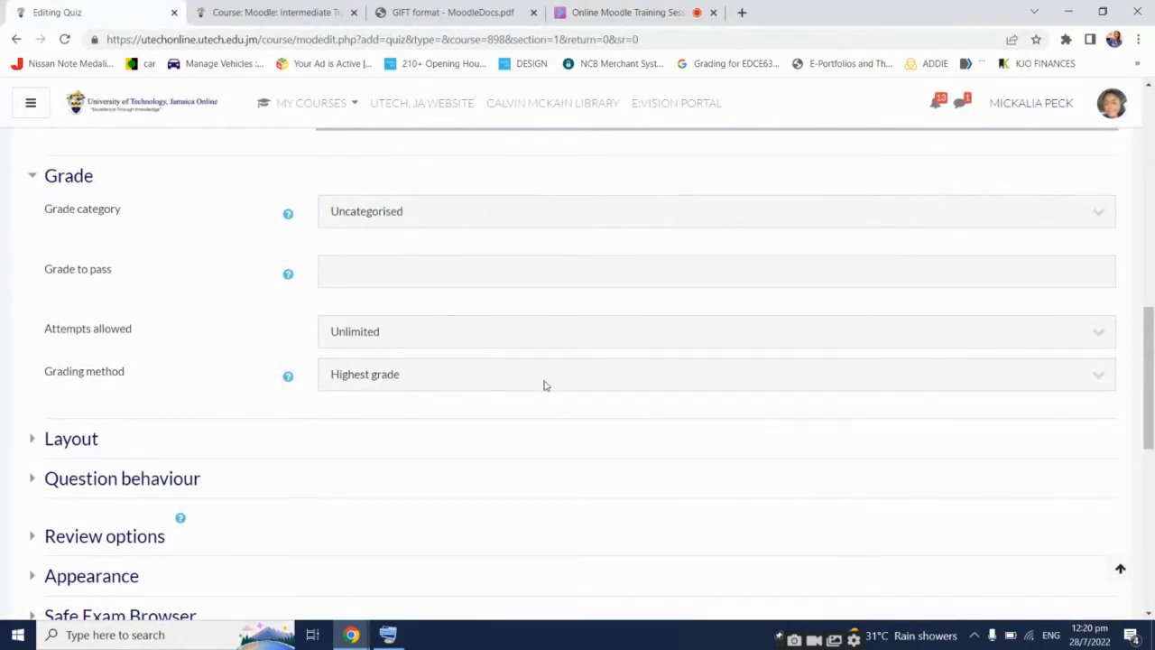
# Enter 5 as grade to pass, allow 1 attempt, and expand the Layout section
pyautogui.click(446, 270)
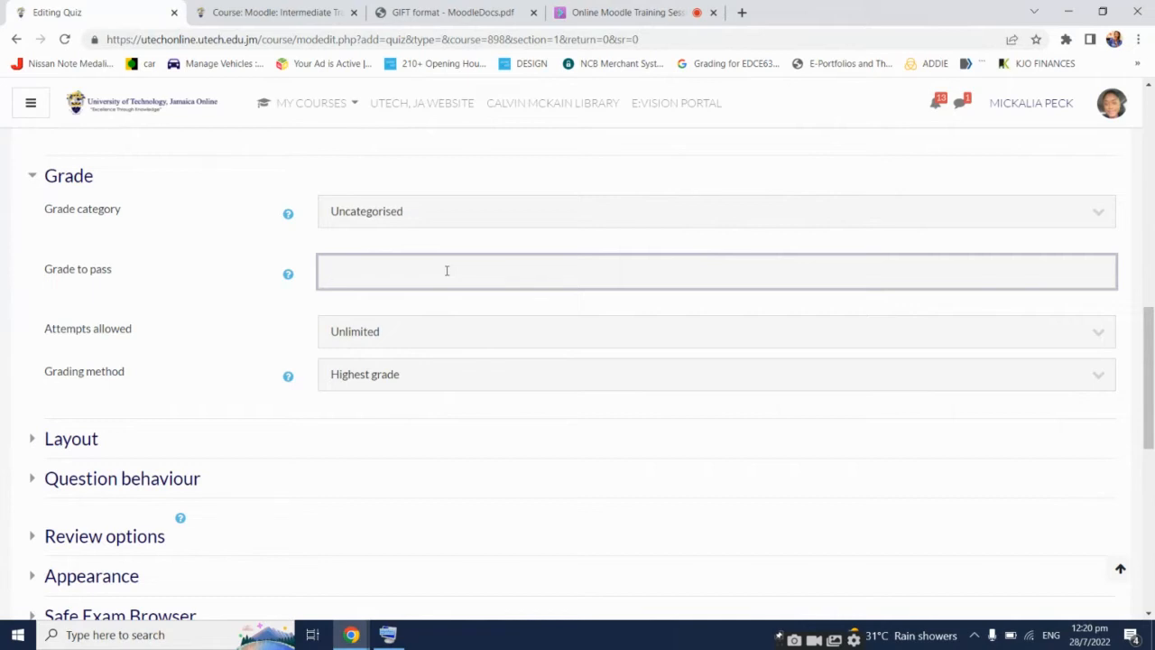
pyautogui.write('5')
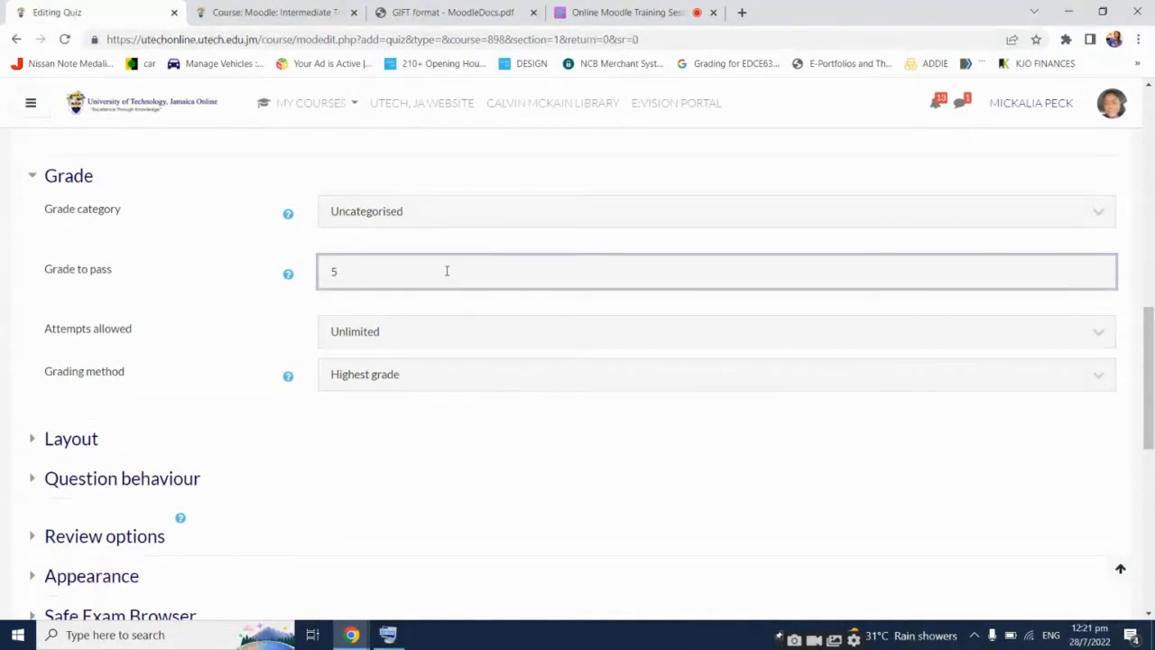
pyautogui.click(465, 337)
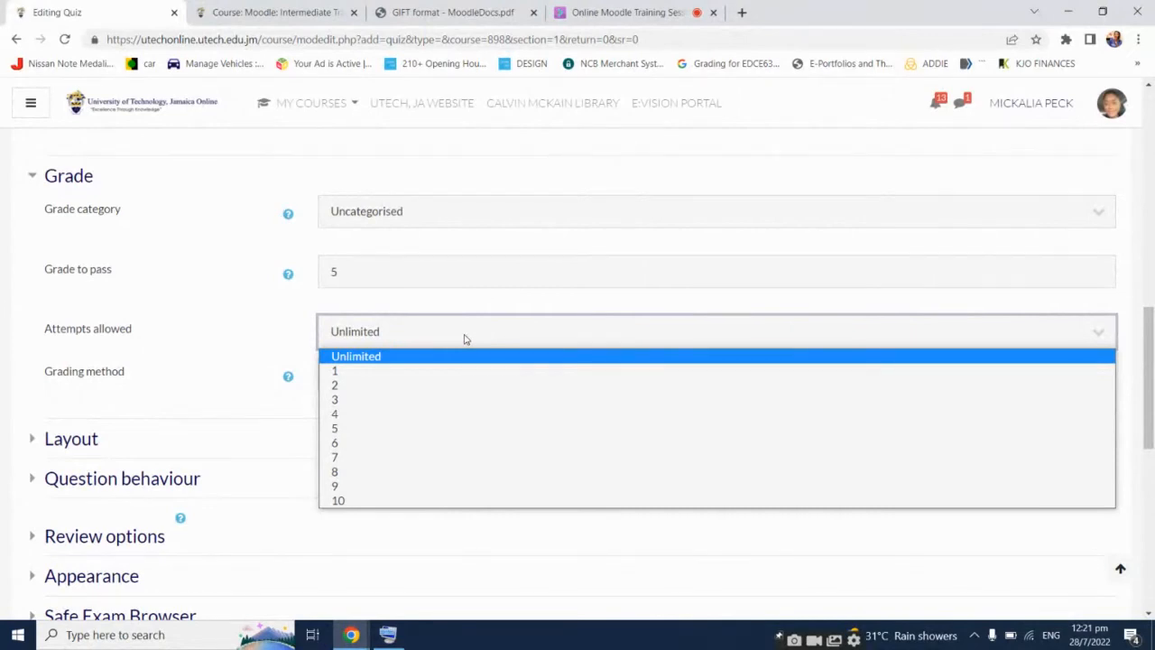
pyautogui.click(458, 372)
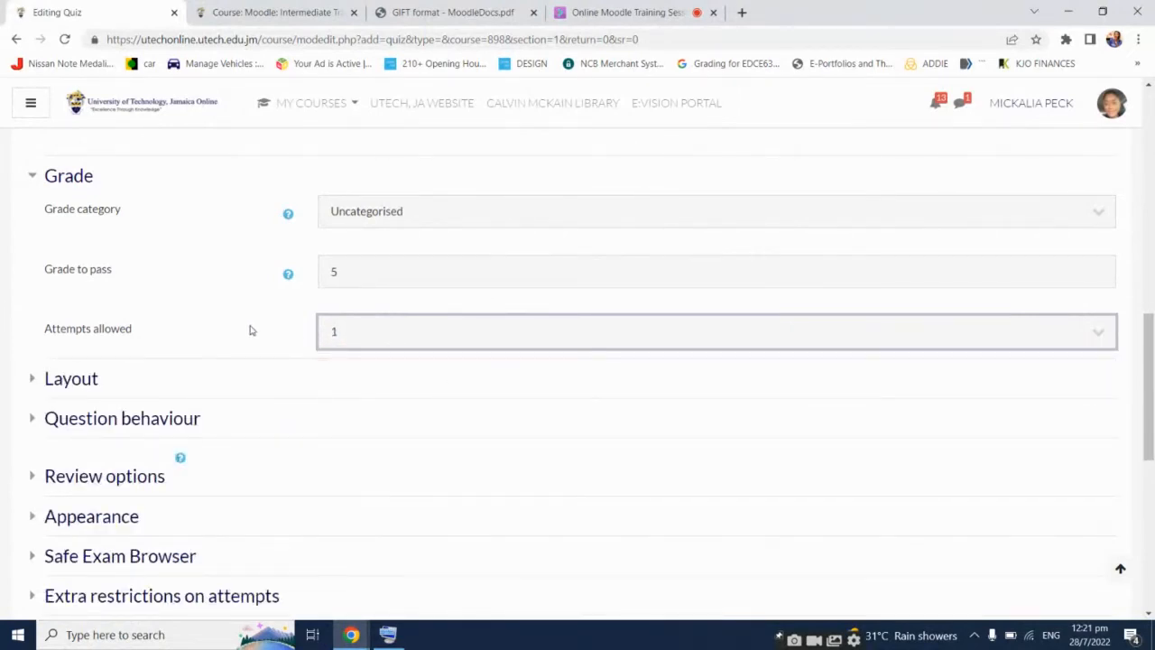
pyautogui.click(401, 343)
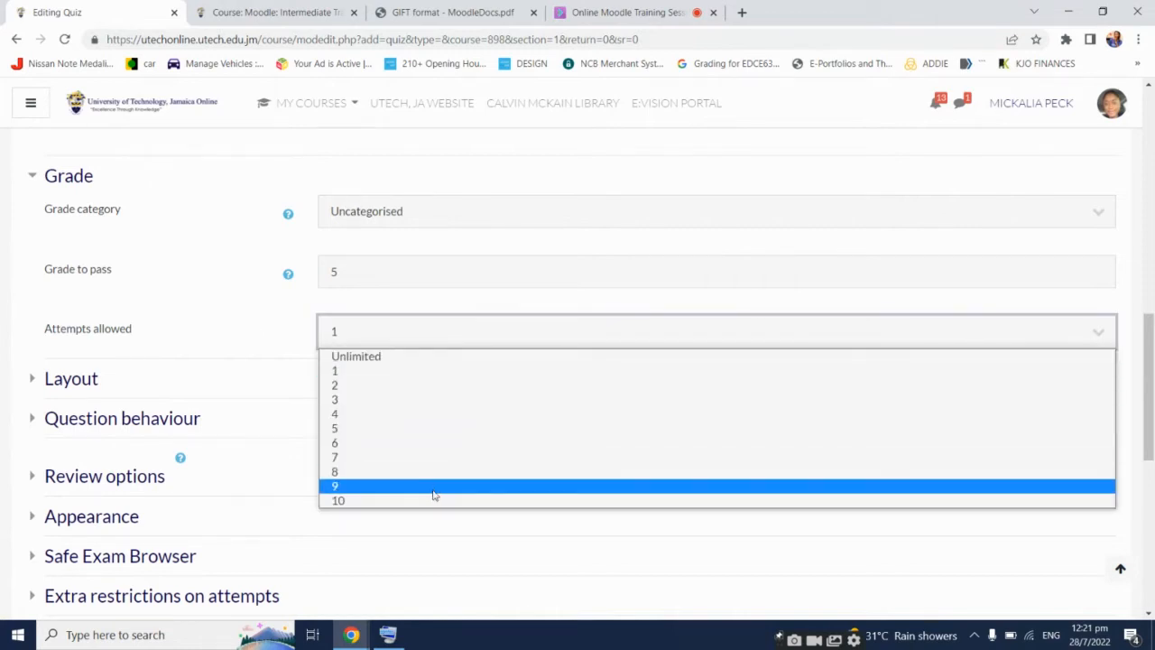
pyautogui.click(249, 323)
pyautogui.click(86, 384)
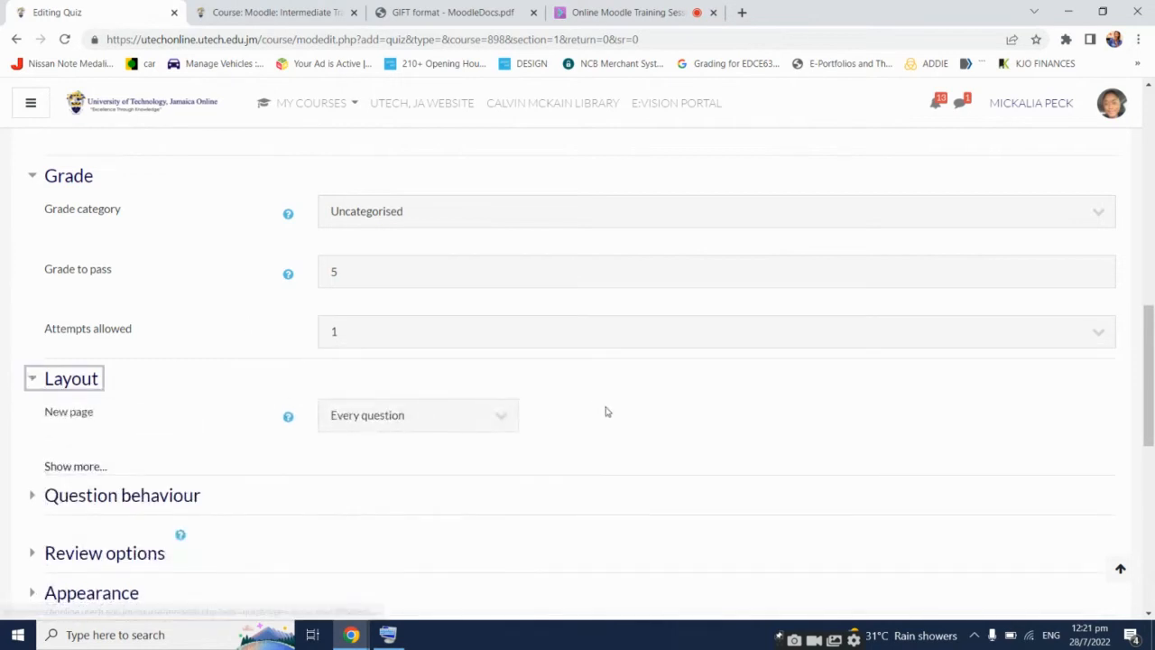
pyautogui.scroll(-2, 607, 411)
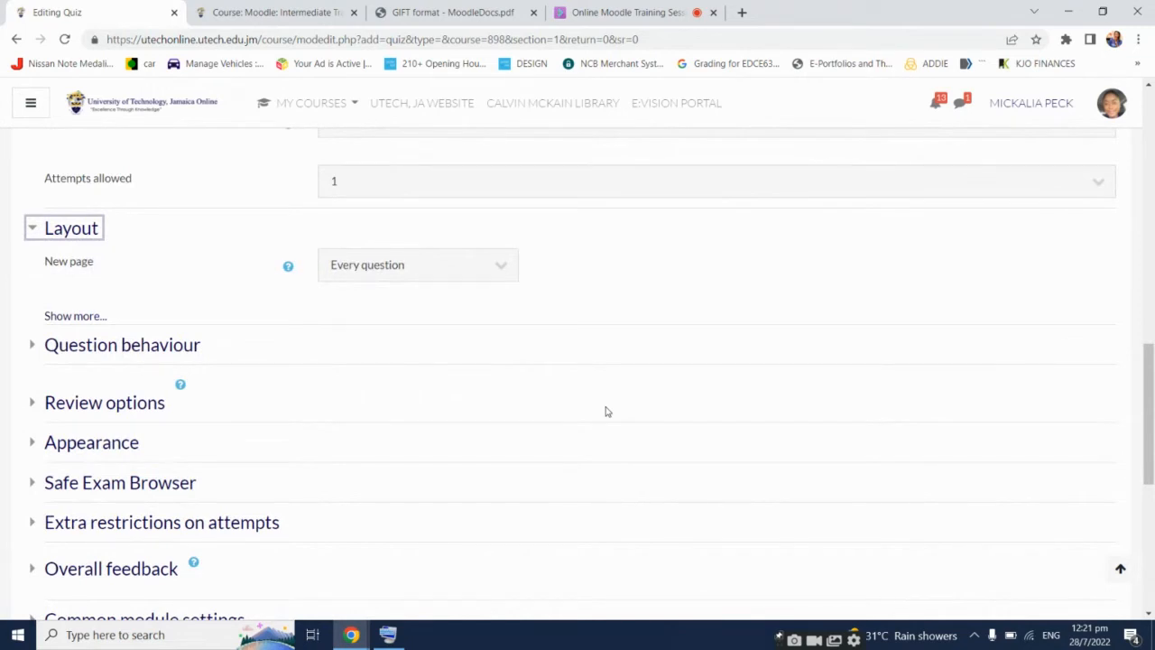
pyautogui.click(470, 276)
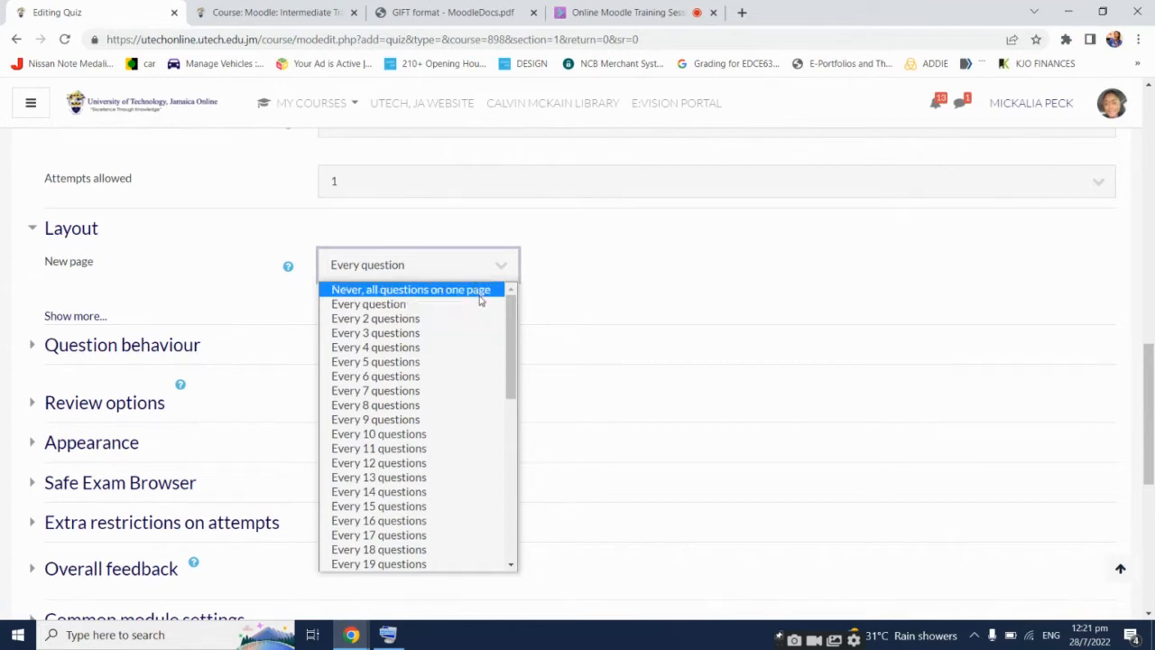
pyautogui.scroll(-1, 393, 554)
pyautogui.scroll(-5, 393, 555)
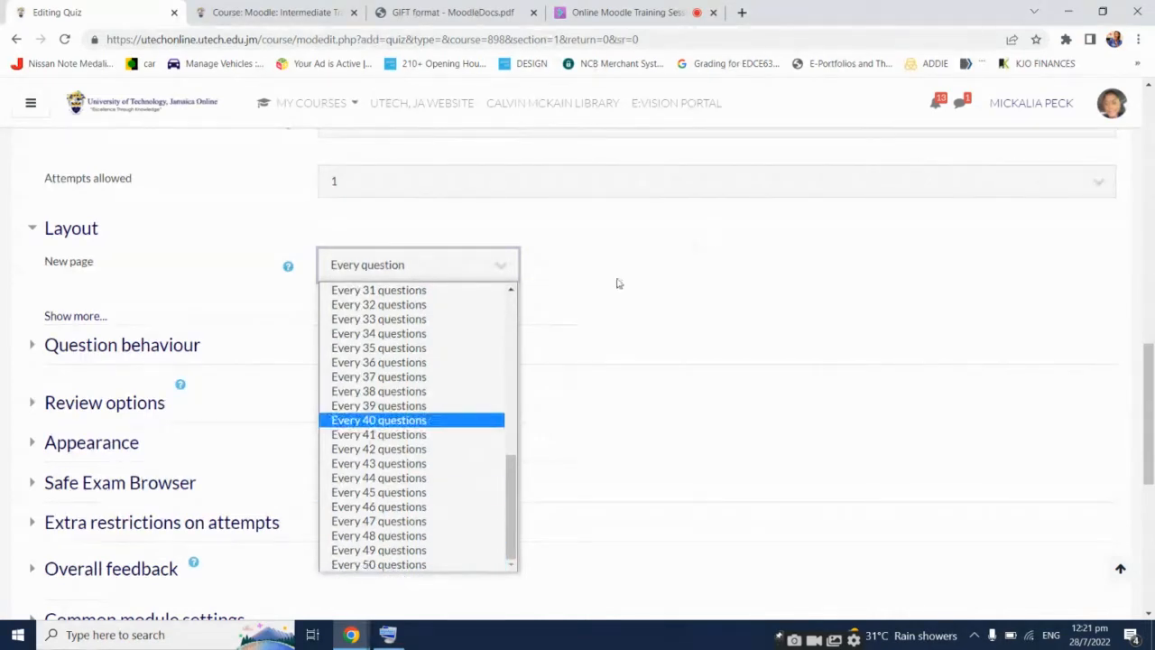
pyautogui.scroll(5, 447, 392)
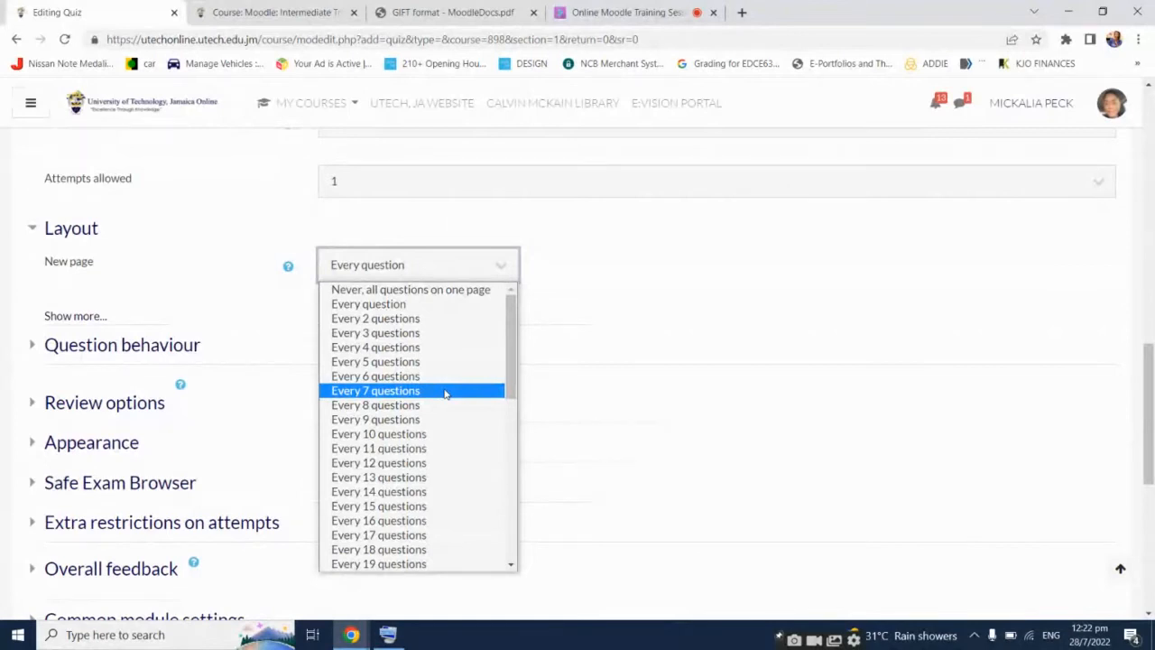
pyautogui.click(397, 305)
pyautogui.click(792, 255)
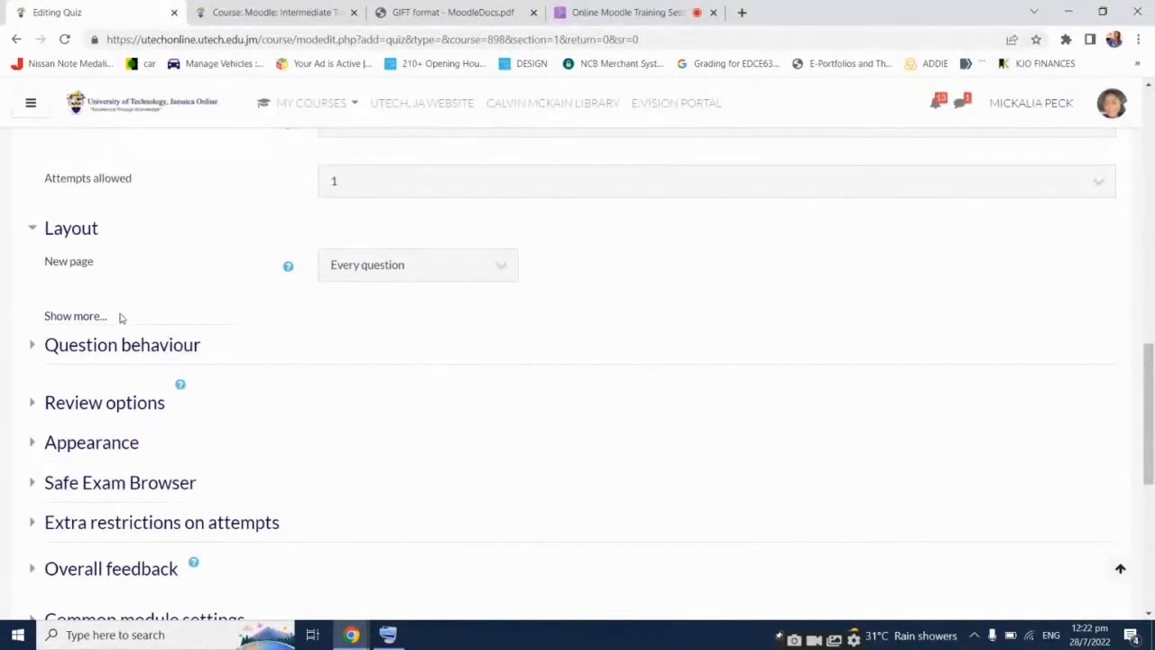
# Expand Question behaviour, show more Layout options, and keep Navigation method on Free rather than Sequential
pyautogui.click(163, 350)
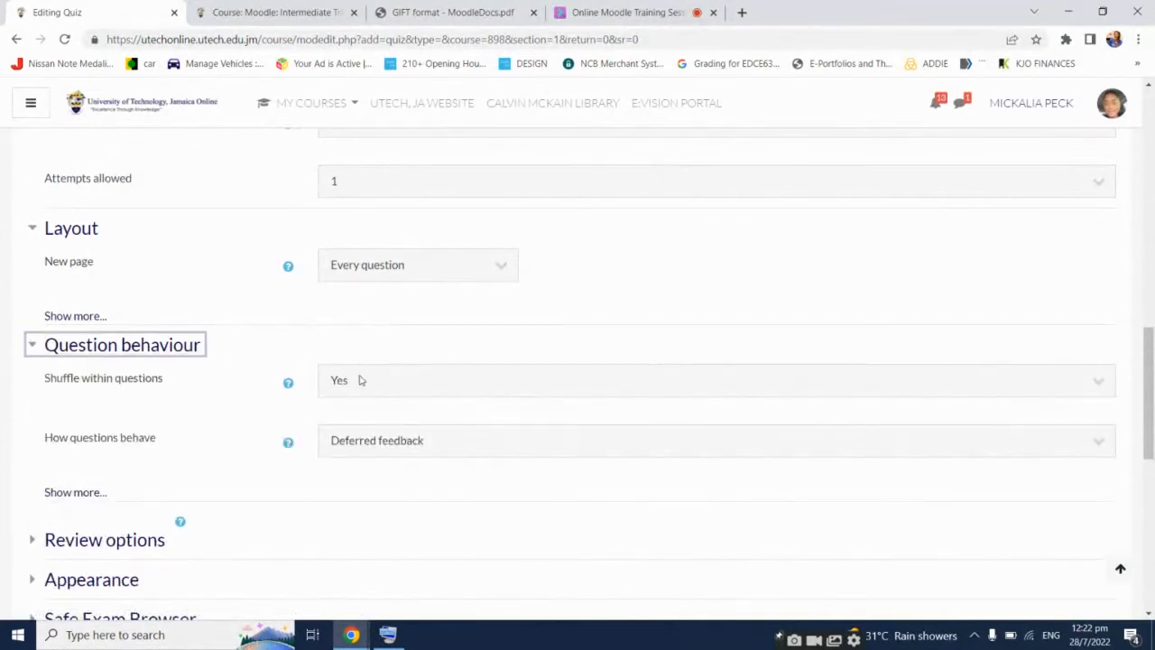
pyautogui.click(81, 319)
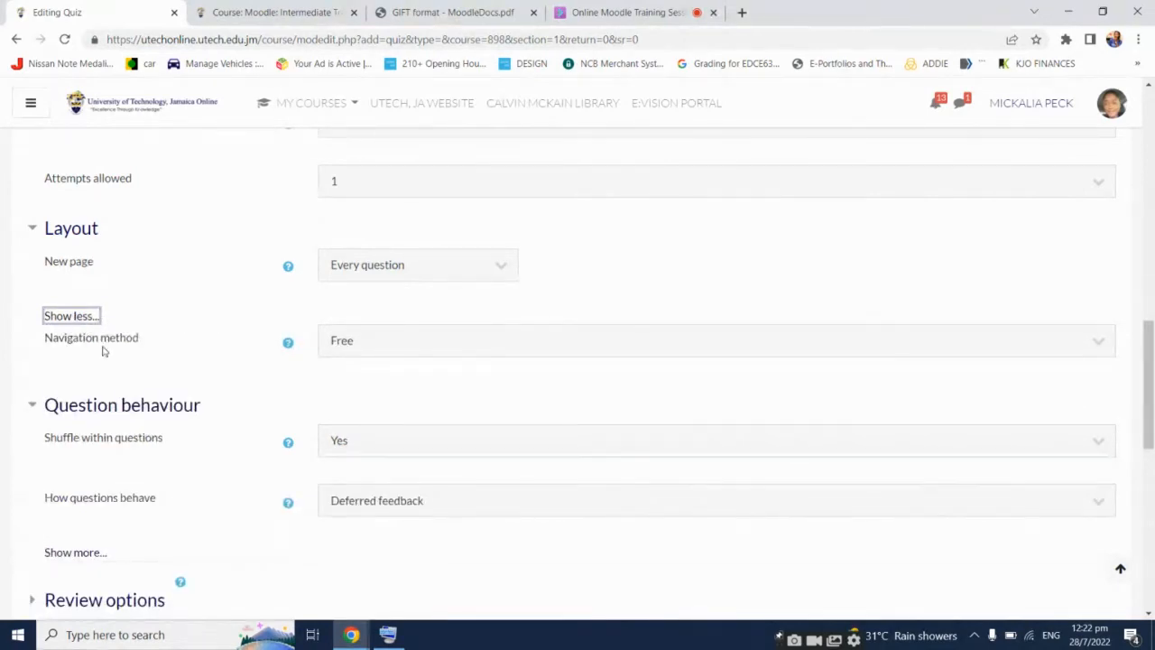
pyautogui.click(352, 344)
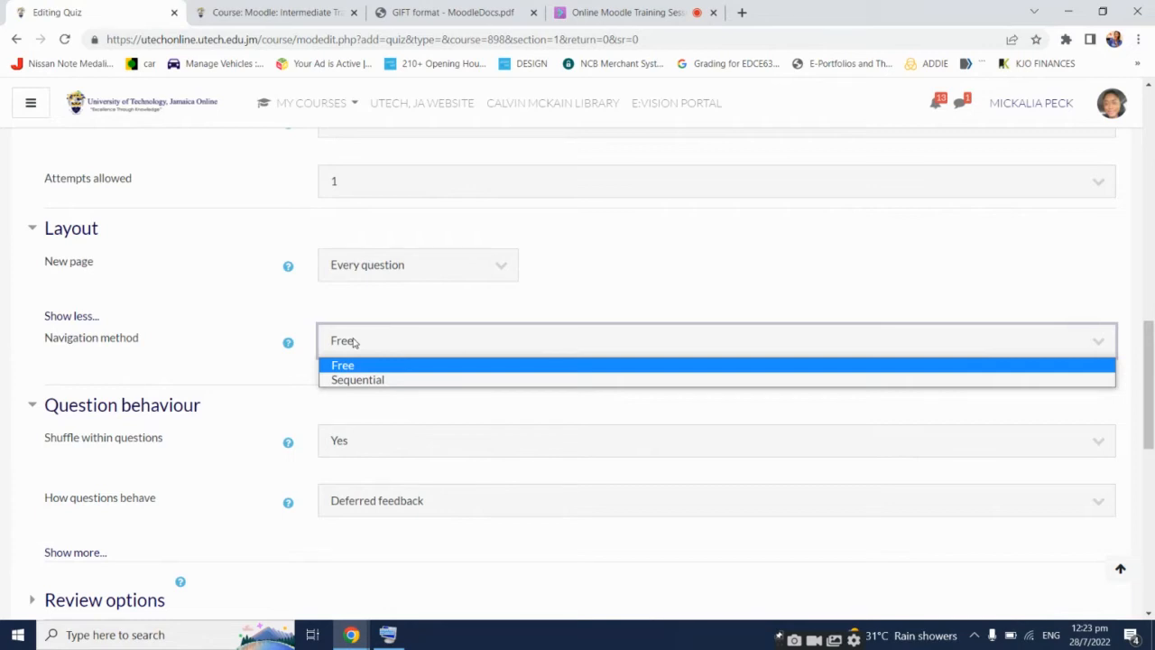
pyautogui.press('Down')
pyautogui.click(368, 365)
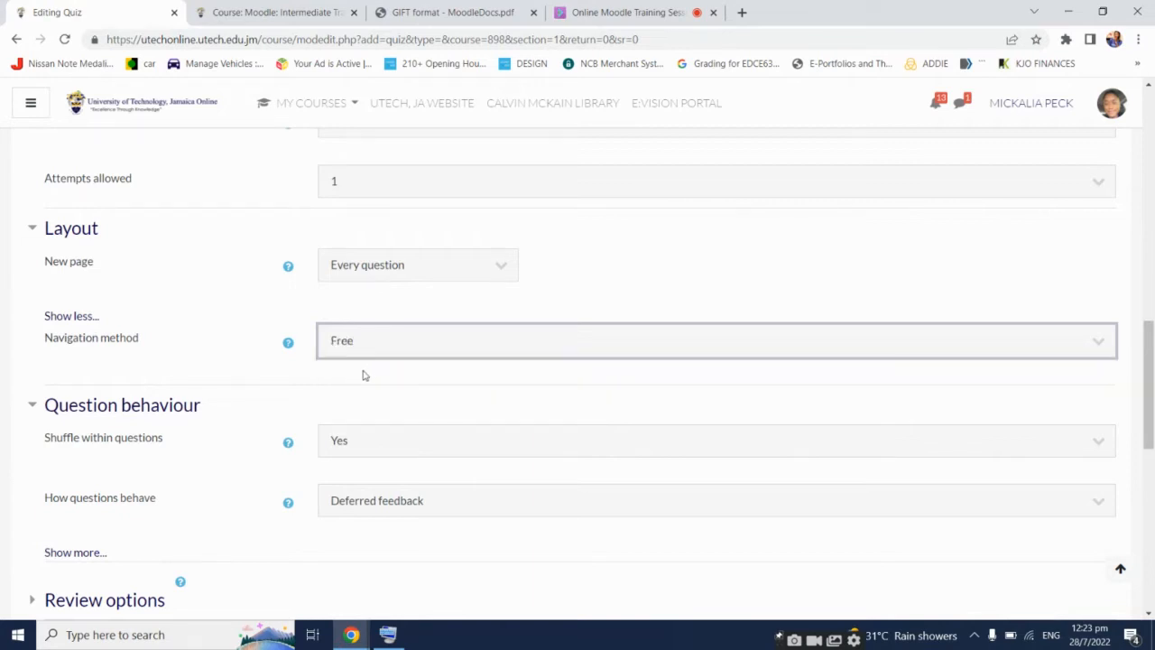
pyautogui.scroll(-1, 261, 425)
pyautogui.scroll(-1, 256, 433)
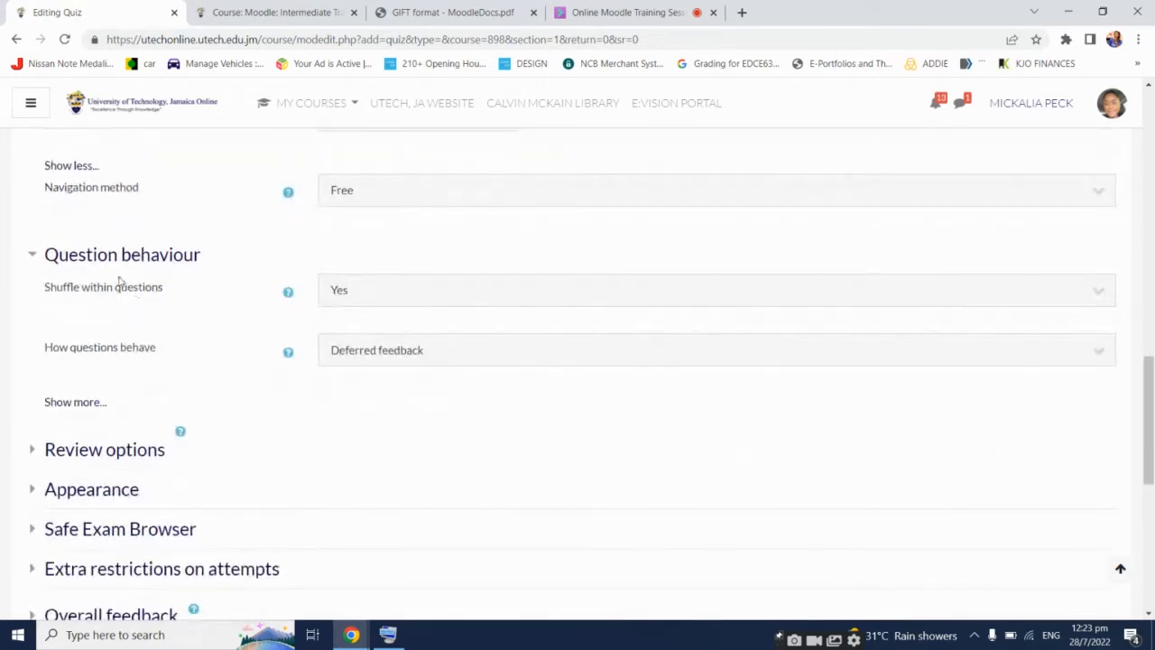
pyautogui.click(356, 299)
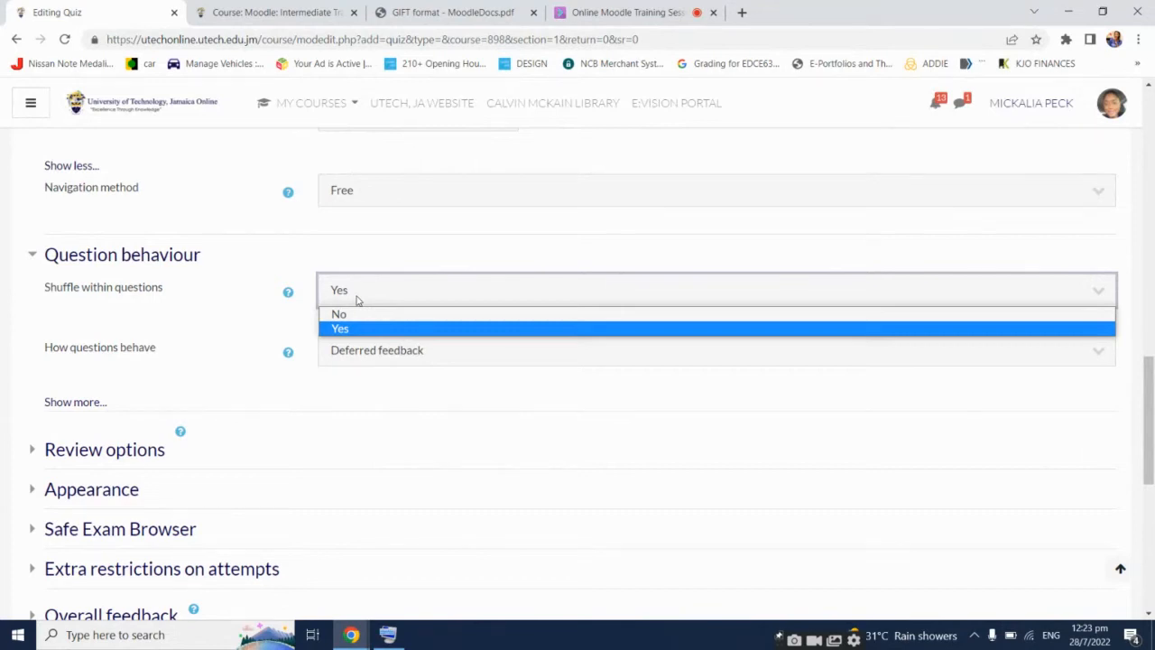
pyautogui.click(258, 263)
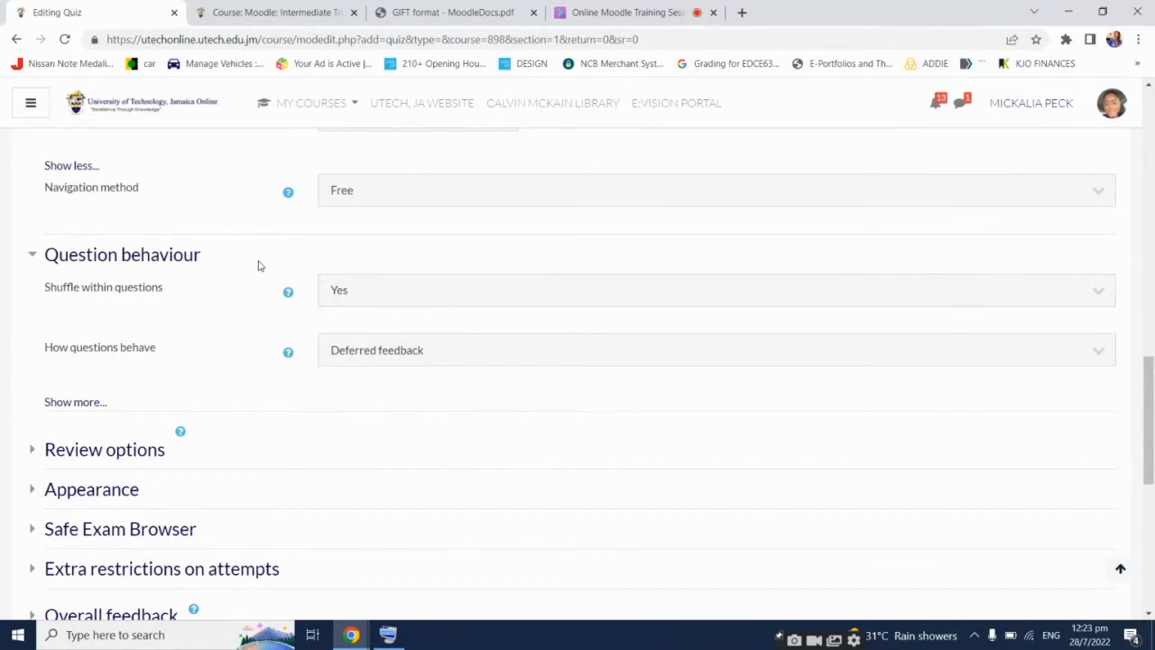
pyautogui.click(481, 351)
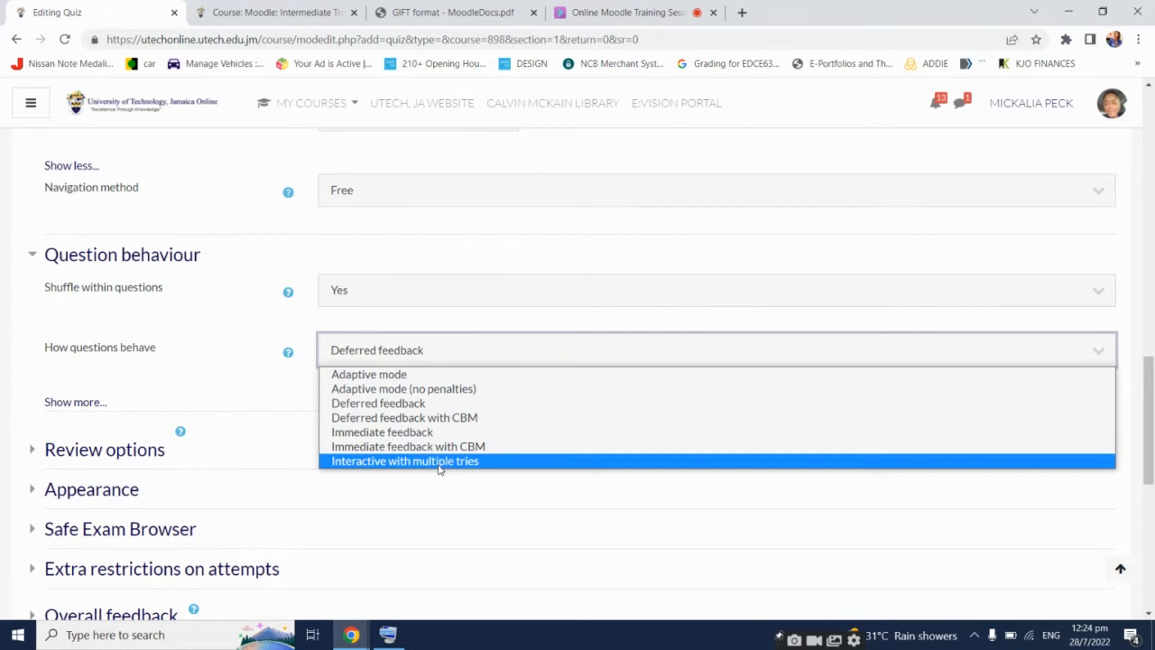
pyautogui.click(186, 352)
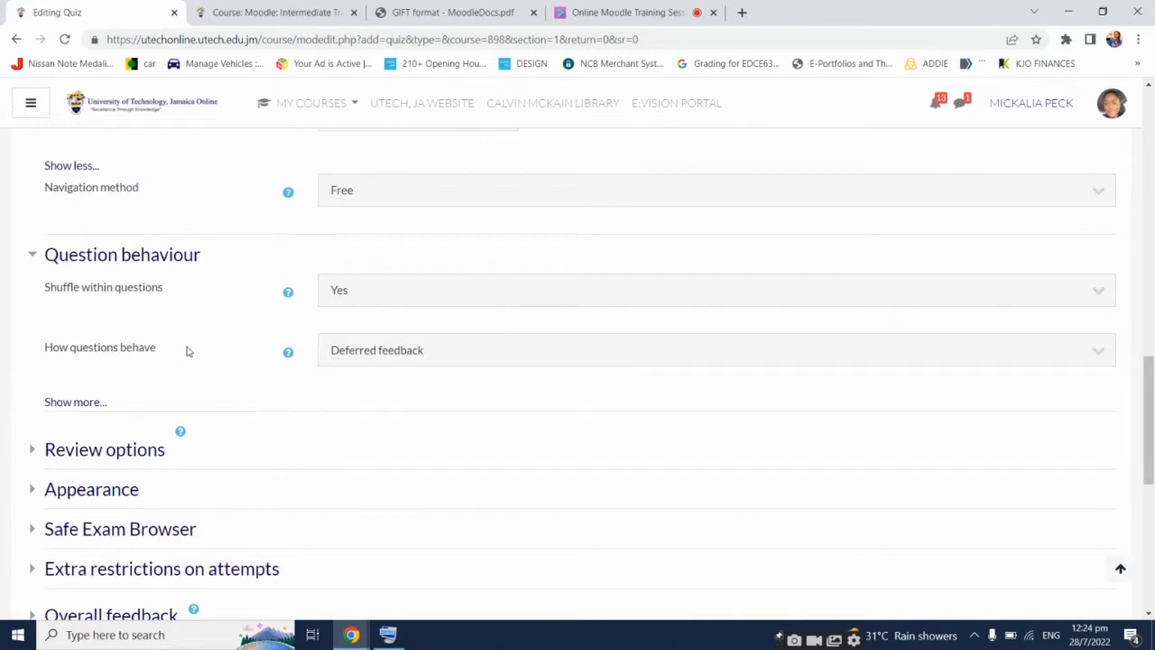
pyautogui.scroll(-1, 196, 412)
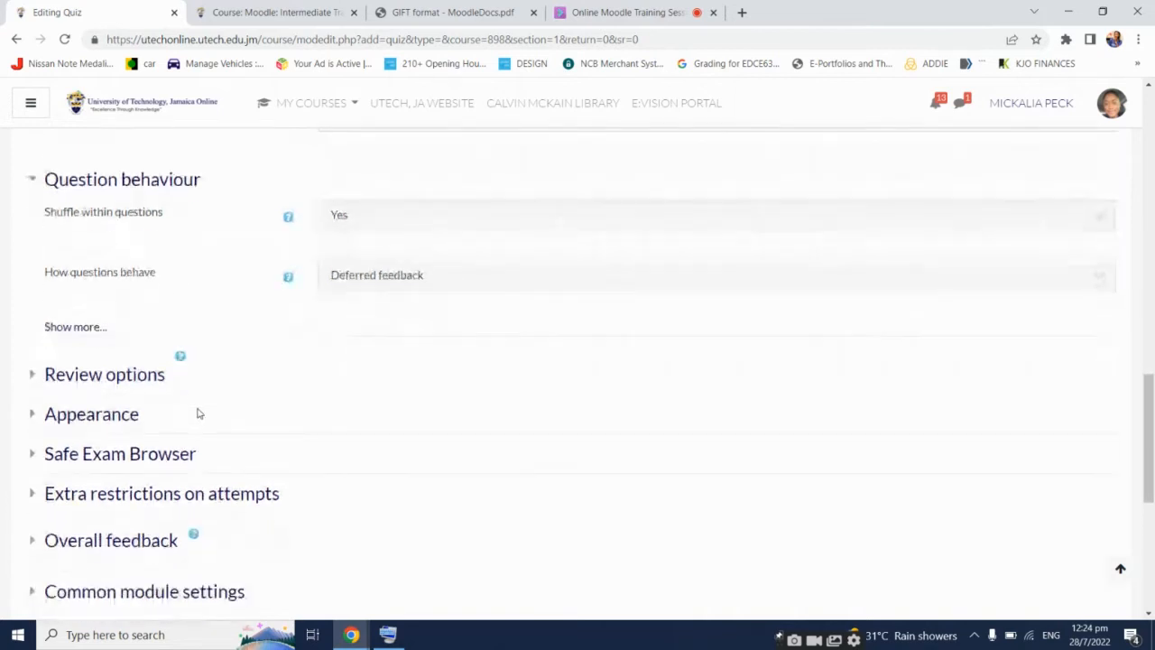
# Expand Review options, try Immediate feedback, then return question behaviour to Deferred feedback
pyautogui.click(131, 375)
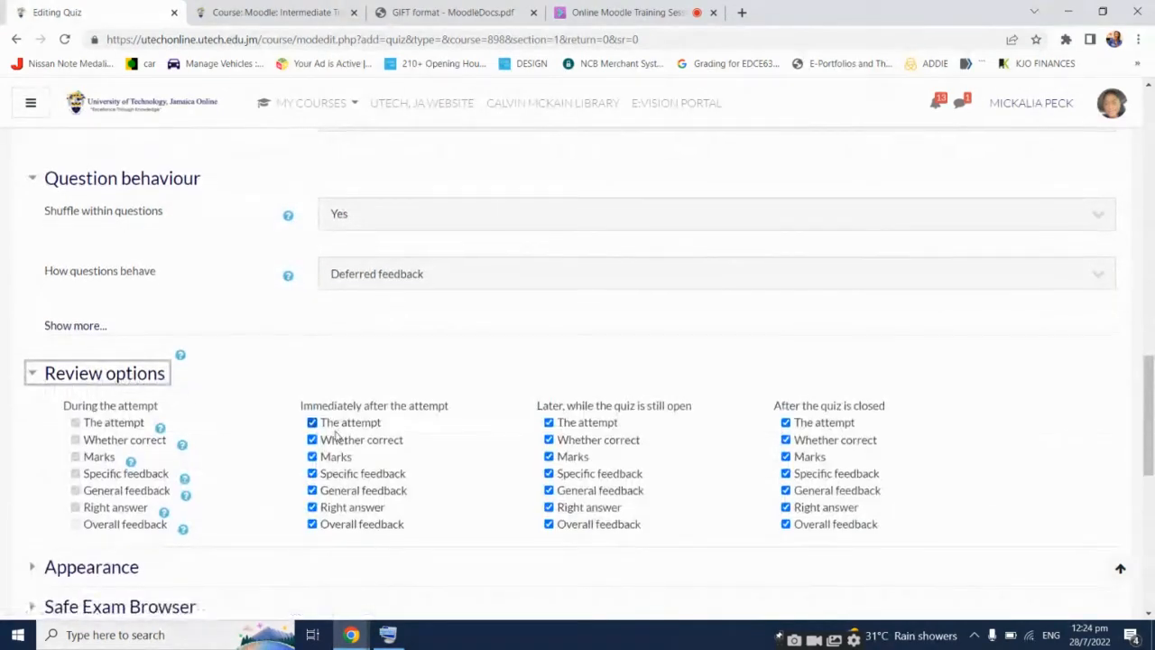
pyautogui.scroll(-1, 334, 436)
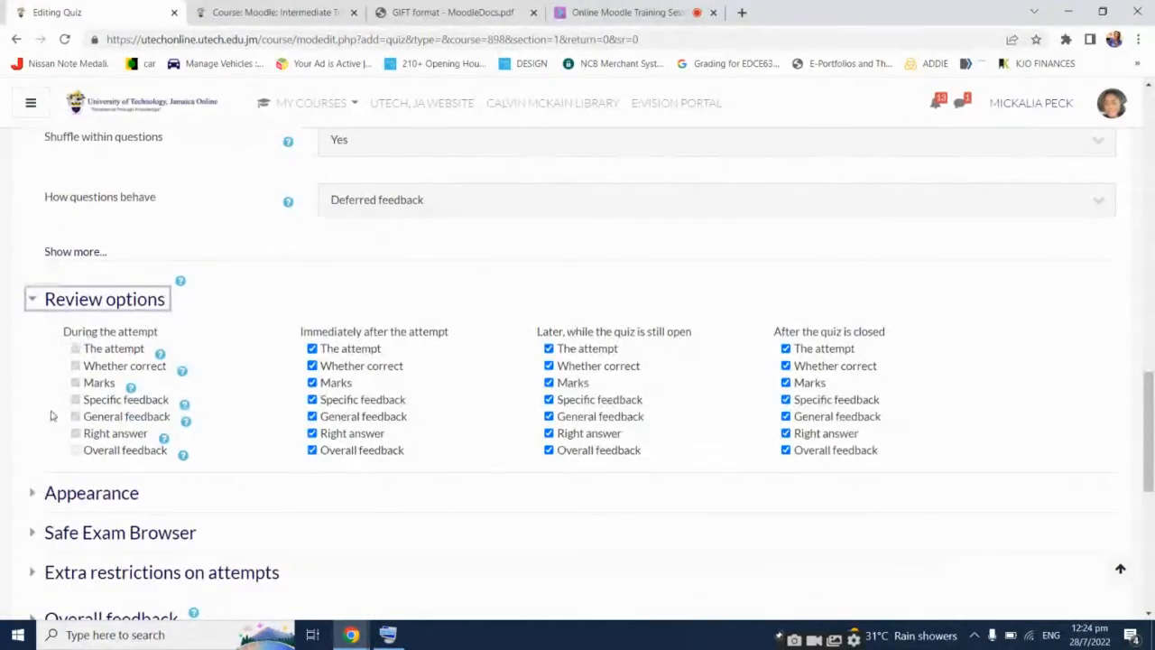
pyautogui.click(80, 379)
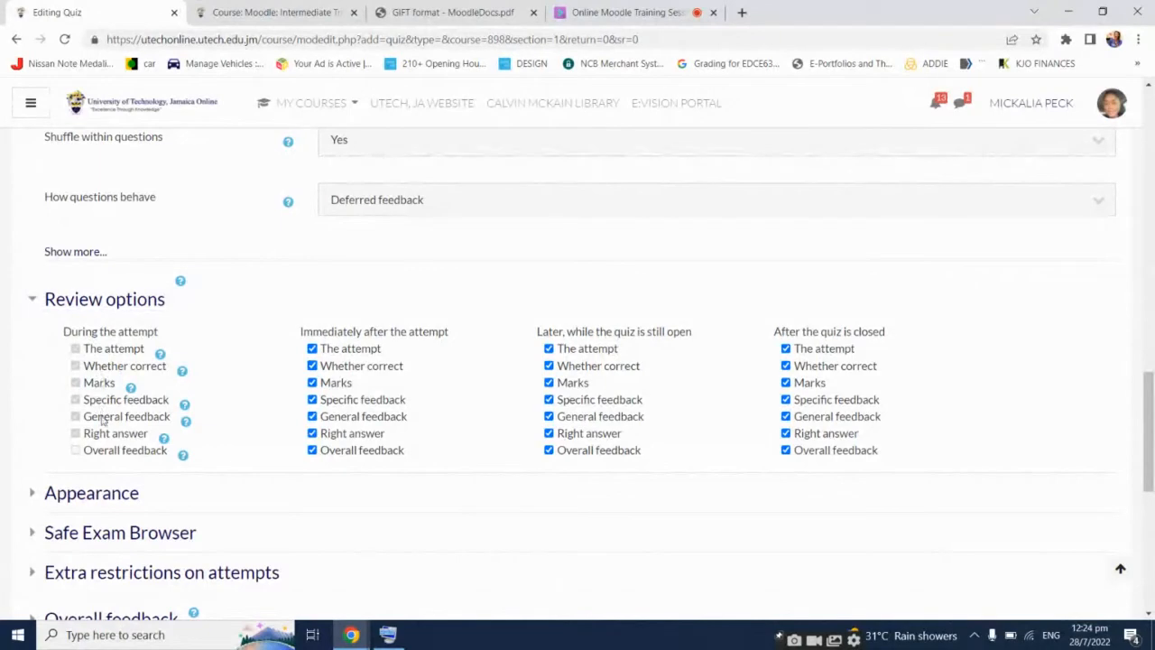
pyautogui.click(363, 202)
pyautogui.click(382, 280)
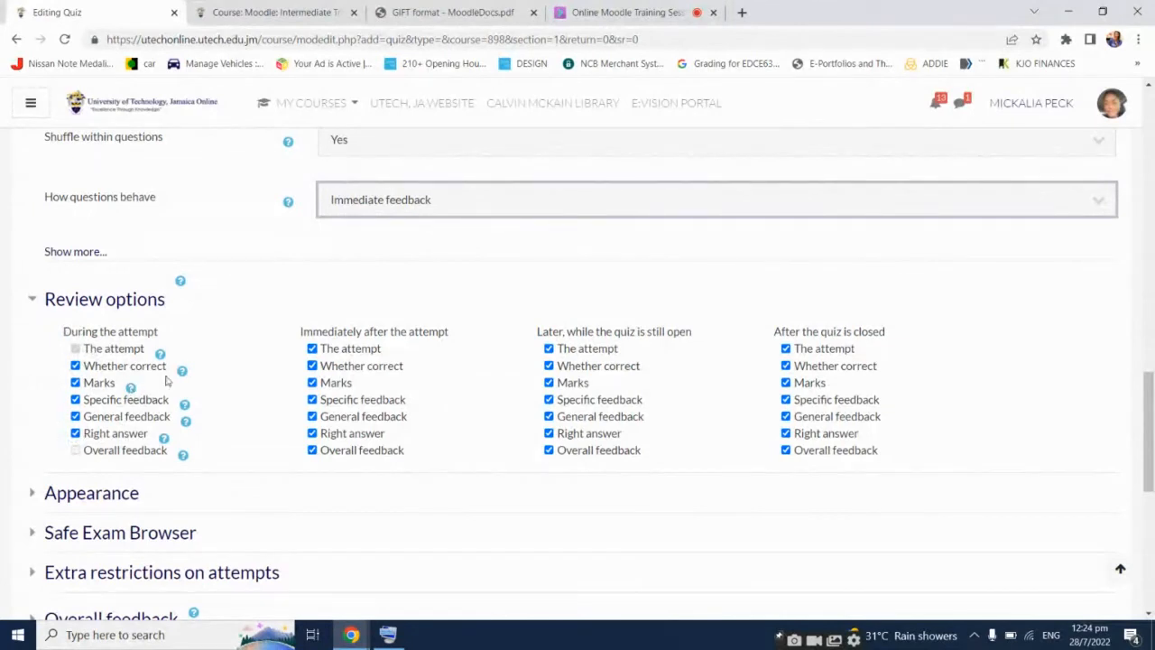
pyautogui.click(394, 207)
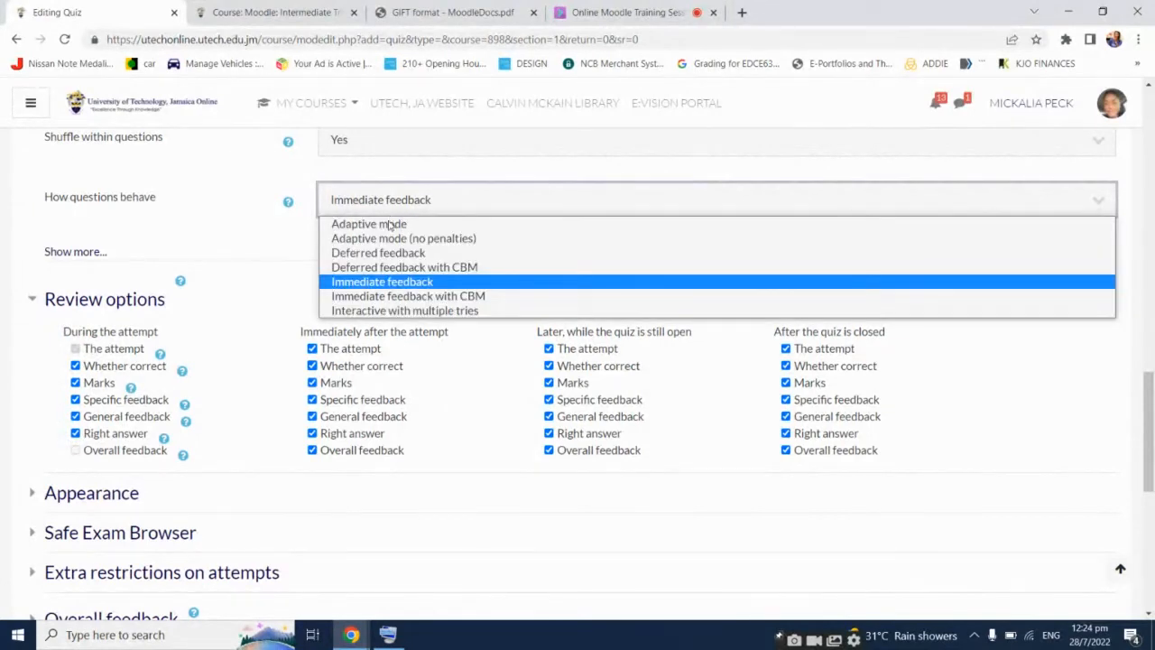
pyautogui.click(388, 254)
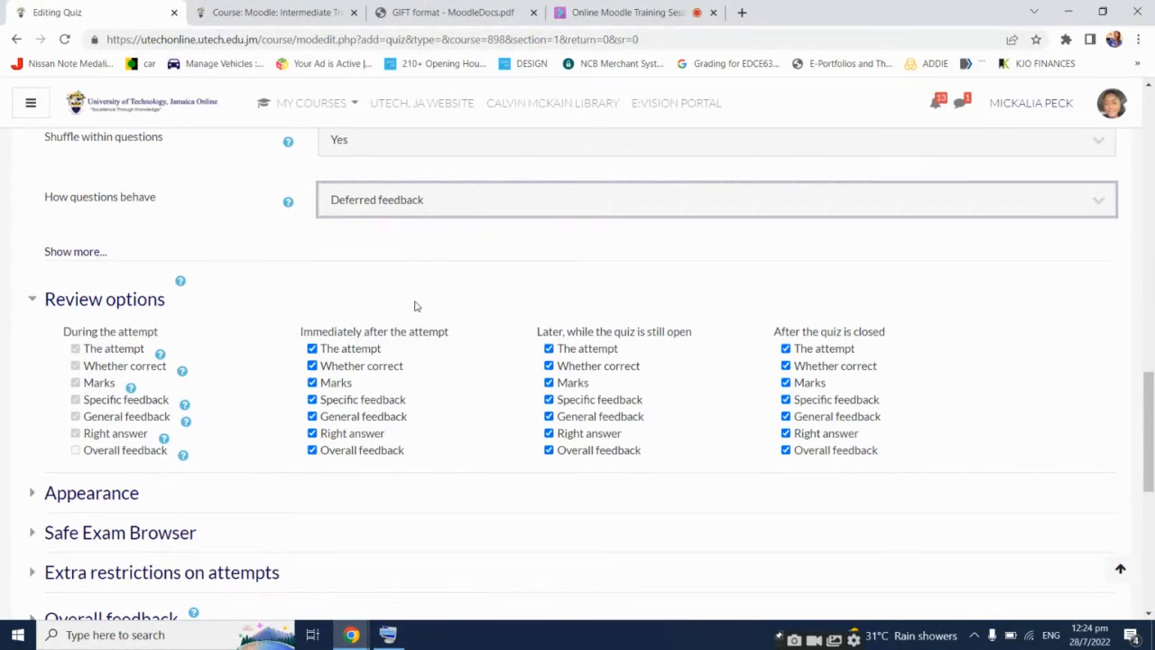
# Uncheck The attempt, Marks and Overall feedback for immediately after and later while open
pyautogui.click(350, 349)
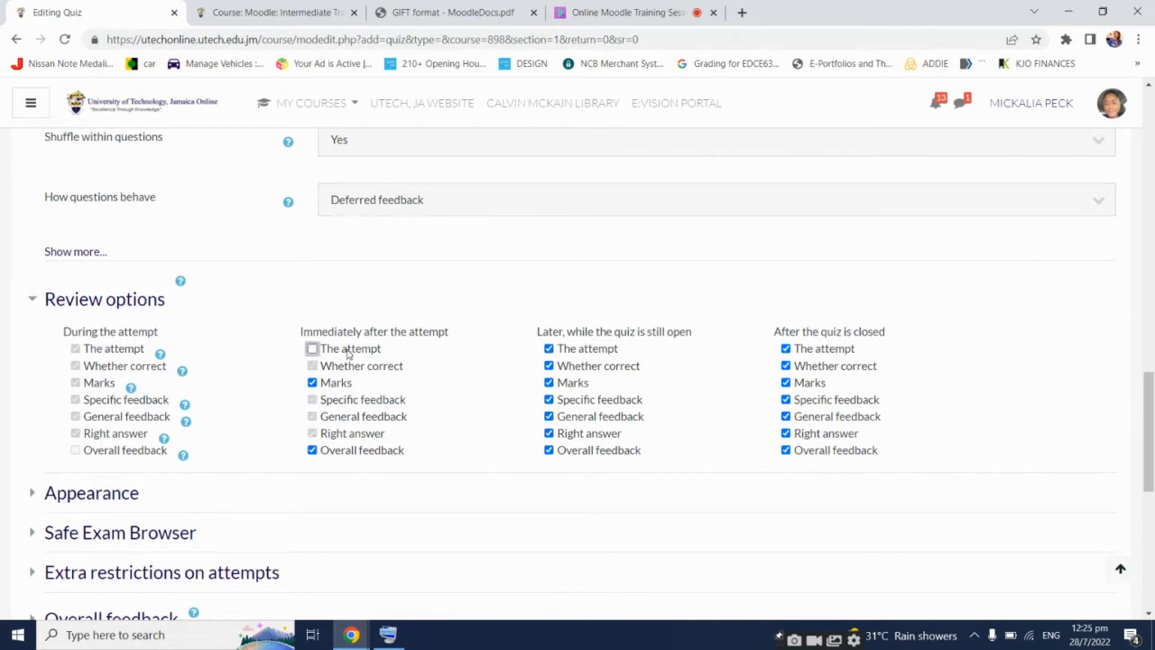
pyautogui.click(343, 384)
pyautogui.click(354, 449)
pyautogui.click(600, 355)
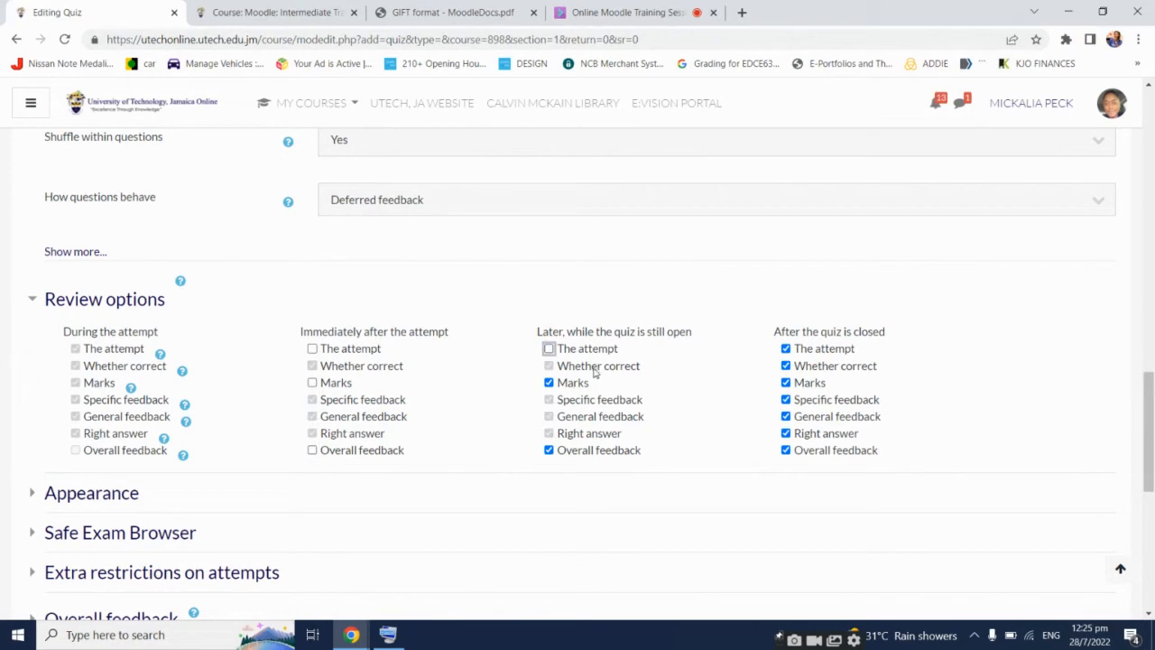
pyautogui.click(586, 383)
pyautogui.click(590, 454)
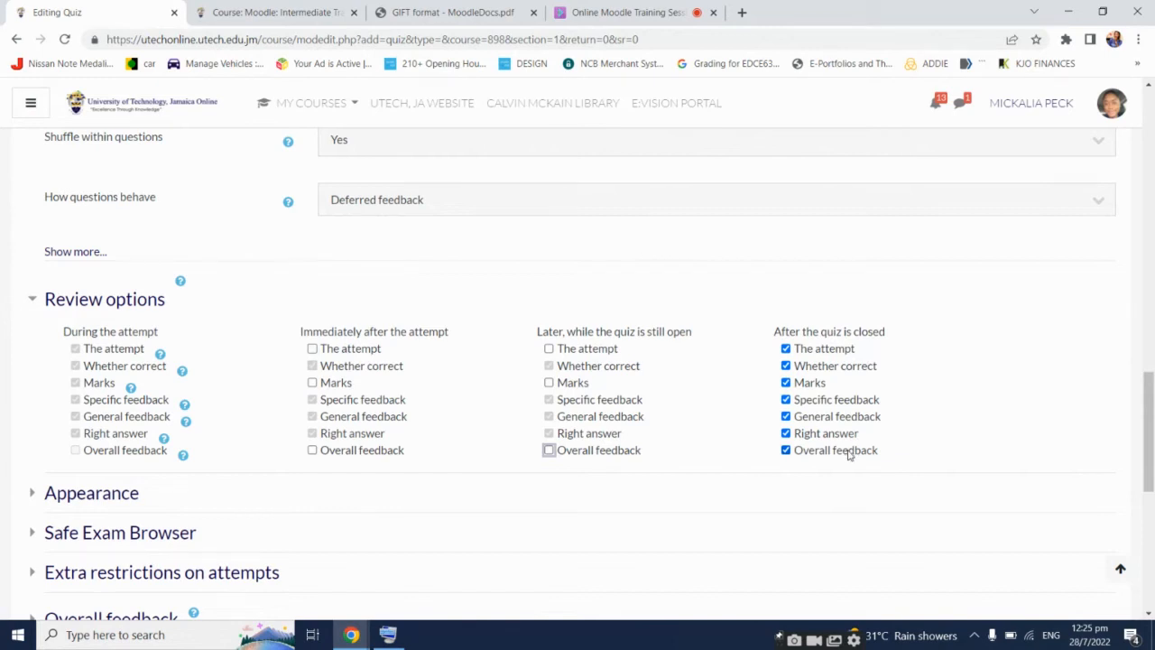
pyautogui.click(705, 440)
# Re-enable The attempt, Marks and Overall feedback for later, while the quiz is still open
pyautogui.click(564, 350)
pyautogui.click(574, 383)
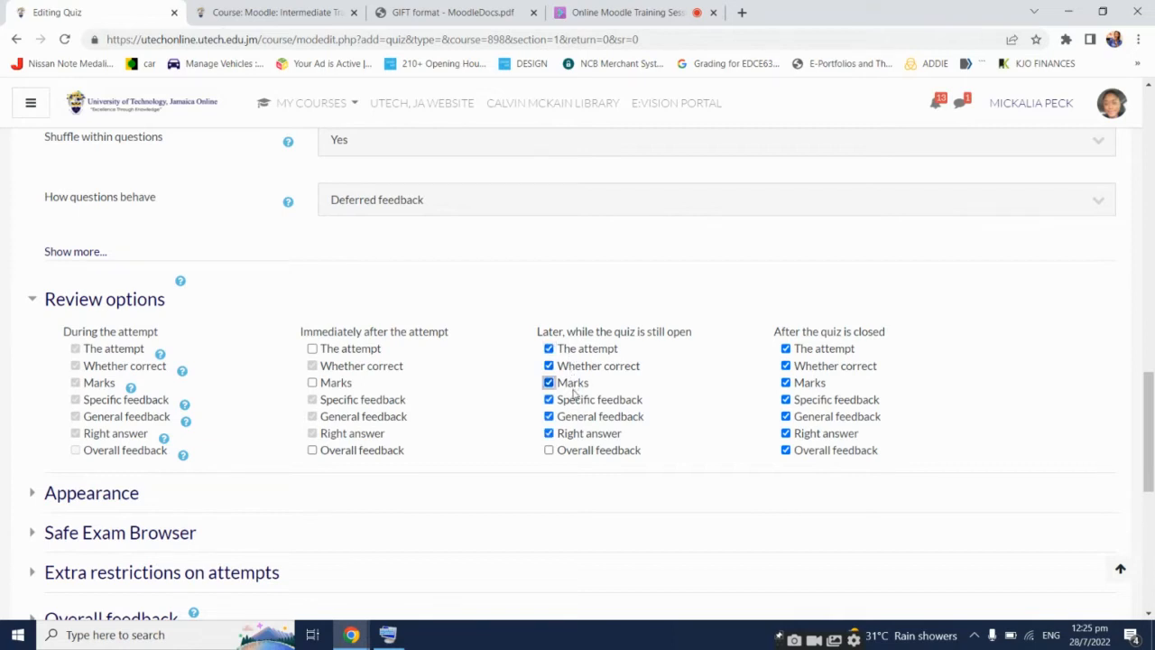
pyautogui.click(589, 451)
pyautogui.scroll(-1, 210, 472)
pyautogui.scroll(-1, 210, 473)
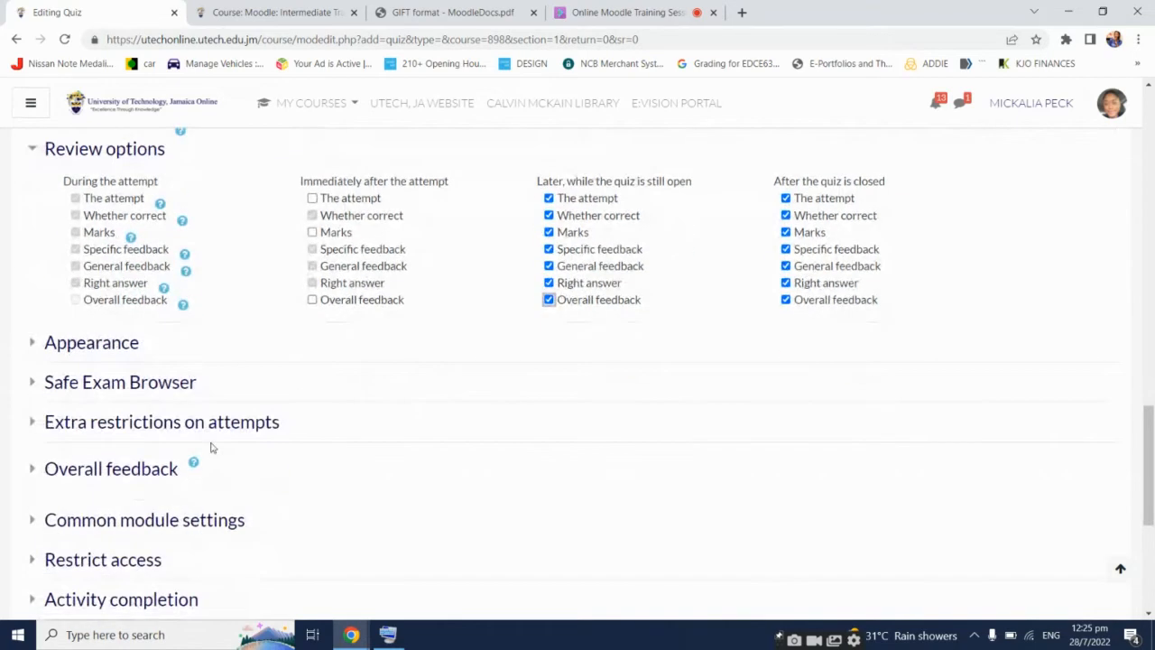
# Expand Appearance and Extra restrictions on attempts, opening Require password but leaving it blank
pyautogui.click(132, 349)
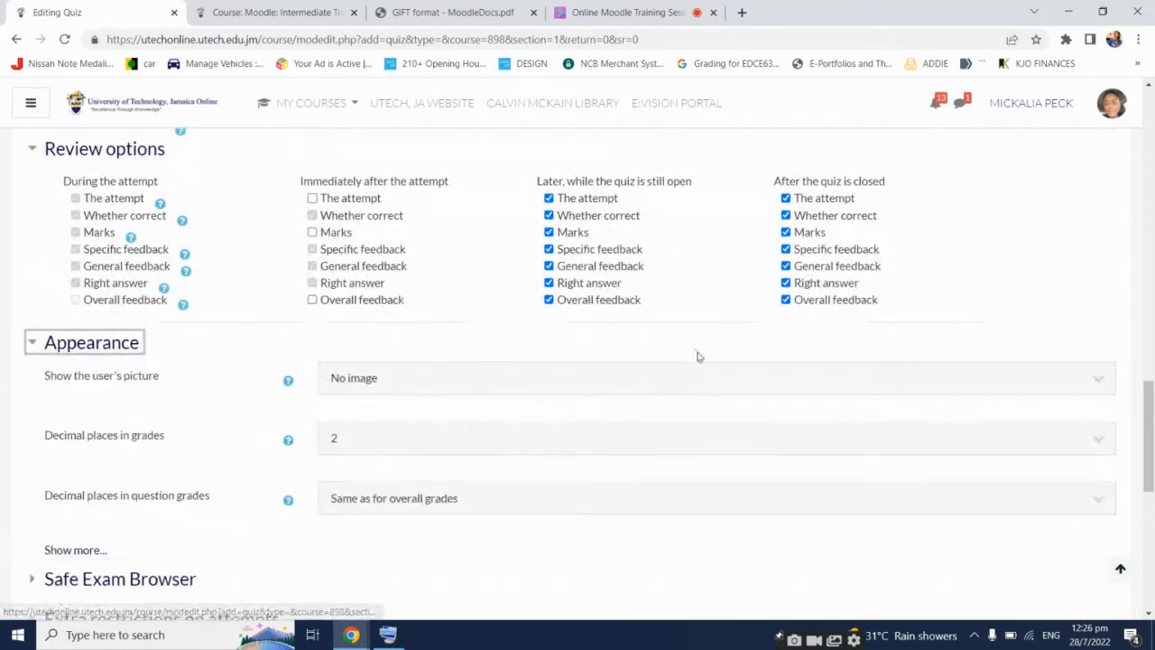
pyautogui.scroll(-1, 426, 495)
pyautogui.scroll(-1, 428, 492)
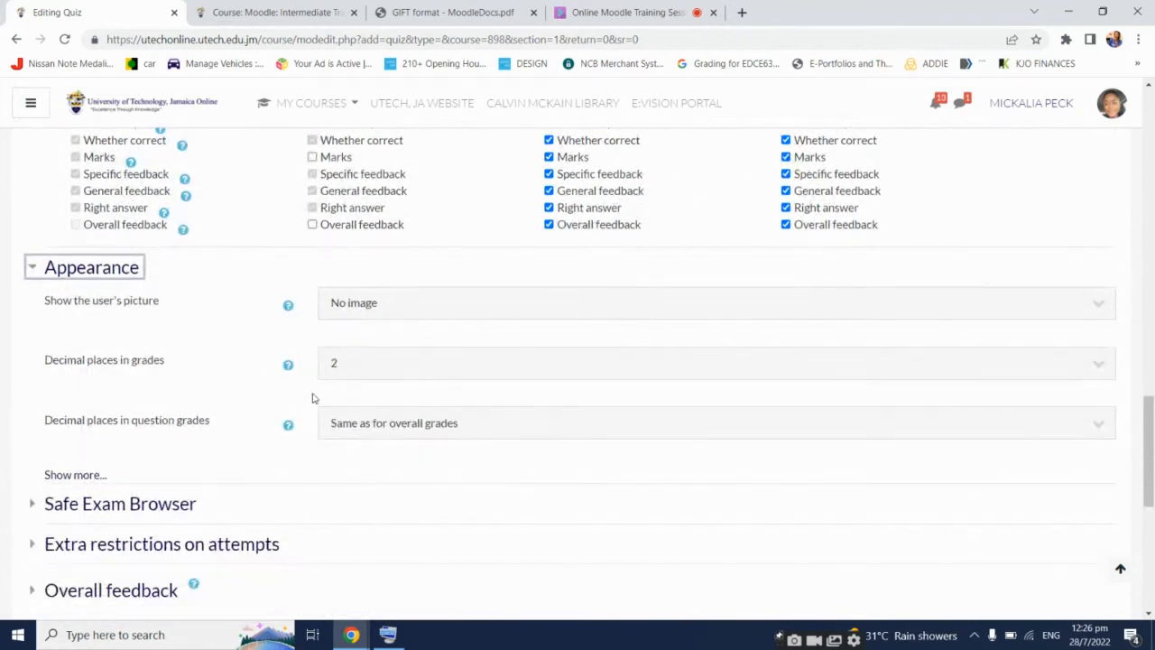
pyautogui.scroll(-1, 237, 405)
pyautogui.scroll(-1, 502, 339)
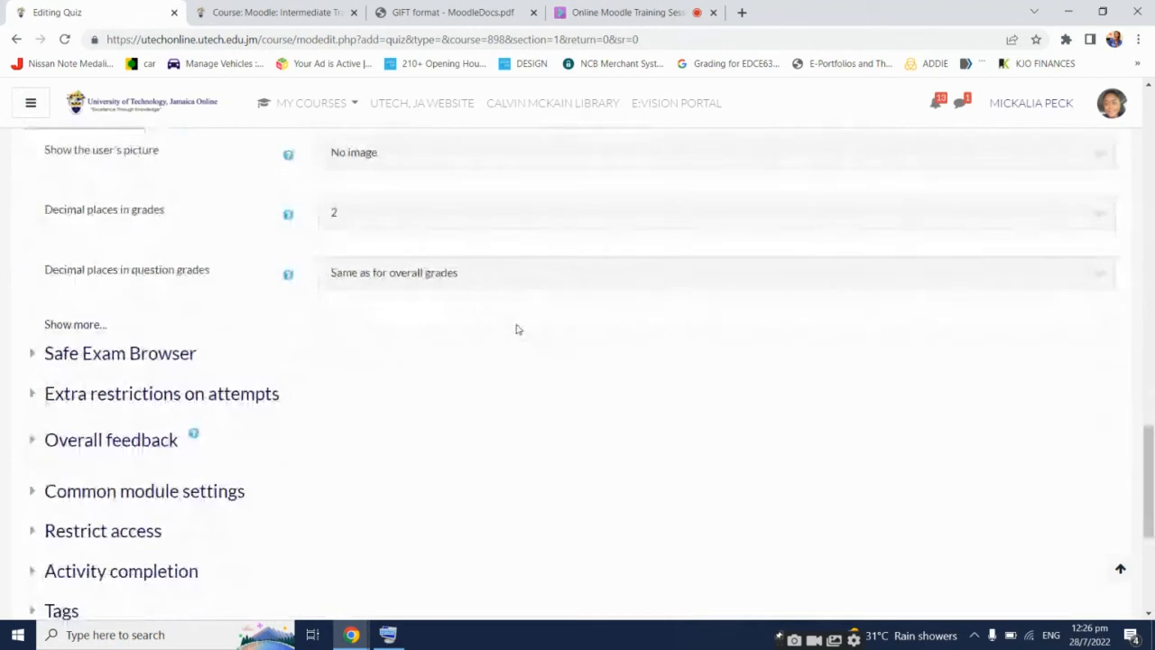
pyautogui.click(260, 407)
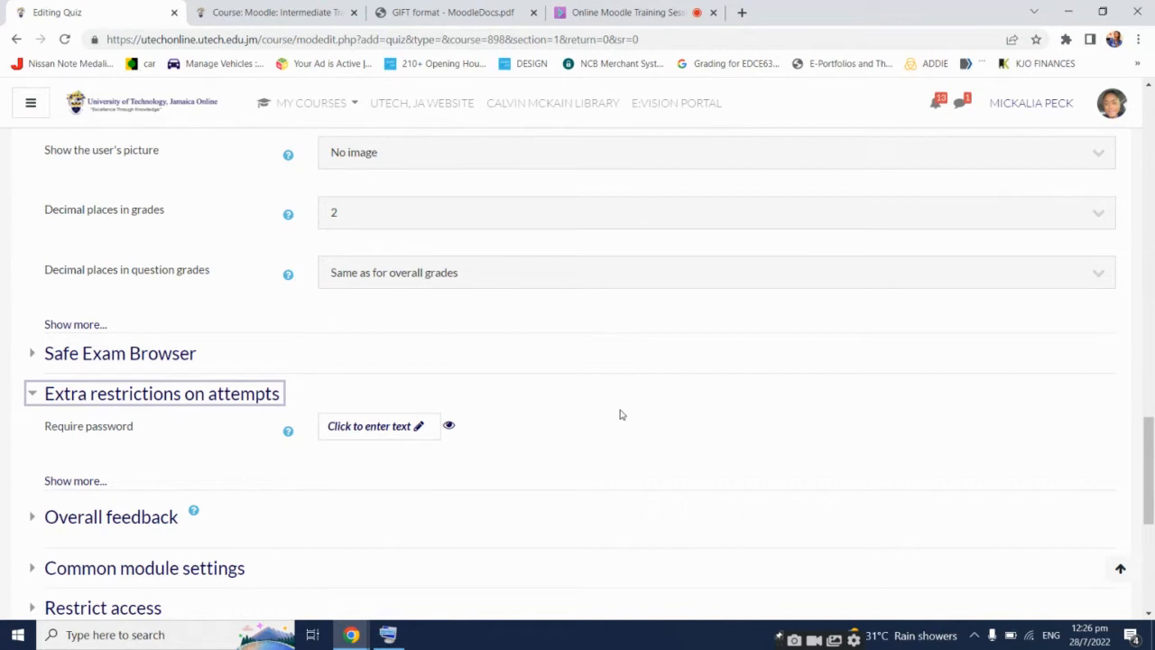
pyautogui.click(419, 430)
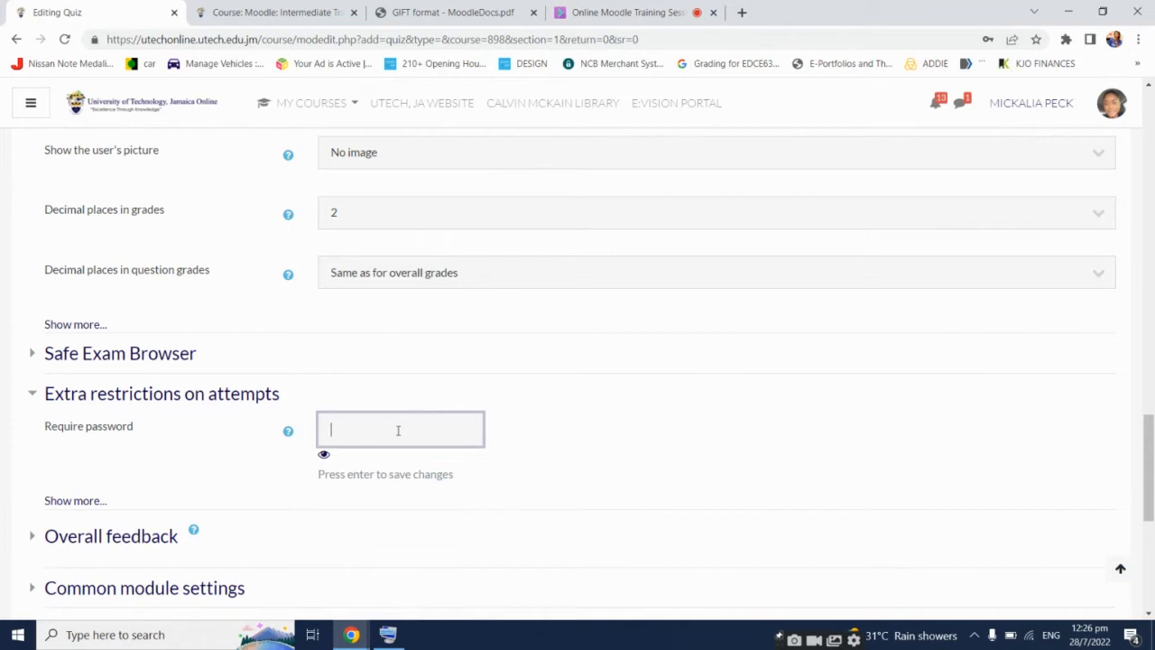
pyautogui.scroll(-3, 397, 430)
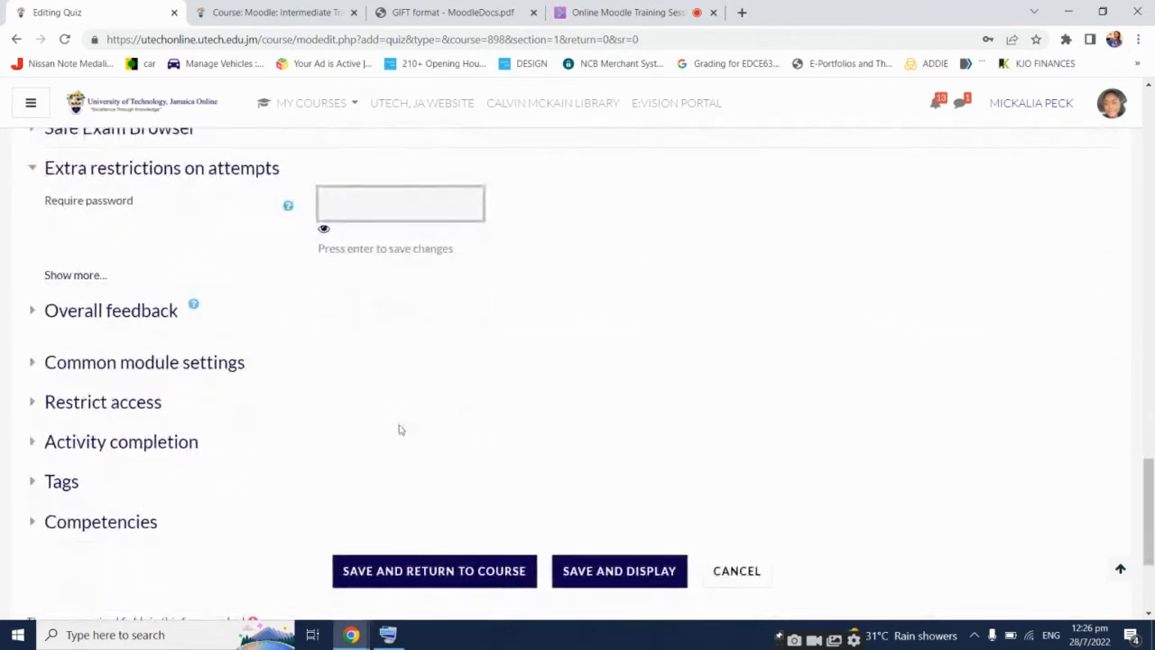
# Add a User profile restriction requiring First name to equal the student's first name
pyautogui.click(155, 403)
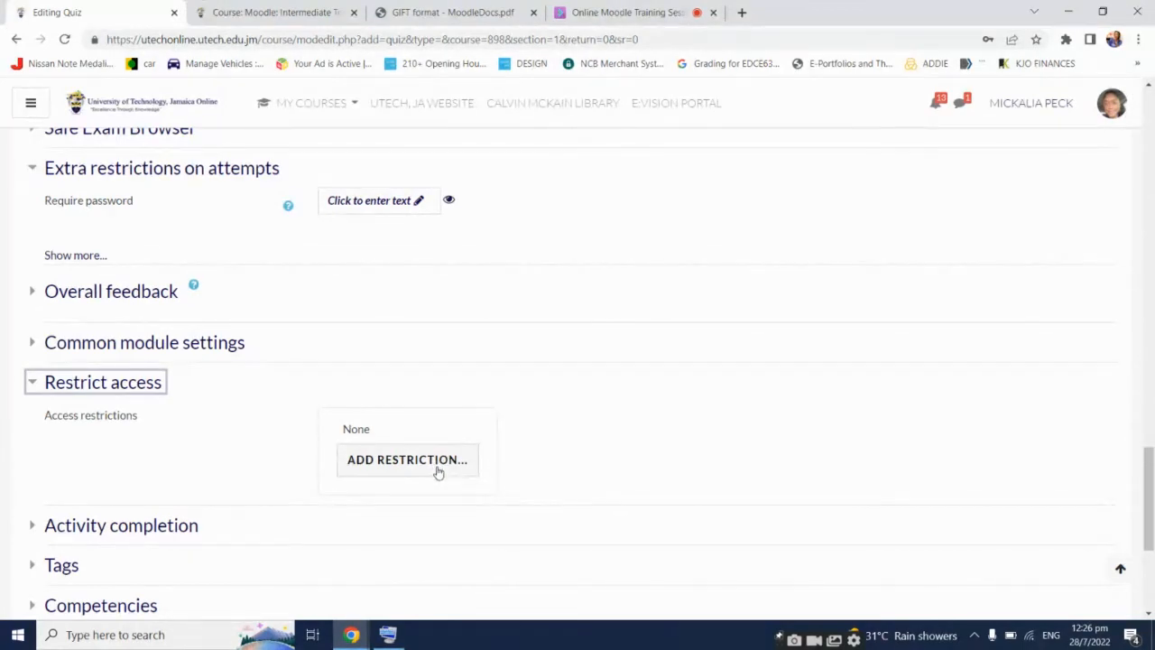
pyautogui.click(438, 469)
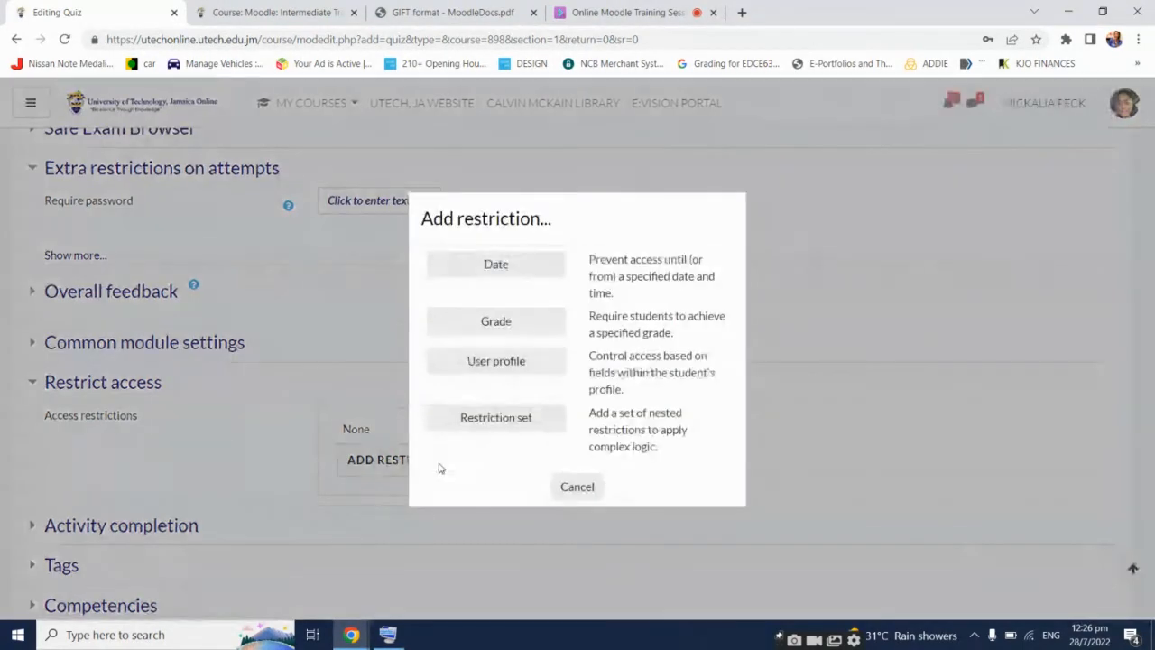
pyautogui.click(533, 365)
pyautogui.scroll(-2, 575, 418)
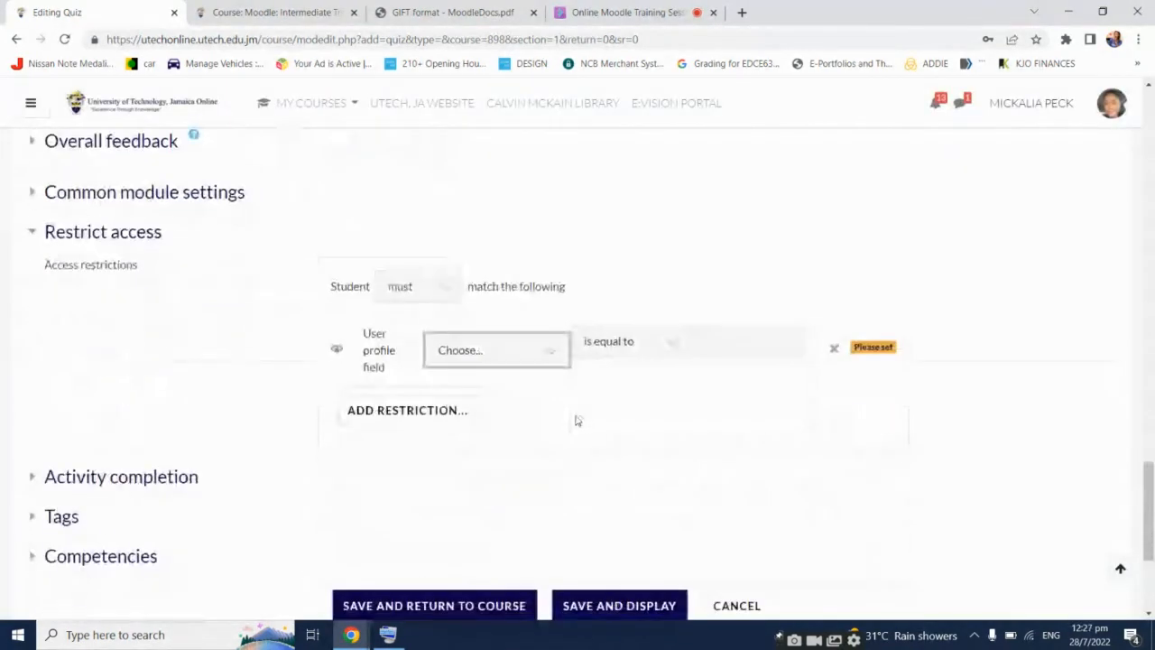
pyautogui.click(547, 356)
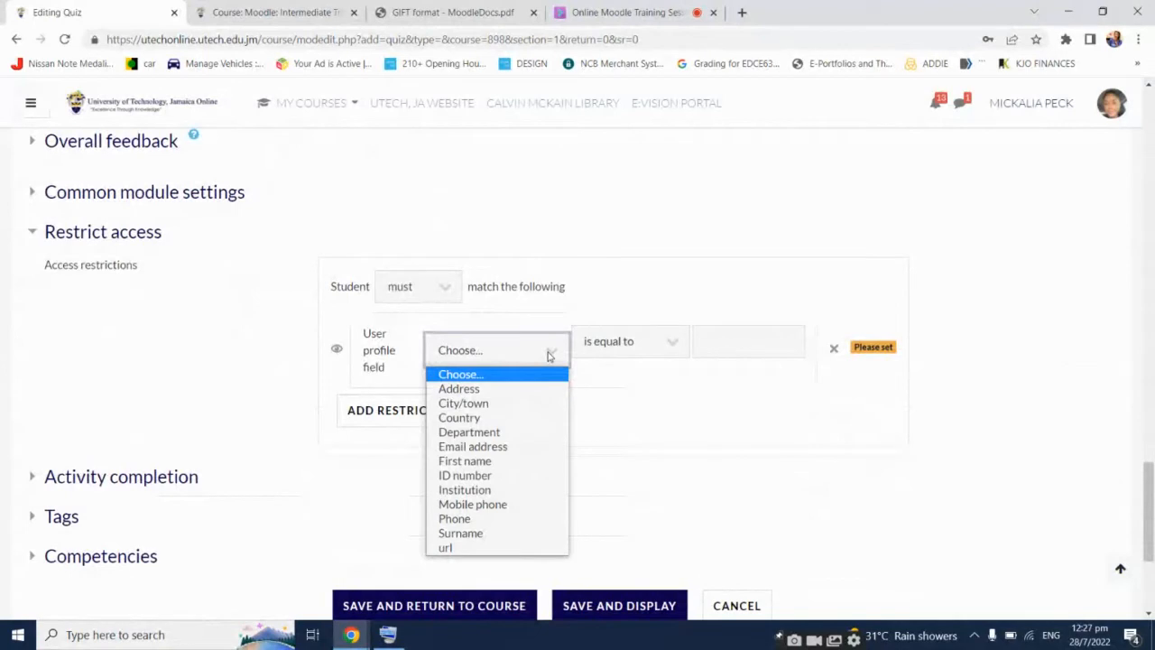
pyautogui.click(499, 461)
pyautogui.click(734, 334)
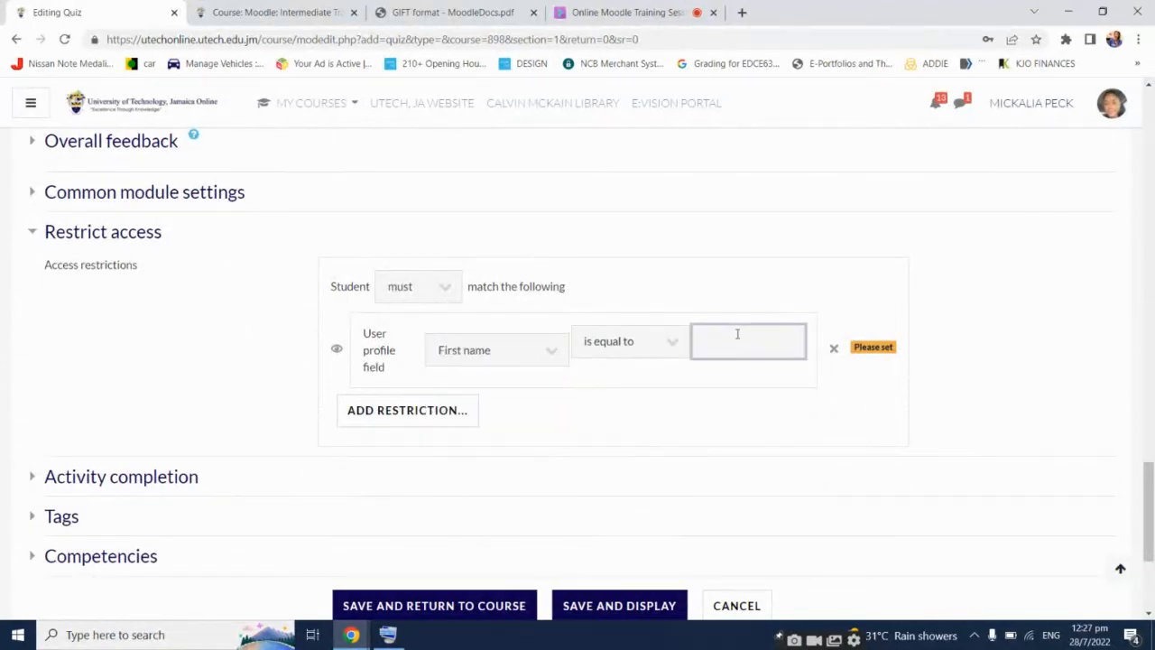
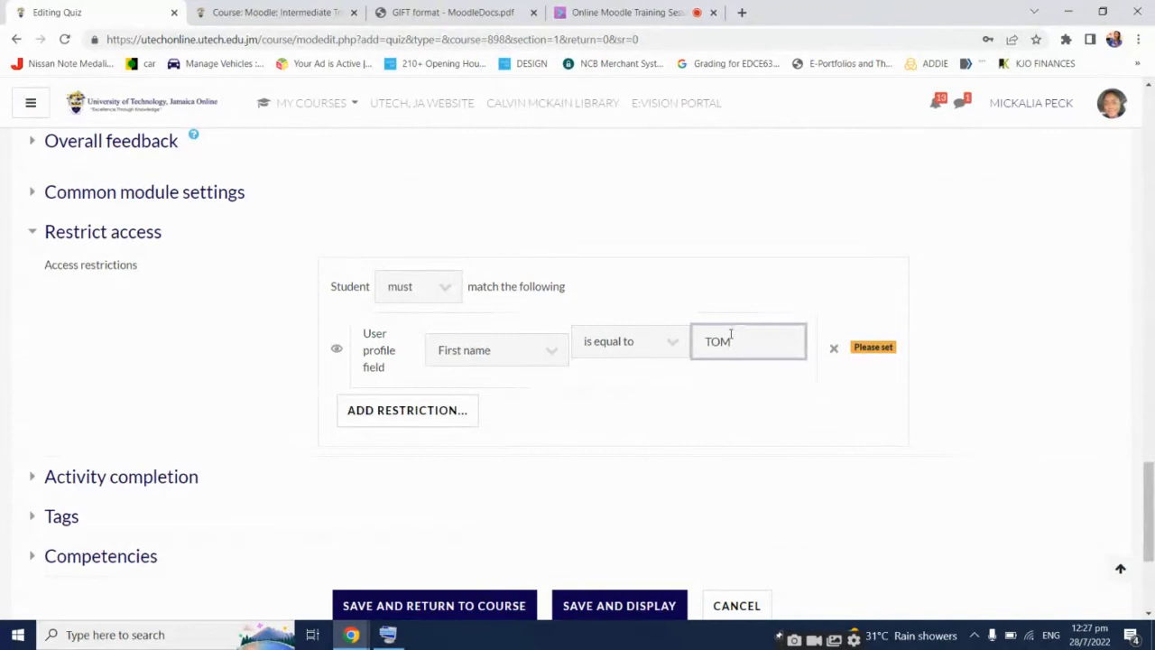
# Add a second User profile restriction for Surname, keeping the match set to all conditions
pyautogui.click(405, 411)
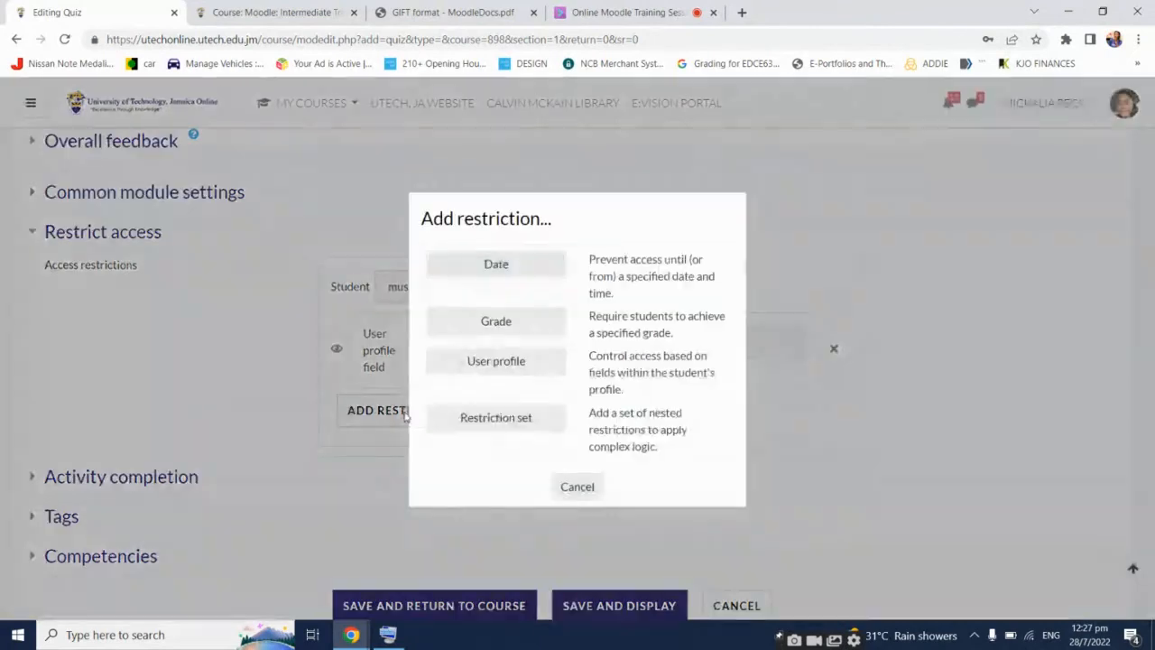
pyautogui.click(532, 363)
pyautogui.click(517, 443)
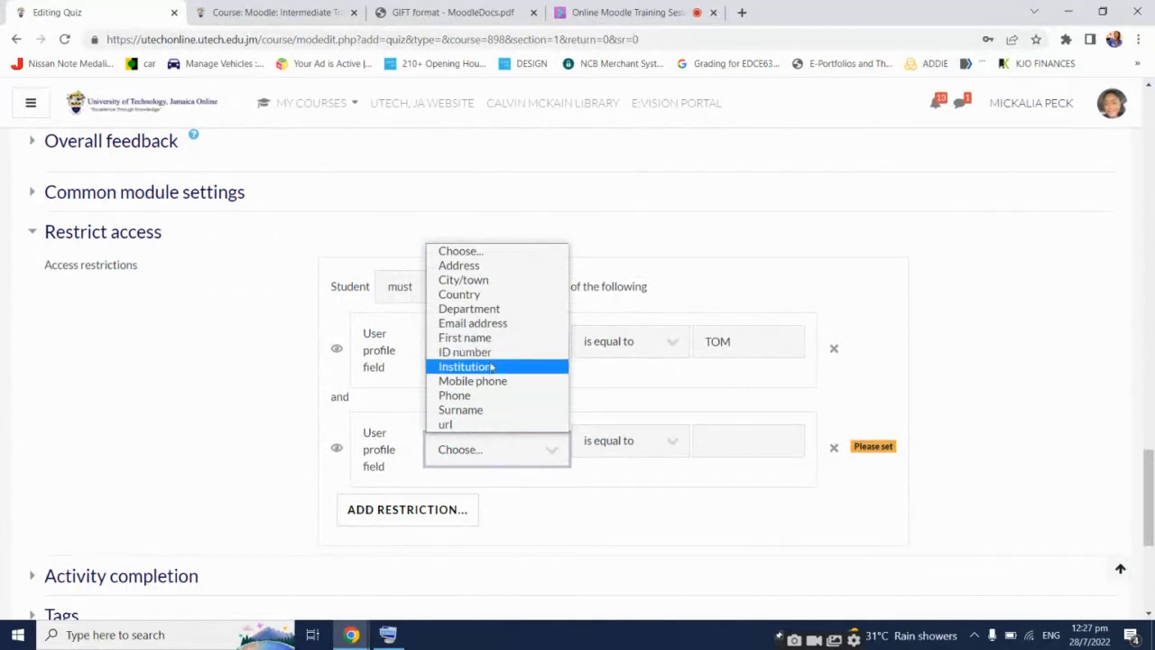
pyautogui.click(486, 411)
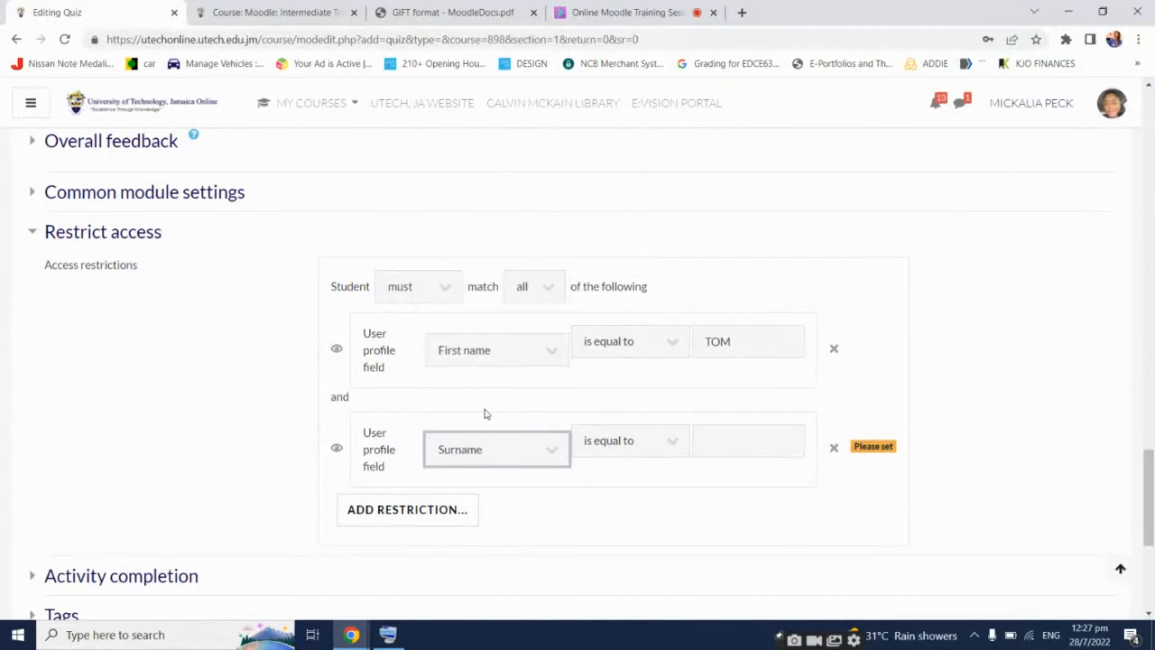
pyautogui.click(752, 442)
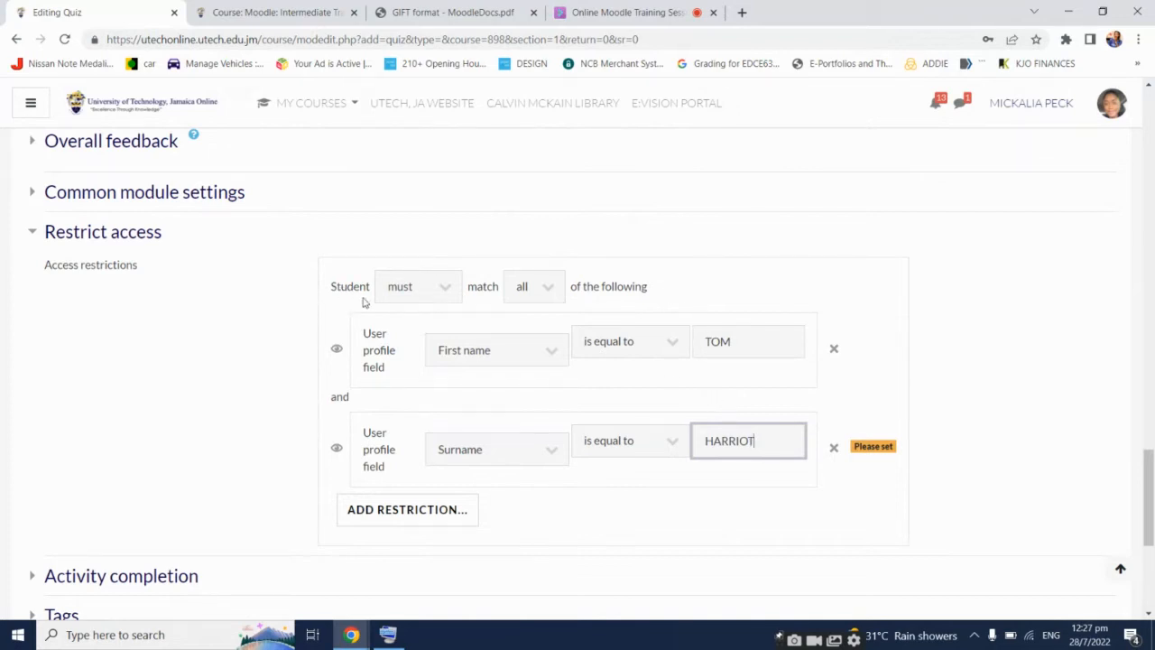
pyautogui.click(553, 288)
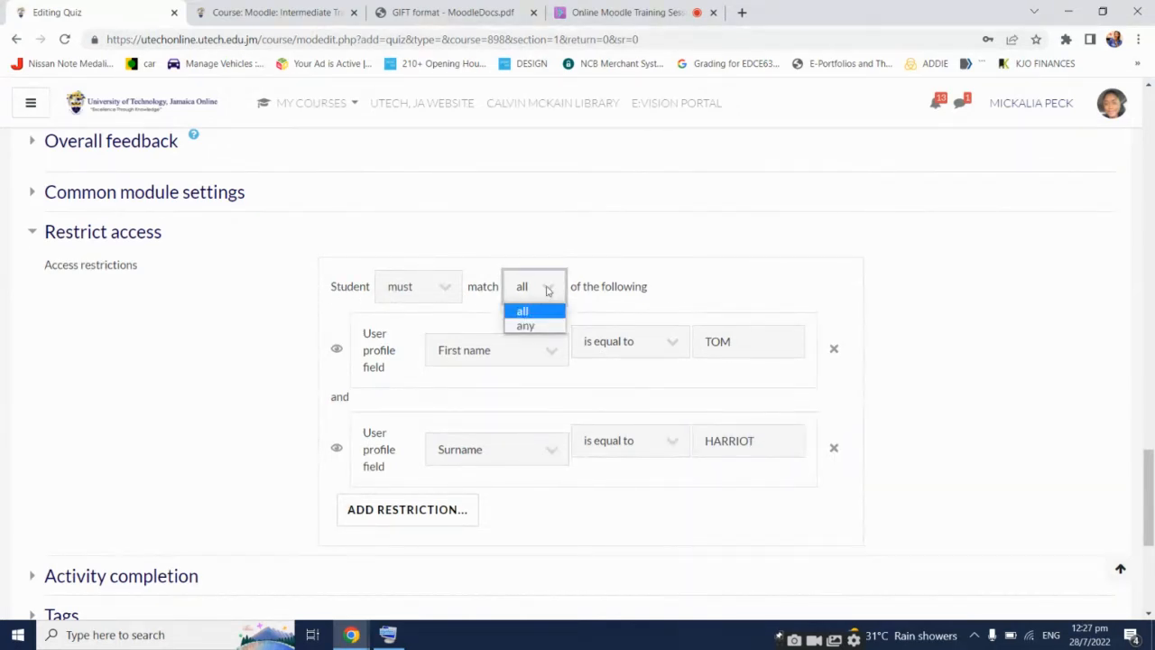
pyautogui.click(547, 288)
pyautogui.click(882, 292)
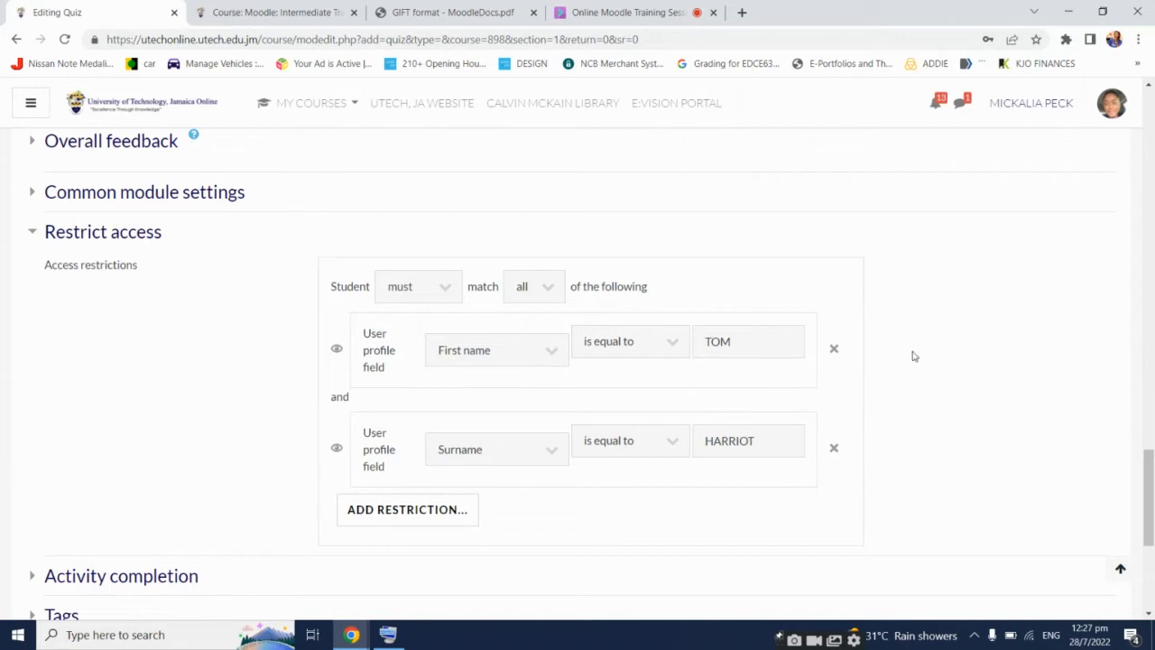
# Review the quiz settings form and save it with Save and Display
pyautogui.scroll(20, 913, 356)
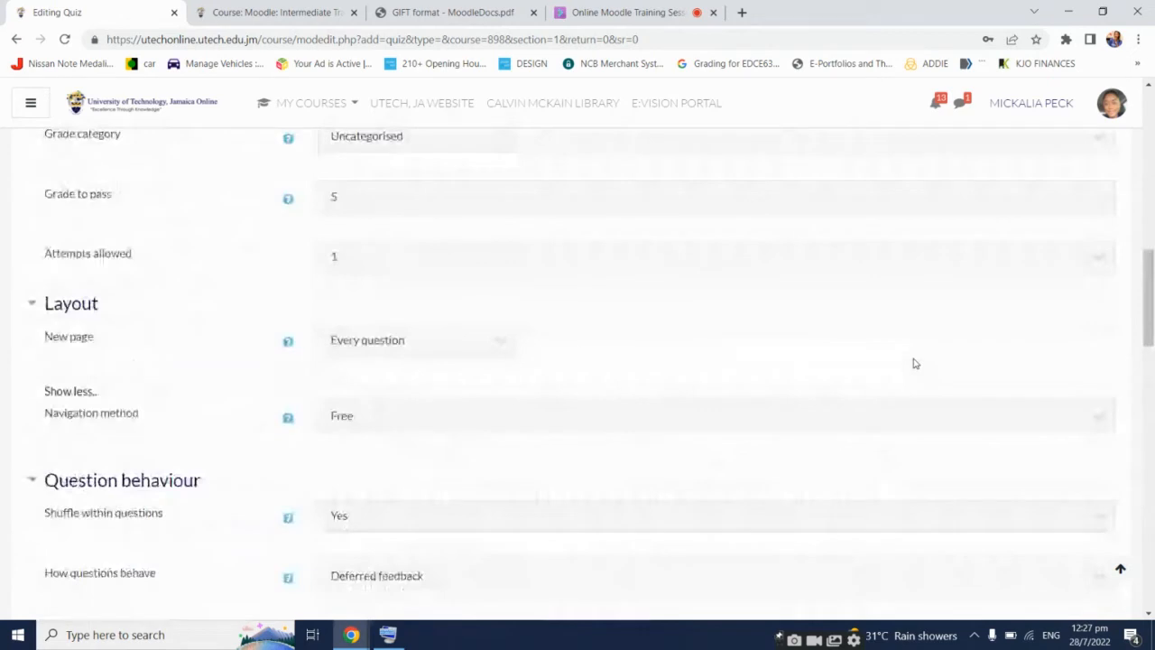
pyautogui.scroll(5, 913, 359)
pyautogui.scroll(-5, 914, 359)
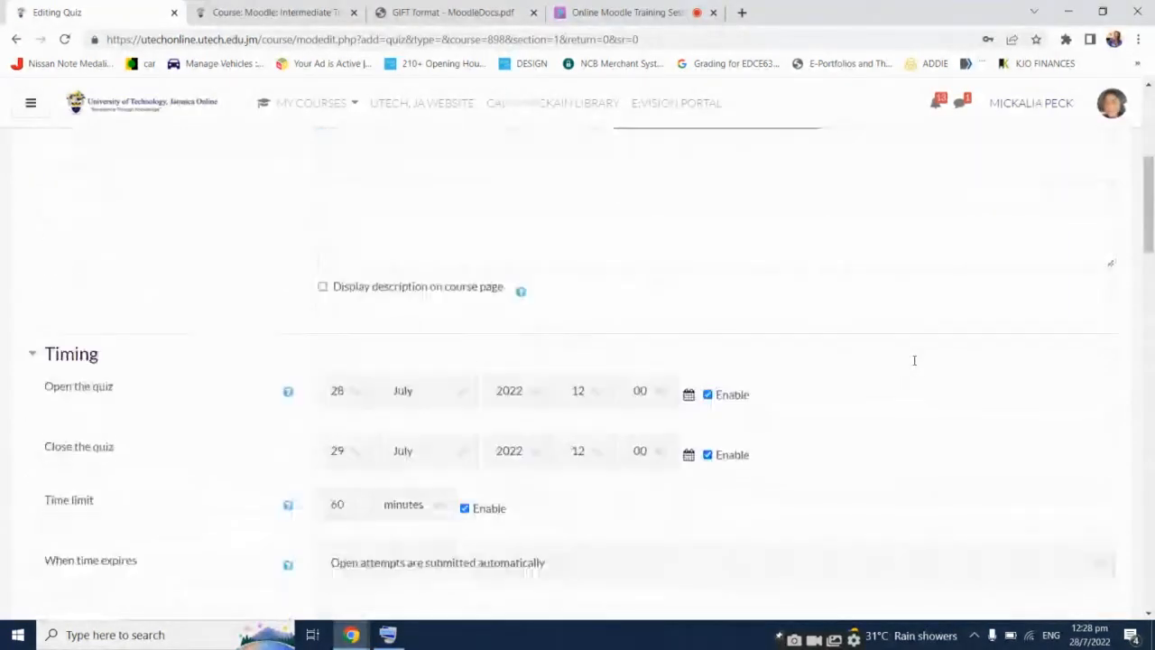
pyautogui.scroll(-12, 914, 359)
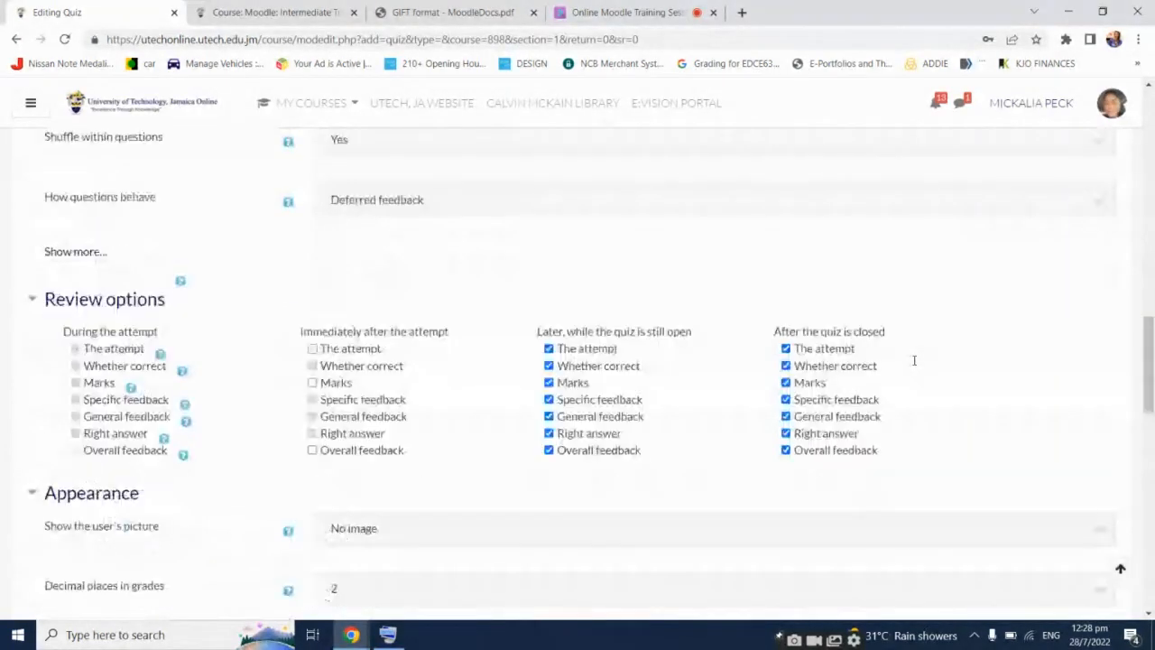
pyautogui.scroll(-10, 914, 360)
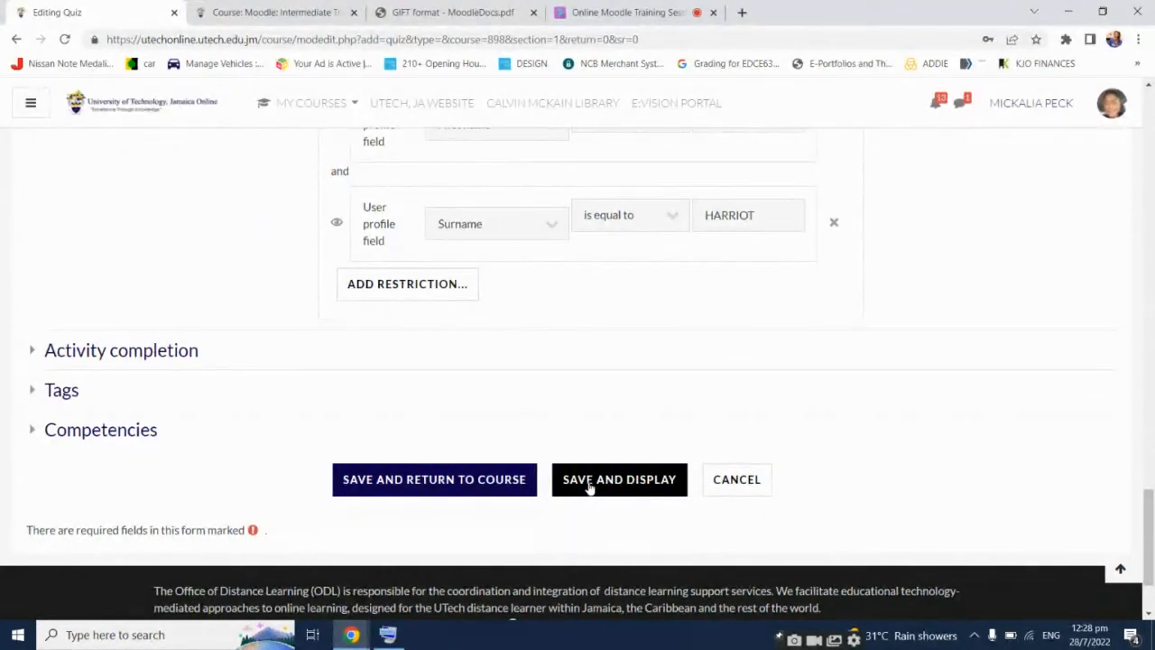
pyautogui.click(588, 485)
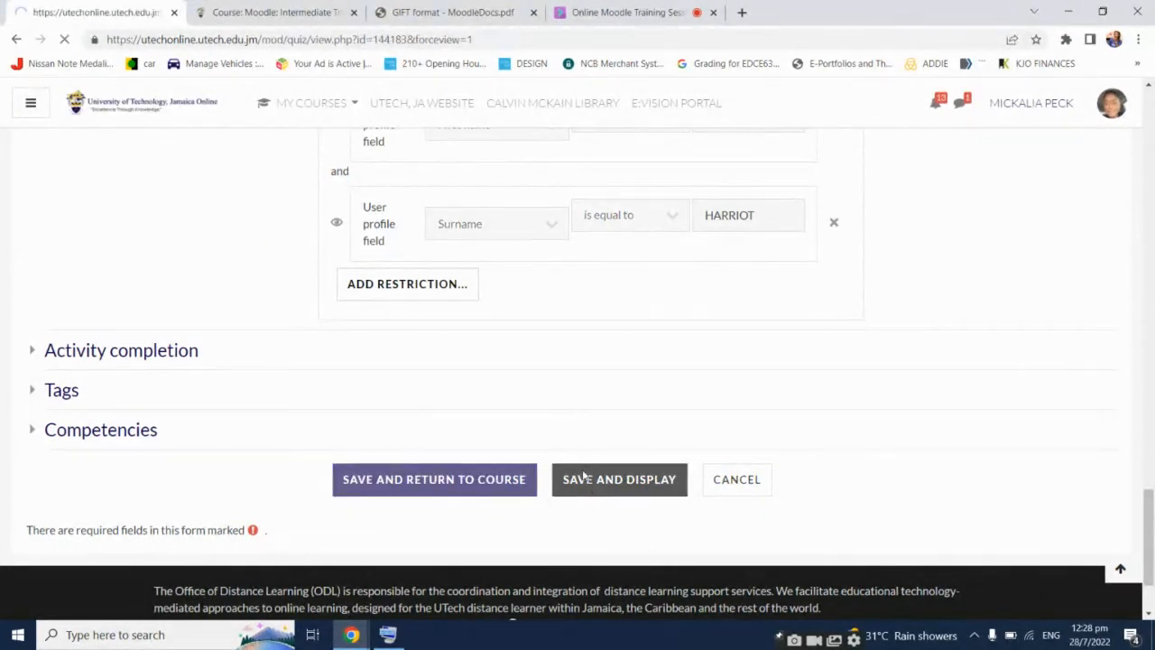
# Check the Demo Quiz summary and go to Edit Quiz to add questions
pyautogui.scroll(-2, 907, 397)
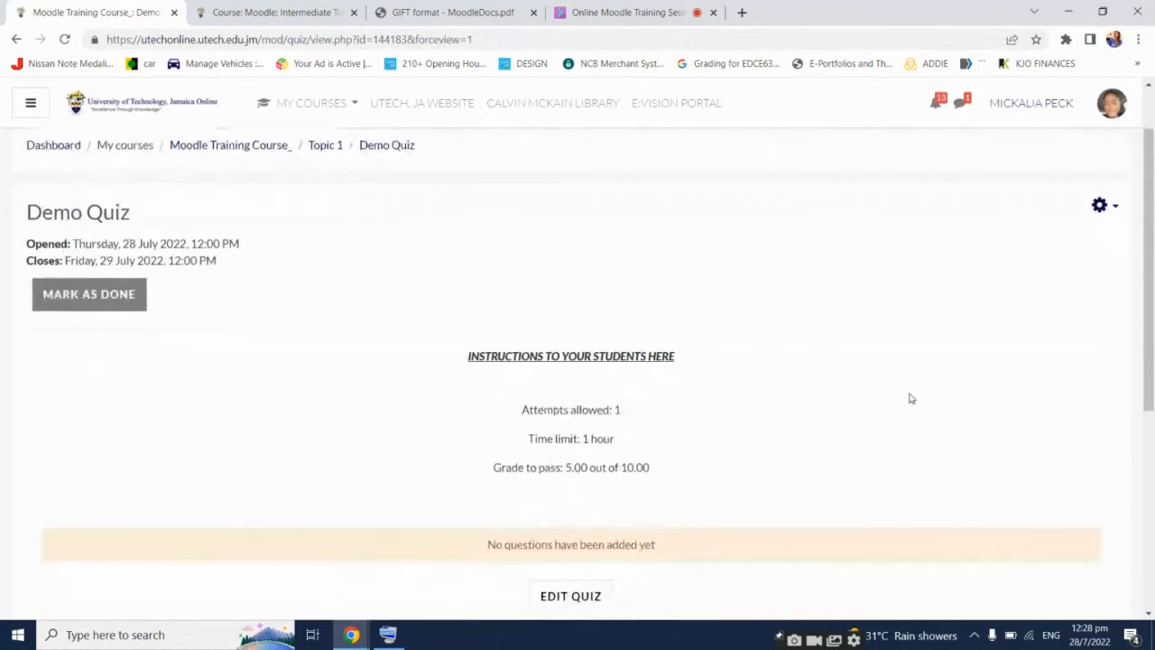
pyautogui.scroll(1, 910, 398)
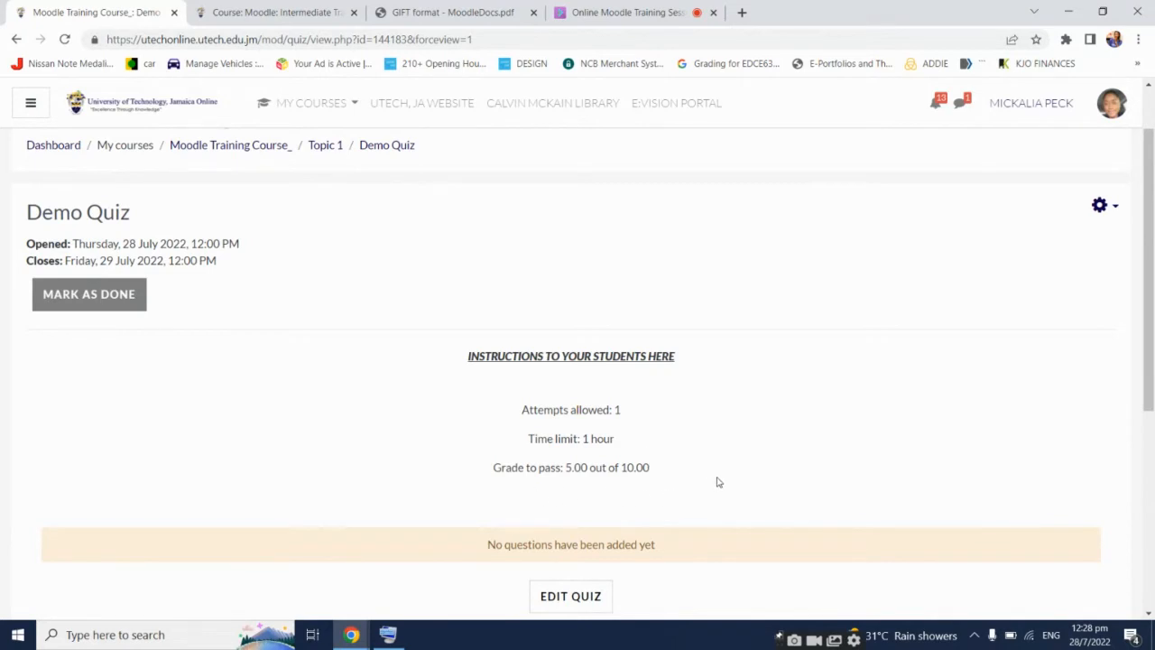
pyautogui.scroll(-3, 718, 481)
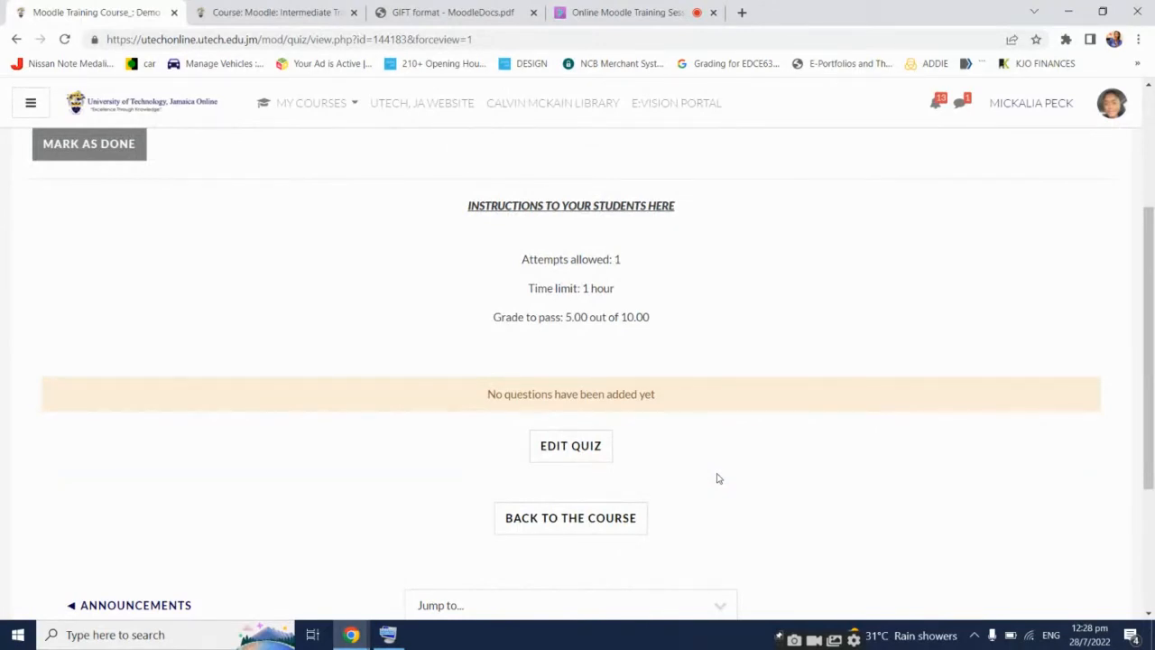
pyautogui.click(574, 444)
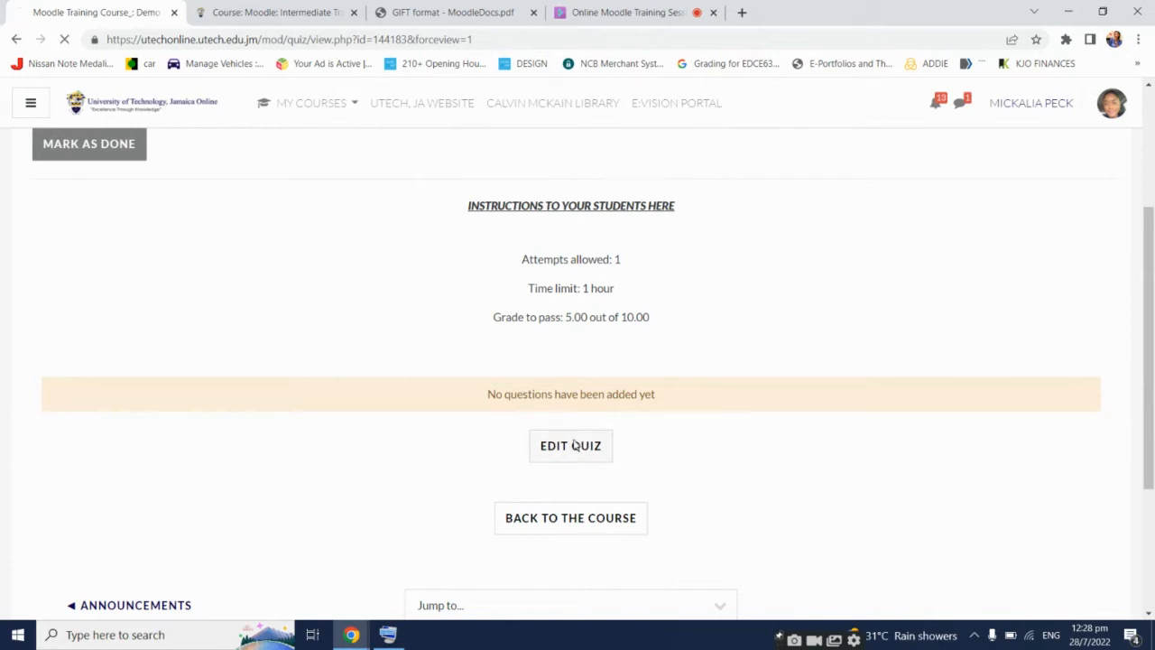
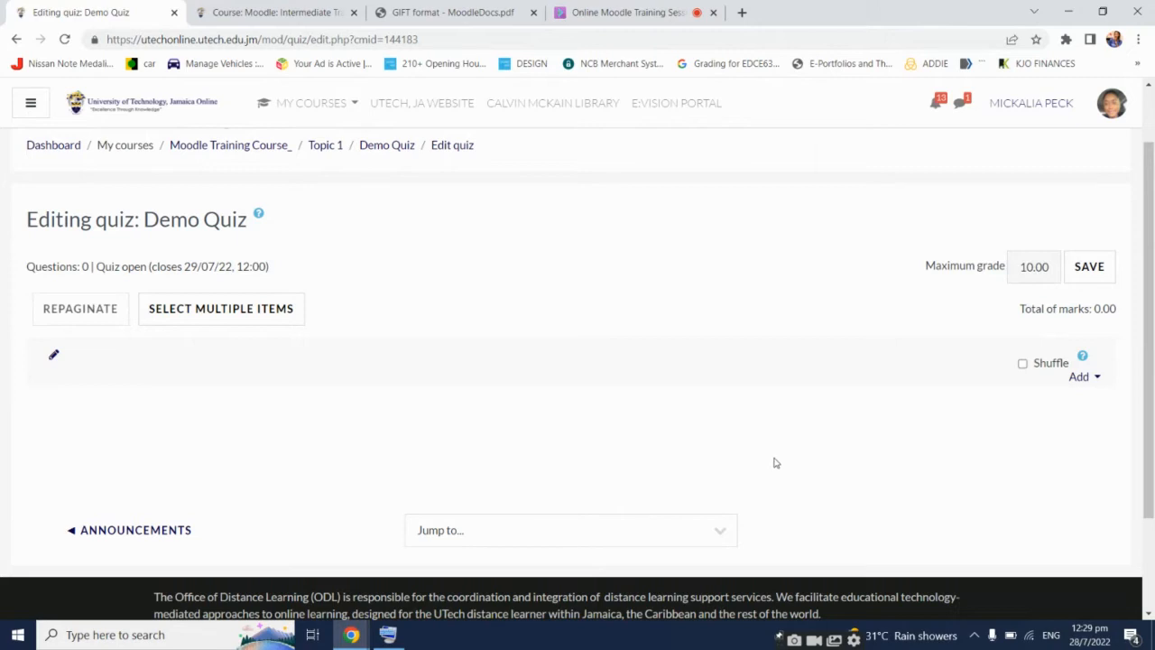
# Choose Add > a new question in the Demo Quiz and pick the Essay question type
pyautogui.click(1082, 378)
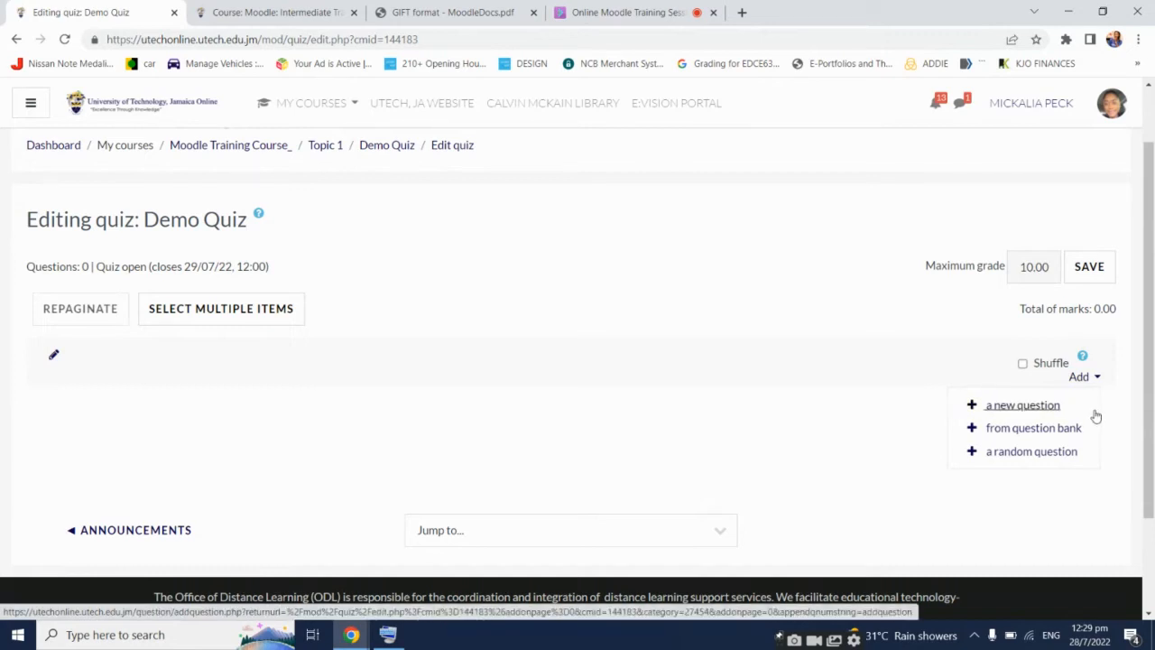
pyautogui.click(1051, 407)
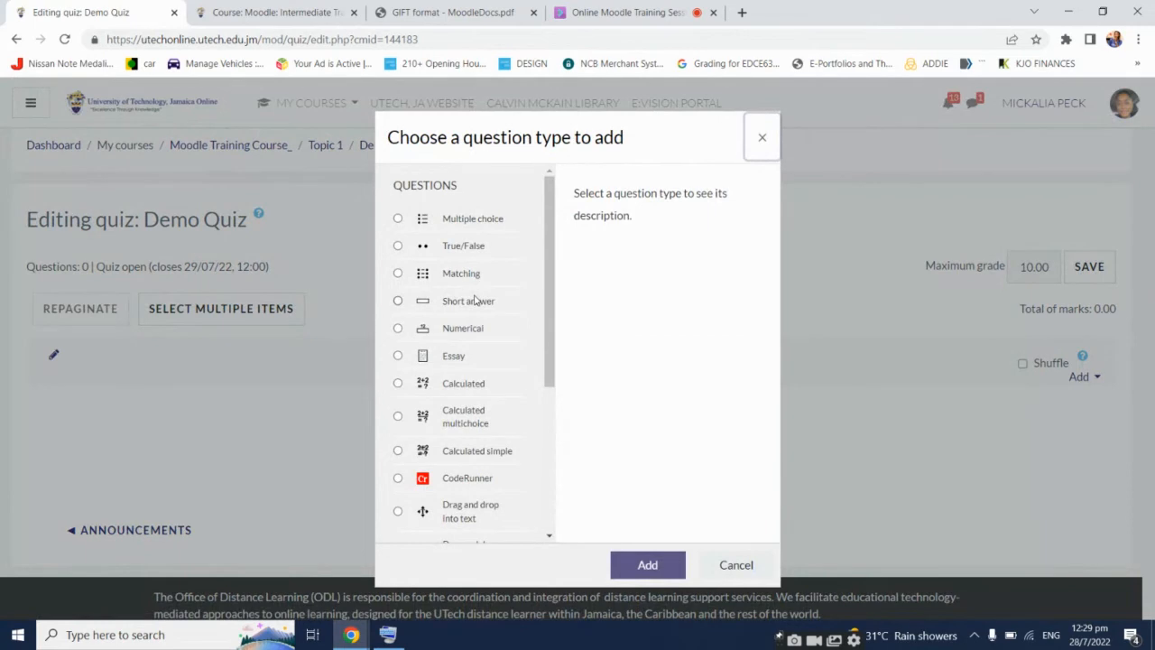
pyautogui.scroll(-5, 512, 388)
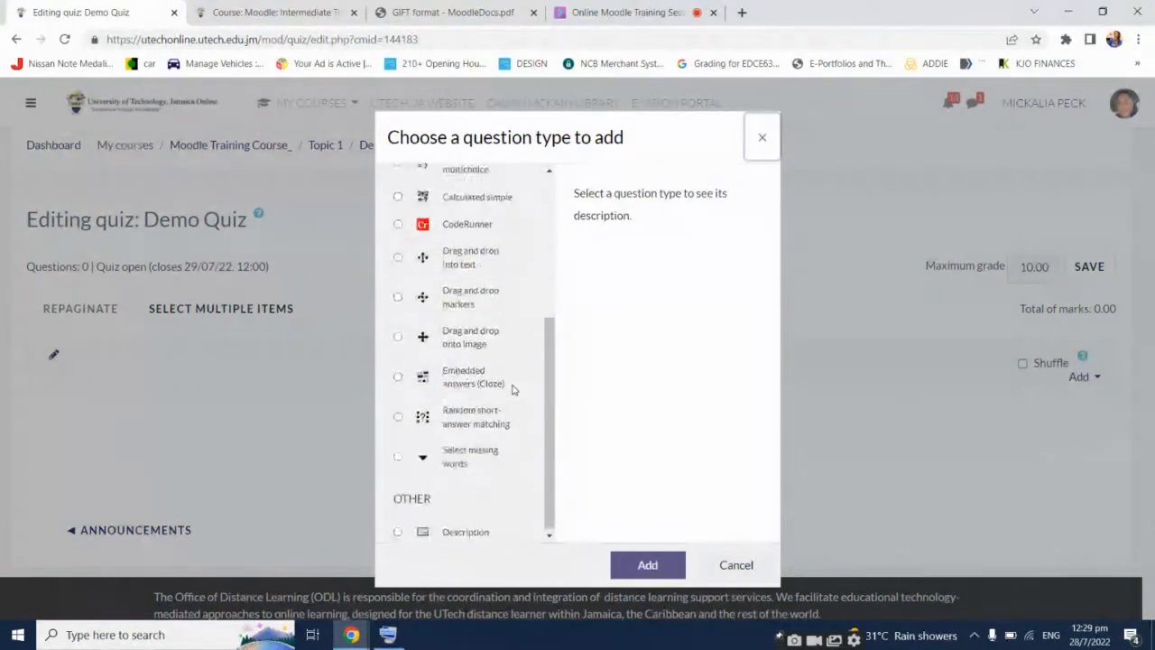
pyautogui.scroll(5, 513, 388)
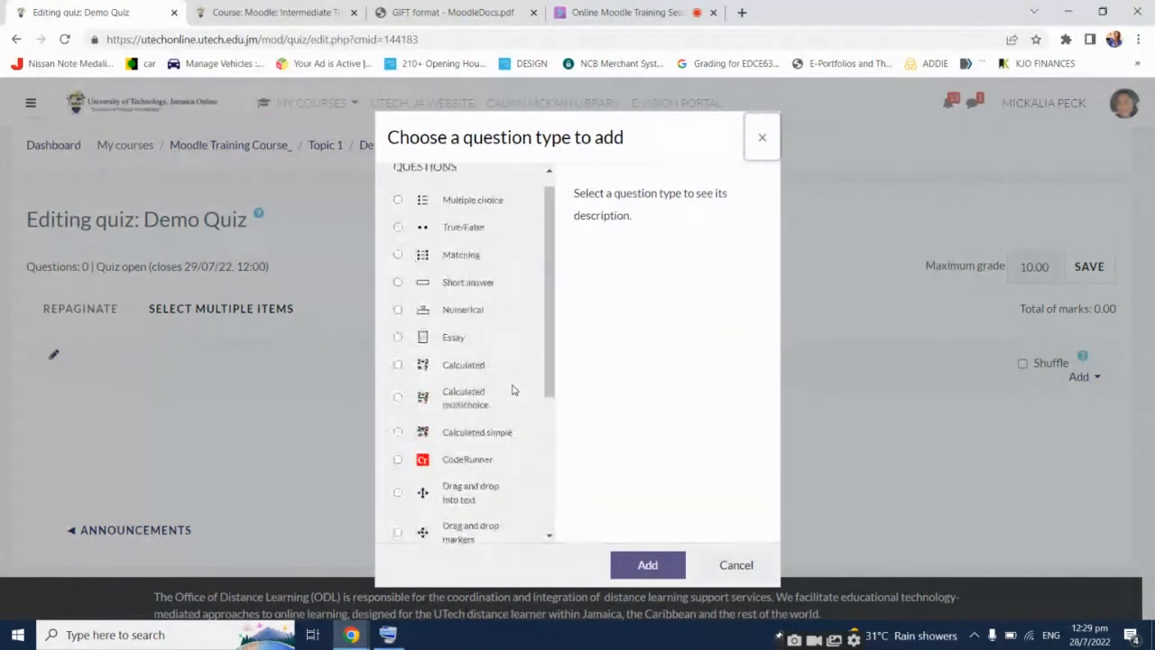
pyautogui.scroll(1, 512, 390)
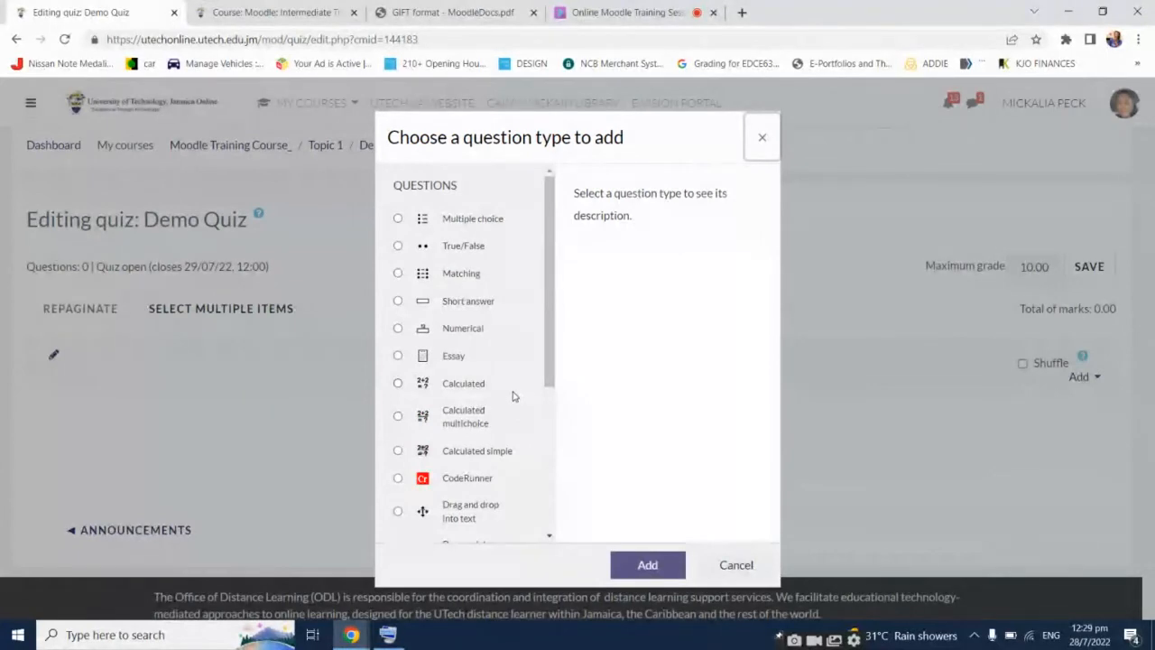
pyautogui.doubleClick(456, 357)
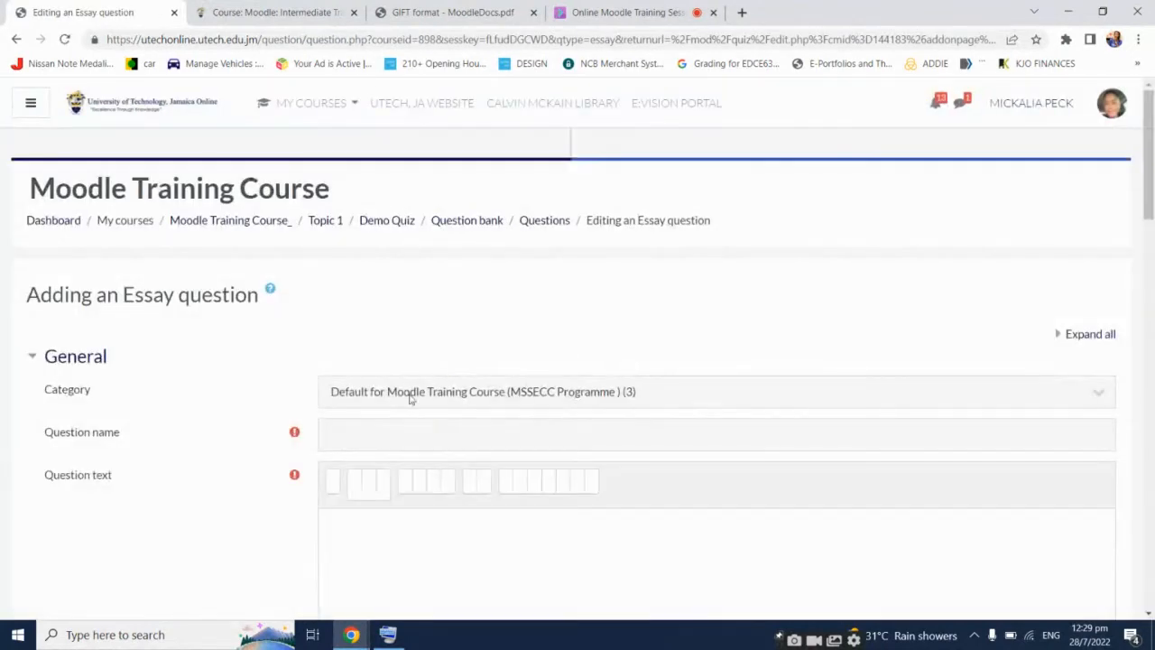
# Name the essay 'Question 1' with text 'What is Moodle?', using the On-Screen Keyboard for the '?'
pyautogui.scroll(-1, 244, 454)
pyautogui.click(408, 355)
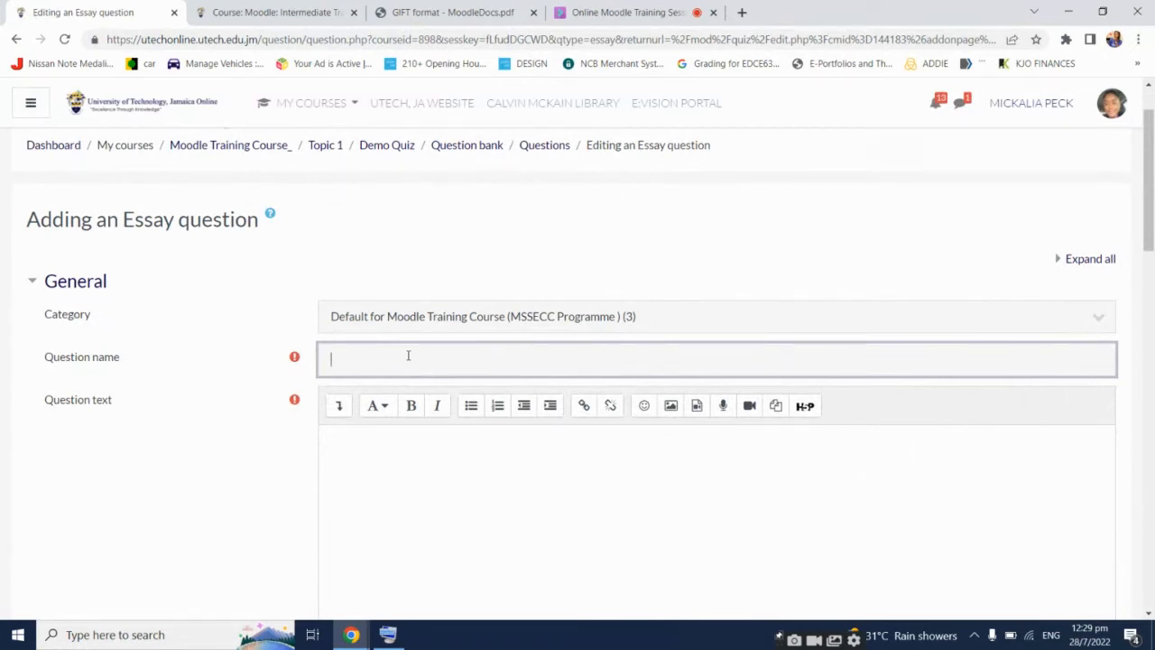
pyautogui.write('Question 1')
pyautogui.click(430, 455)
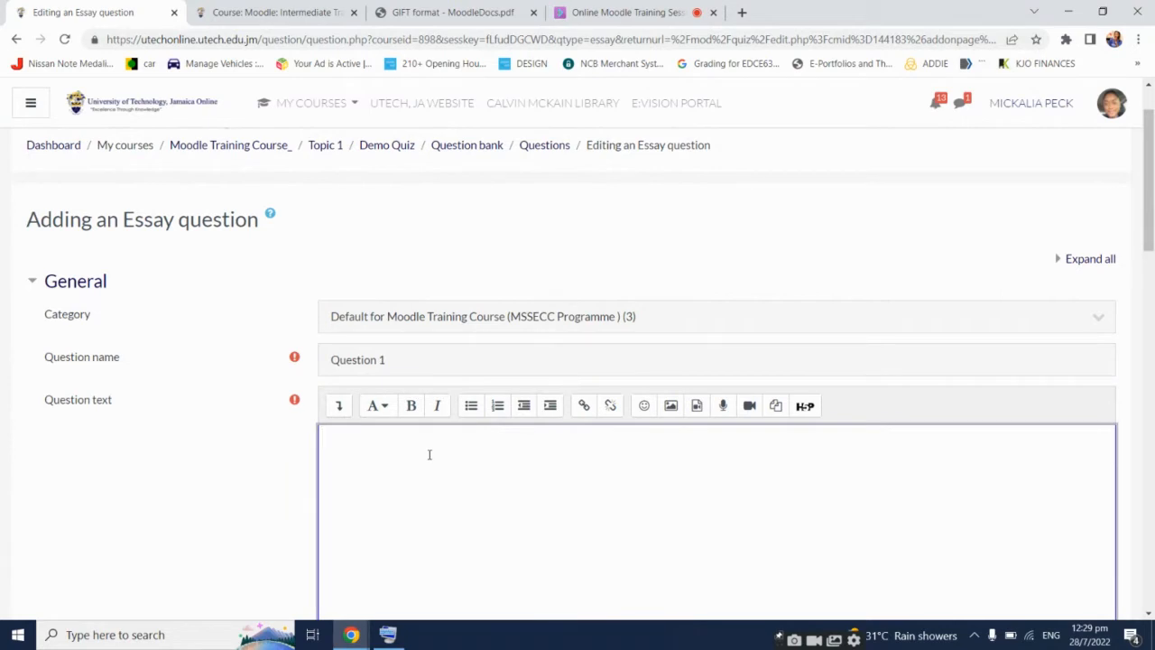
pyautogui.write('What is Moodle')
pyautogui.click(387, 634)
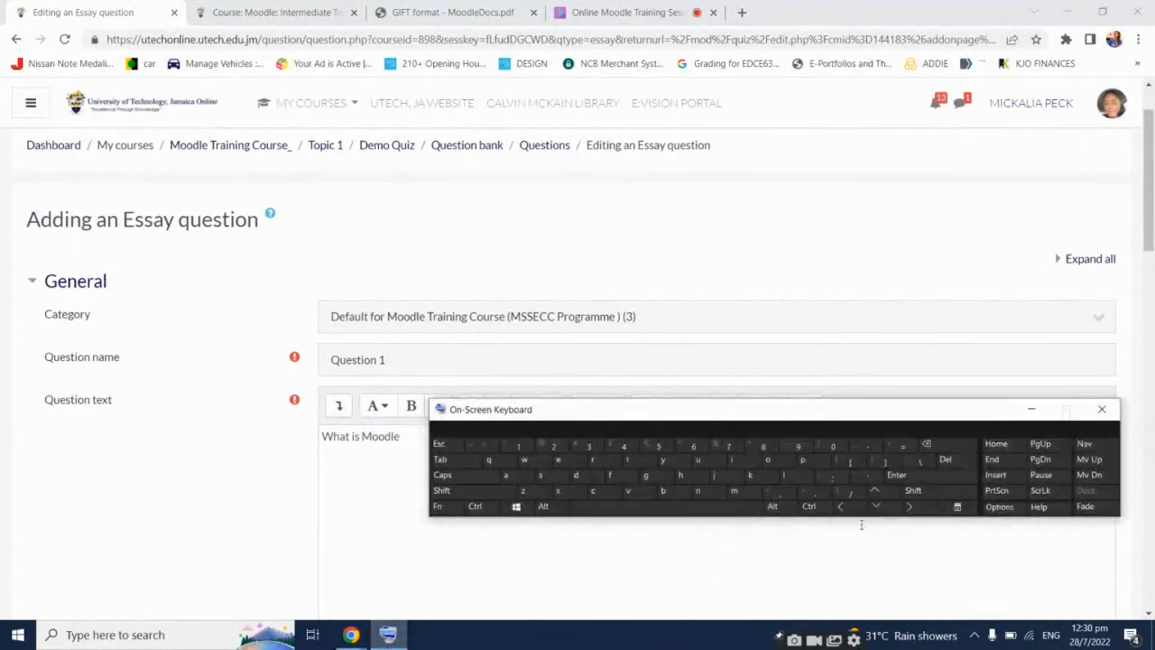
pyautogui.click(861, 525)
pyautogui.keyDown('shift'); pyautogui.click(850, 490); pyautogui.keyUp('shift')
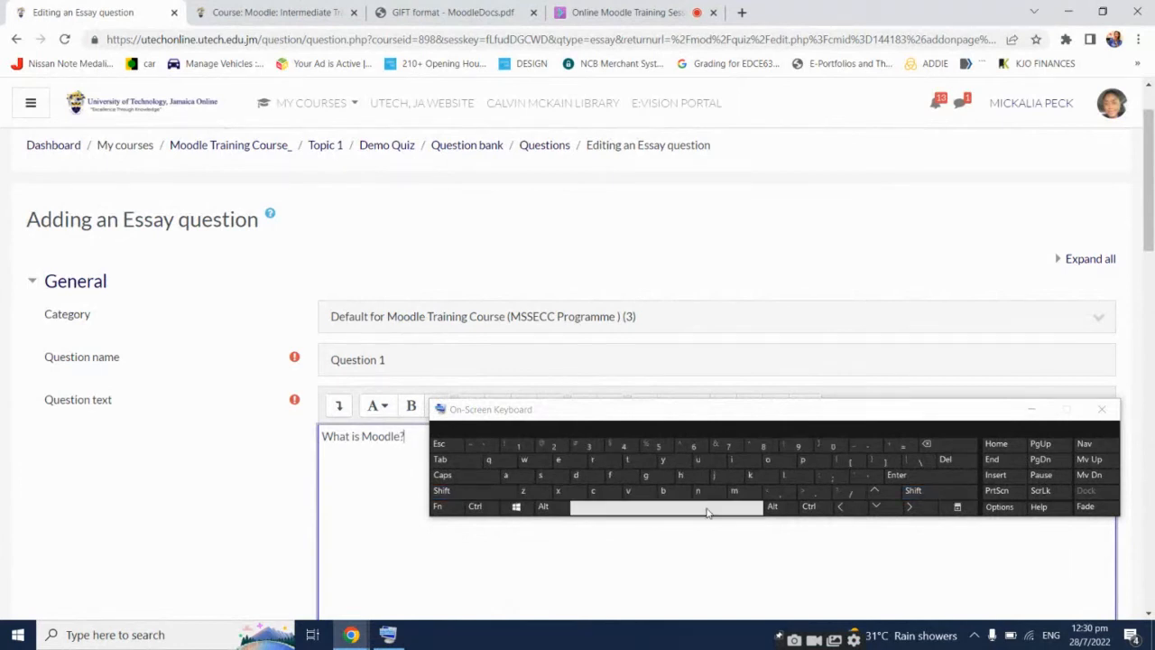
pyautogui.click(1031, 408)
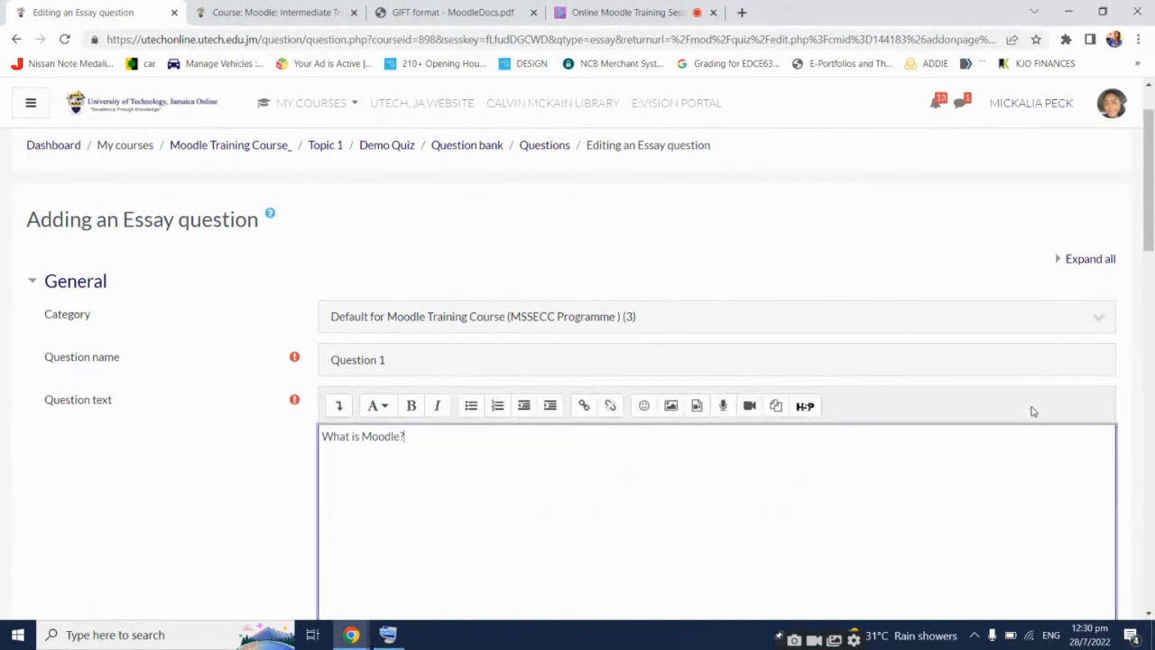
pyautogui.scroll(-1, 558, 527)
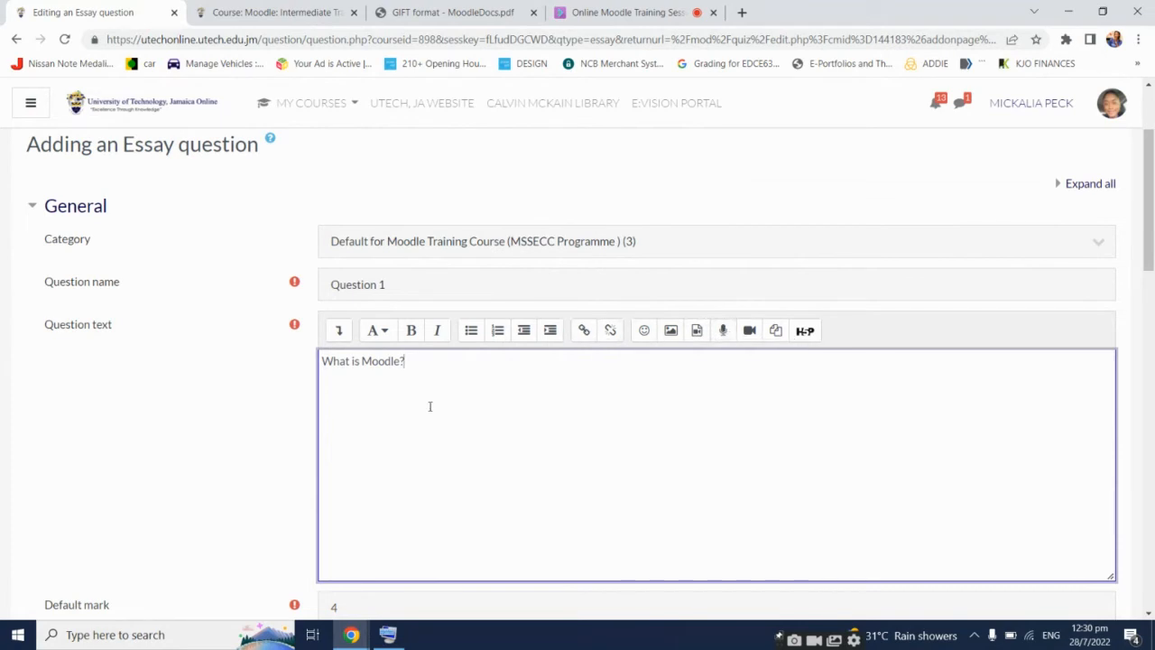
# Change the essay's default mark from 4 to 3
pyautogui.scroll(-3, 150, 425)
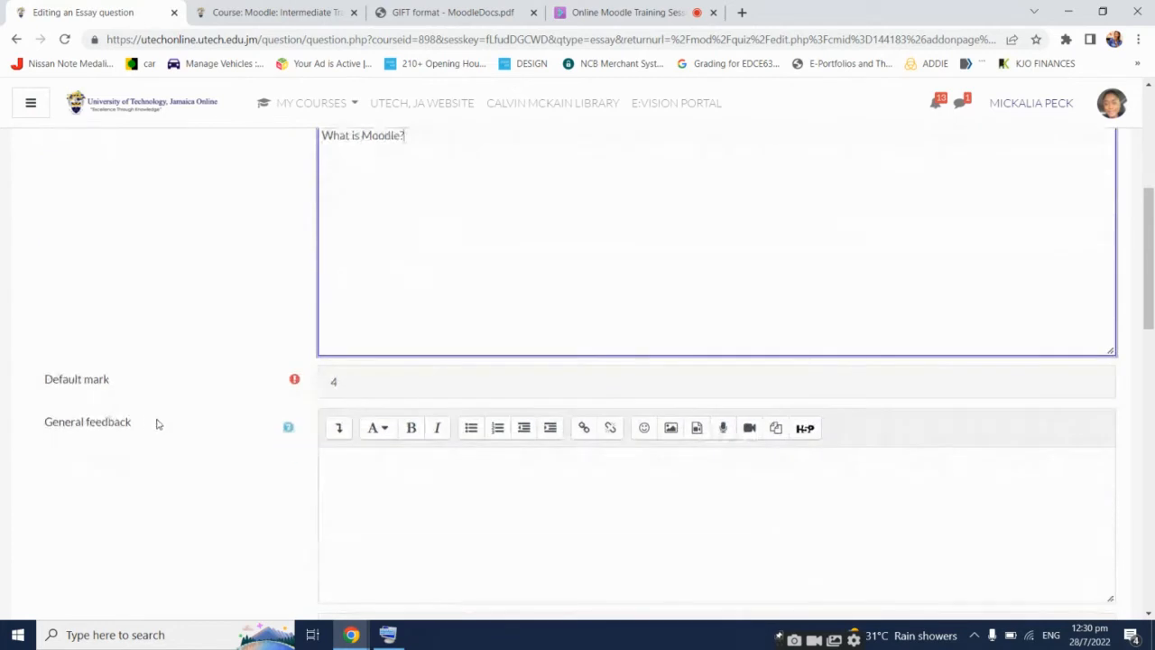
pyautogui.moveTo(375, 381); pyautogui.dragTo(333, 381)
pyautogui.scroll(2, 180, 475)
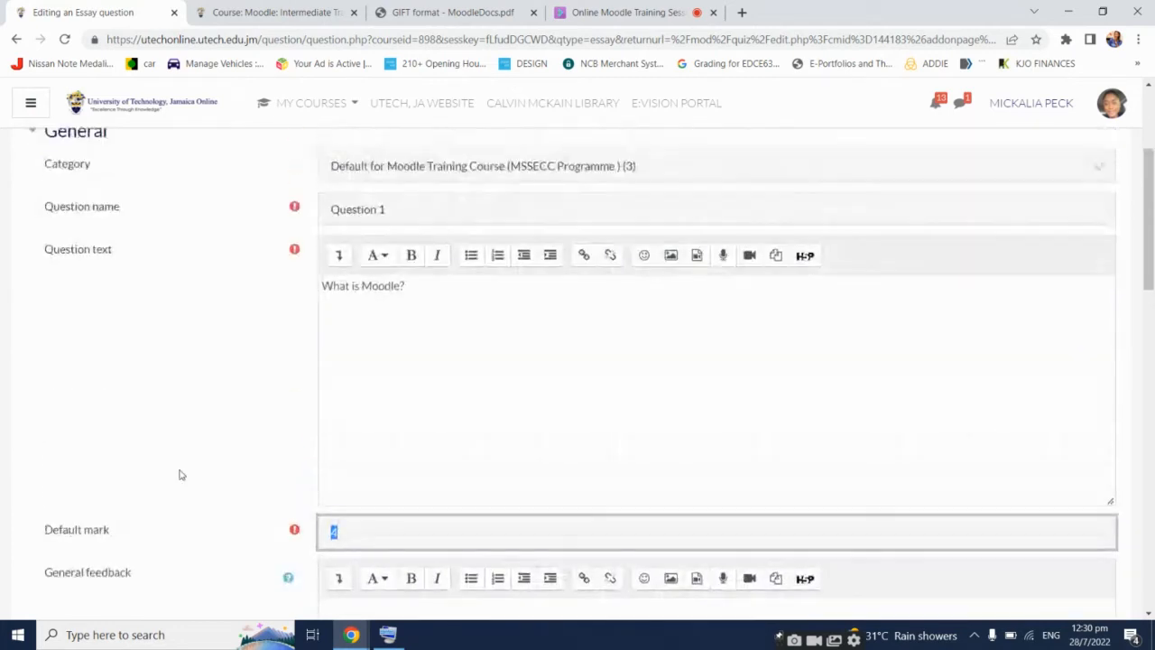
pyautogui.scroll(-2, 180, 474)
pyautogui.scroll(1, 180, 474)
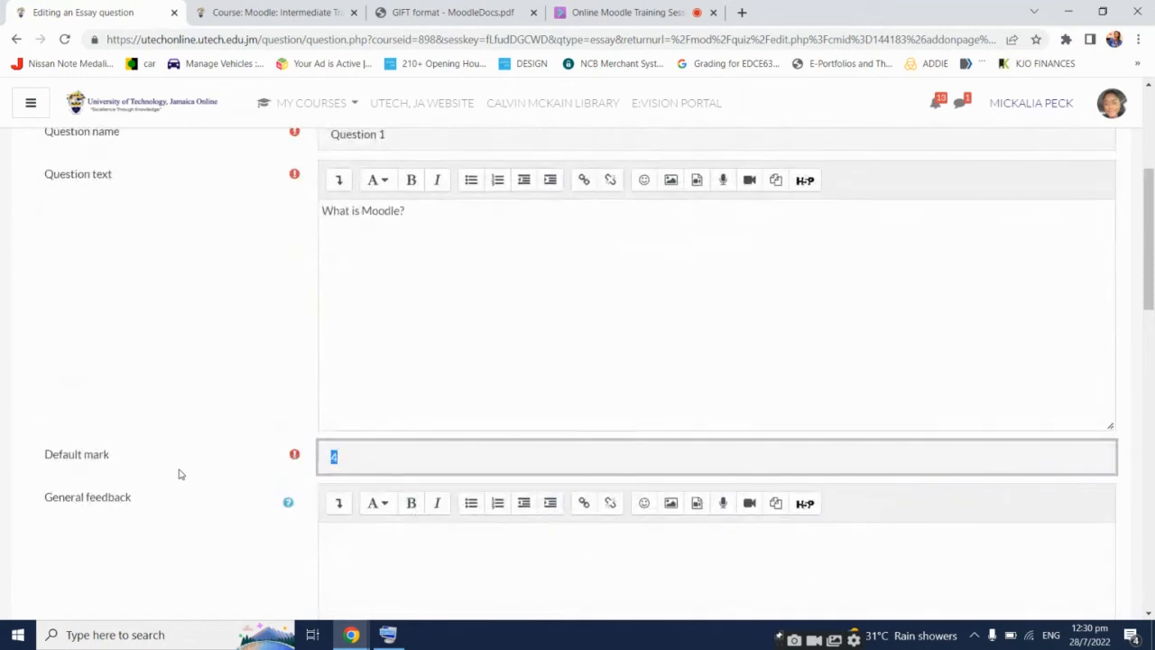
pyautogui.write('3')
pyautogui.scroll(-2, 262, 422)
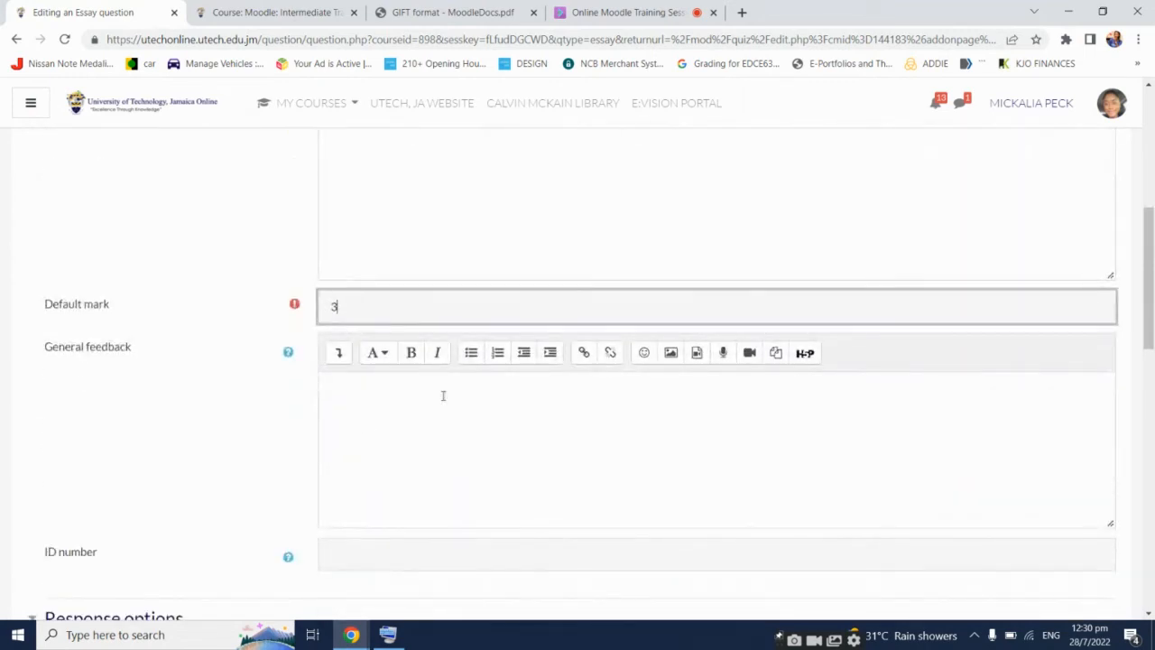
# Look through the Response format options, leaving HTML editor unchanged
pyautogui.click(490, 389)
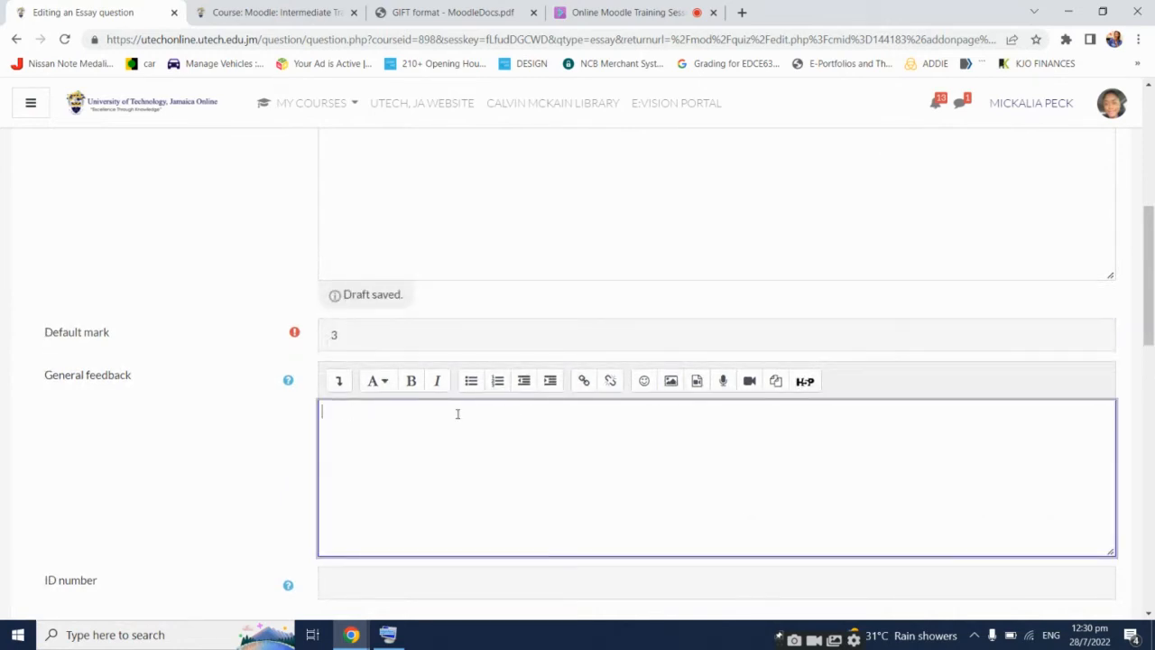
pyautogui.scroll(-1, 225, 463)
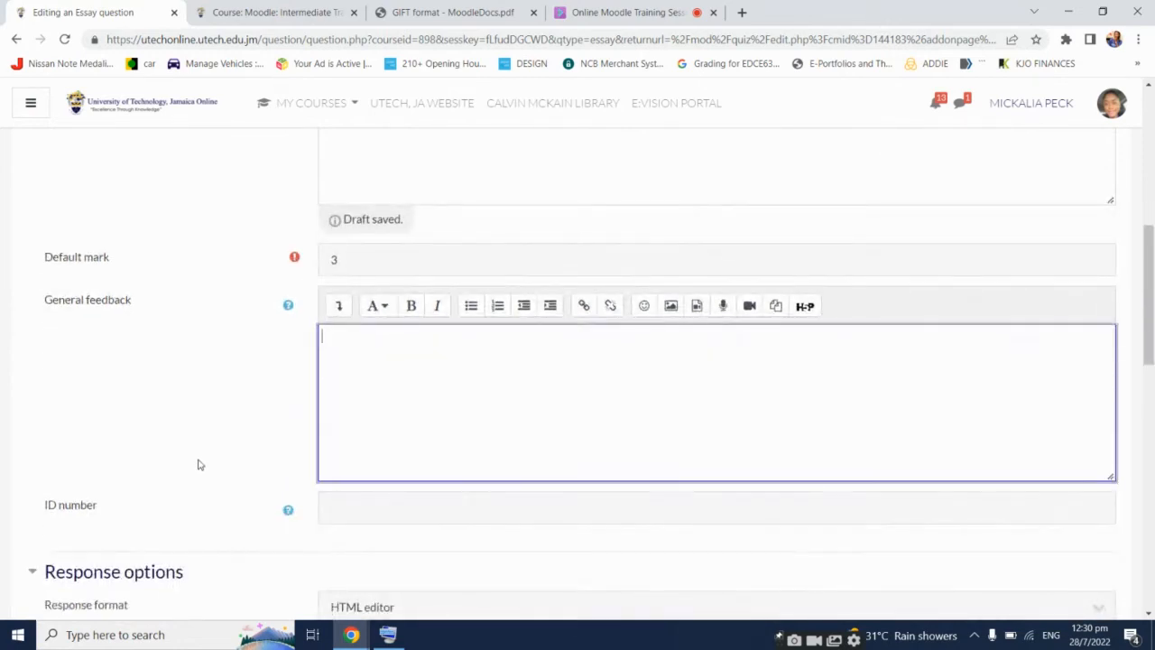
pyautogui.scroll(-4, 200, 465)
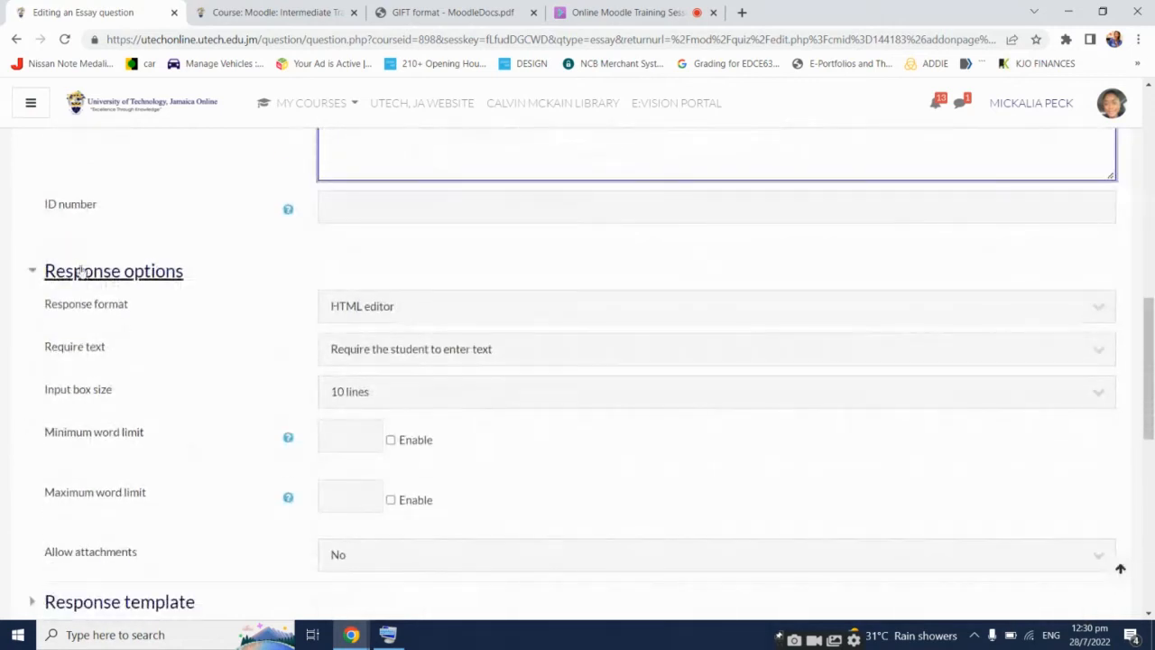
pyautogui.click(574, 315)
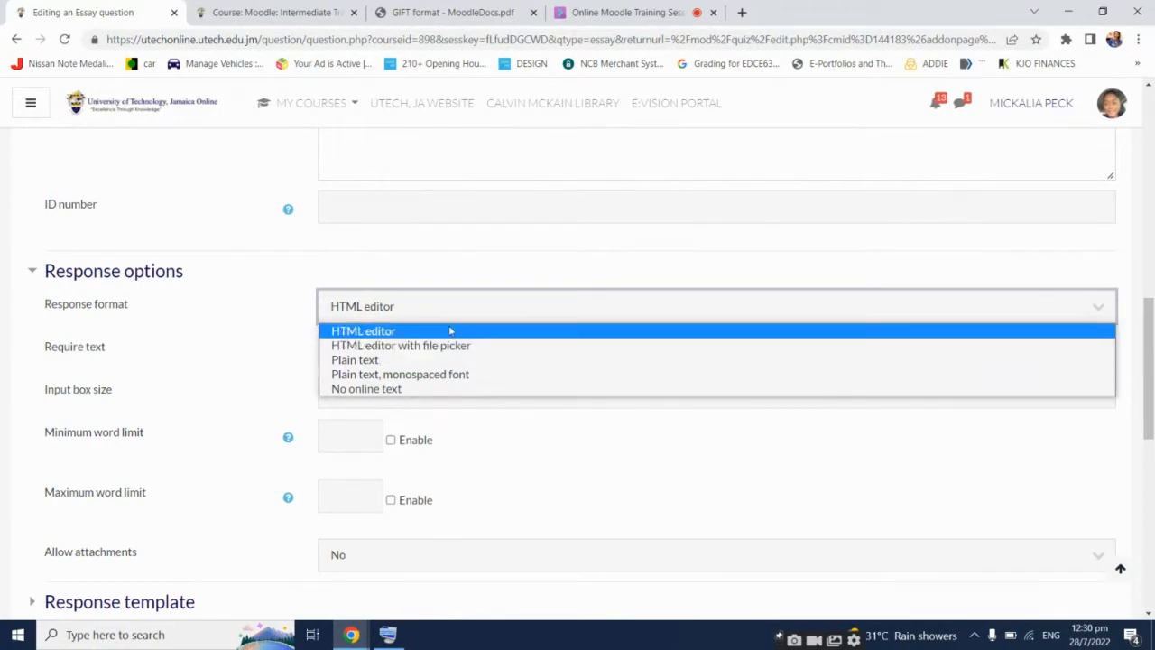
pyautogui.click(271, 214)
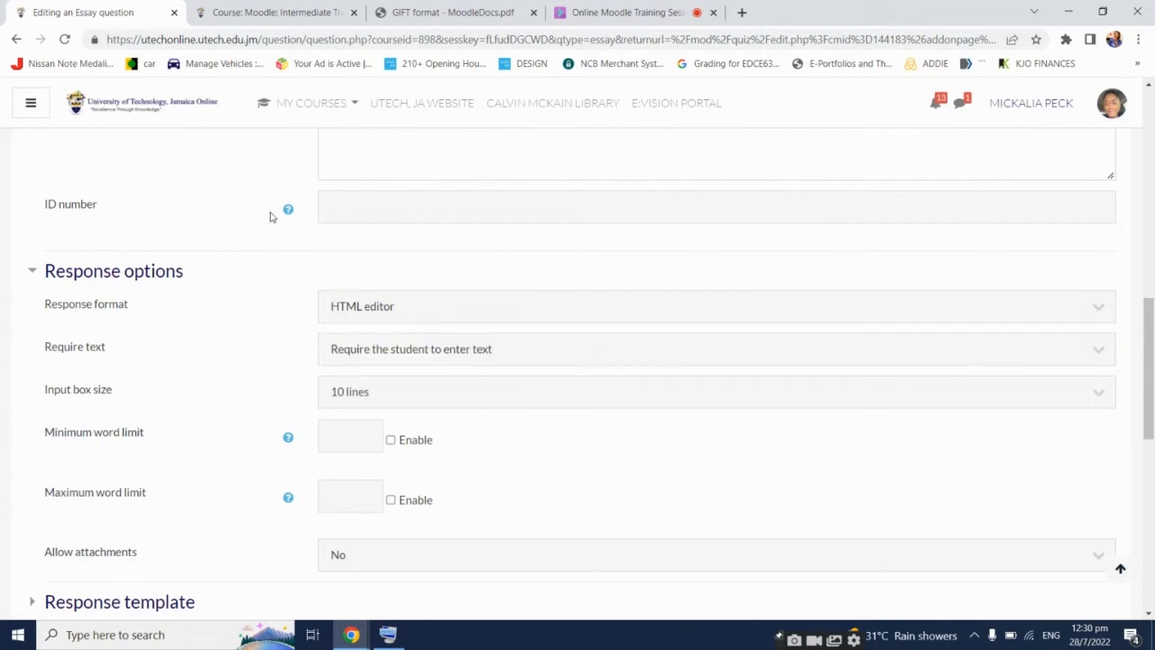
pyautogui.scroll(5, 261, 247)
# Expand the full General feedback toolbar and reopen the Response format list
pyautogui.click(338, 380)
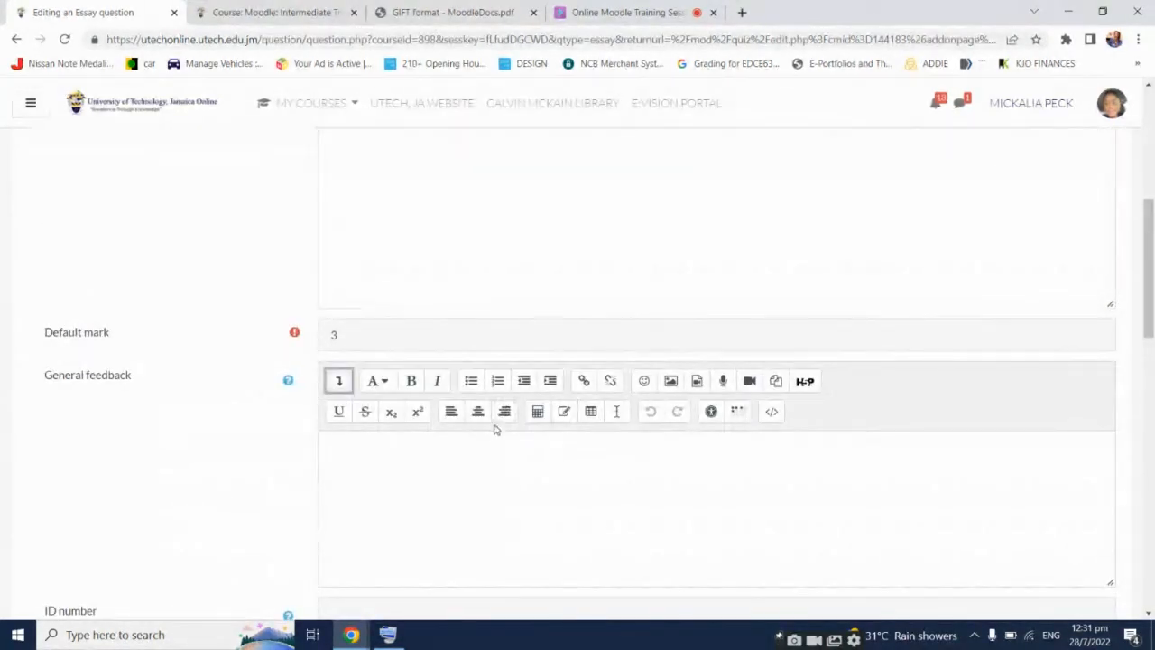
pyautogui.scroll(-1, 289, 412)
pyautogui.scroll(-1, 289, 412)
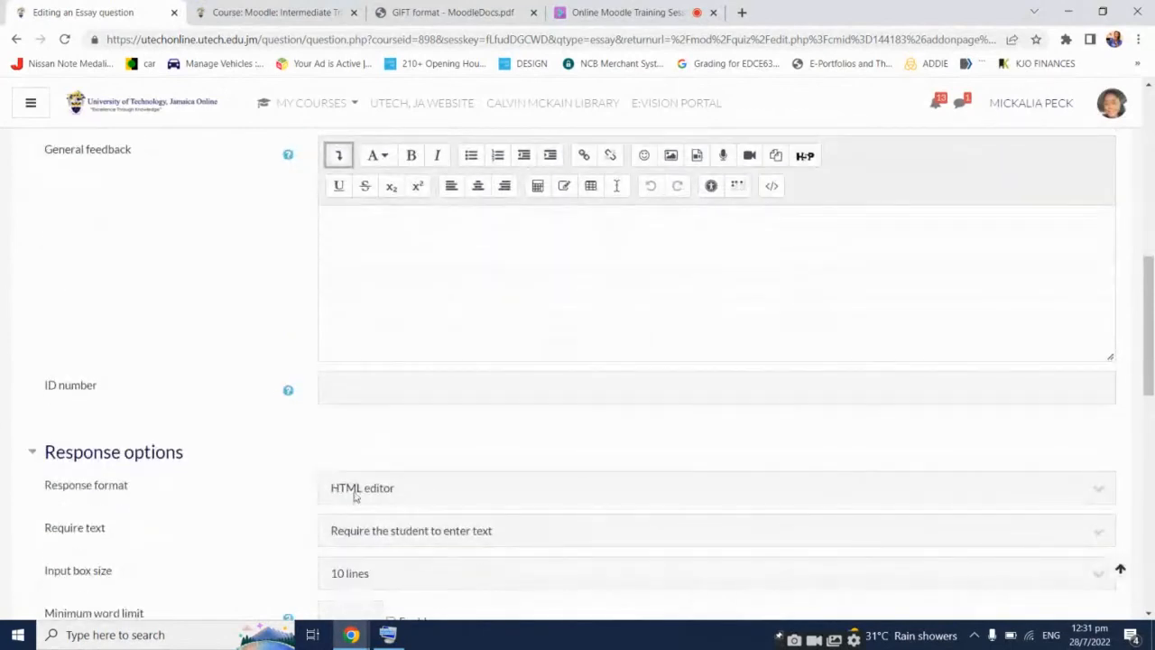
pyautogui.click(353, 490)
pyautogui.click(400, 250)
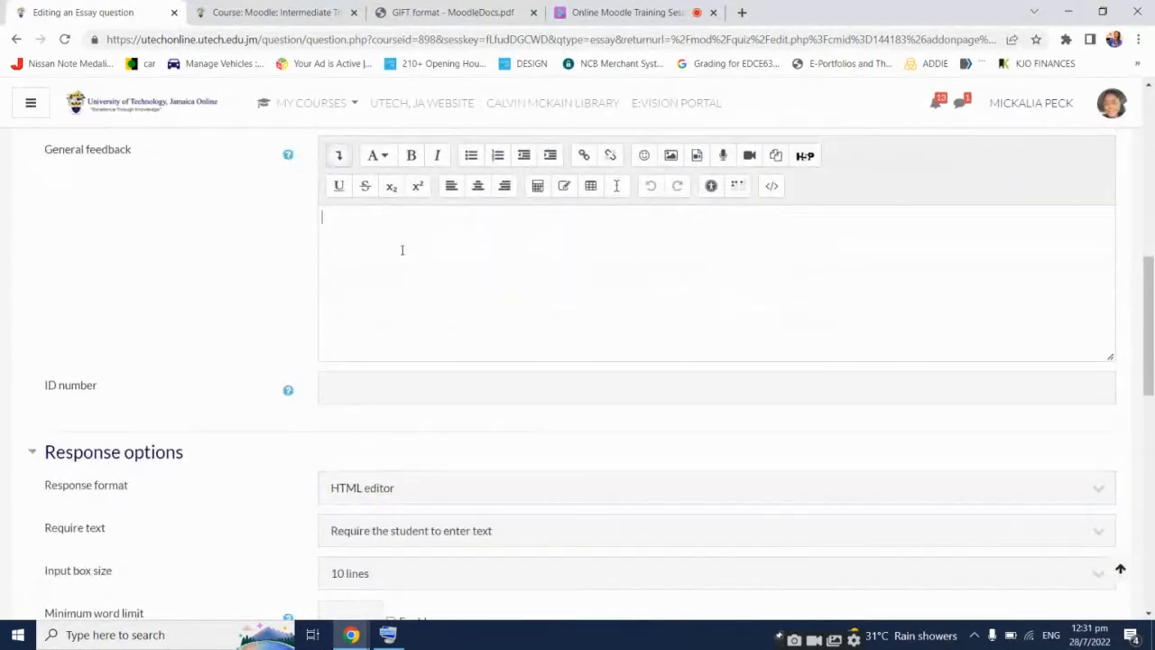
pyautogui.click(400, 250)
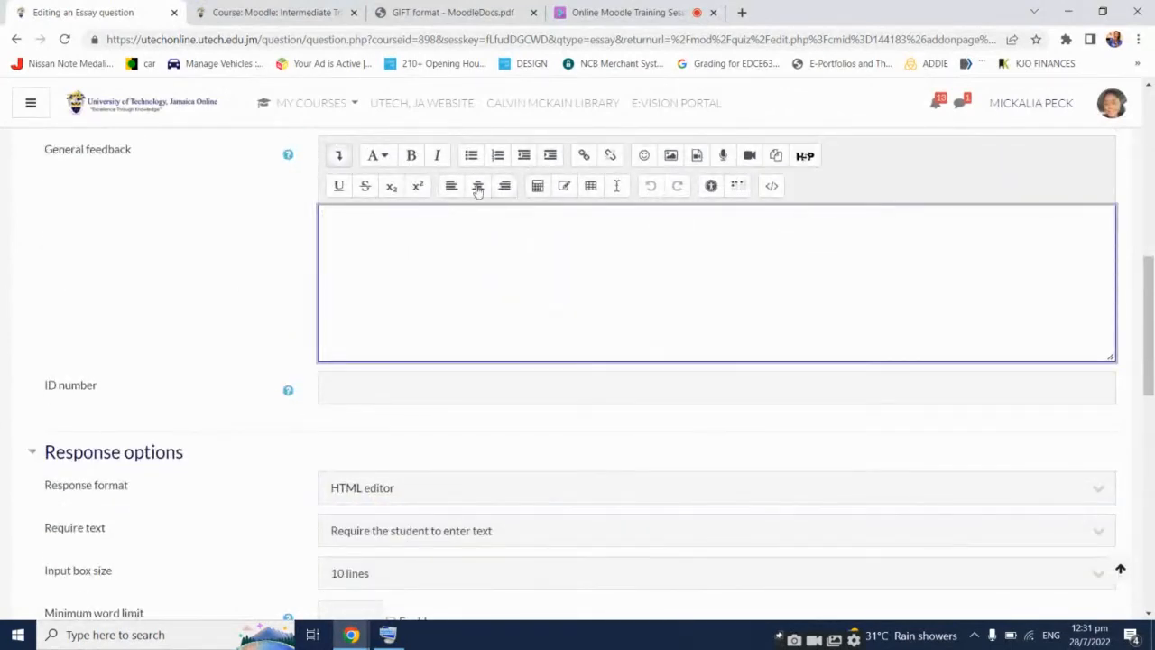
pyautogui.scroll(-1, 271, 378)
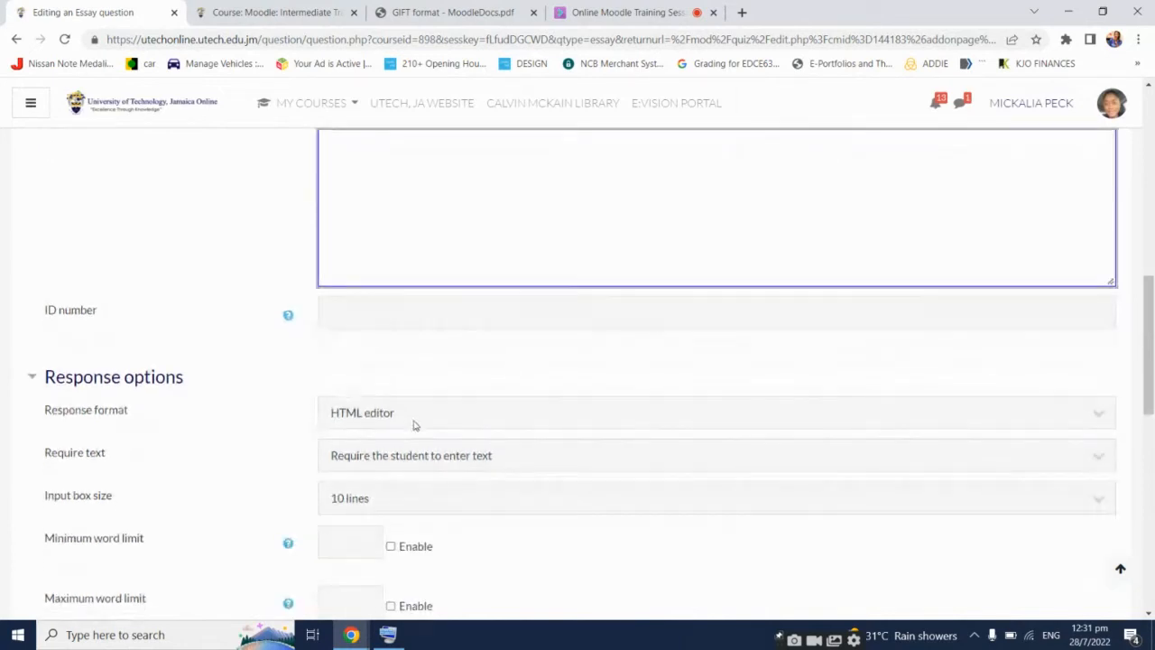
pyautogui.click(414, 421)
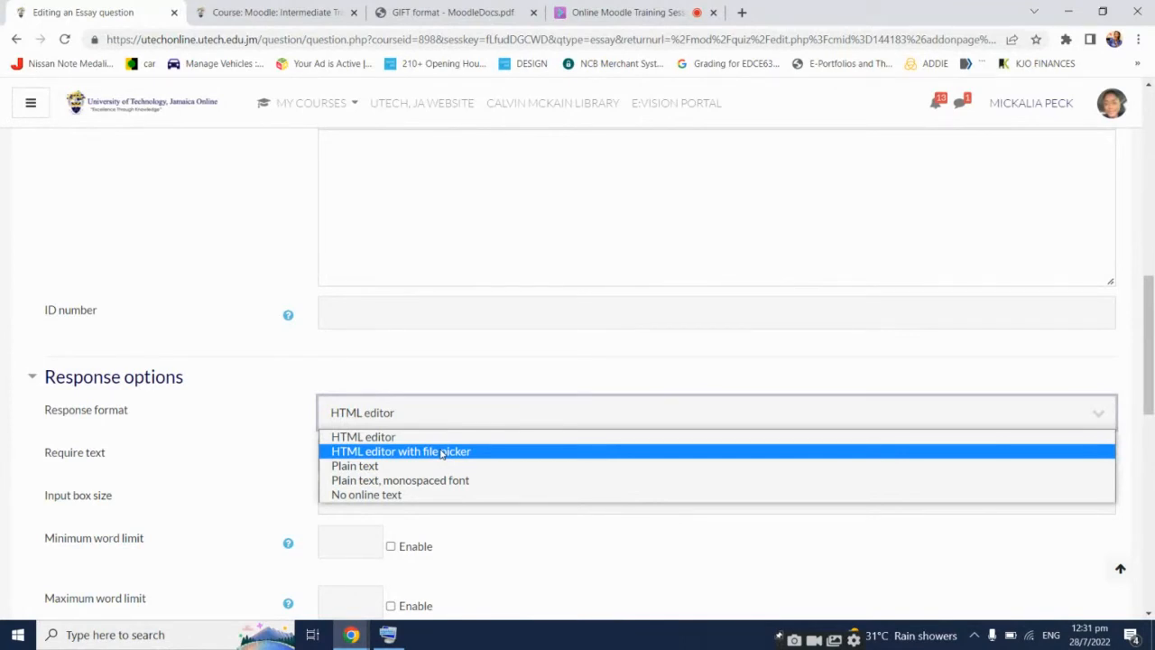
# Set response format to HTML editor with file picker and keep 'Require the student to enter text'
pyautogui.click(442, 451)
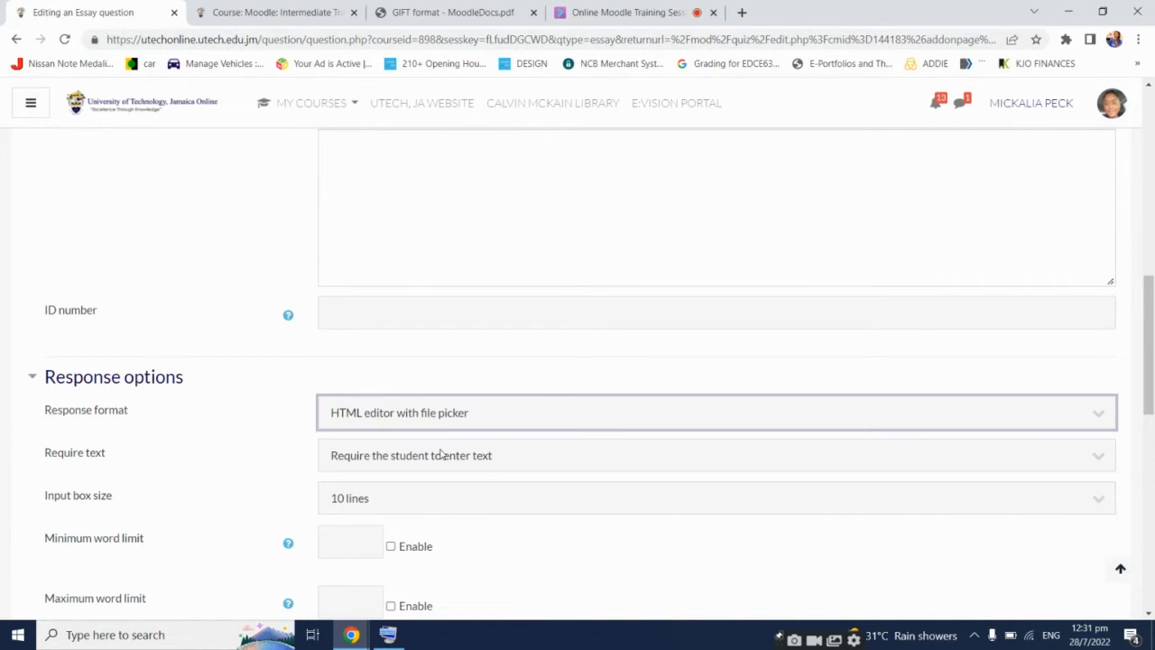
pyautogui.click(218, 377)
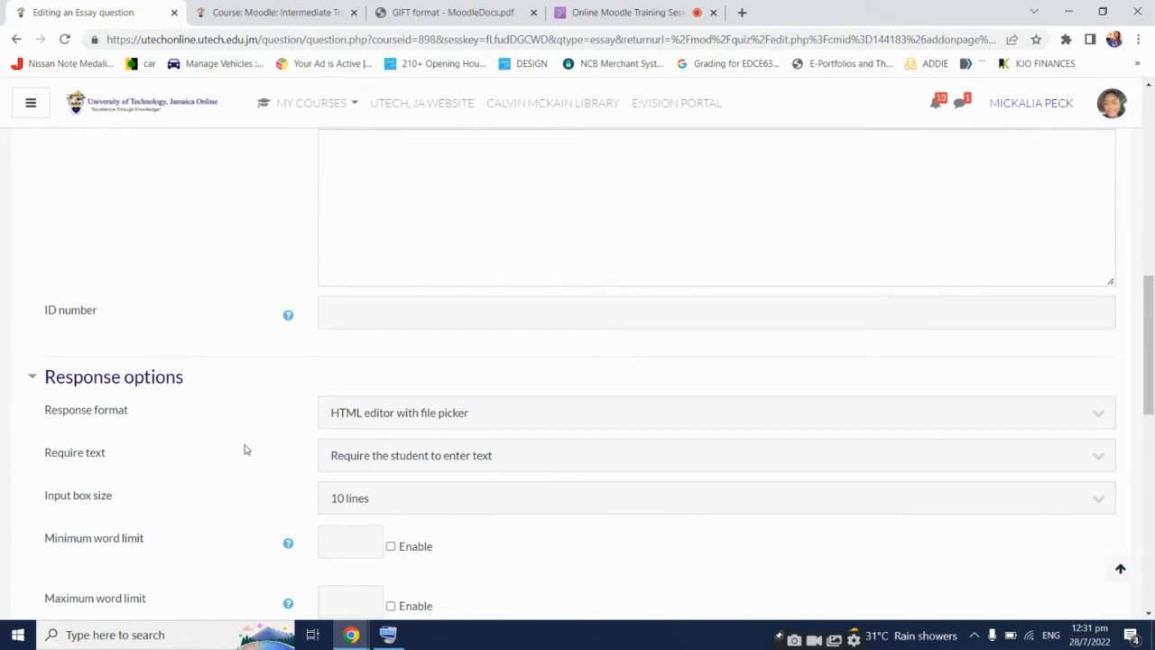
pyautogui.click(582, 455)
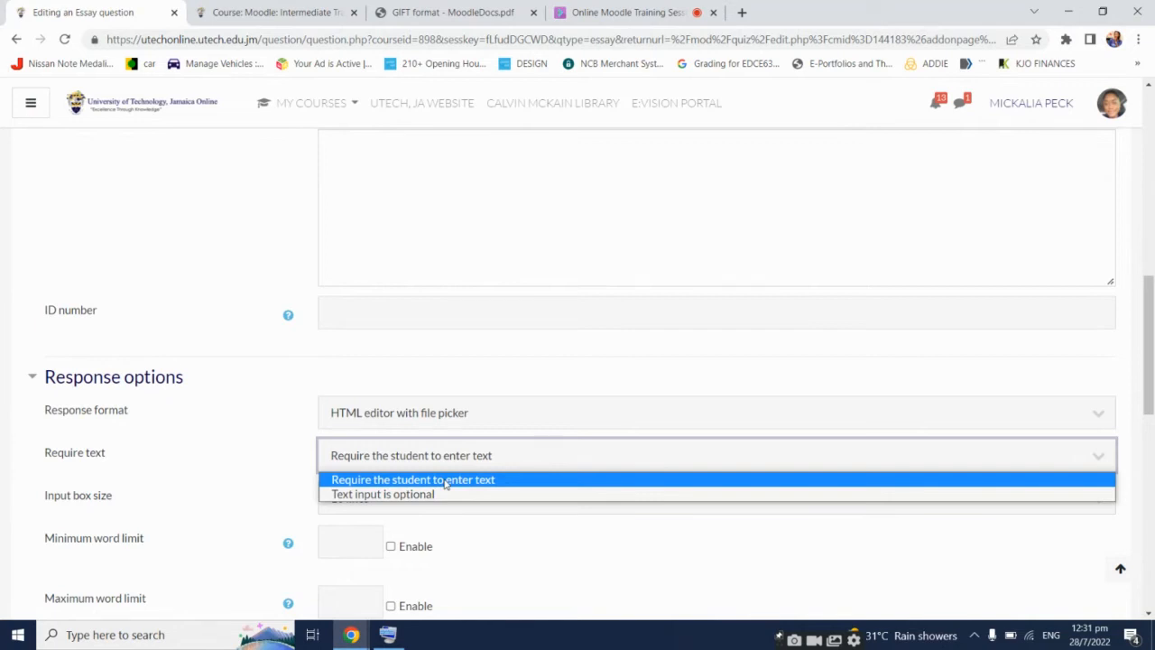
pyautogui.click(444, 481)
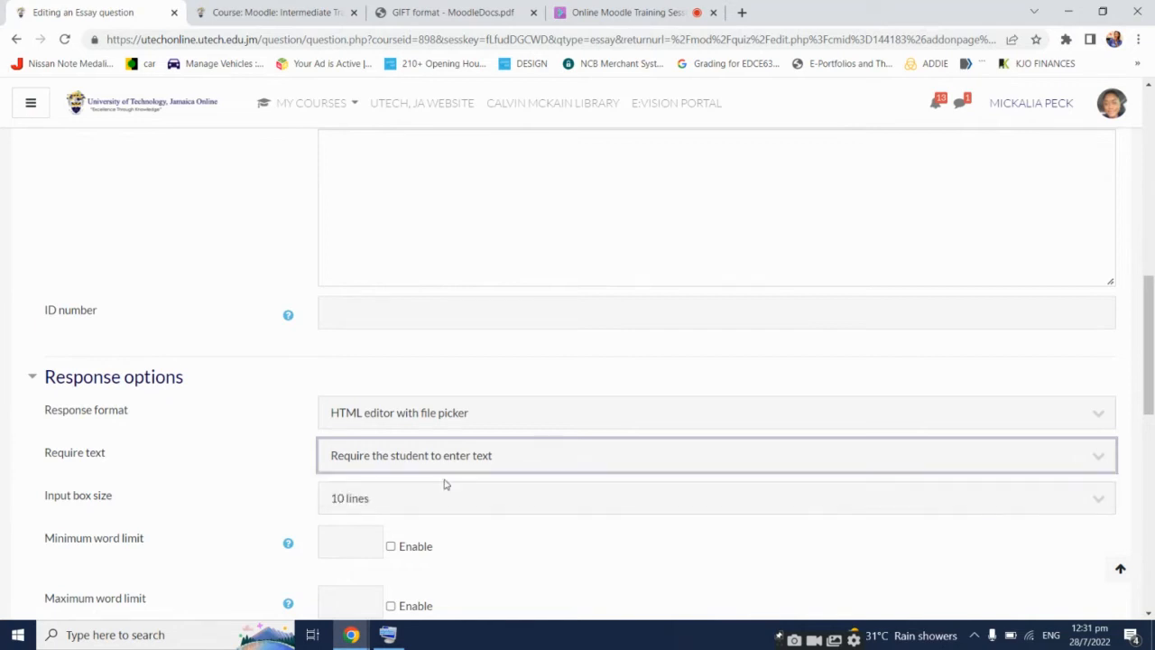
pyautogui.click(229, 453)
# Set the answer input box size to 40 lines
pyautogui.scroll(-1, 229, 454)
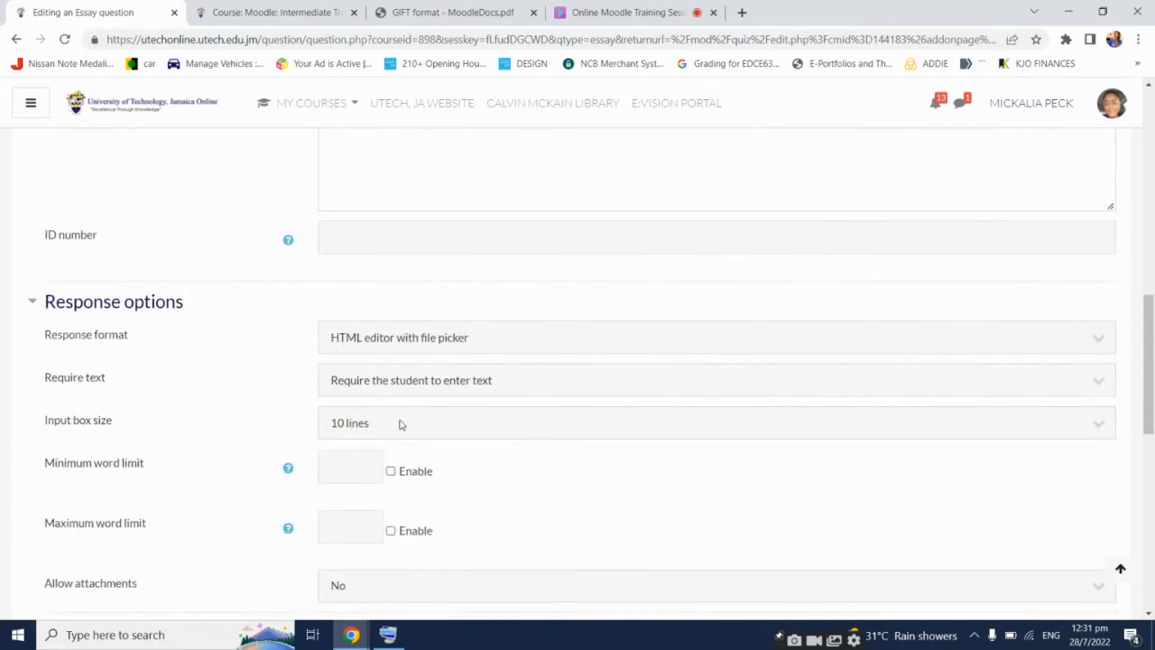
pyautogui.click(399, 422)
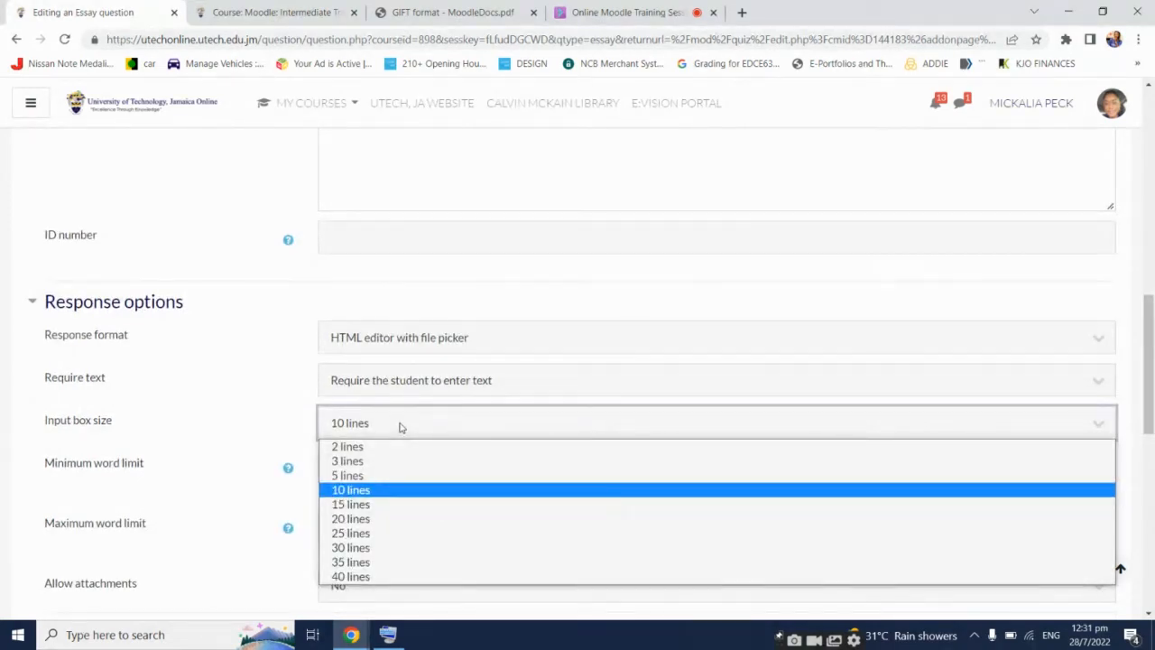
pyautogui.click(393, 578)
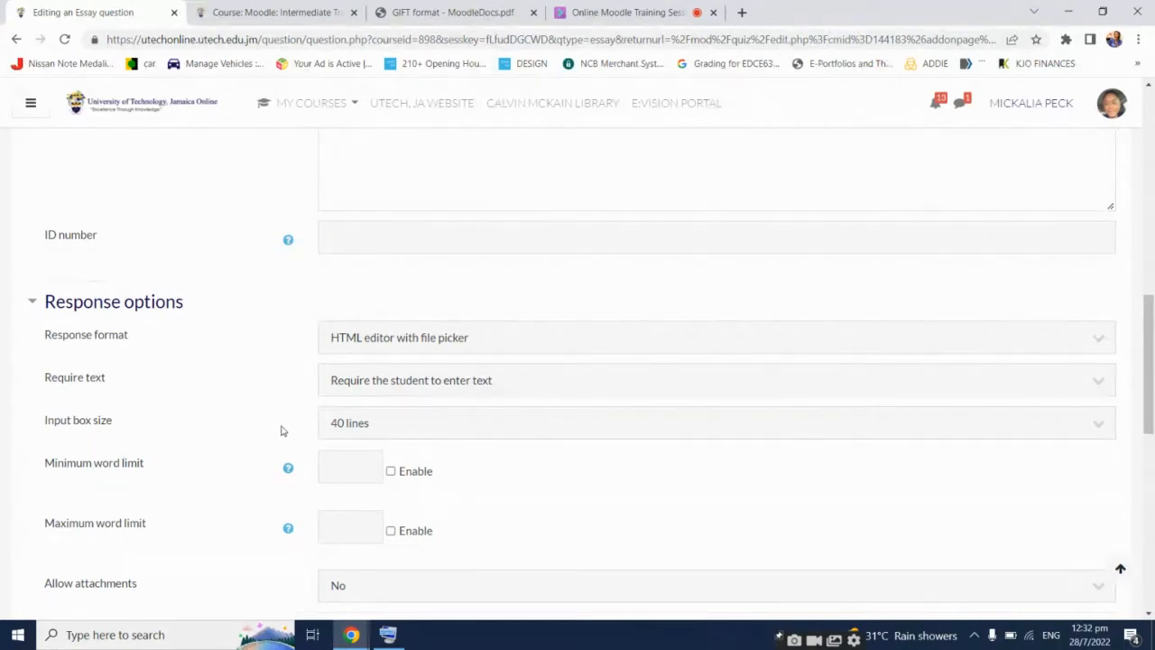
pyautogui.scroll(-1, 281, 433)
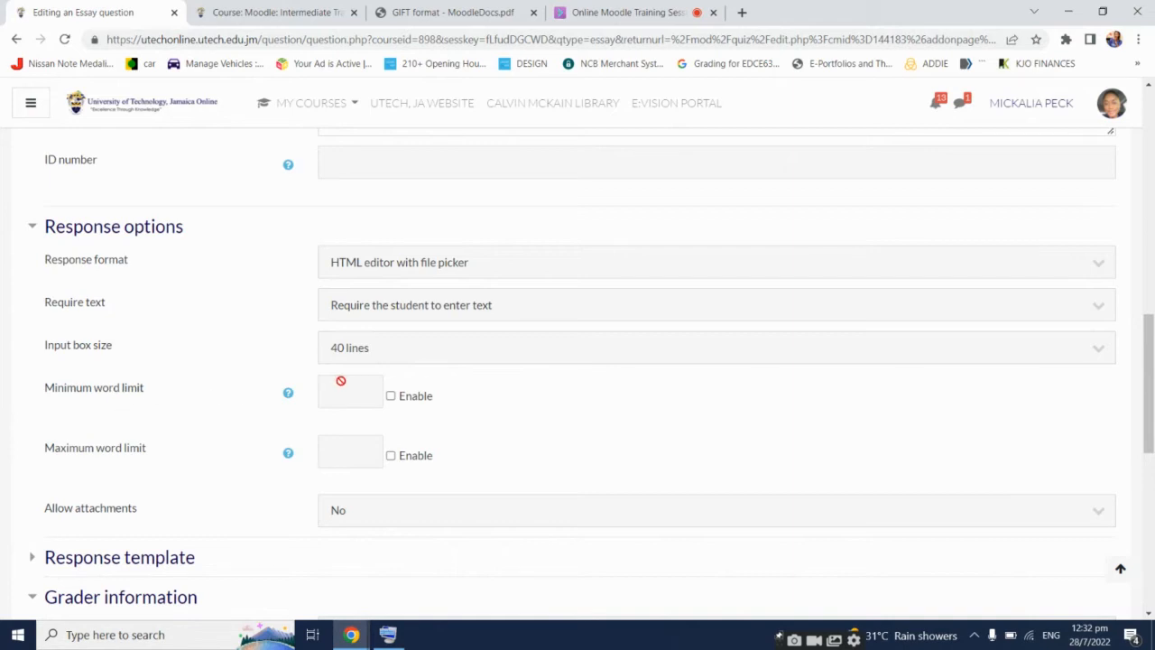
# Enable word limits with a maximum of 1000 and a minimum of 300 words
pyautogui.click(407, 458)
pyautogui.click(351, 456)
pyautogui.write('1000')
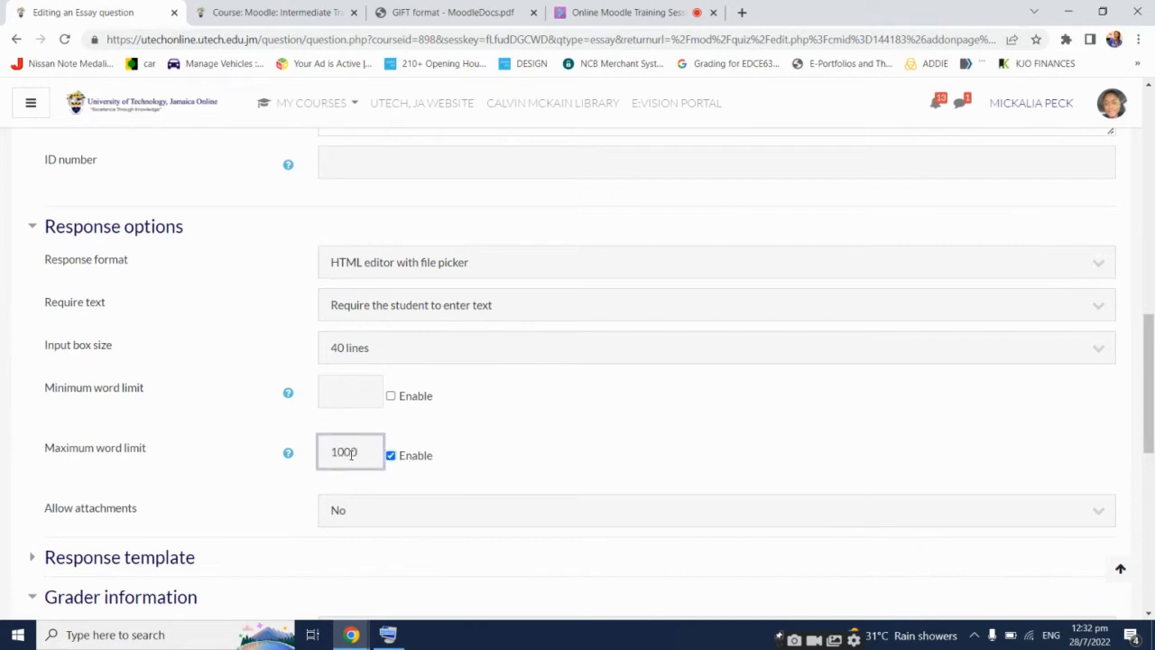
pyautogui.click(391, 395)
pyautogui.click(349, 390)
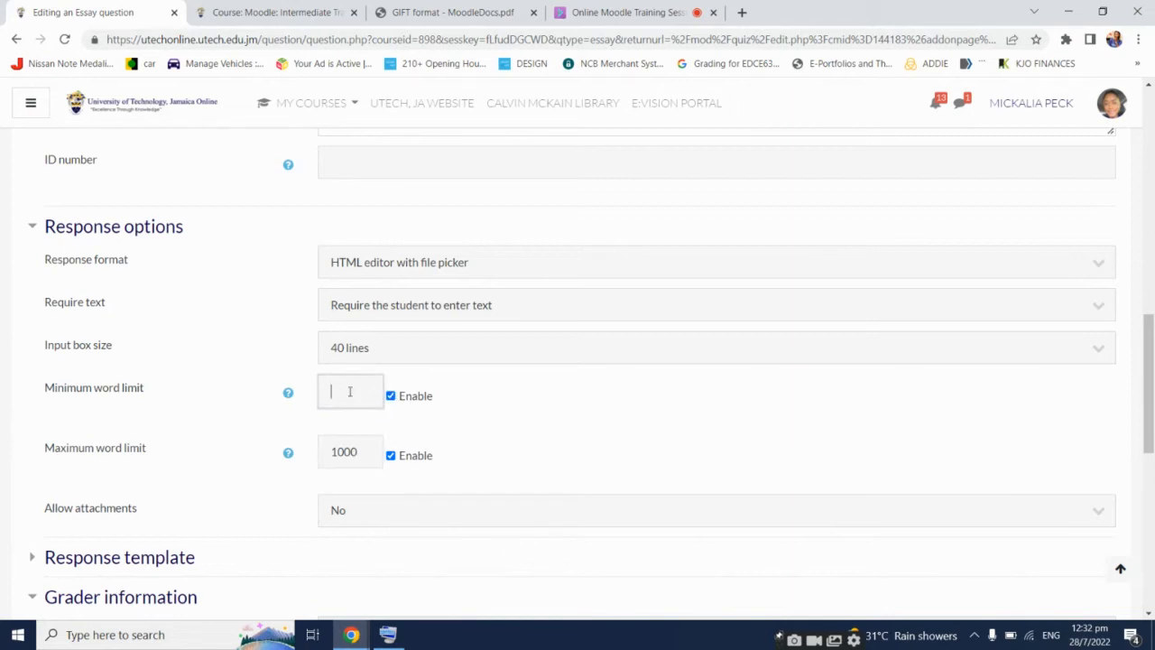
pyautogui.write('300')
pyautogui.scroll(2, 699, 412)
pyautogui.scroll(-1, 732, 420)
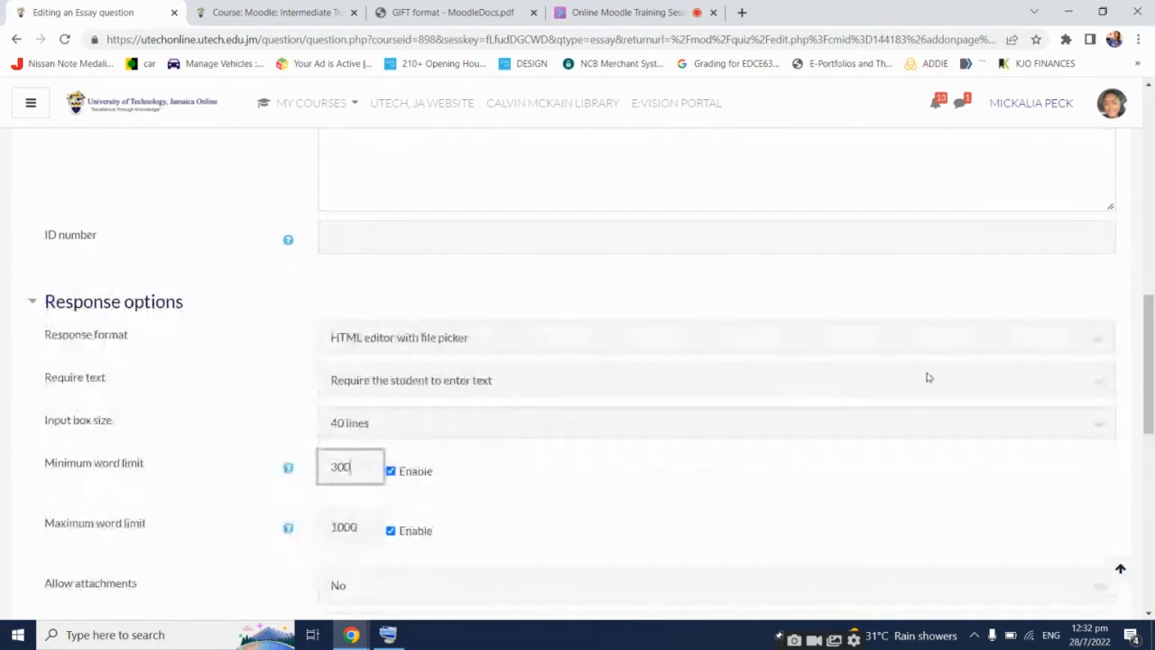
pyautogui.click(1018, 488)
pyautogui.scroll(-2, 1063, 430)
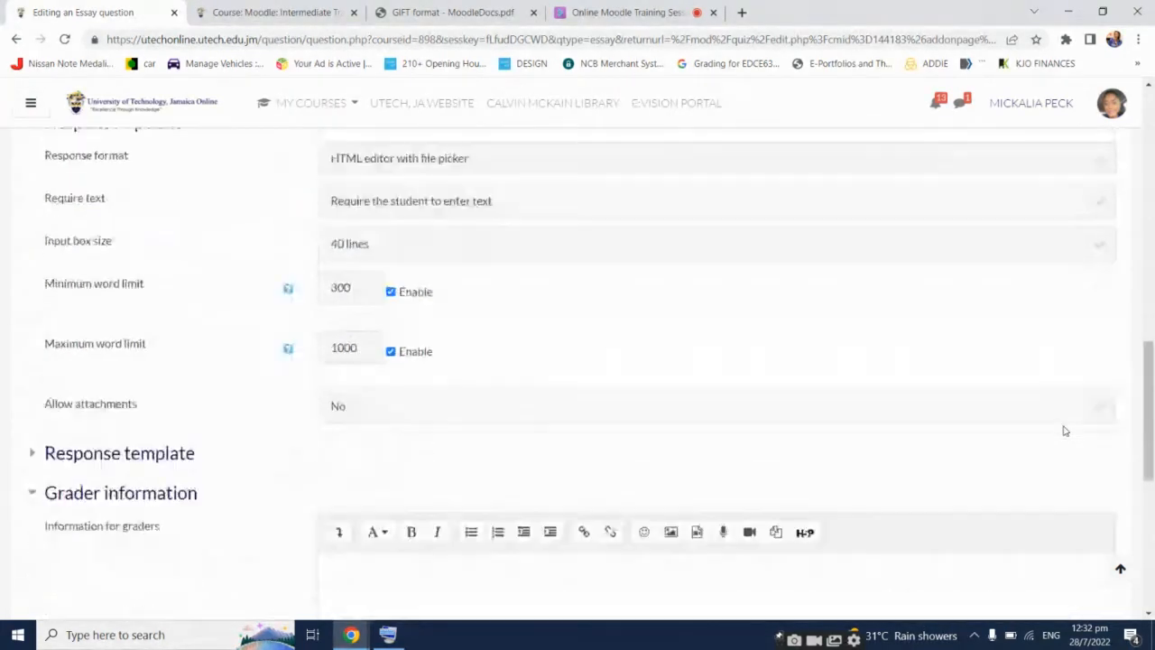
pyautogui.scroll(-1, 1064, 431)
pyautogui.scroll(1, 318, 445)
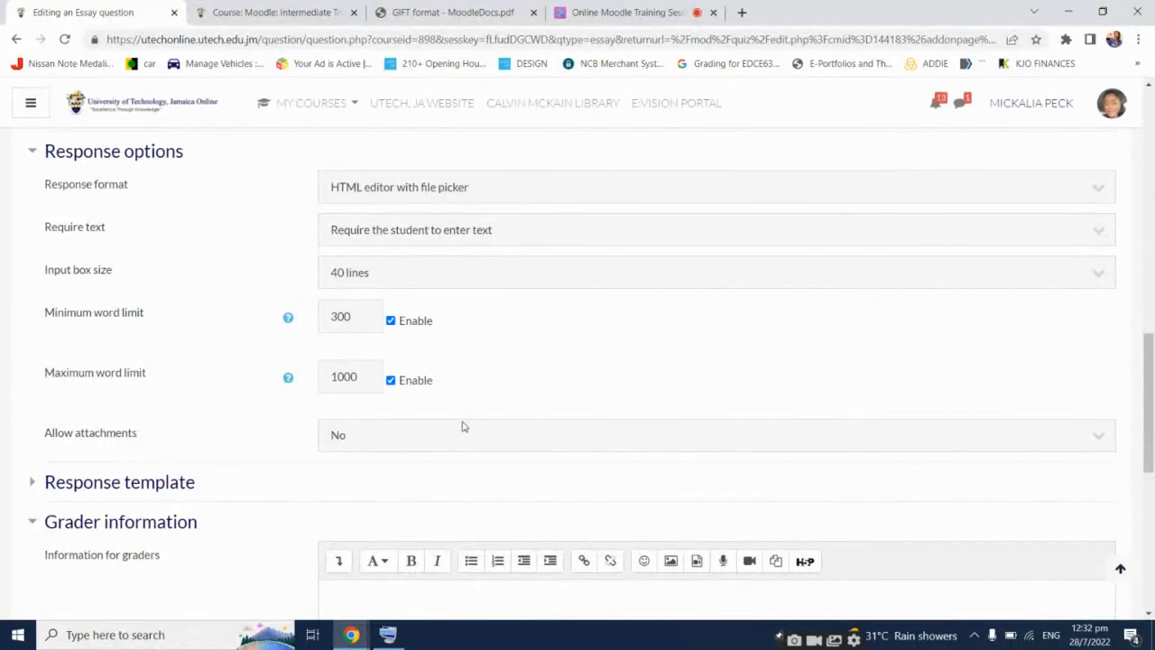
# Allow students 1 attachment
pyautogui.click(377, 441)
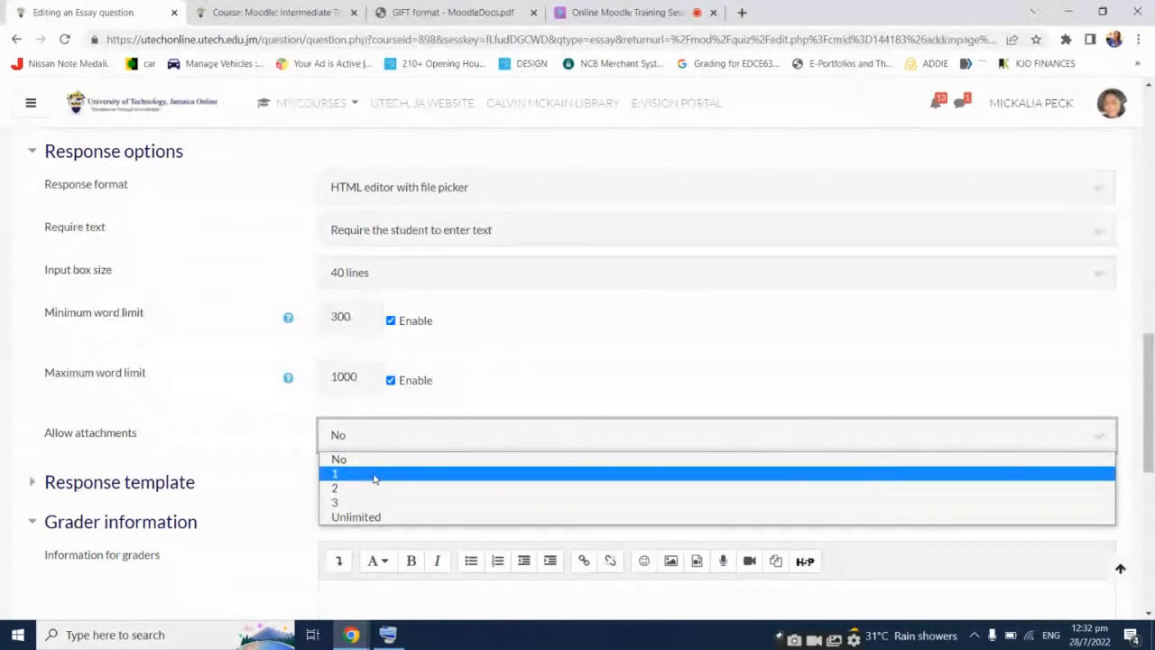
pyautogui.click(373, 476)
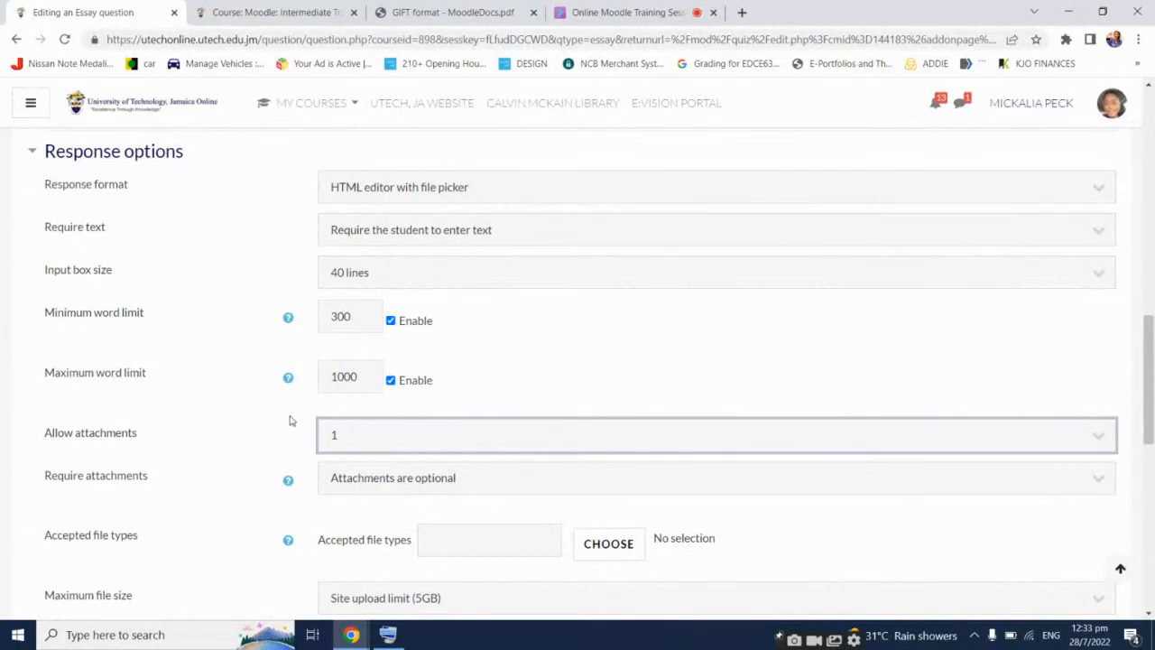
pyautogui.scroll(-1, 281, 441)
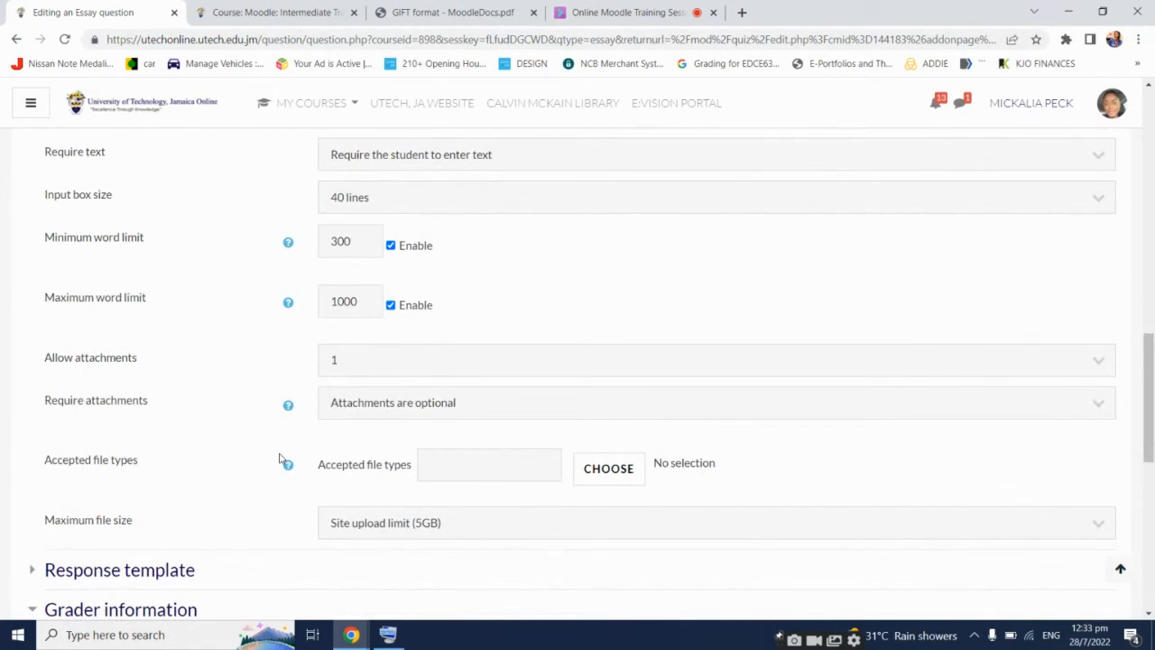
pyautogui.click(614, 471)
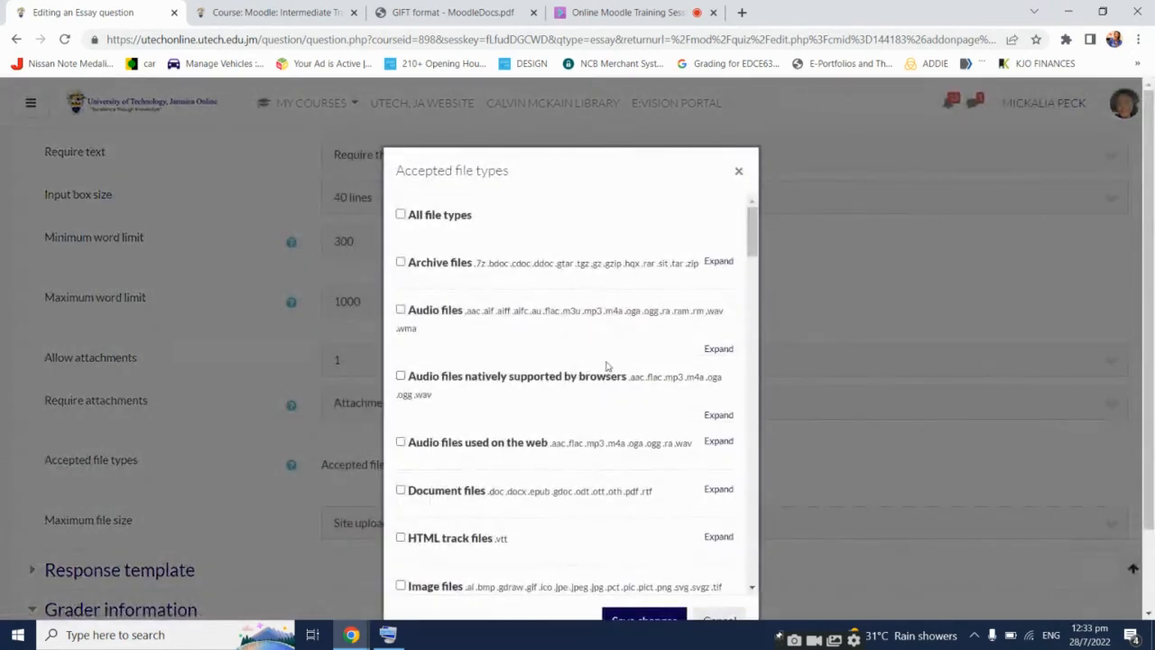
# Restrict accepted attachment types to Document files and PDF document and save the selection
pyautogui.scroll(-1, 565, 421)
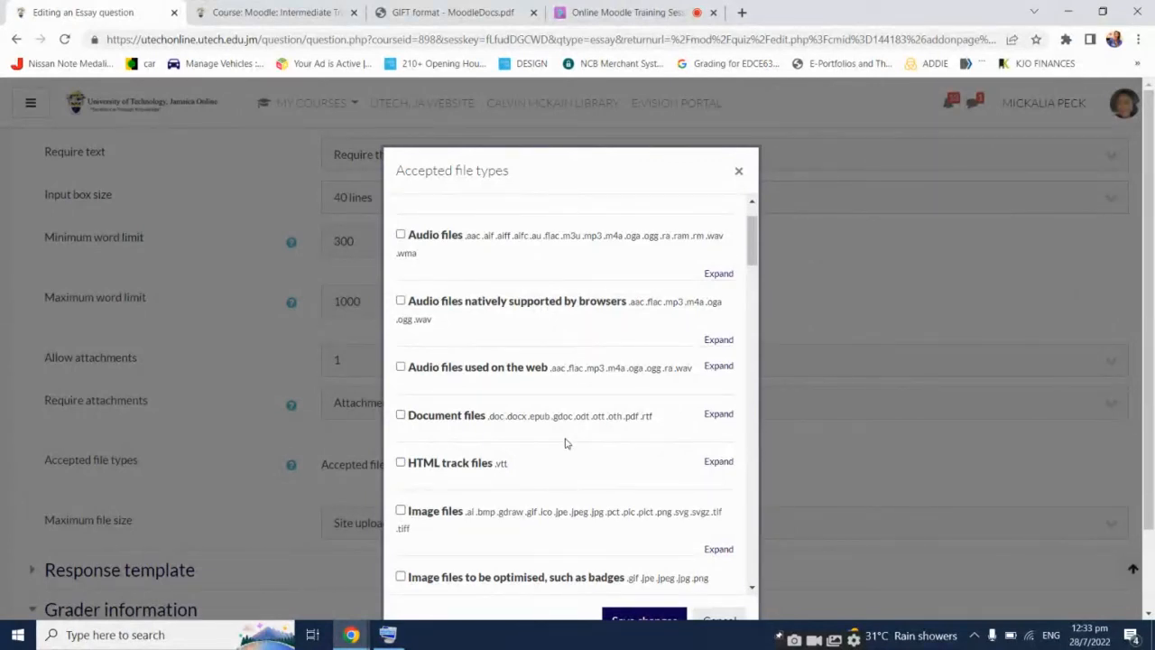
pyautogui.click(400, 415)
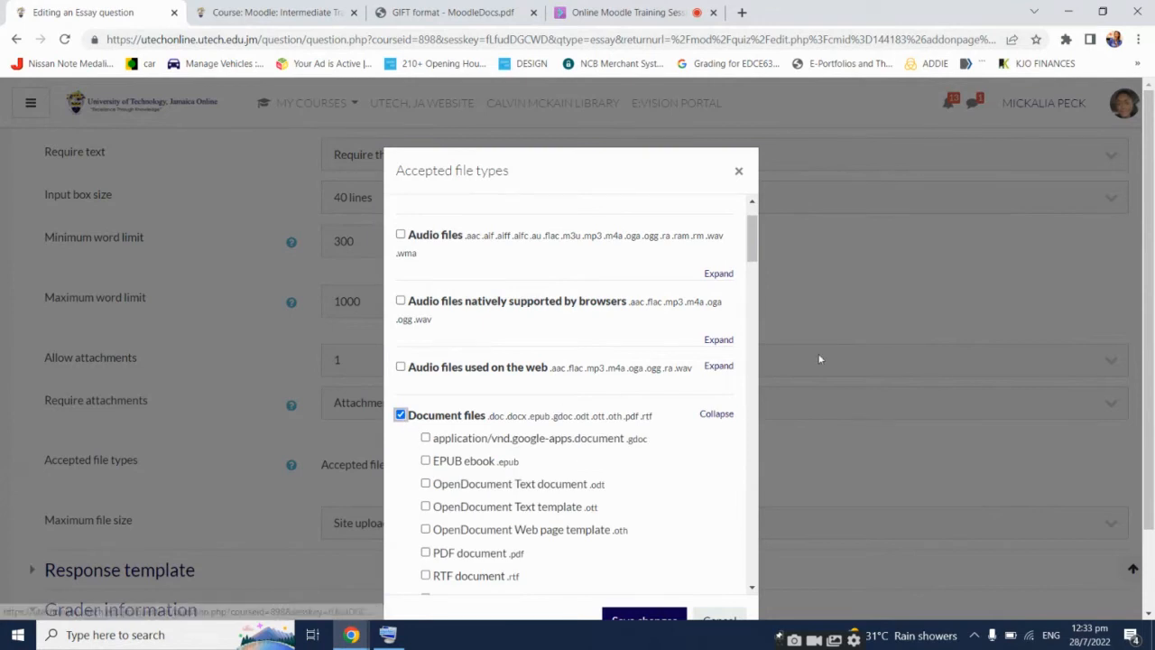
pyautogui.scroll(-1, 609, 427)
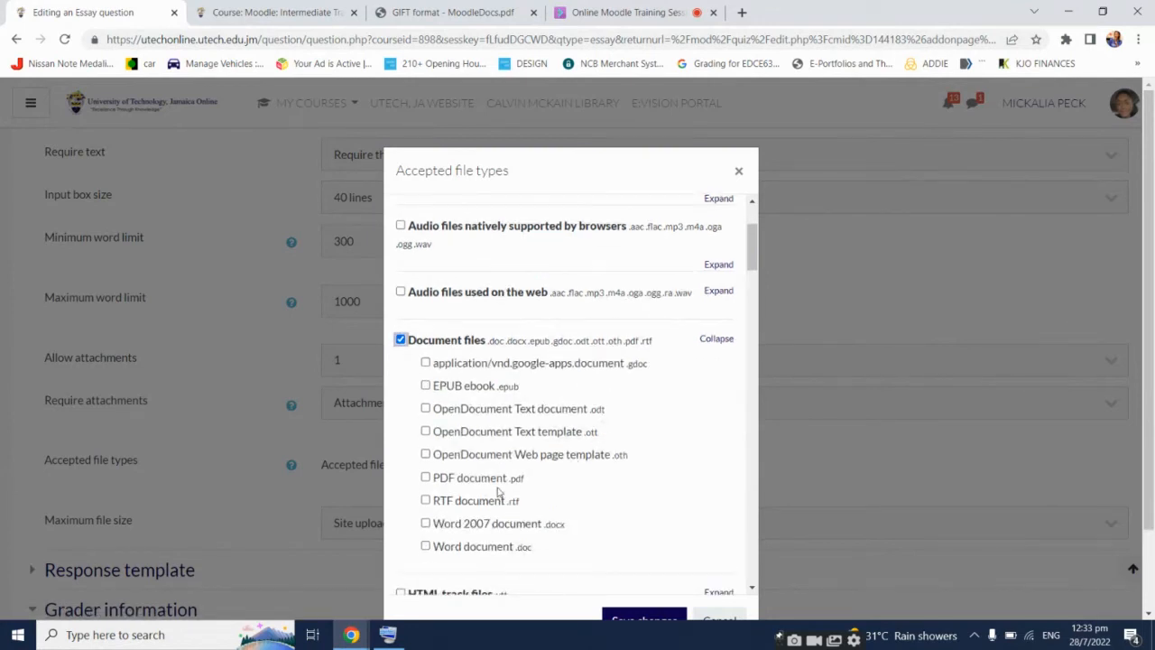
pyautogui.click(425, 477)
pyautogui.click(622, 554)
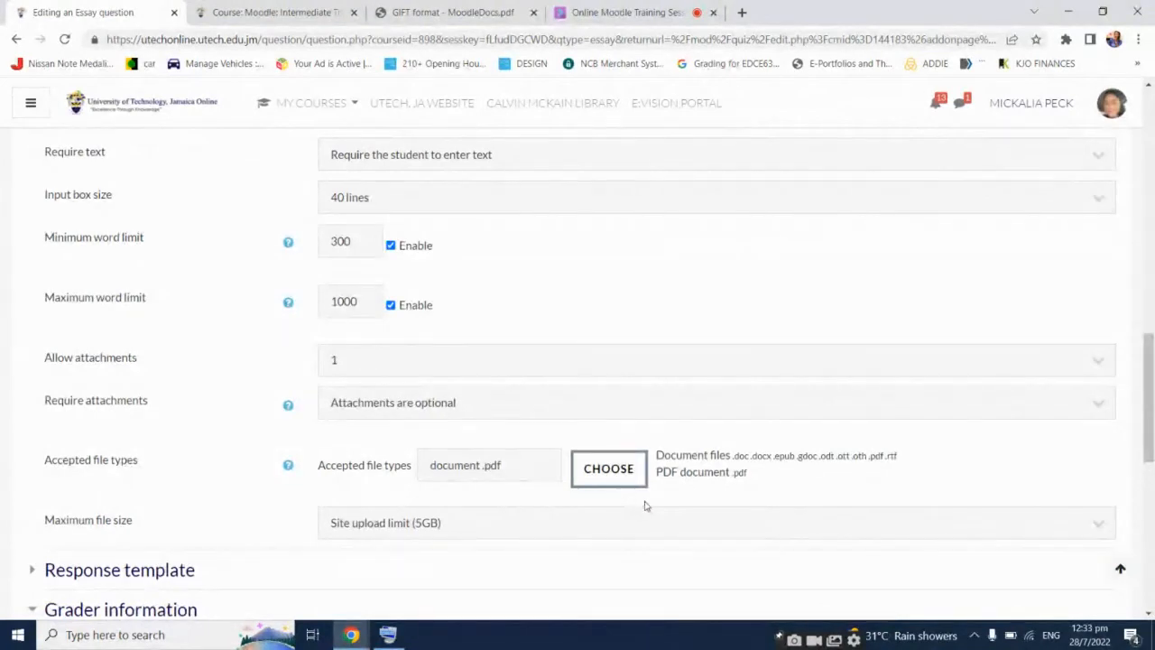
# Keep the site upload limit as maximum file size and expand the Response template section
pyautogui.scroll(-2, 645, 508)
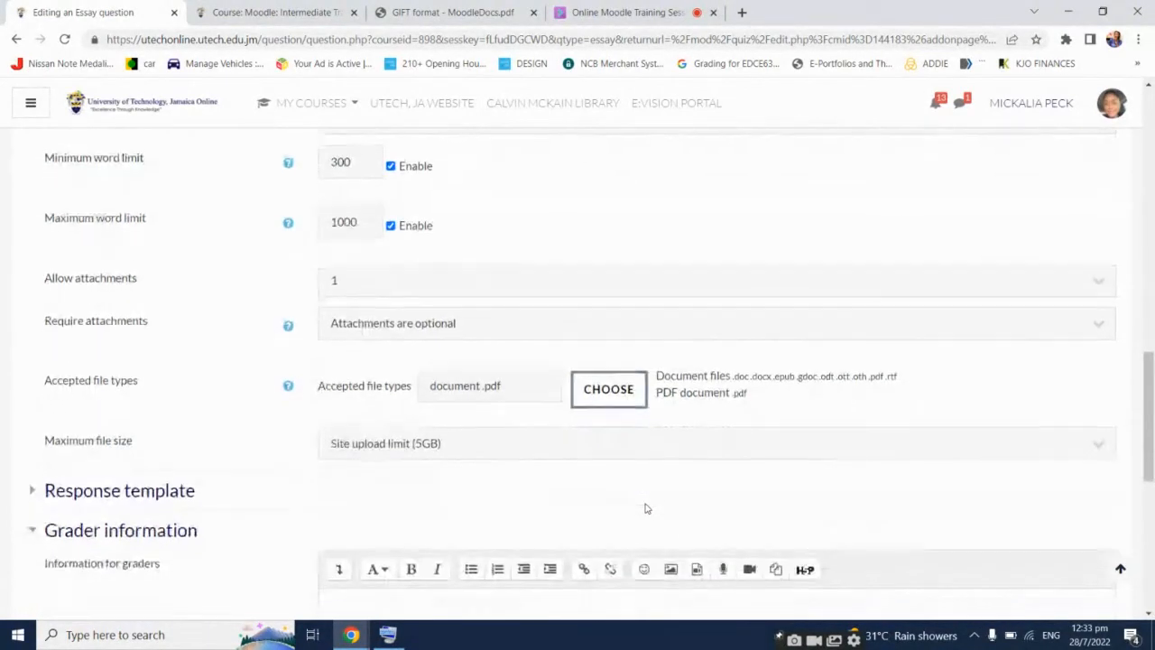
pyautogui.click(472, 372)
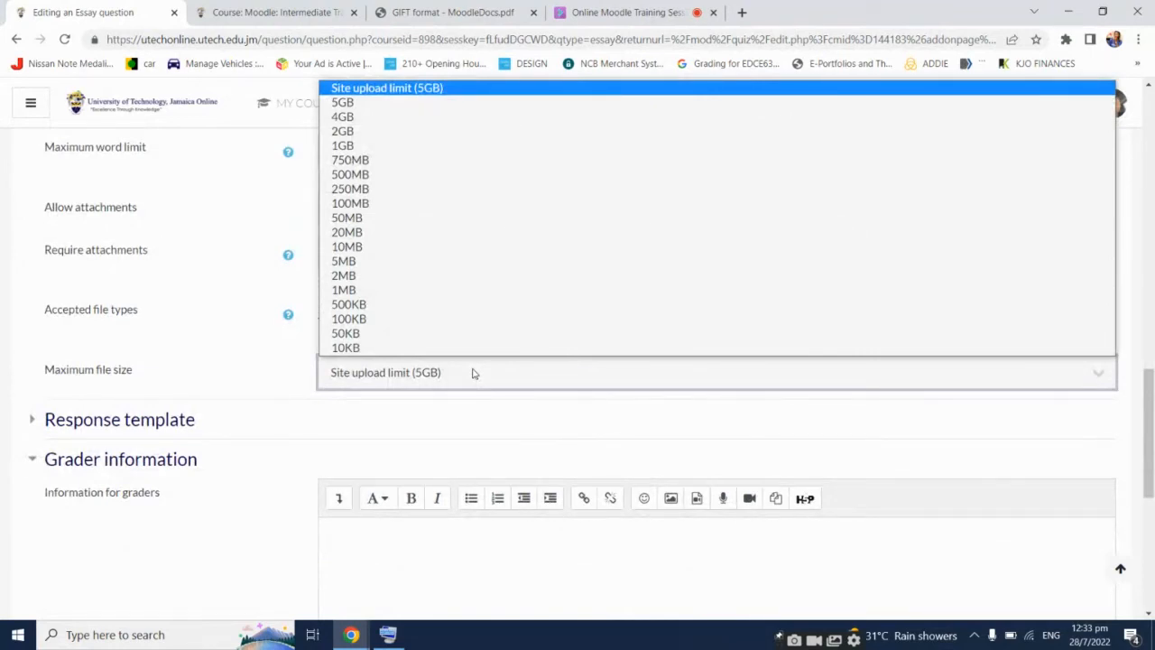
pyautogui.click(247, 382)
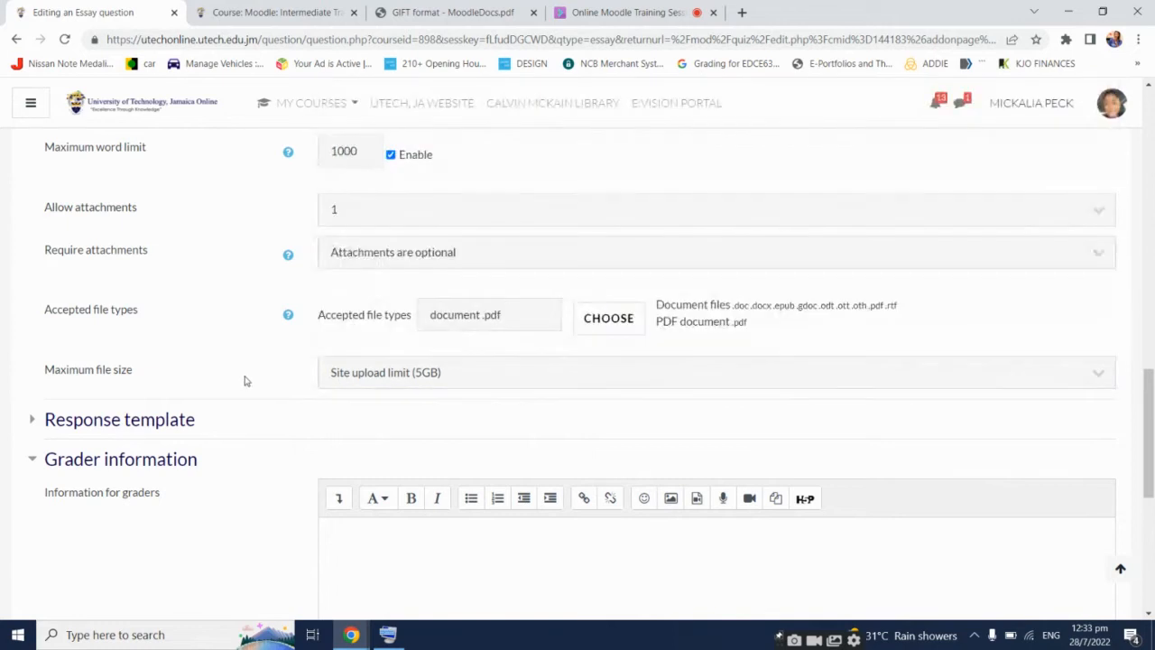
pyautogui.scroll(-3, 273, 400)
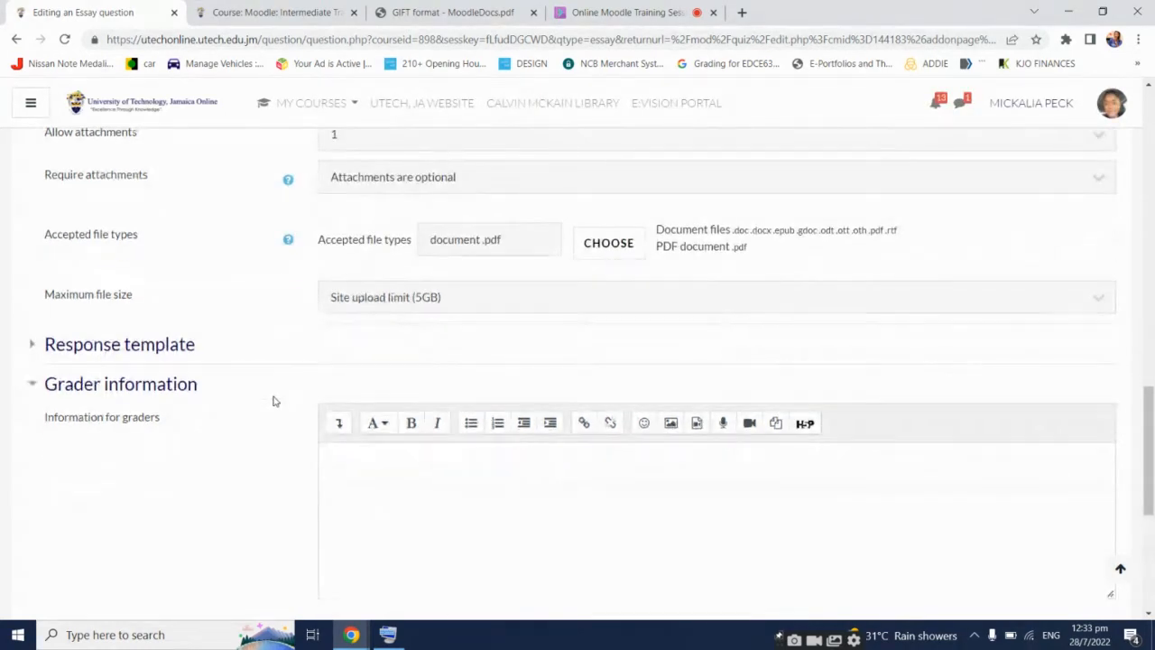
pyautogui.click(162, 271)
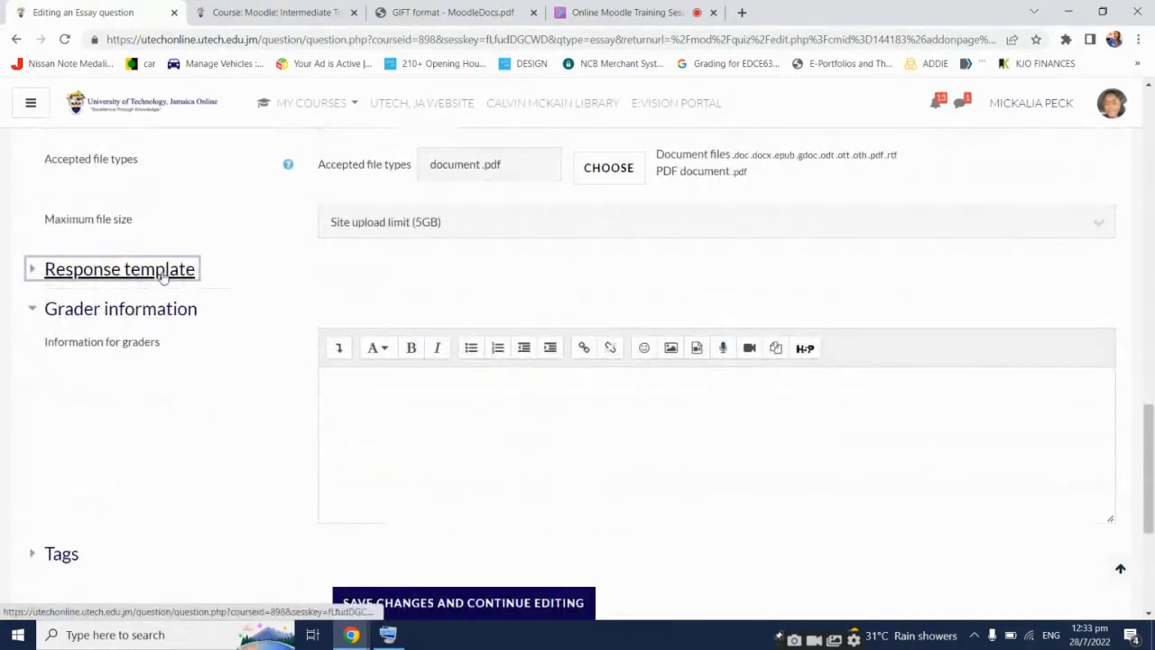
pyautogui.click(162, 275)
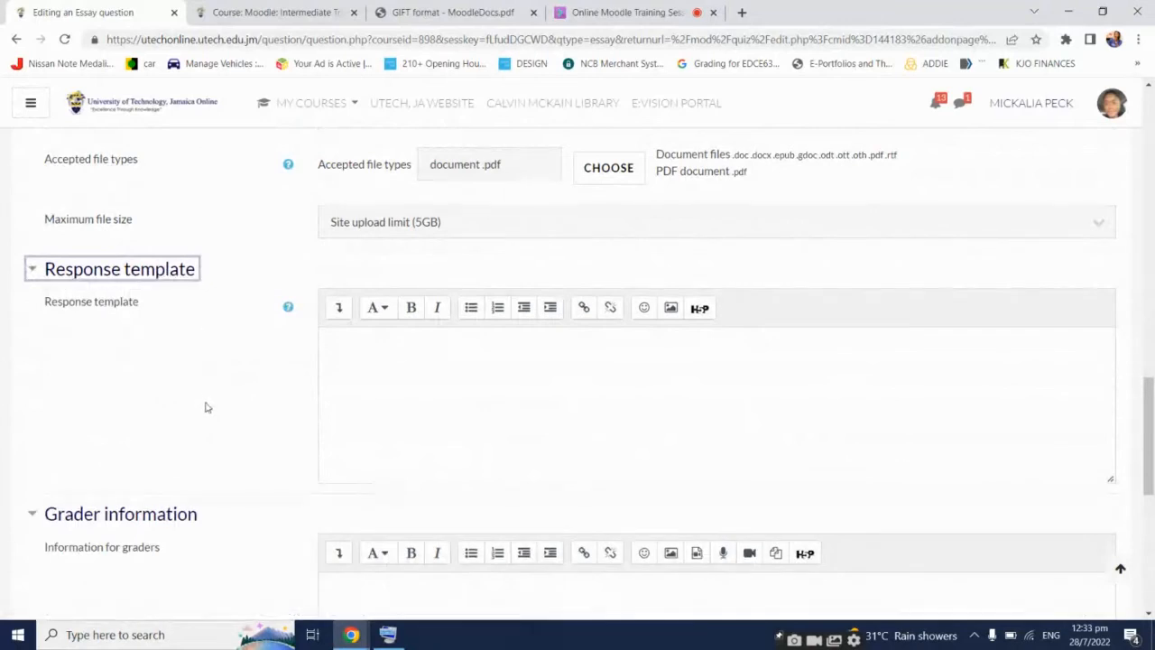
pyautogui.scroll(-2, 262, 428)
pyautogui.click(491, 298)
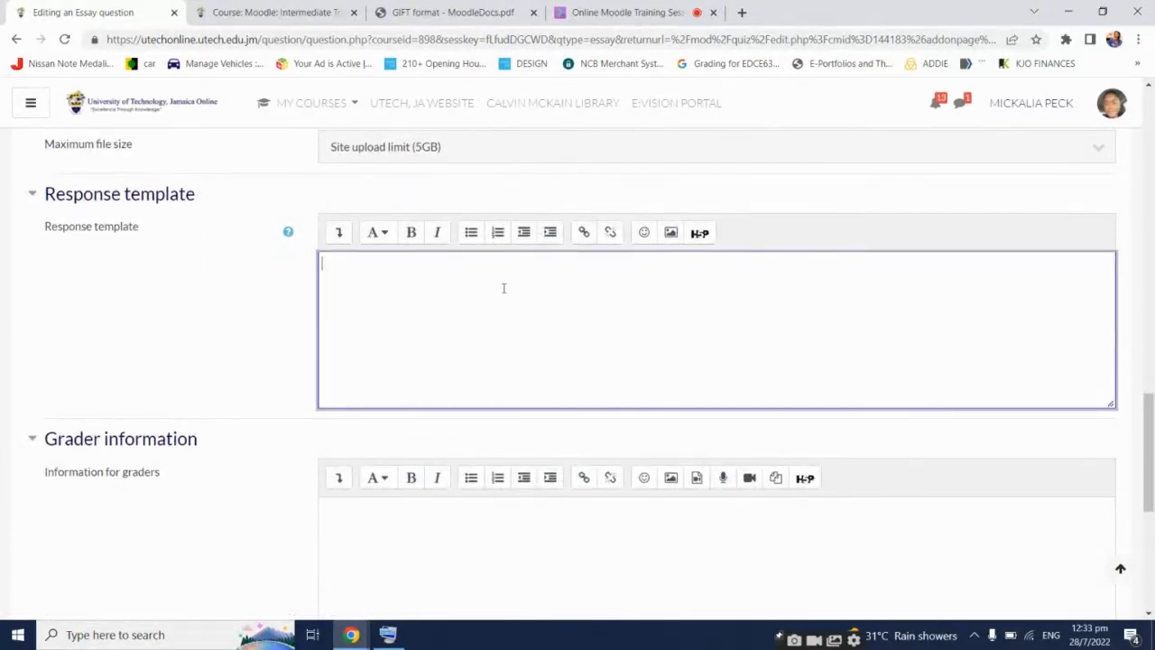
# Leave the information for graders blank and save the Question 1 essay
pyautogui.scroll(-1, 570, 244)
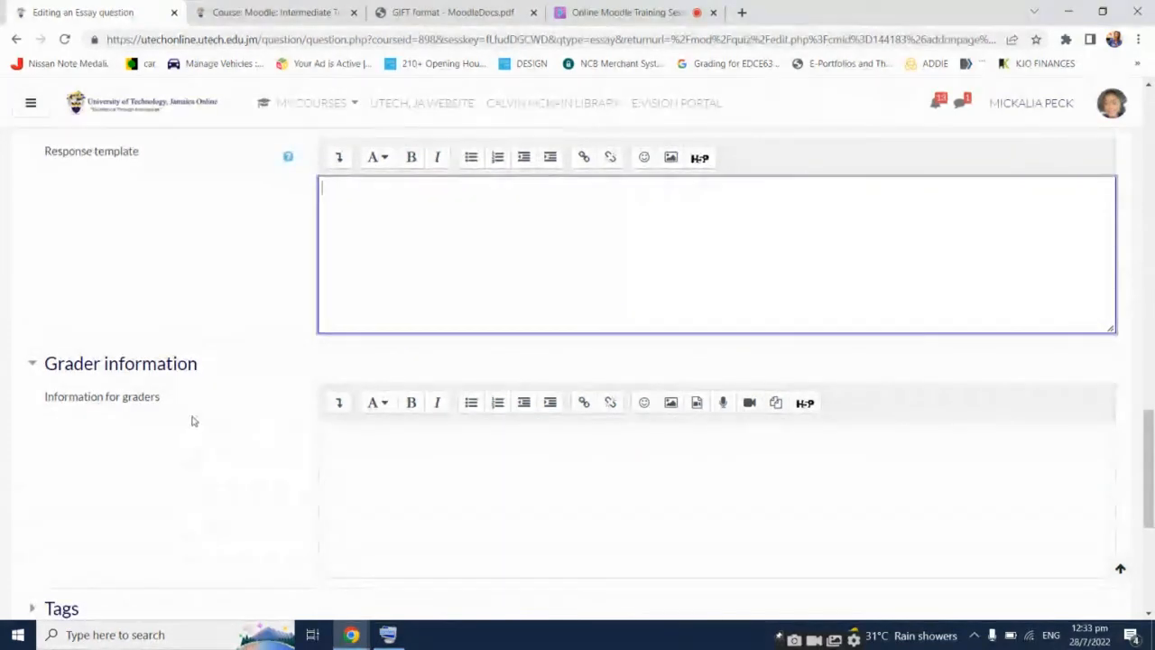
pyautogui.click(413, 451)
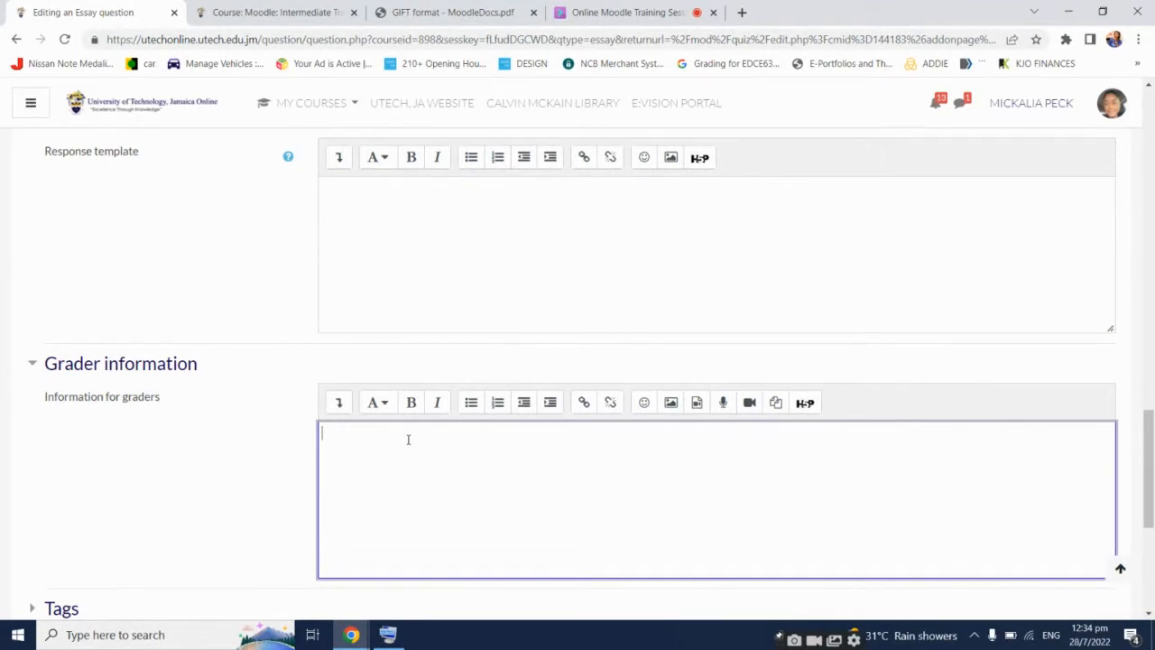
pyautogui.scroll(-1, 417, 436)
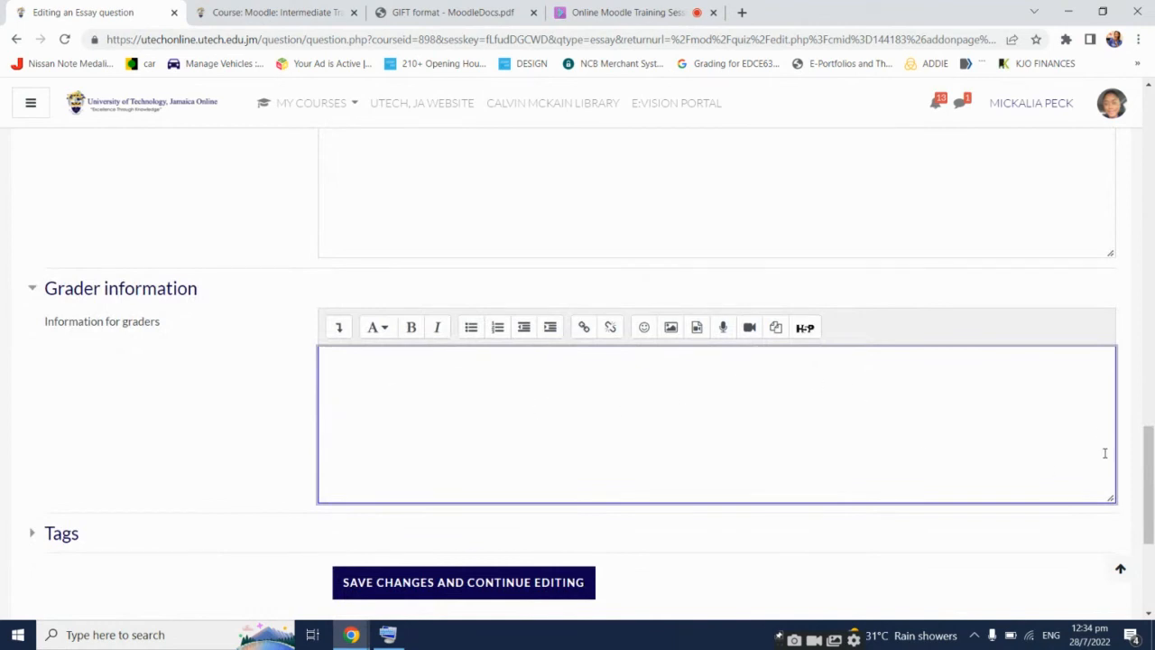
pyautogui.scroll(-2, 1131, 413)
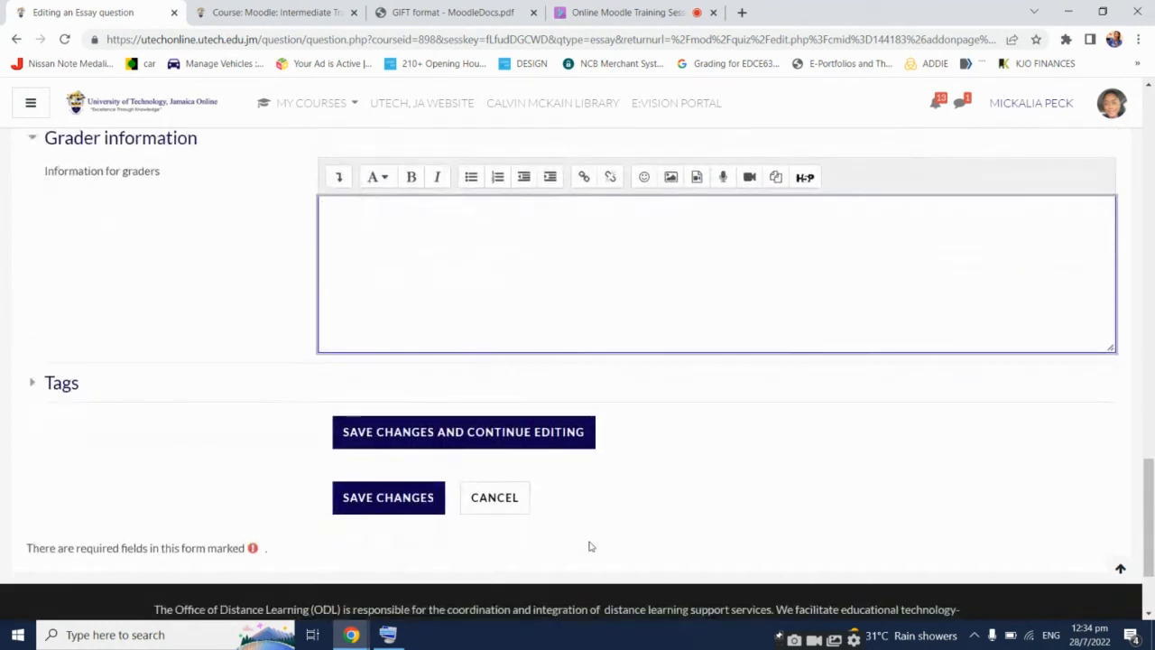
pyautogui.scroll(10, 502, 519)
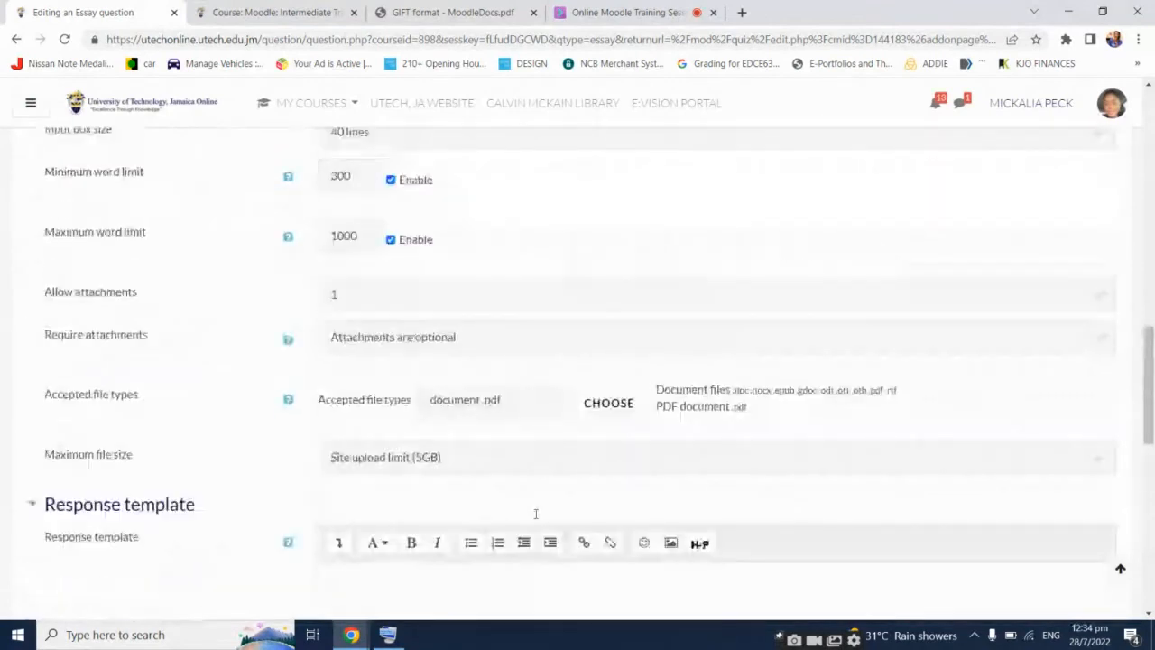
pyautogui.scroll(7, 535, 514)
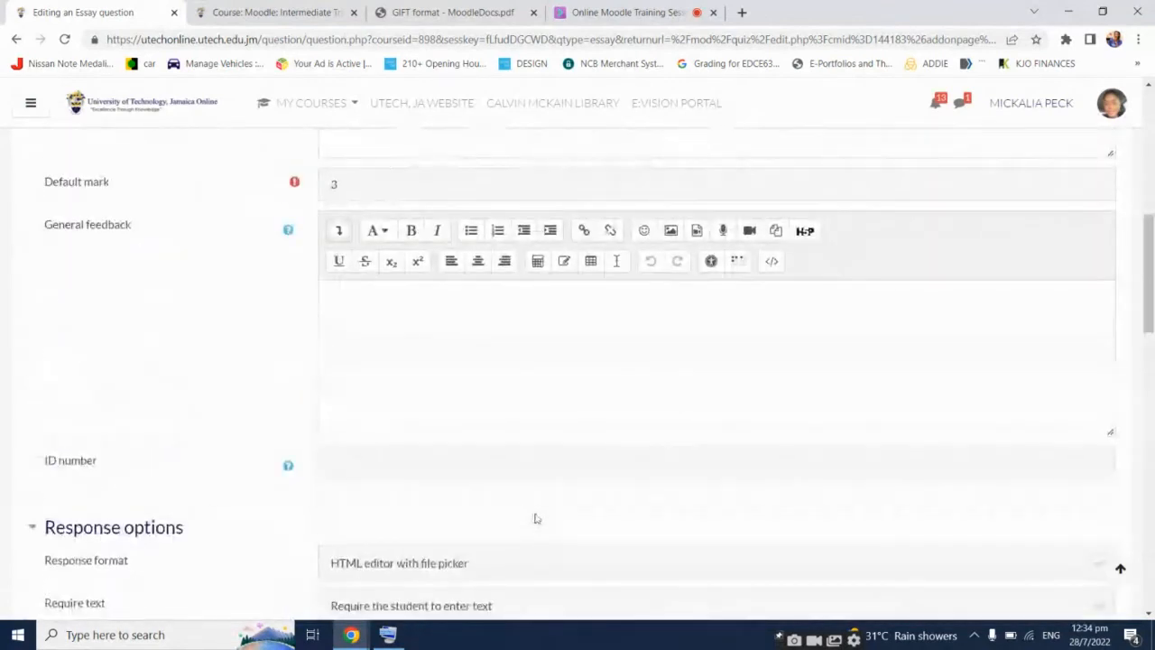
pyautogui.scroll(5, 535, 518)
pyautogui.scroll(-5, 535, 519)
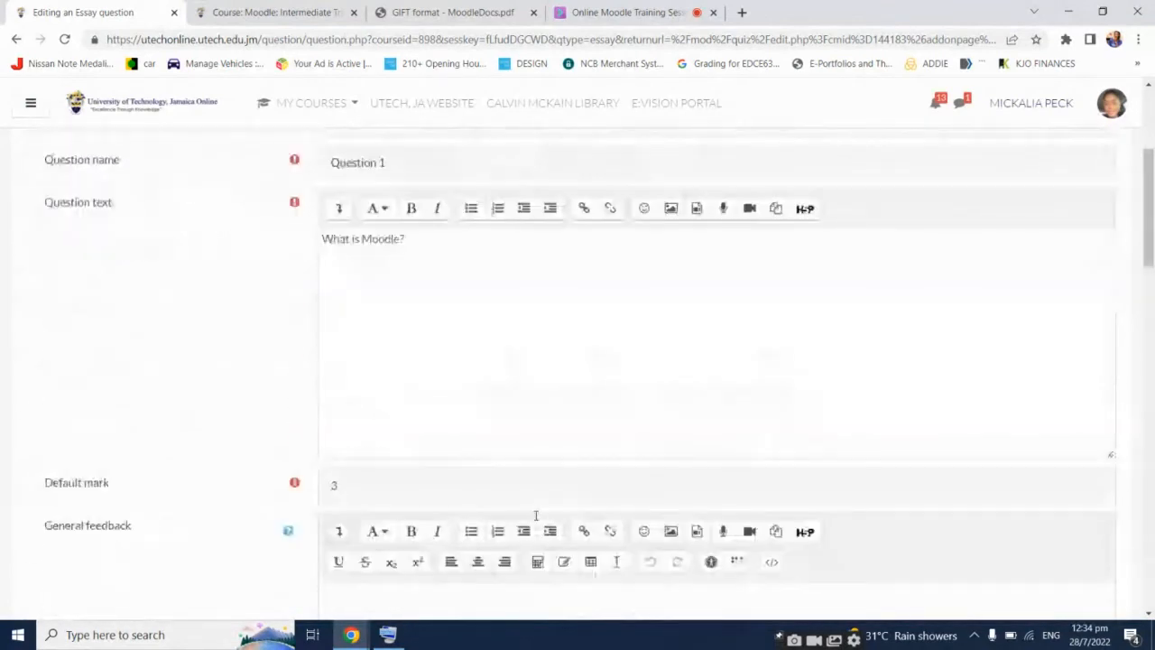
pyautogui.scroll(-15, 535, 520)
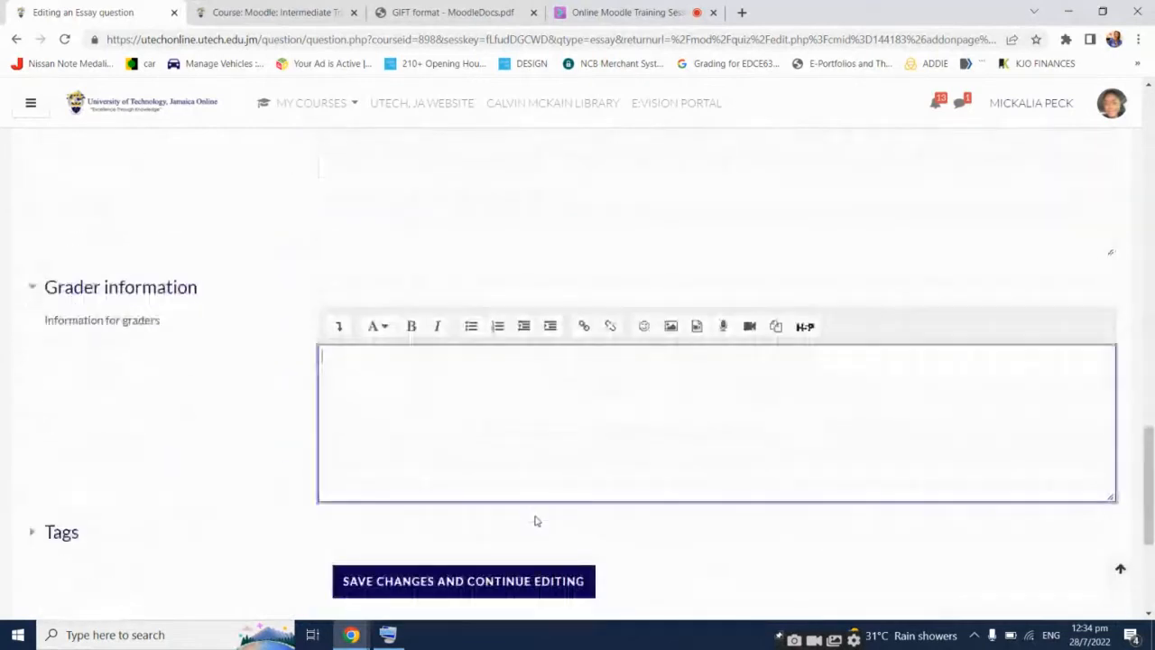
pyautogui.scroll(-2, 535, 521)
pyautogui.click(431, 372)
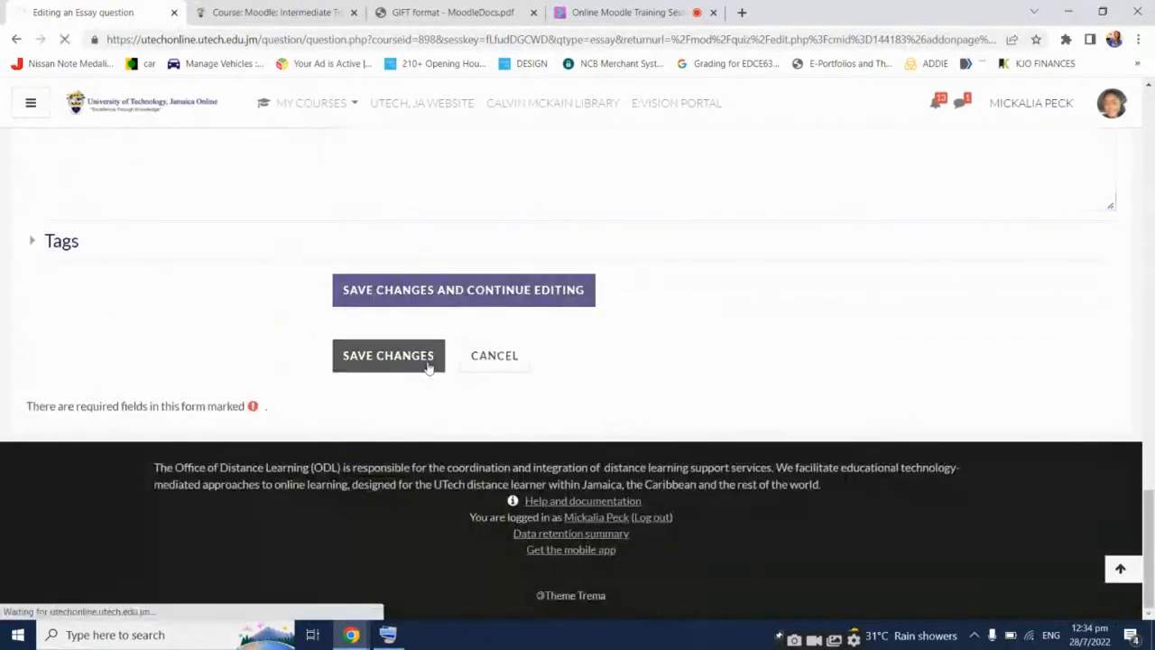
# Open the magnifier preview for Question 1 on the Editing quiz page
pyautogui.scroll(-2, 712, 395)
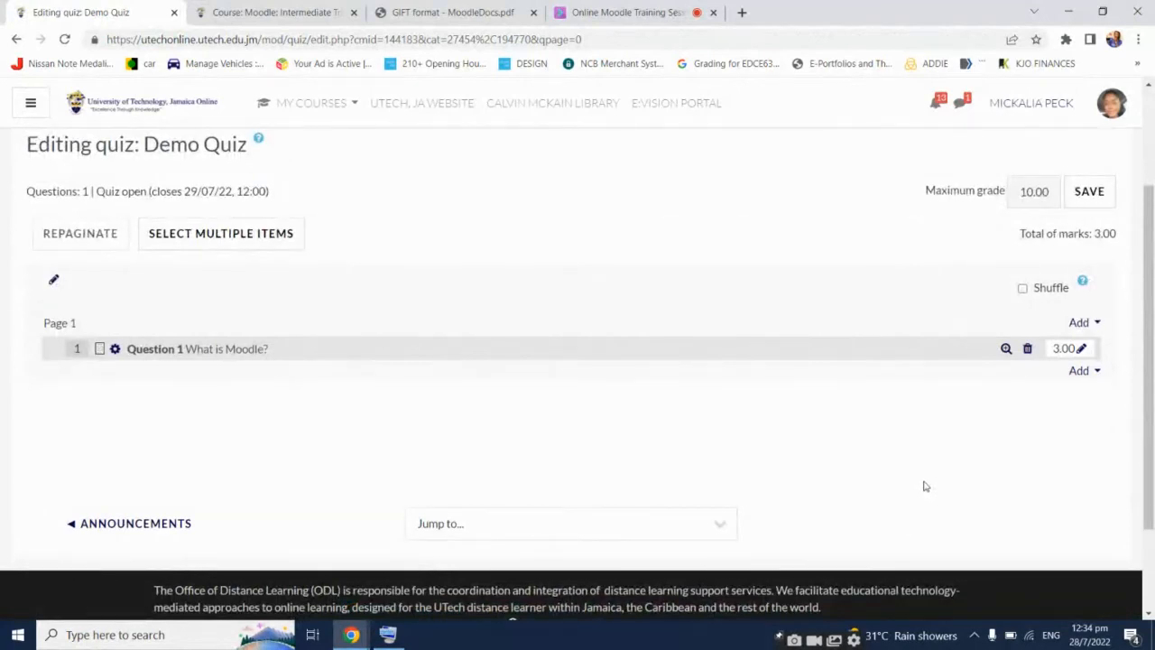
pyautogui.click(1005, 349)
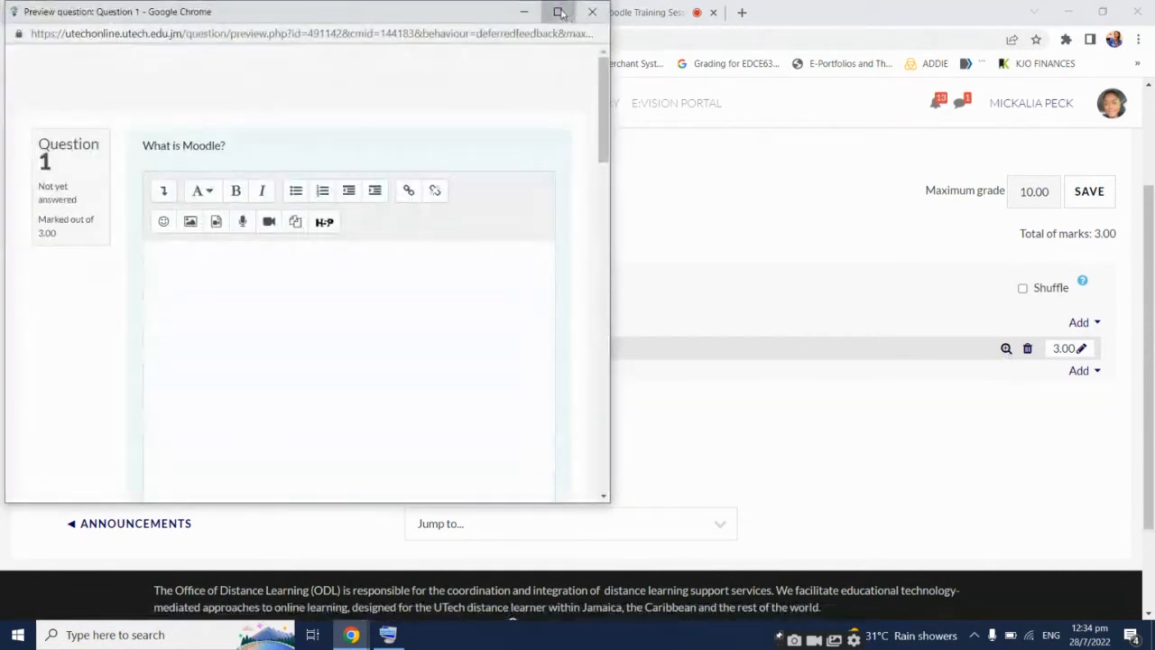
# Maximize the Question 1 preview, check its upload limits and 3.00 mark, then close it
pyautogui.click(557, 11)
pyautogui.scroll(-5, 906, 346)
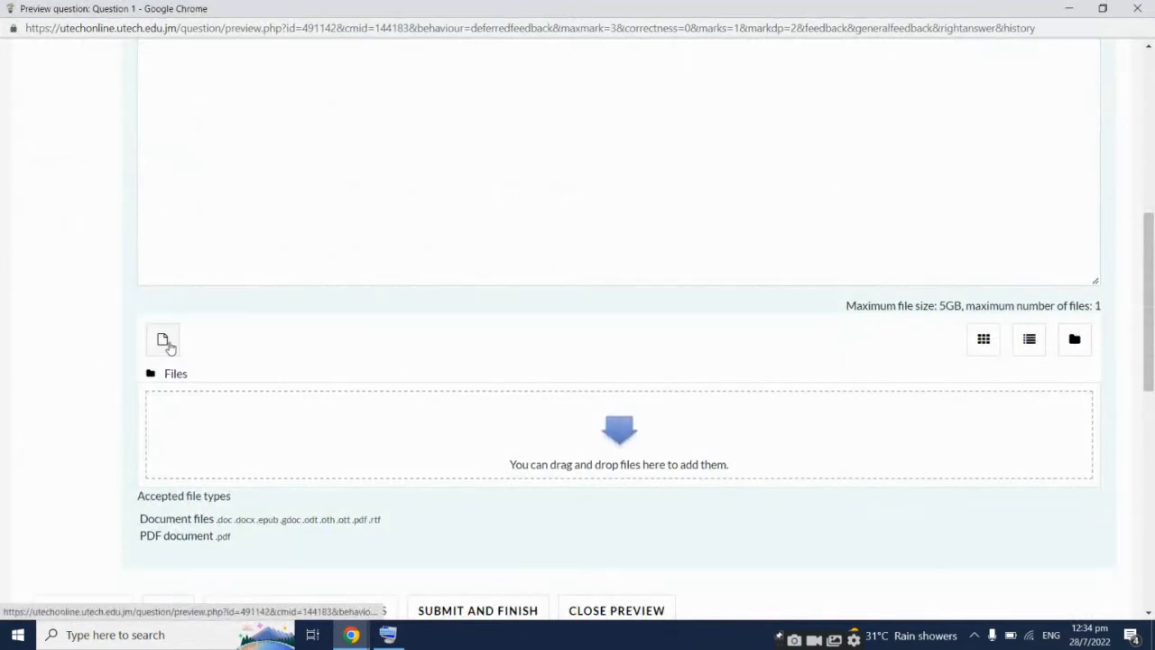
pyautogui.scroll(-2, 290, 516)
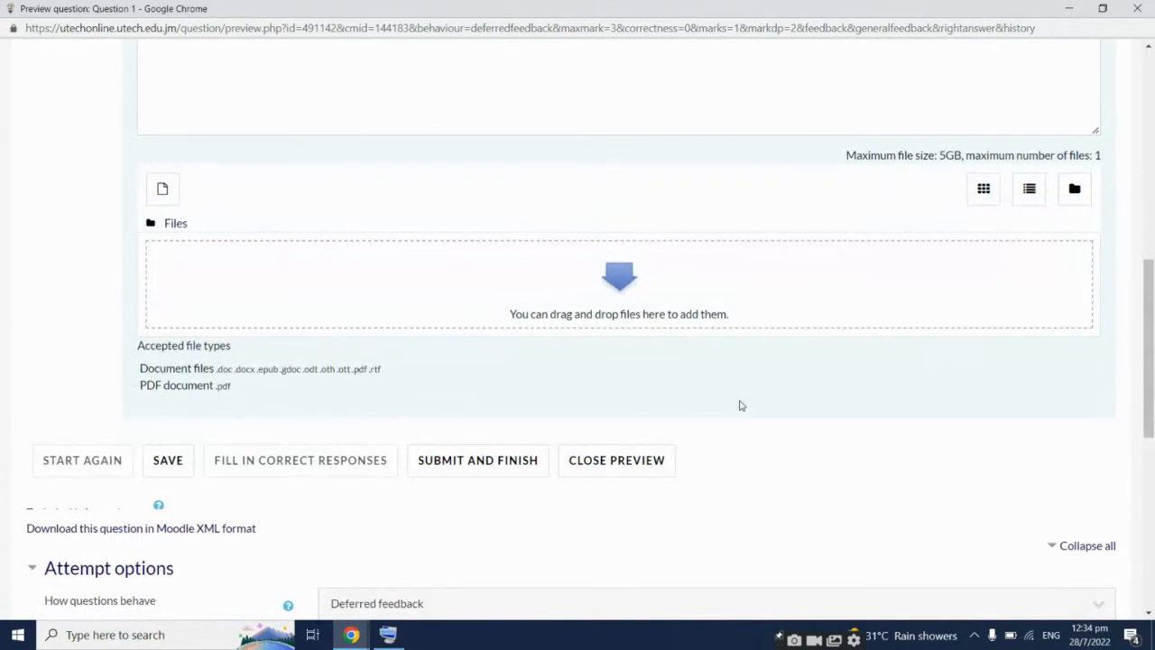
pyautogui.scroll(3, 745, 403)
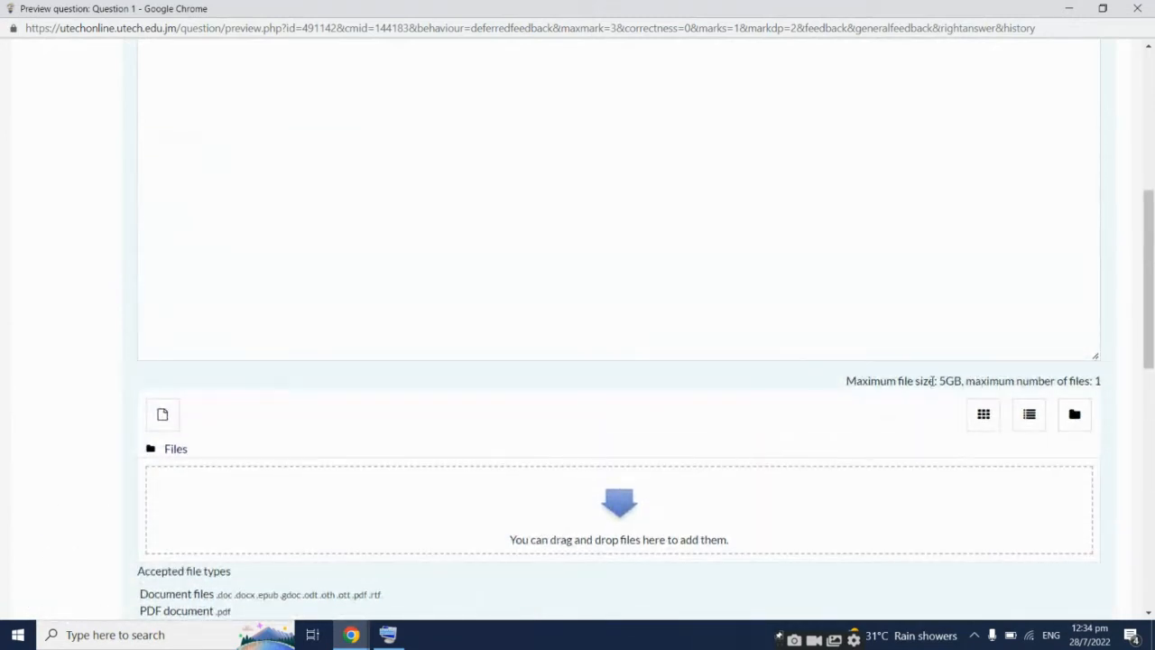
pyautogui.moveTo(933, 381); pyautogui.dragTo(1105, 390)
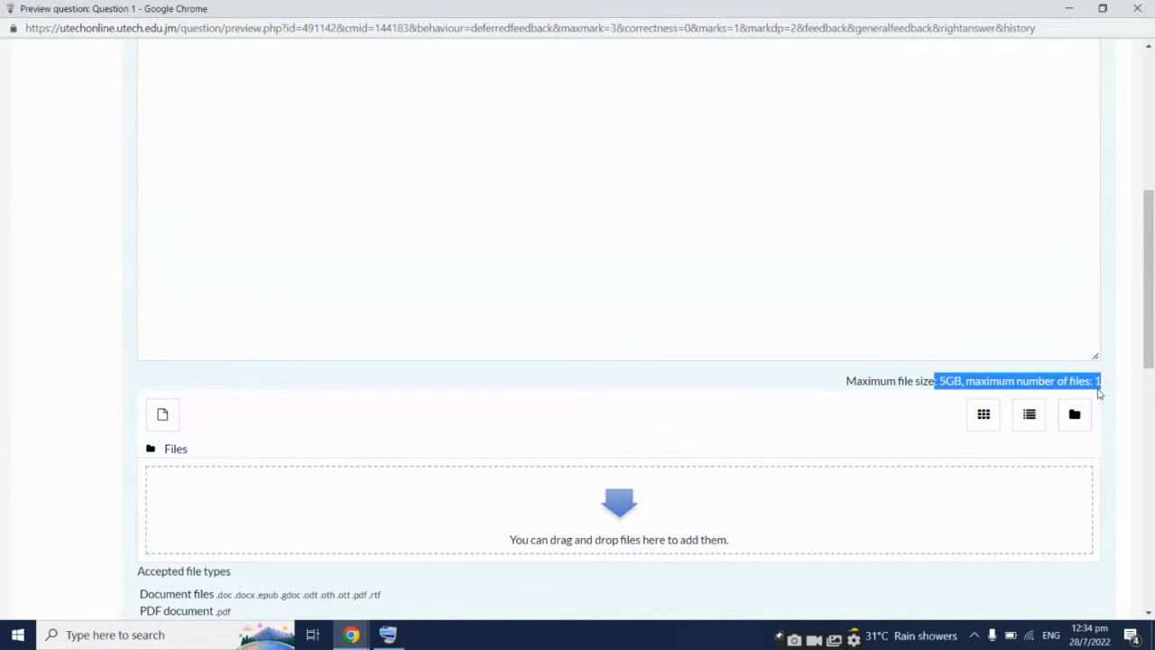
pyautogui.click(1099, 393)
pyautogui.scroll(5, 1099, 392)
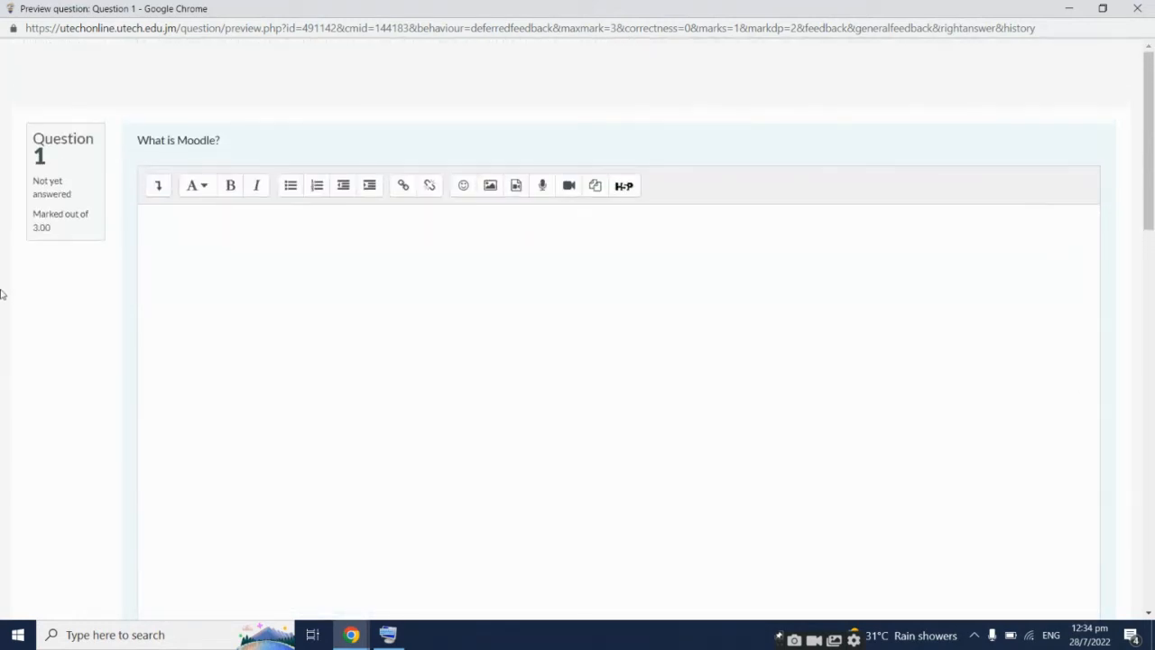
pyautogui.moveTo(79, 226); pyautogui.dragTo(27, 221)
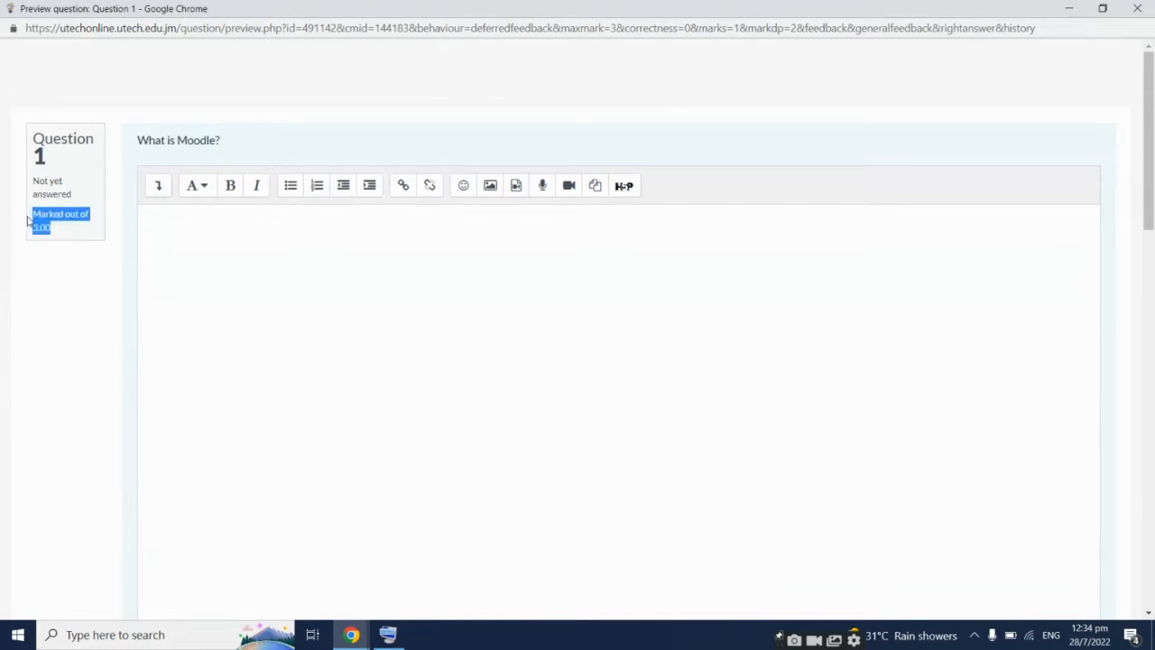
pyautogui.click(268, 301)
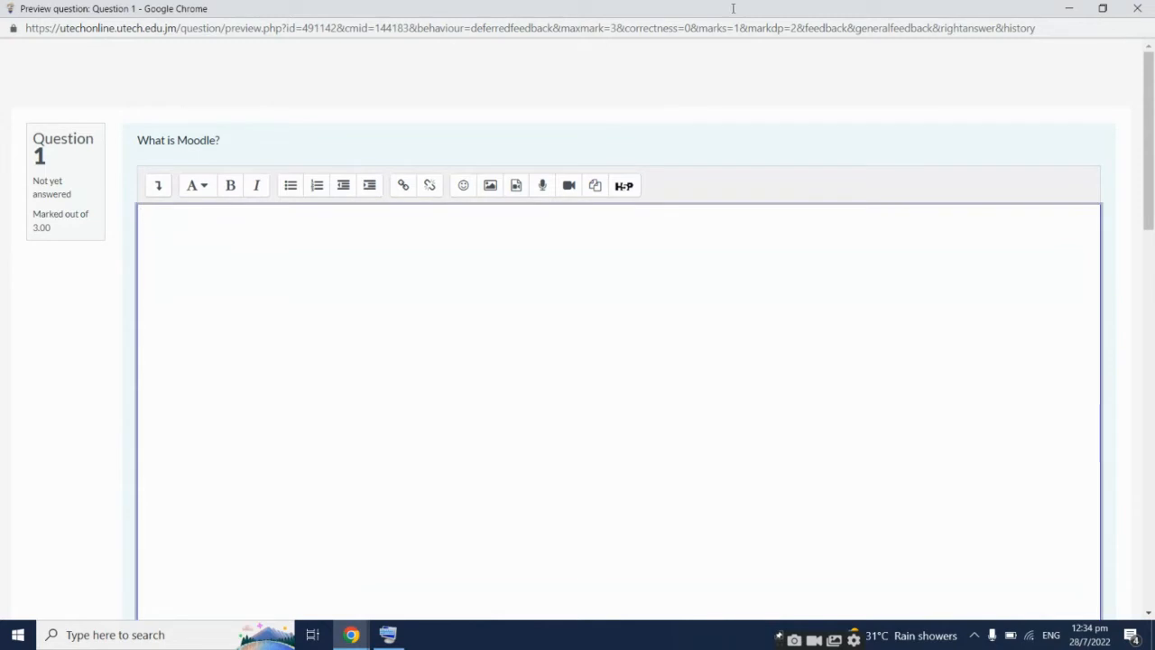
pyautogui.click(1136, 8)
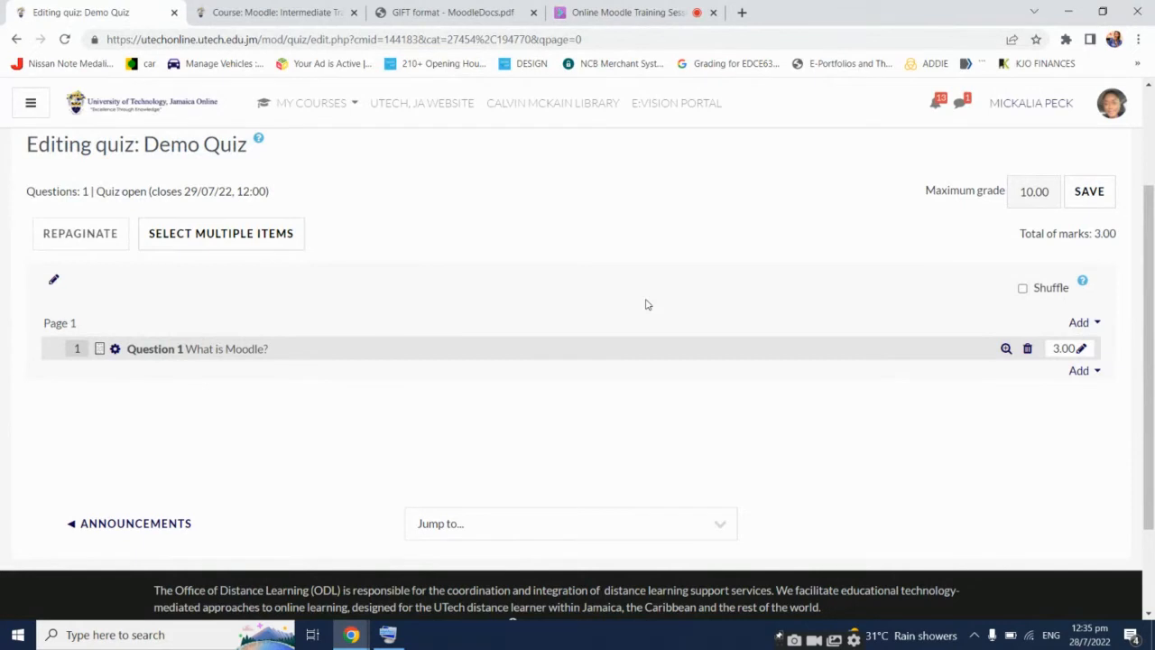
# From the Add menu below Question 1, create a new Multiple choice question
pyautogui.click(1078, 371)
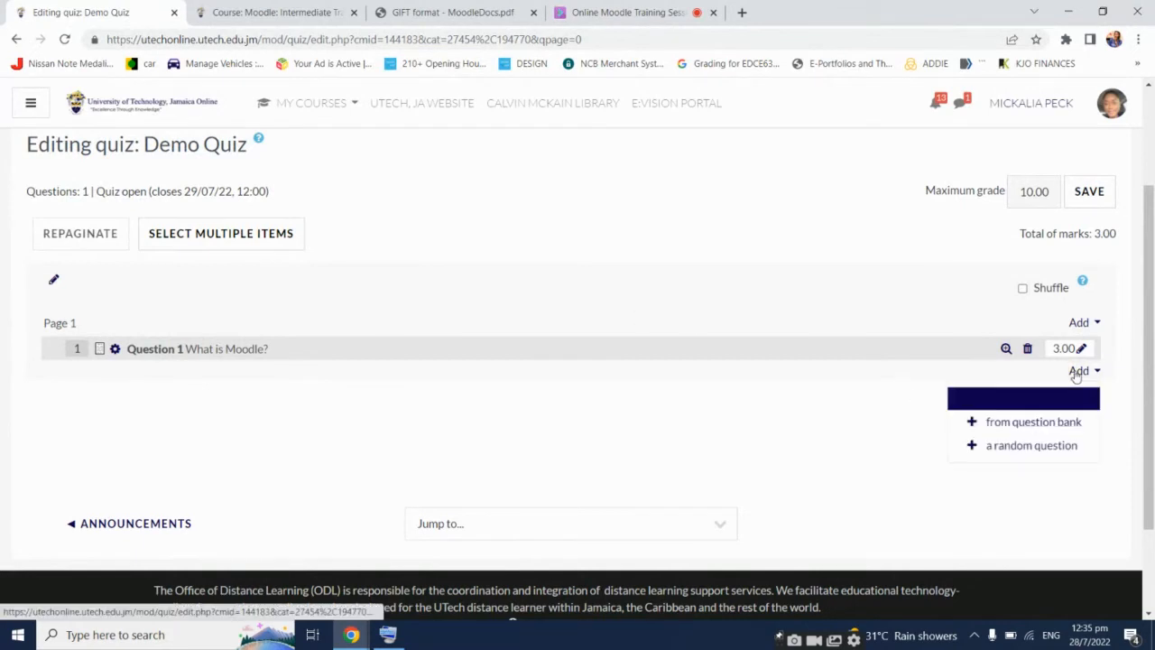
pyautogui.press('Escape')
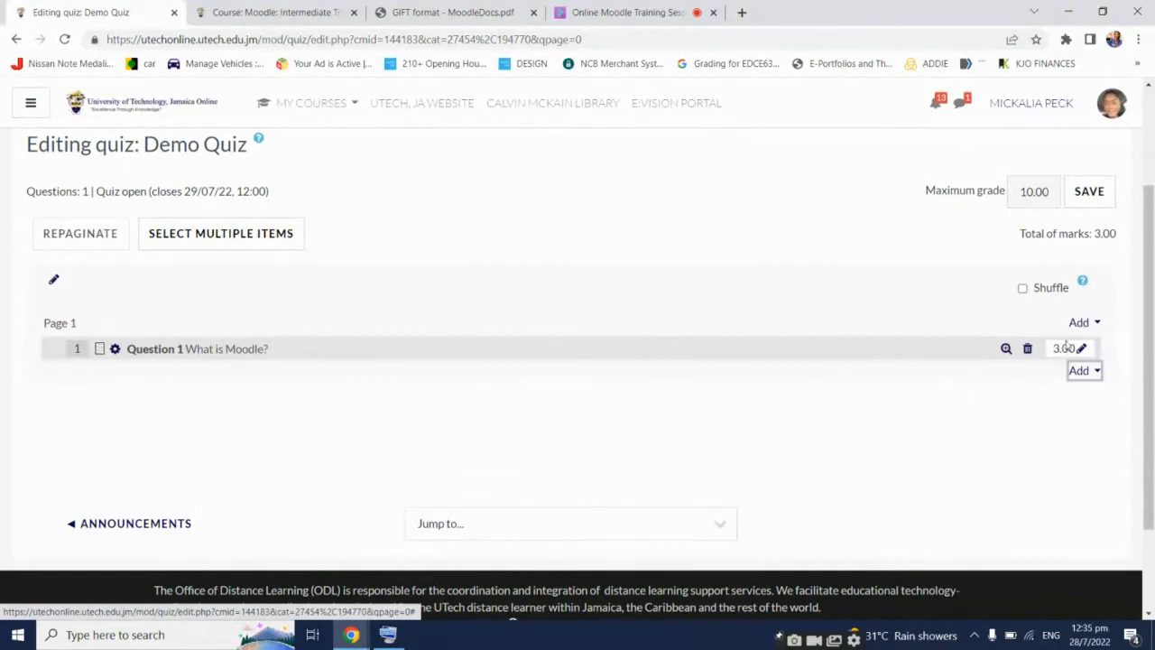
pyautogui.click(804, 433)
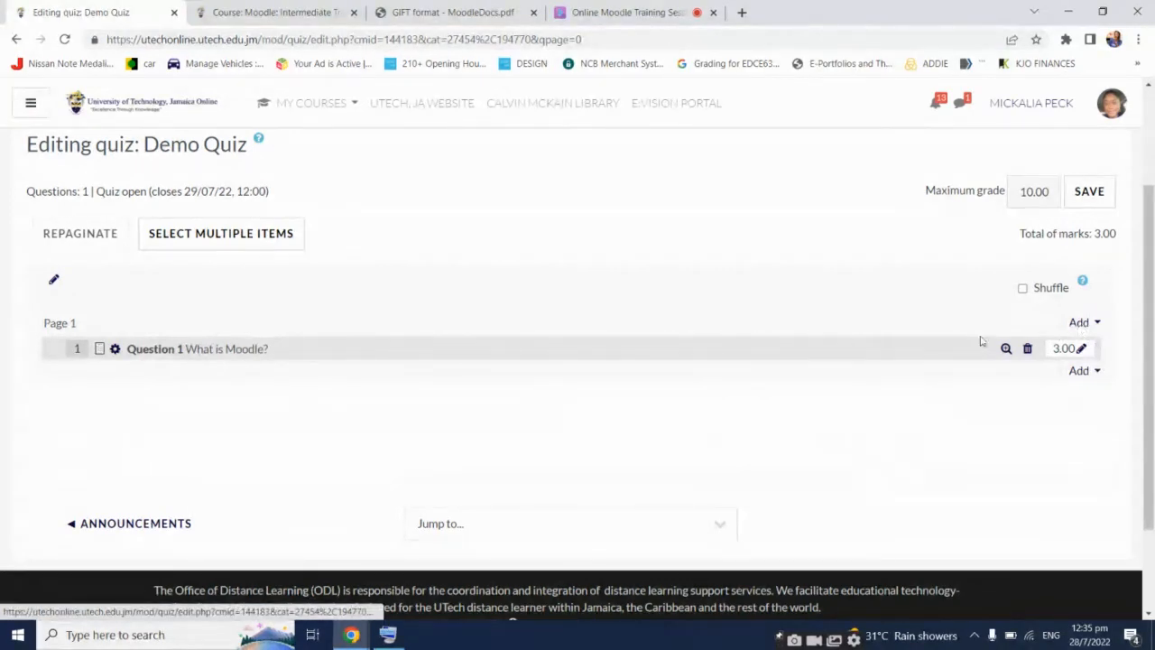
pyautogui.click(1085, 325)
pyautogui.click(1104, 455)
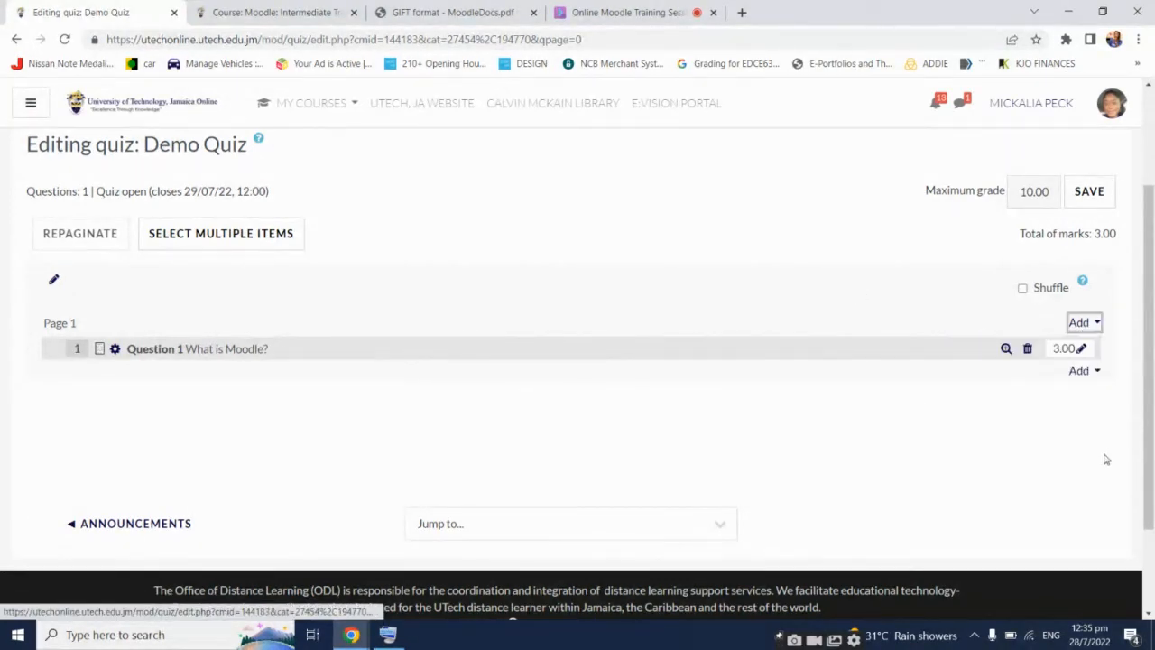
pyautogui.click(1090, 375)
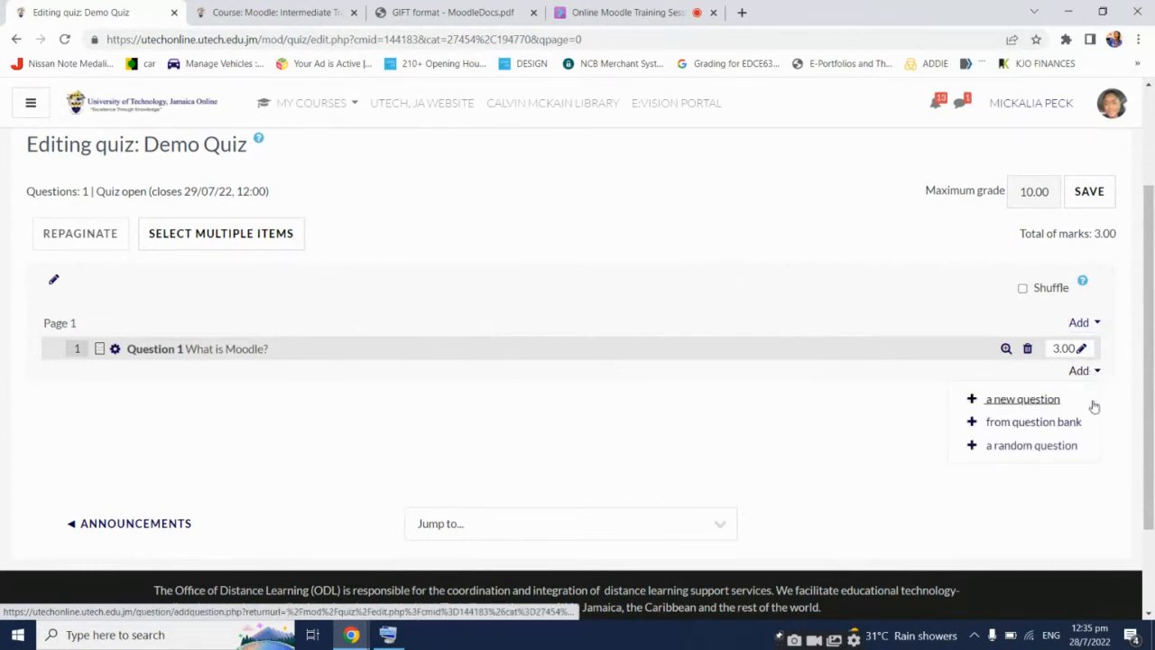
pyautogui.click(1088, 401)
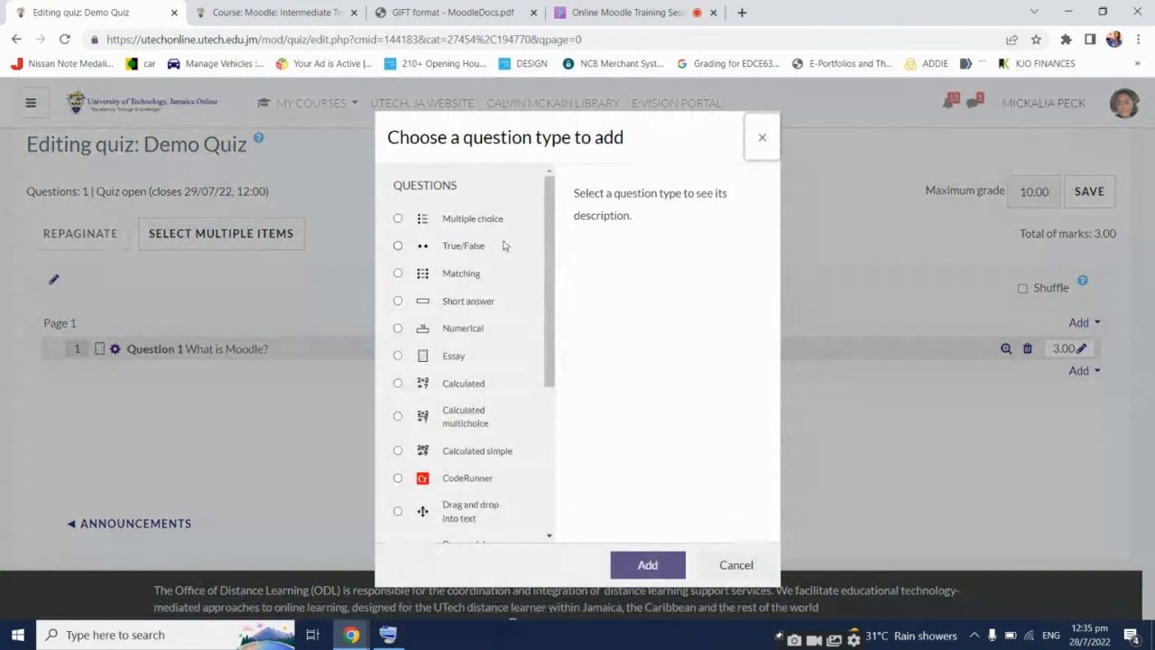
pyautogui.doubleClick(480, 220)
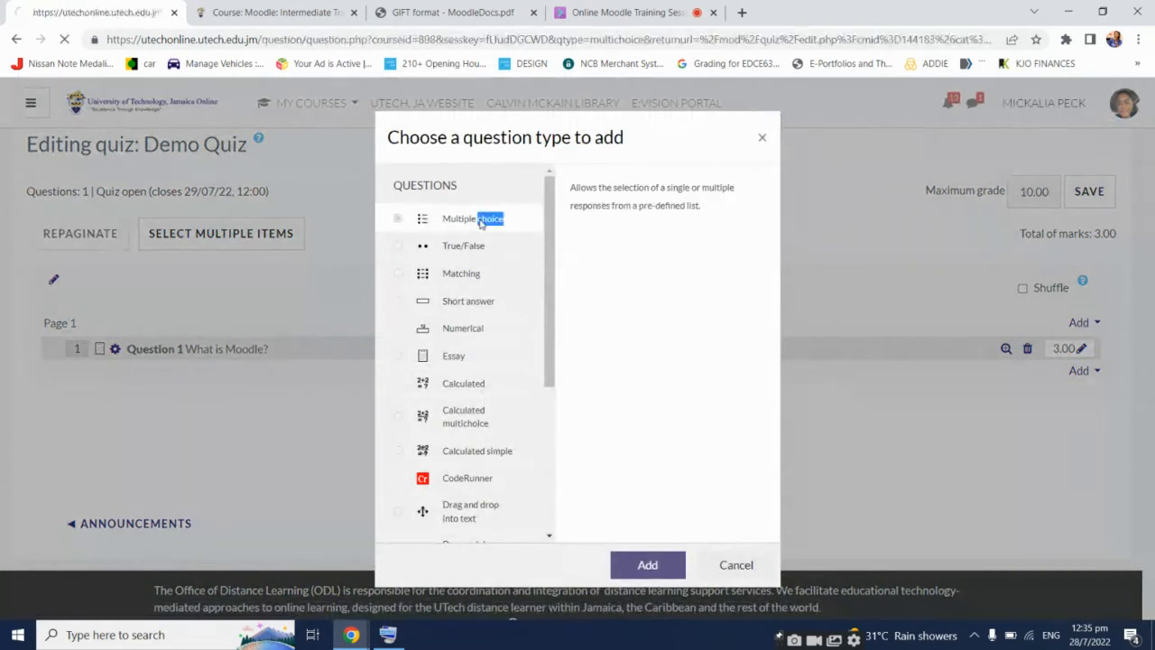
pyautogui.scroll(-2, 246, 425)
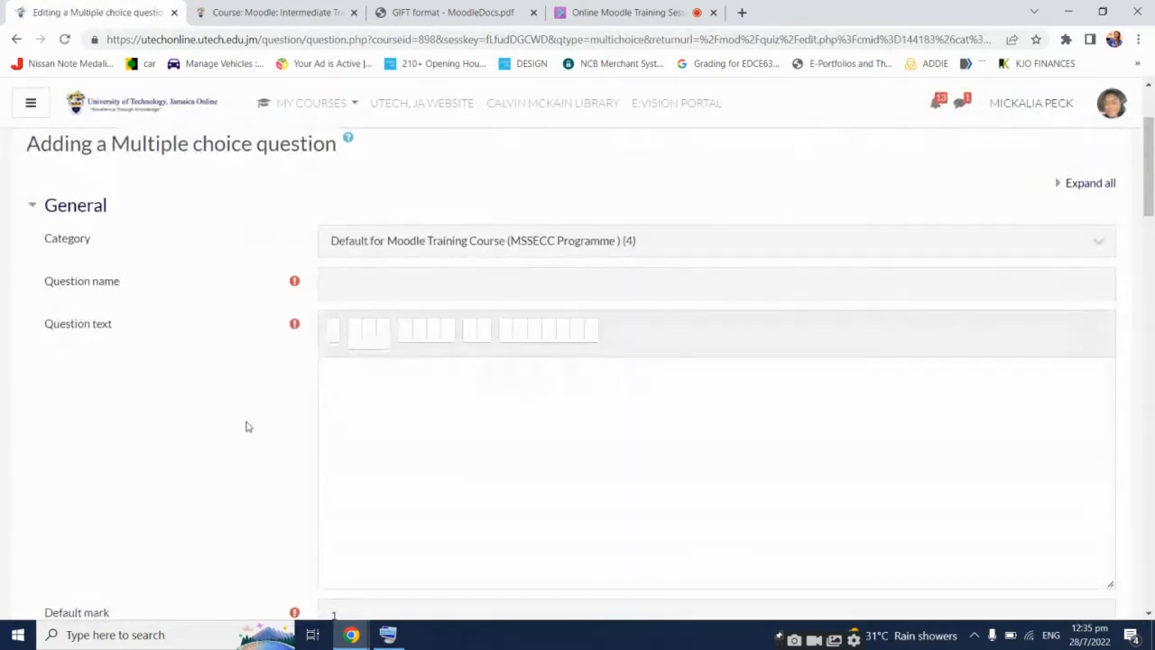
# Complete the question text as 'What does LMS stand for?' using the on-screen keyboard for the '?'
pyautogui.click(352, 285)
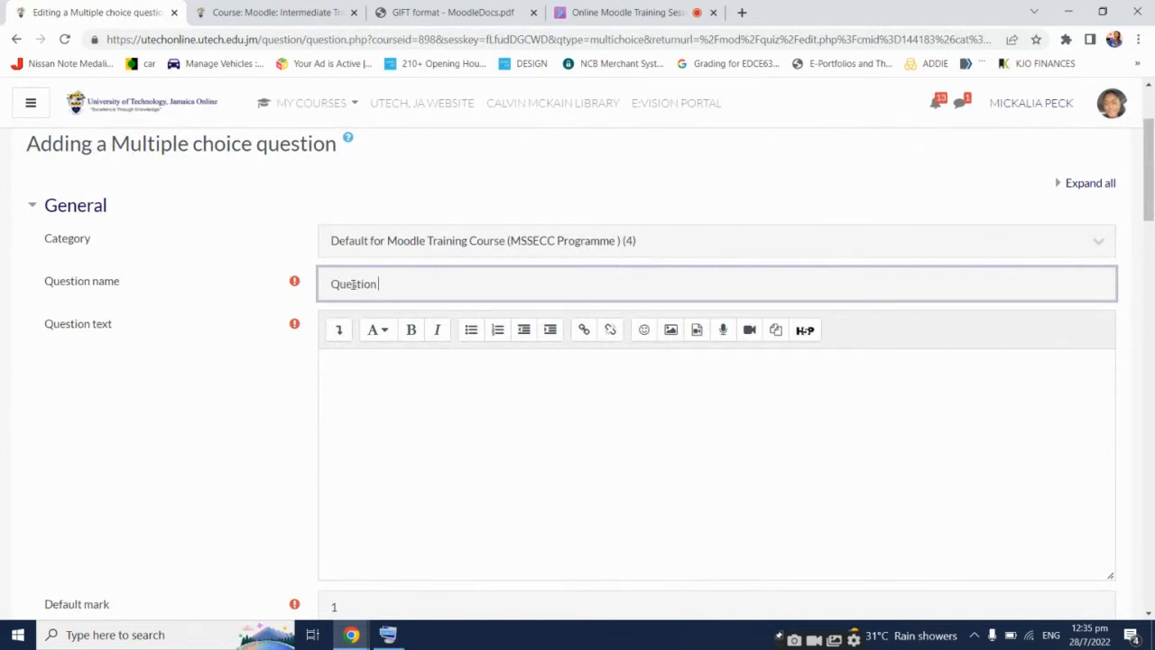
pyautogui.click(421, 404)
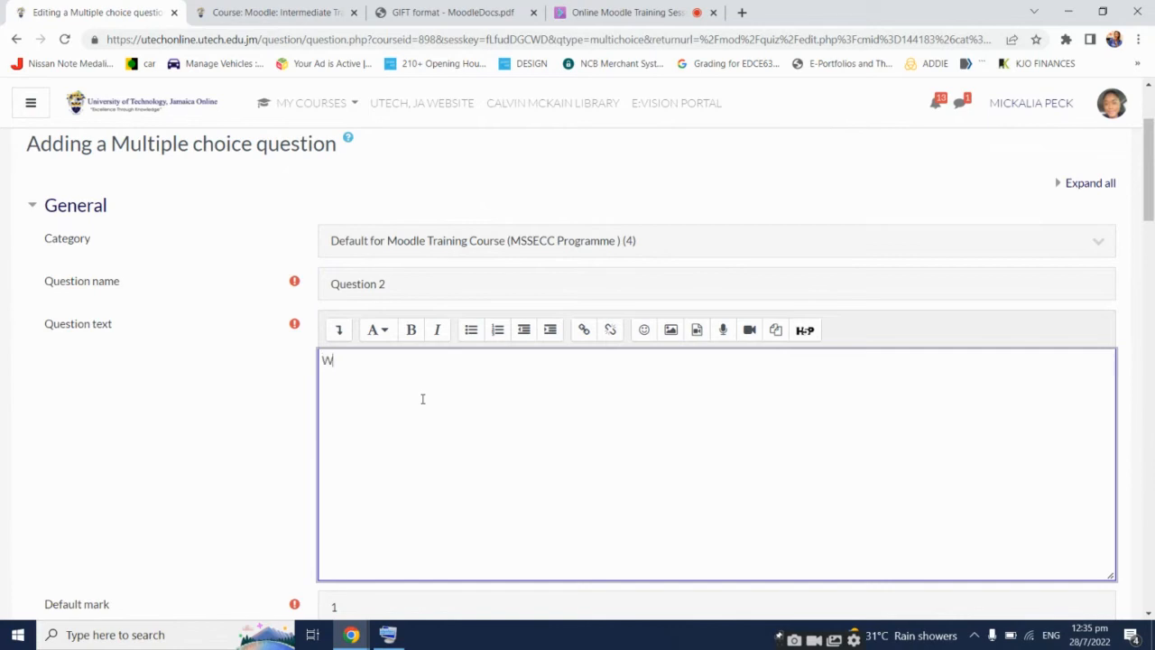
pyautogui.write('What does LMS stand for')
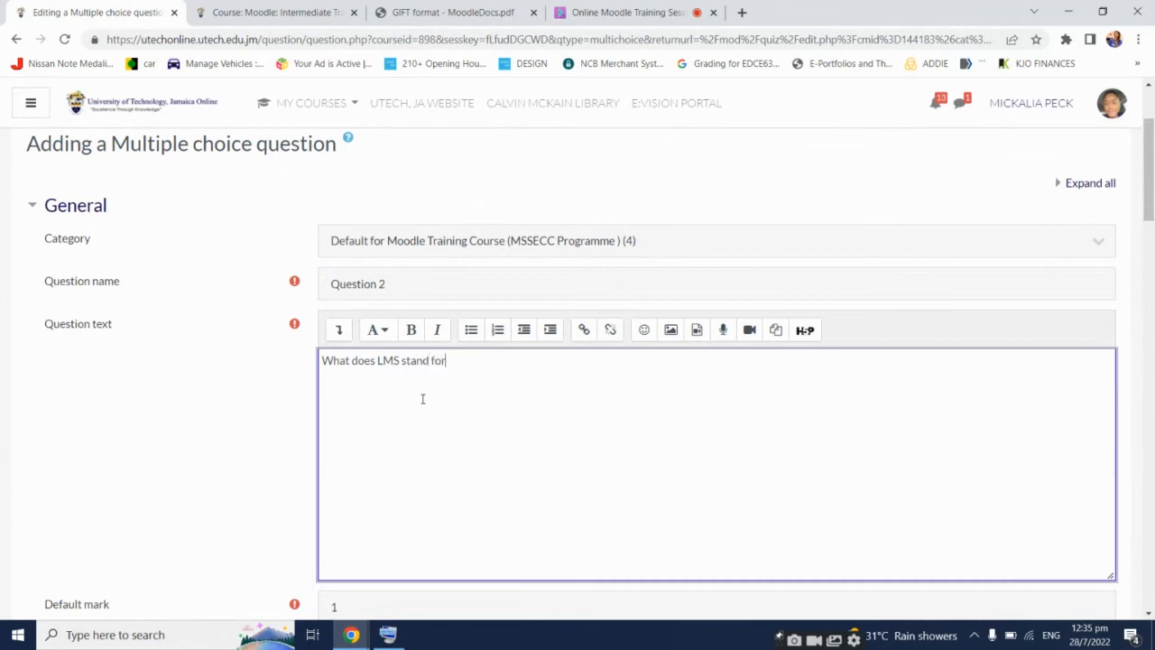
pyautogui.click(388, 635)
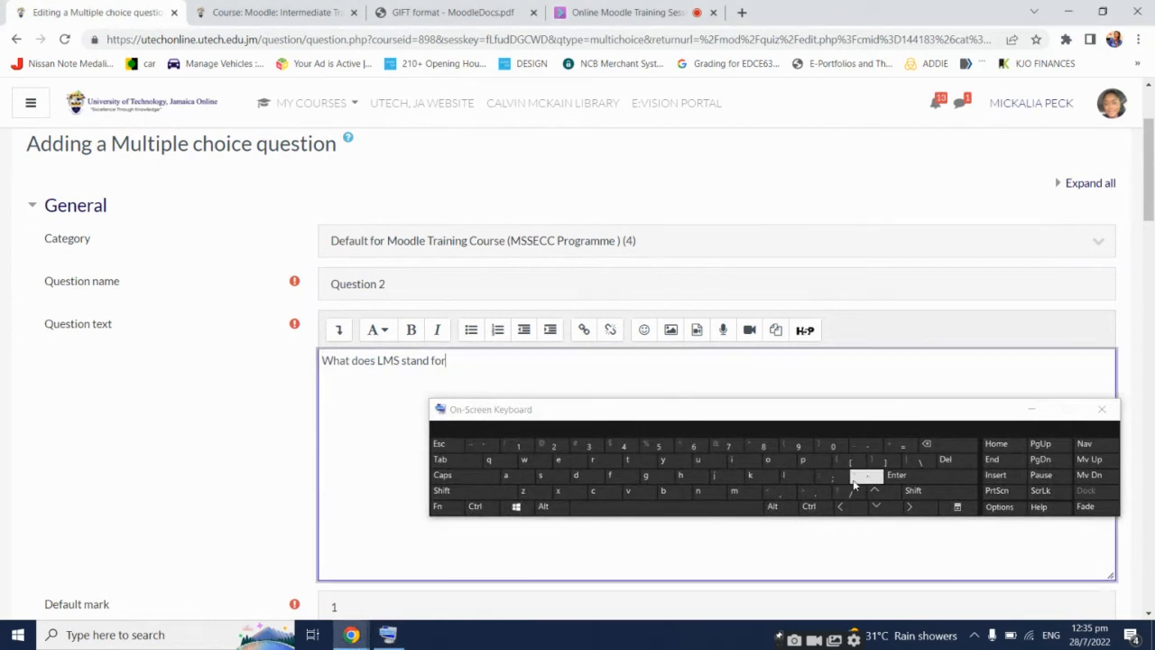
pyautogui.click(912, 490)
pyautogui.click(849, 490)
pyautogui.click(1031, 408)
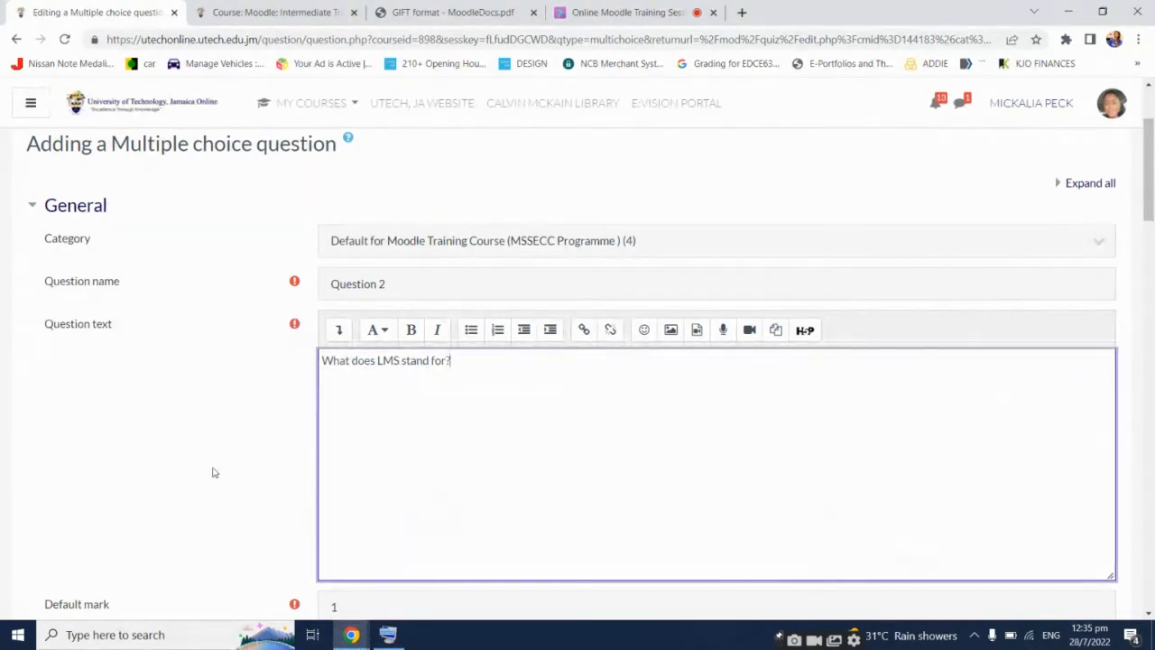
# Review the Default mark and keep the 'One answer only' setting
pyautogui.scroll(-3, 211, 471)
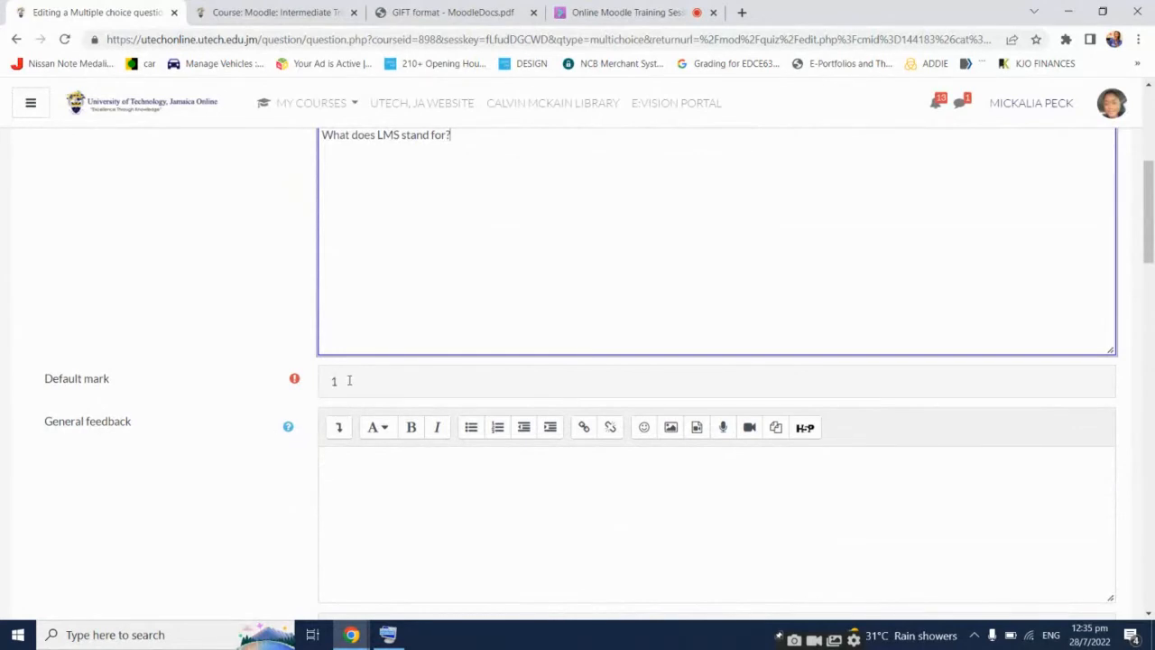
pyautogui.click(349, 380)
pyautogui.scroll(-1, 180, 443)
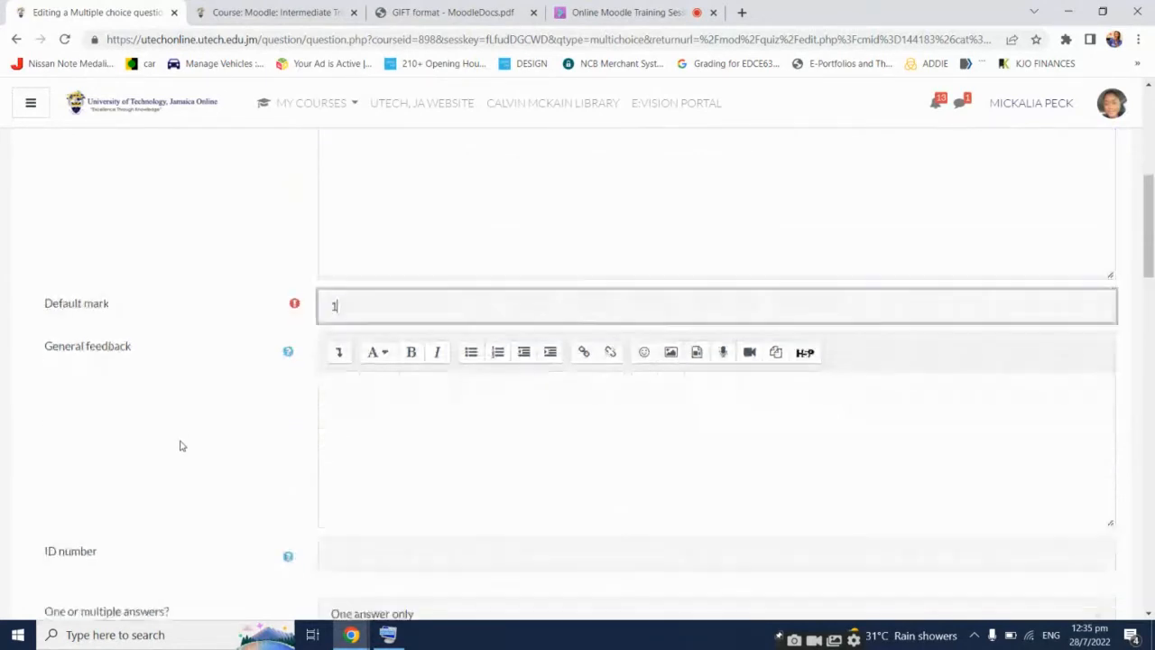
pyautogui.scroll(-4, 167, 444)
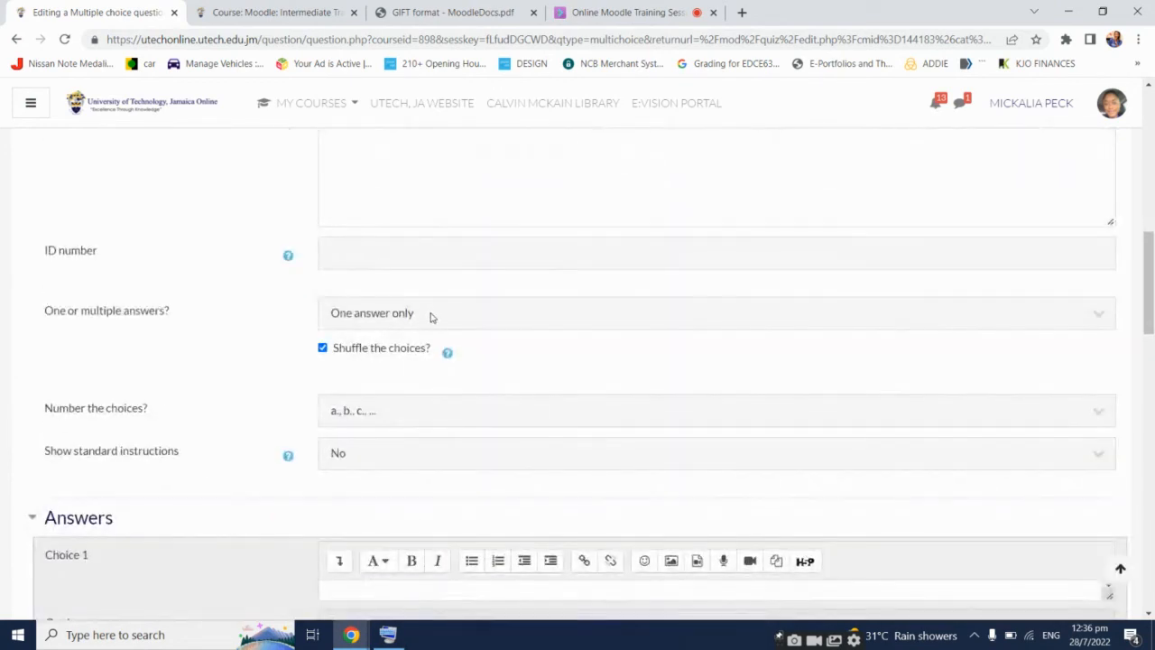
pyautogui.click(430, 320)
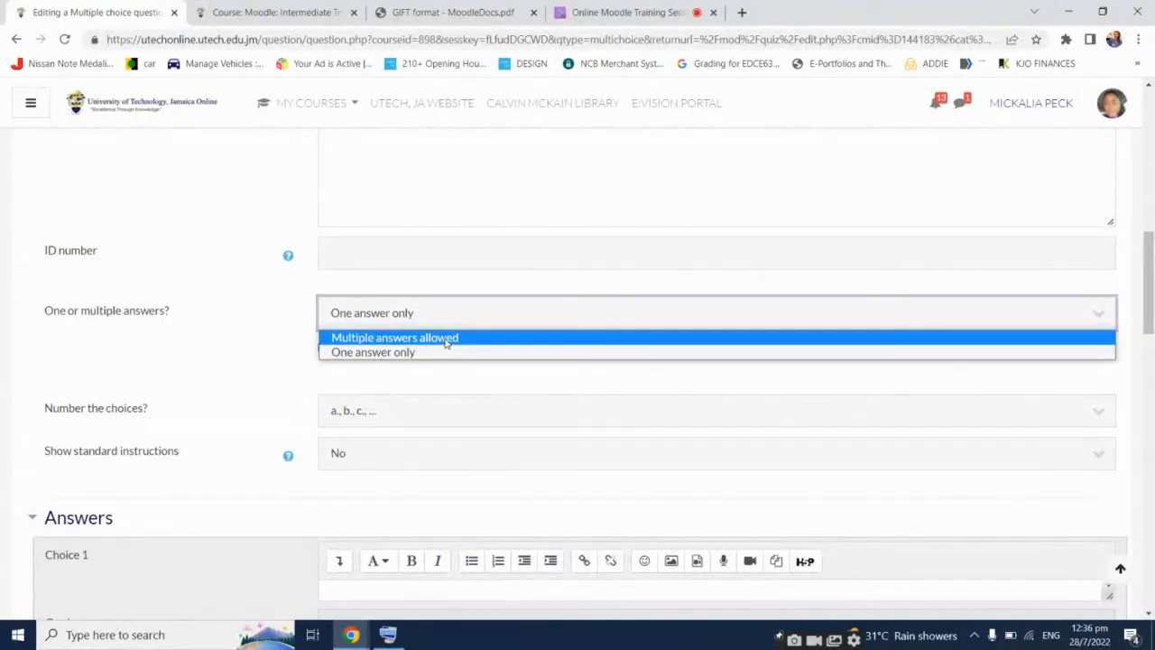
pyautogui.click(233, 343)
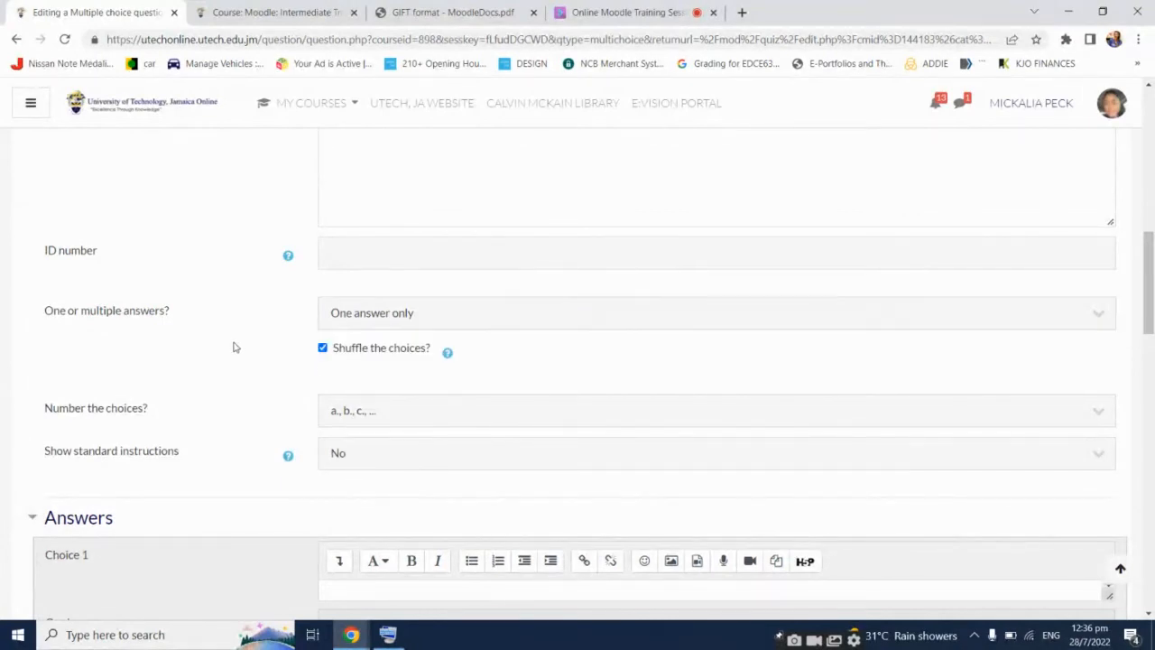
# Keep 'a., b., c.' choice numbering and move down to the empty Answers section
pyautogui.scroll(-1, 232, 343)
pyautogui.click(352, 336)
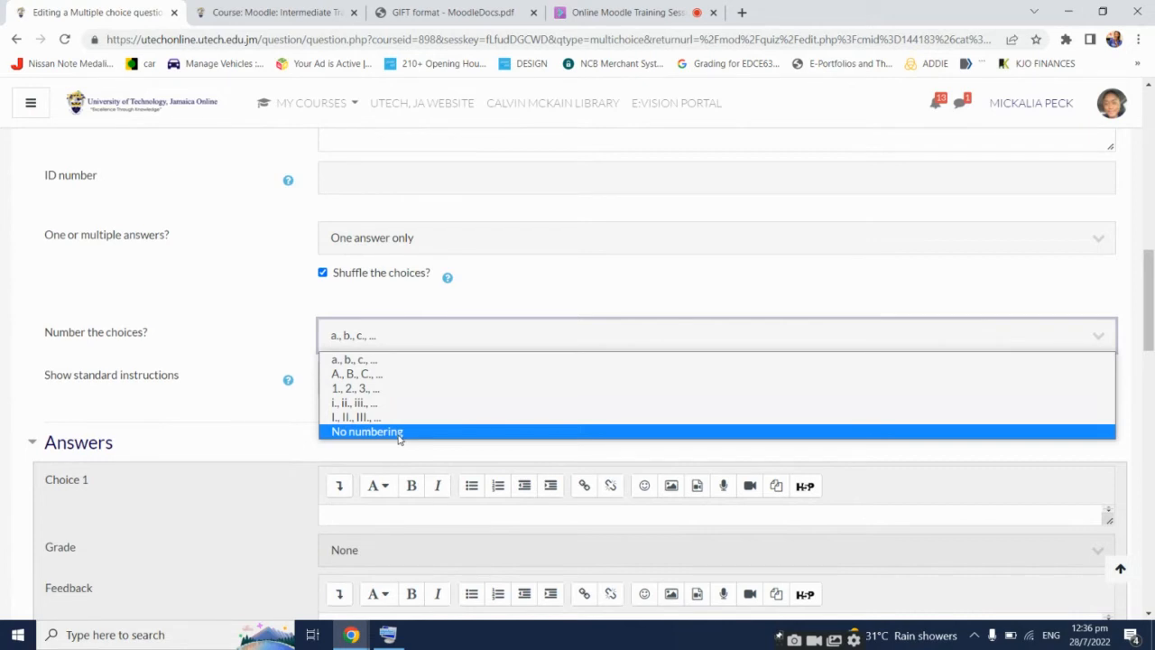
pyautogui.click(386, 361)
pyautogui.click(236, 354)
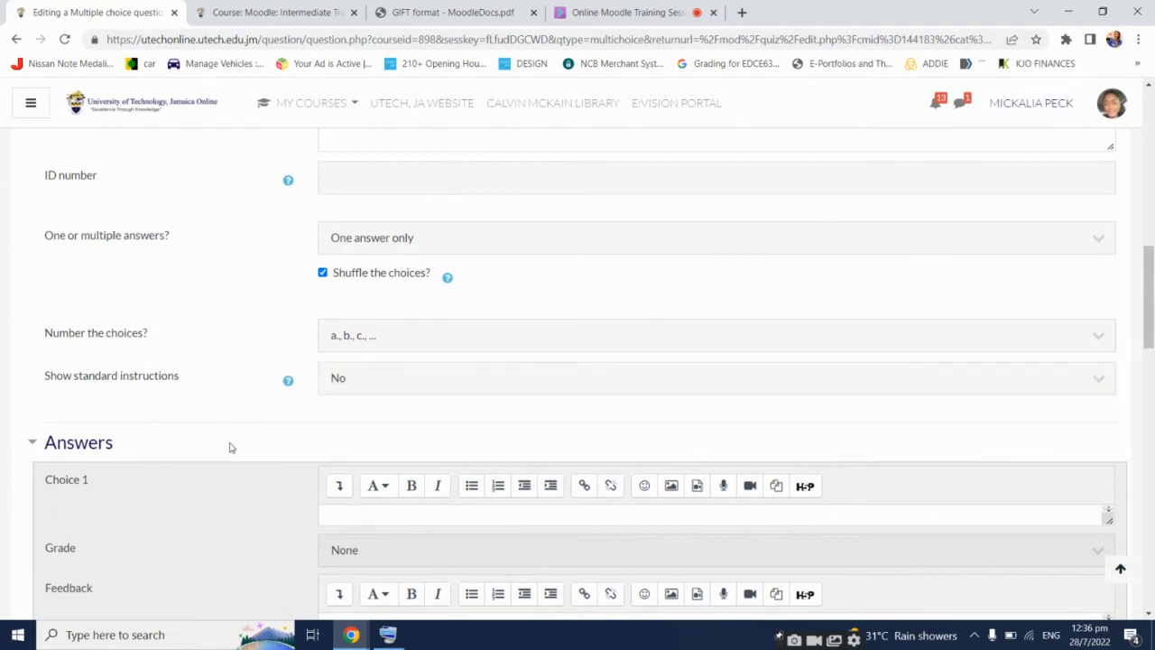
pyautogui.scroll(-3, 228, 445)
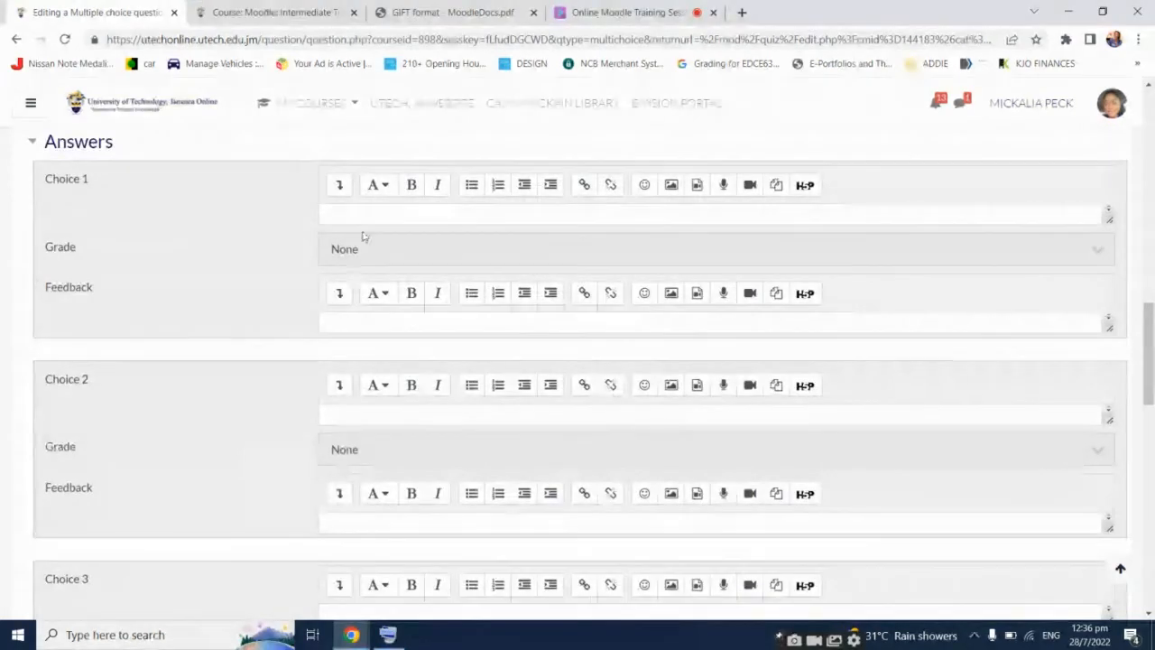
pyautogui.scroll(-5, 421, 503)
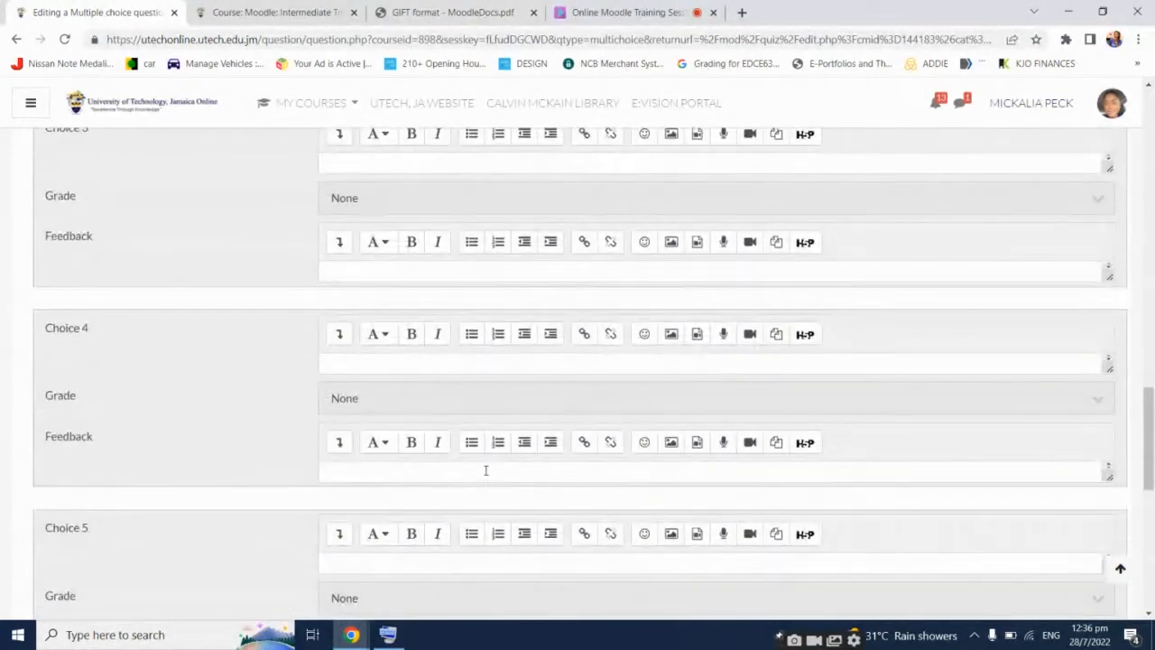
pyautogui.scroll(-3, 485, 464)
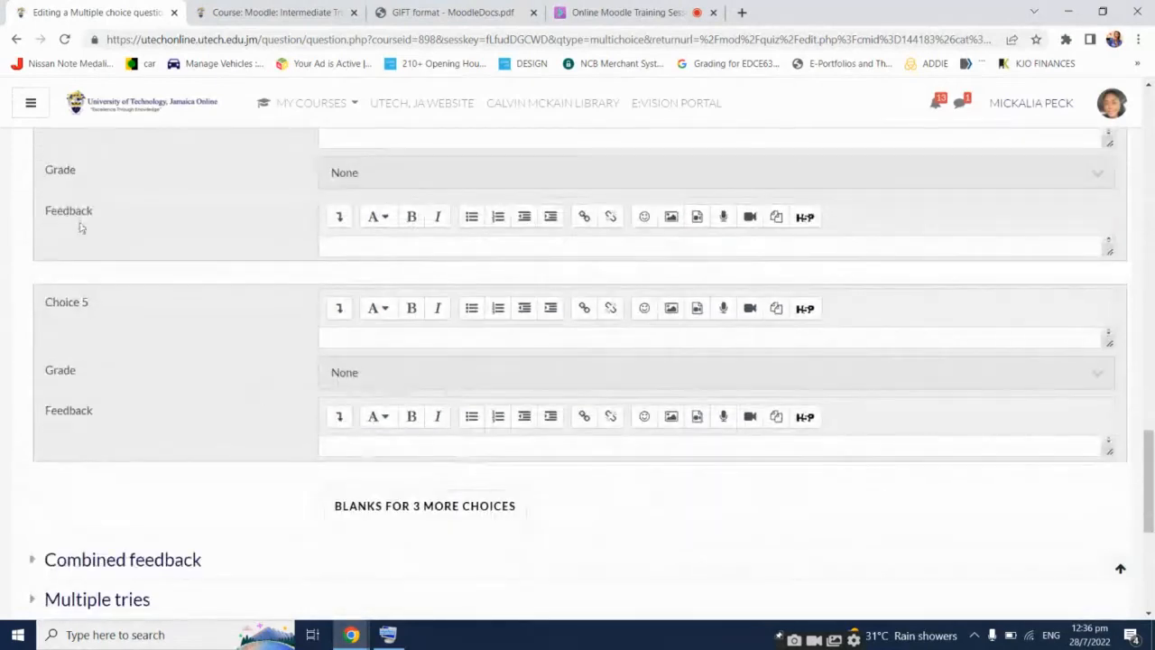
pyautogui.scroll(-1, 195, 397)
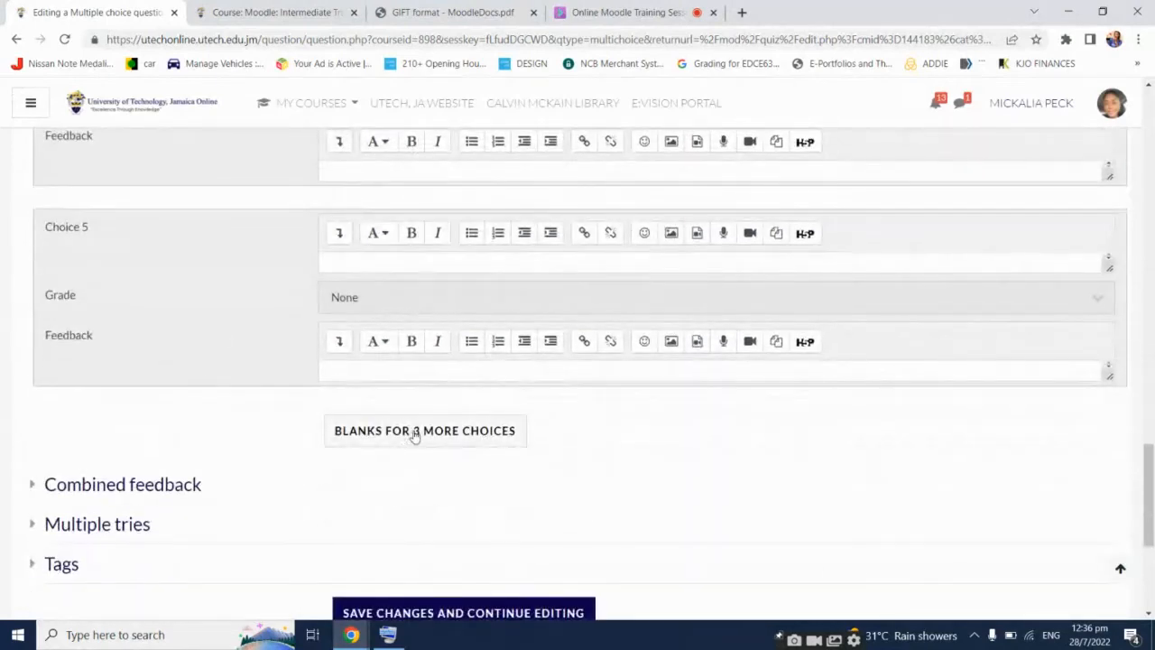
pyautogui.scroll(8, 564, 414)
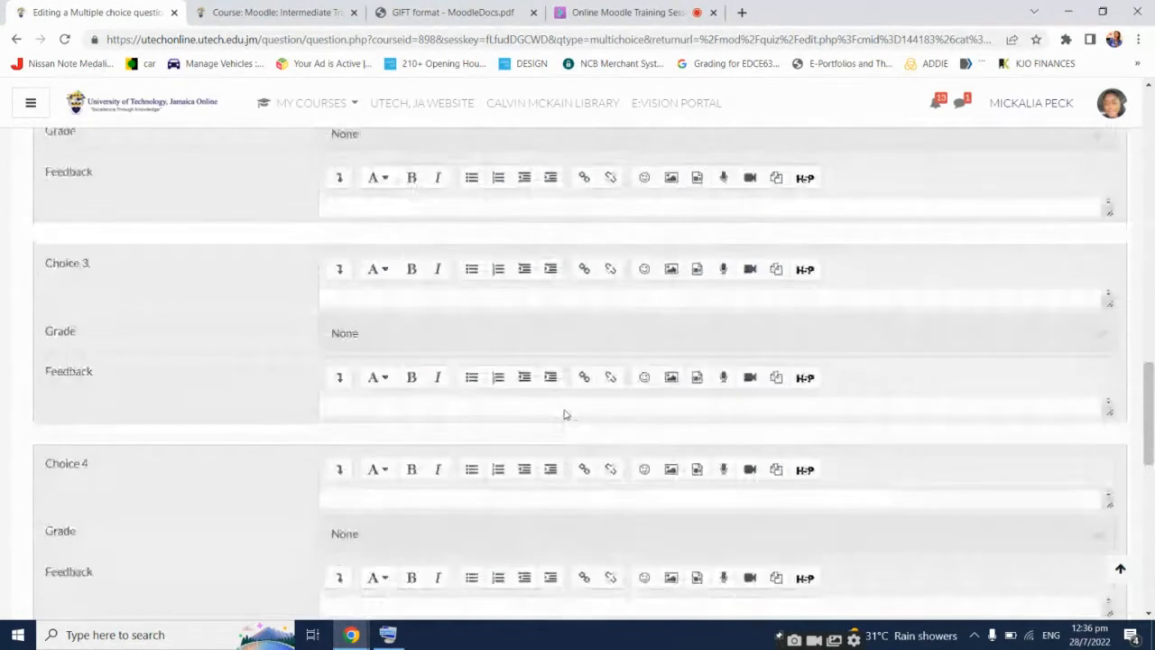
pyautogui.scroll(2, 564, 414)
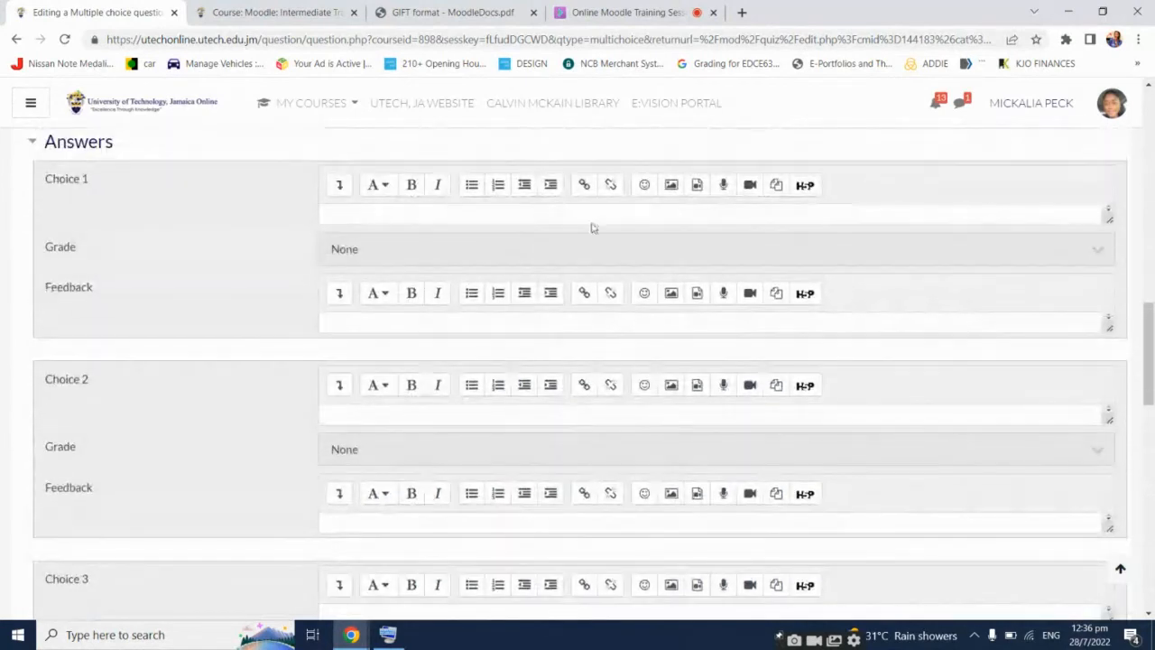
# Enter 'Learning Mutual System' as Choice 1, leaving its grade at None
pyautogui.click(493, 212)
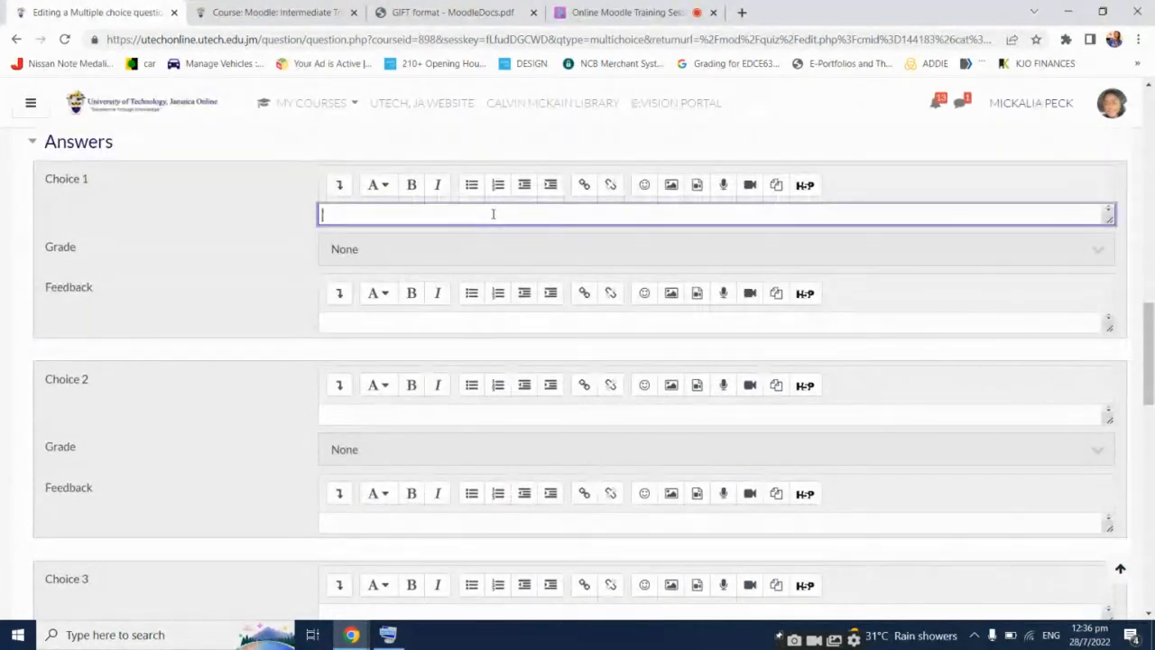
pyautogui.write('Lear')
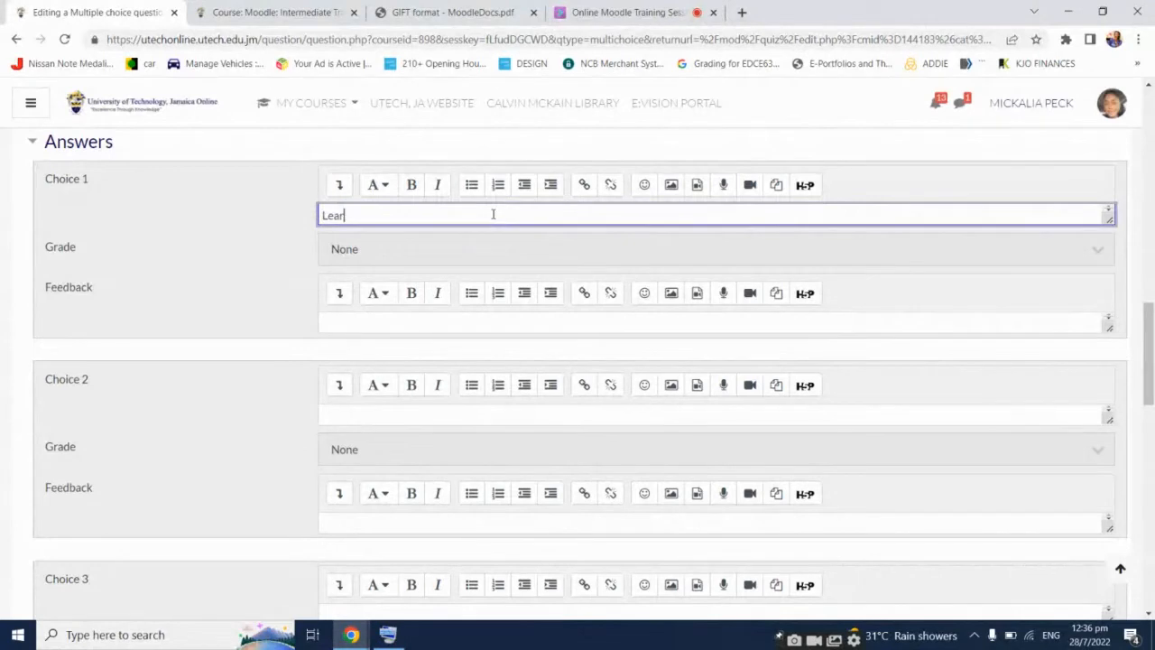
pyautogui.write('ning Mutual System')
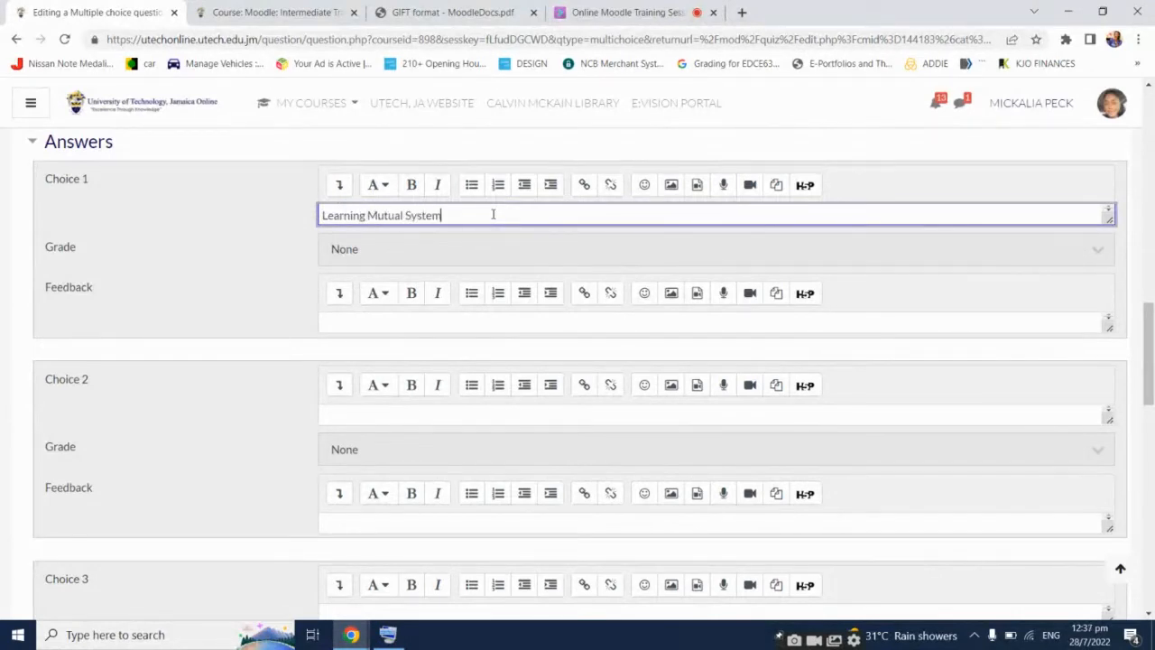
pyautogui.click(358, 253)
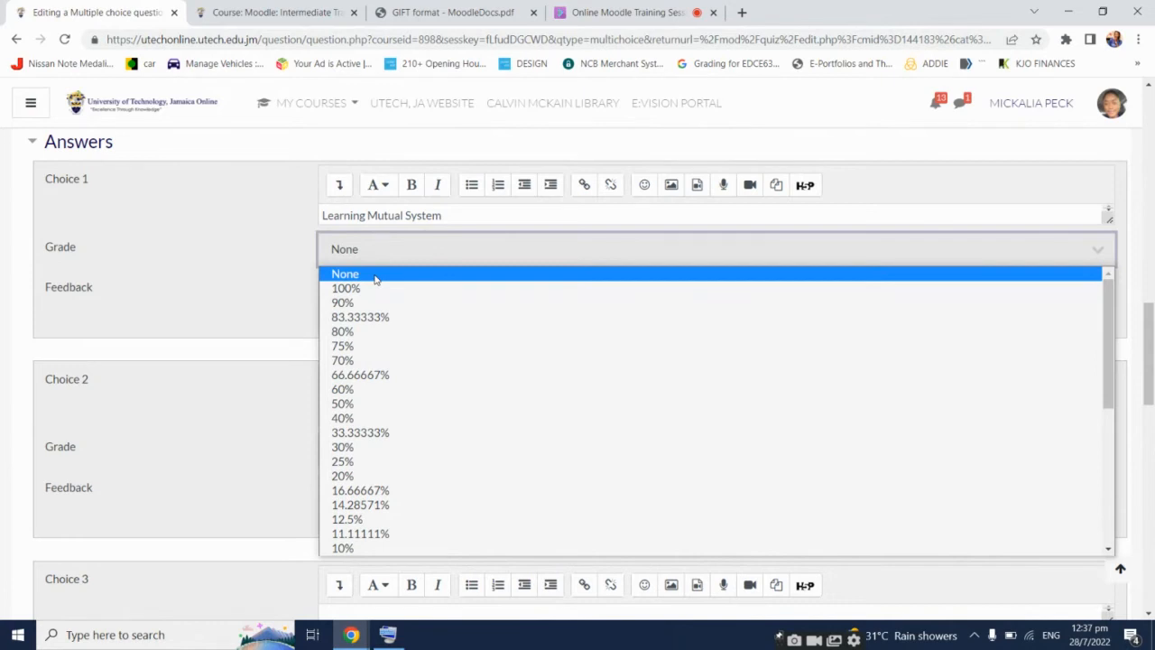
pyautogui.click(375, 279)
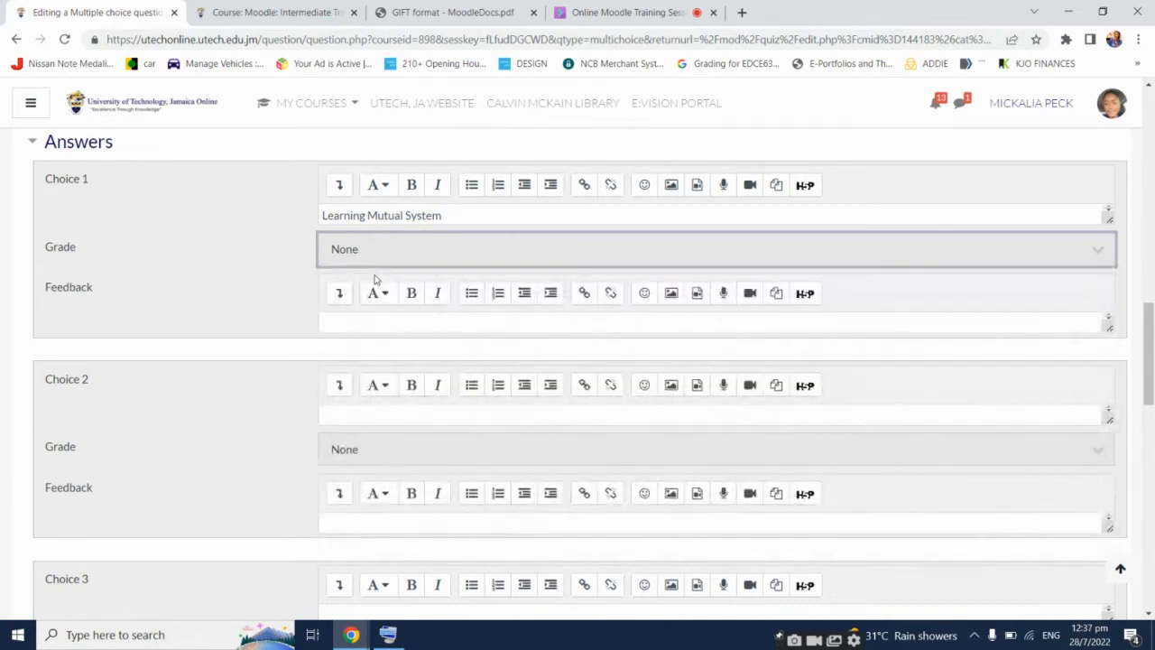
# Write Choice 1 feedback 'You have selected the incorrect response.' and select the whole sentence
pyautogui.click(331, 321)
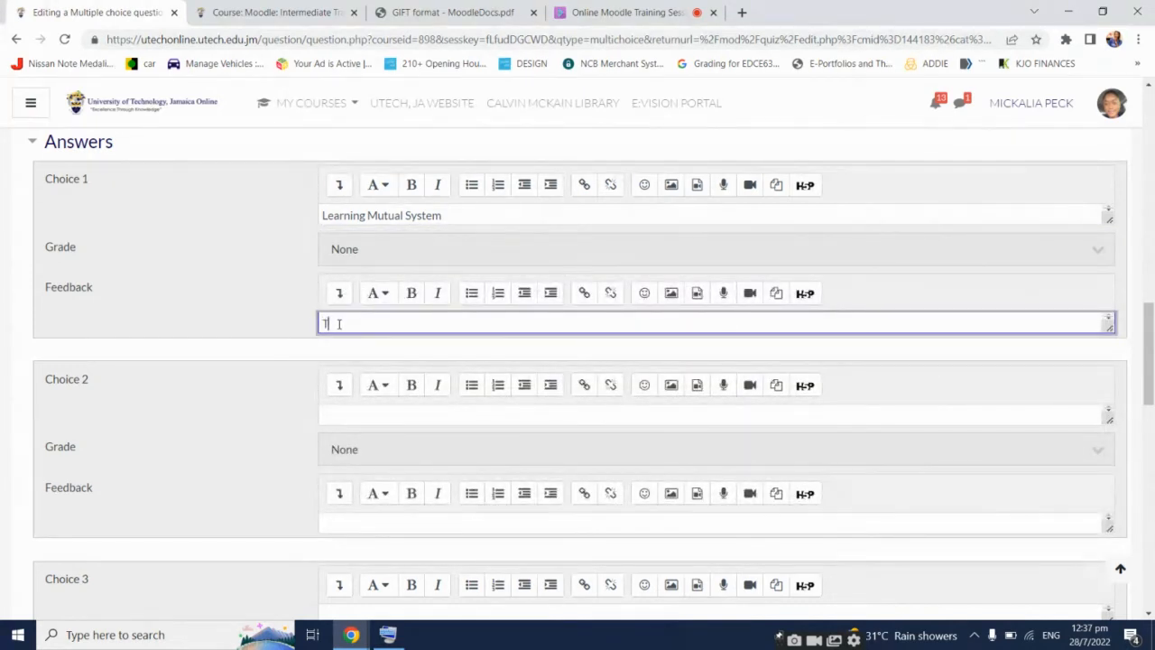
pyautogui.write('You have selected te')
pyautogui.write('e c')
pyautogui.press('BackSpace')
pyautogui.write('in')
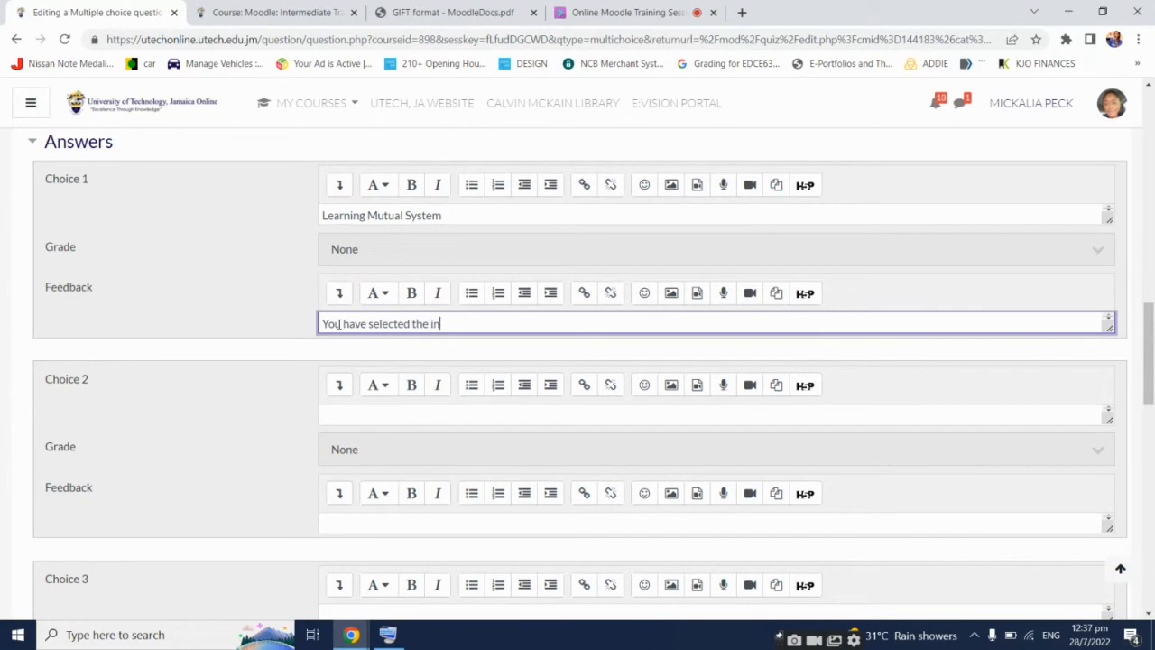
pyautogui.write('correct res')
pyautogui.click(386, 635)
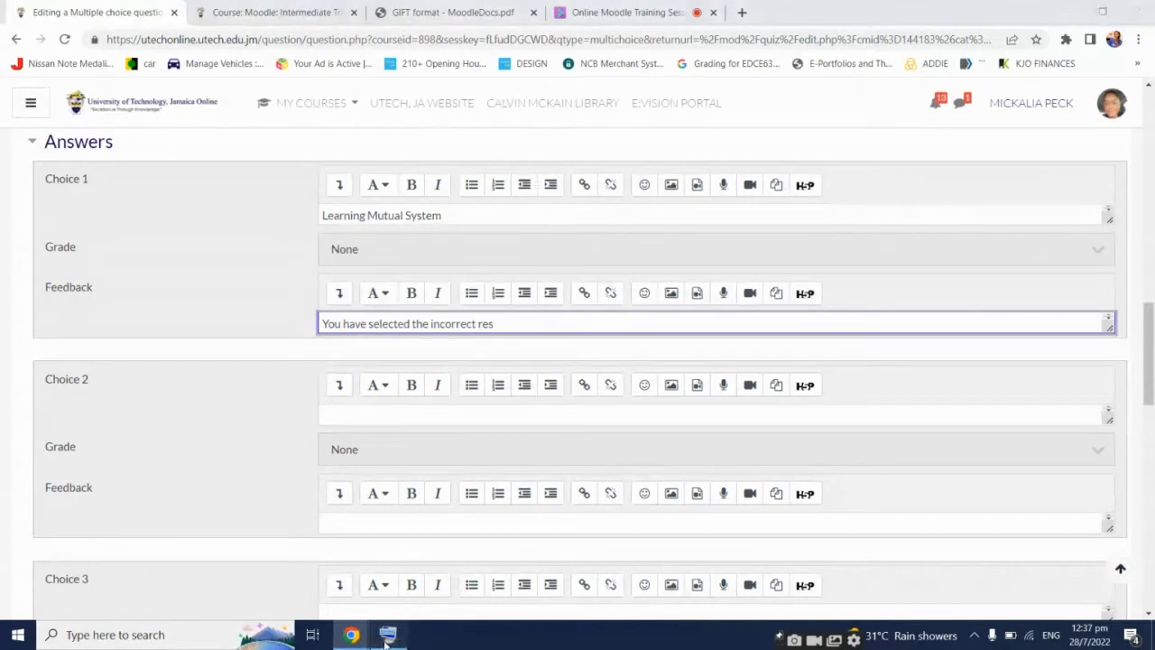
pyautogui.click(802, 458)
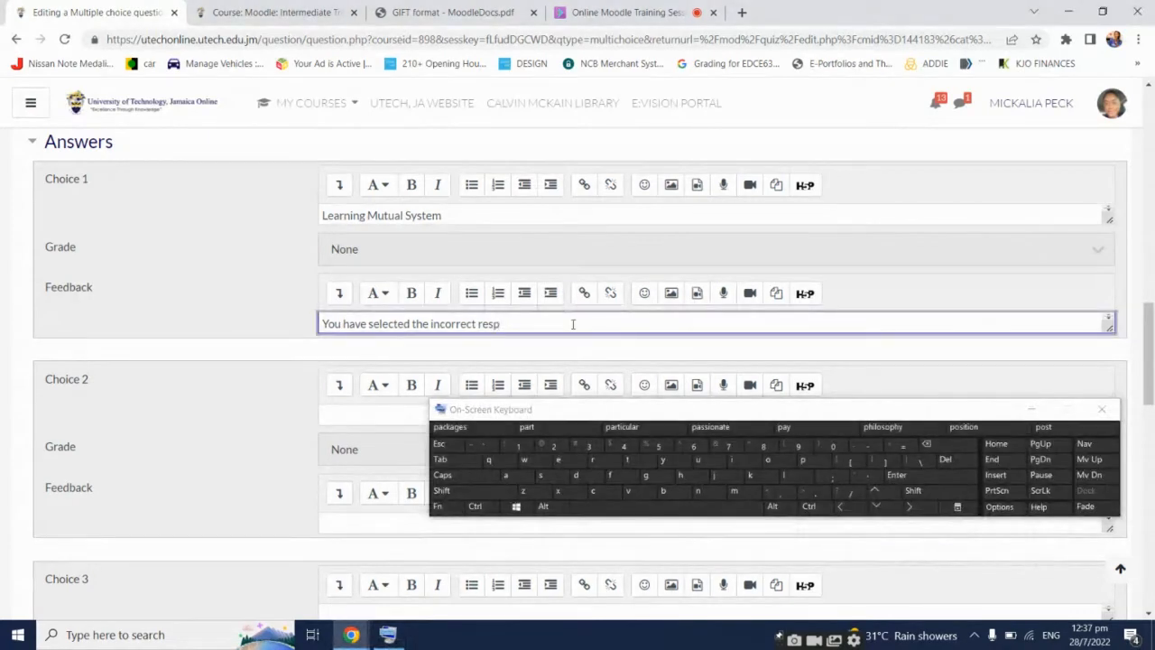
pyautogui.write('onse.')
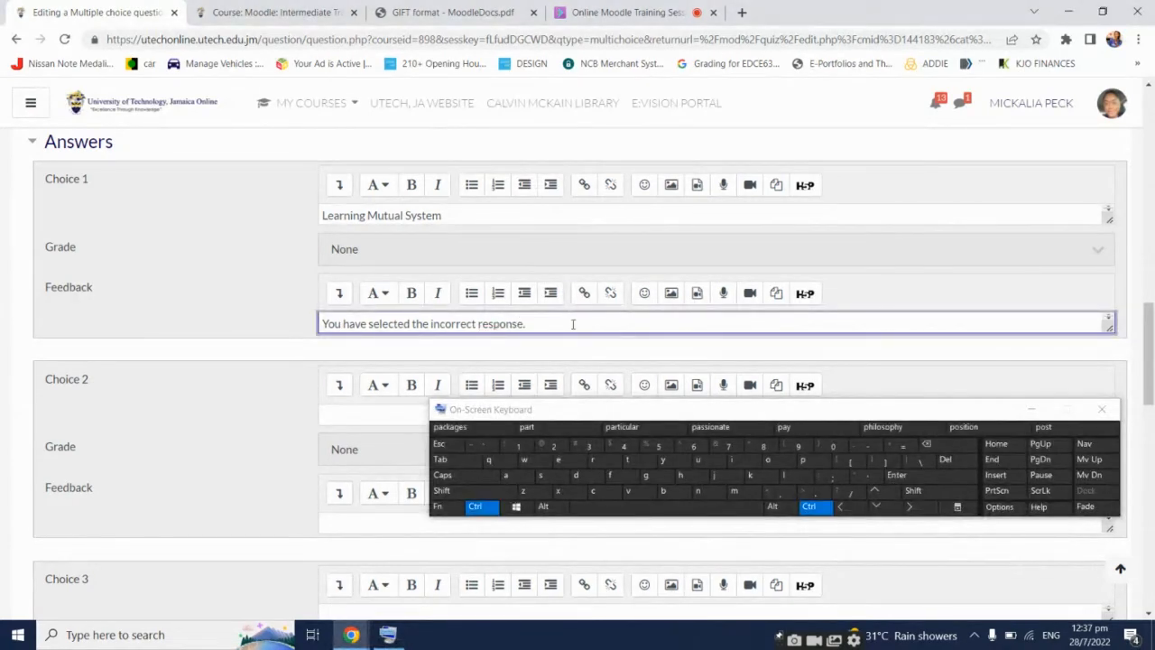
pyautogui.hotkey('ctrl', 's')
pyautogui.press('Escape')
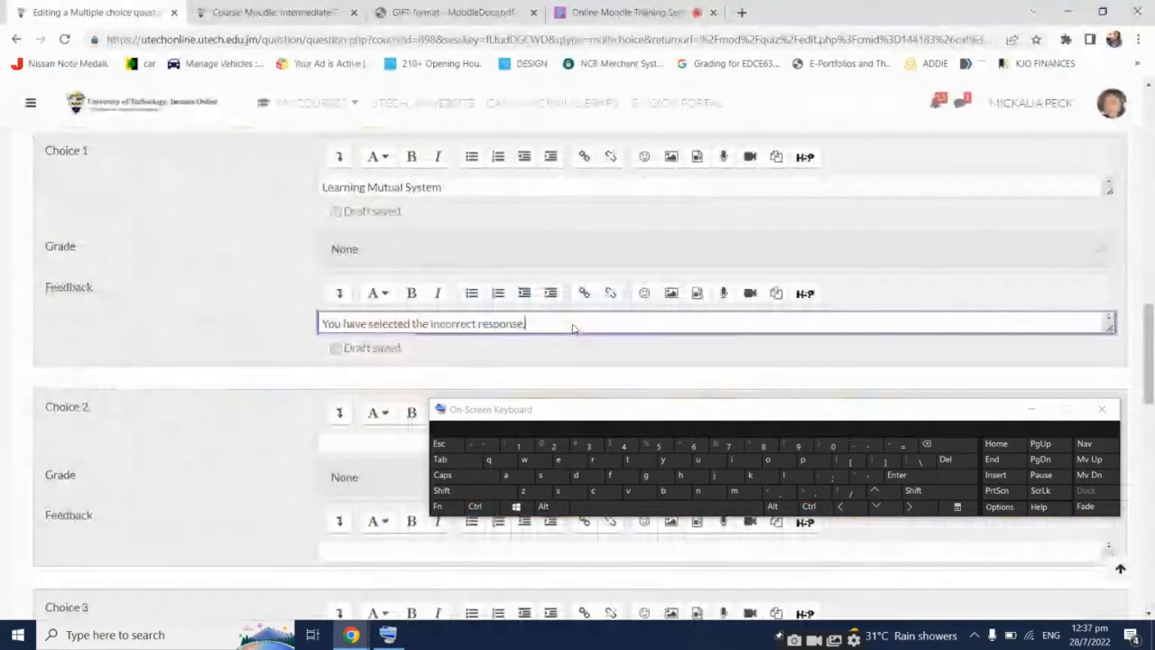
pyautogui.hotkey('ctrl', 'a')
pyautogui.hotkey('ctrl', 'c')
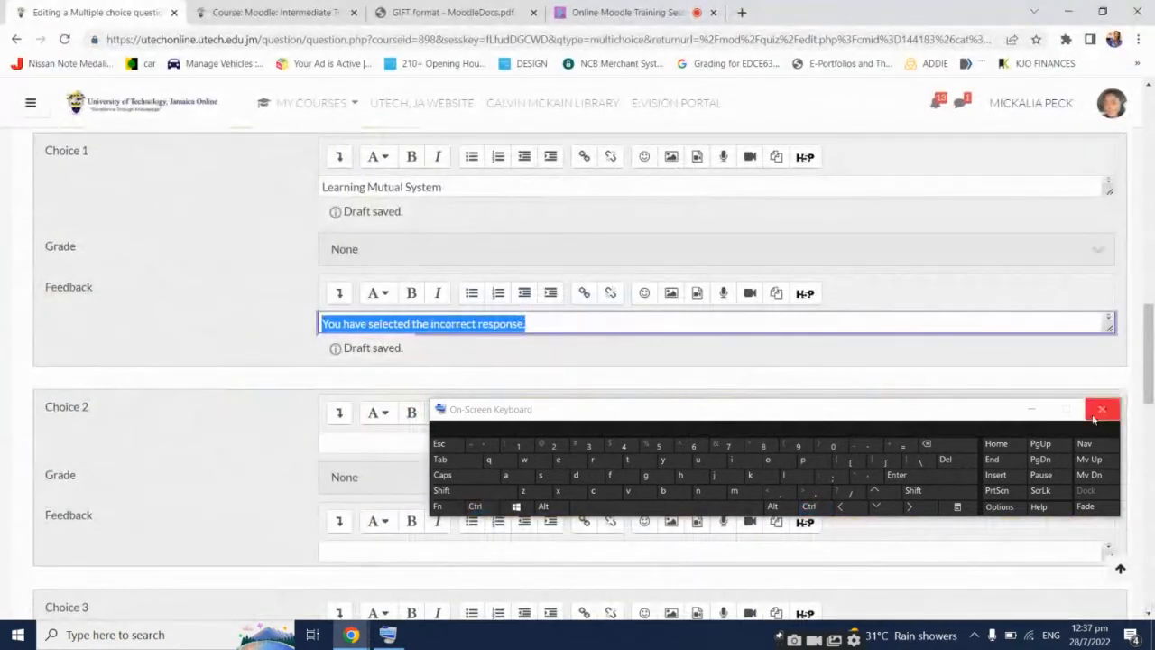
pyautogui.click(1031, 409)
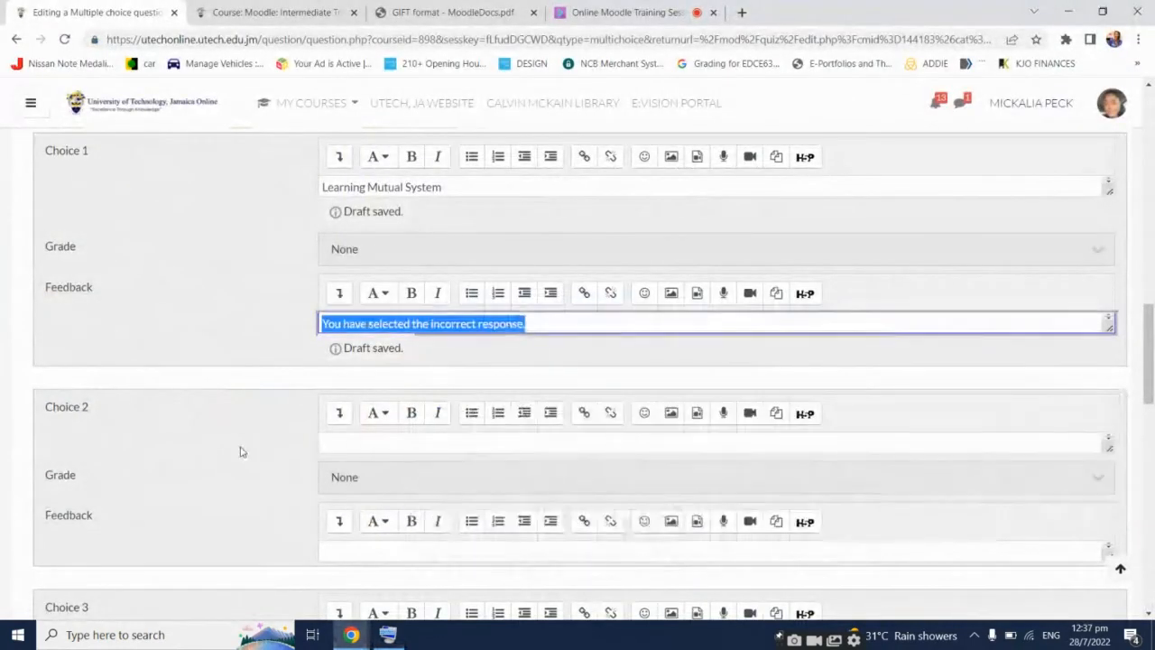
pyautogui.click(428, 442)
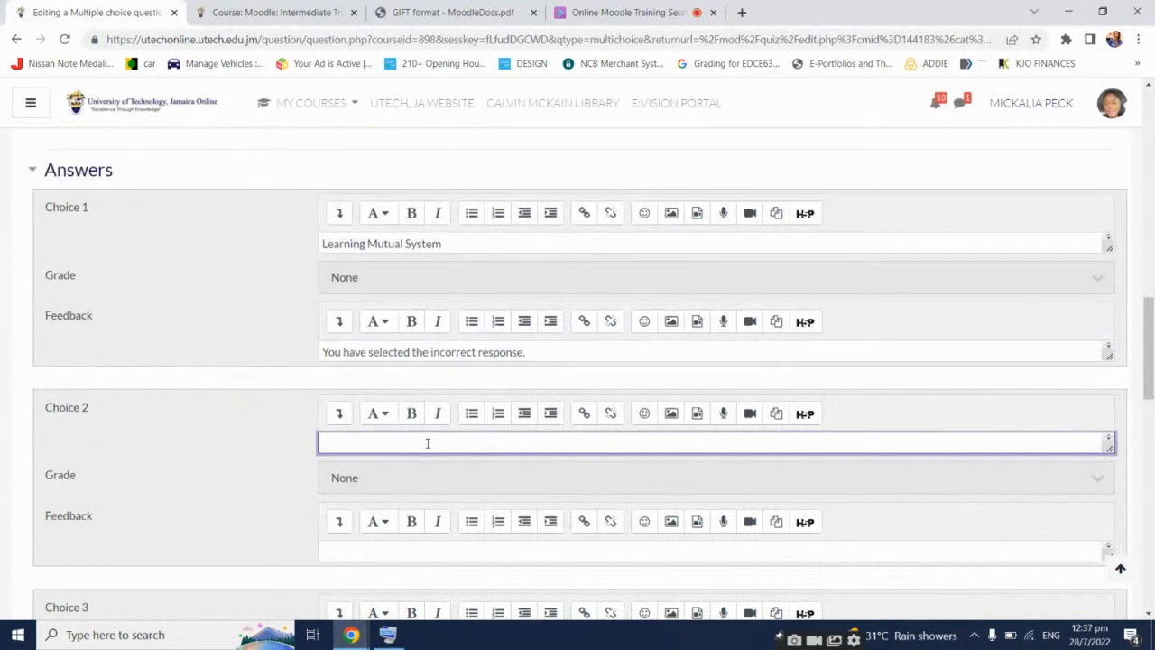
# Enter 'Learning Management System' as Choice 2 and grade it 100%
pyautogui.write('Learning Masn')
pyautogui.press('BackSpace')
pyautogui.press('BackSpace')
pyautogui.write('nagement System')
pyautogui.click(433, 484)
pyautogui.scroll(-1, 439, 247)
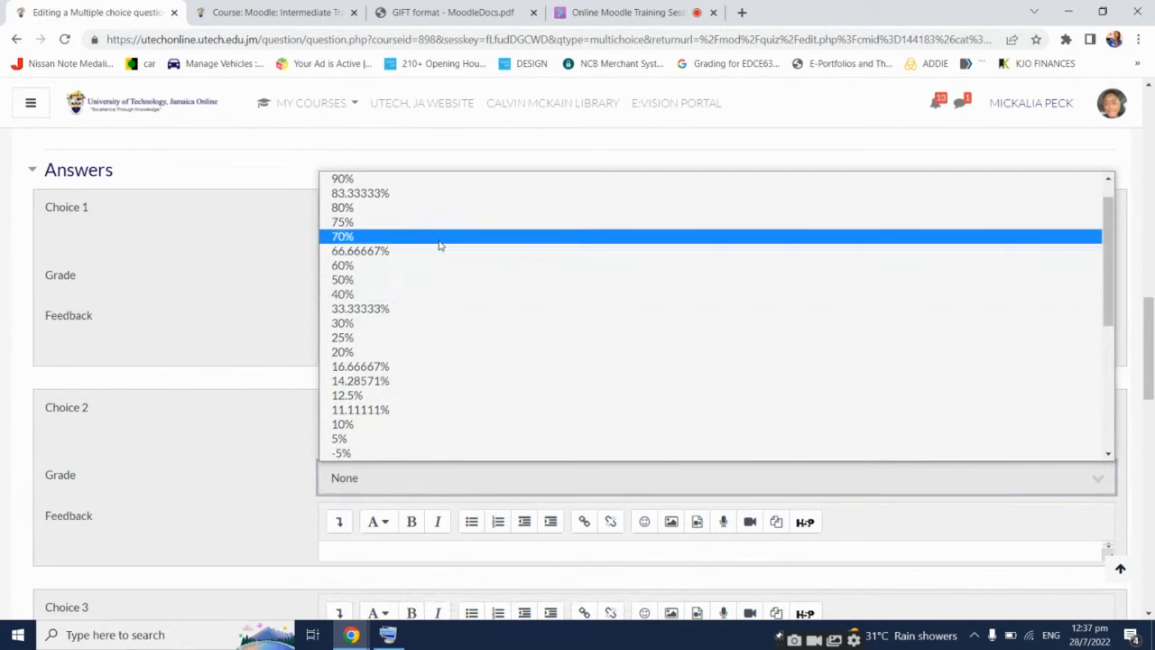
pyautogui.scroll(1, 406, 216)
pyautogui.click(392, 193)
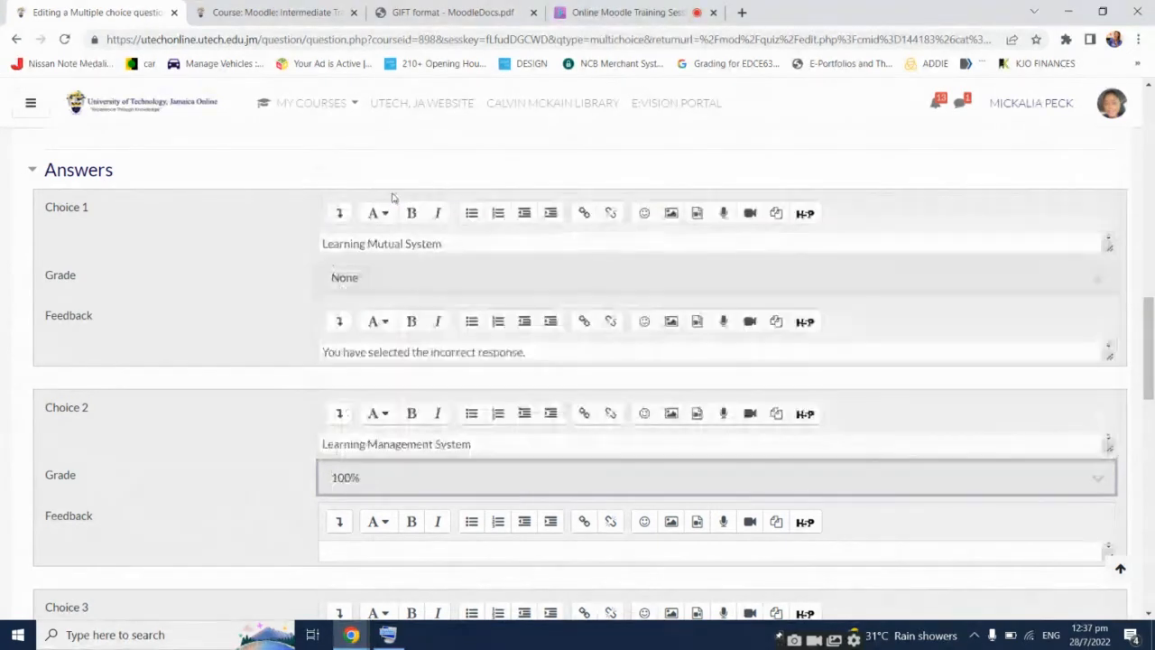
pyautogui.click(246, 454)
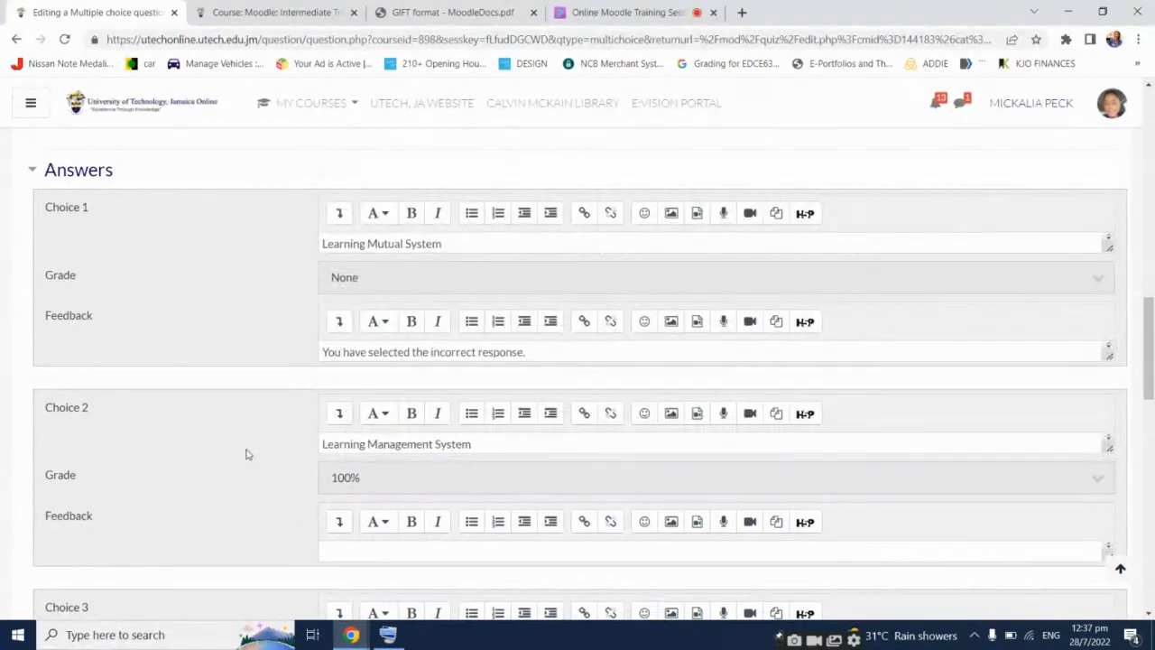
# Enter 'Limited Management School' as Choice 3
pyautogui.scroll(-2, 249, 451)
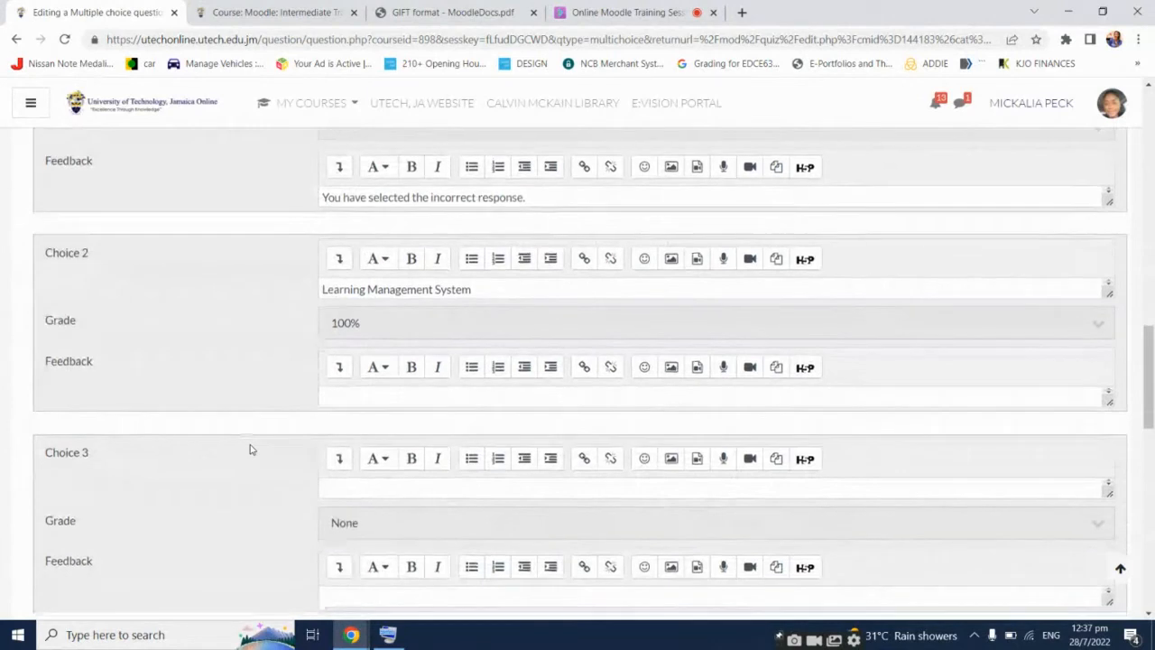
pyautogui.scroll(-1, 250, 450)
pyautogui.click(399, 418)
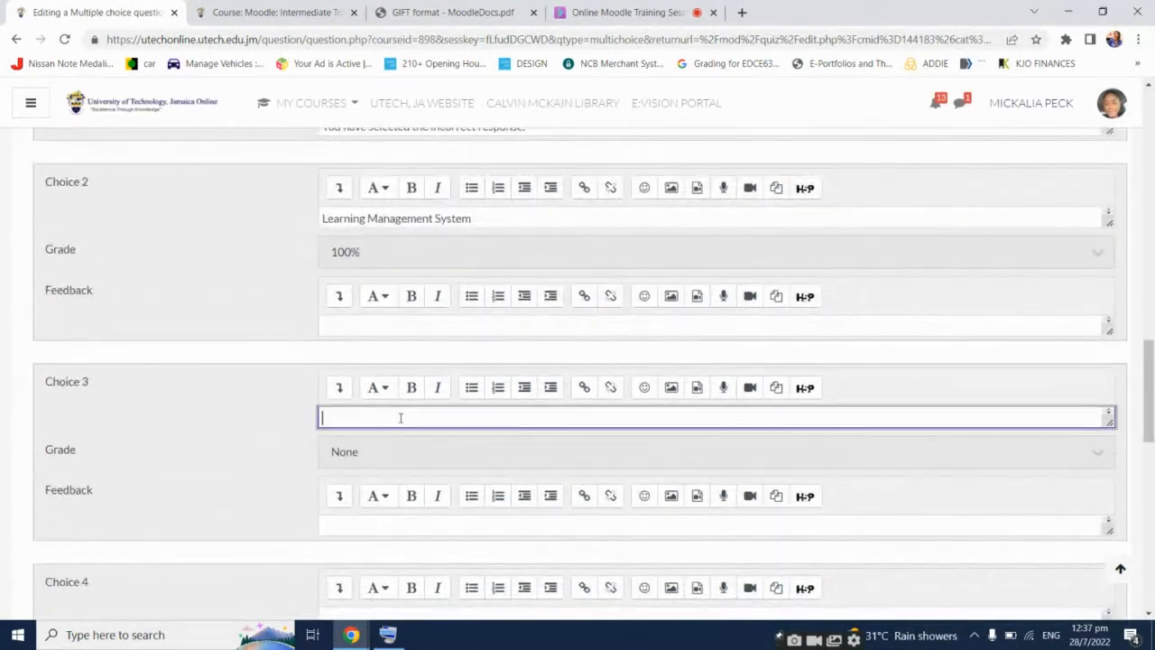
pyautogui.write('Limited Management')
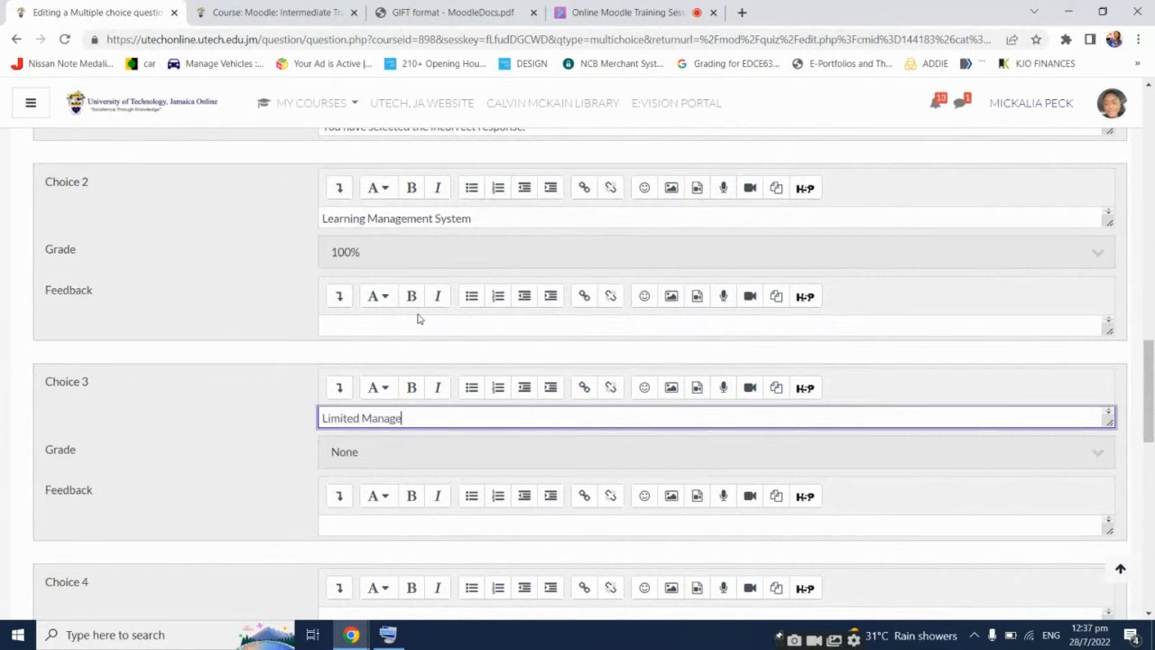
pyautogui.write(' School')
pyautogui.scroll(1, 163, 275)
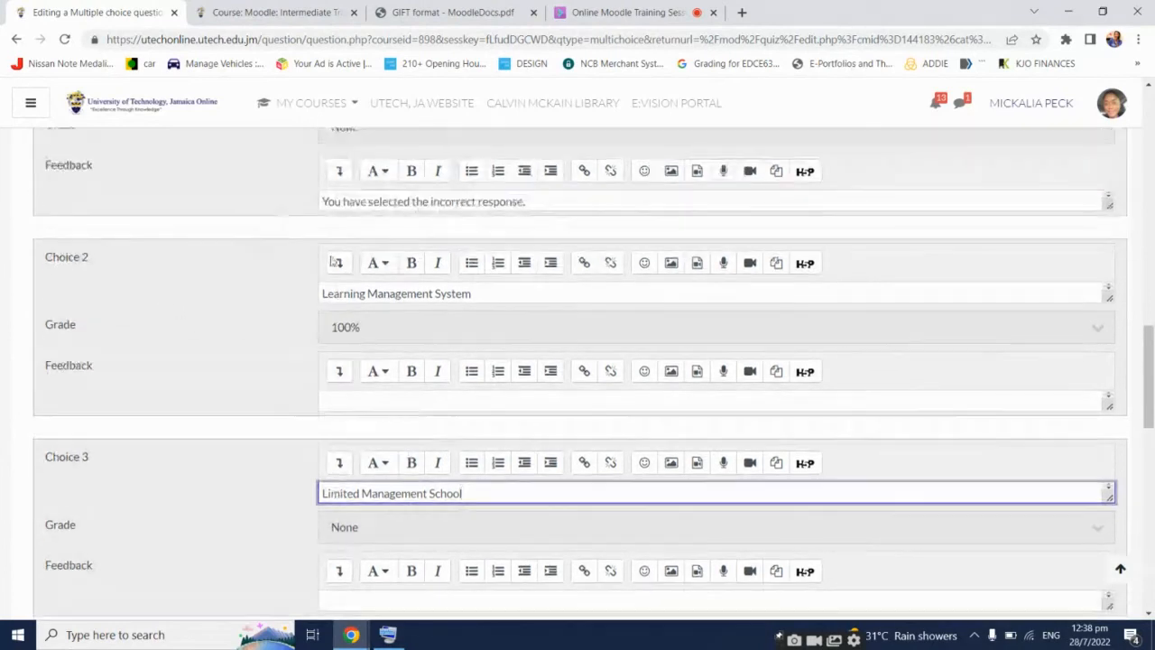
# Give Choice 2 'You have selected the correct response.' feedback and Choice 3 the incorrect-response feedback
pyautogui.click(408, 406)
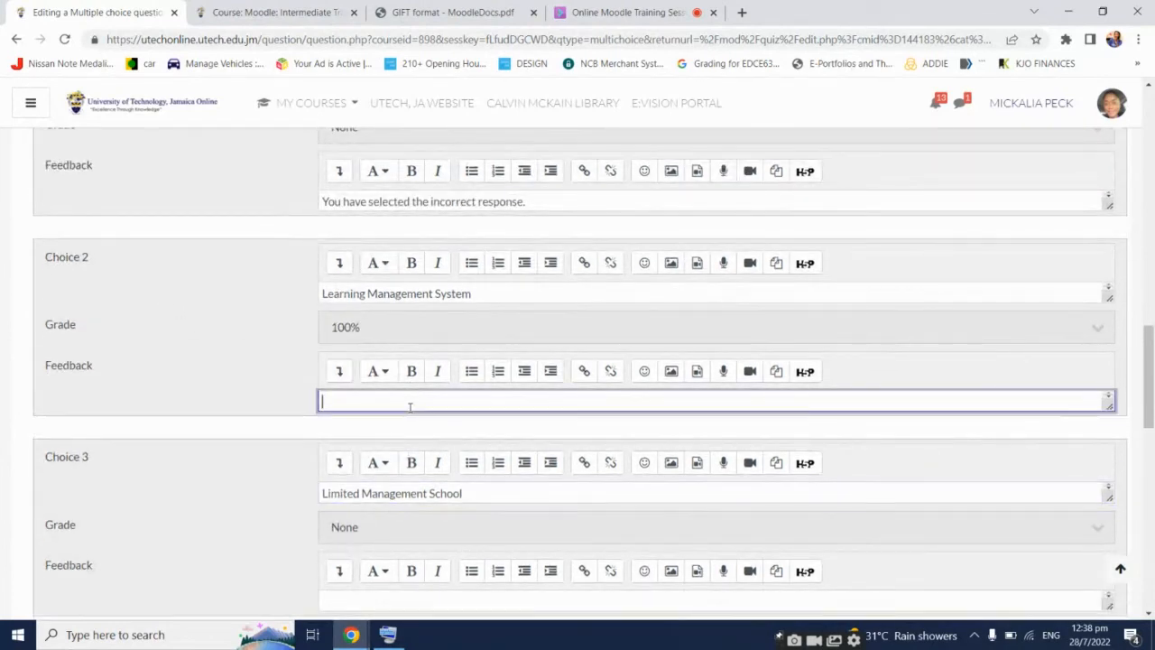
pyautogui.hotkey('ctrl', 'v')
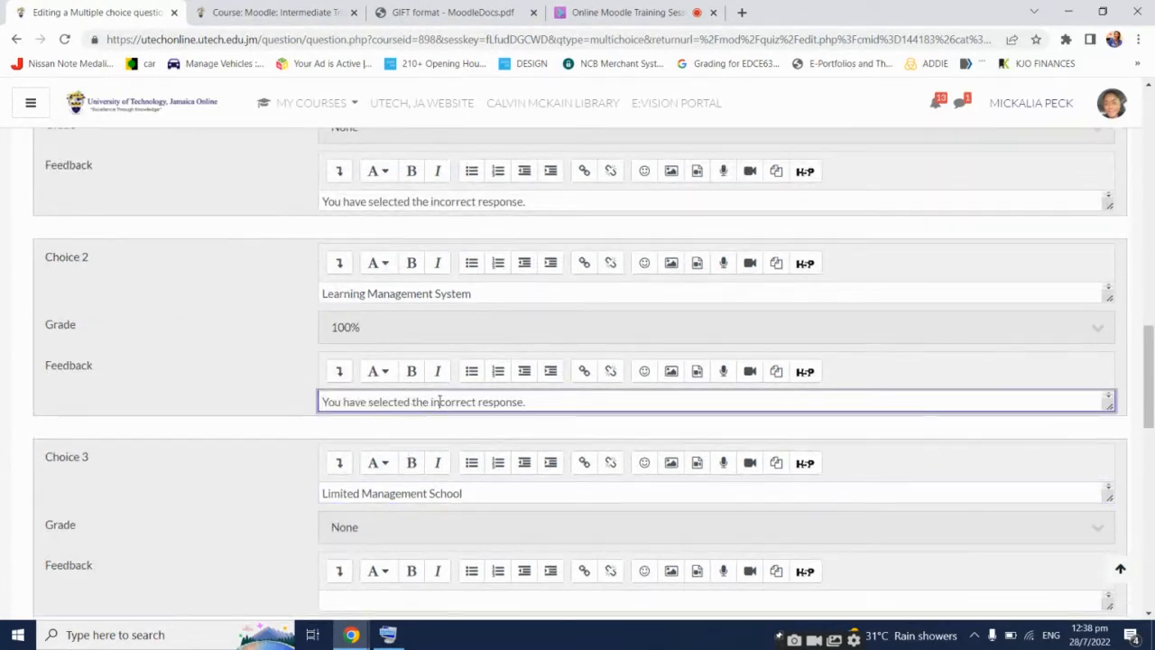
pyautogui.click(440, 401)
pyautogui.press('BackSpace')
pyautogui.press('BackSpace')
pyautogui.click(529, 398)
pyautogui.scroll(-2, 271, 407)
pyautogui.click(363, 452)
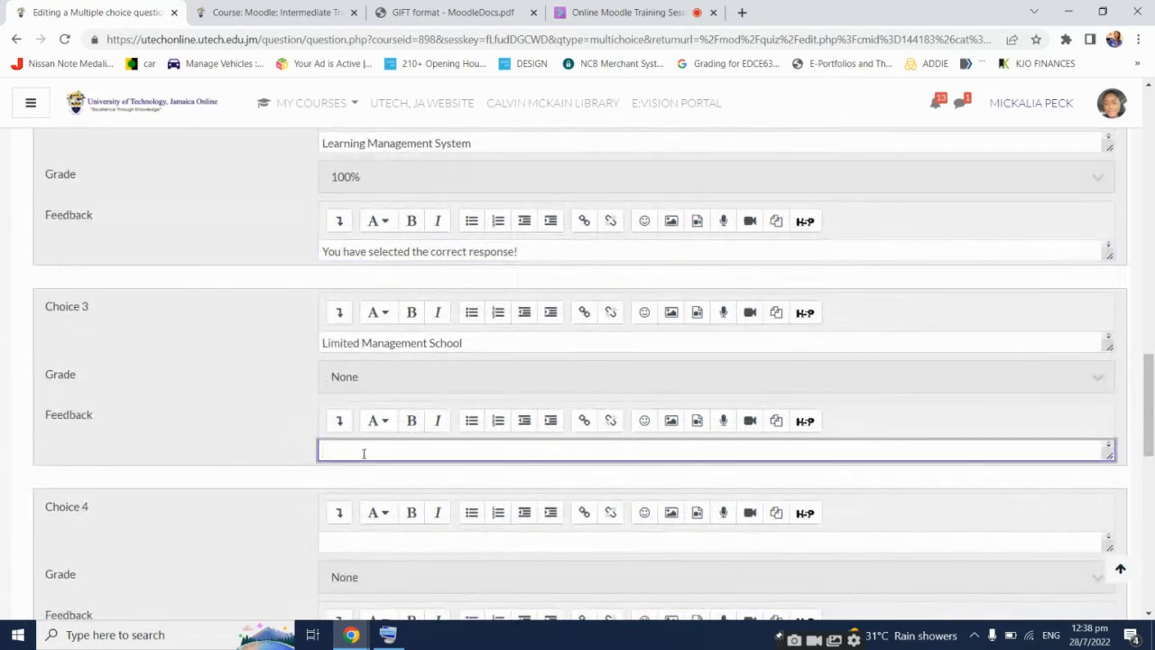
pyautogui.hotkey('ctrl', 'v')
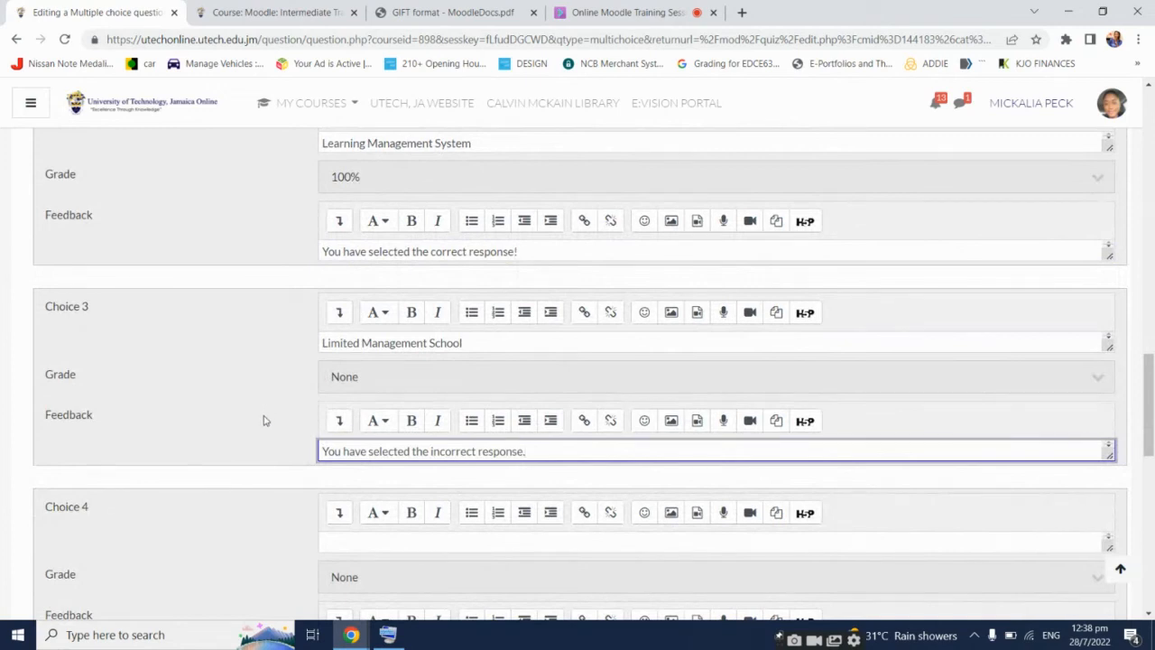
pyautogui.scroll(-5, 264, 419)
pyautogui.scroll(-4, 264, 424)
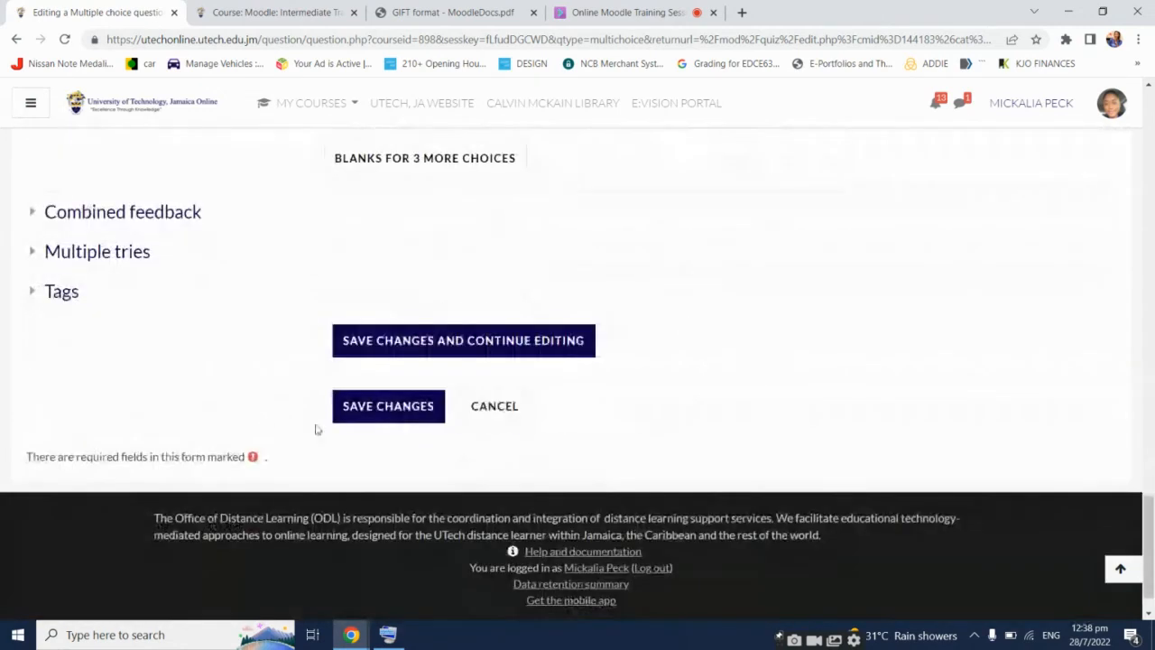
# Save the LMS question as Question 2, then preview it and close the preview
pyautogui.click(371, 412)
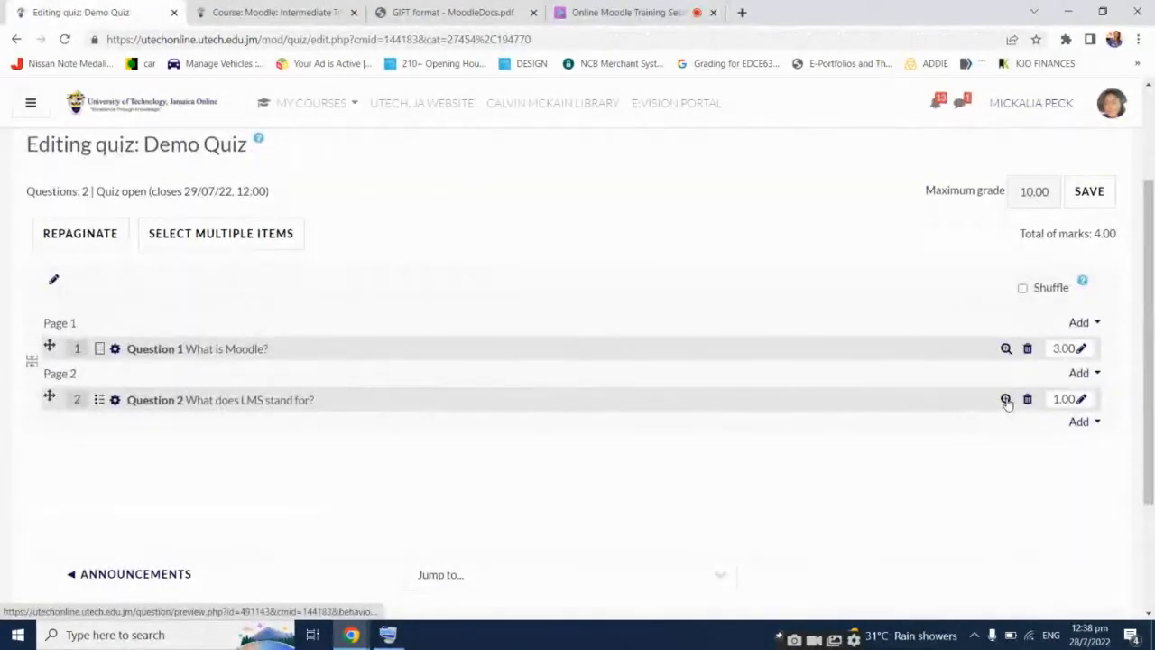
pyautogui.click(1004, 399)
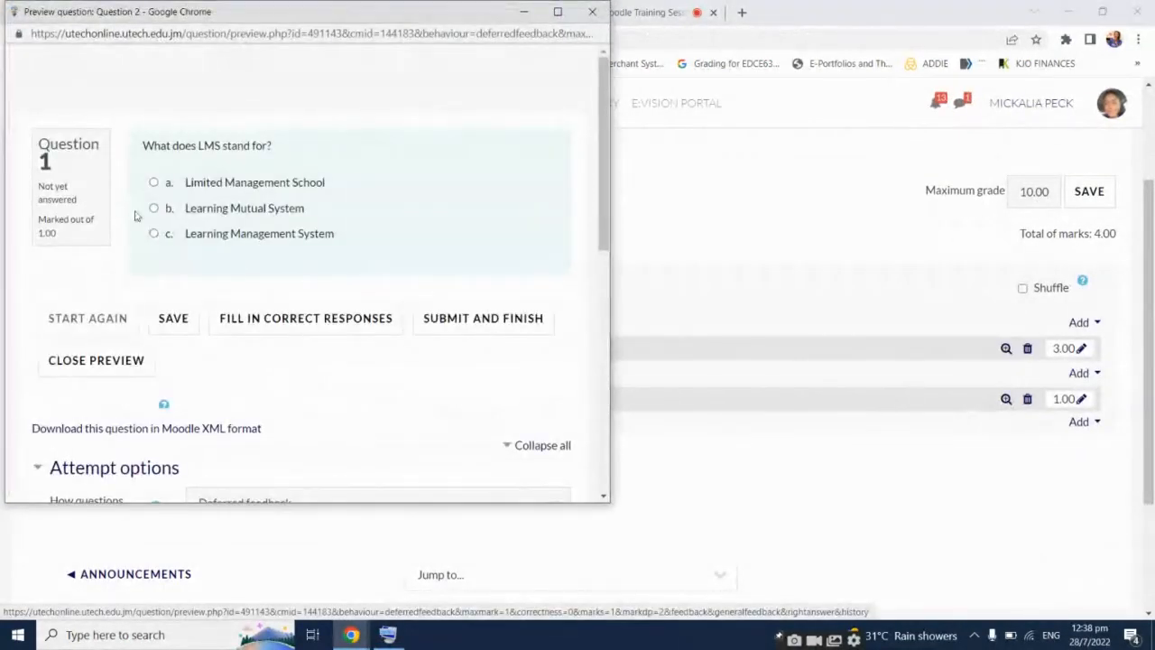
pyautogui.tripleClick(53, 160)
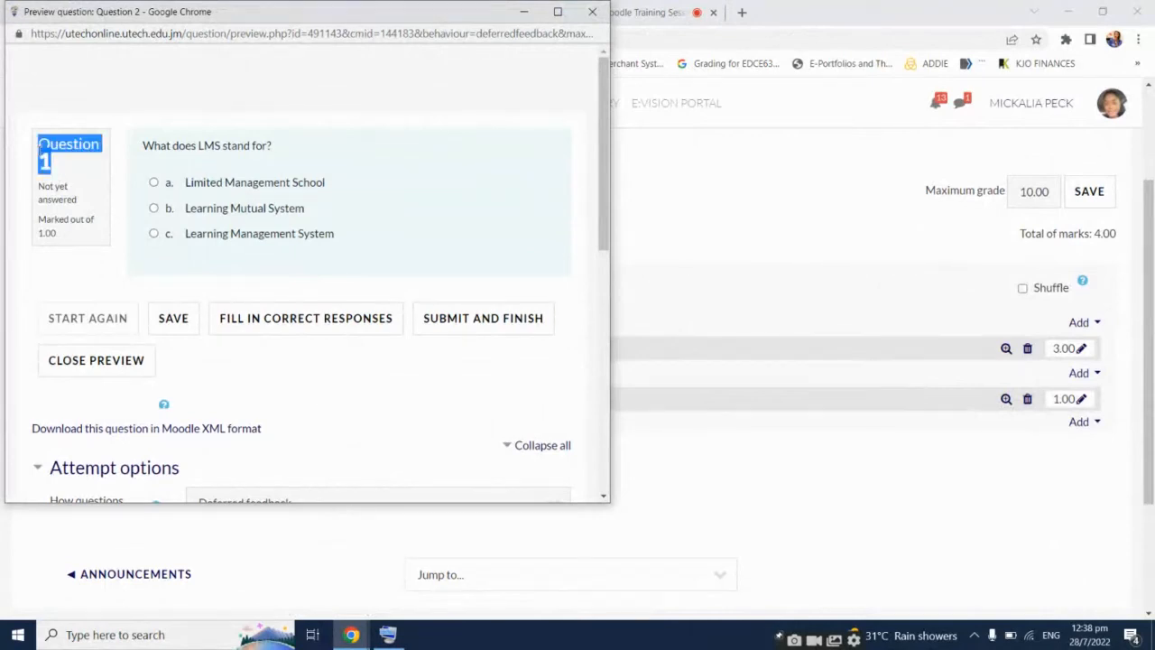
pyautogui.click(347, 159)
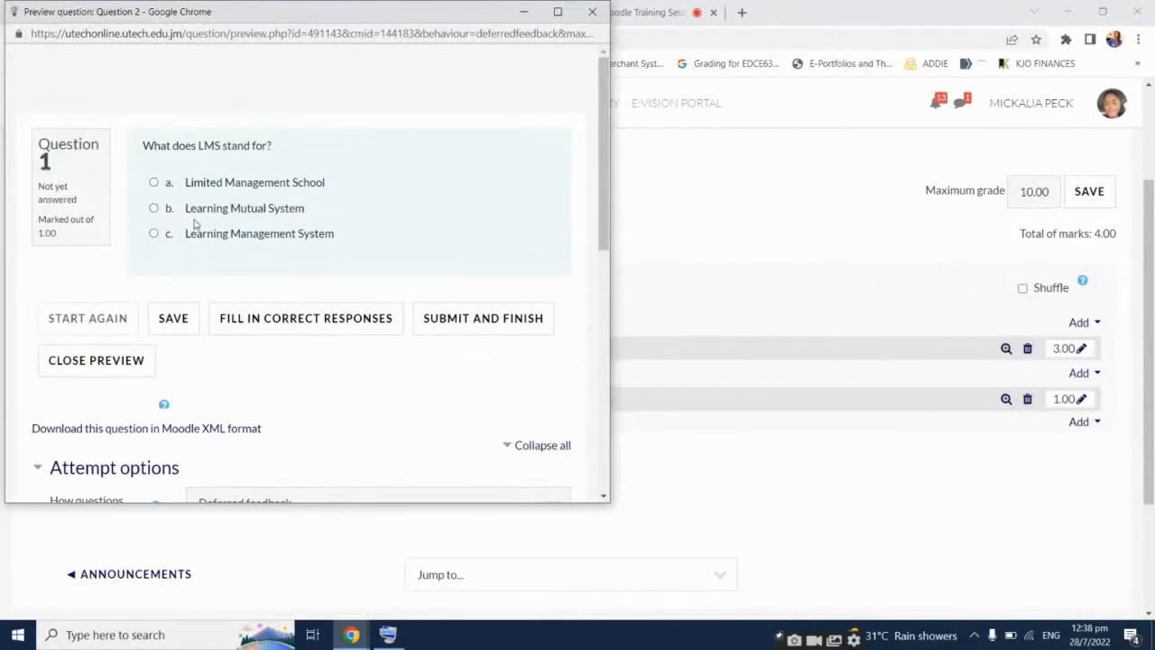
pyautogui.click(592, 12)
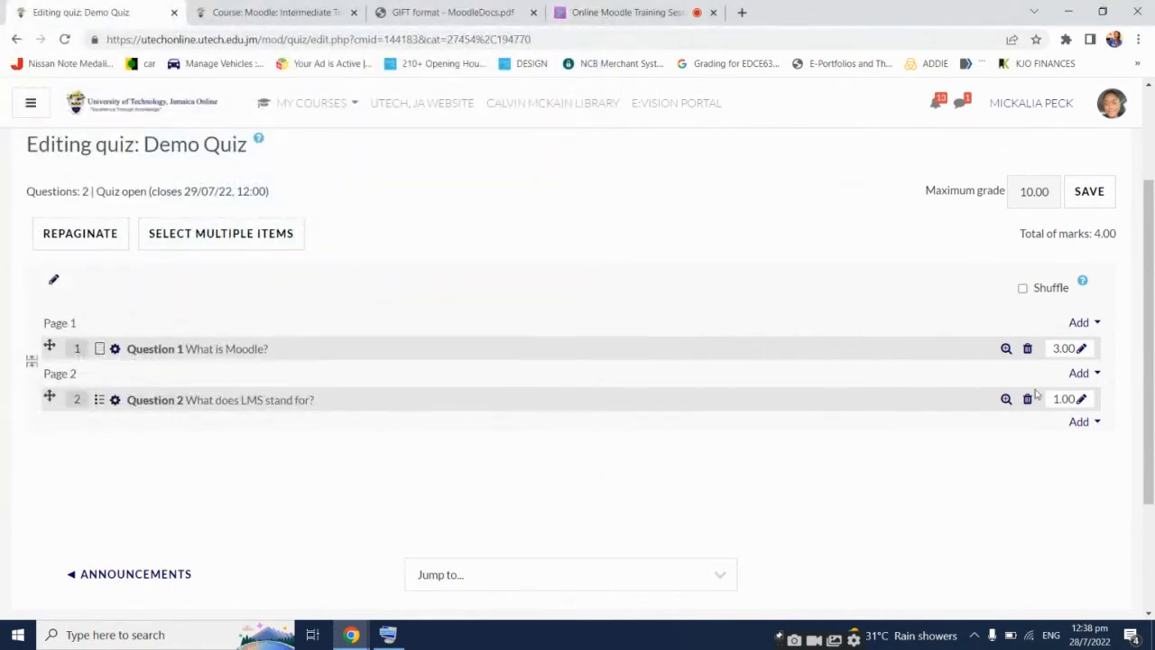
pyautogui.moveTo(1147, 390); pyautogui.dragTo(1147, 413)
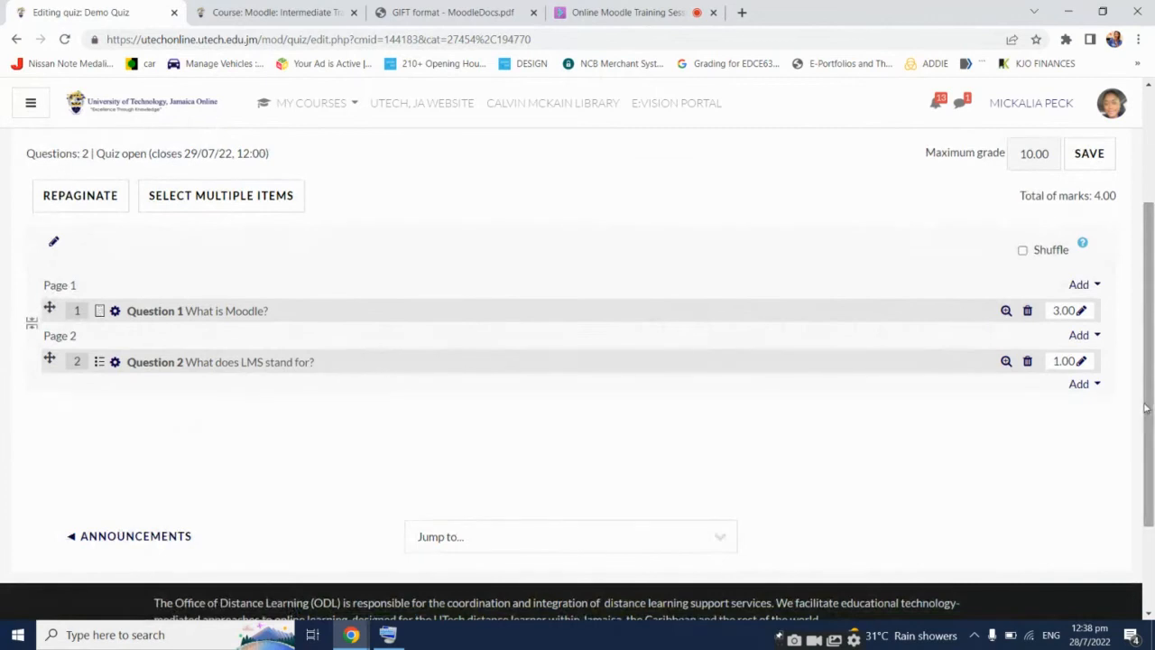
# Add a new True/False question to Demo Quiz
pyautogui.click(1089, 386)
pyautogui.click(1009, 413)
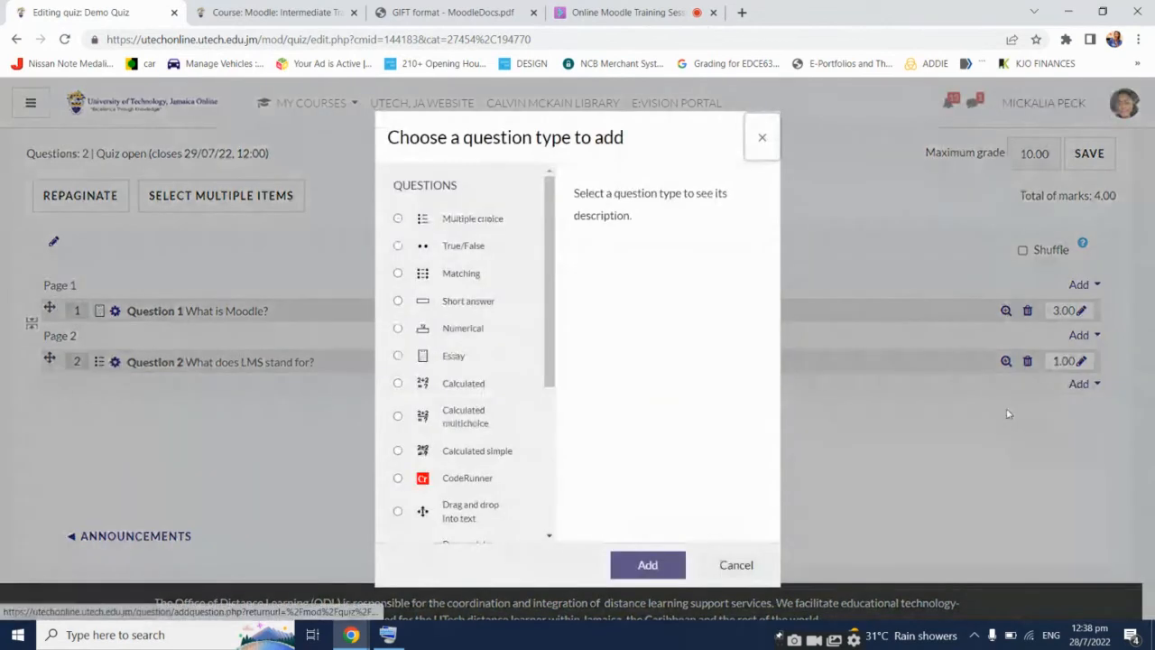
pyautogui.doubleClick(437, 256)
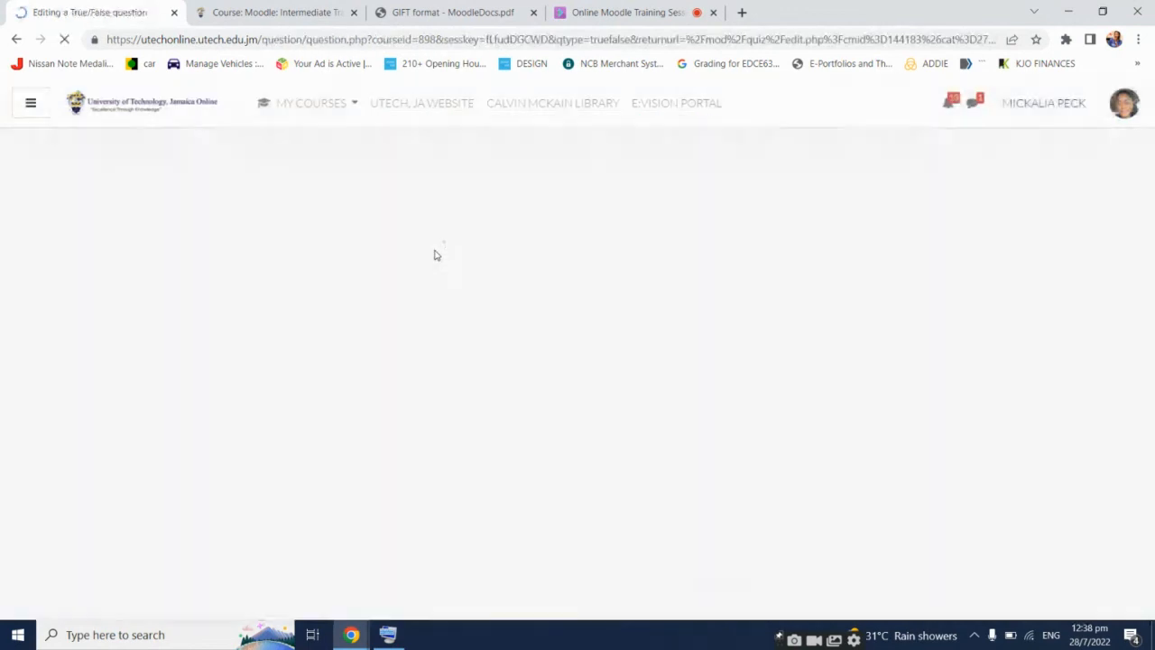
# Name it 'Question 3' with text 'Moodle is also referred to as a Content Management System.'
pyautogui.click(451, 437)
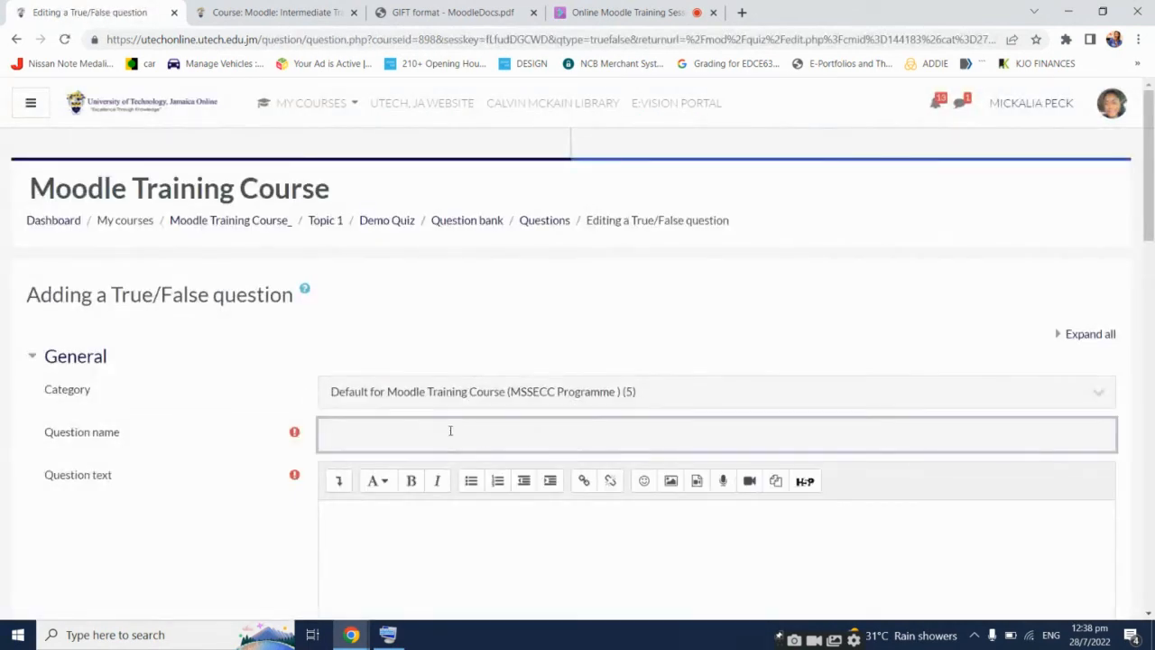
pyautogui.write('Question 3')
pyautogui.scroll(-2, 450, 431)
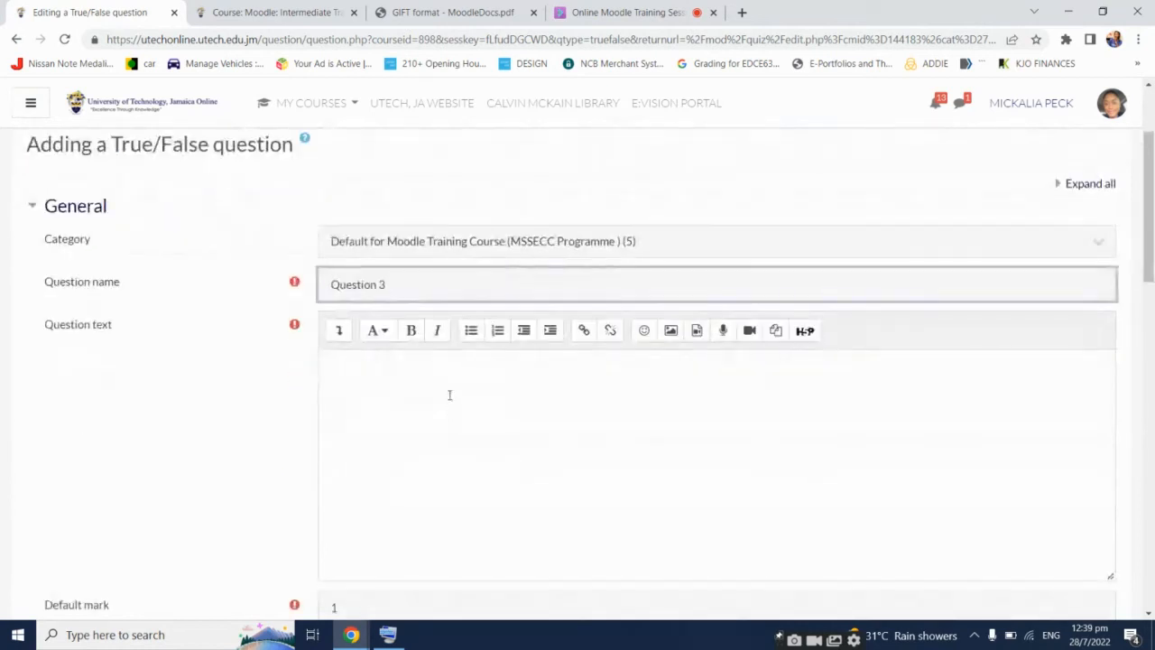
pyautogui.click(450, 393)
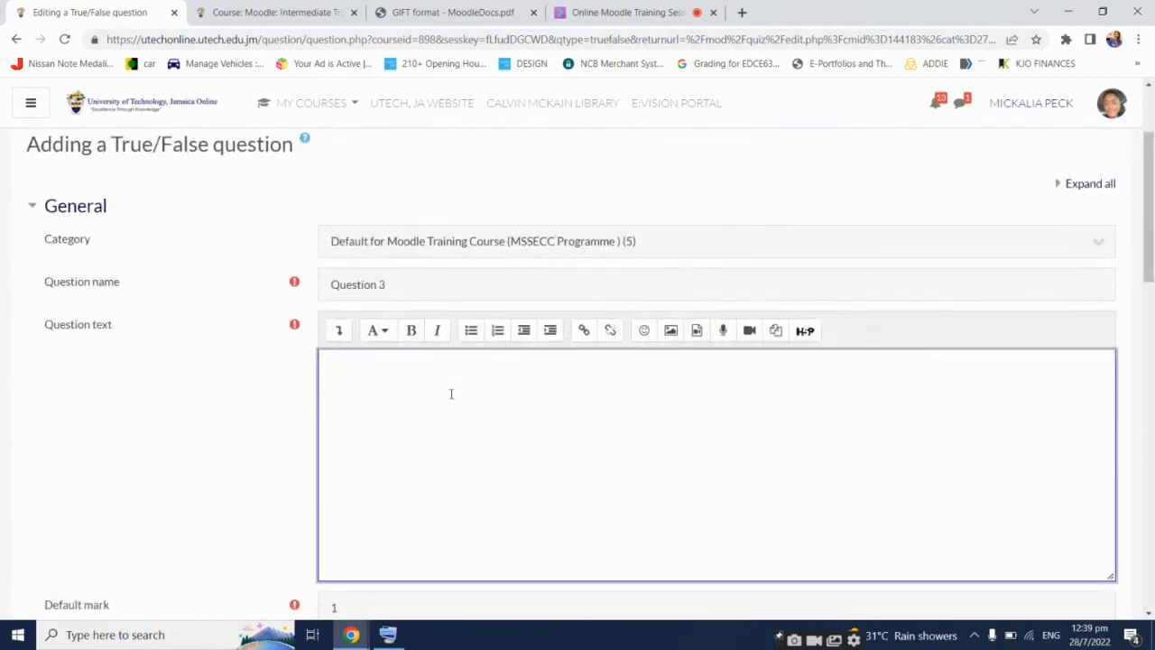
pyautogui.write('Moodle is also refered t')
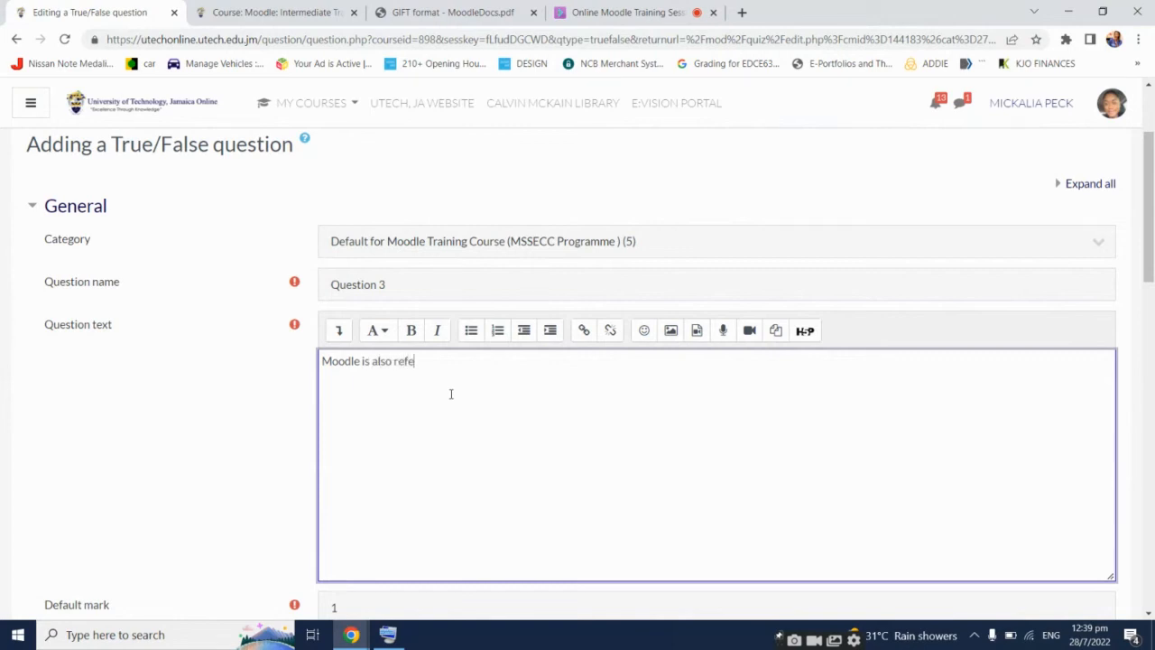
pyautogui.press('BackSpace')
pyautogui.press('BackSpace')
pyautogui.press('BackSpace')
pyautogui.press('BackSpace')
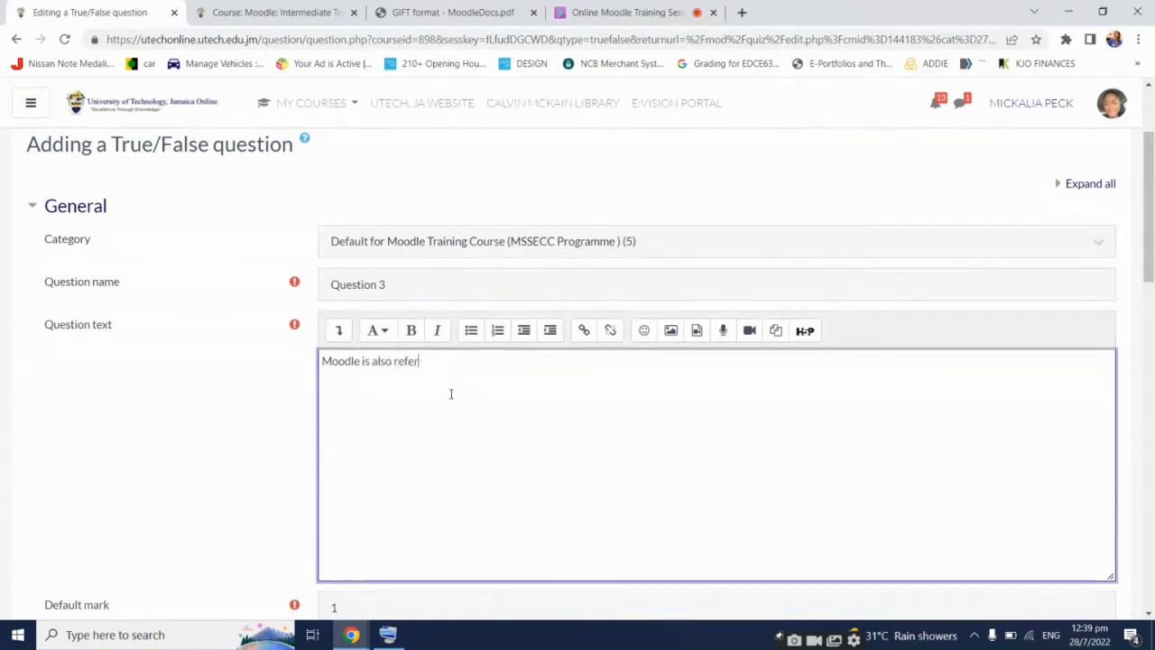
pyautogui.write('red to as a C')
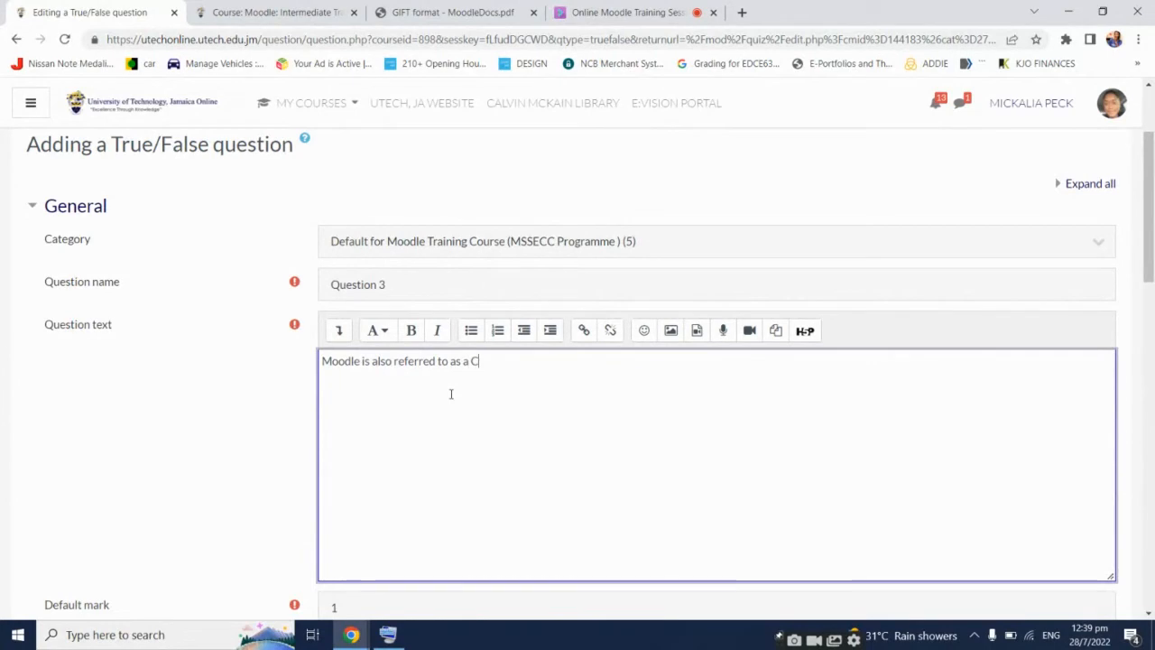
pyautogui.write('ontent Manag')
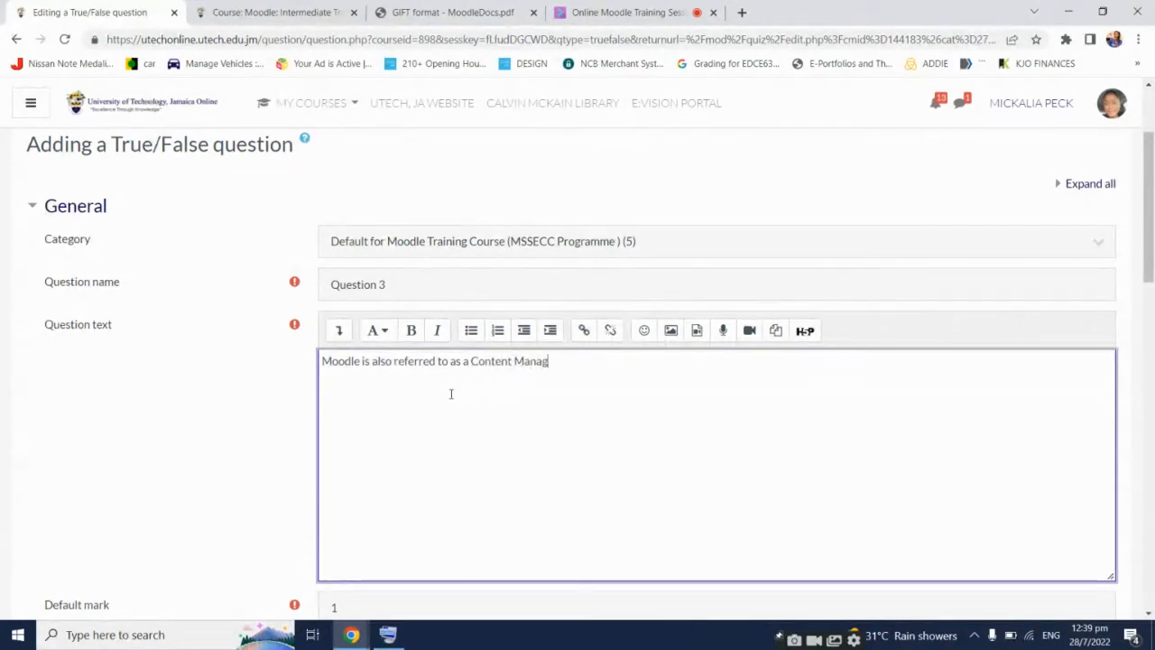
pyautogui.write('ement System (SM')
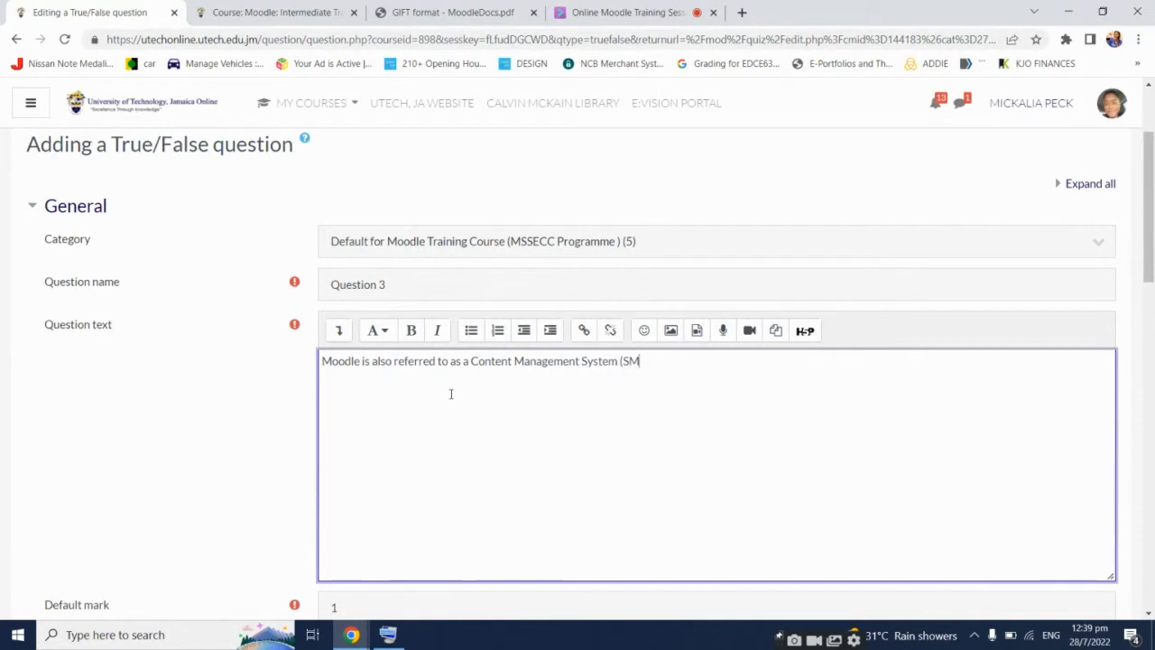
pyautogui.press('BackSpace')
pyautogui.press('BackSpace')
pyautogui.press('BackSpace')
pyautogui.scroll(-3, 198, 377)
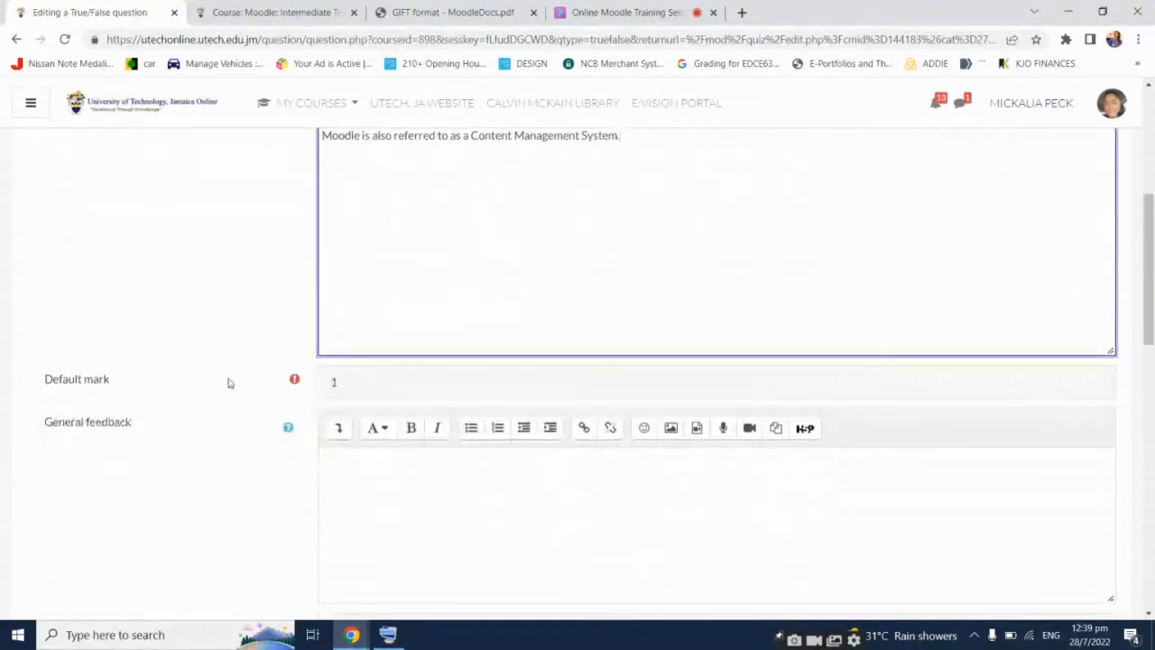
# Set the correct answer to True
pyautogui.scroll(-3, 275, 381)
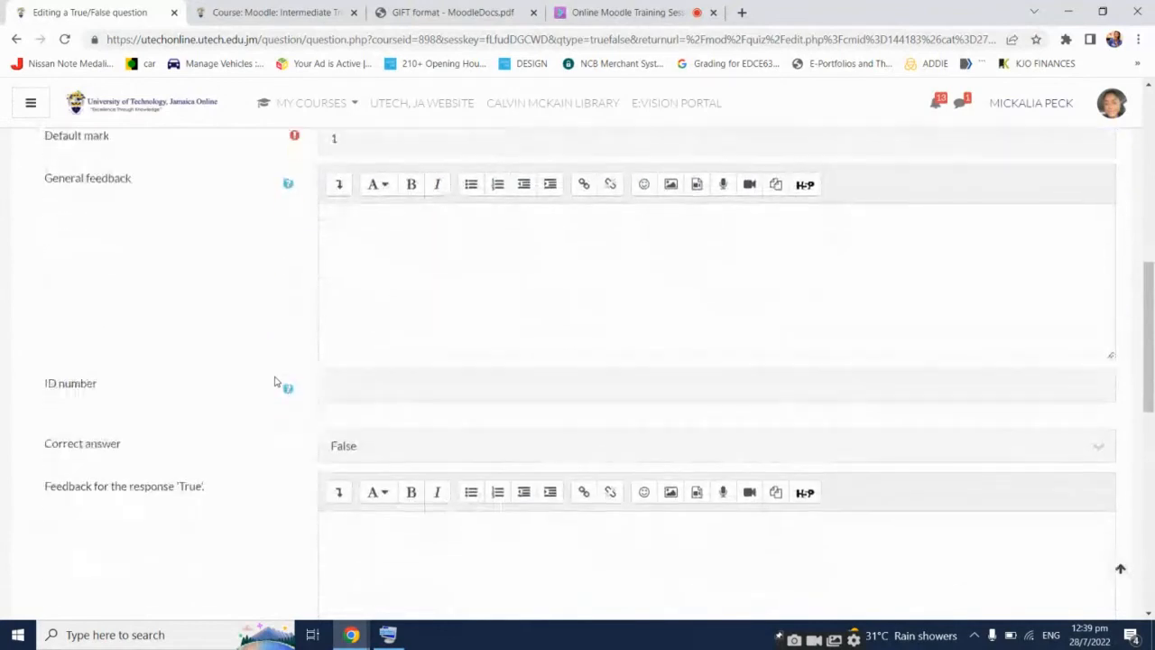
pyautogui.scroll(-2, 275, 381)
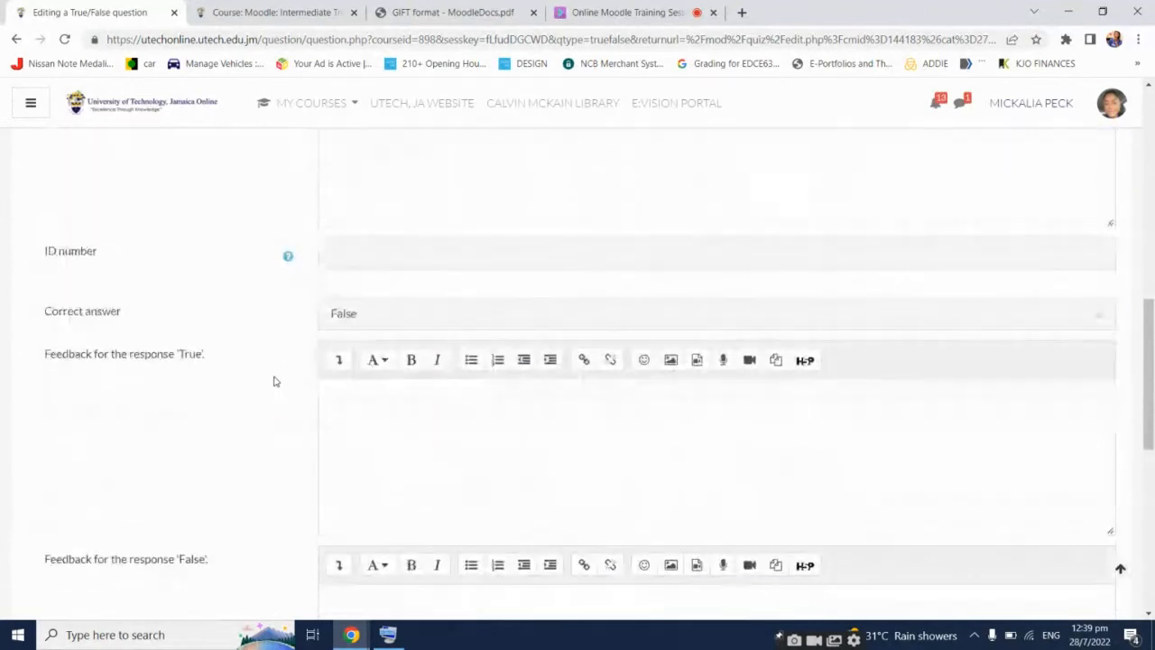
pyautogui.click(374, 318)
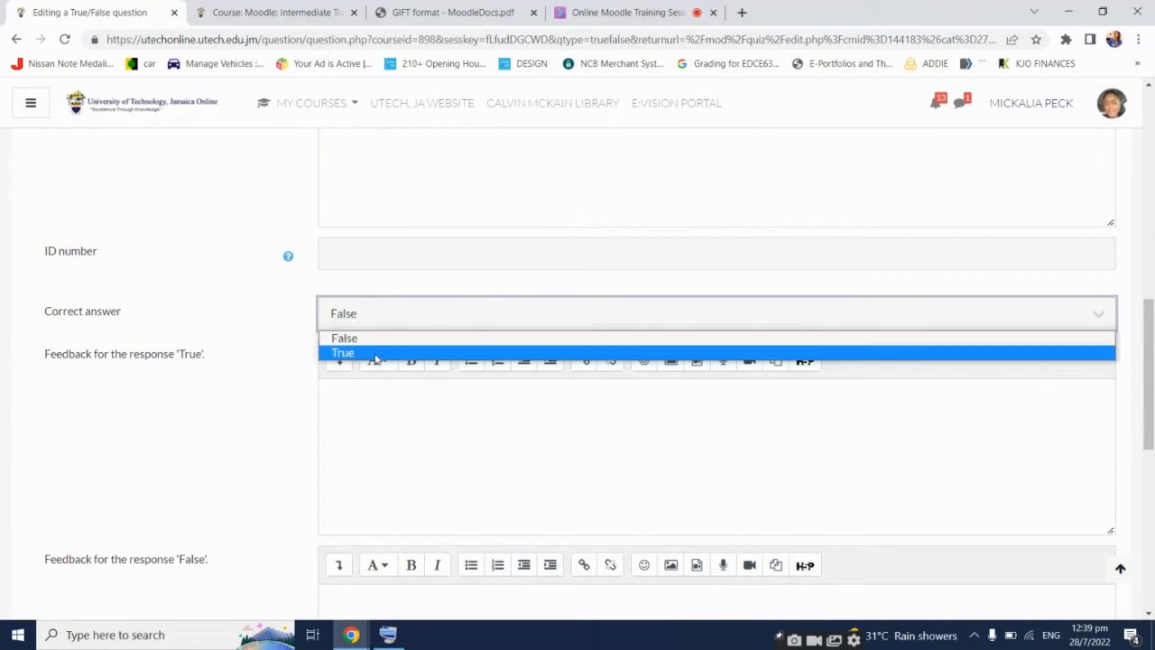
pyautogui.click(375, 358)
pyautogui.click(263, 323)
# Add correct-response feedback for True and incorrect-response feedback for False, then save the question
pyautogui.scroll(3, 265, 356)
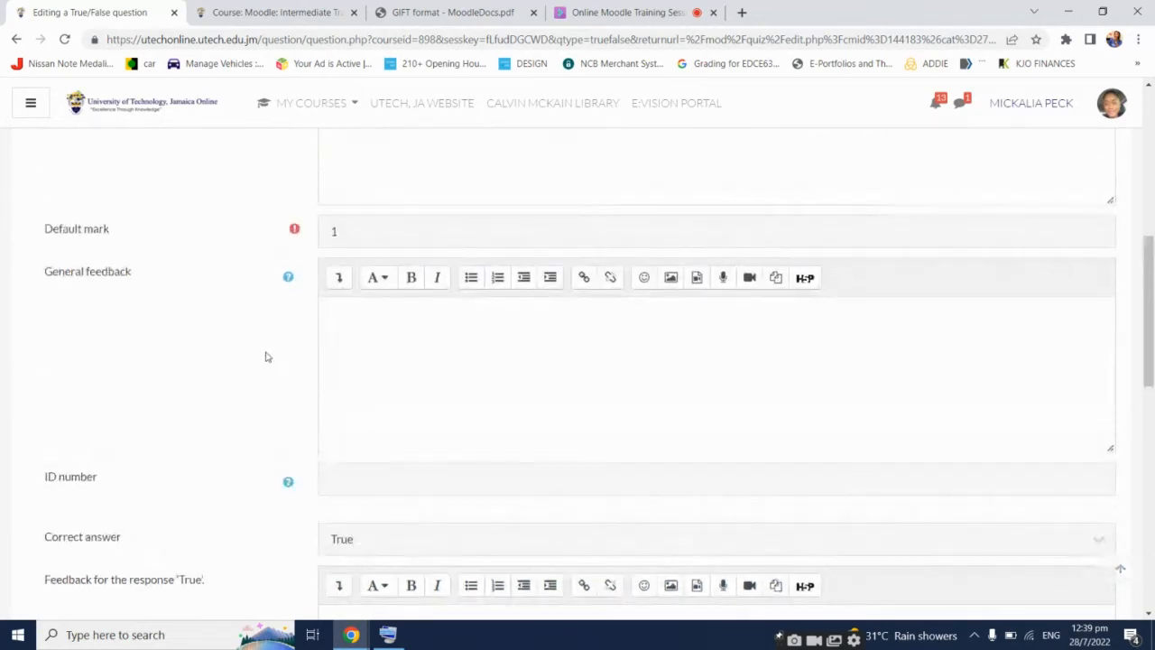
pyautogui.scroll(2, 265, 358)
pyautogui.scroll(-5, 267, 361)
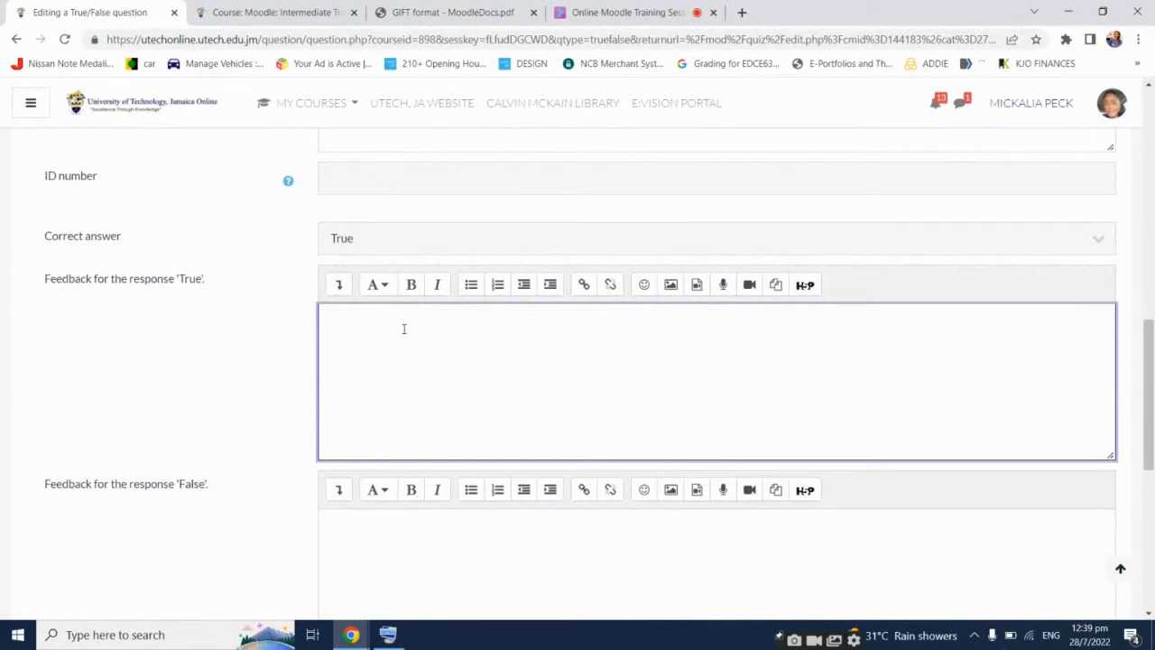
pyautogui.write('You have selected the incorrect response.')
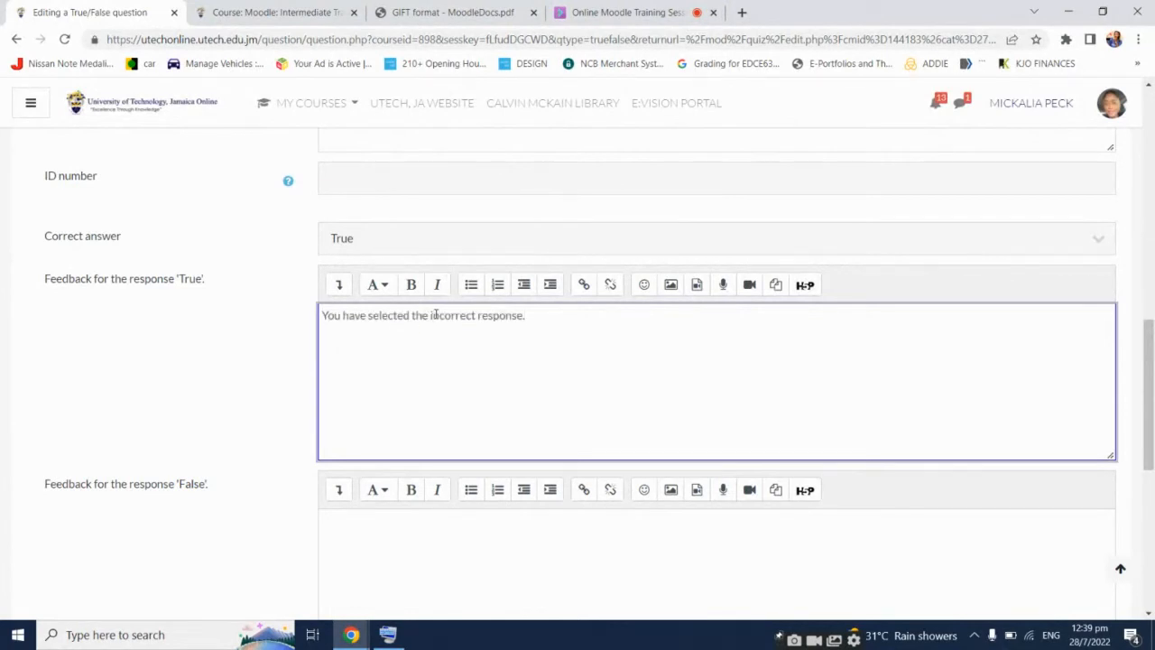
pyautogui.press('BackSpace')
pyautogui.press('BackSpace')
pyautogui.click(441, 535)
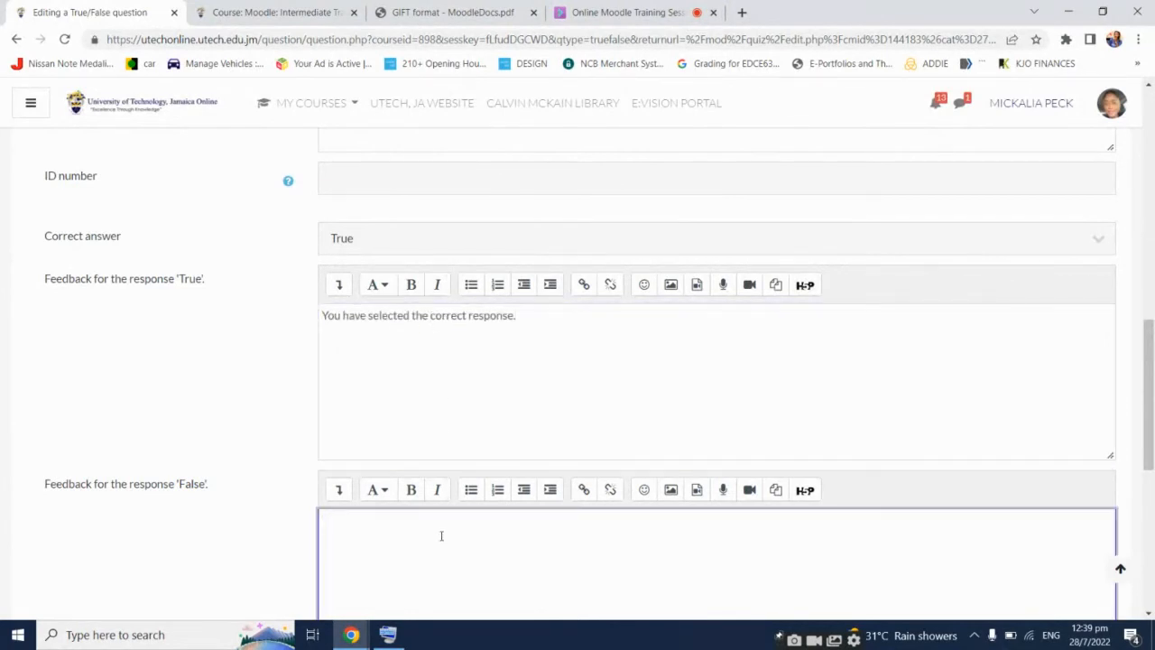
pyautogui.write('You have selected the incorrect response.')
pyautogui.scroll(-1, 124, 407)
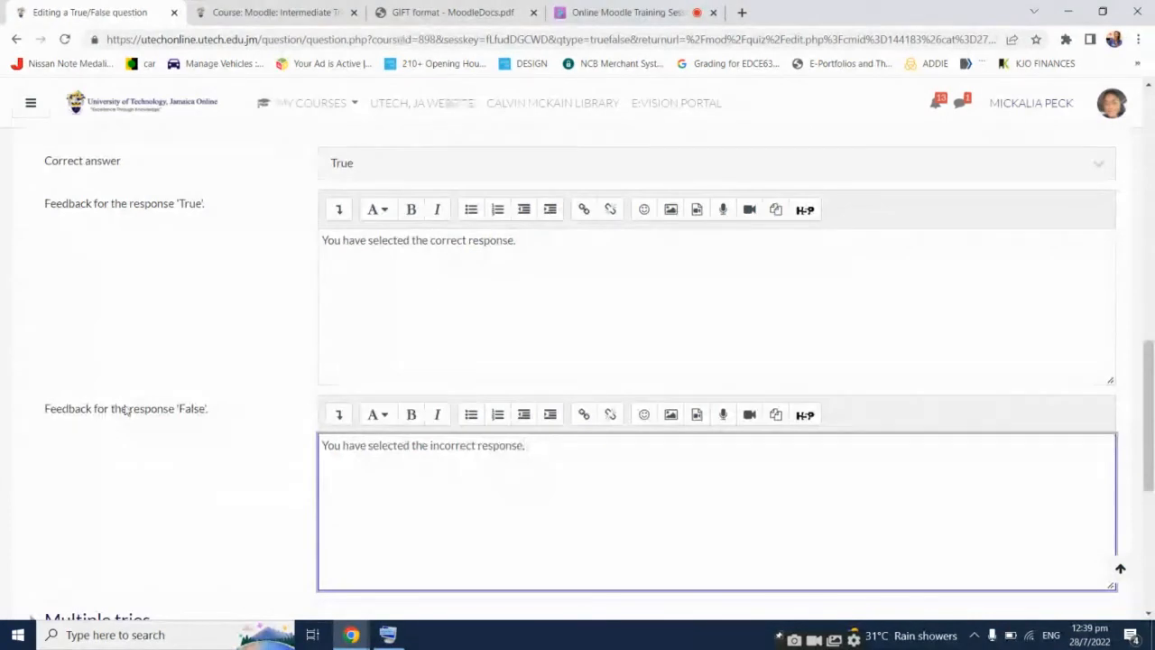
pyautogui.scroll(-4, 126, 410)
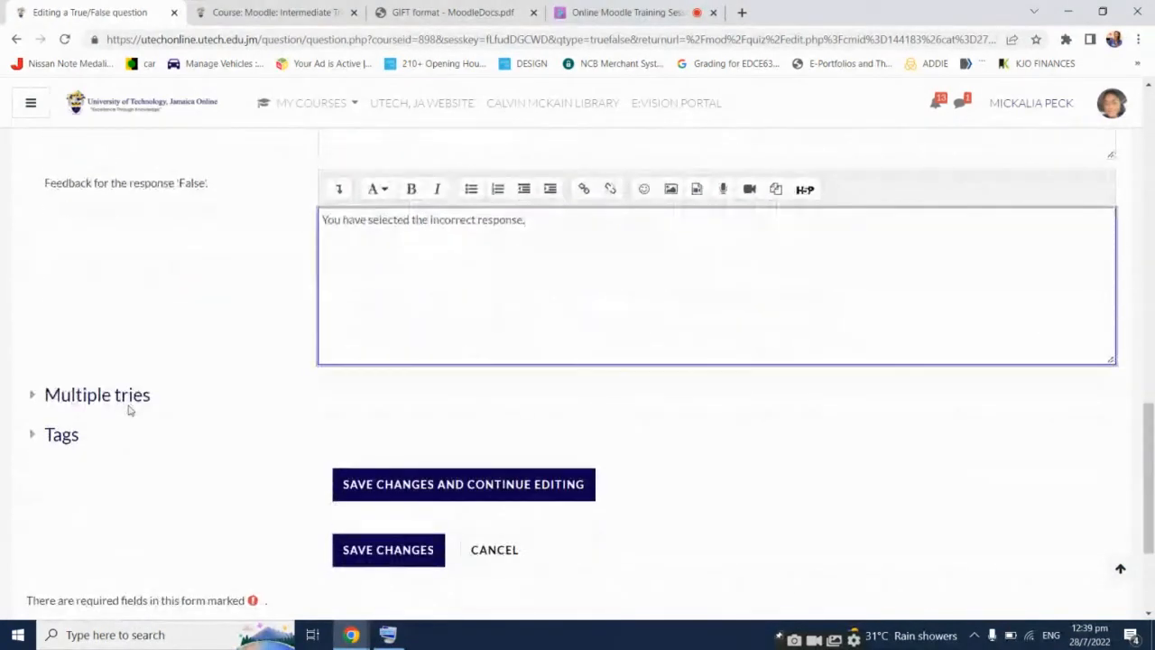
pyautogui.click(352, 478)
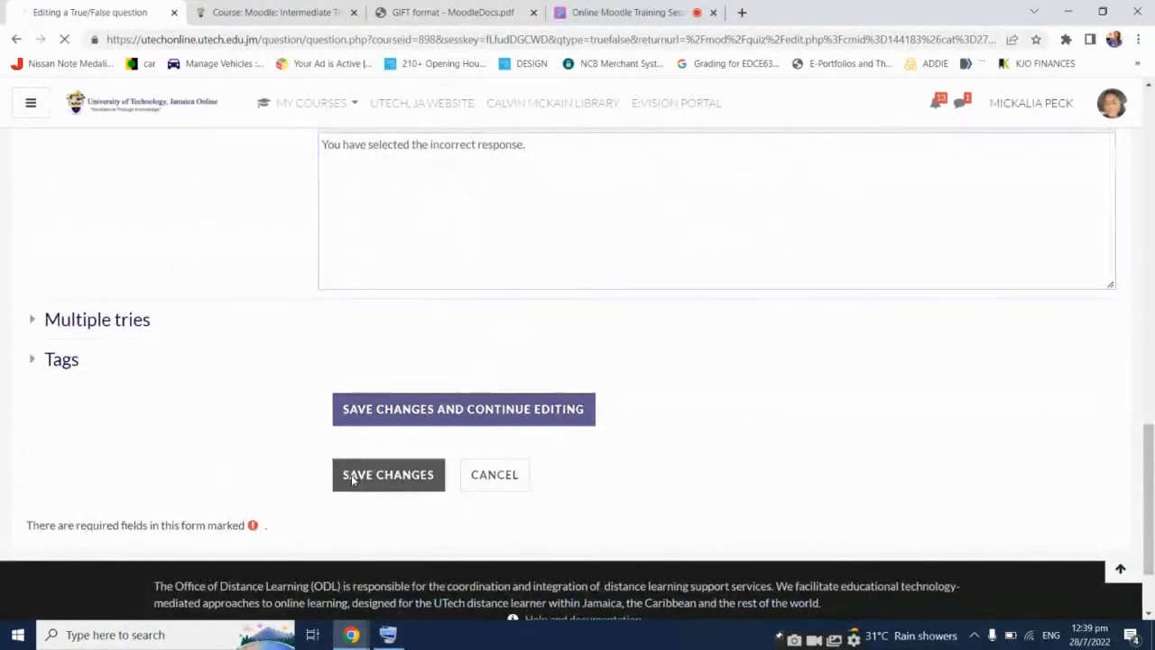
pyautogui.scroll(-2, 588, 443)
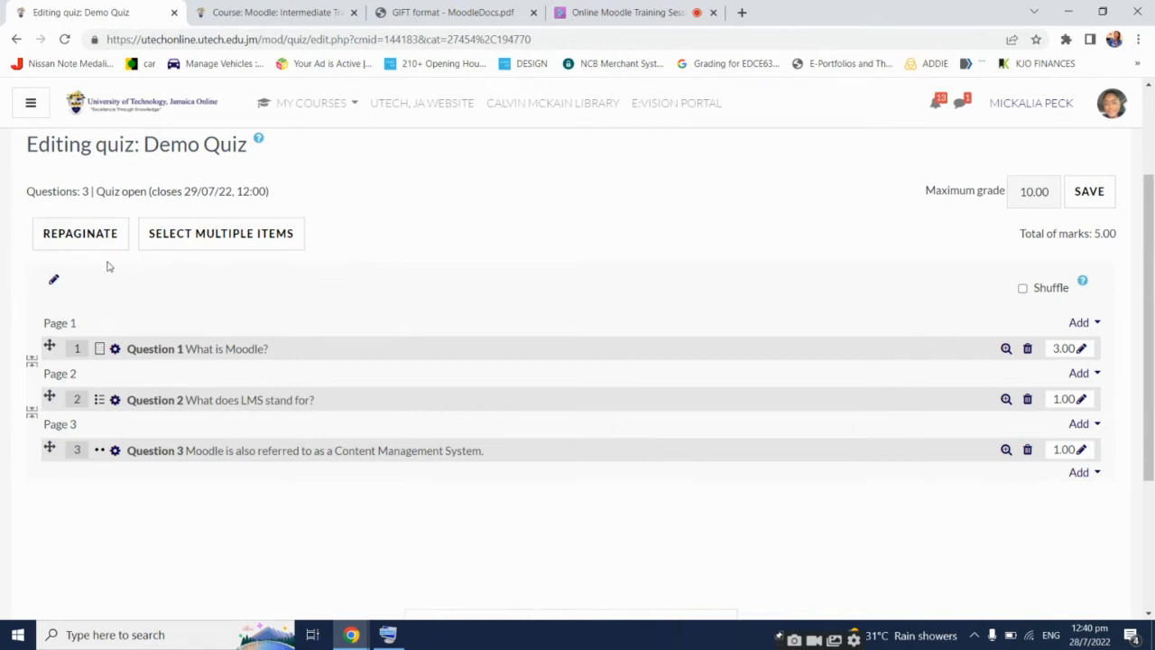
# Change the quiz section heading to 'SECTION A'
pyautogui.click(54, 282)
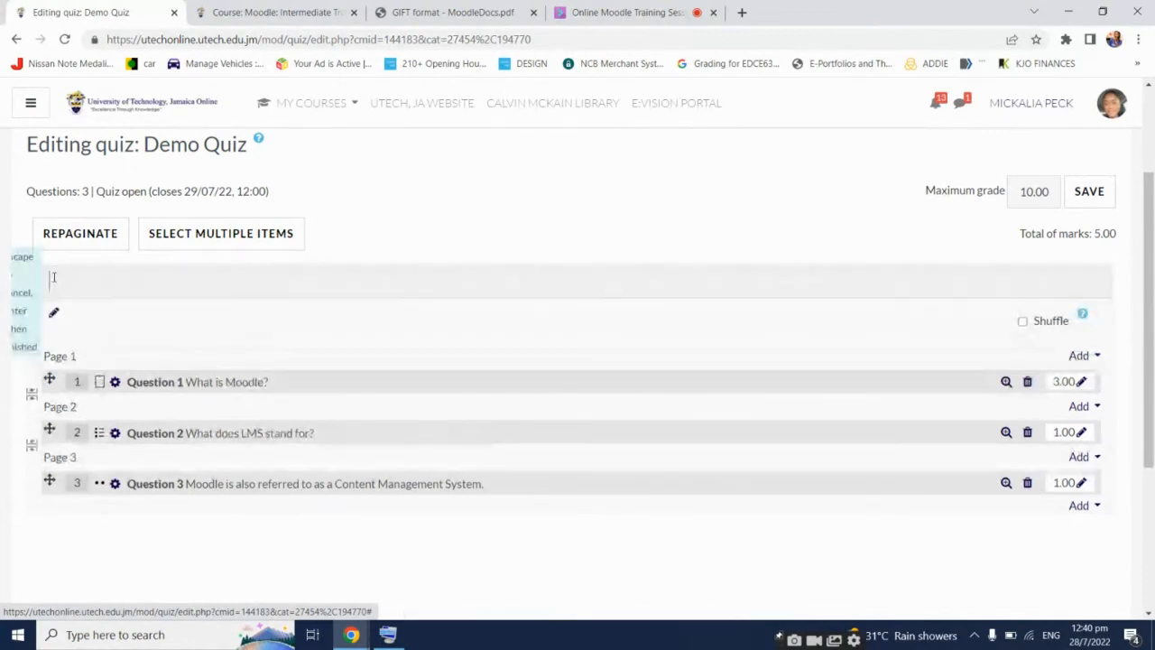
pyautogui.write('SEC')
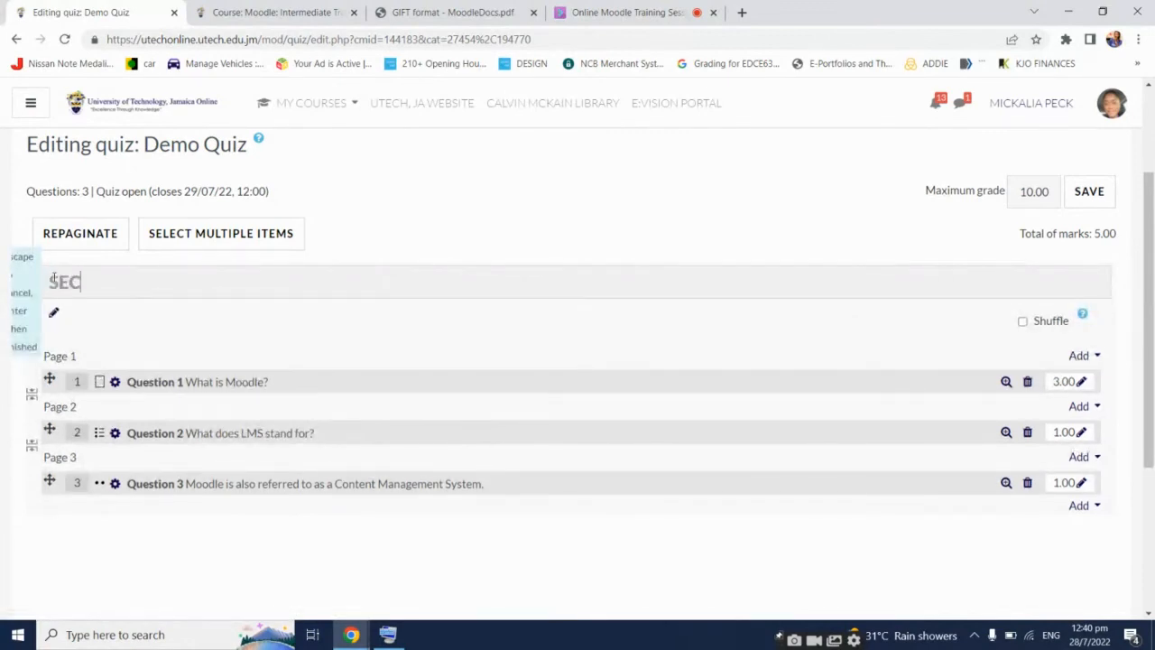
pyautogui.write('TION A')
pyautogui.press('Return')
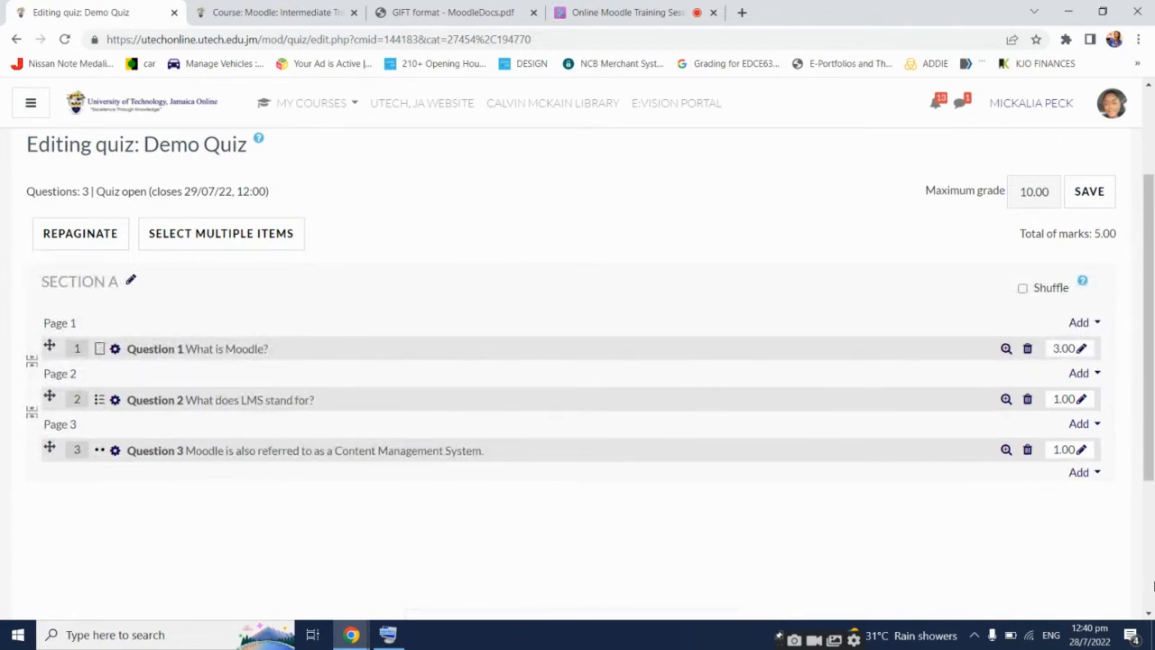
pyautogui.click(1091, 473)
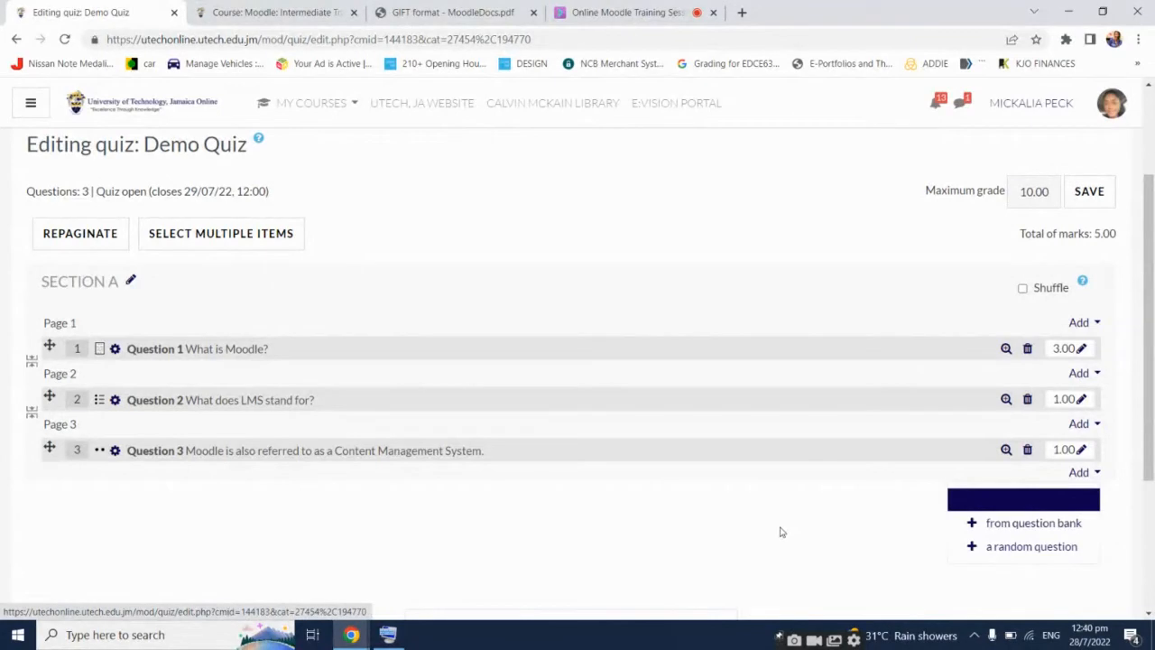
pyautogui.press('Escape')
pyautogui.click(1095, 425)
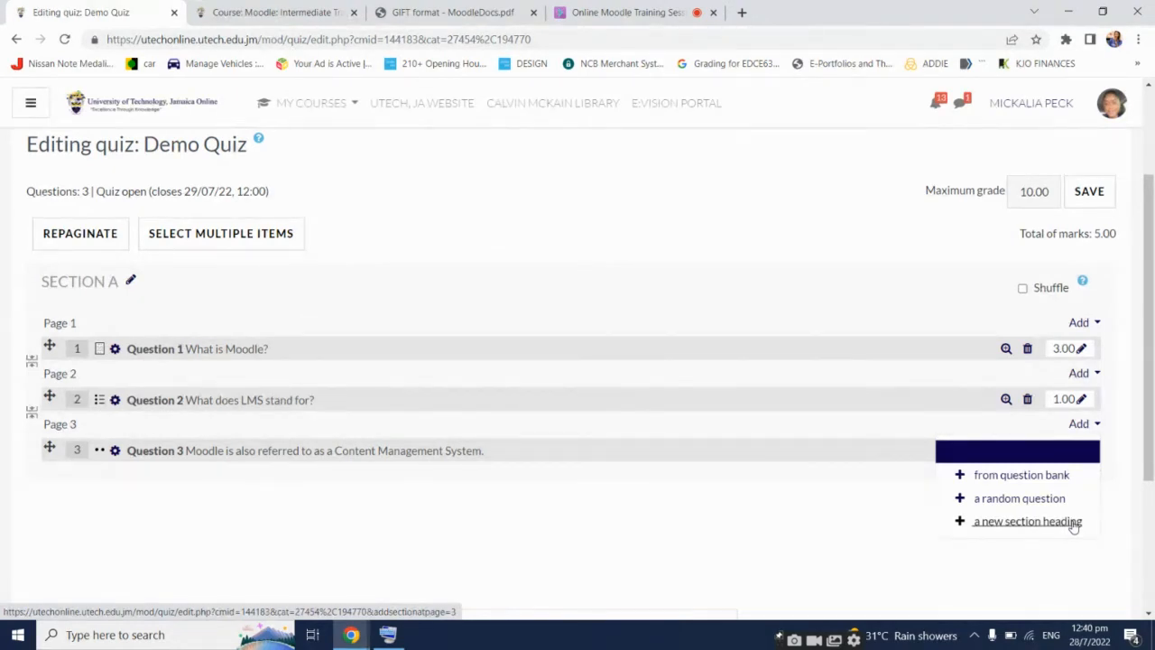
pyautogui.press('Escape')
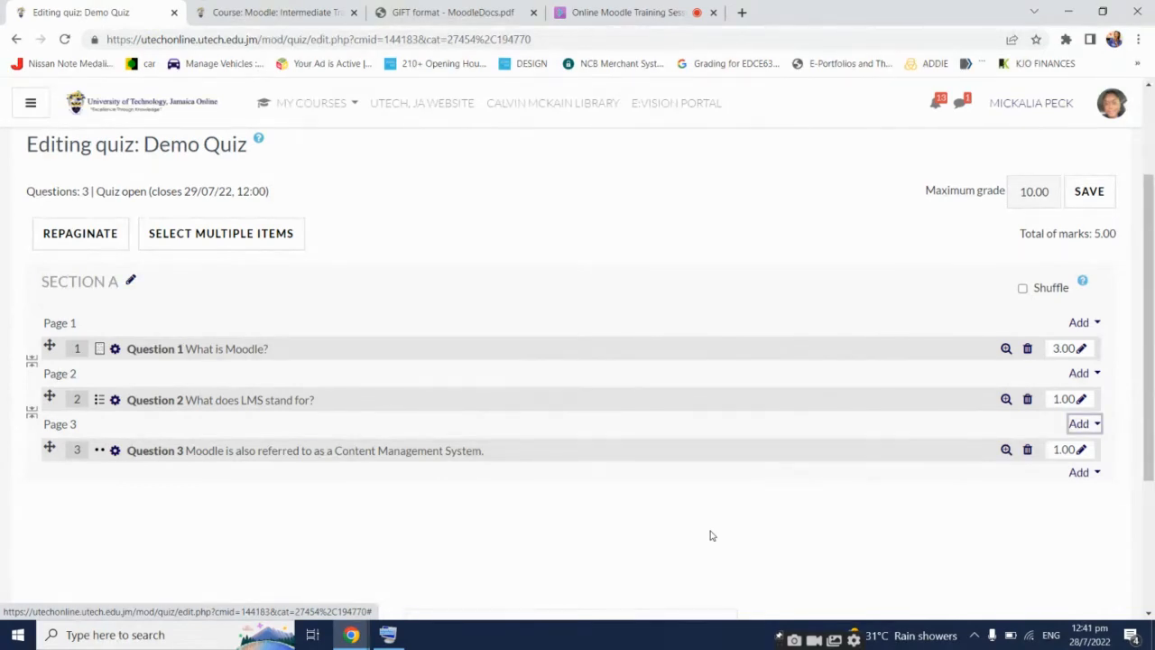
# Go to the MIT1001 course page and scroll to Unit 7 'Initiating and Setting up a Quiz'
pyautogui.click(258, 11)
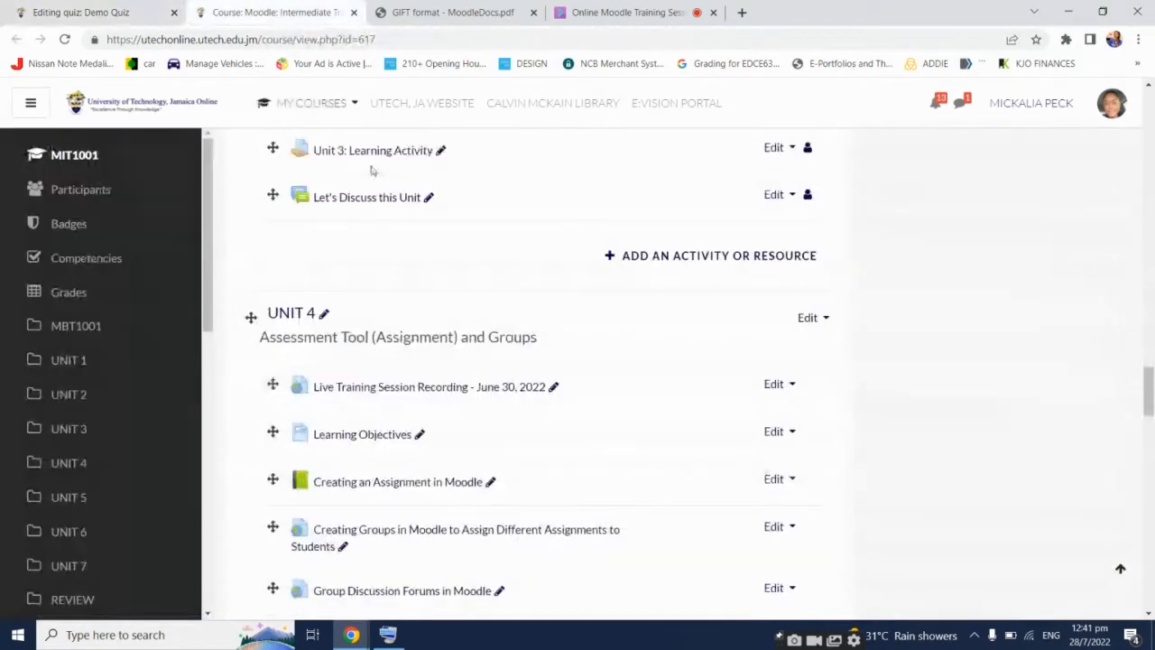
pyautogui.scroll(-1, 563, 355)
pyautogui.scroll(-15, 568, 374)
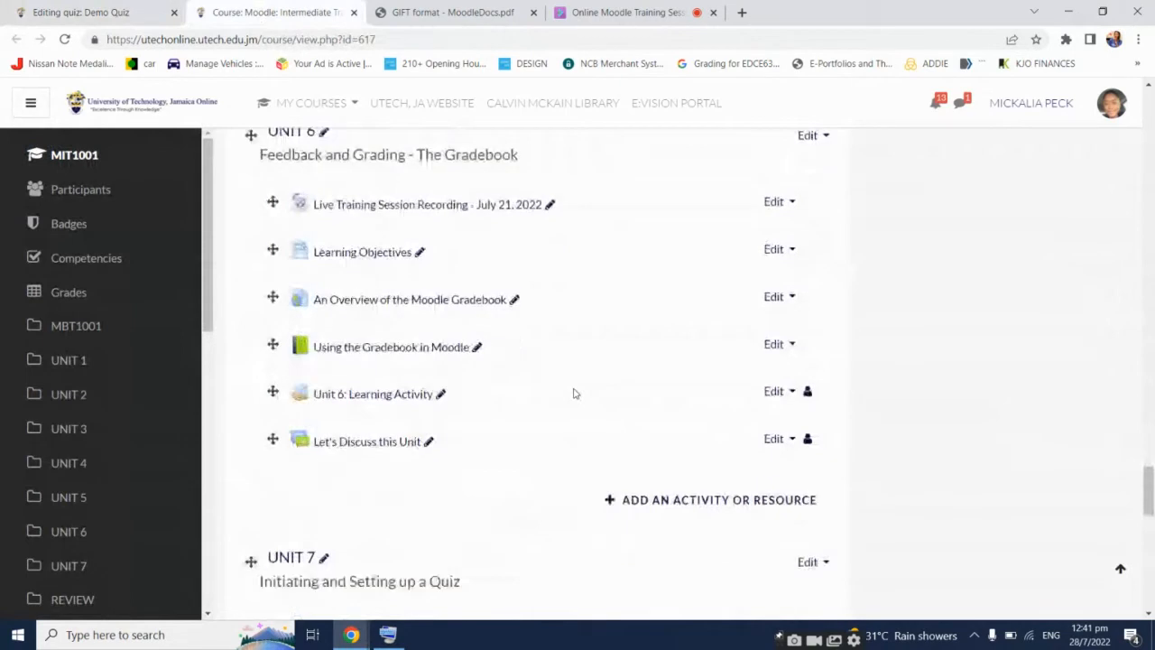
pyautogui.scroll(-1, 572, 393)
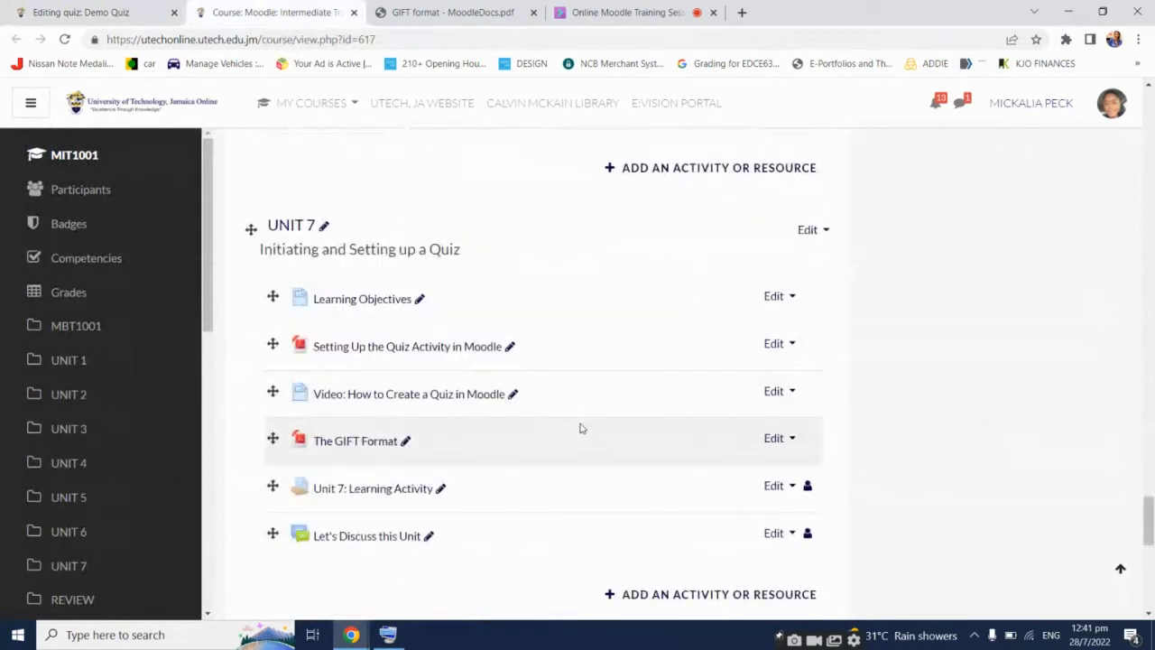
pyautogui.scroll(-1, 502, 467)
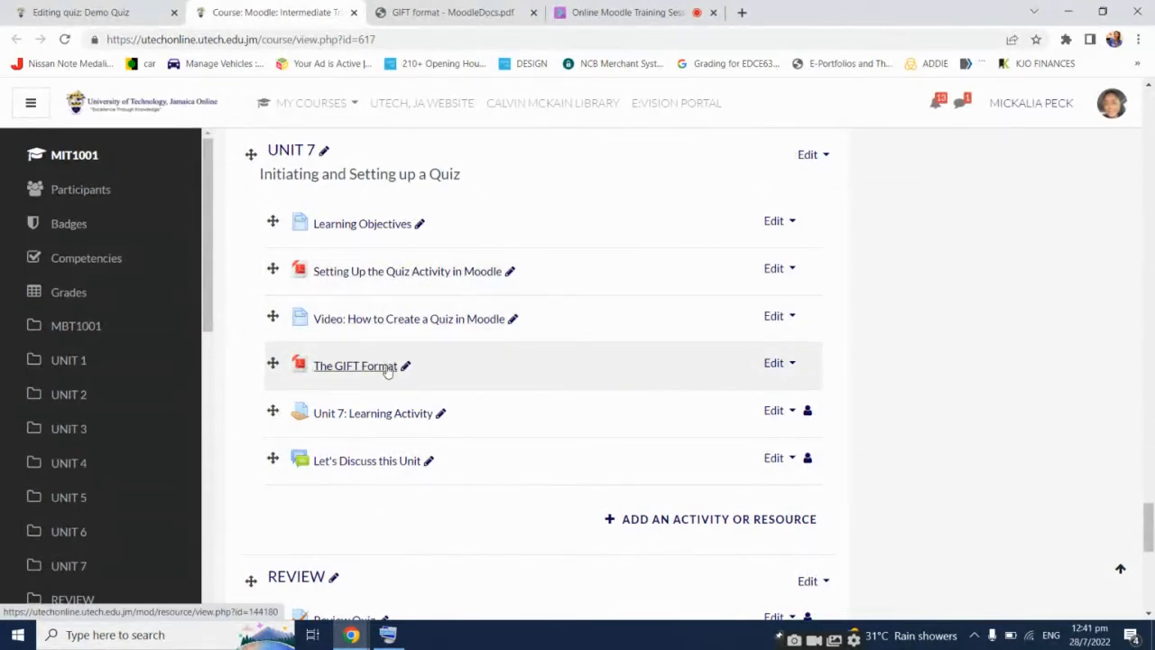
# Scroll the GIFT format PDF to its quick examples and highlight the '1+1=2 {T}' true/false sample
pyautogui.click(442, 12)
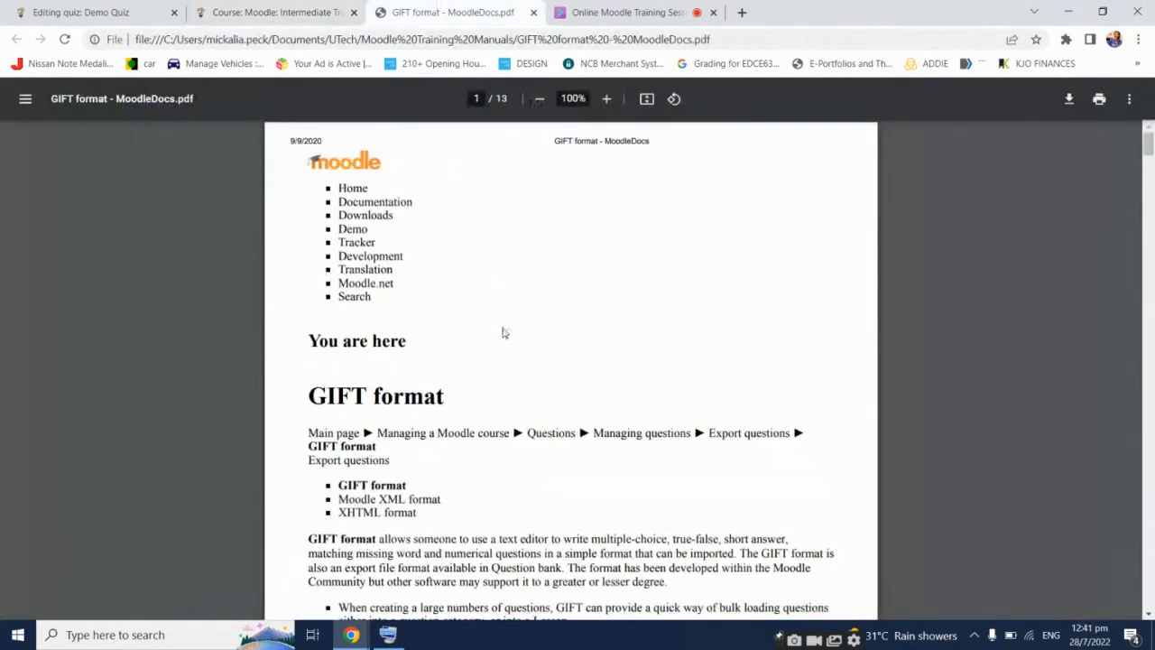
pyautogui.scroll(-10, 503, 352)
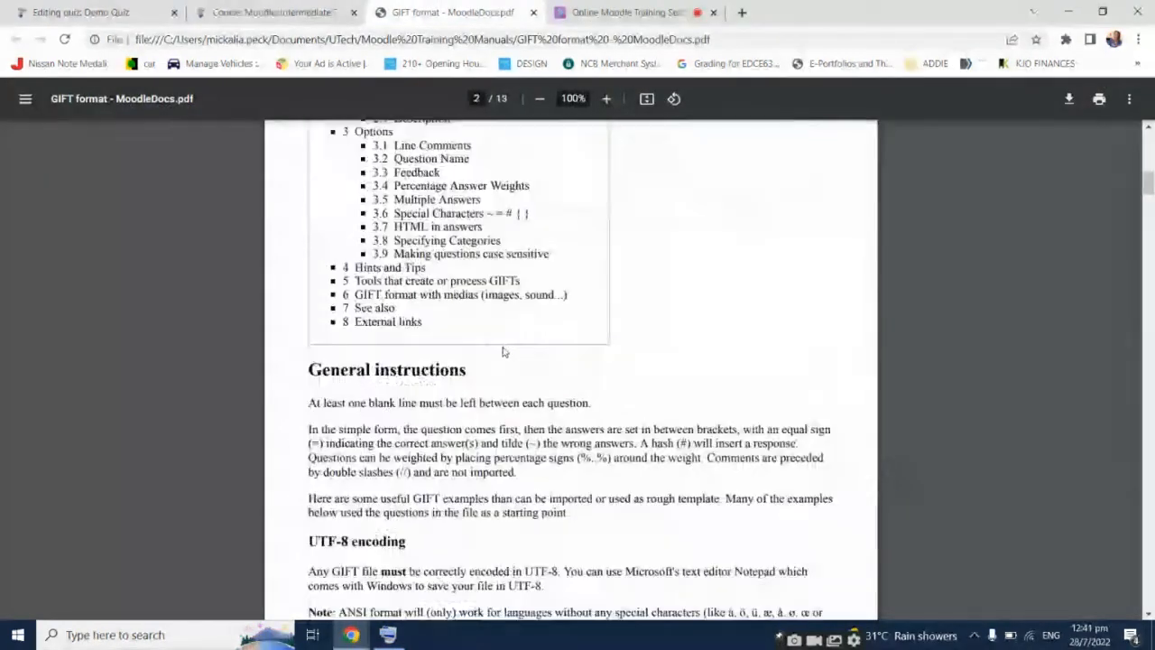
pyautogui.scroll(-3, 503, 352)
pyautogui.scroll(-5, 503, 352)
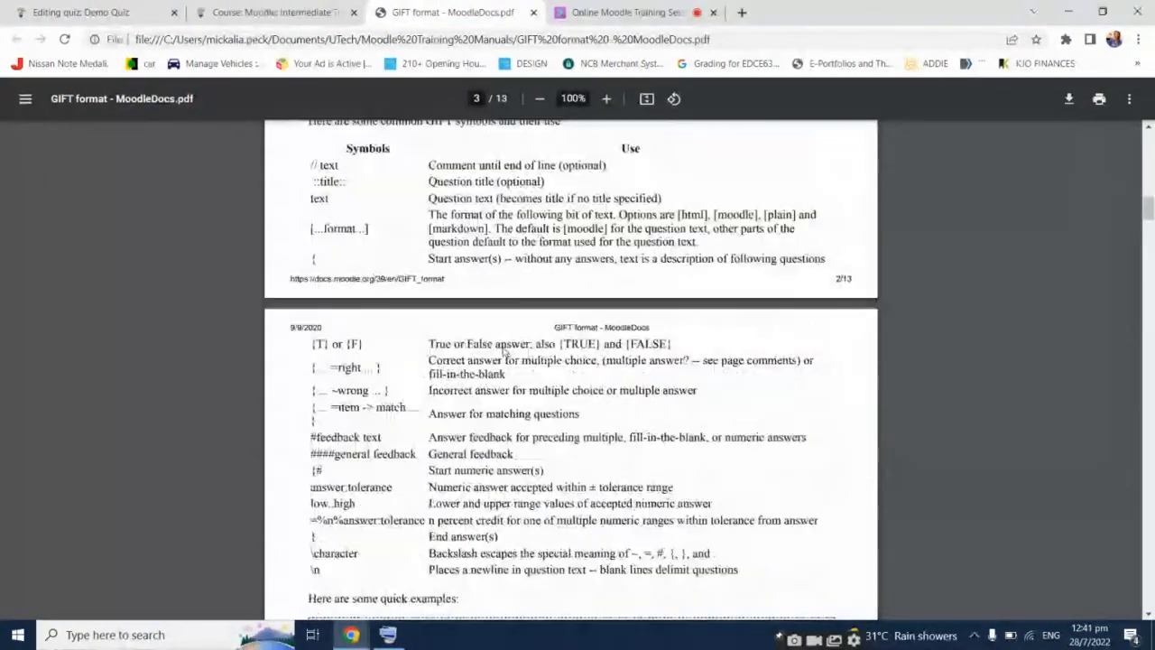
pyautogui.scroll(-4, 504, 351)
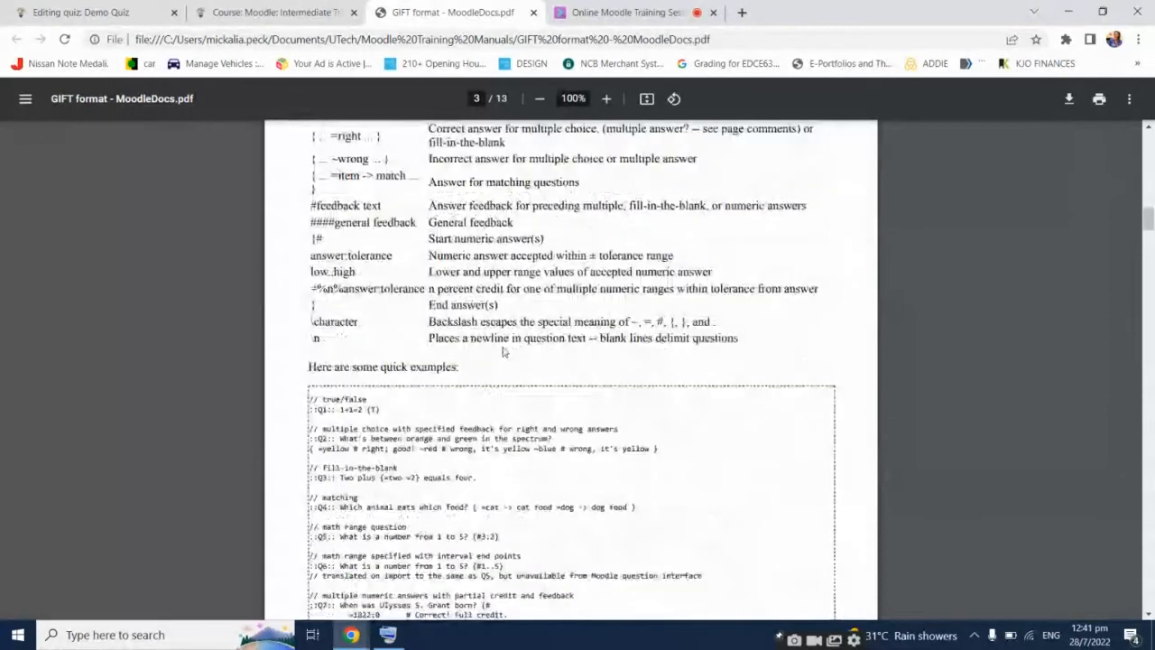
pyautogui.scroll(2, 503, 352)
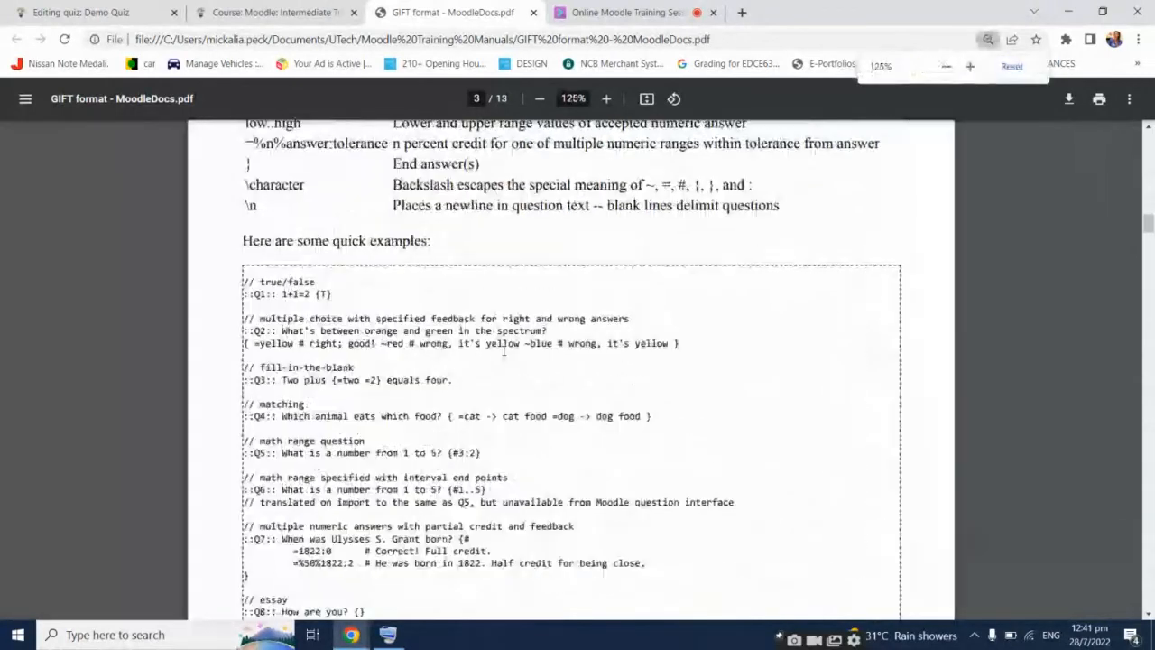
pyautogui.scroll(-2, 503, 352)
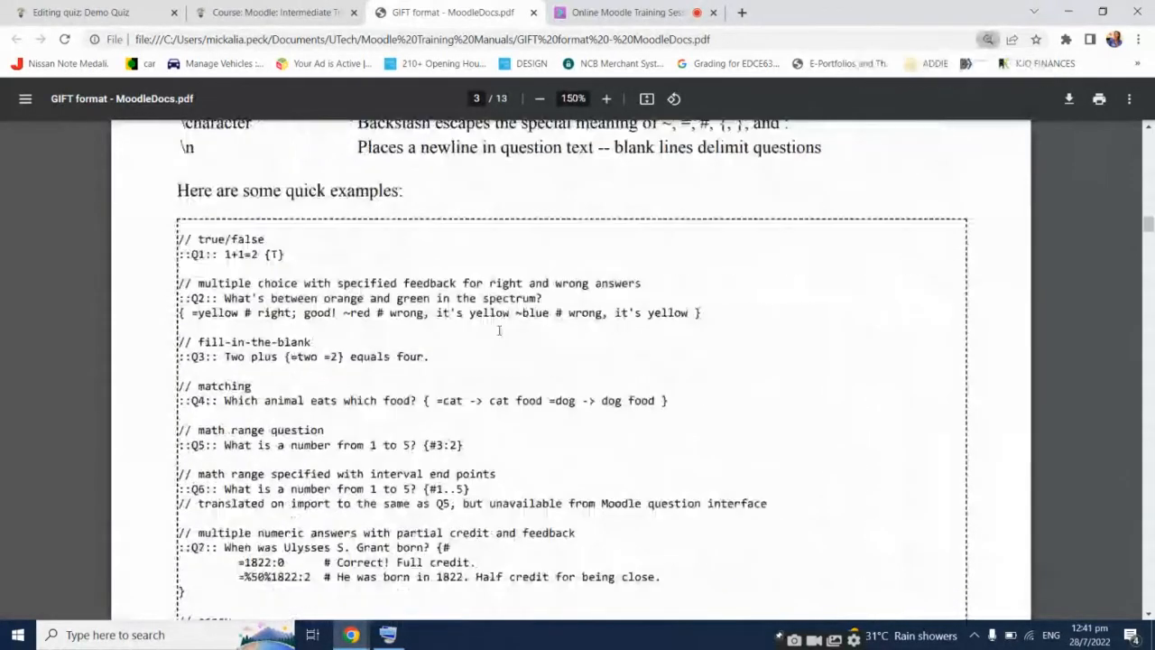
pyautogui.scroll(1, 501, 338)
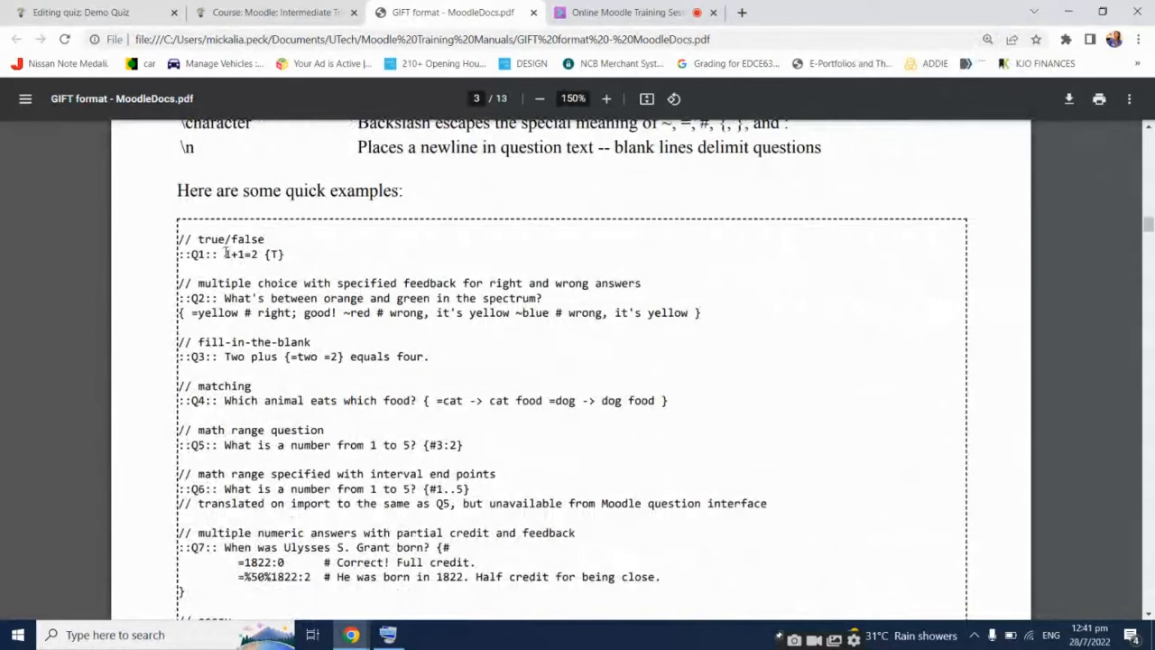
pyautogui.moveTo(225, 254); pyautogui.dragTo(286, 248)
pyautogui.click(289, 254)
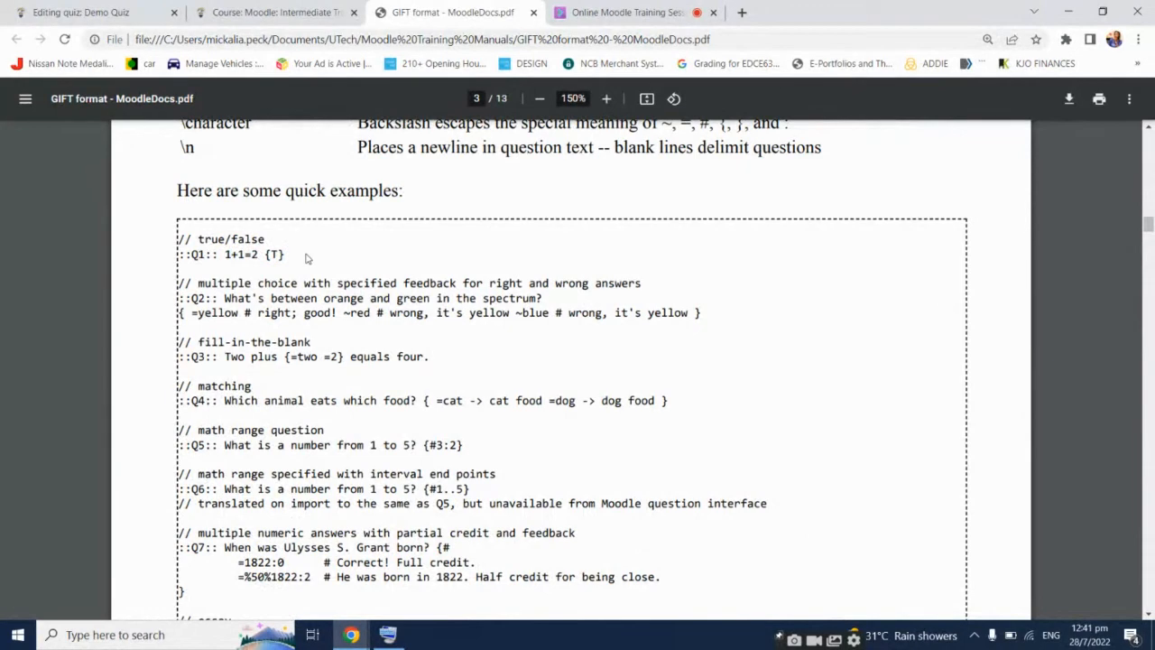
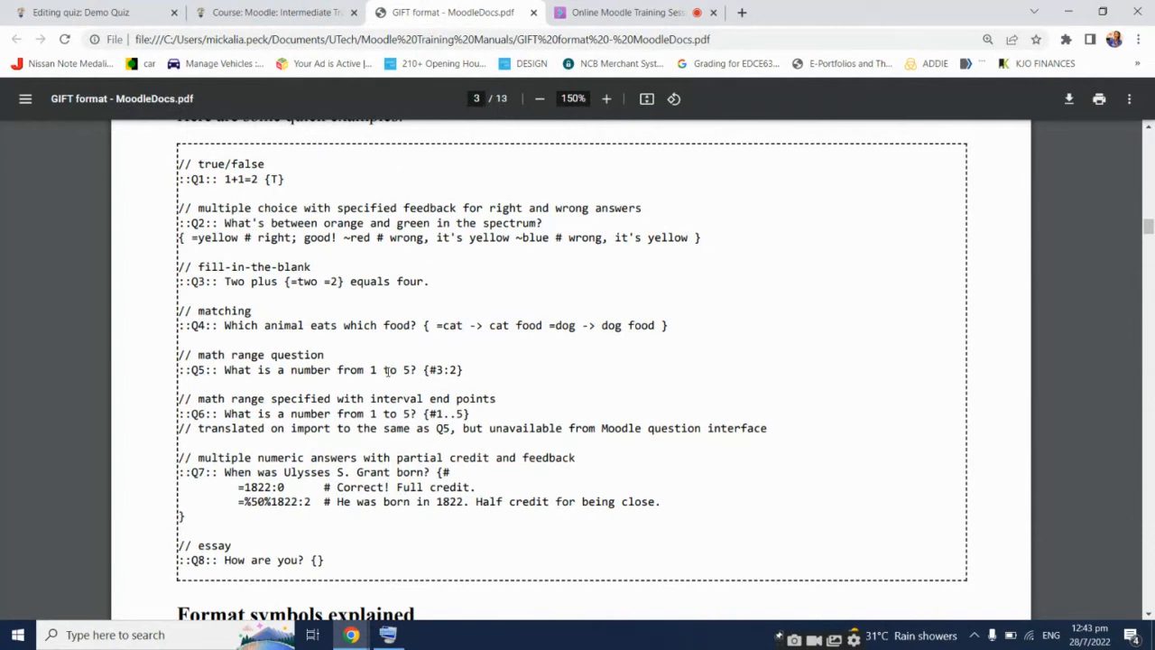
# Zoom the GIFT format PDF out to 110% and switch to the Online Moodle Training Session tab
pyautogui.hotkey('ctrl', '-')
pyautogui.hotkey('ctrl', '-')
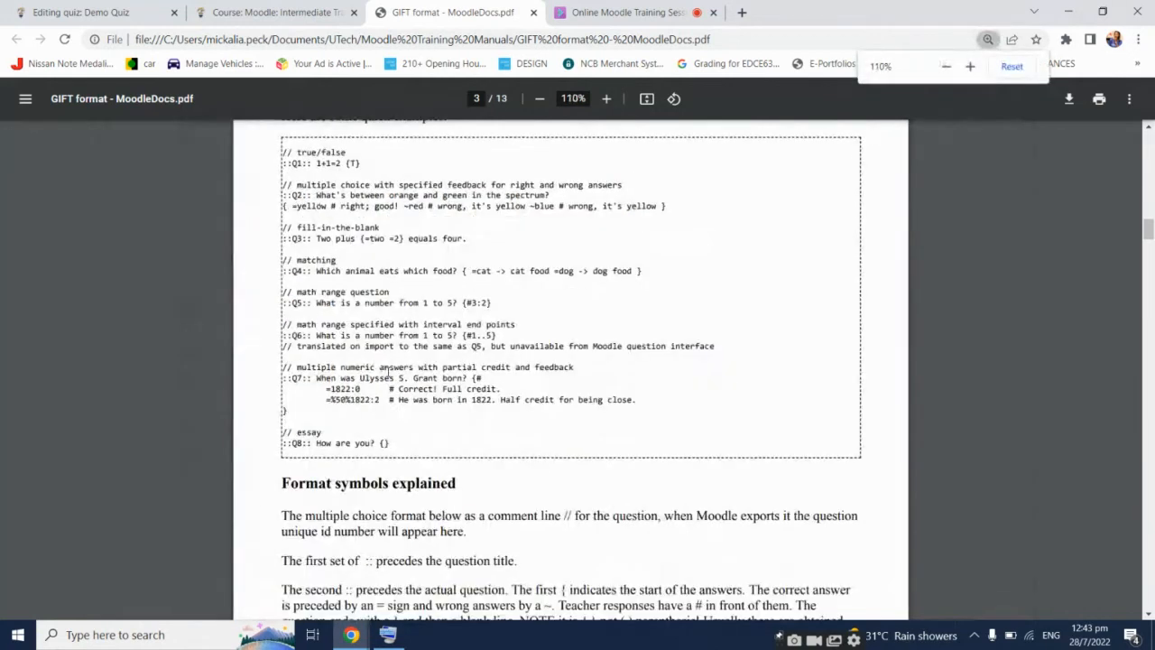
pyautogui.click(623, 12)
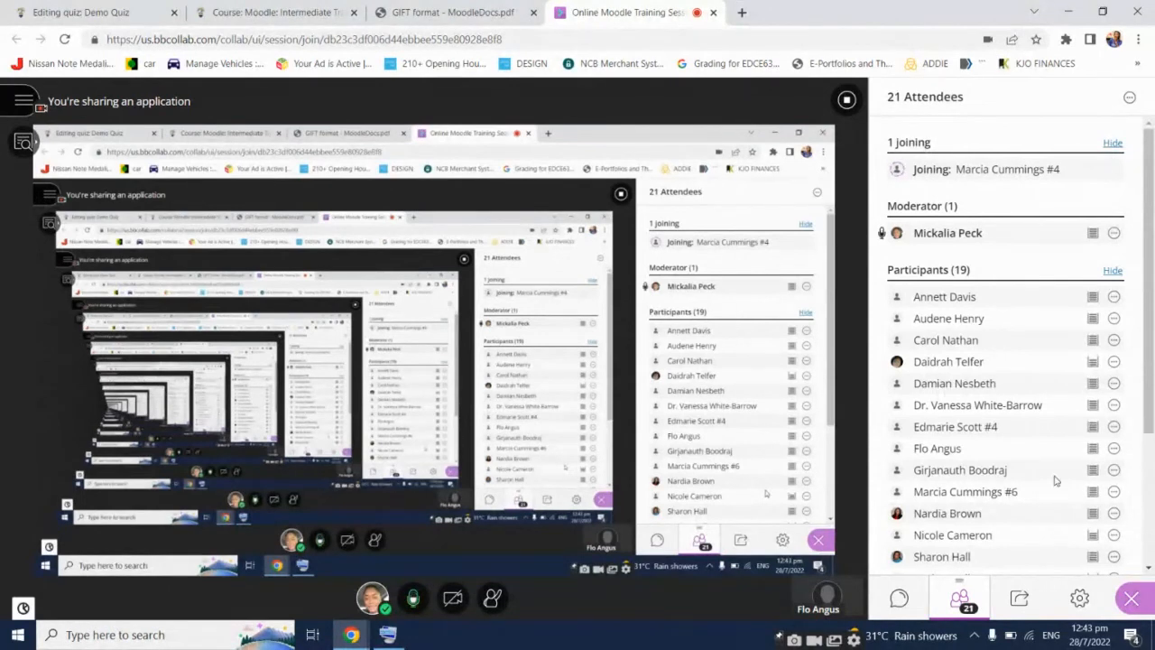
# Scroll the attendee list, then return to the 'Editing quiz: Demo Quiz' tab
pyautogui.scroll(-4, 1052, 487)
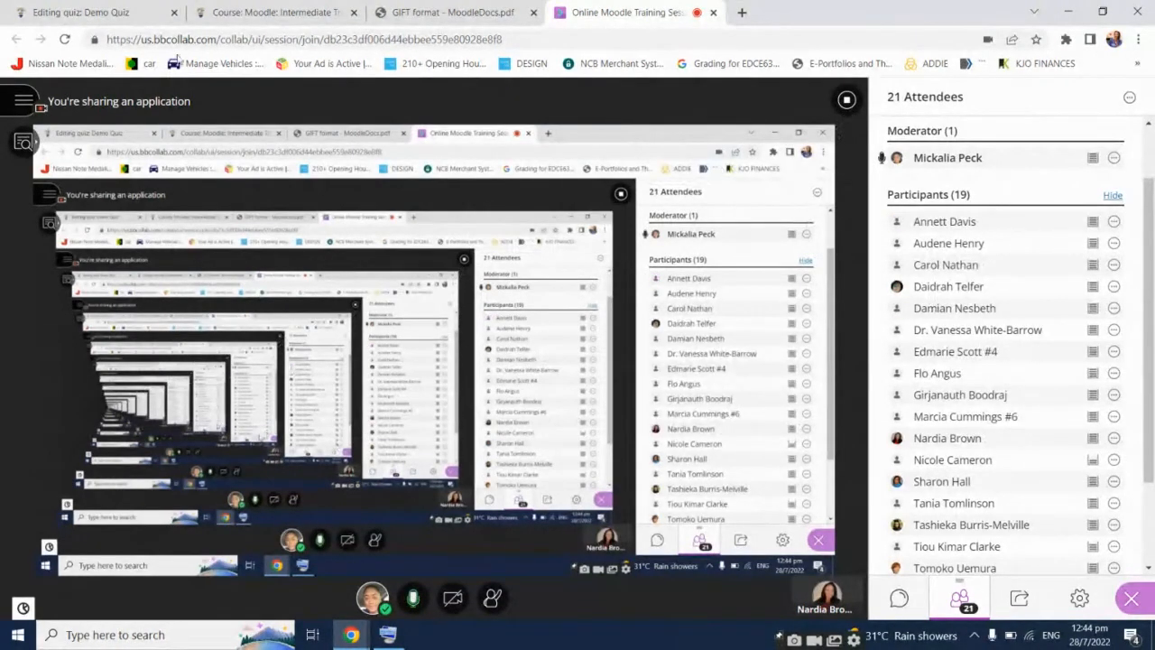
pyautogui.click(144, 9)
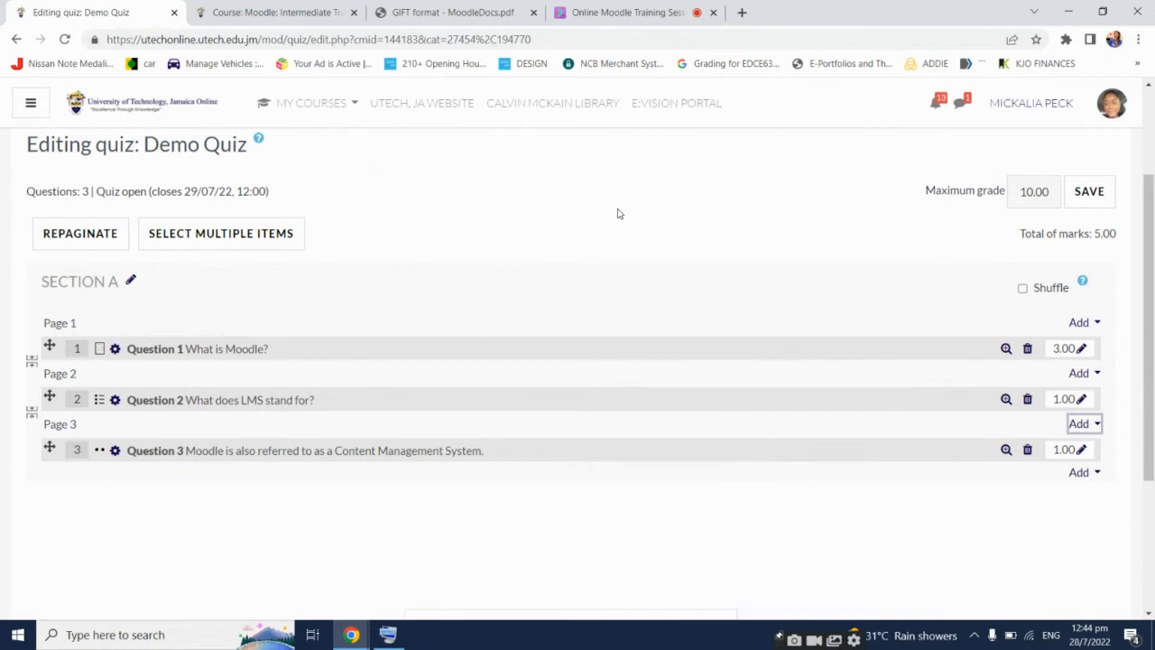
# Launch Notepad from Start search, then move and enlarge its window
pyautogui.press('super')
pyautogui.write('notepad')
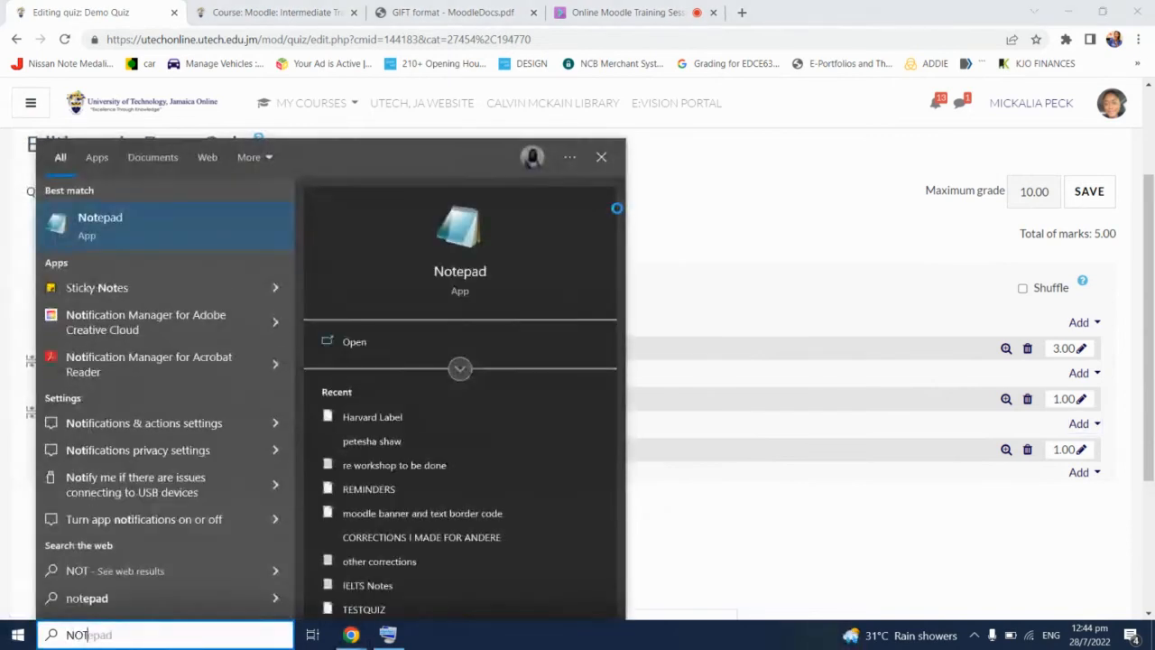
pyautogui.press('Return')
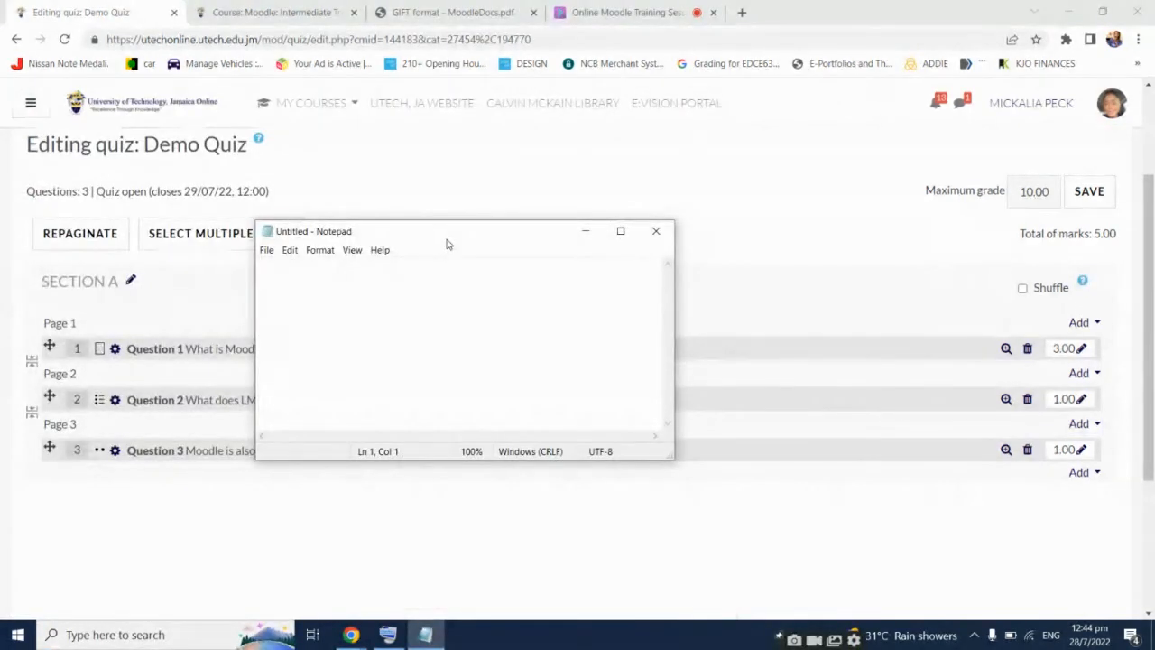
pyautogui.moveTo(448, 240); pyautogui.dragTo(549, 242)
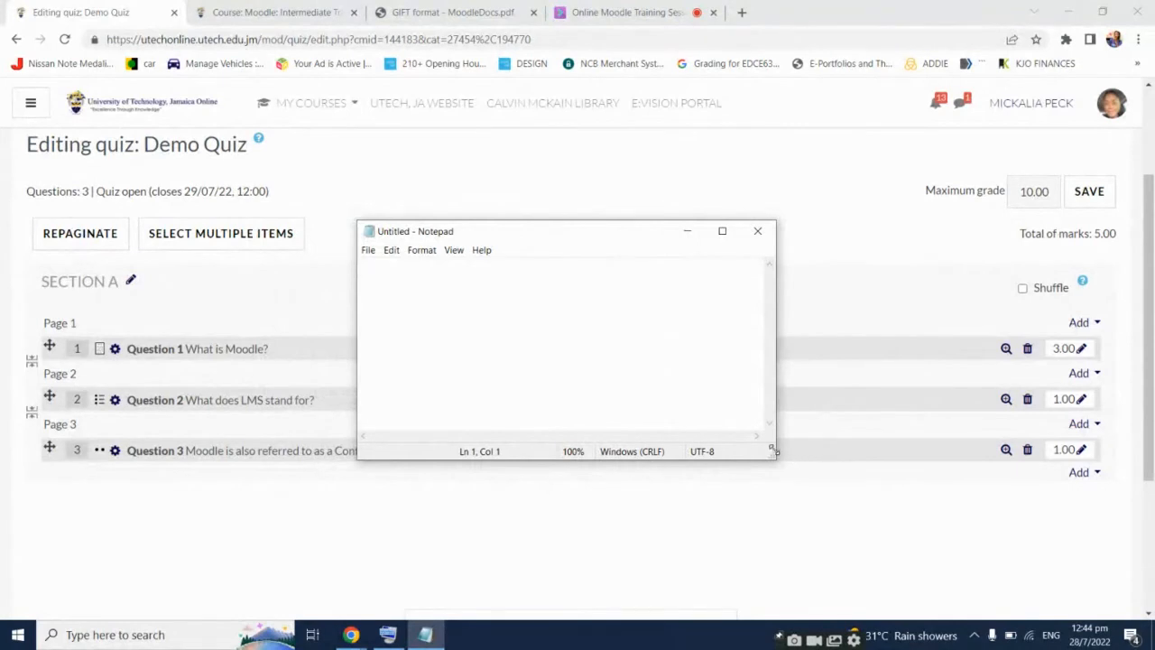
pyautogui.moveTo(774, 455); pyautogui.dragTo(821, 503)
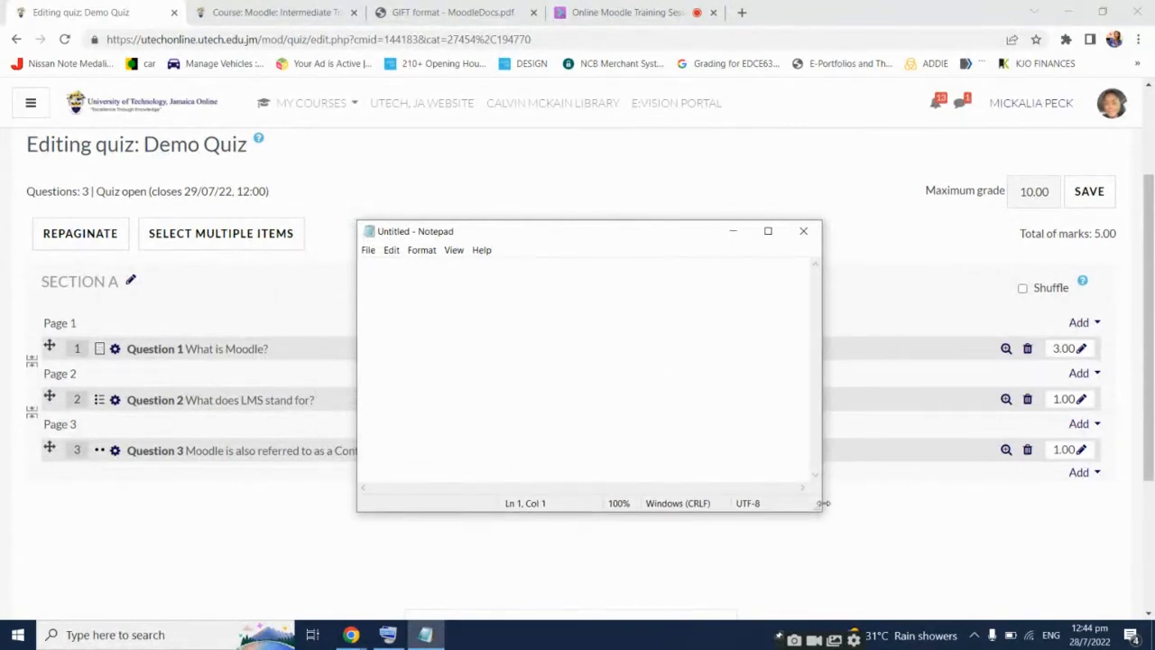
pyautogui.moveTo(644, 239); pyautogui.dragTo(623, 115)
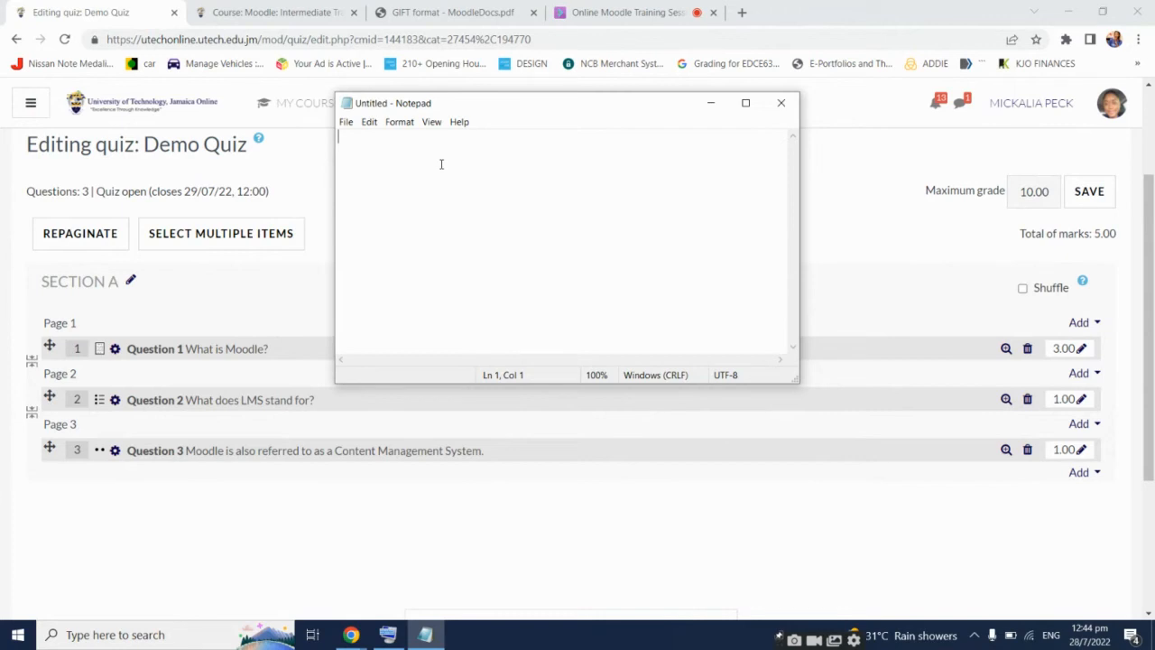
# Type 'What does LMS stand for?' and an opening brace on the next line, using the On-Screen Keyboard
pyautogui.write('What do')
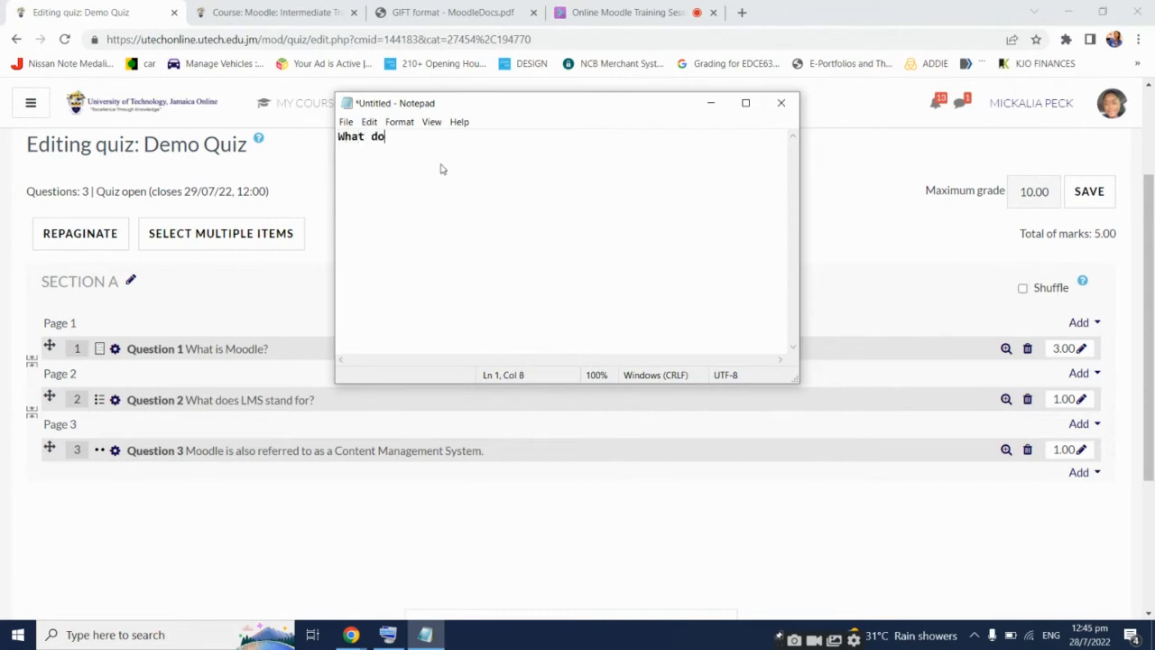
pyautogui.write('es LMS stand for')
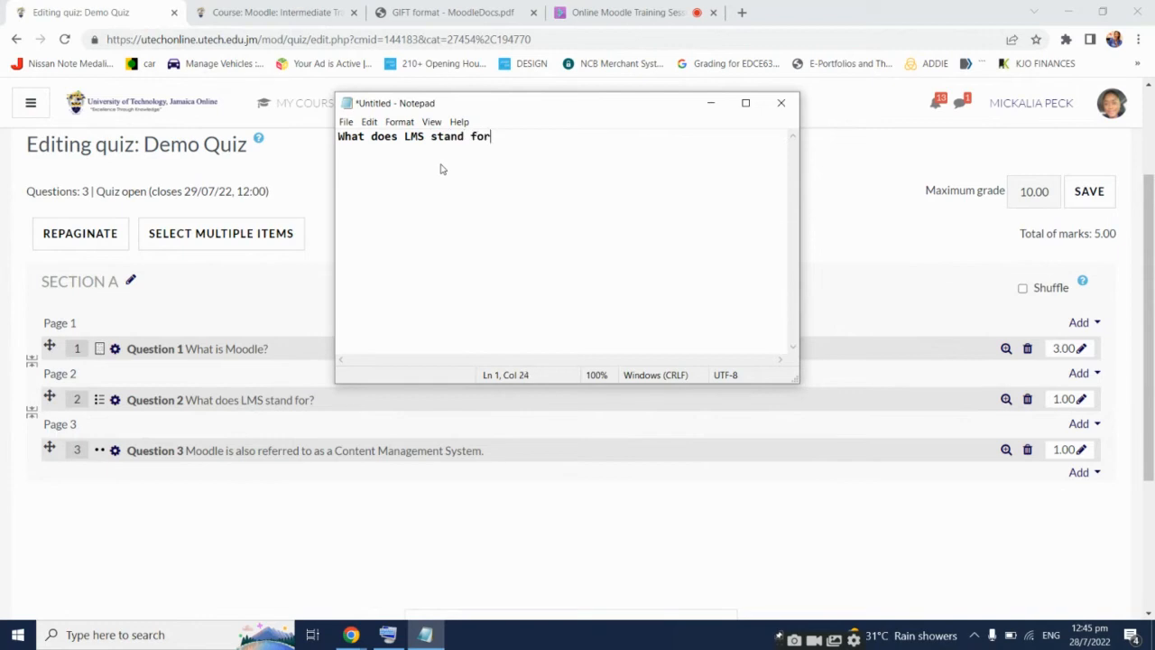
pyautogui.click(435, 634)
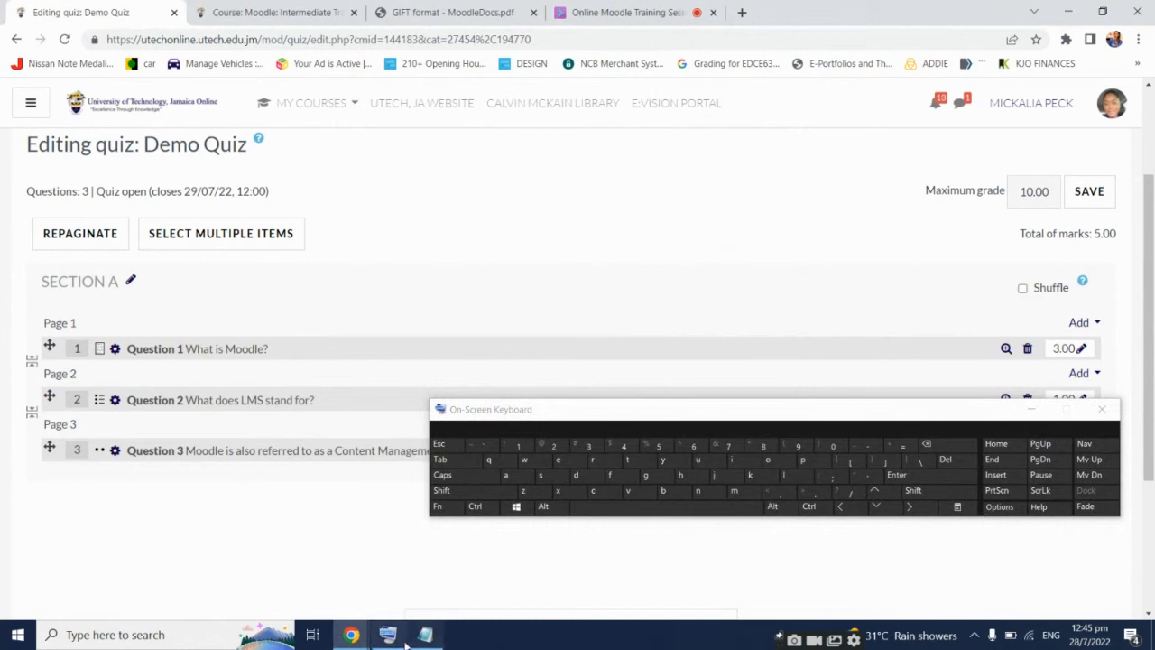
pyautogui.click(427, 636)
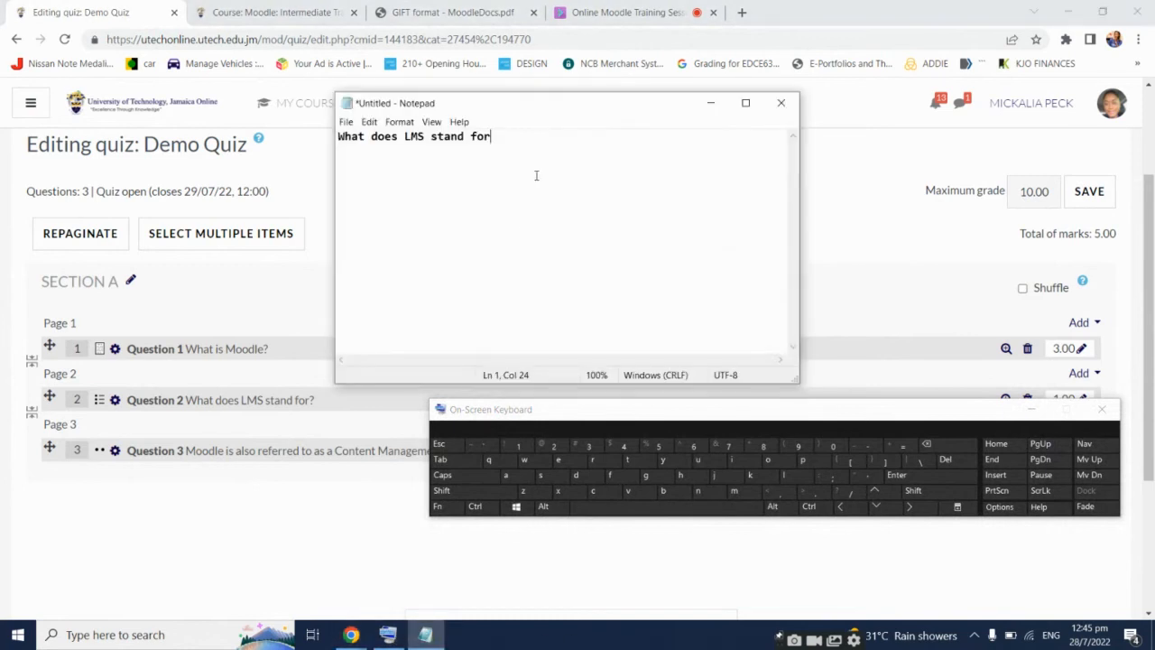
pyautogui.click(848, 492)
pyautogui.press('Return')
pyautogui.press('shift')
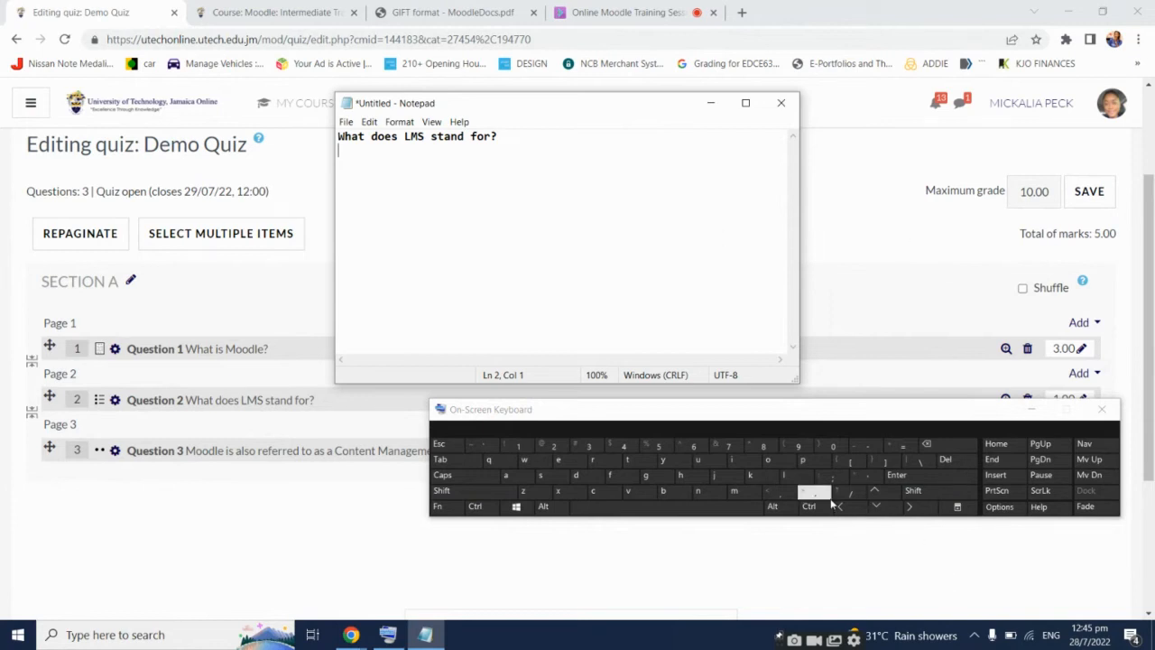
pyautogui.keyDown('shift'); pyautogui.click(841, 460); pyautogui.keyUp('shift')
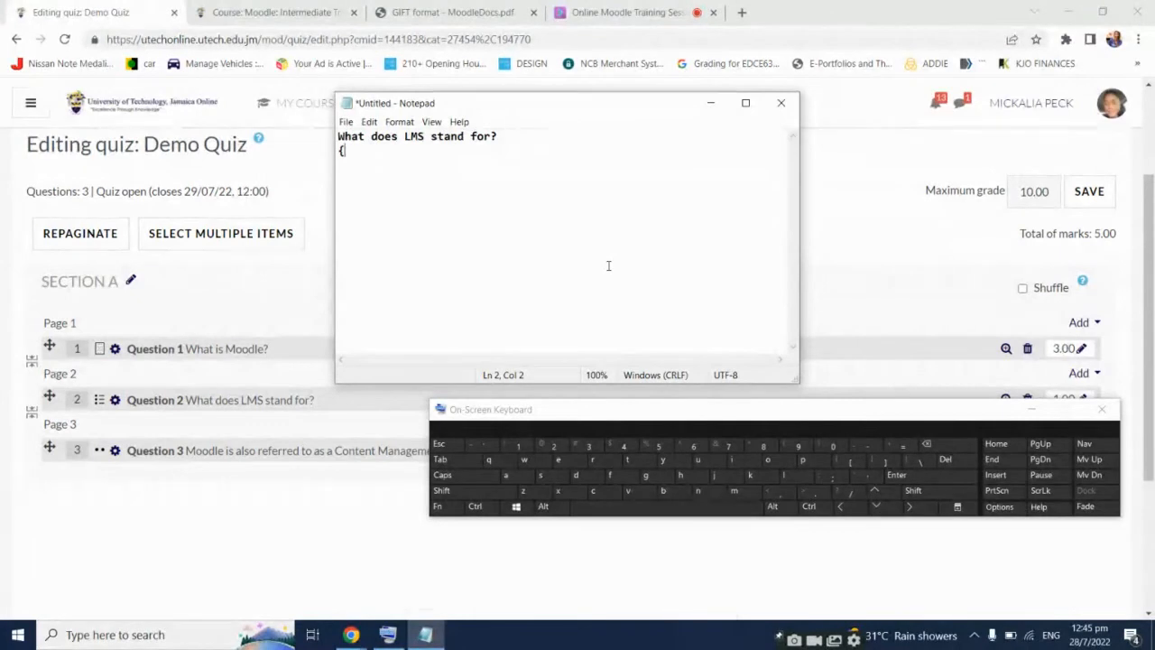
# Type answer lines Learning Mutual System, Learning Management System, Limited Member System, then a closing brace
pyautogui.press('Return')
pyautogui.write('Learning Mutua')
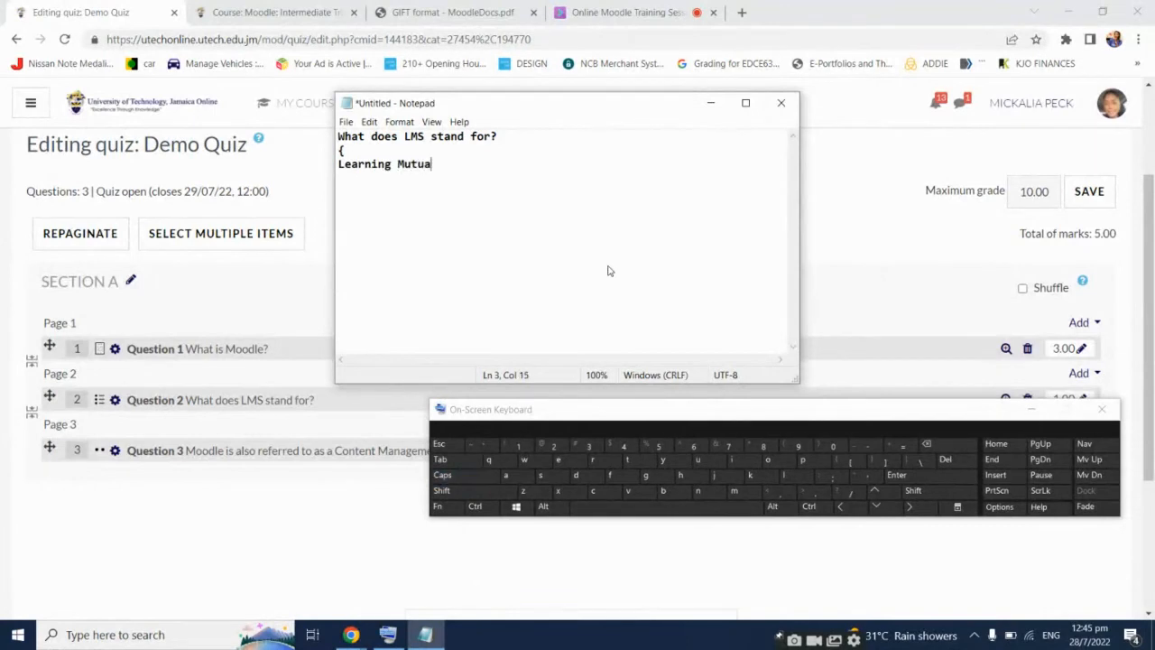
pyautogui.write('l Sysyrm')
pyautogui.press('BackSpace')
pyautogui.press('BackSpace')
pyautogui.press('BackSpace')
pyautogui.write('tem')
pyautogui.press('Return')
pyautogui.press('capslock')
pyautogui.write('L')
pyautogui.press('capslock')
pyautogui.write('earnng')
pyautogui.press('capslock')
pyautogui.write('M')
pyautogui.press('capslock')
pyautogui.write('ana')
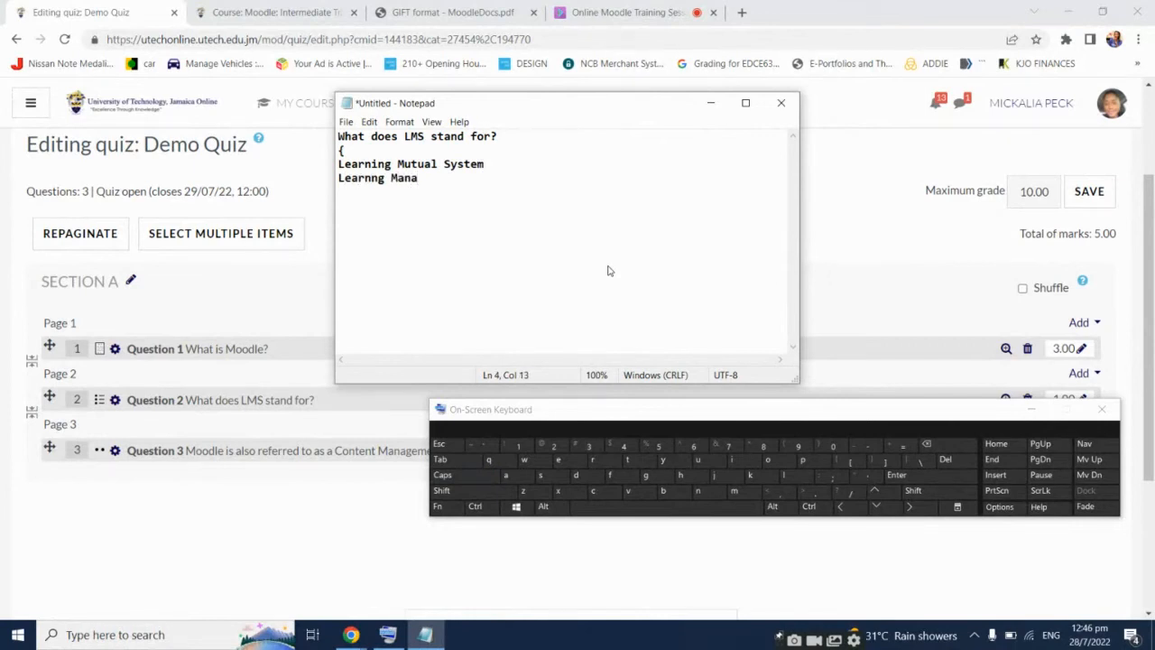
pyautogui.write('gement')
pyautogui.press('capslock')
pyautogui.write('S')
pyautogui.press('capslock')
pyautogui.write('yste')
pyautogui.write('m')
pyautogui.press('Return')
pyautogui.press('capslock')
pyautogui.write('L')
pyautogui.press('capslock')
pyautogui.write('imited')
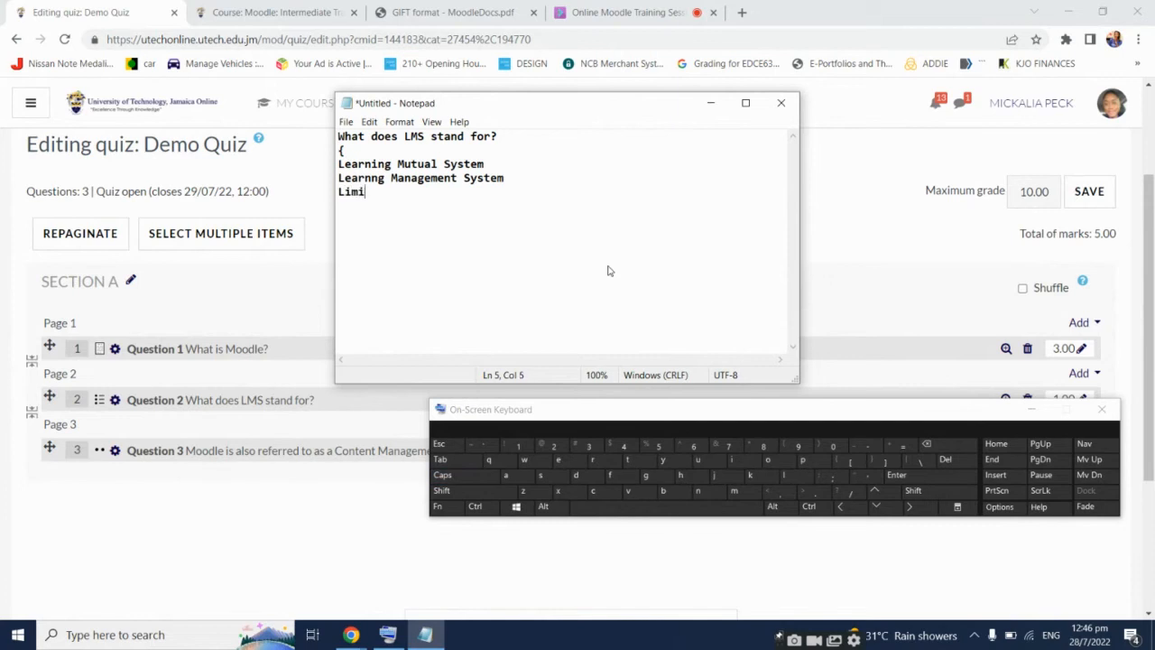
pyautogui.press('capslock')
pyautogui.write('M')
pyautogui.press('capslock')
pyautogui.write('membe')
pyautogui.press('BackSpace')
pyautogui.press('BackSpace')
pyautogui.press('BackSpace')
pyautogui.press('BackSpace')
pyautogui.press('BackSpace')
pyautogui.write('ember')
pyautogui.press('capslock')
pyautogui.write('S')
pyautogui.press('capslock')
pyautogui.write('ystem')
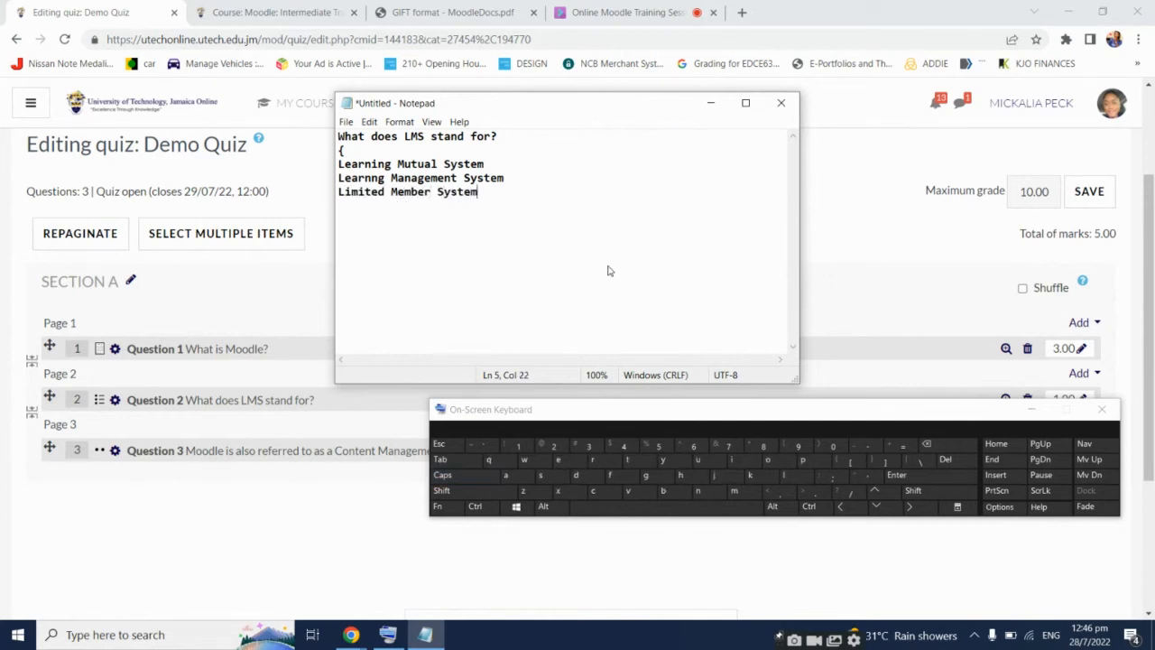
pyautogui.press('Return')
pyautogui.write('}')
# Fix 'Learnng', prefix the two wrong answers with '~' and Learning Management System with '='
pyautogui.click(370, 177)
pyautogui.write('i')
pyautogui.click(338, 167)
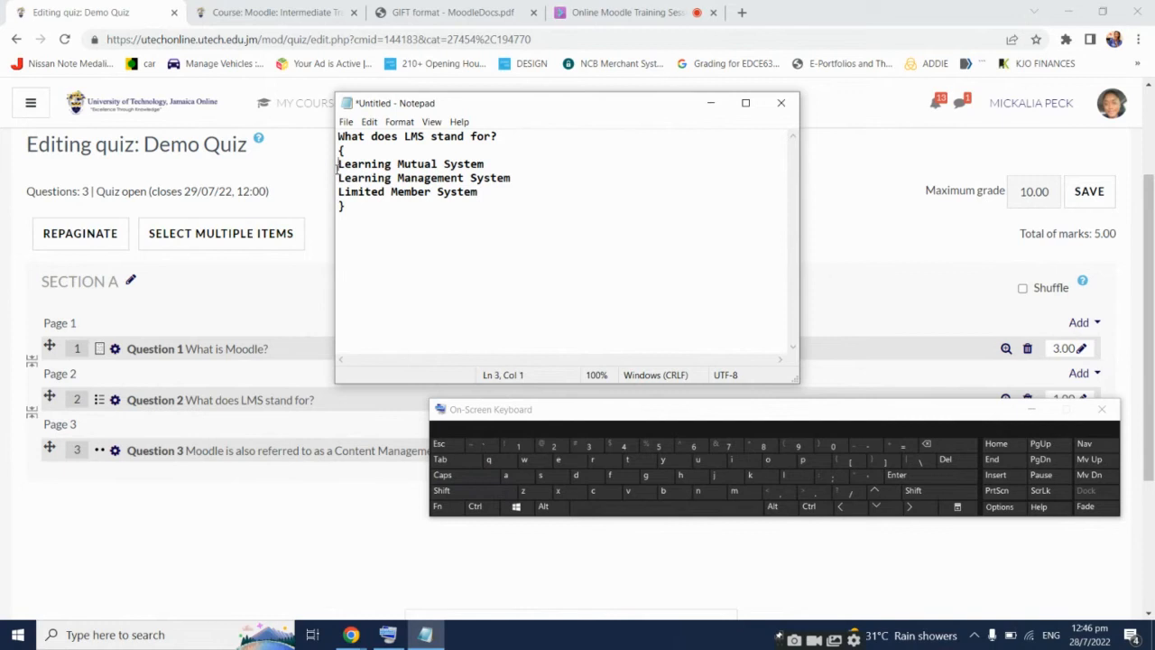
pyautogui.write('~')
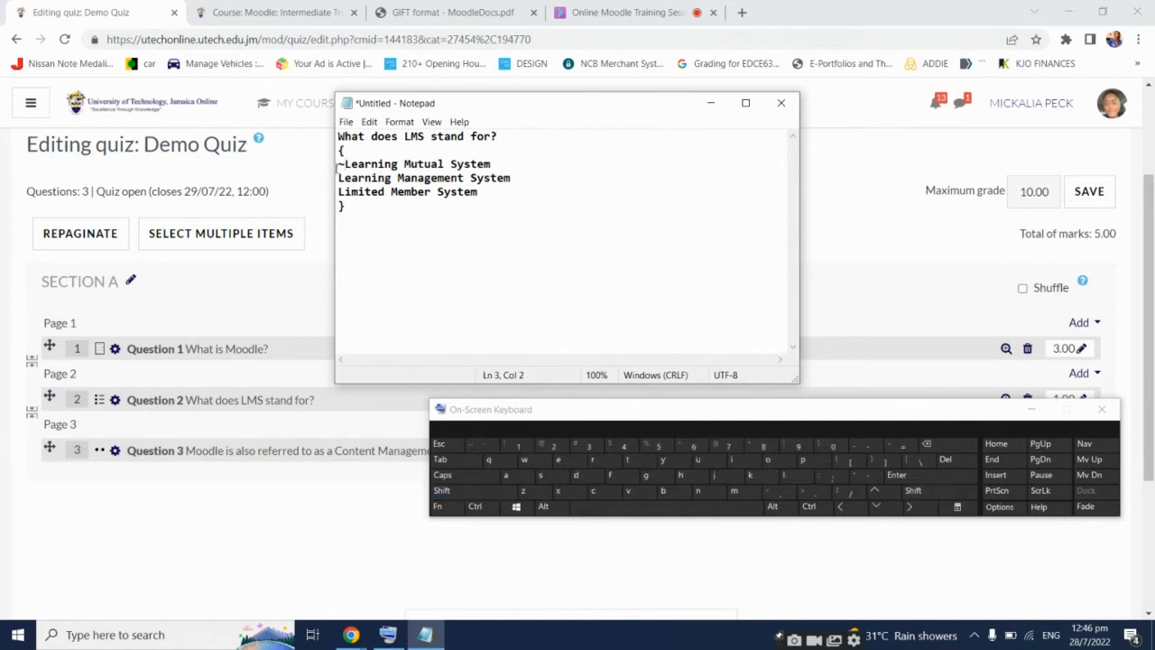
pyautogui.click(339, 192)
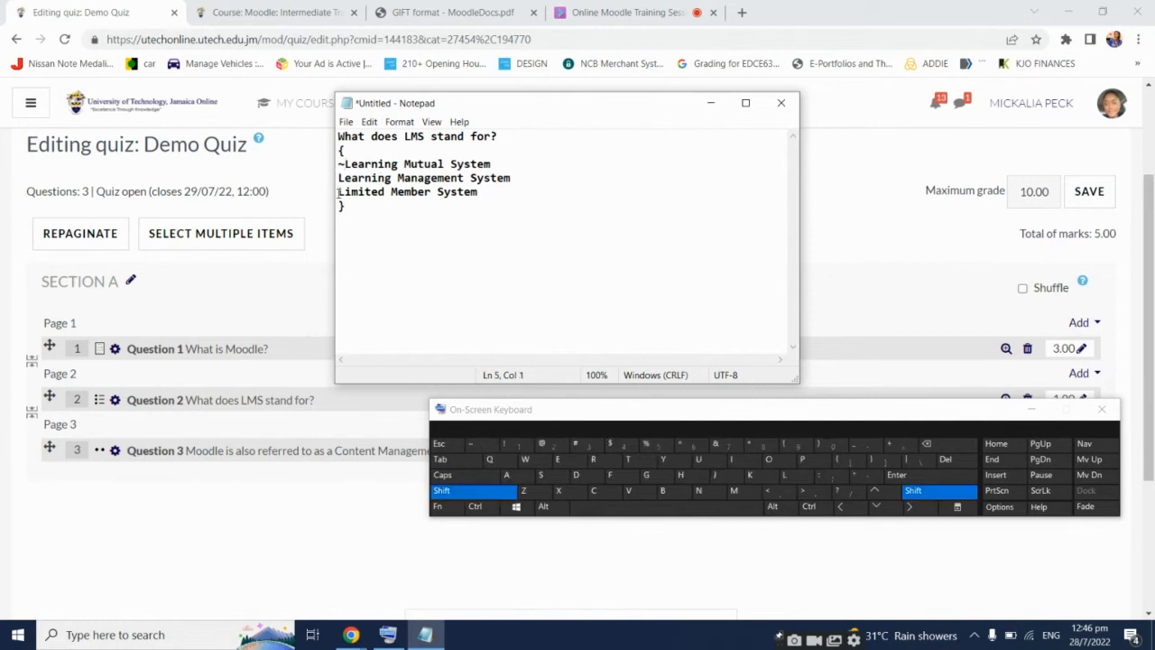
pyautogui.write('~')
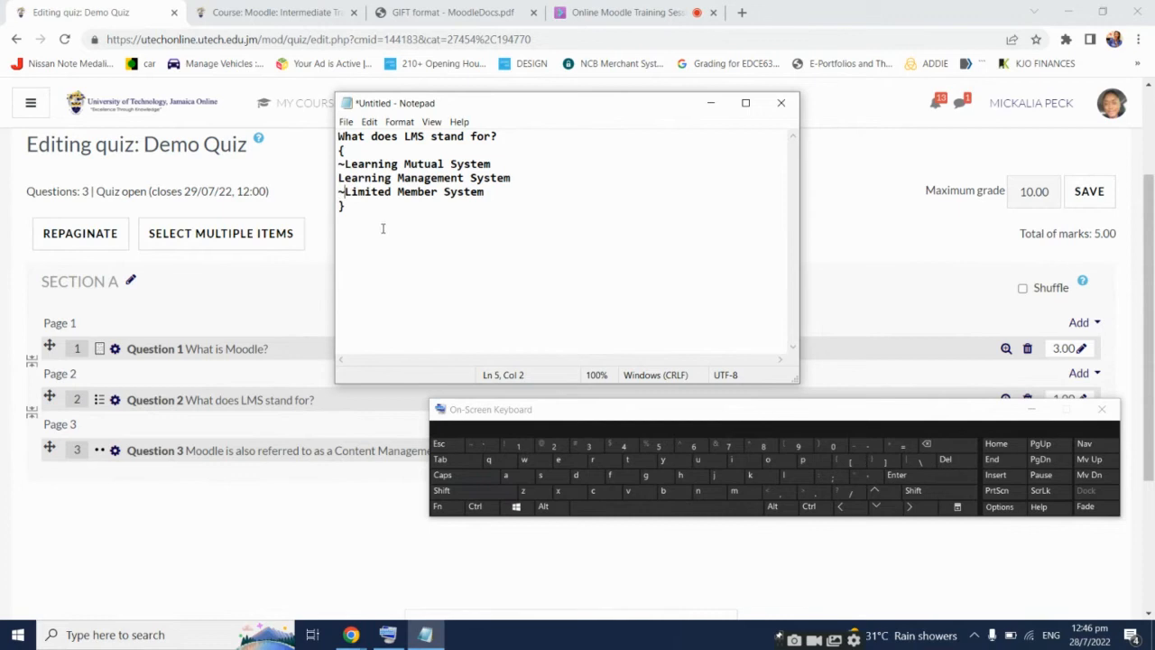
pyautogui.click(339, 179)
pyautogui.write('=')
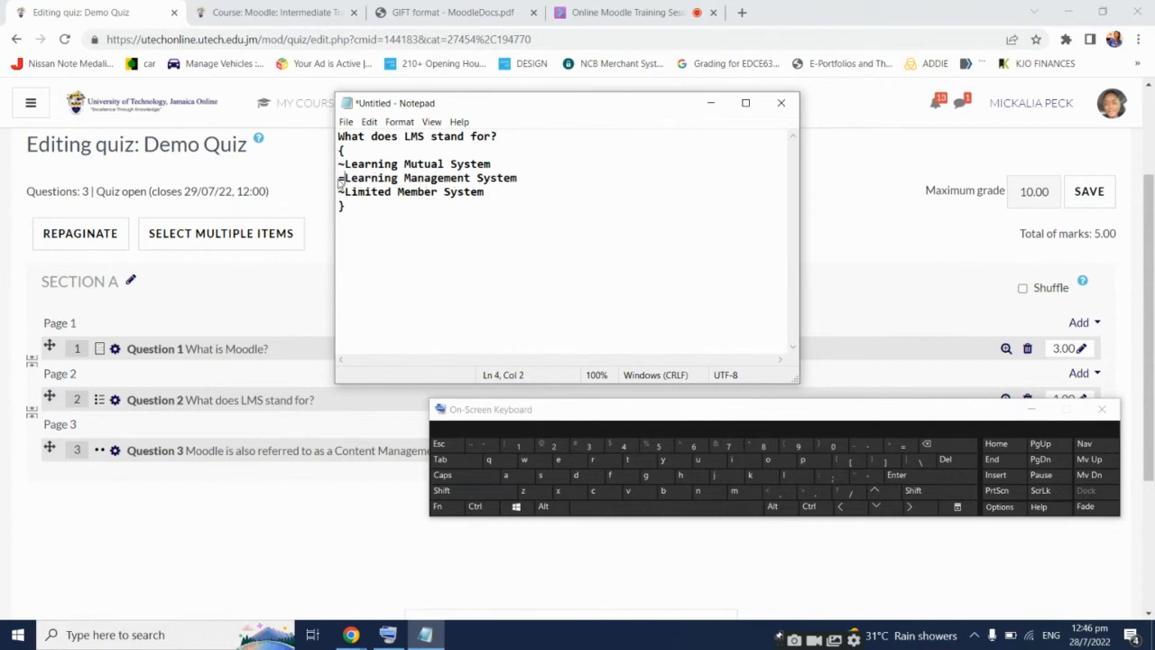
pyautogui.click(349, 239)
pyautogui.press('Return')
pyautogui.press('Return')
# Type the question 'What is MOODLE? {}'
pyautogui.press('capslock')
pyautogui.write('W')
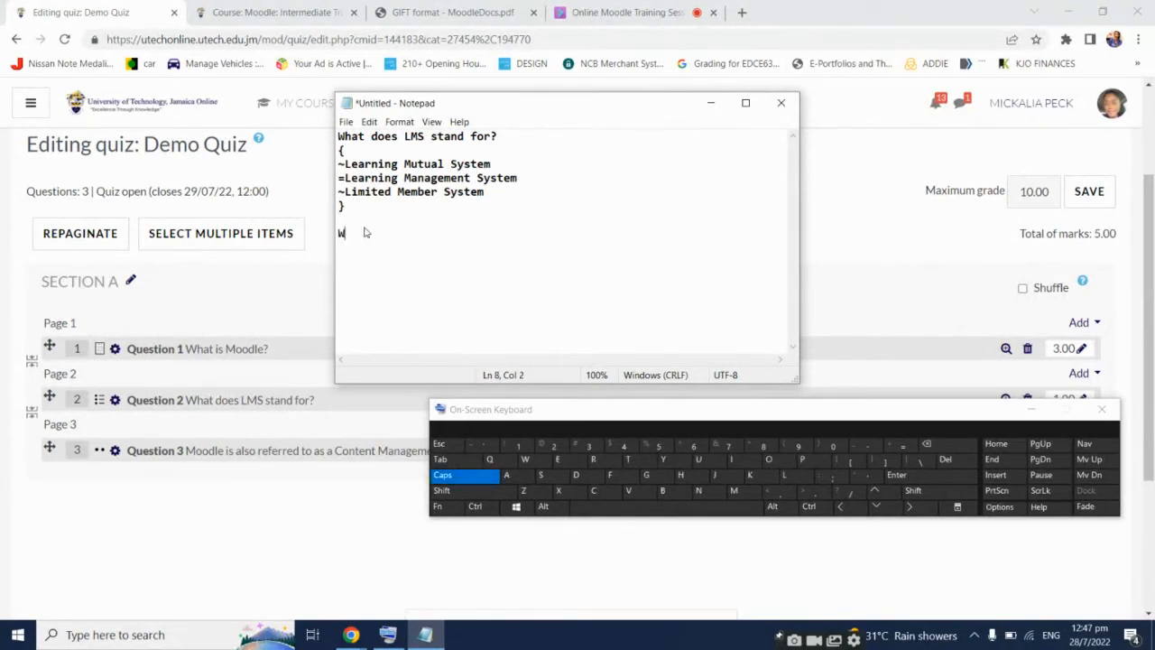
pyautogui.press('capslock')
pyautogui.write('hat is')
pyautogui.press('capslock')
pyautogui.write('MOODLE')
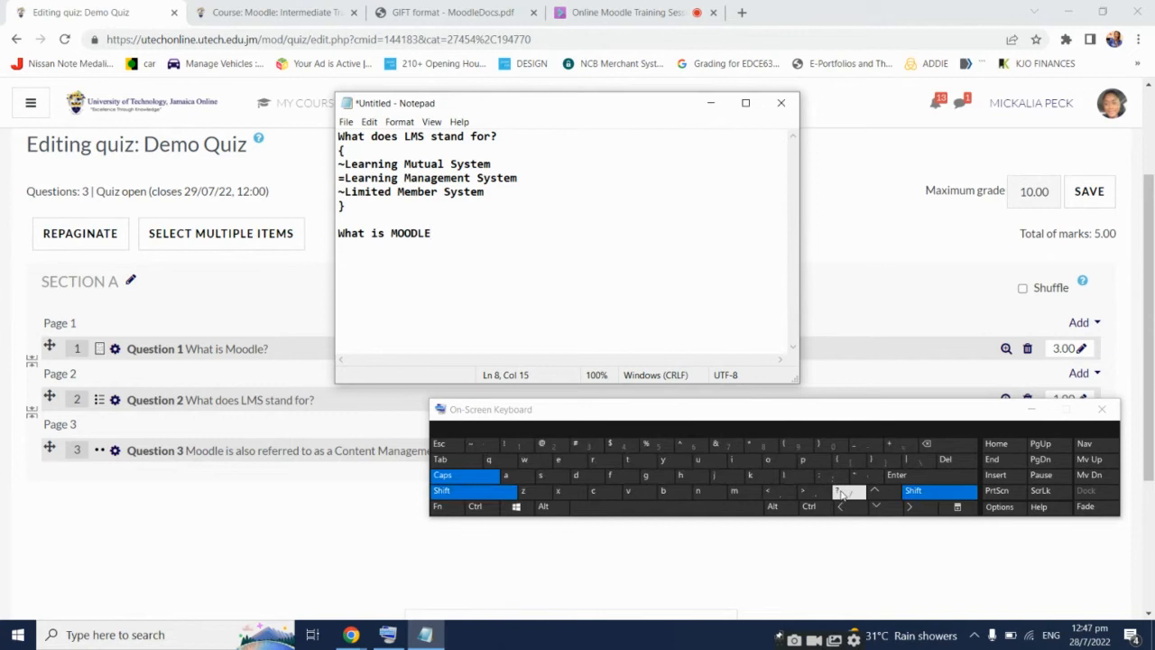
pyautogui.write('?')
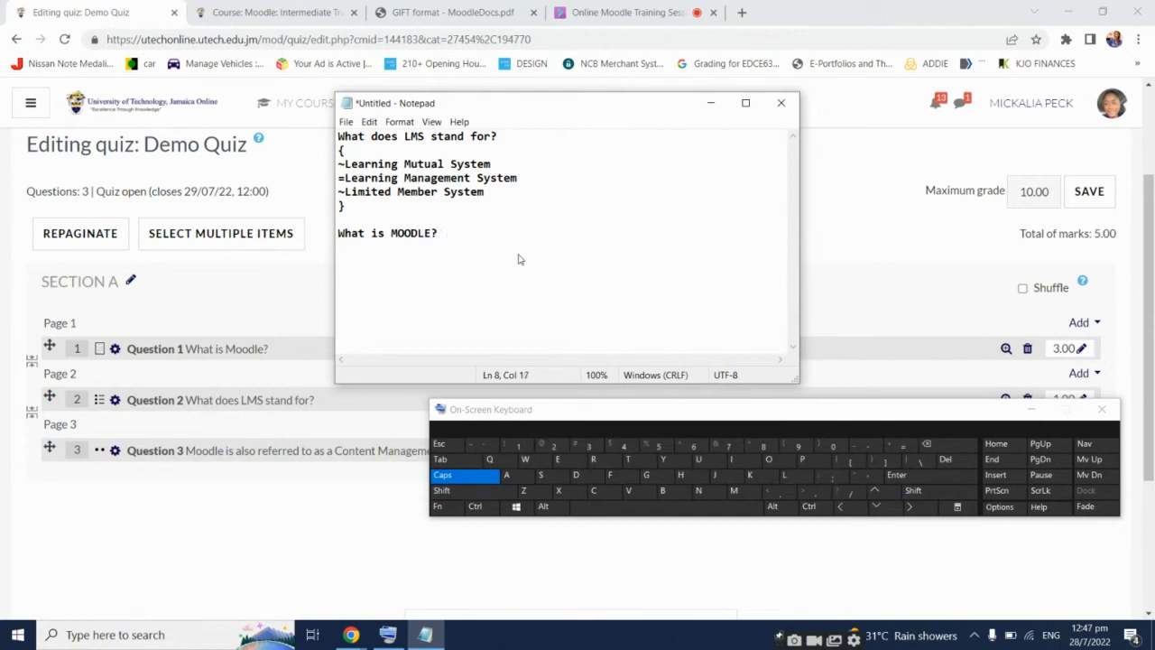
pyautogui.press('shift')
pyautogui.write('{}')
pyautogui.moveTo(443, 232); pyautogui.dragTo(458, 233)
pyautogui.click(459, 232)
# Add 'Moodle is also referred to as a Content Management System {TRUE}' on a new line
pyautogui.press('Return')
pyautogui.press('Return')
pyautogui.write('M')
pyautogui.press('capslock')
pyautogui.write('oodle')
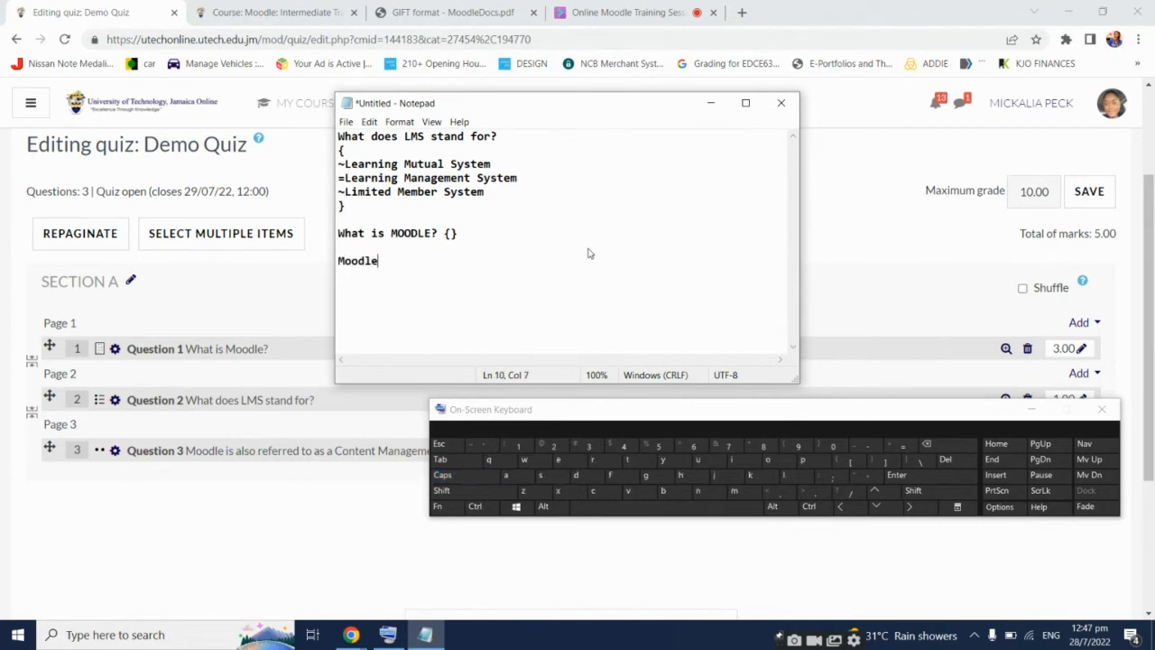
pyautogui.write(' is also referred to as a')
pyautogui.press('capslock')
pyautogui.write('C')
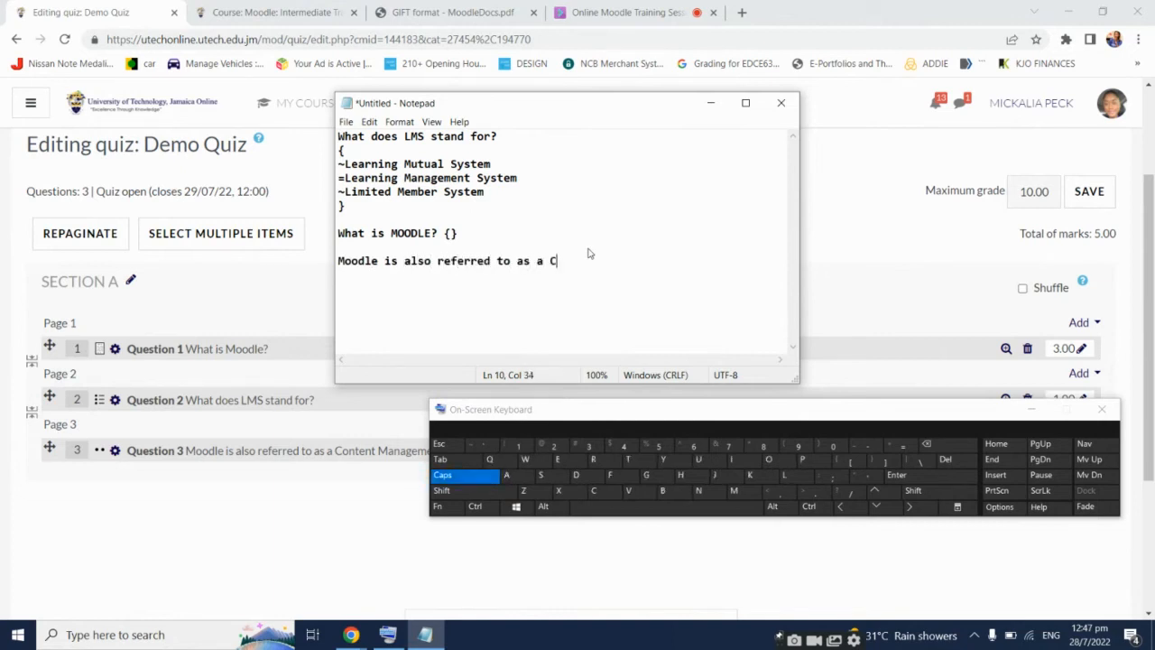
pyautogui.press('capslock')
pyautogui.write('o')
pyautogui.write('ntent M')
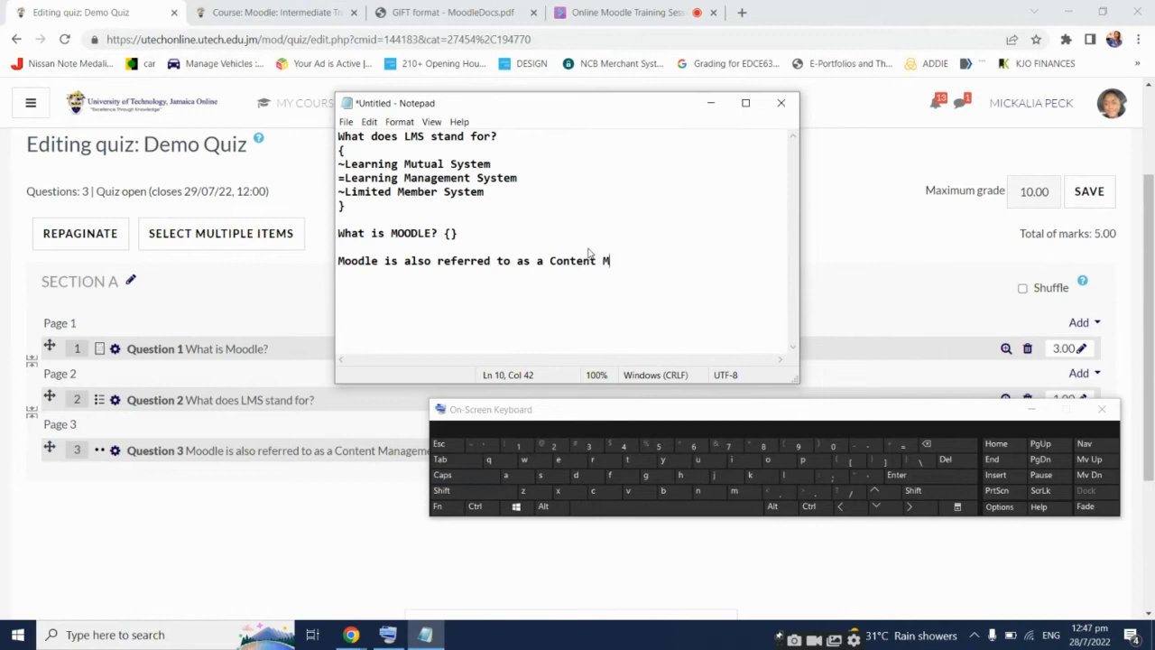
pyautogui.write('anagement')
pyautogui.press('capslock')
pyautogui.write('Sy')
pyautogui.press('capslock')
pyautogui.write('ystem')
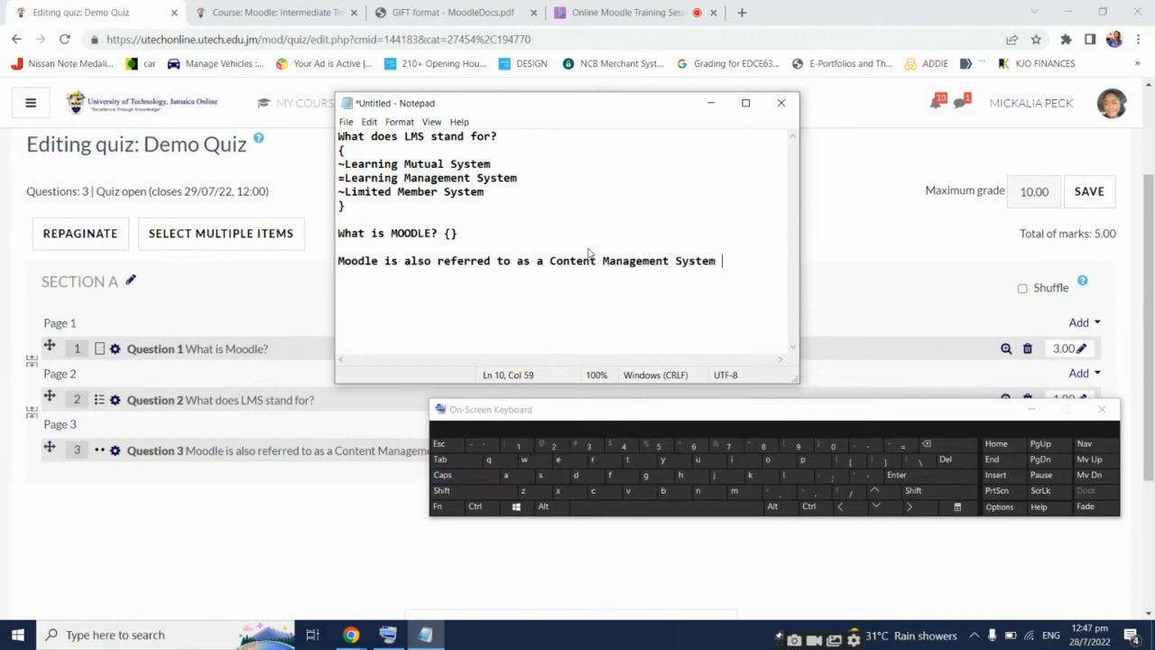
pyautogui.write(' {')
pyautogui.click(868, 461)
pyautogui.press('Left')
pyautogui.press('capslock')
pyautogui.write('T')
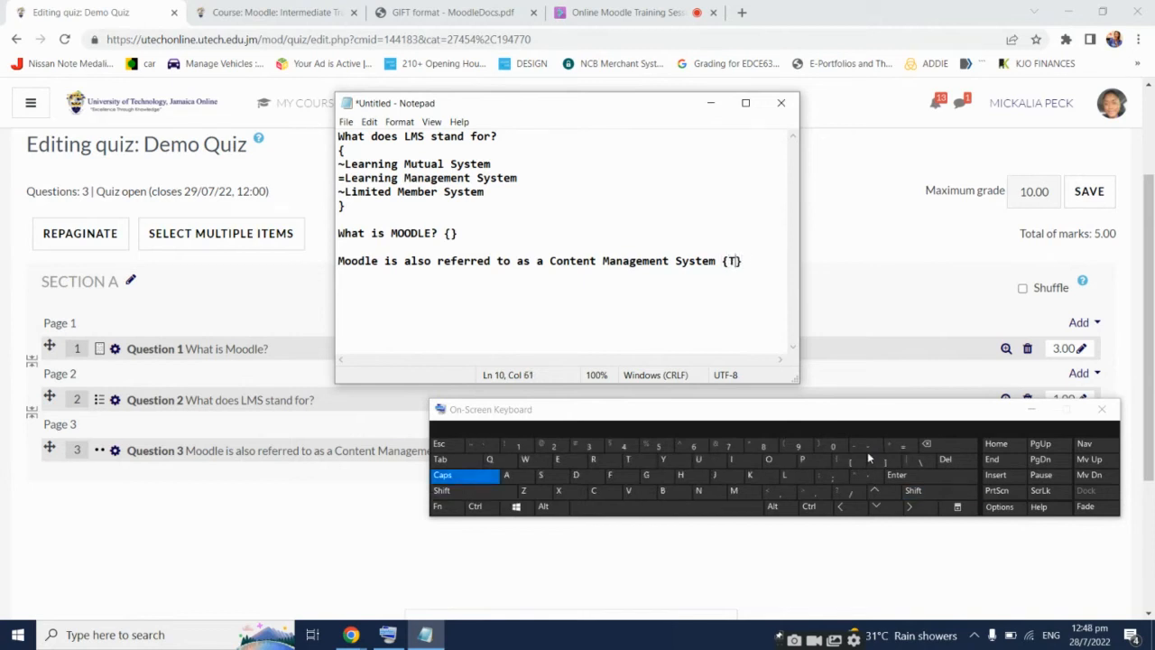
pyautogui.write('RUE')
# Save the questions as the text file DEMOQUIZ on the Desktop and minimize Notepad
pyautogui.click(346, 122)
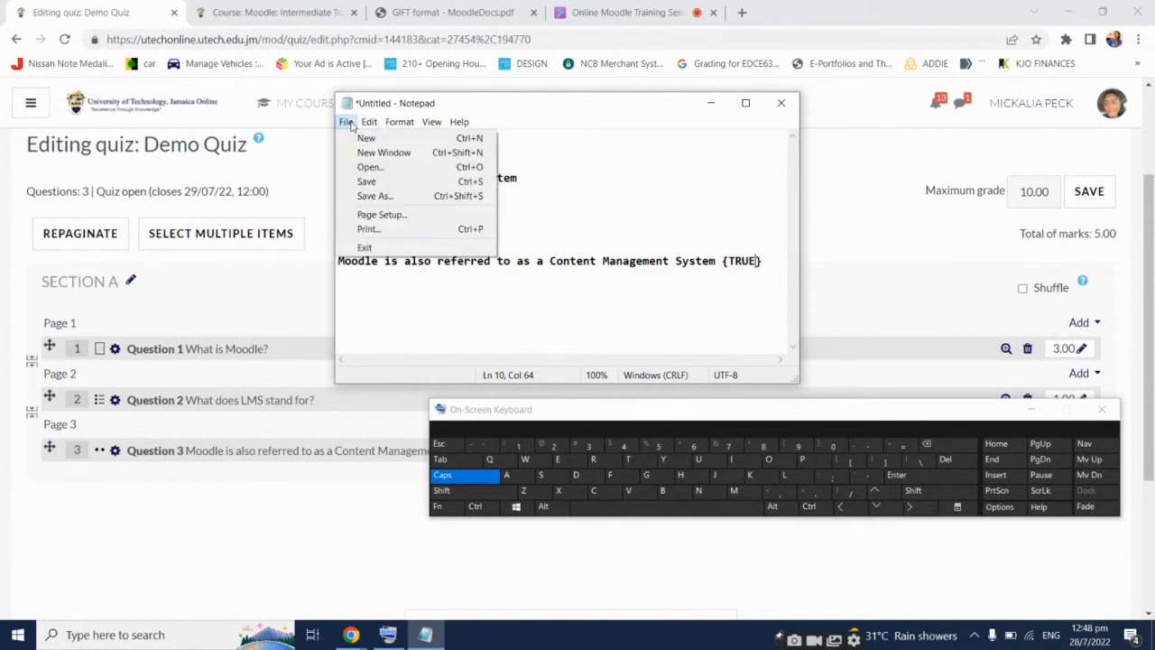
pyautogui.click(381, 181)
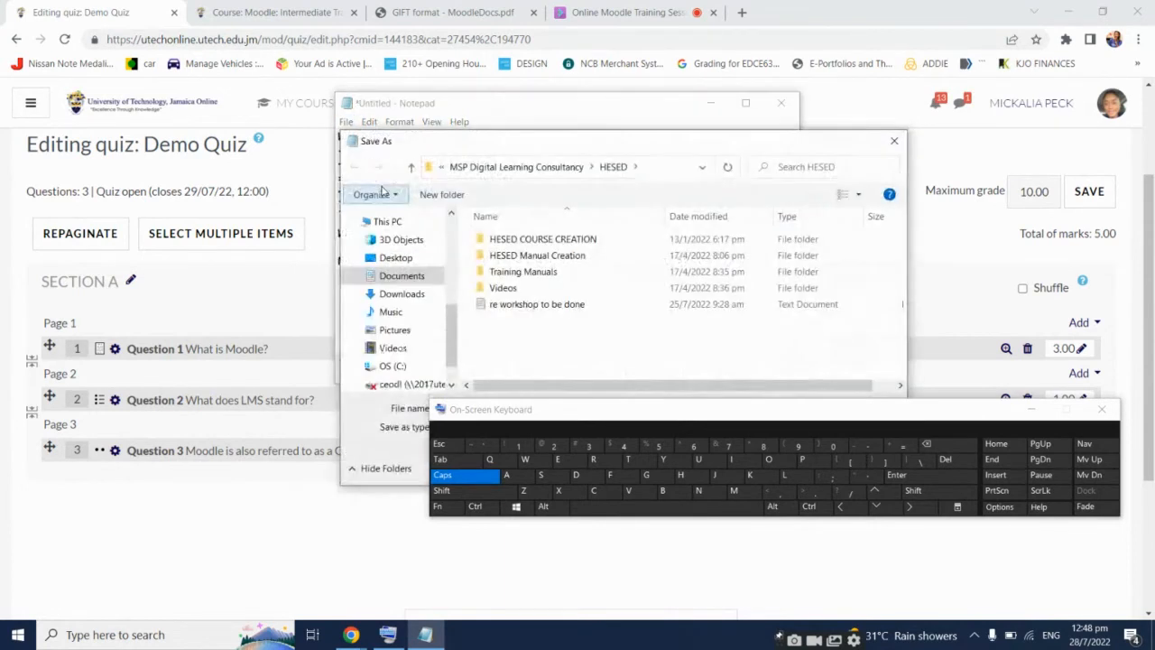
pyautogui.moveTo(931, 411); pyautogui.dragTo(920, 590)
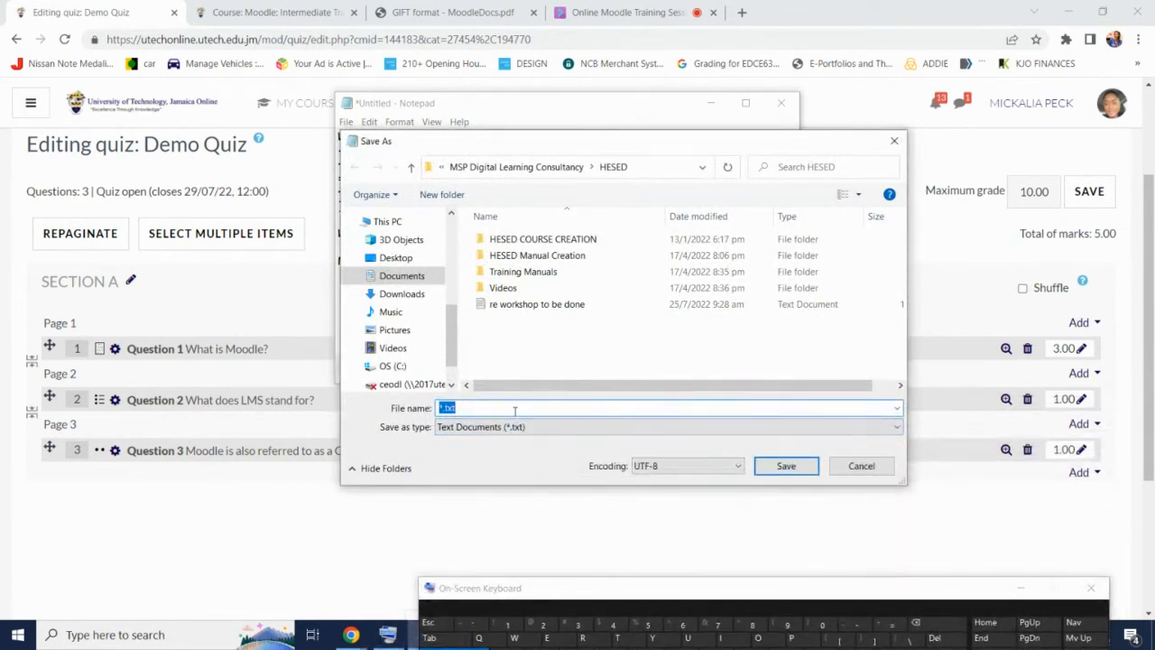
pyautogui.write('DEMOQUIZ')
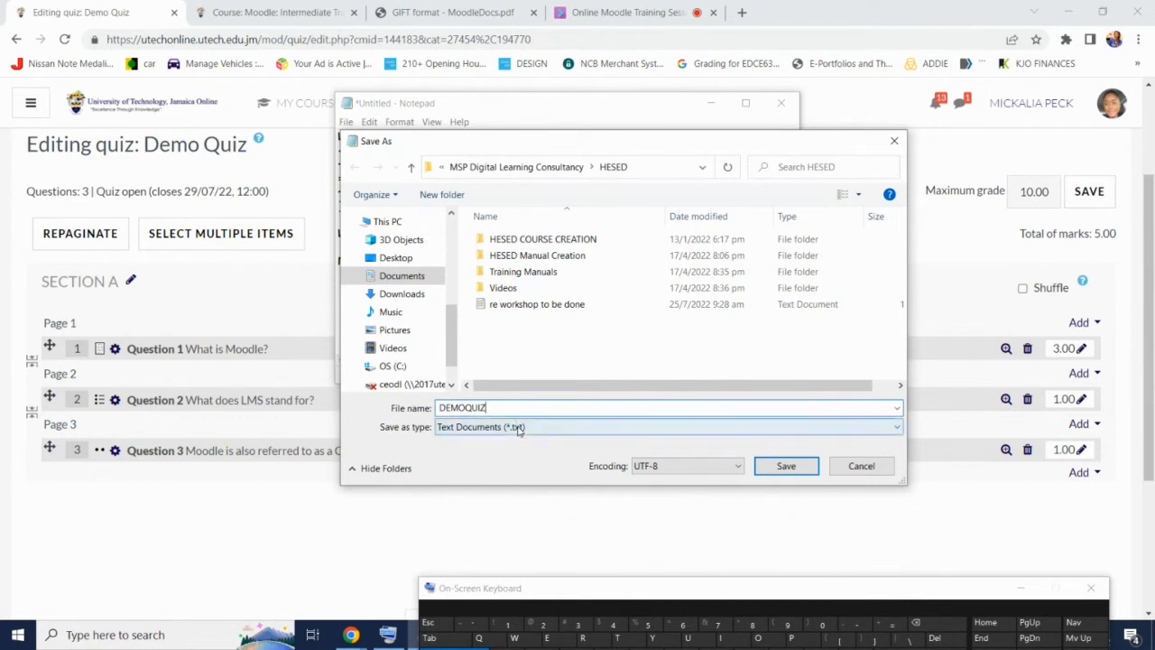
pyautogui.click(519, 431)
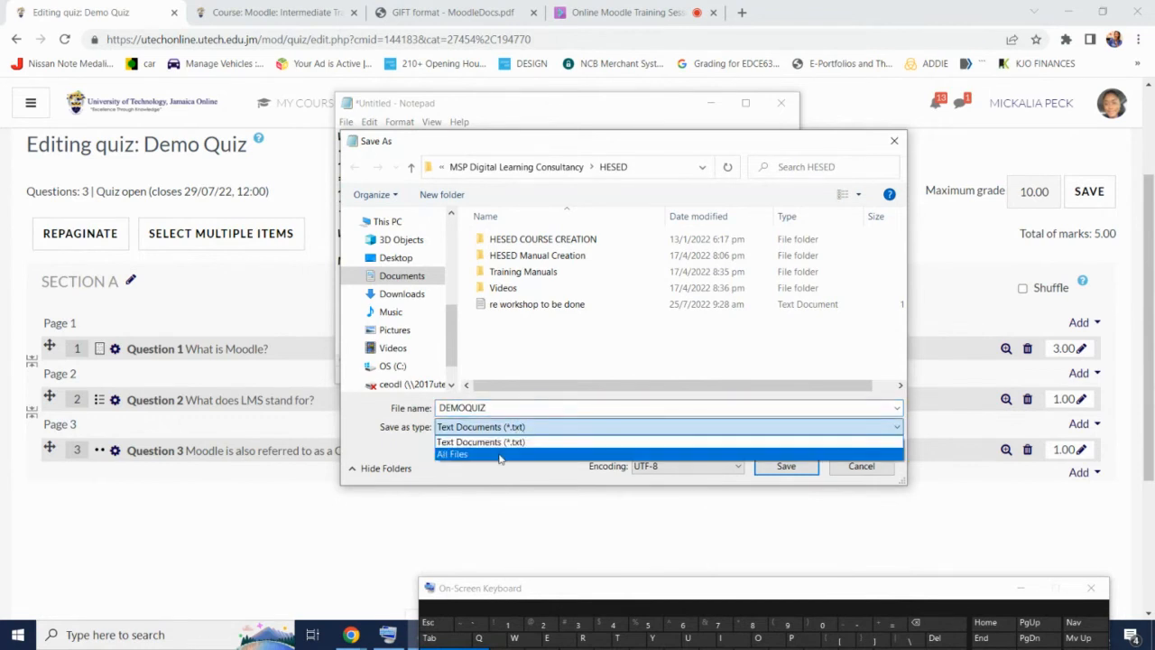
pyautogui.click(483, 442)
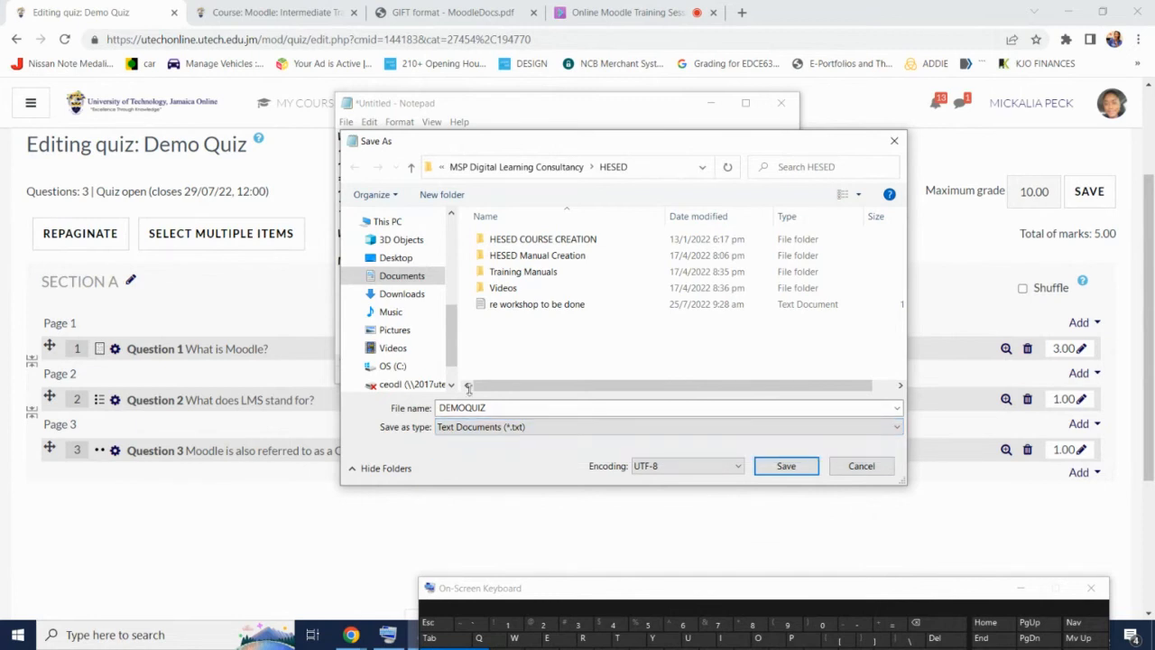
pyautogui.click(405, 262)
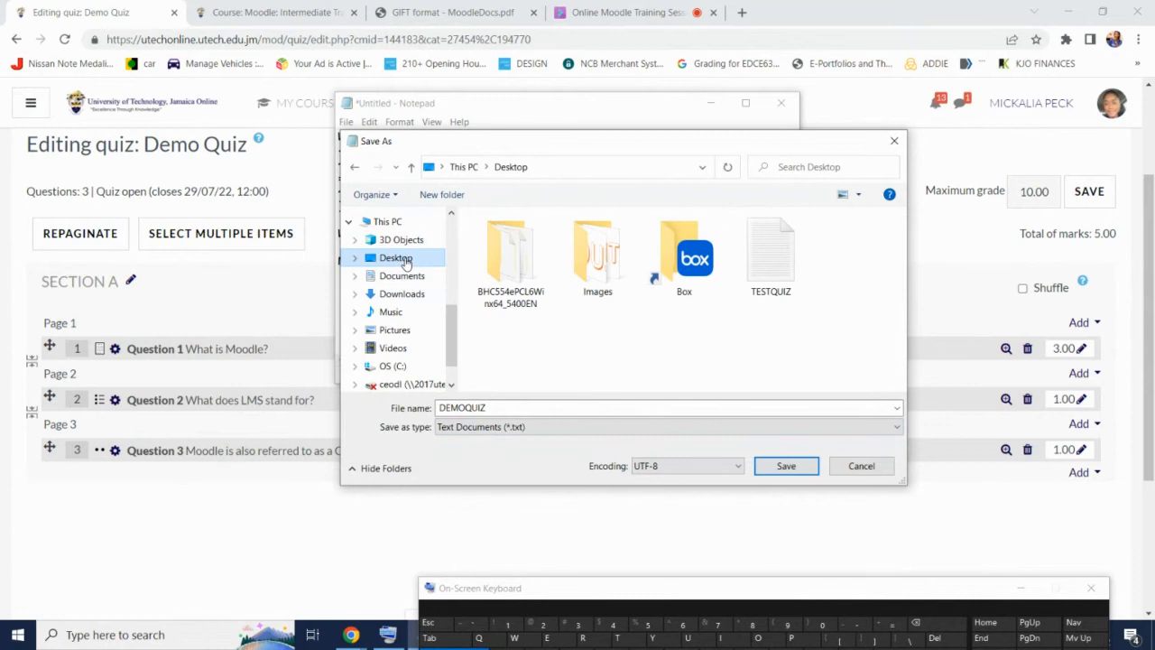
pyautogui.click(793, 469)
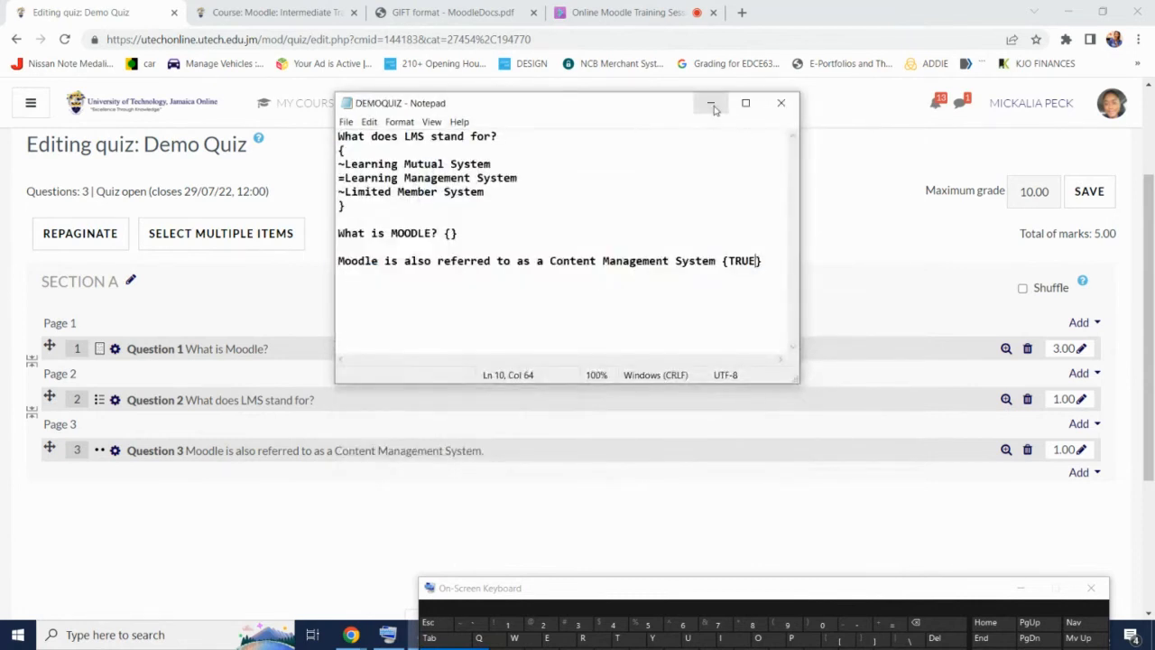
pyautogui.click(712, 104)
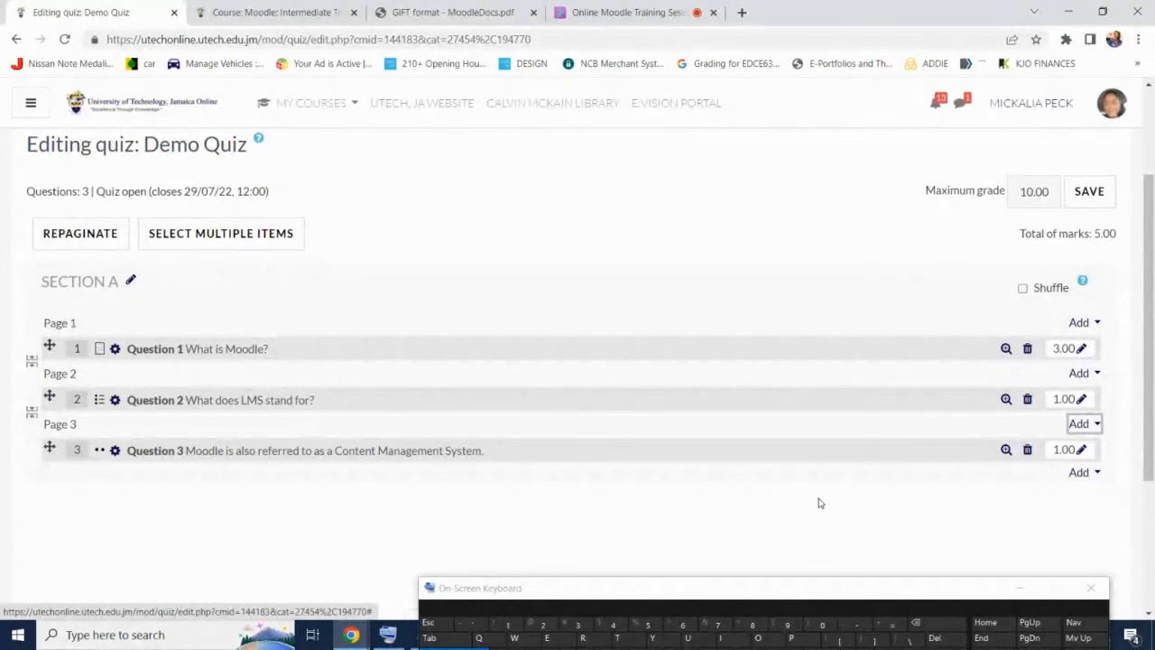
# Scroll up the quiz page and switch back to the Online Moodle Training Session tab
pyautogui.scroll(1, 819, 502)
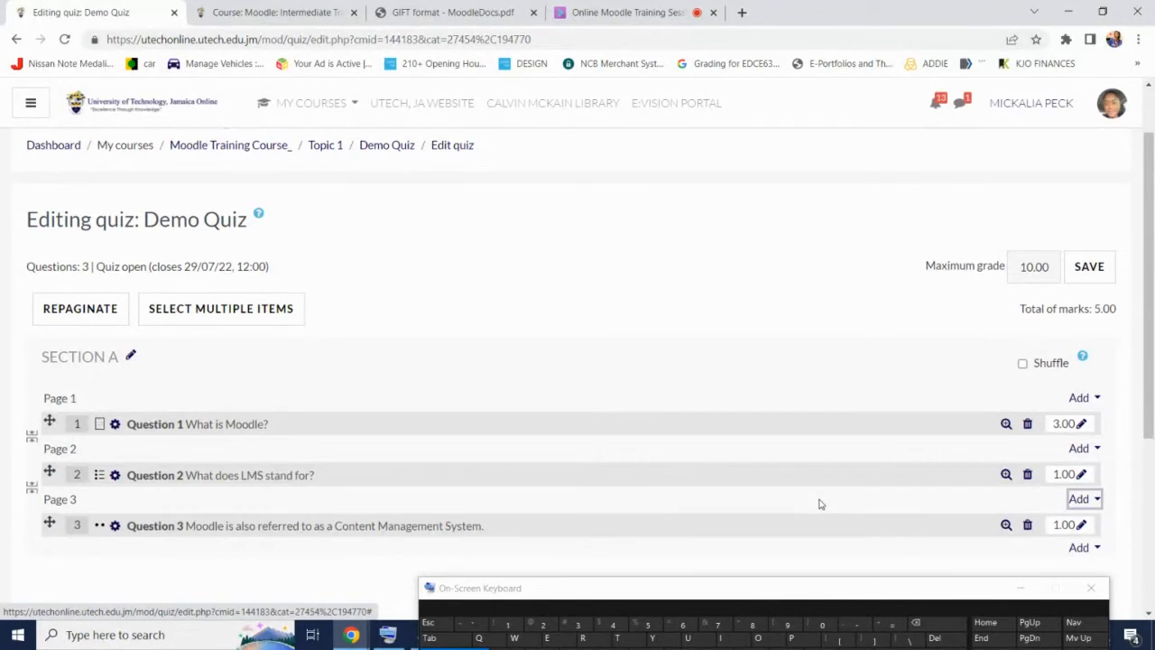
pyautogui.click(622, 12)
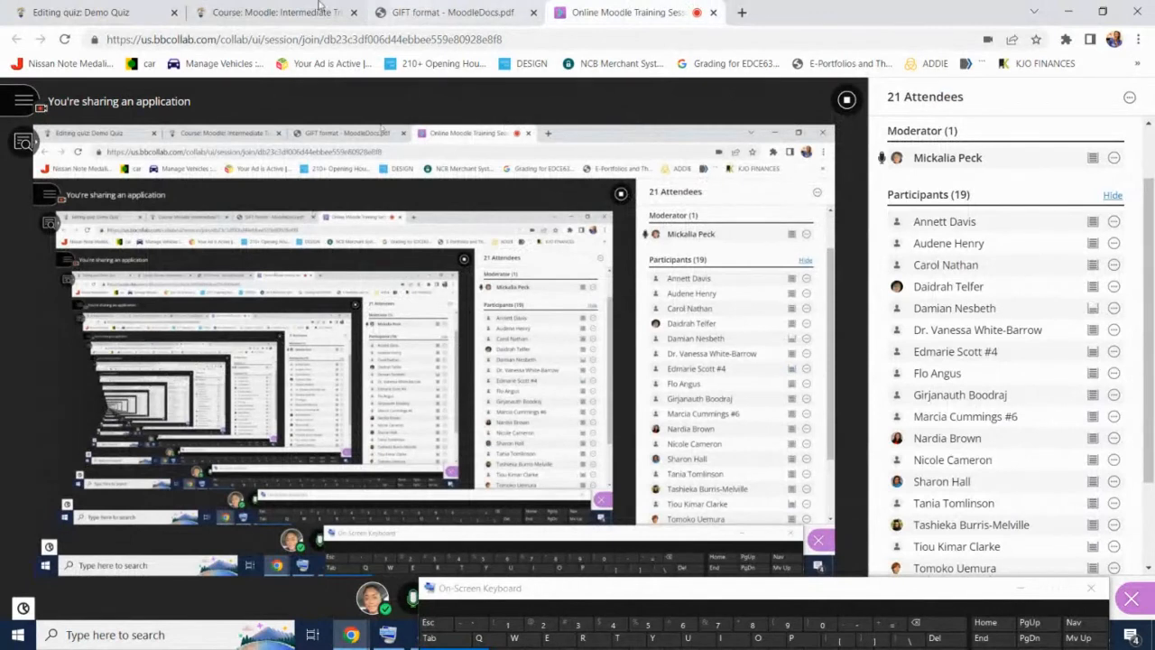
# Copy the Q4 matching example from the GIFT PDF and paste it below the TRUE question in DEMOQUIZ
pyautogui.click(442, 9)
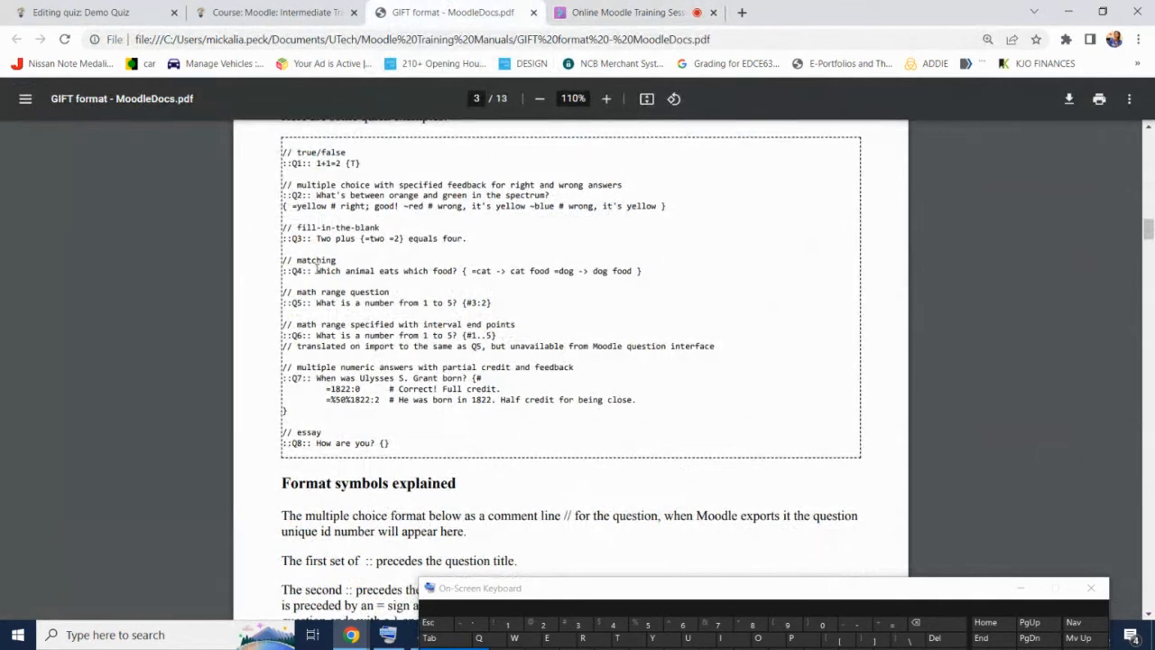
pyautogui.moveTo(316, 269); pyautogui.dragTo(646, 271)
pyautogui.hotkey('ctrl', 'c')
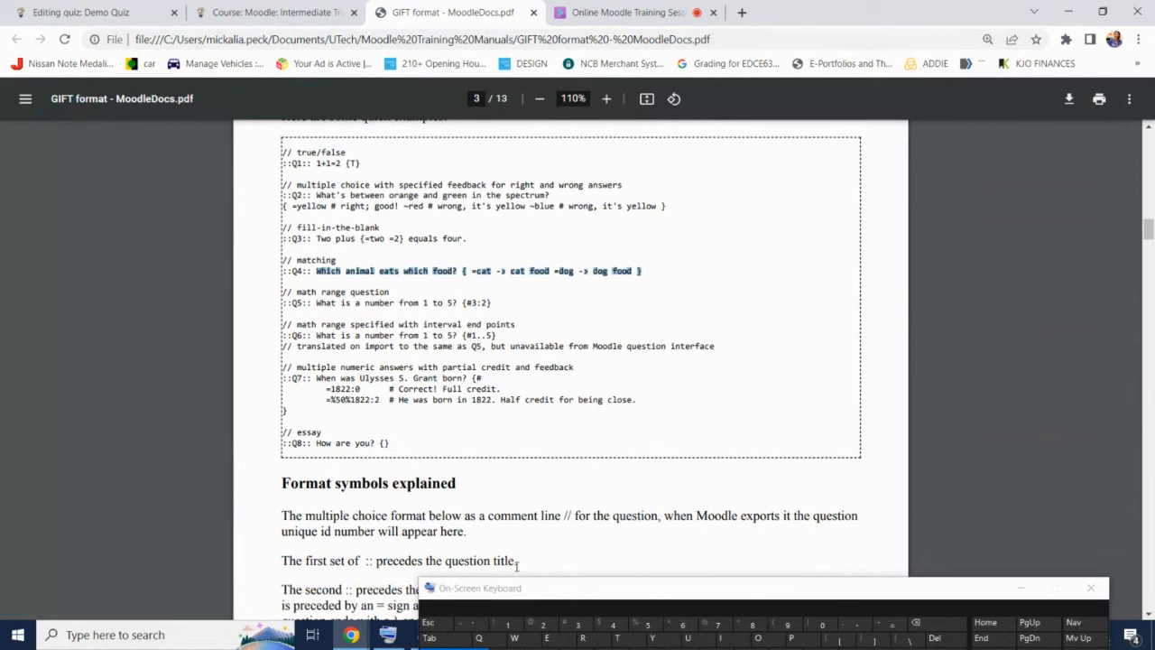
pyautogui.click(1020, 587)
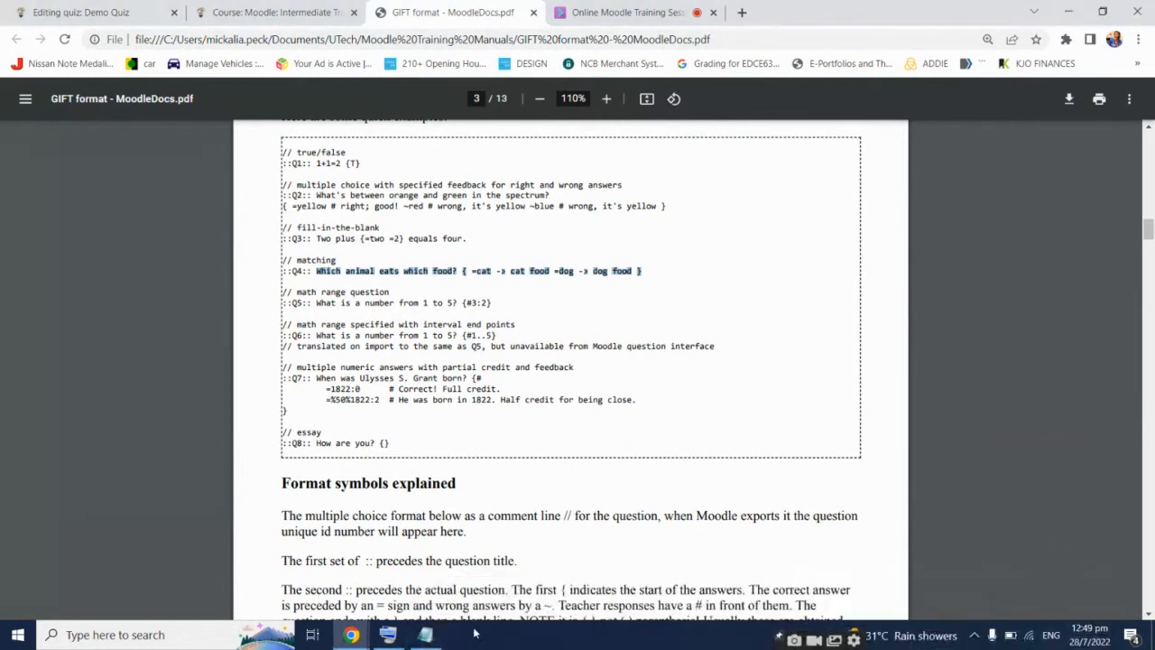
pyautogui.click(425, 634)
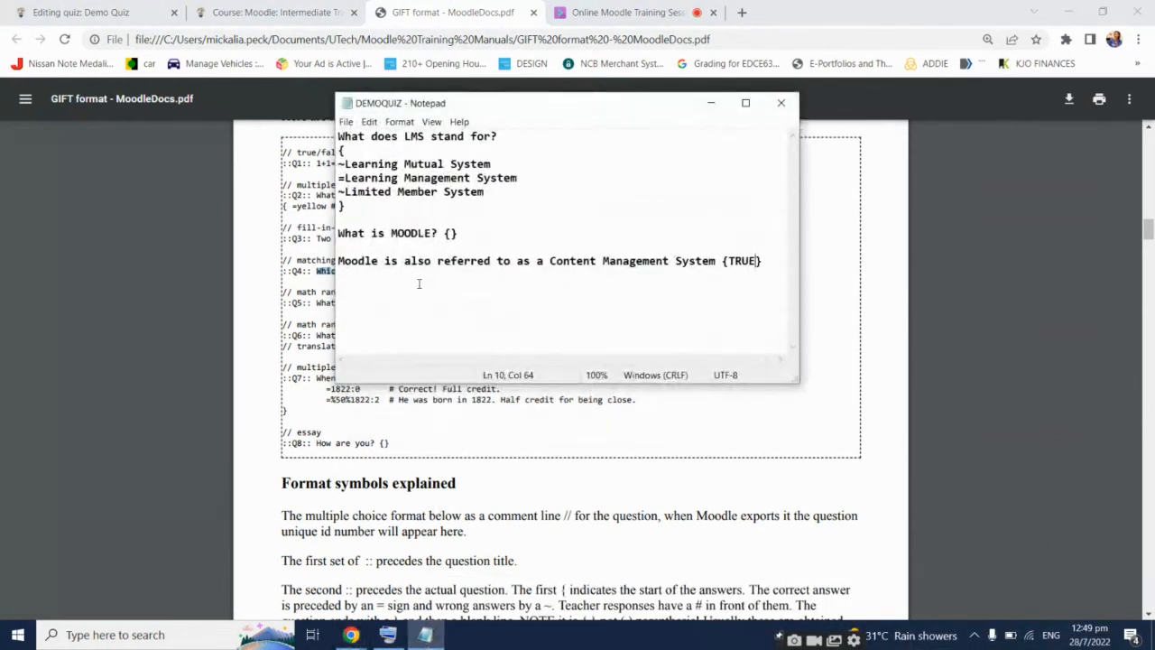
pyautogui.click(419, 282)
pyautogui.click(773, 259)
pyautogui.press('Return')
pyautogui.press('Return')
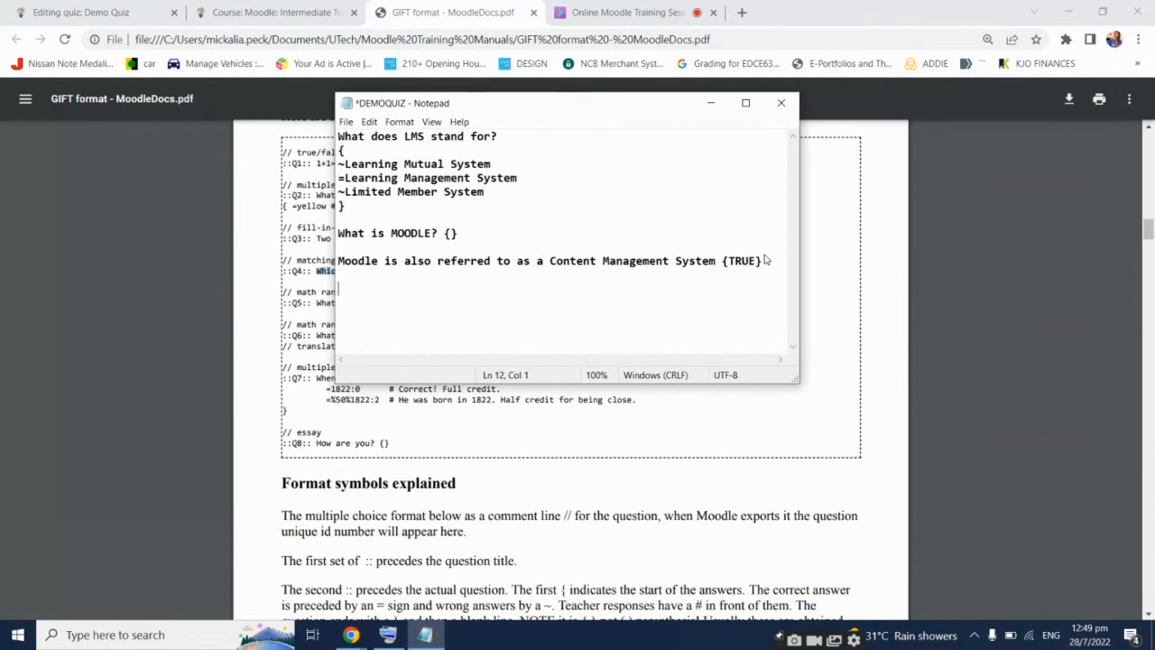
pyautogui.hotkey('ctrl', 'v')
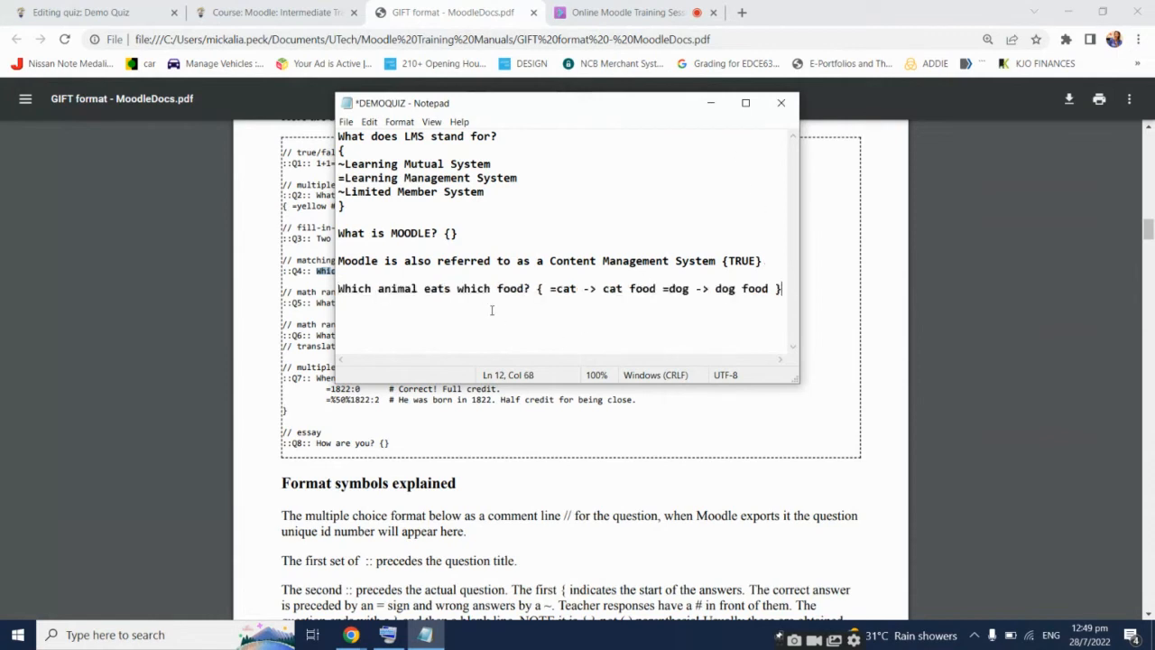
# Put the question, braces and cat and dog pairs on separate lines, then open the session chat
pyautogui.click(538, 288)
pyautogui.press('Return')
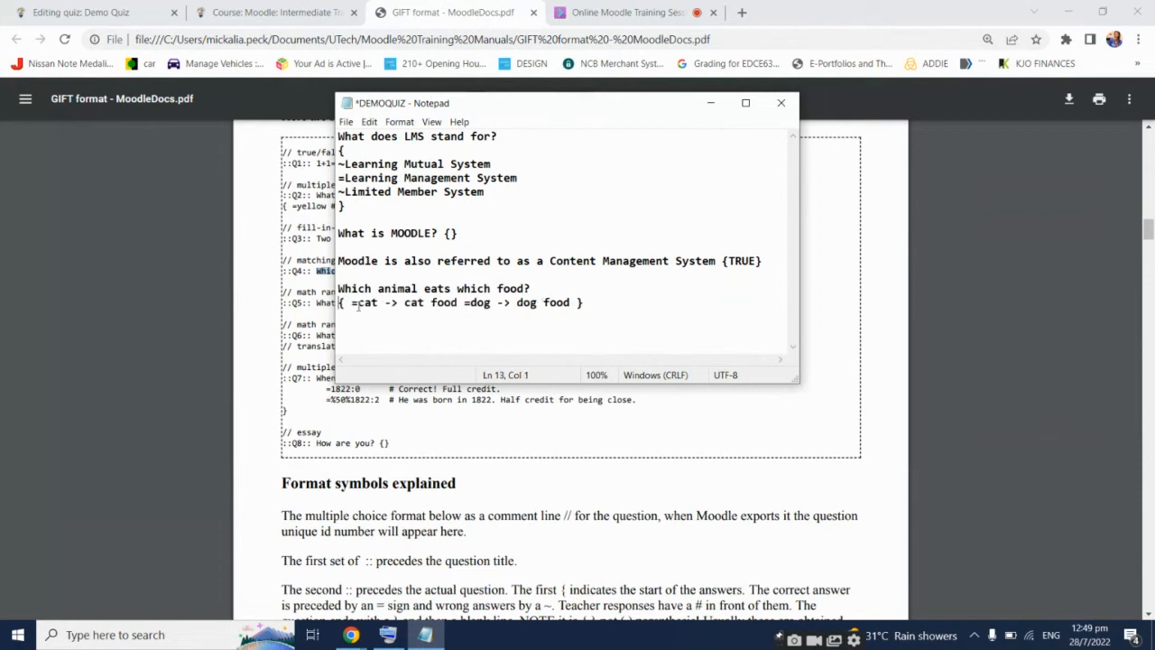
pyautogui.click(352, 303)
pyautogui.press('Return')
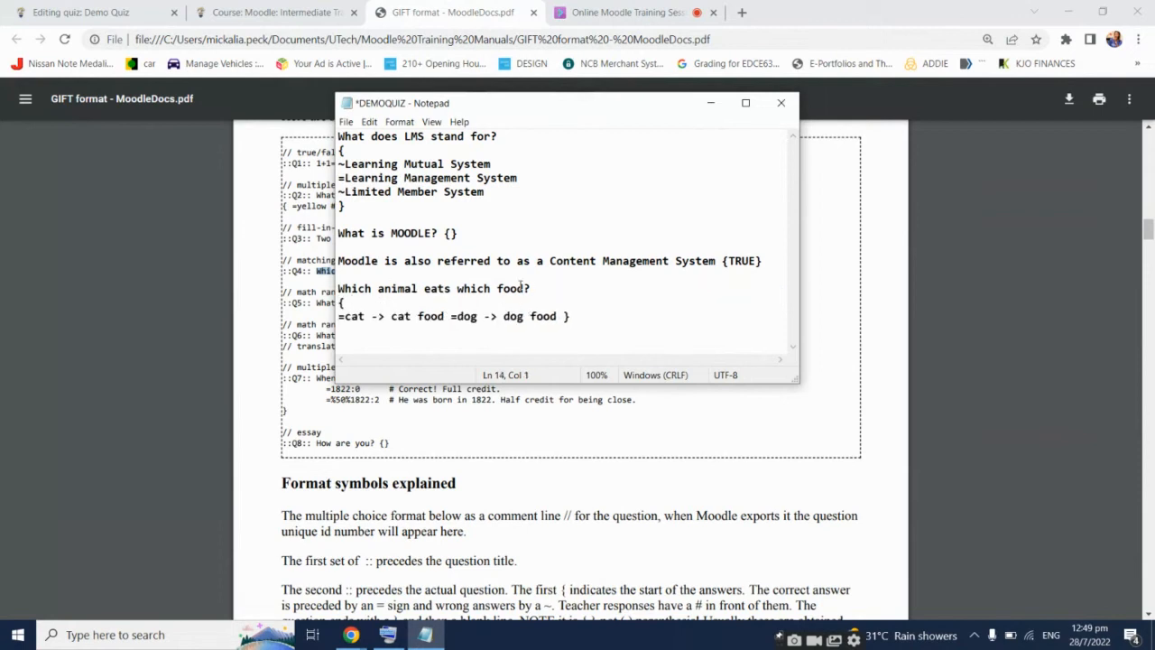
pyautogui.click(453, 316)
pyautogui.press('Return')
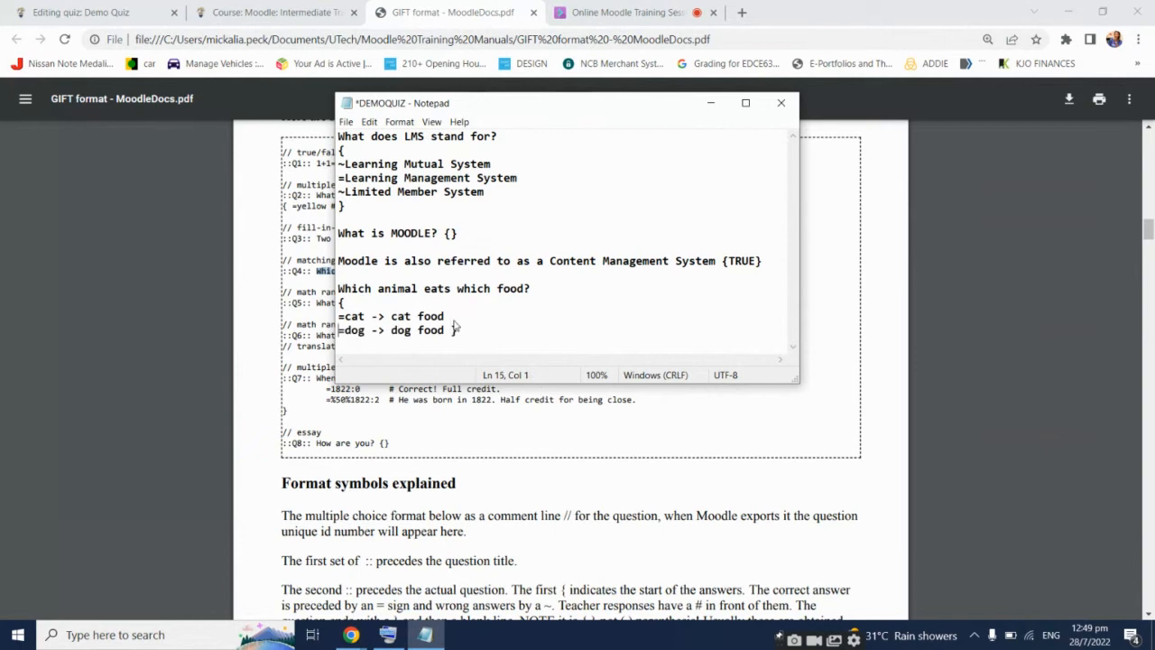
pyautogui.click(453, 330)
pyautogui.press('Return')
pyautogui.moveTo(392, 316); pyautogui.dragTo(444, 316)
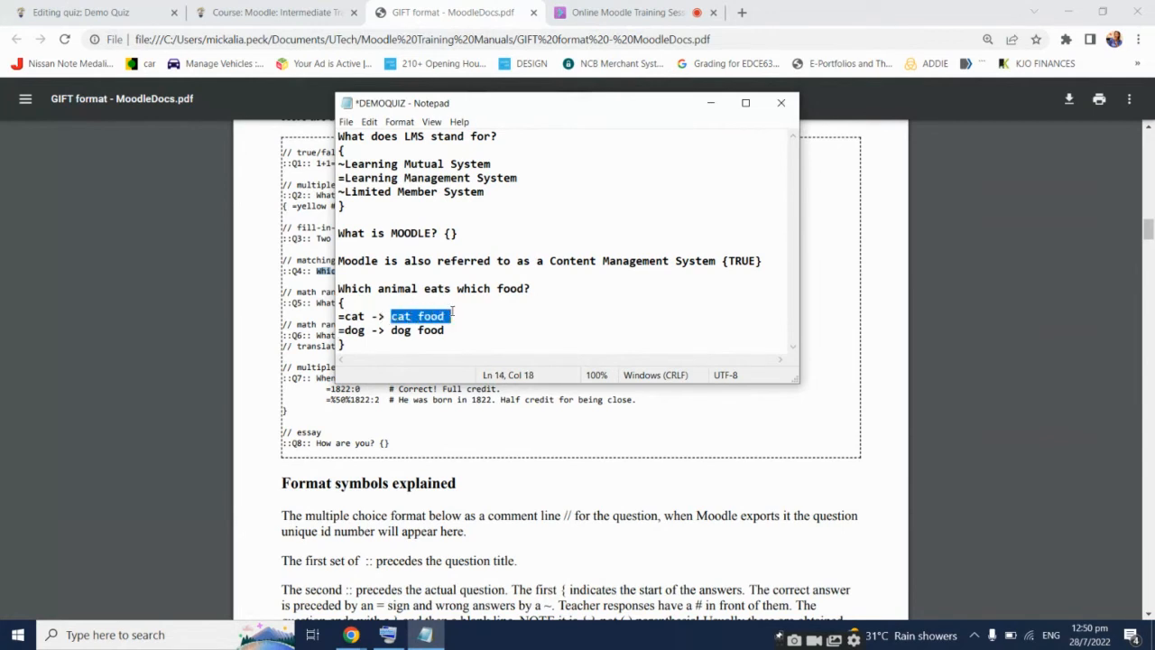
pyautogui.click(390, 330)
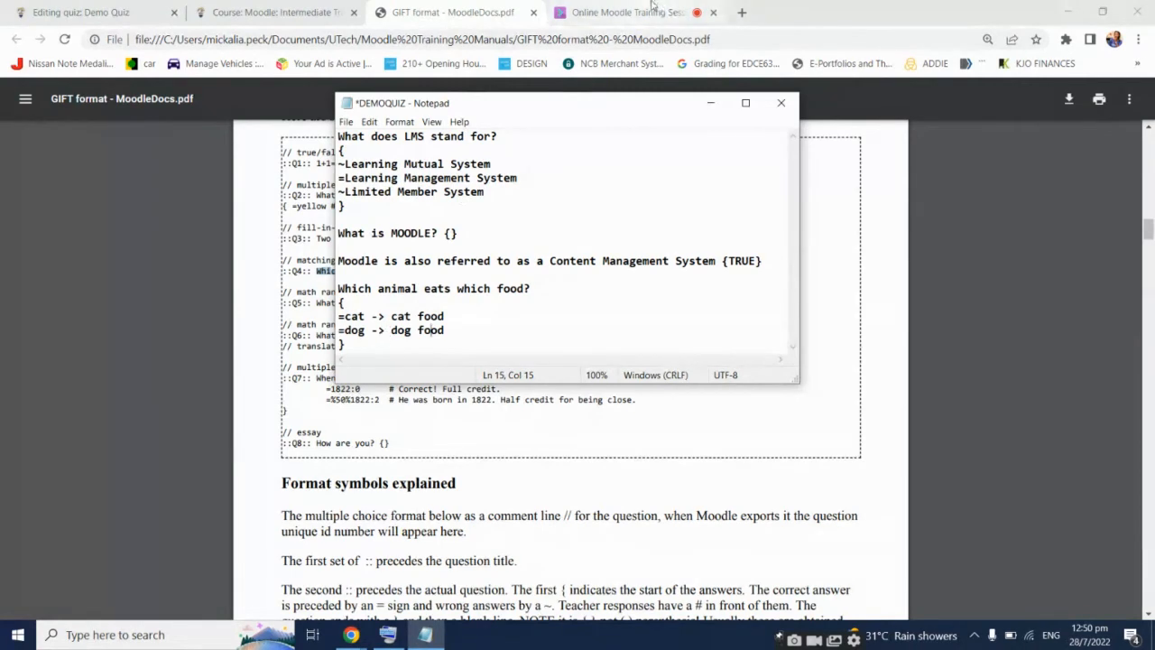
pyautogui.click(622, 12)
pyautogui.click(917, 596)
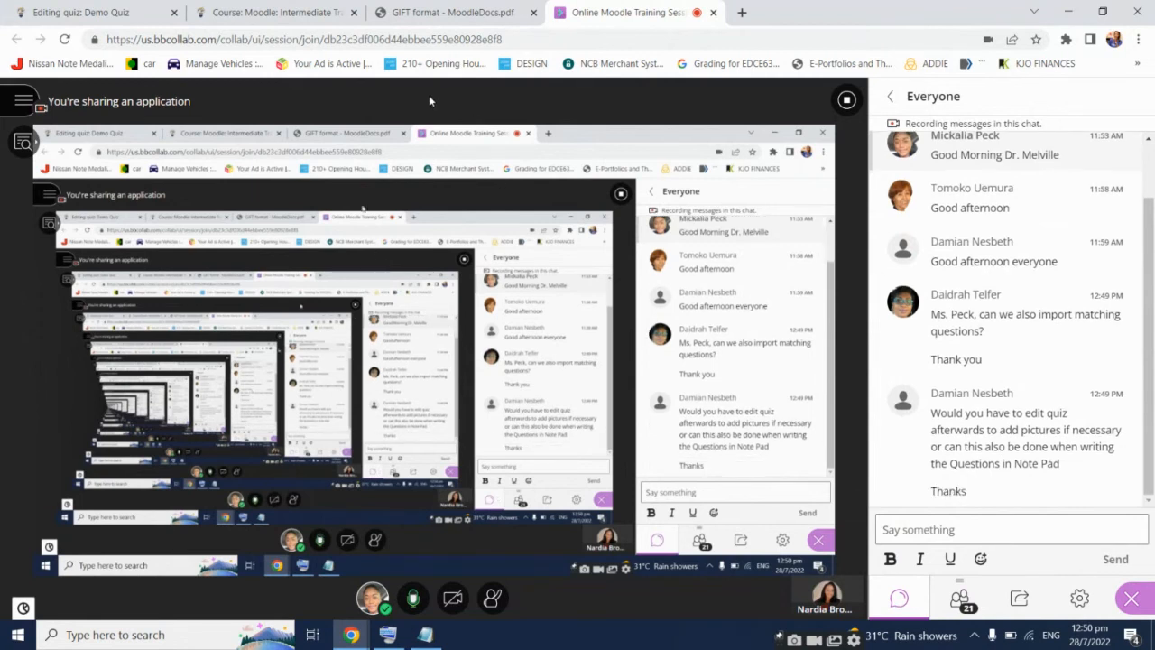
# Return to the Demo Quiz page and save the updated DEMOQUIZ file in Notepad
pyautogui.click(81, 12)
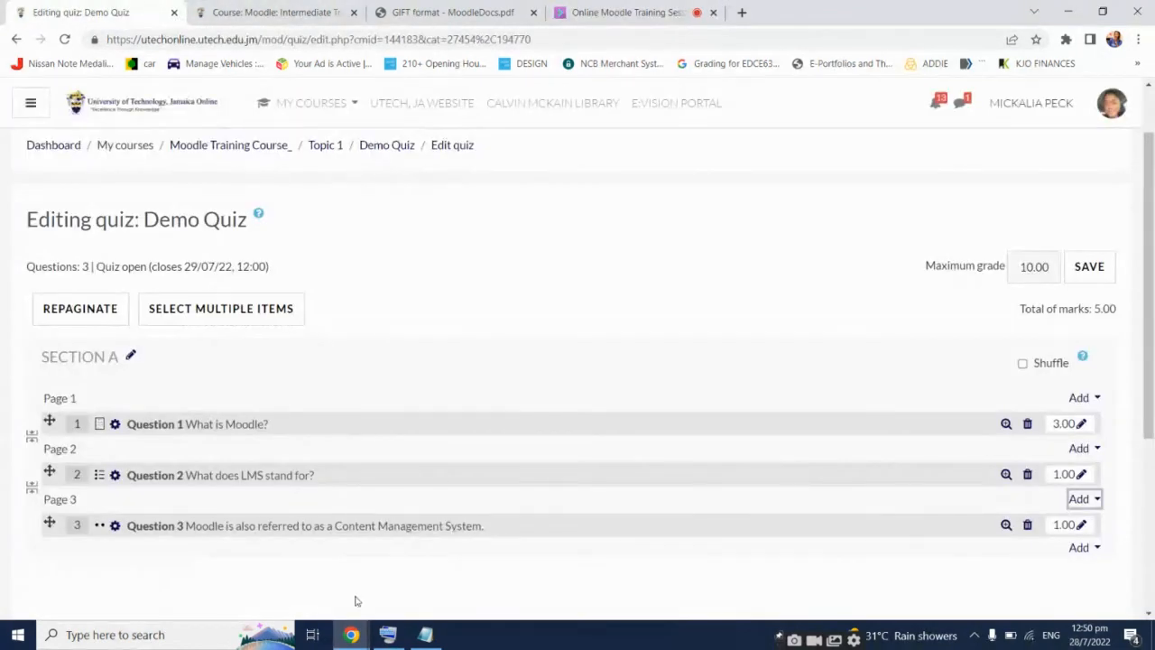
pyautogui.click(425, 634)
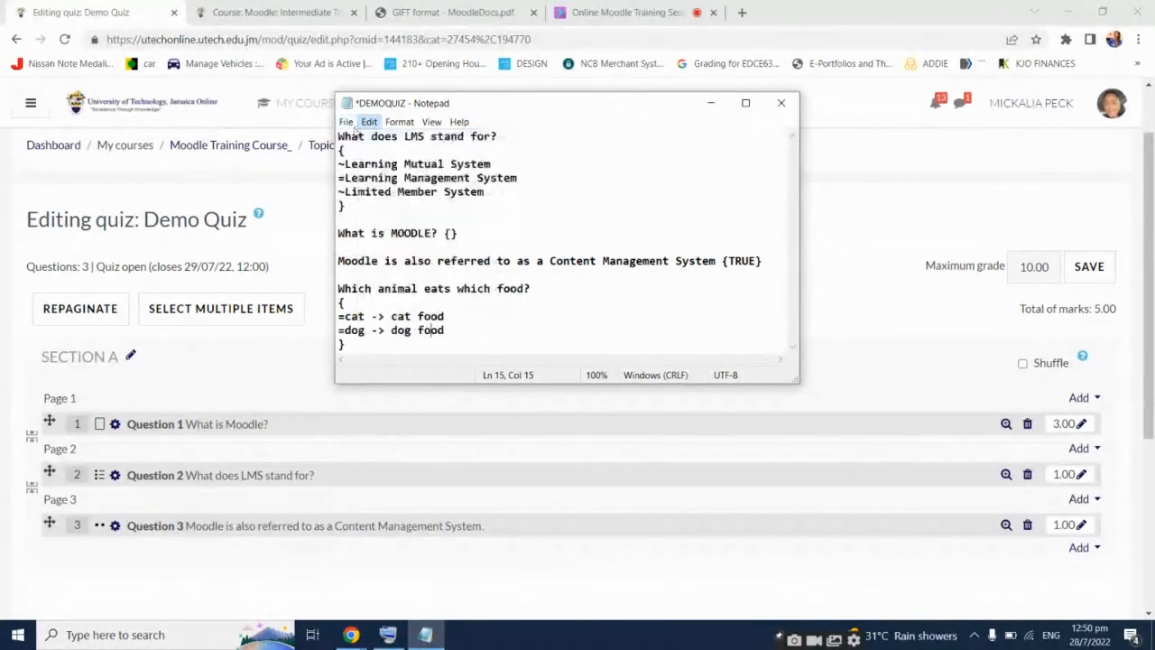
pyautogui.click(351, 124)
pyautogui.click(370, 181)
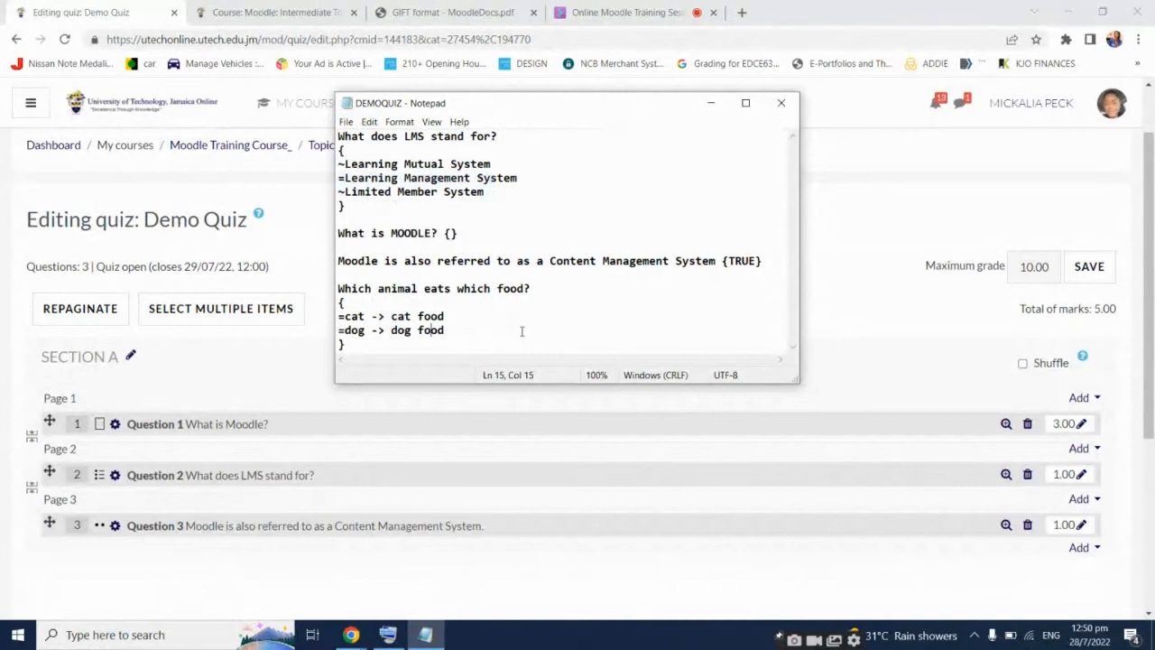
pyautogui.click(520, 318)
pyautogui.click(371, 317)
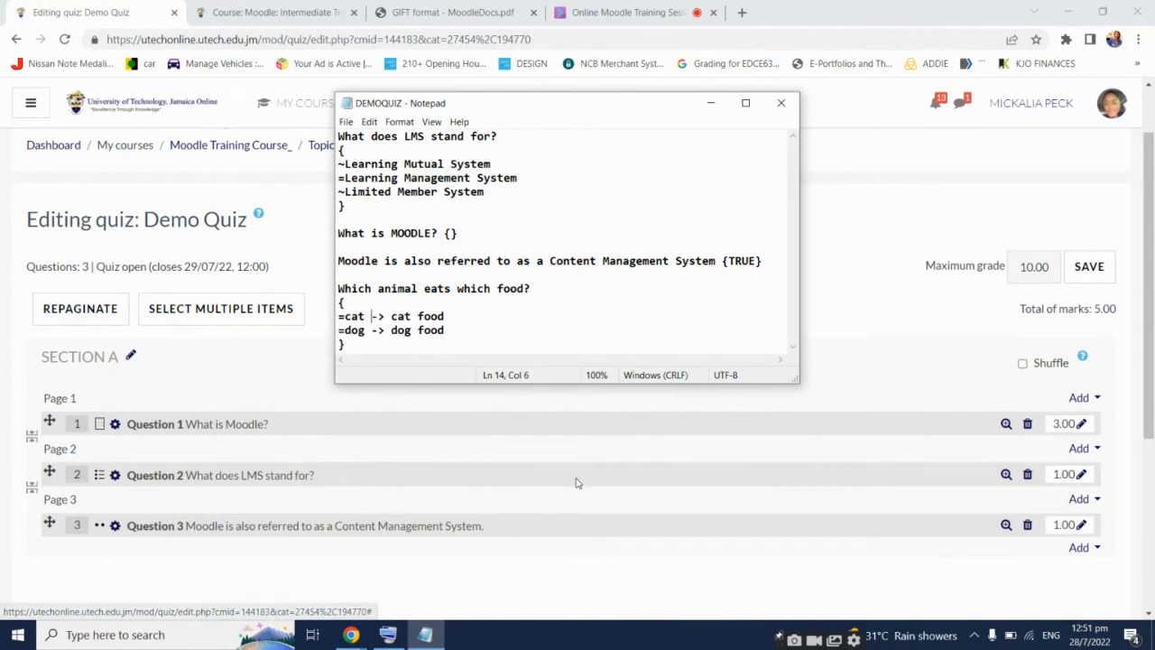
pyautogui.press('super')
# Launch Word 2016, start a blank document, and type and select “VKFDMV”
pyautogui.write('WORD')
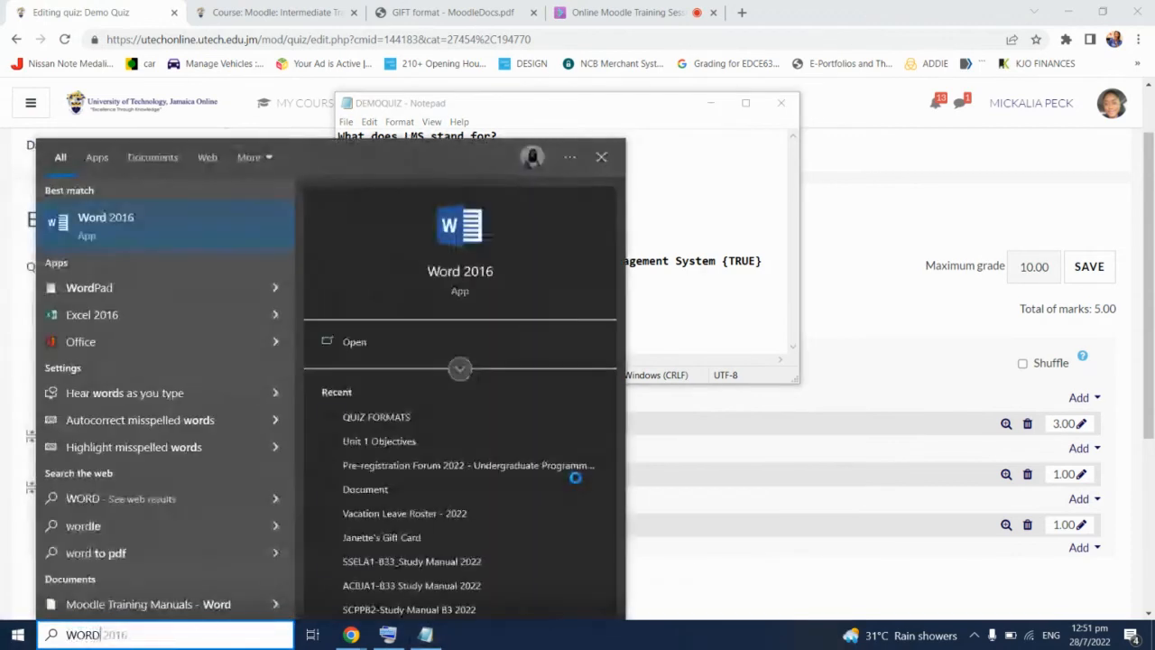
pyautogui.press('Return')
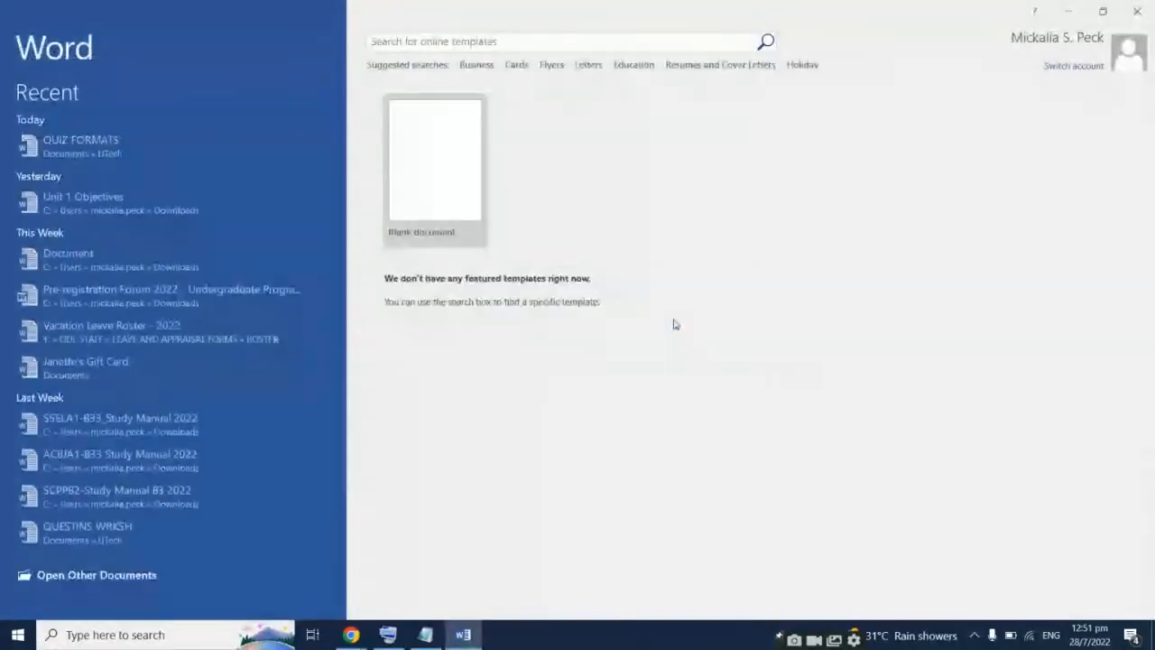
pyautogui.click(475, 168)
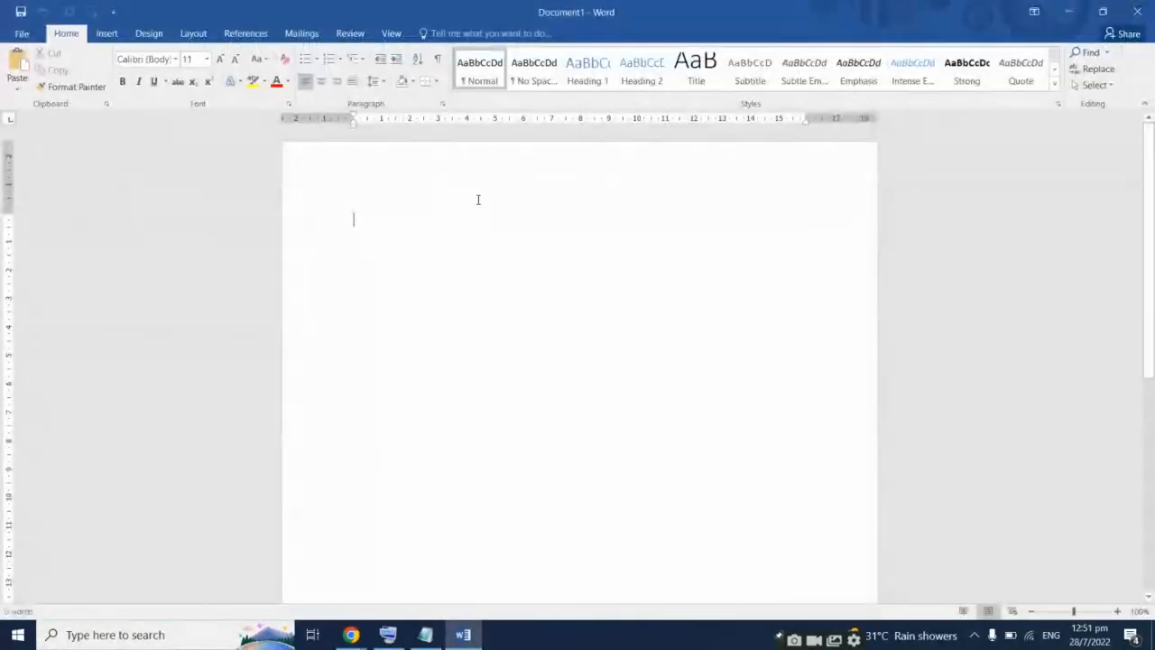
pyautogui.write('"VKFDM')
pyautogui.write('V"')
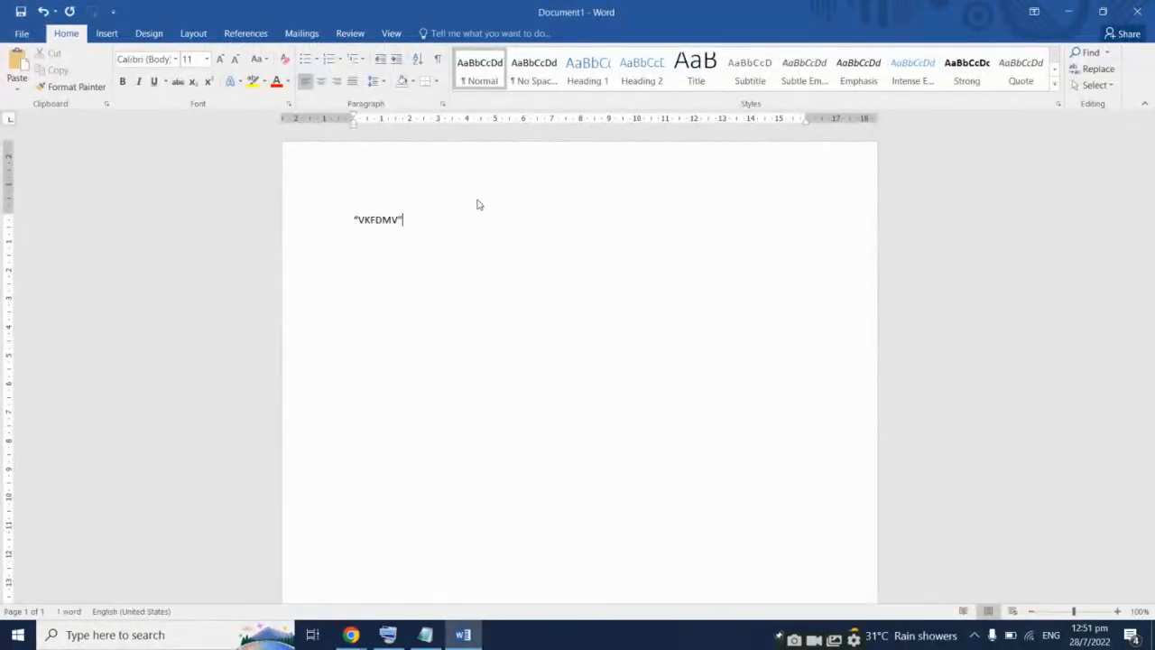
pyautogui.press('Return')
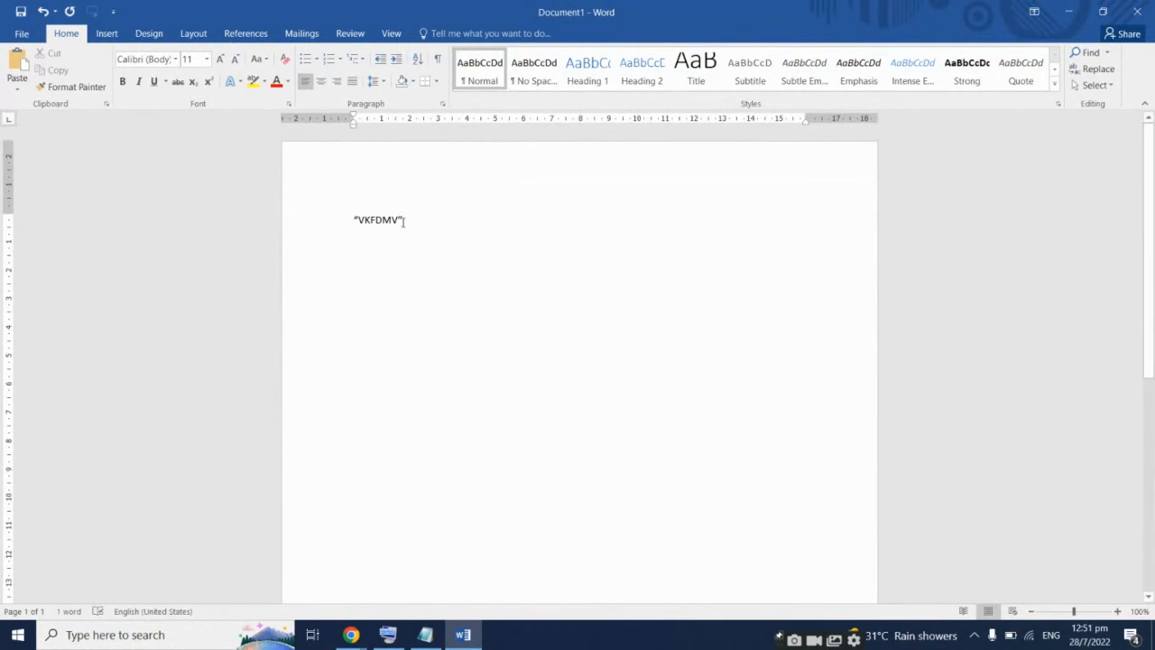
pyautogui.click(355, 219)
pyautogui.moveTo(357, 217); pyautogui.dragTo(411, 222)
pyautogui.hotkey('ctrl', 'c')
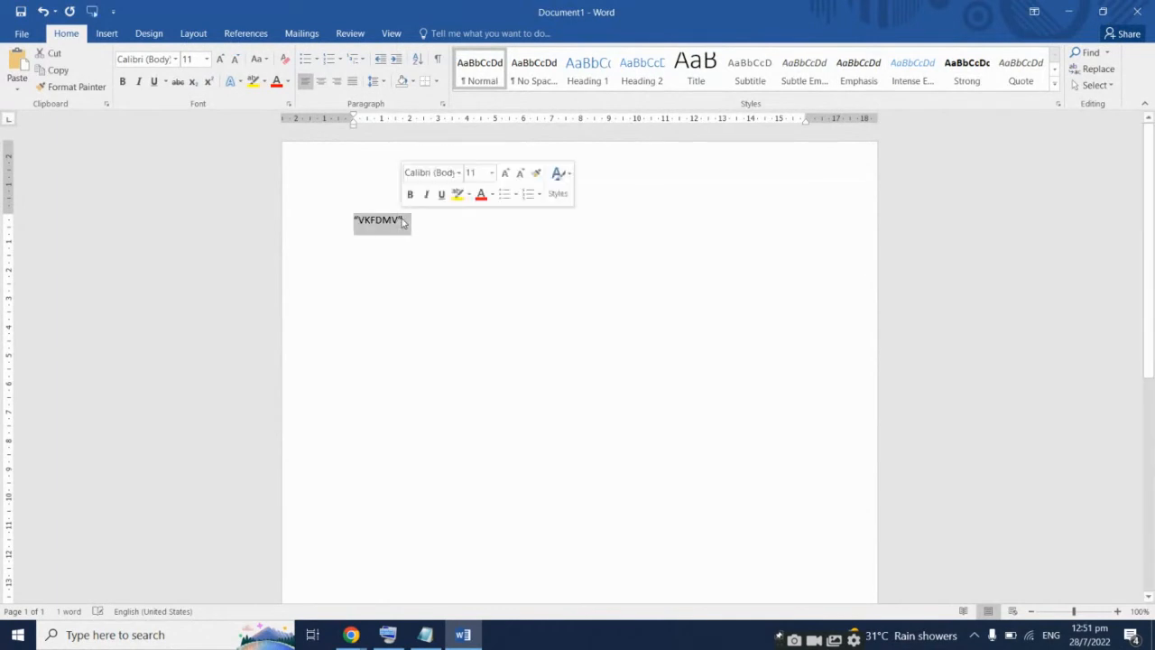
# Paste “VKFDMV” as the new last line of DEMOQUIZ in Notepad
pyautogui.click(425, 634)
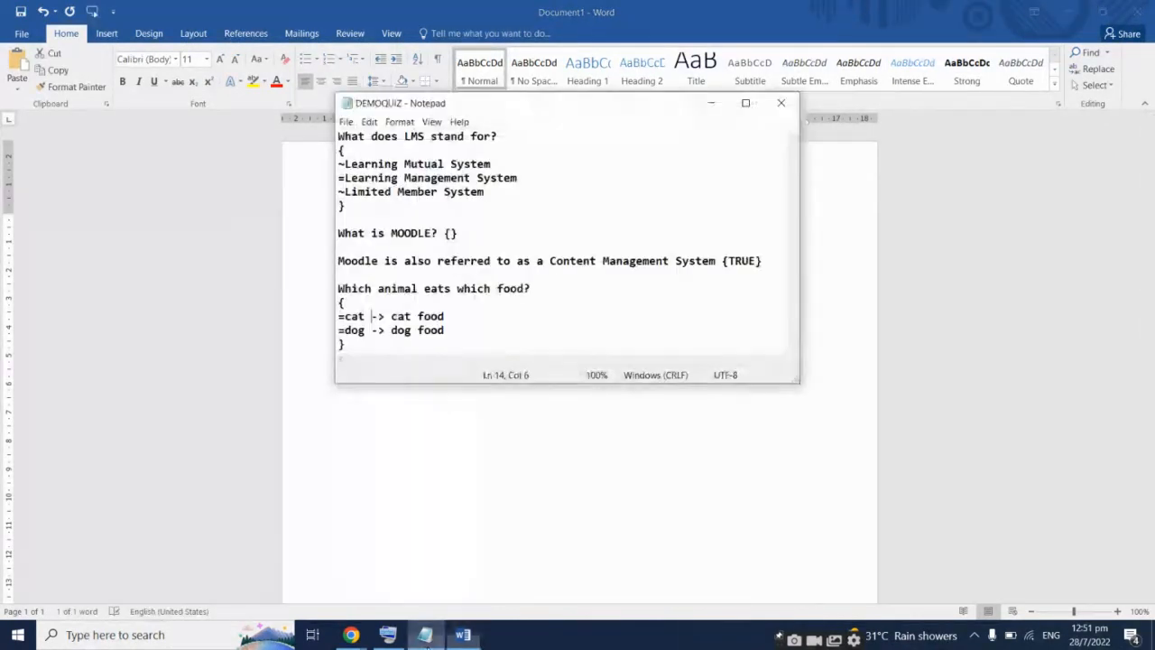
pyautogui.click(413, 342)
pyautogui.press('Return')
pyautogui.press('Return')
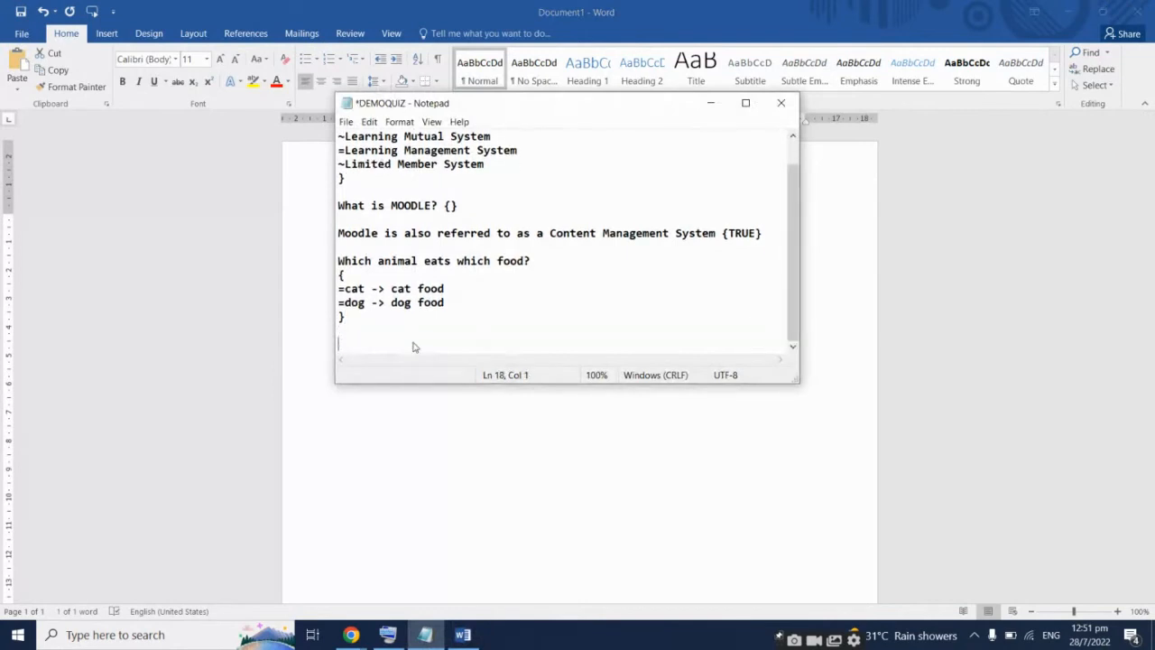
pyautogui.hotkey('ctrl', 'v')
pyautogui.click(337, 343)
pyautogui.moveTo(338, 343); pyautogui.dragTo(342, 343)
pyautogui.click(347, 344)
pyautogui.moveTo(541, 106); pyautogui.dragTo(707, 168)
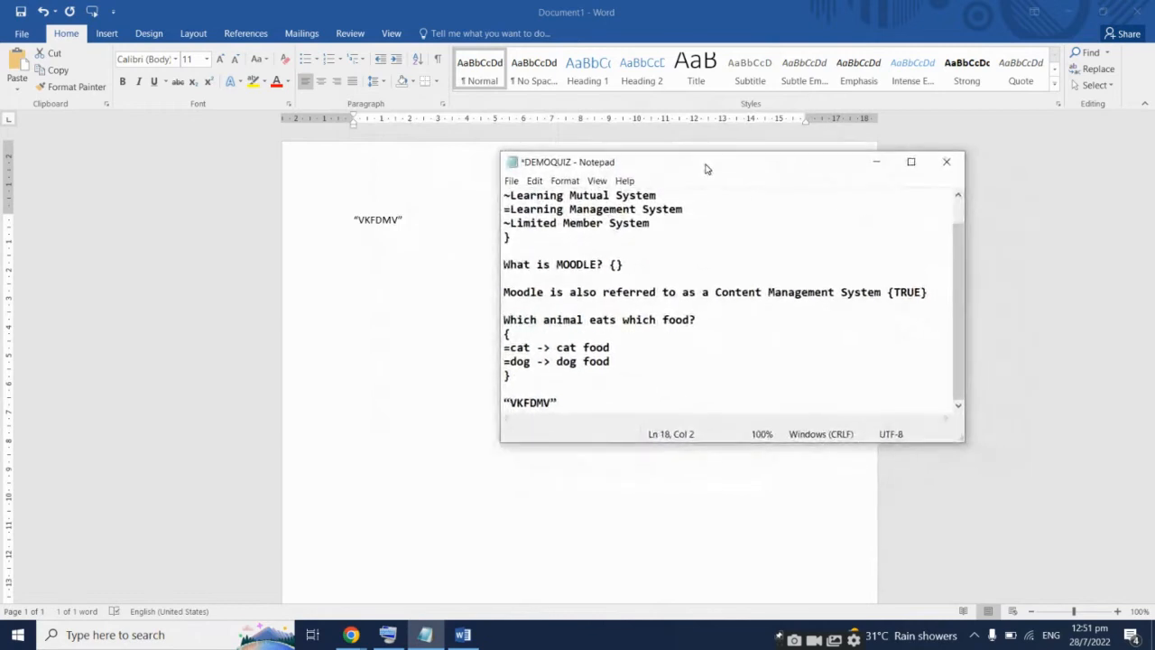
# Add an empty pair of curly quotes “” after “VKFDMV” on the last line
pyautogui.click(599, 402)
pyautogui.write('“”')
pyautogui.moveTo(504, 402); pyautogui.dragTo(559, 403)
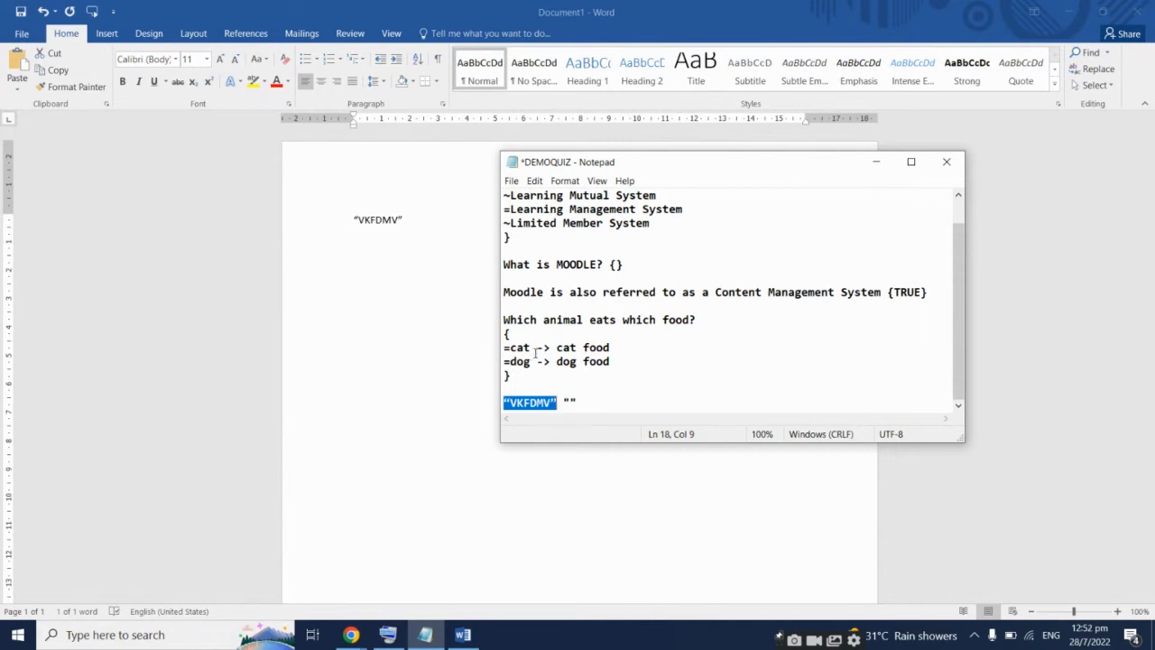
# Retype the -> arrows in the cat and dog answer lines
pyautogui.moveTo(536, 346); pyautogui.dragTo(549, 347)
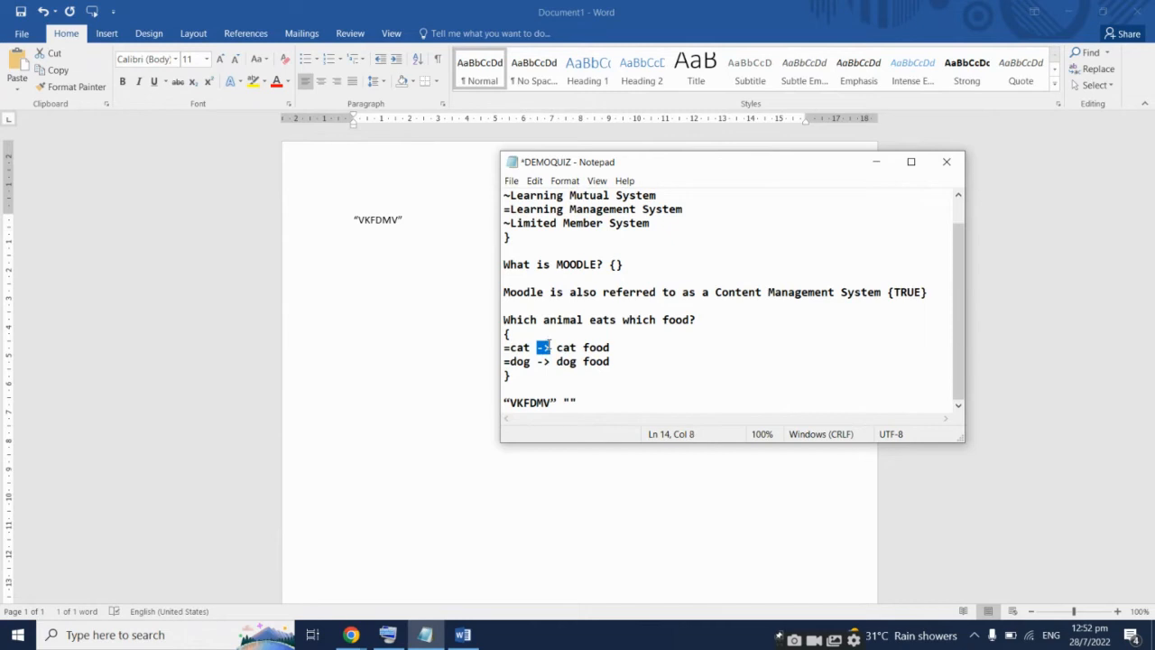
pyautogui.write('- >')
pyautogui.press('BackSpace')
pyautogui.press('BackSpace')
pyautogui.write('>')
pyautogui.moveTo(537, 361); pyautogui.dragTo(551, 360)
pyautogui.write('->')
# Select the “VKFDMV” line in the Word test document, then return to the DEMOQUIZ notes
pyautogui.click(386, 223)
pyautogui.tripleClick(386, 223)
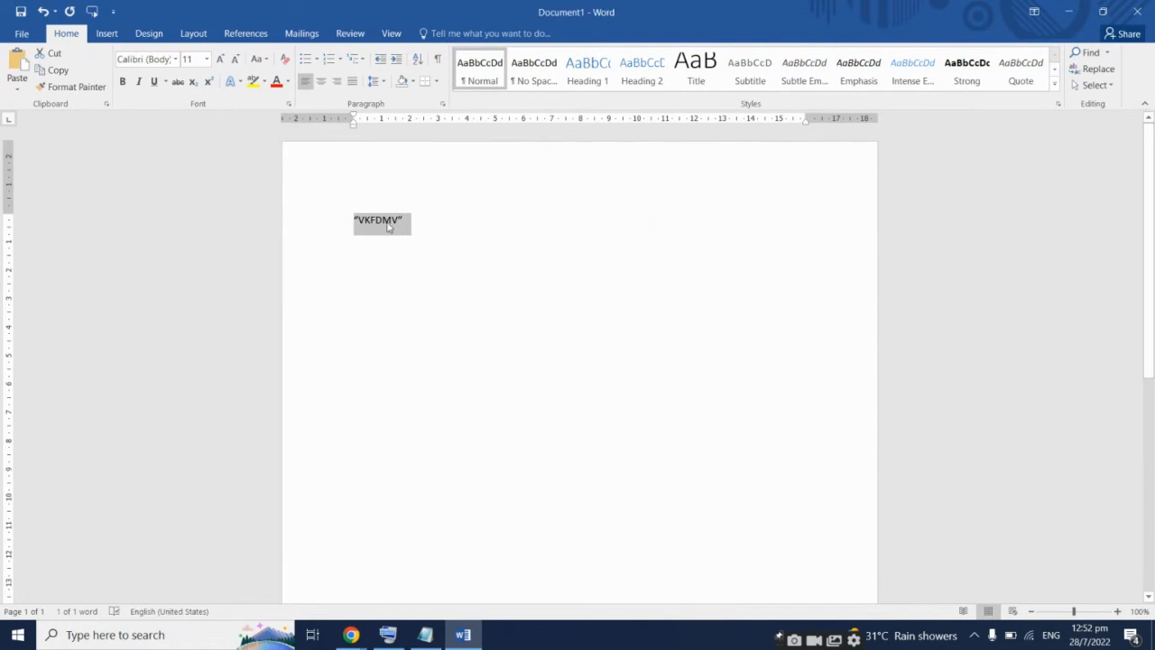
pyautogui.click(431, 634)
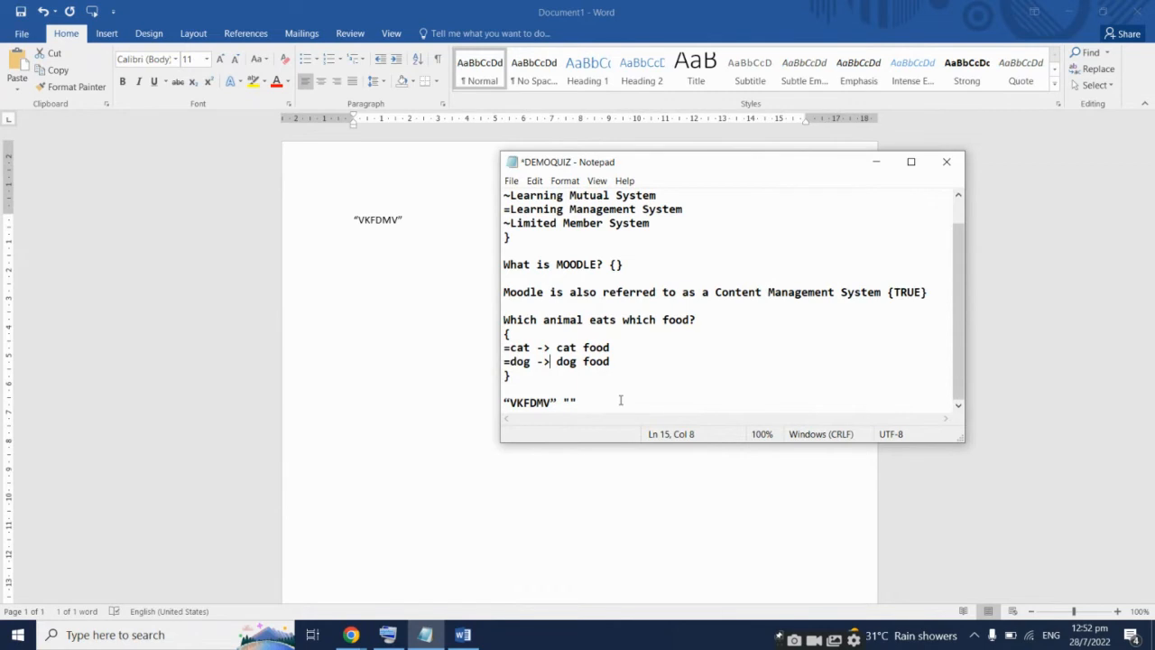
pyautogui.click(535, 181)
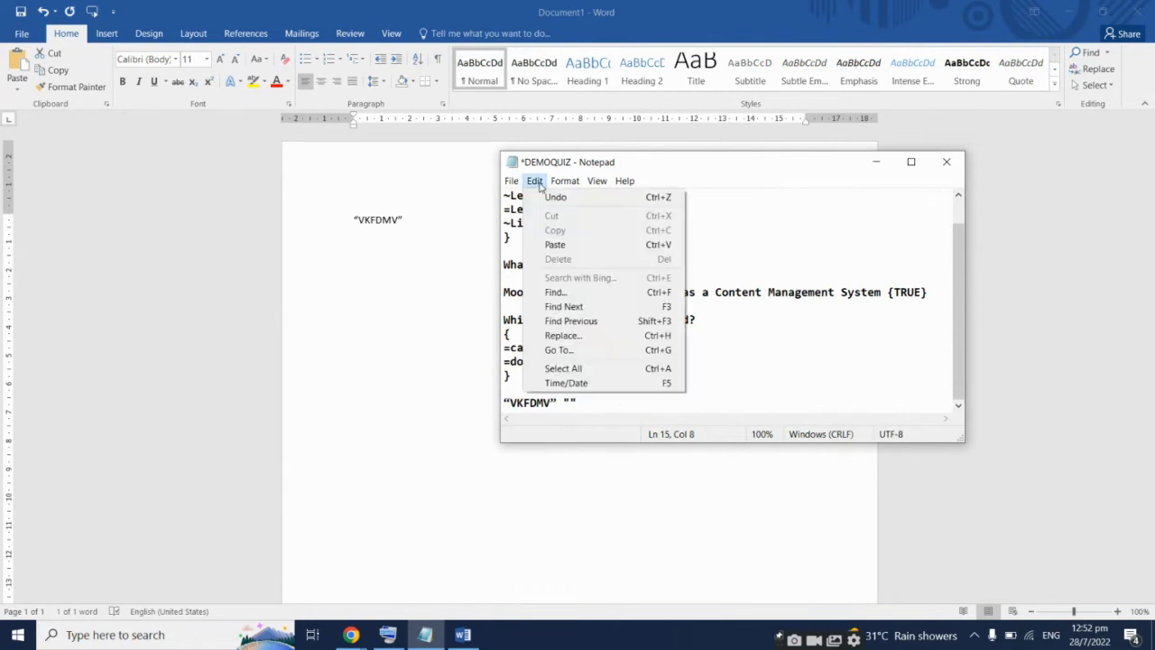
# Replace every curly quote “ in DEMOQUIZ with a straight quote "
pyautogui.click(603, 335)
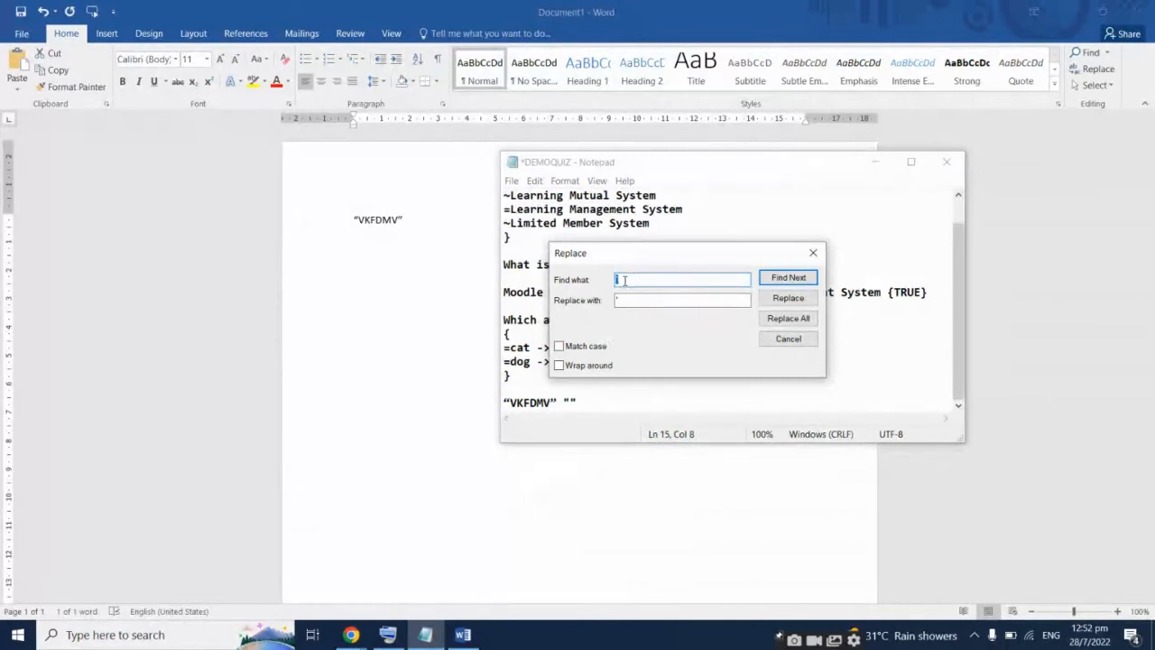
pyautogui.moveTo(355, 219)
pyautogui.mouseDown()
pyautogui.moveTo(401, 221)
pyautogui.moveTo(359, 224)
pyautogui.mouseUp()
pyautogui.click(355, 220)
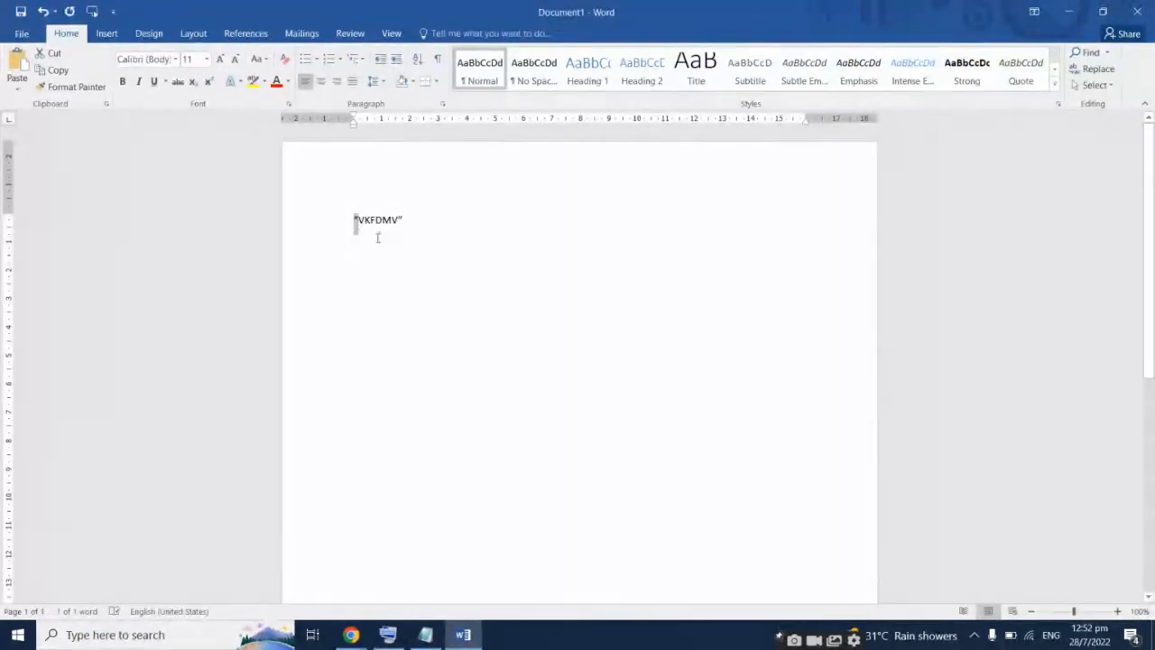
pyautogui.click(425, 635)
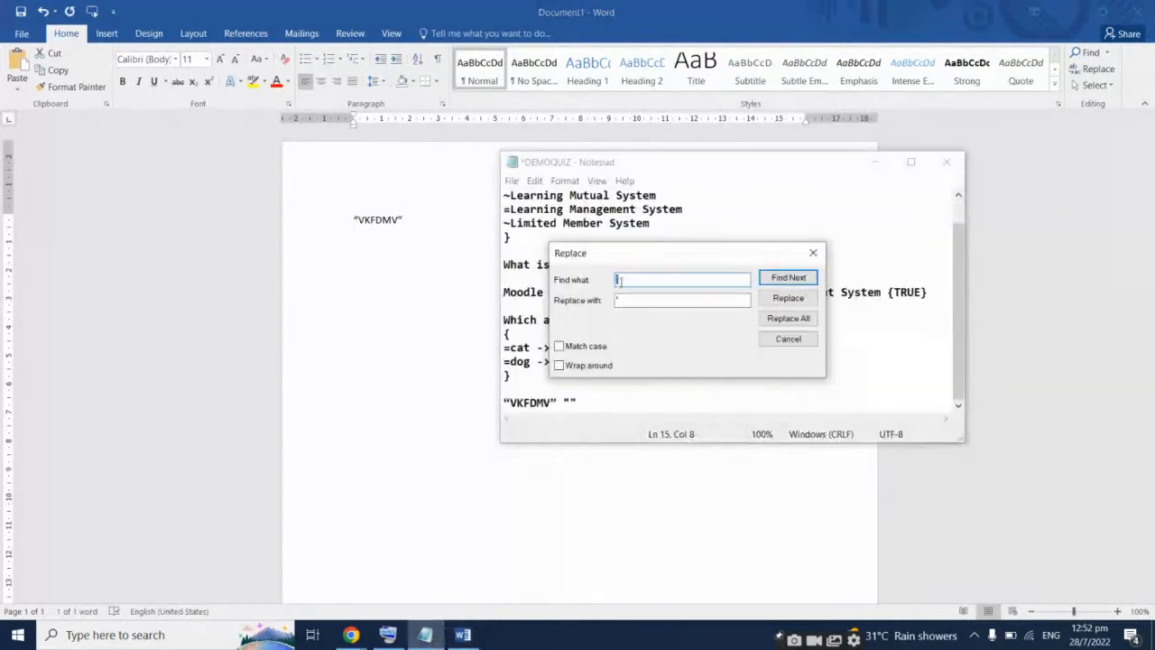
pyautogui.click(645, 301)
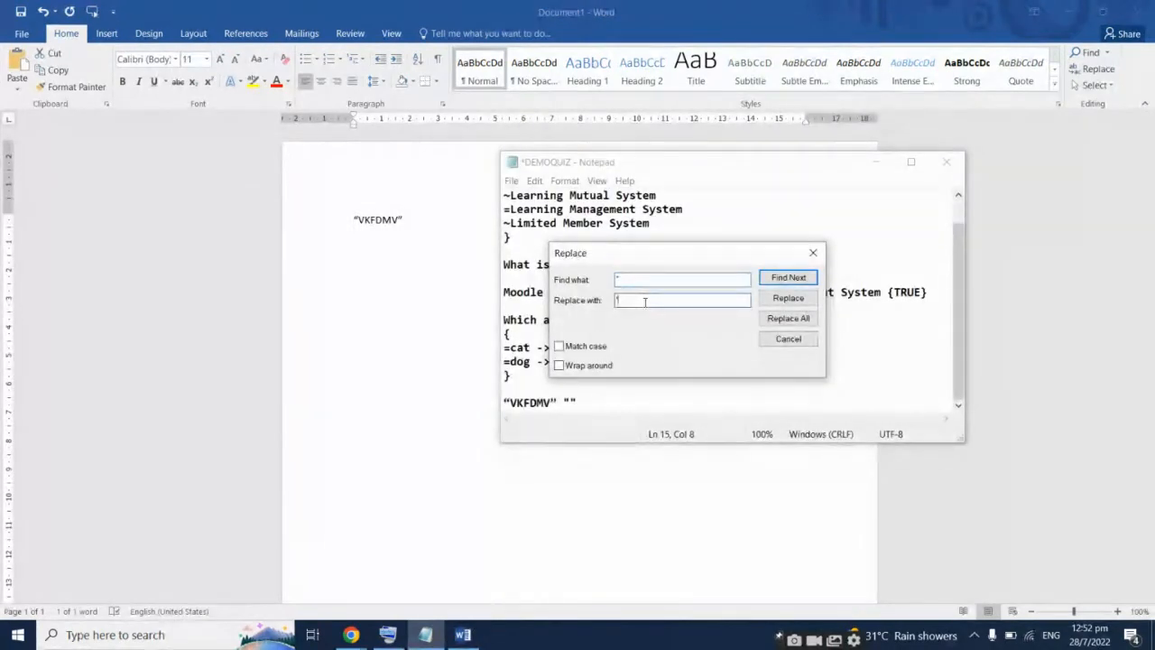
pyautogui.write('"')
pyautogui.click(787, 318)
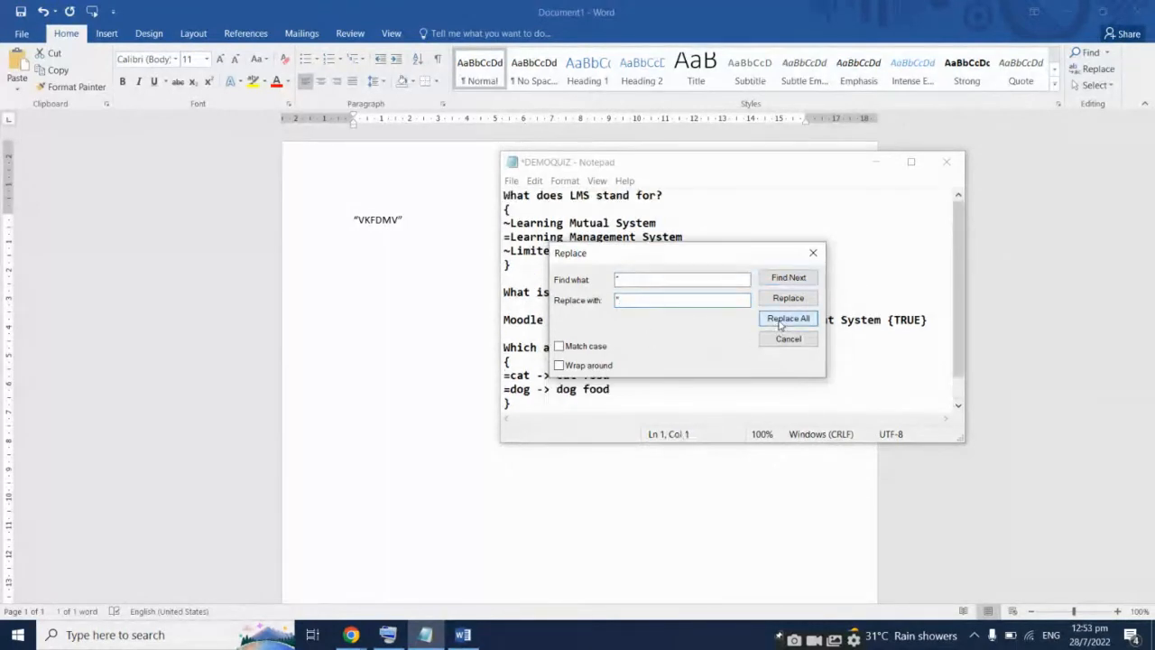
pyautogui.click(815, 255)
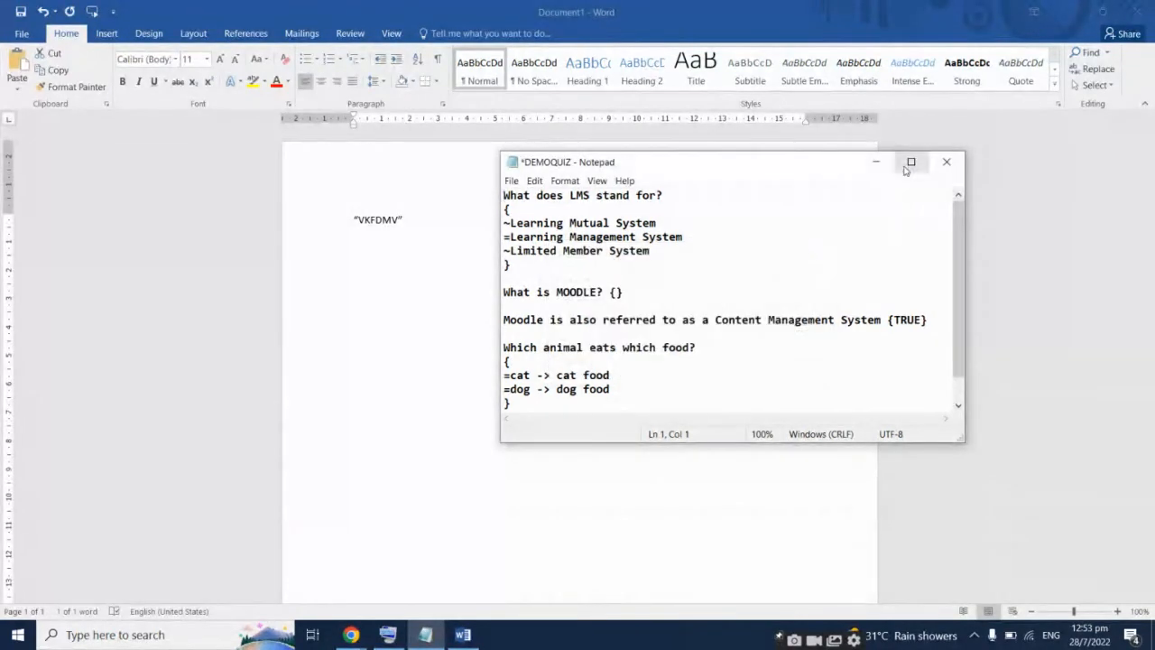
# Delete the test line of quotes from DEMOQUIZ
pyautogui.scroll(-1, 864, 309)
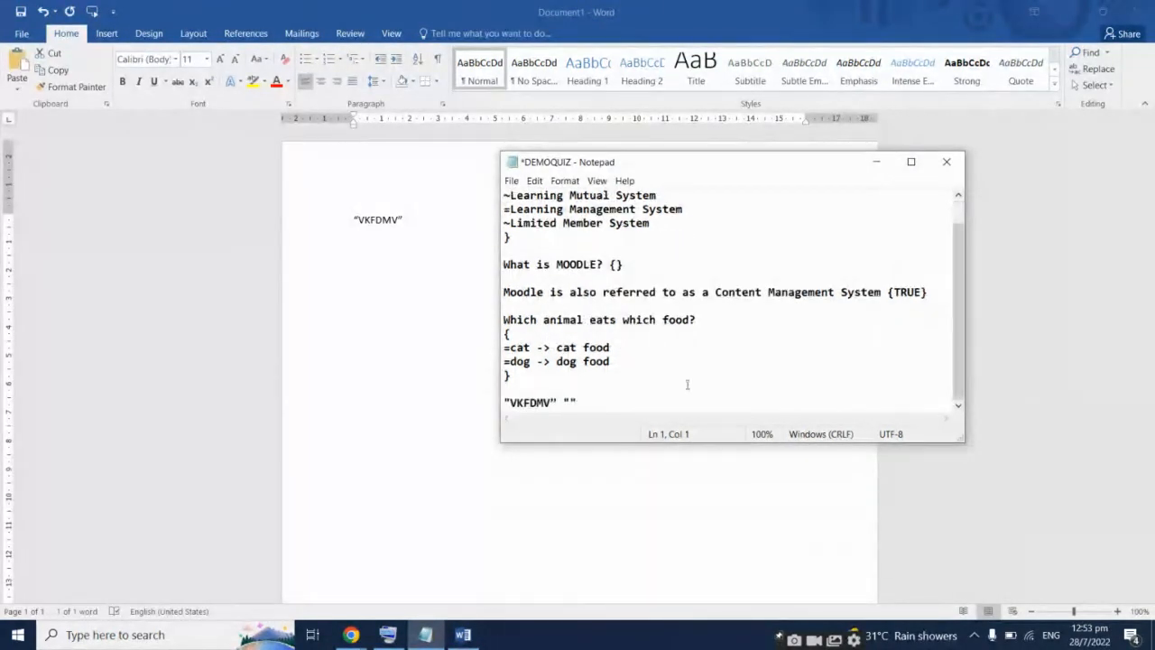
pyautogui.moveTo(603, 399); pyautogui.dragTo(504, 409)
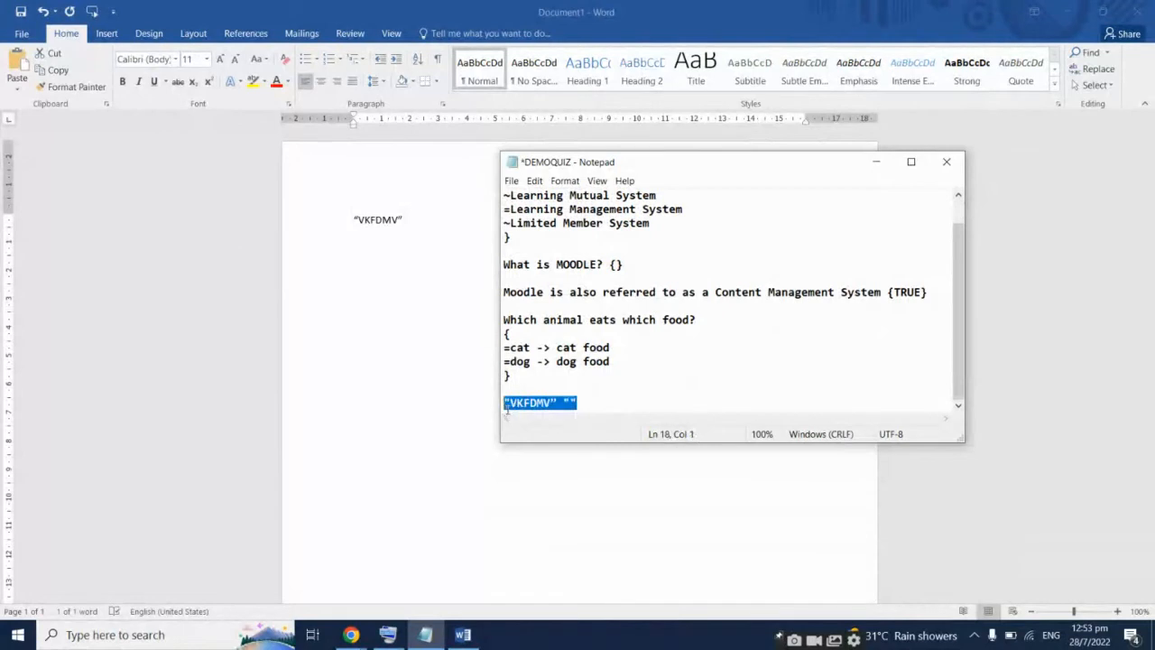
pyautogui.press('BackSpace')
pyautogui.press('BackSpace')
pyautogui.press('BackSpace')
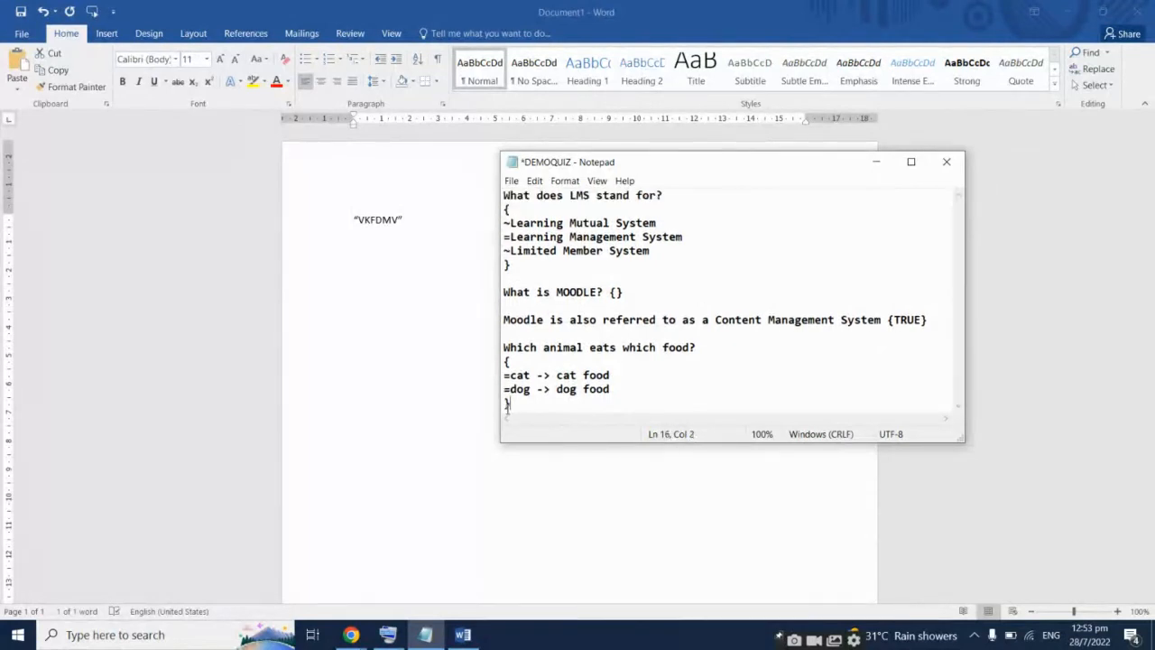
# Save DEMOQUIZ and close the Word test document without saving
pyautogui.click(534, 180)
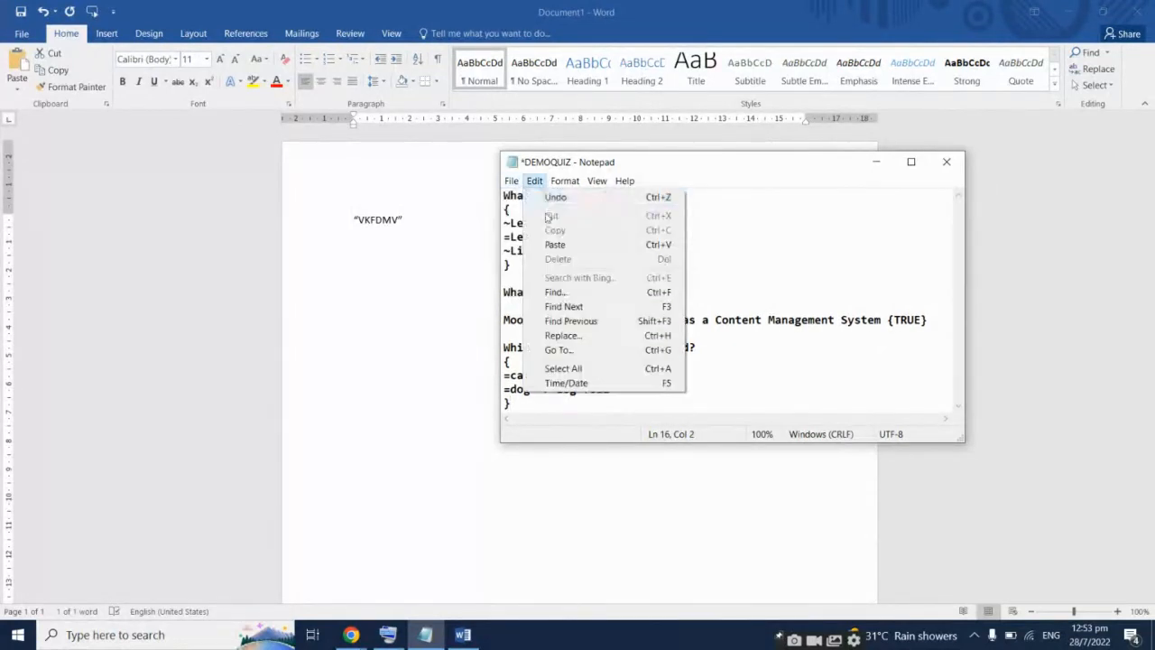
pyautogui.moveTo(517, 187)
pyautogui.click(532, 242)
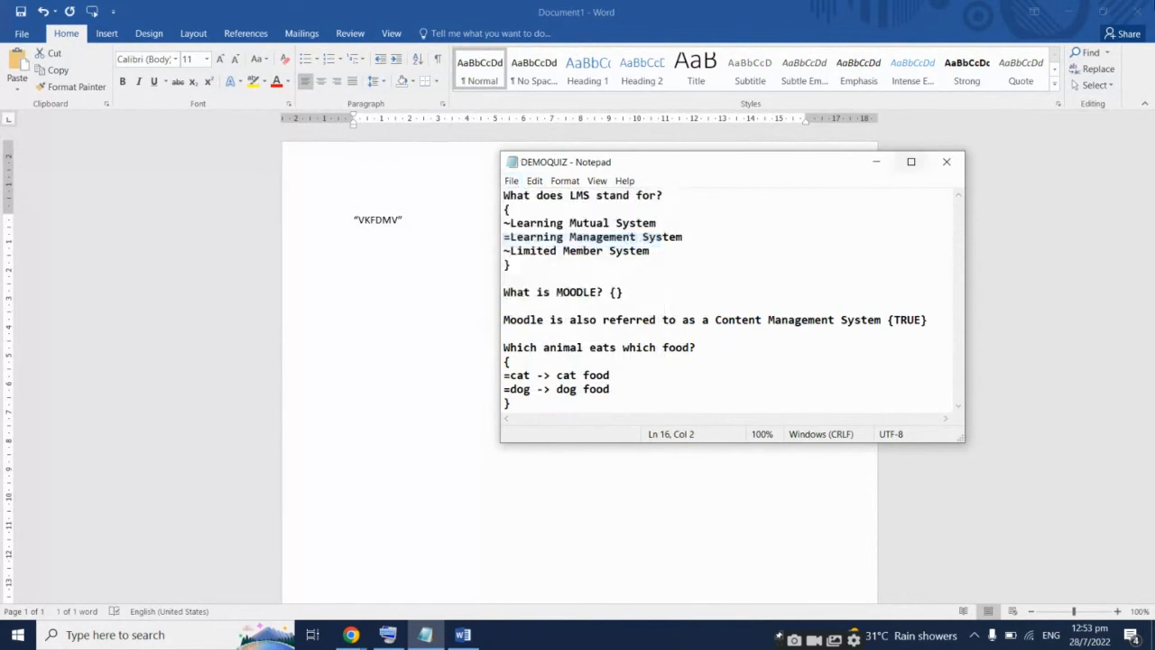
pyautogui.click(1138, 12)
pyautogui.click(576, 348)
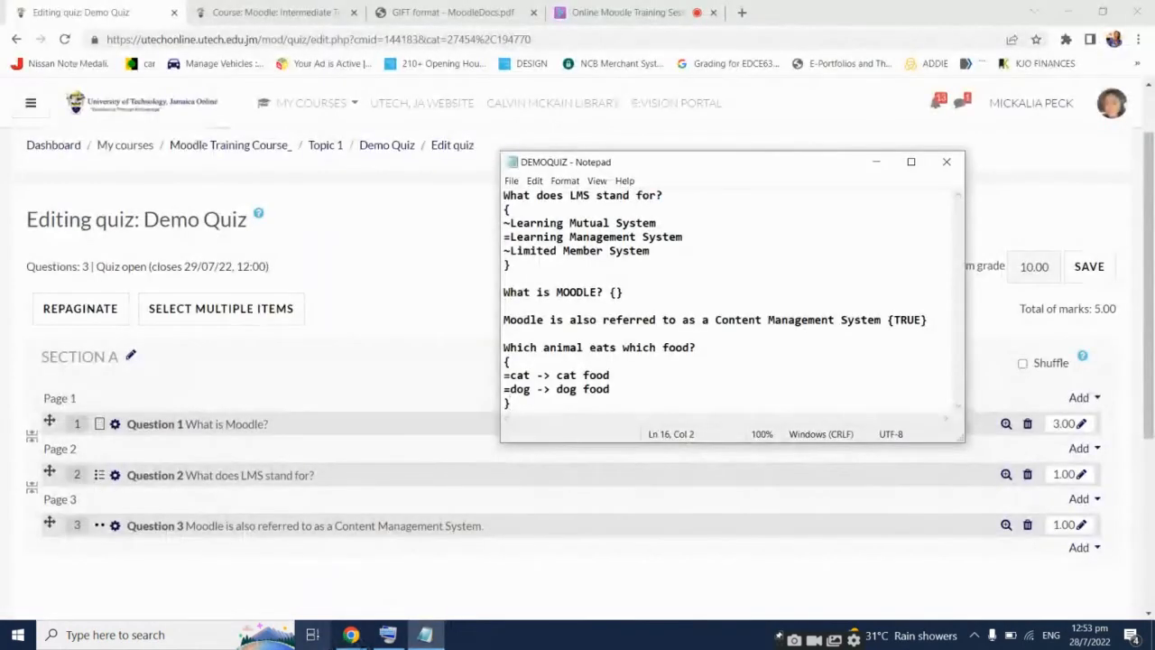
# Open the Moodle Training Course's administration page and scroll to its Question bank links
pyautogui.click(876, 162)
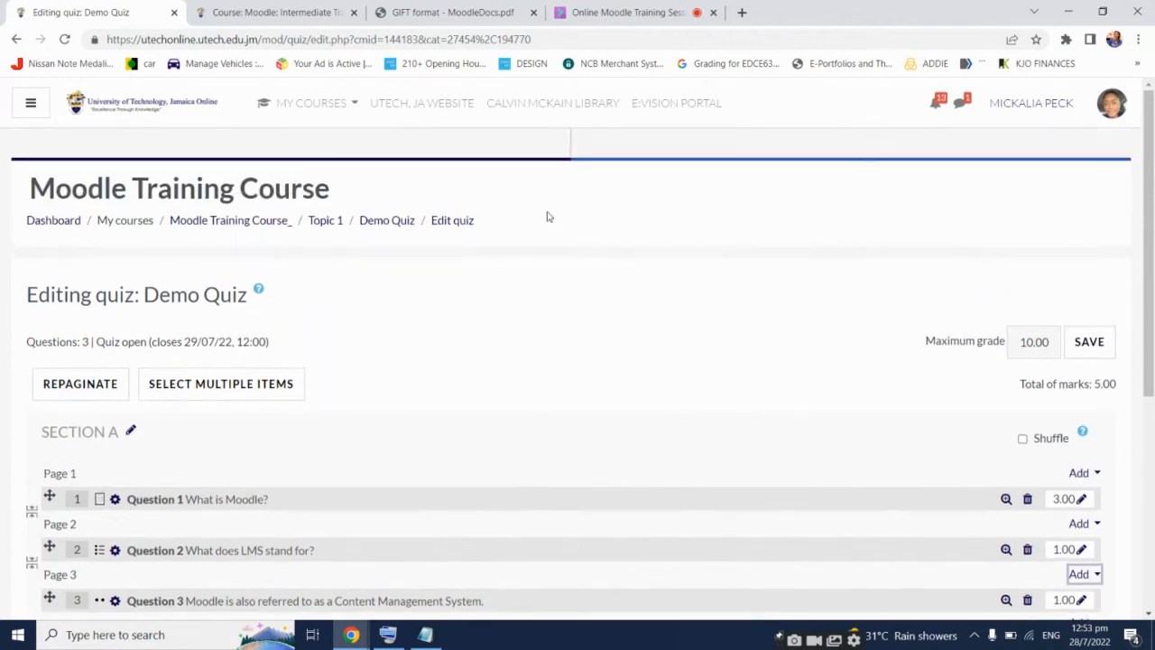
pyautogui.click(282, 222)
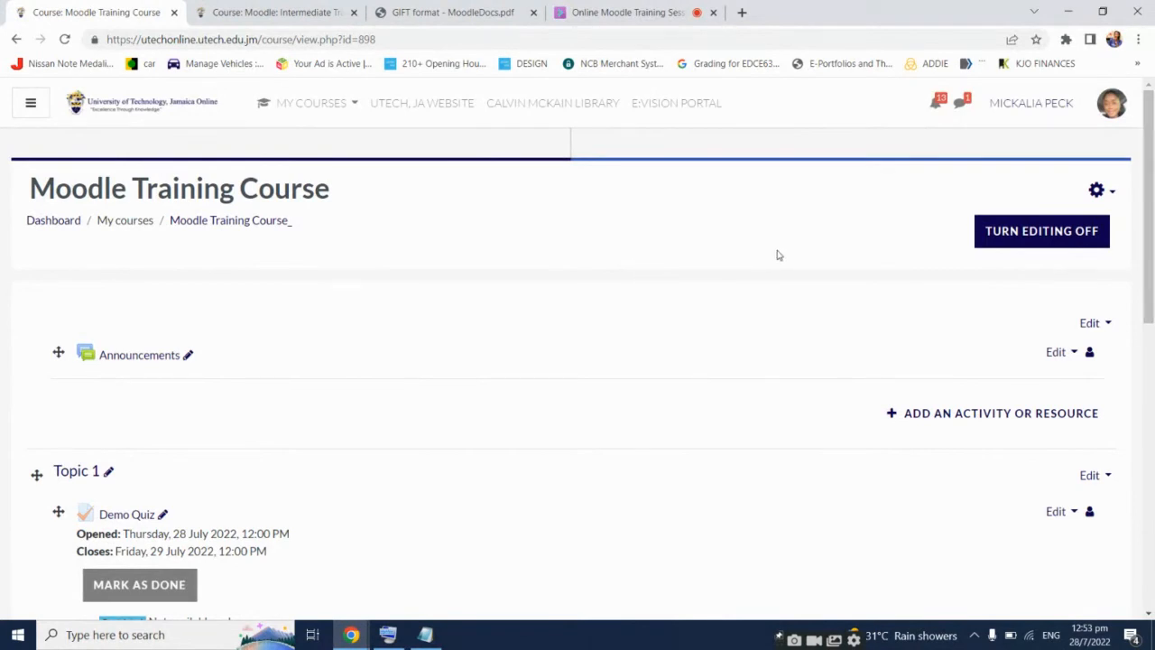
pyautogui.click(1096, 191)
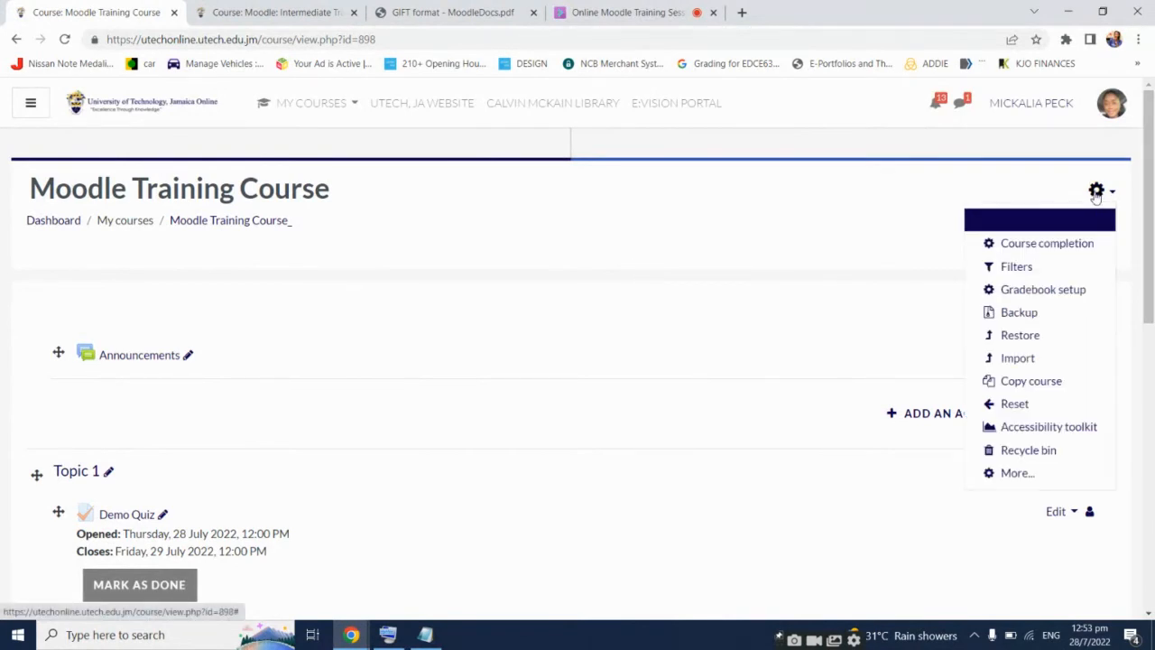
pyautogui.click(1014, 473)
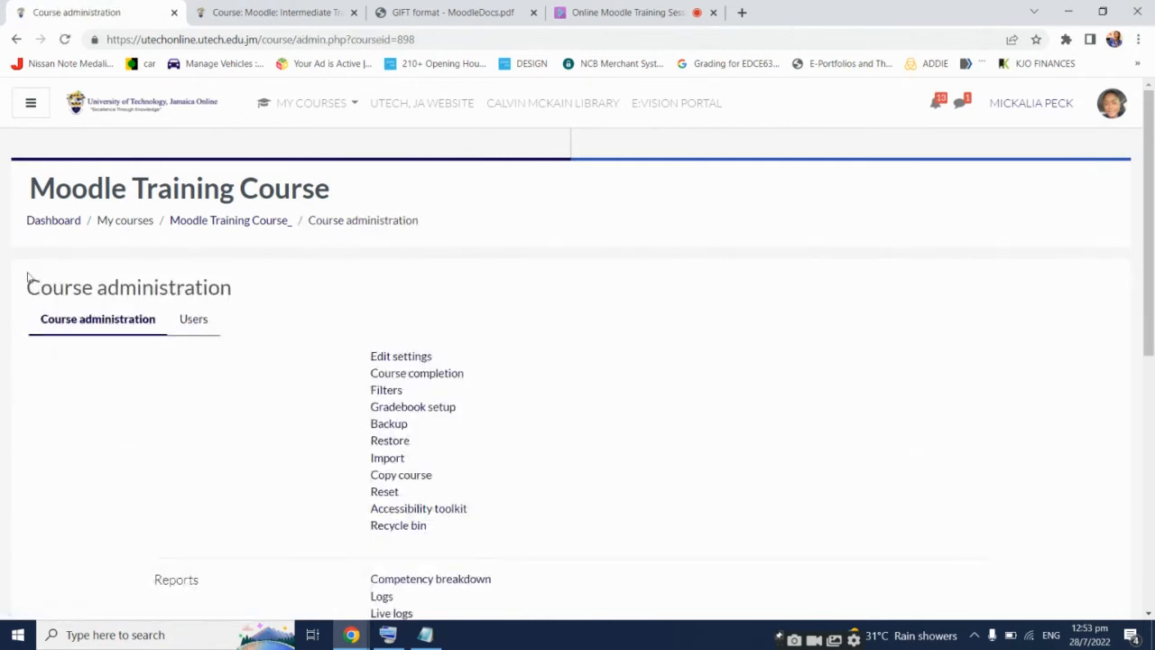
pyautogui.scroll(-4, 225, 358)
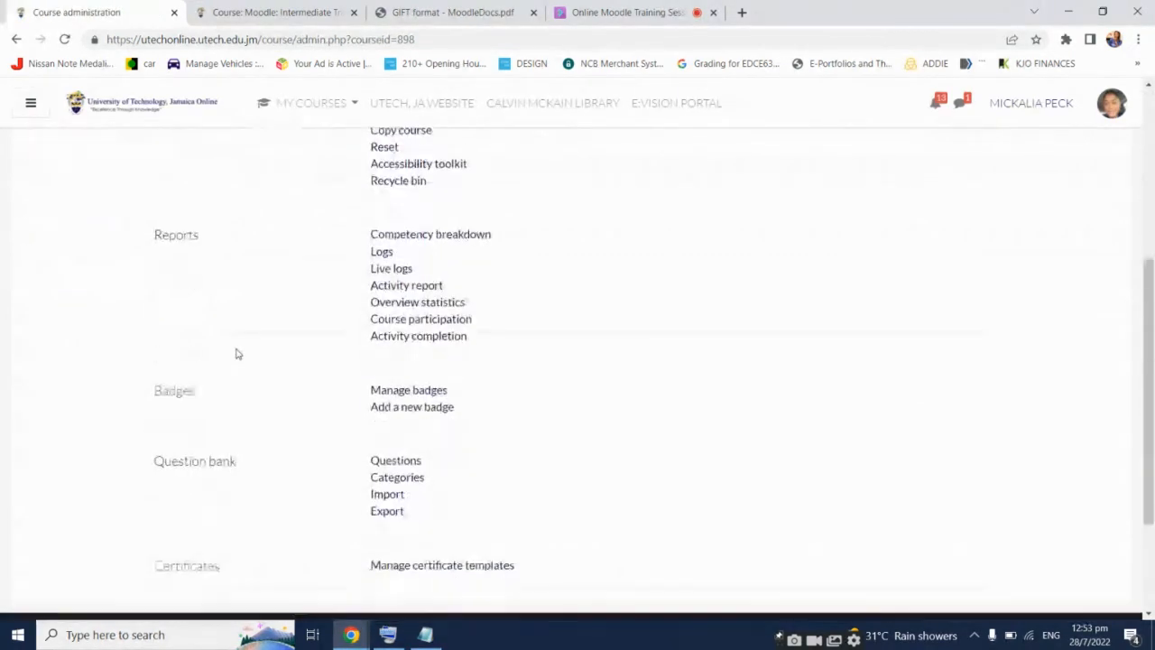
pyautogui.scroll(-2, 235, 354)
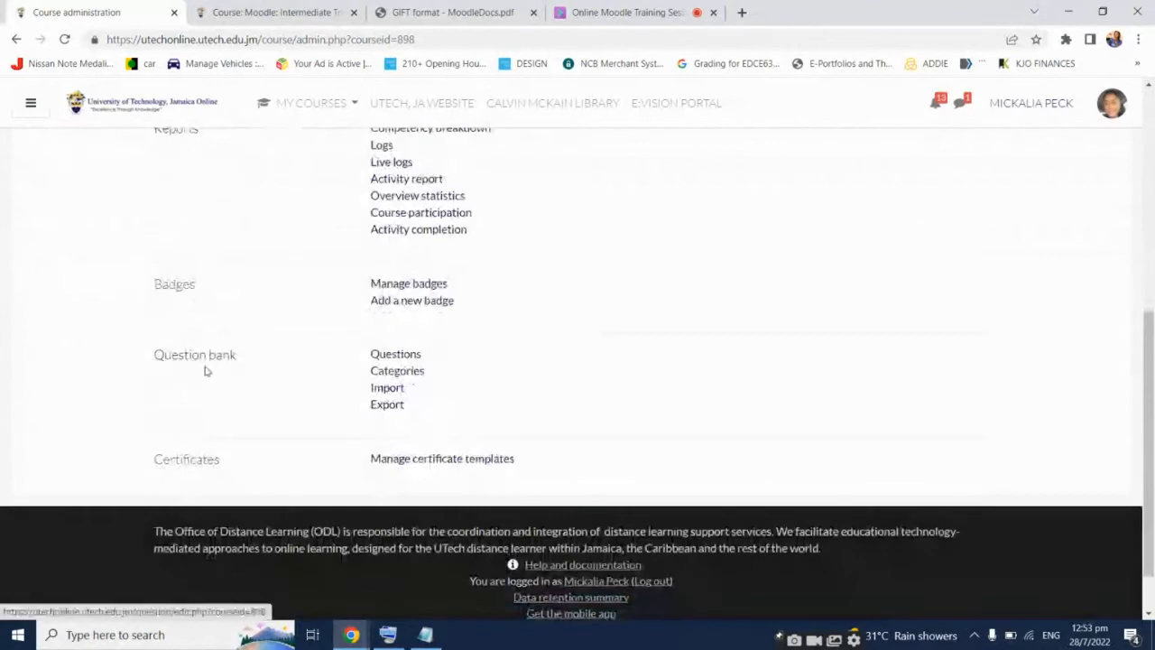
# Add question category DEMOQUIZ under the Moodle Training Course's Top category
pyautogui.click(396, 370)
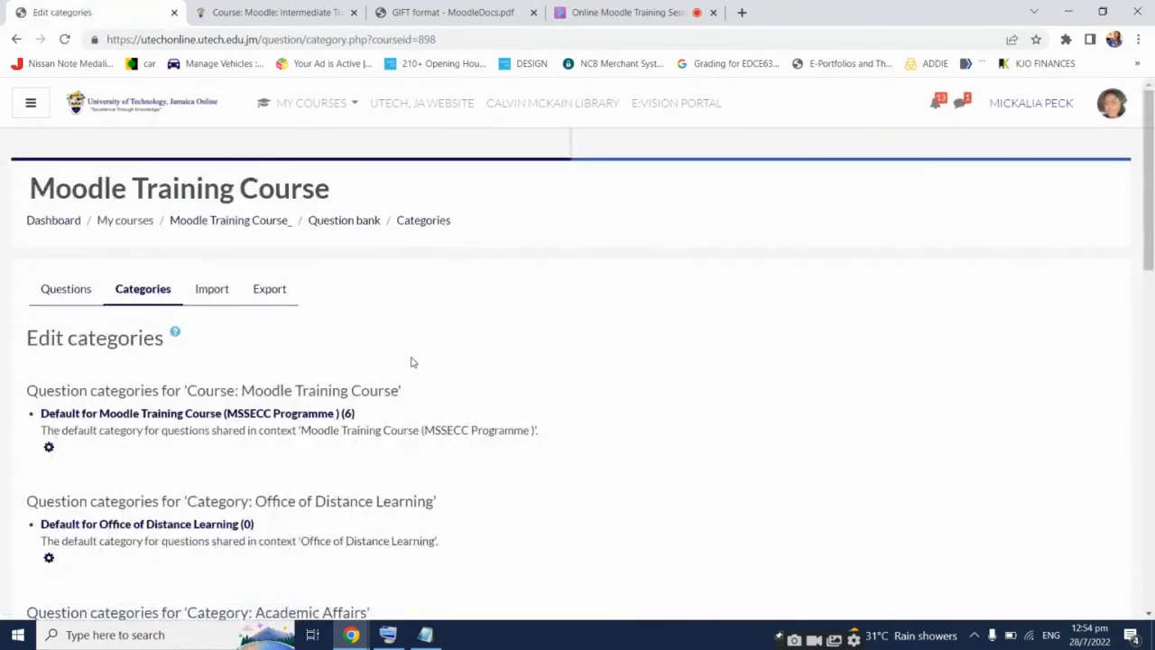
pyautogui.scroll(-7, 411, 361)
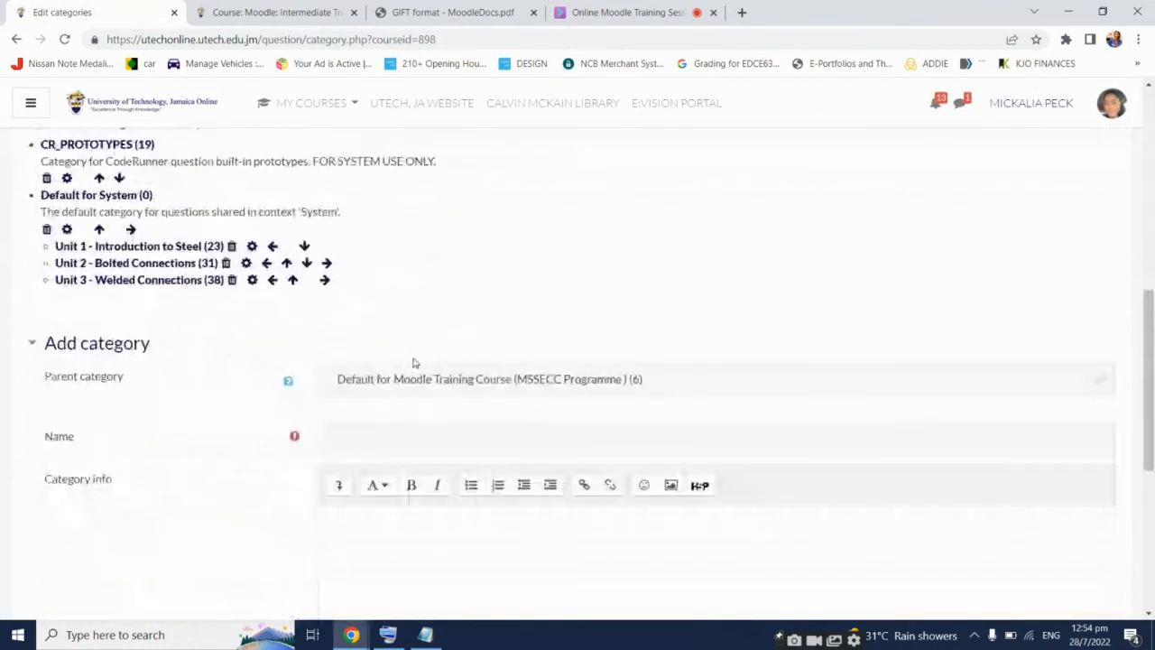
pyautogui.scroll(-1, 413, 363)
pyautogui.click(451, 304)
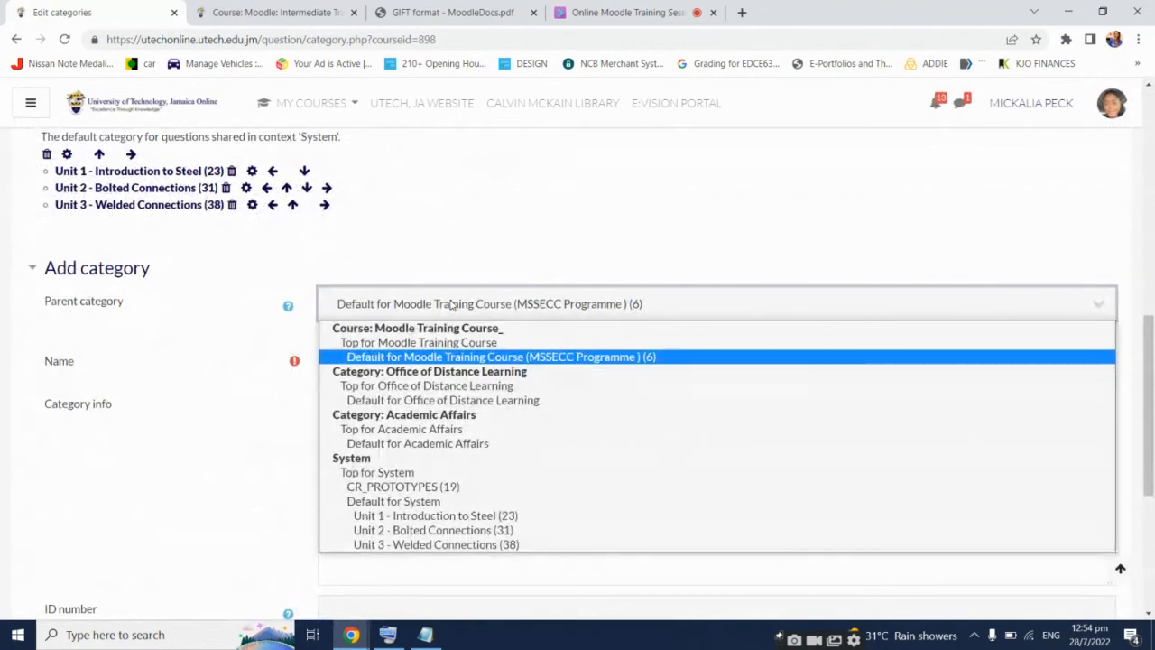
pyautogui.click(433, 344)
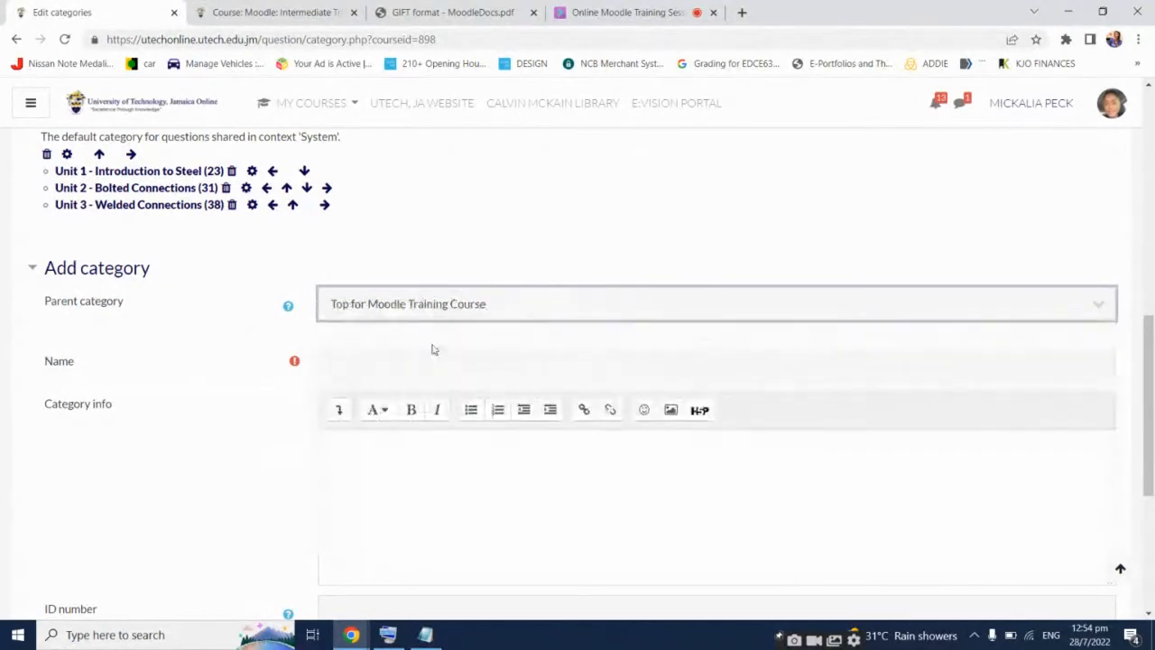
pyautogui.click(429, 356)
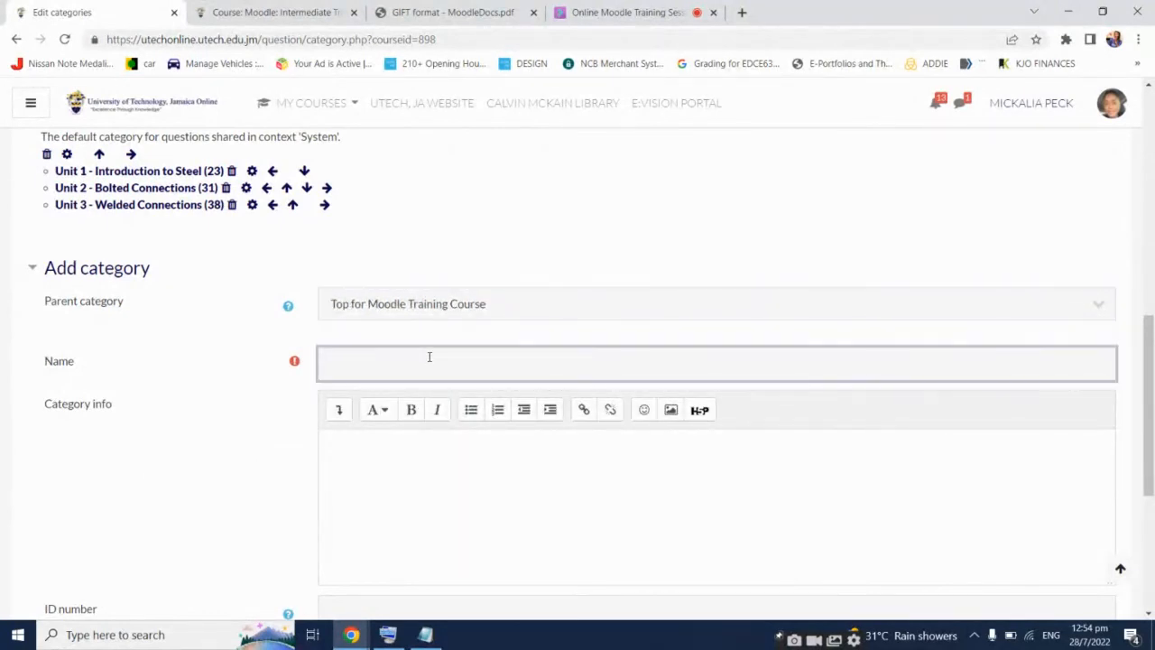
pyautogui.write('DEMOQUIZ')
pyautogui.scroll(-2, 255, 405)
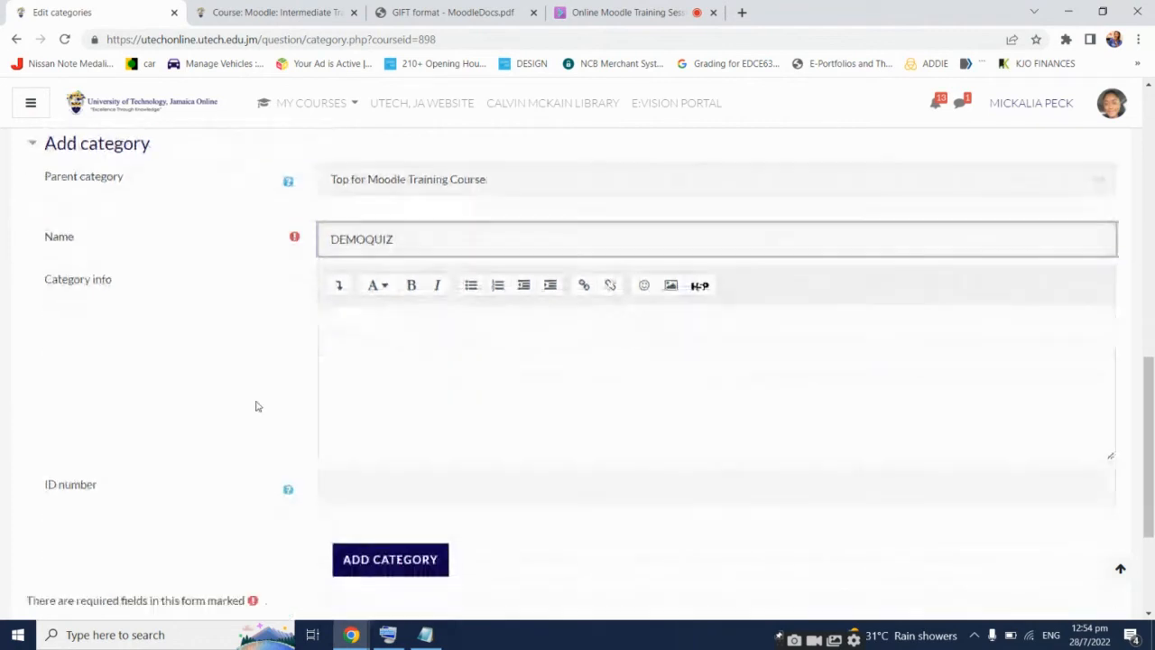
pyautogui.click(408, 545)
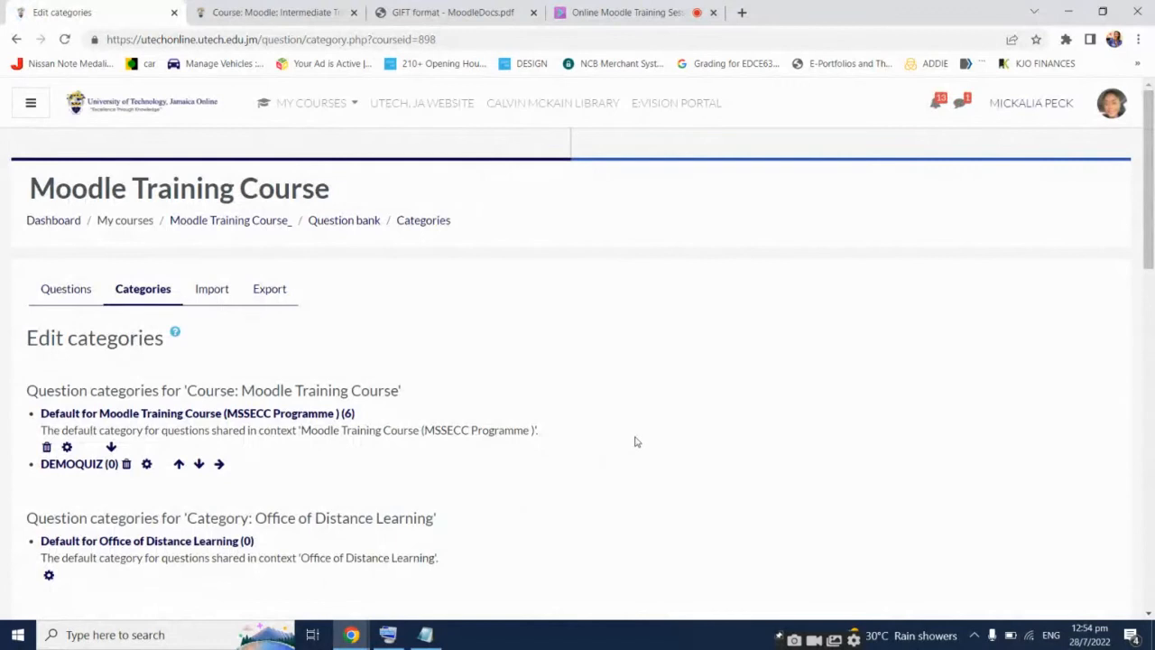
pyautogui.scroll(-3, 634, 439)
pyautogui.scroll(2, 636, 439)
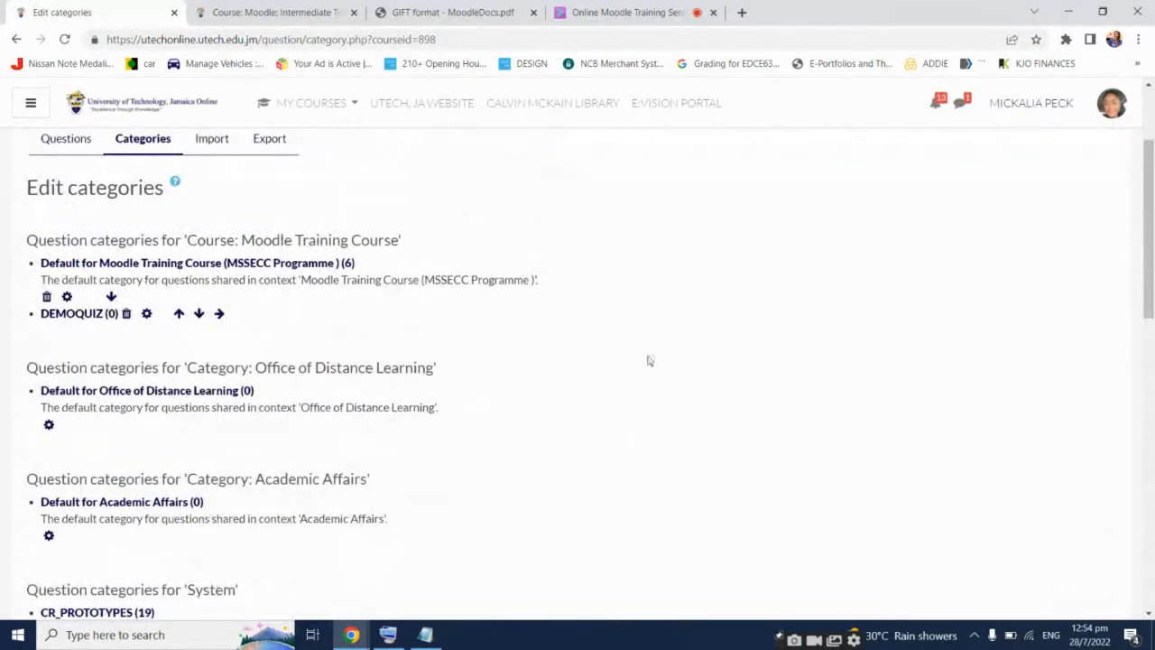
pyautogui.scroll(2, 647, 361)
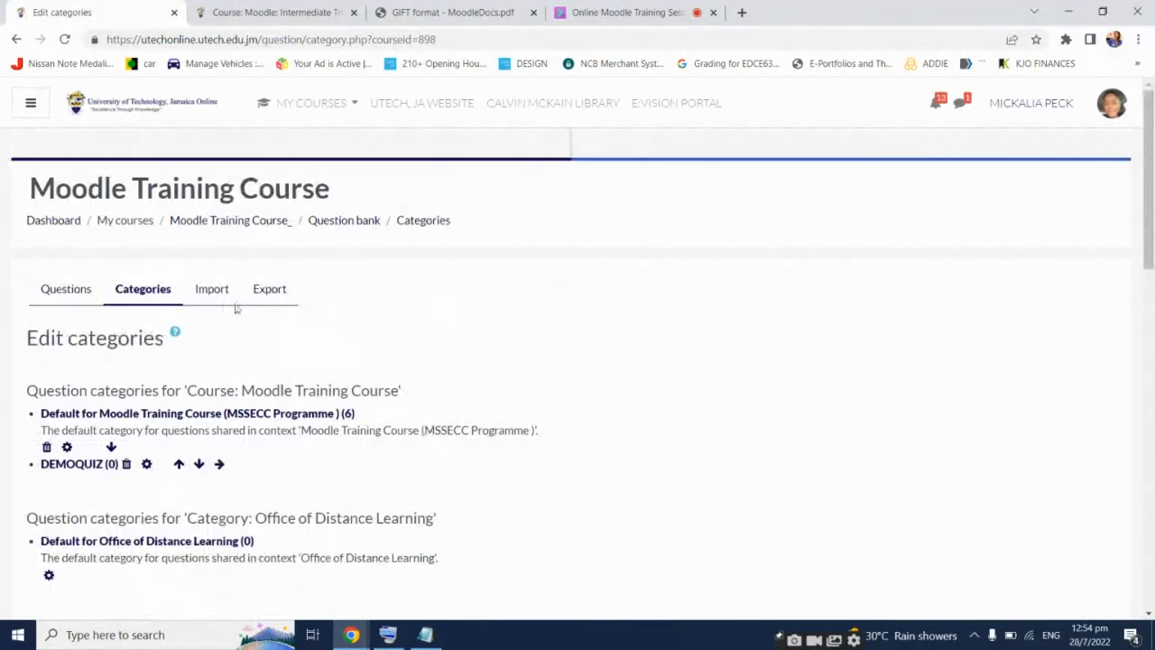
# On the Import page, choose GIFT format and set the import category to DEMOQUIZ
pyautogui.click(215, 291)
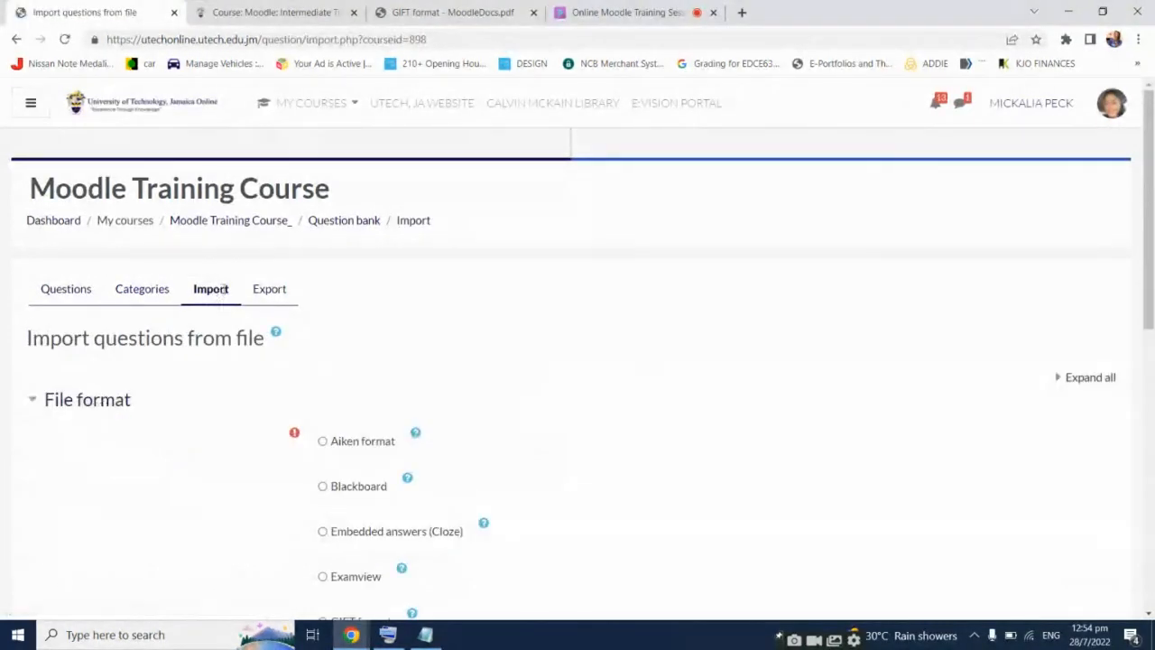
pyautogui.scroll(-3, 736, 279)
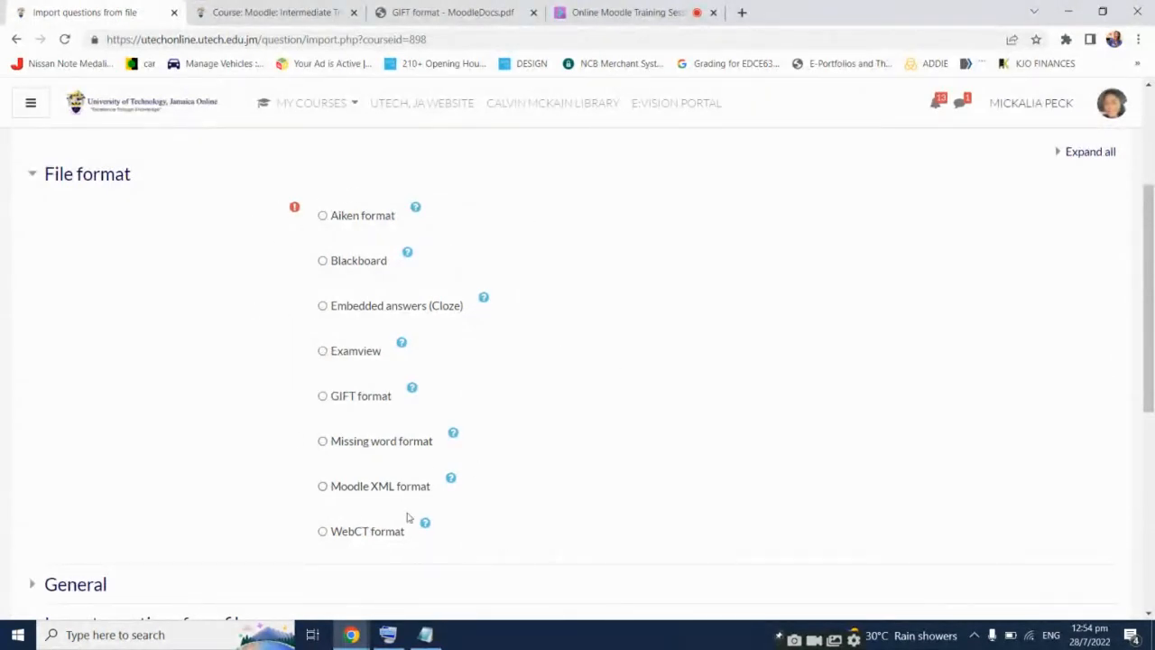
pyautogui.click(323, 397)
pyautogui.scroll(-3, 738, 367)
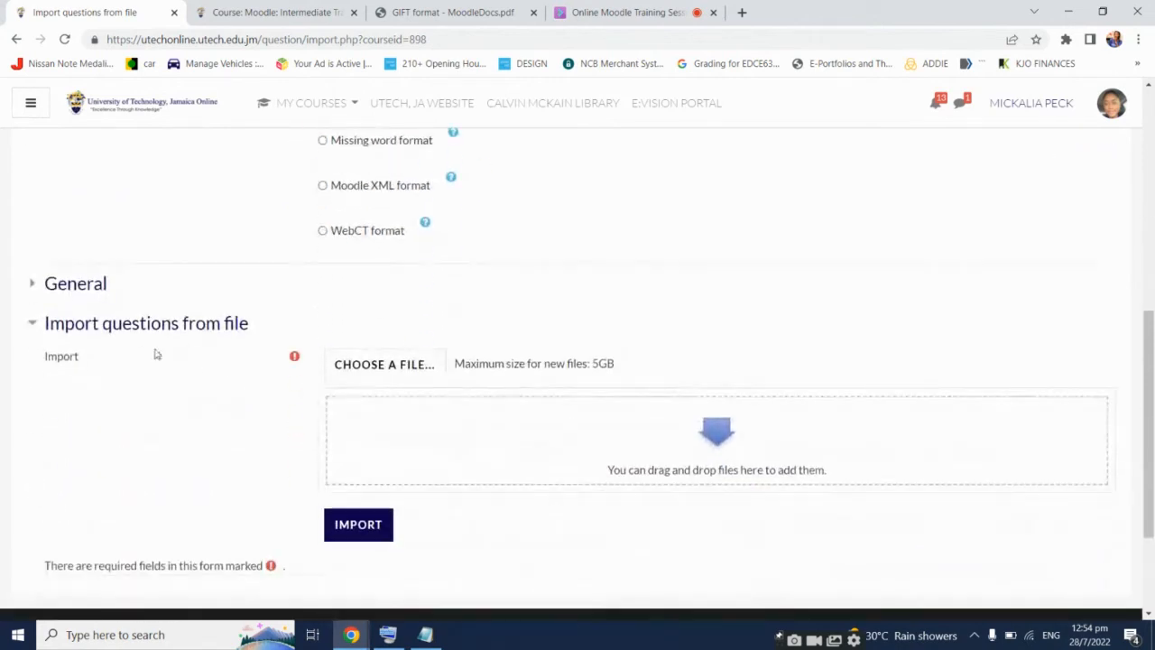
pyautogui.click(81, 284)
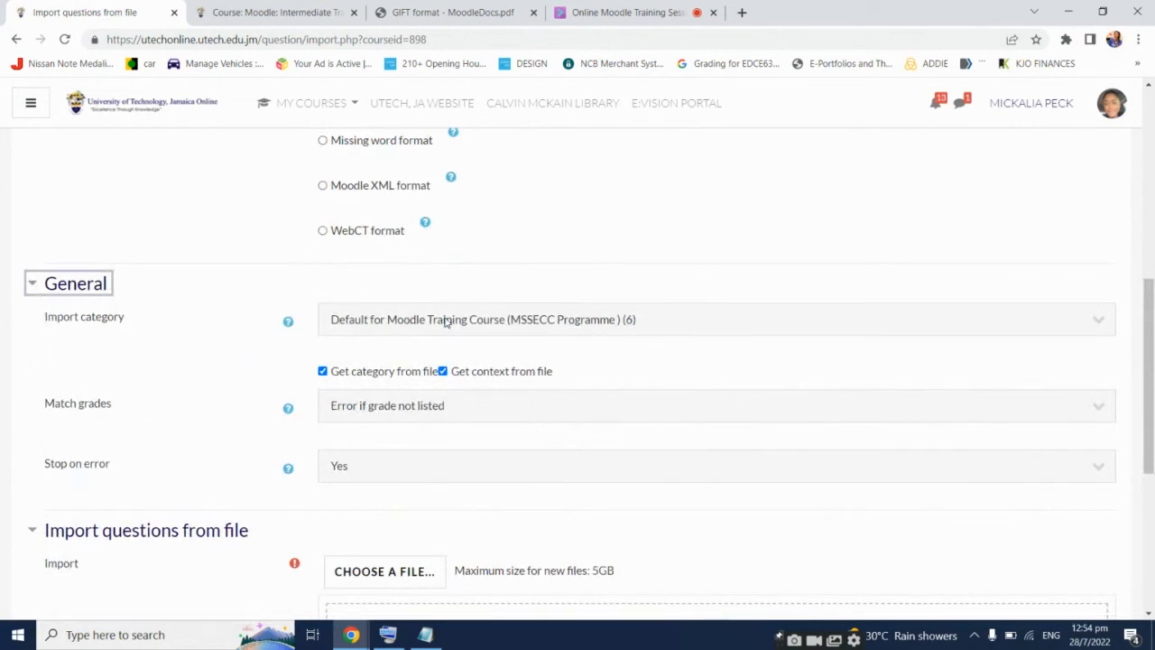
pyautogui.click(632, 324)
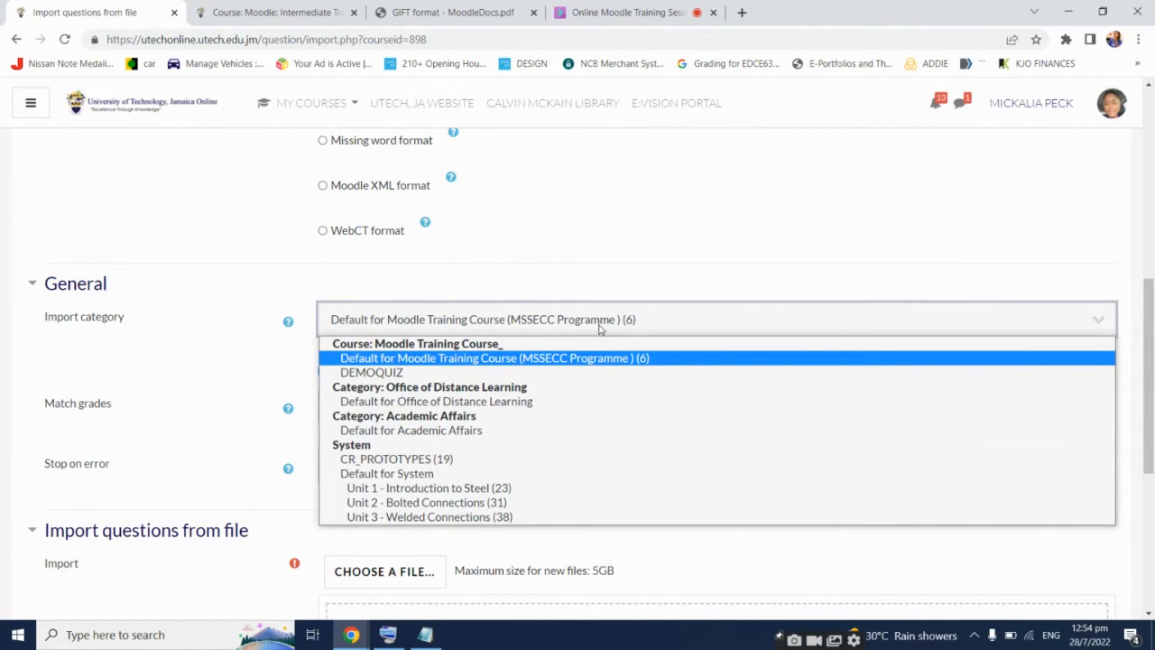
pyautogui.click(418, 374)
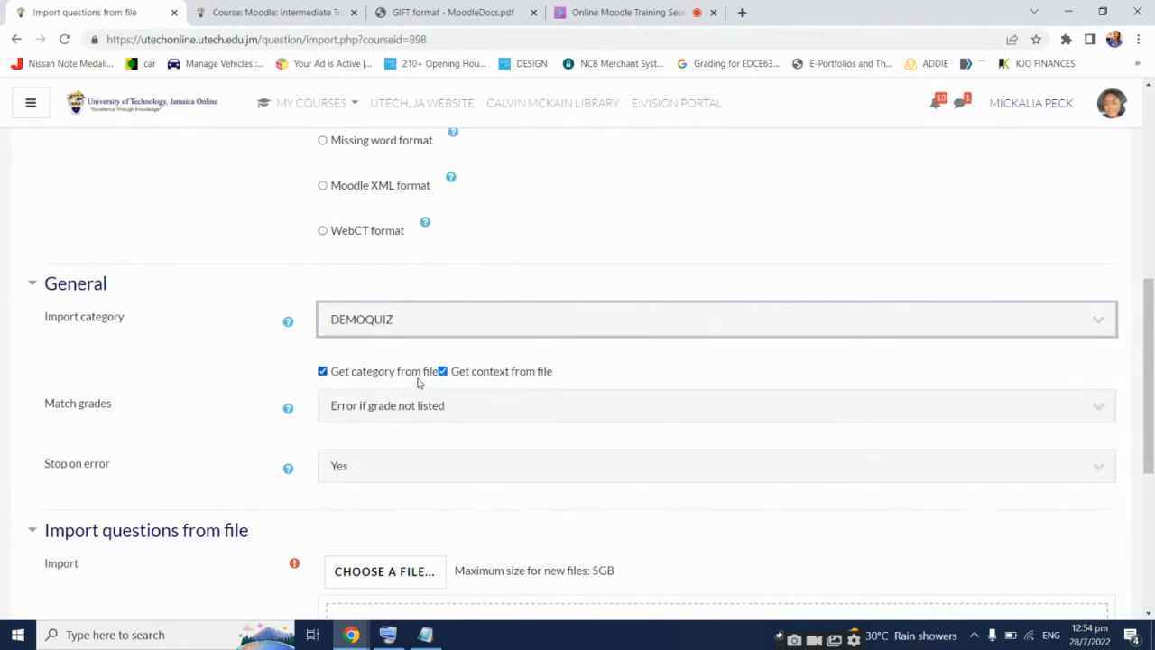
pyautogui.scroll(-1, 194, 346)
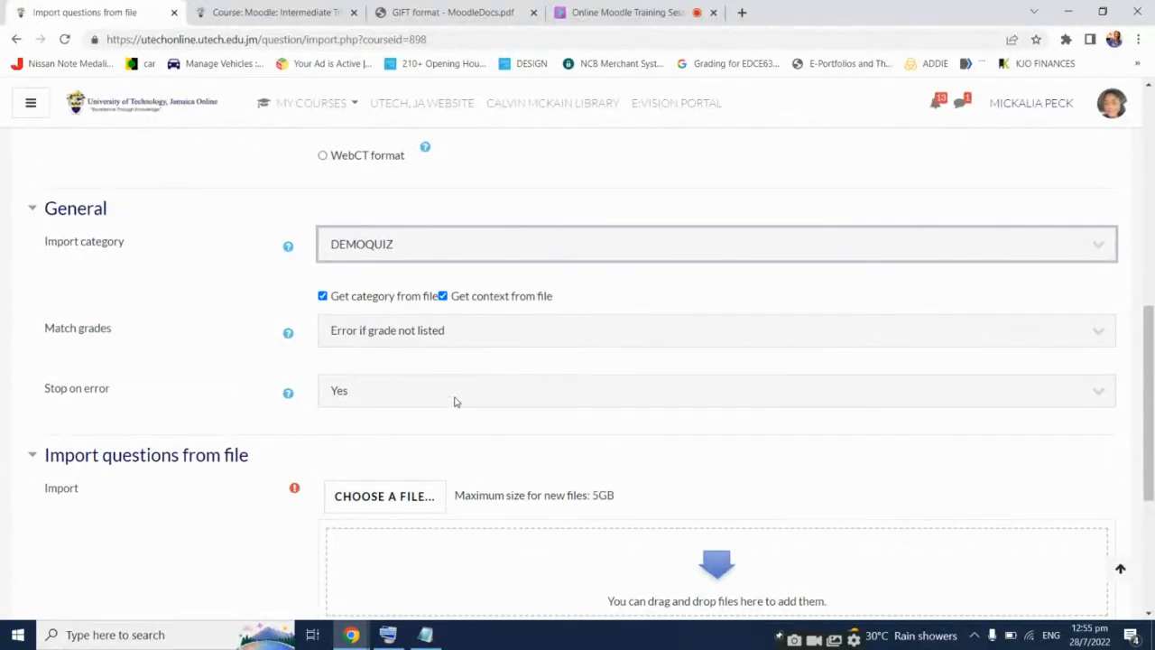
pyautogui.scroll(-1, 455, 402)
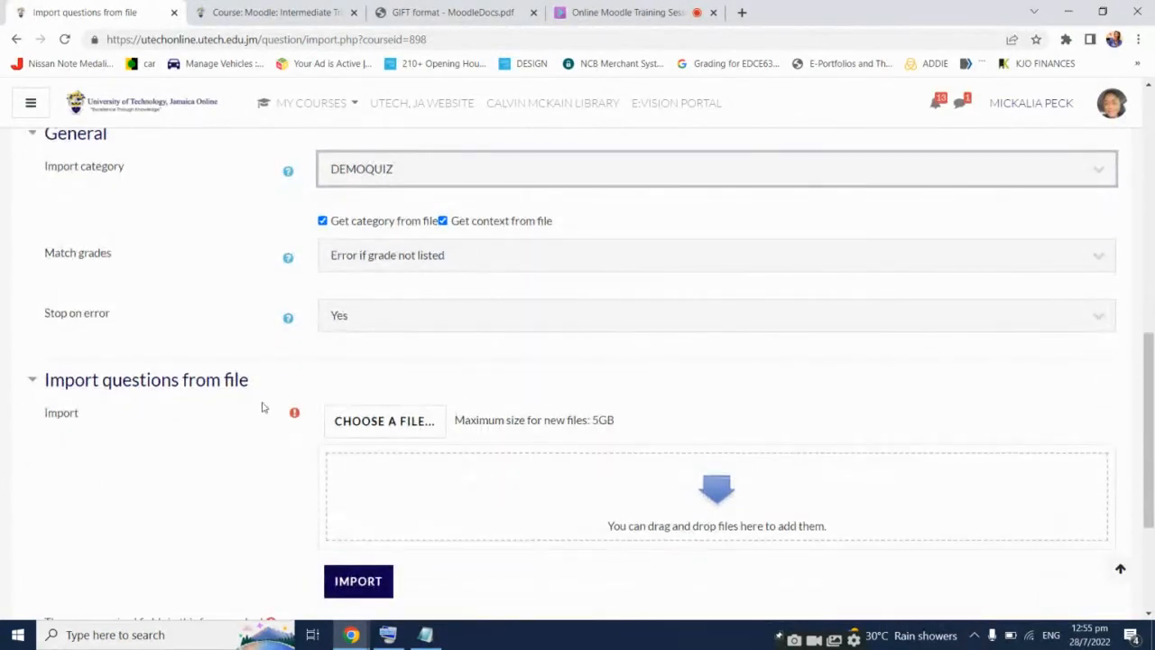
# Upload DEMOQUIZ.txt from the Desktop into the question import form
pyautogui.click(379, 421)
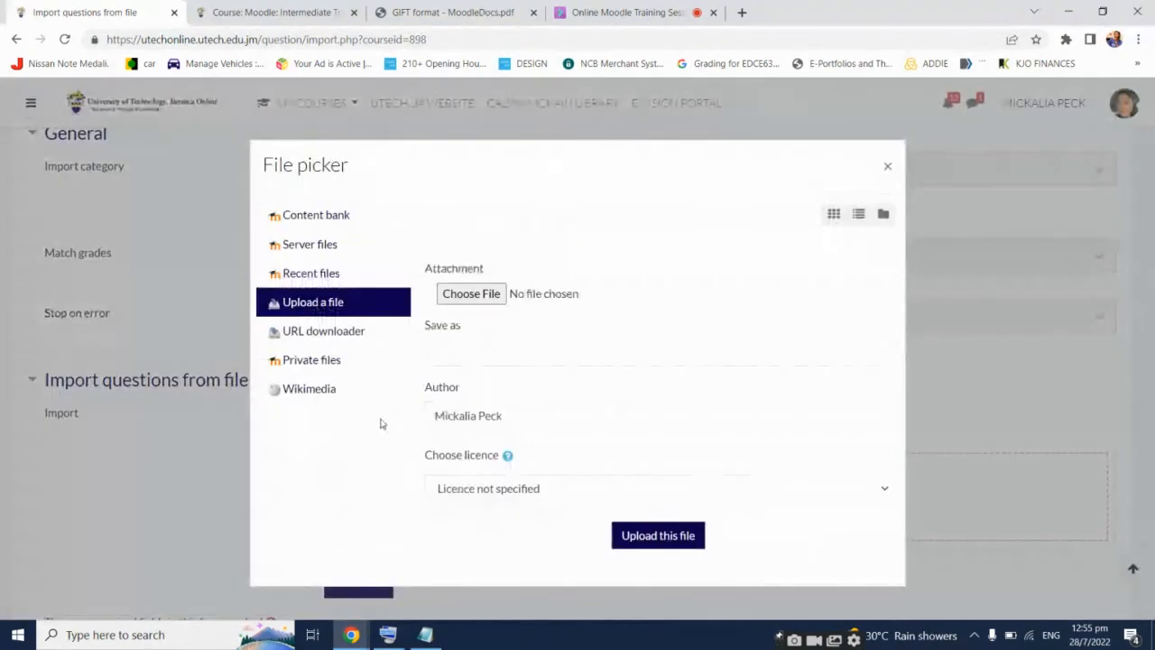
pyautogui.click(485, 294)
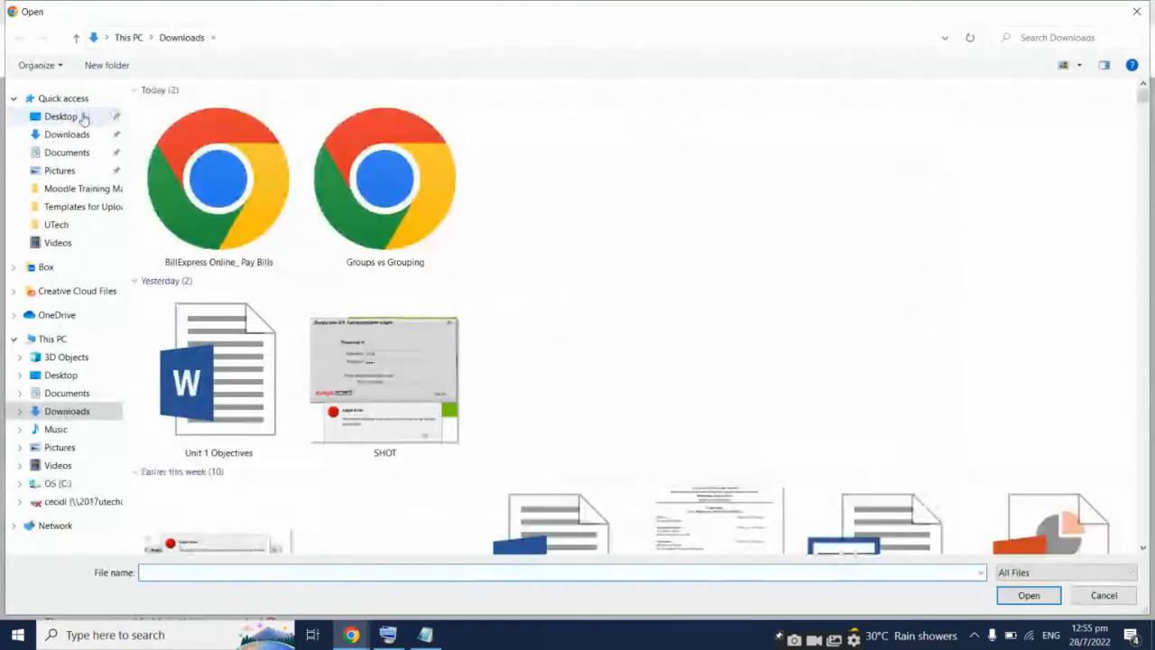
pyautogui.click(80, 116)
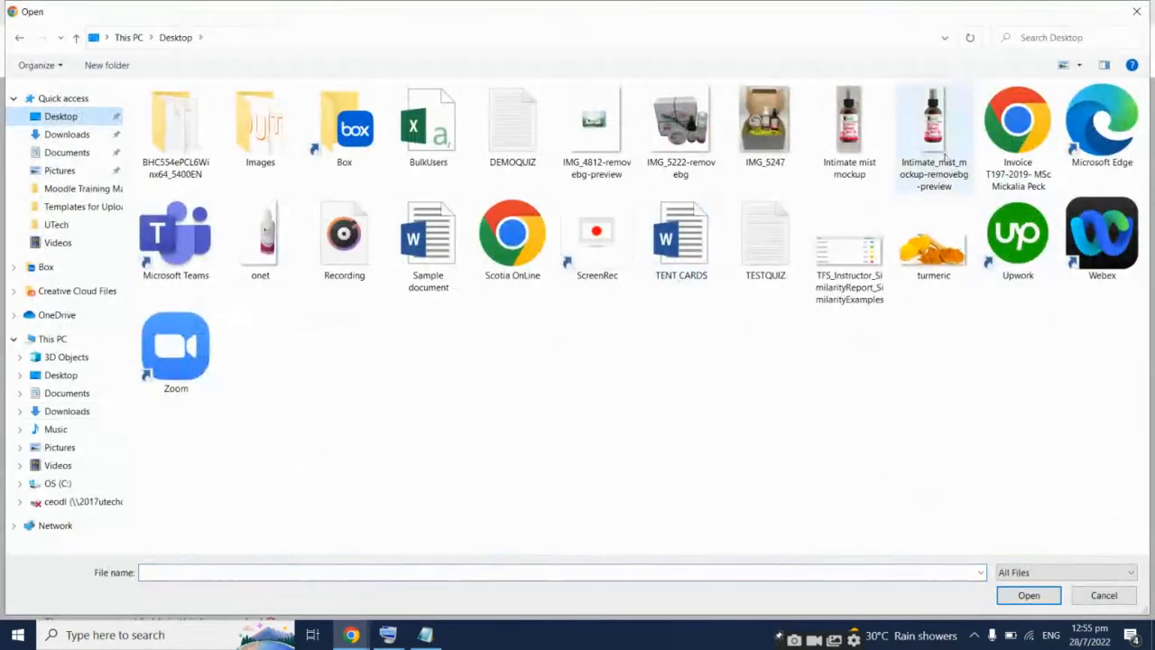
pyautogui.doubleClick(520, 127)
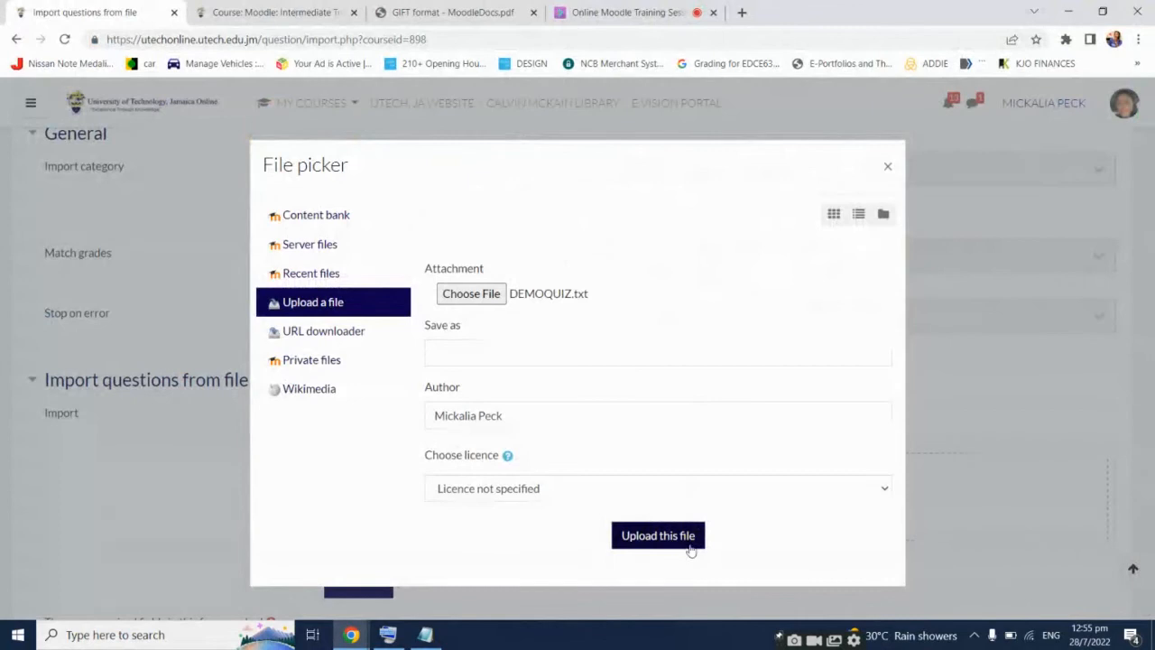
pyautogui.click(687, 544)
pyautogui.scroll(-1, 837, 364)
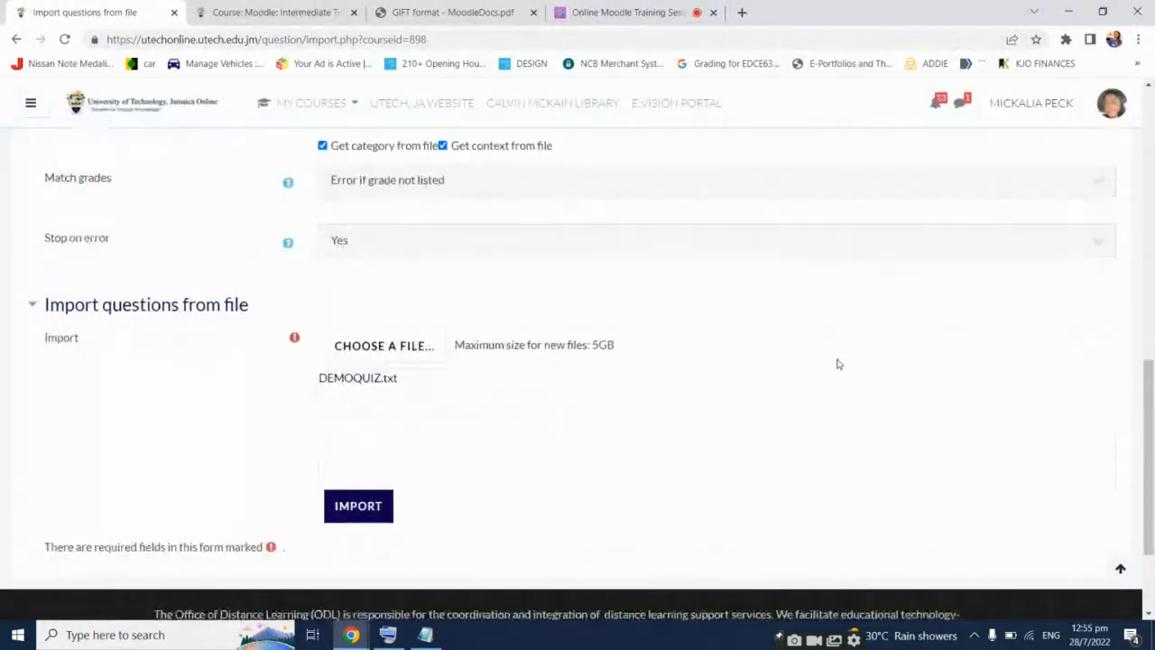
pyautogui.scroll(5, 836, 365)
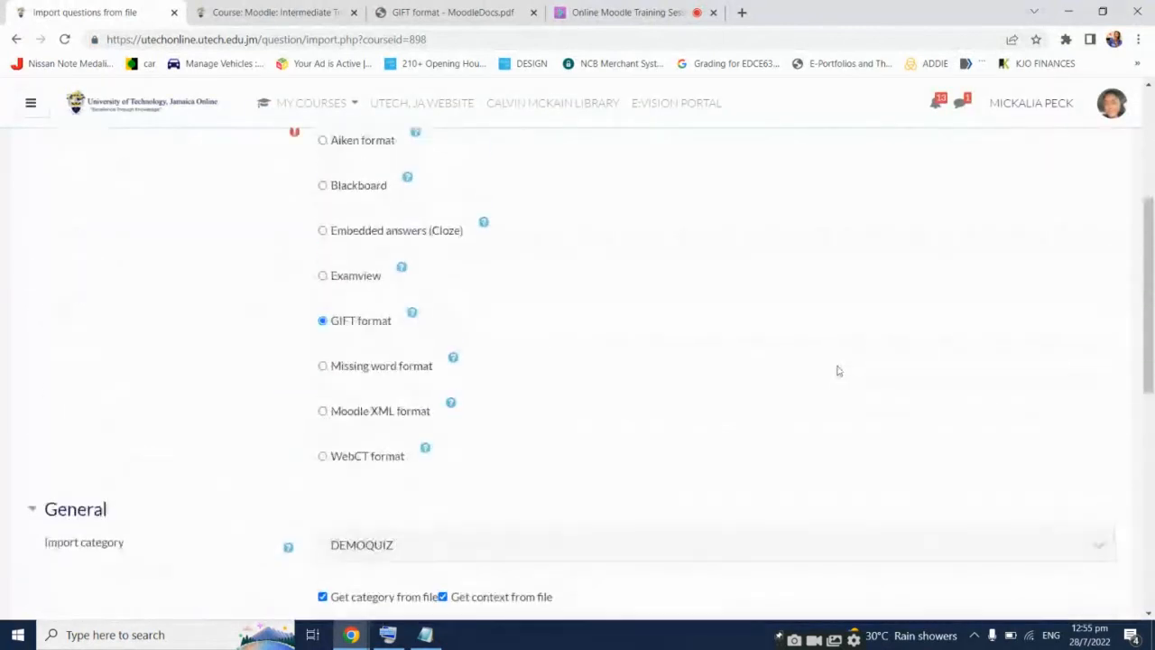
pyautogui.scroll(2, 836, 370)
pyautogui.scroll(-6, 836, 370)
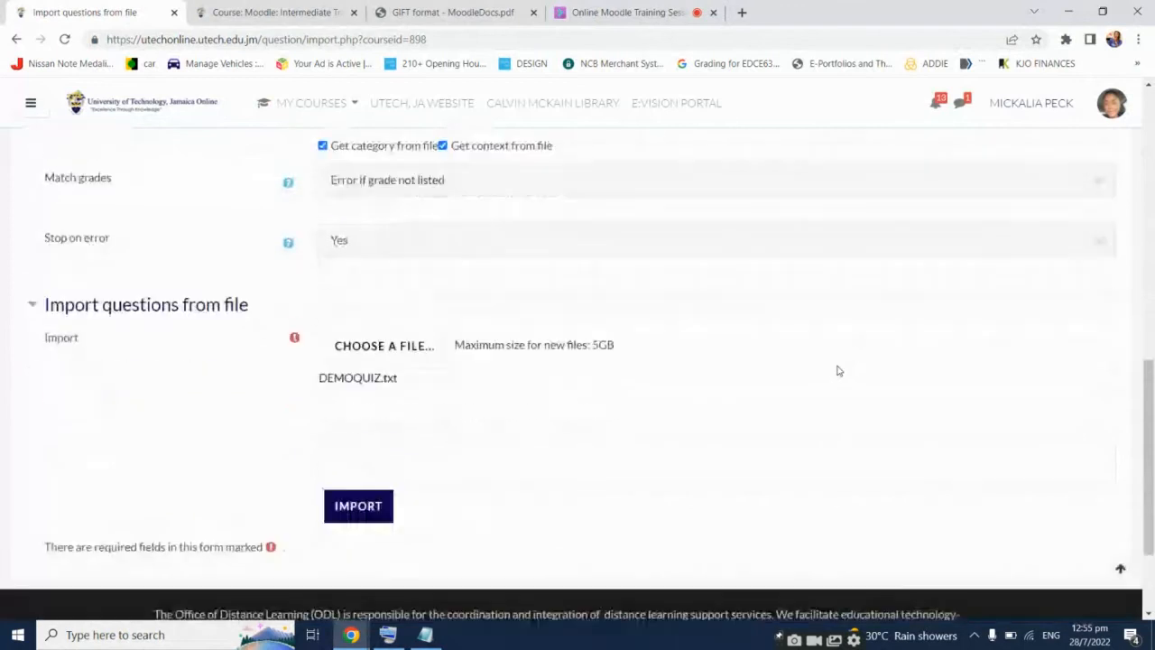
pyautogui.scroll(-1, 836, 370)
pyautogui.click(355, 432)
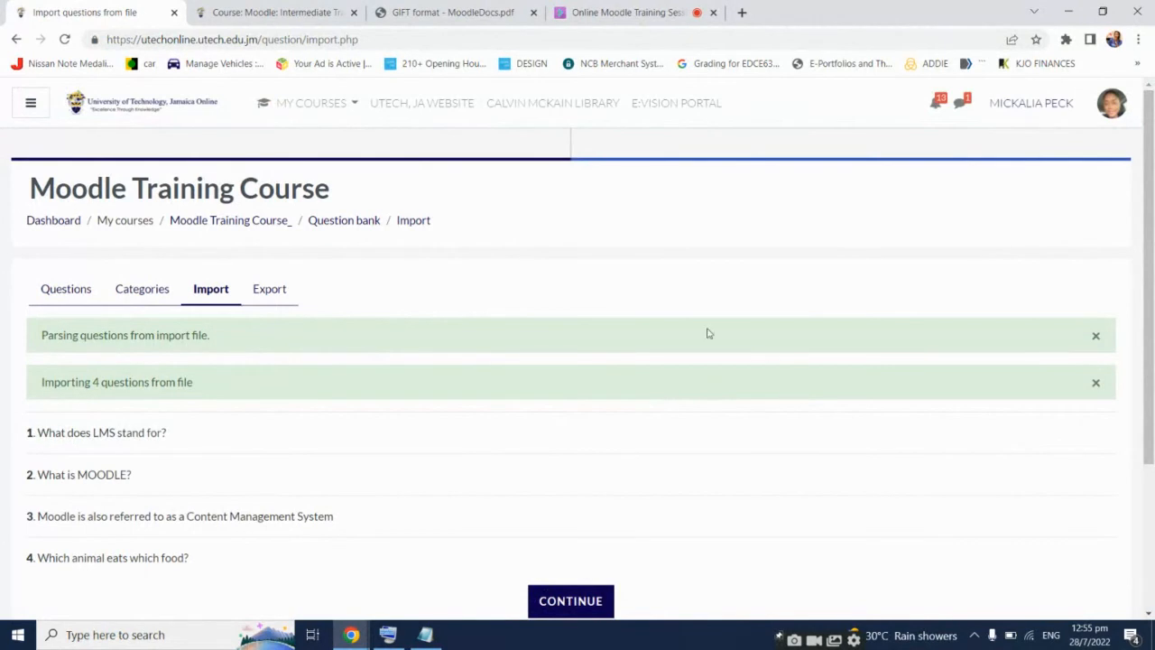
pyautogui.scroll(-1, 567, 334)
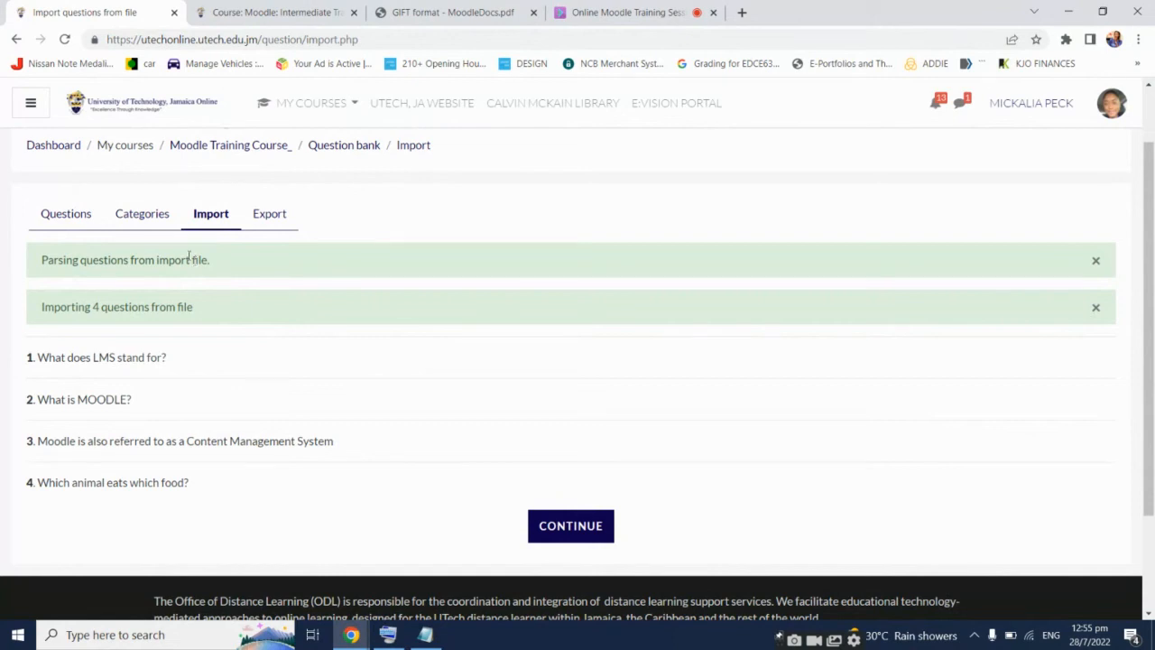
pyautogui.click(540, 527)
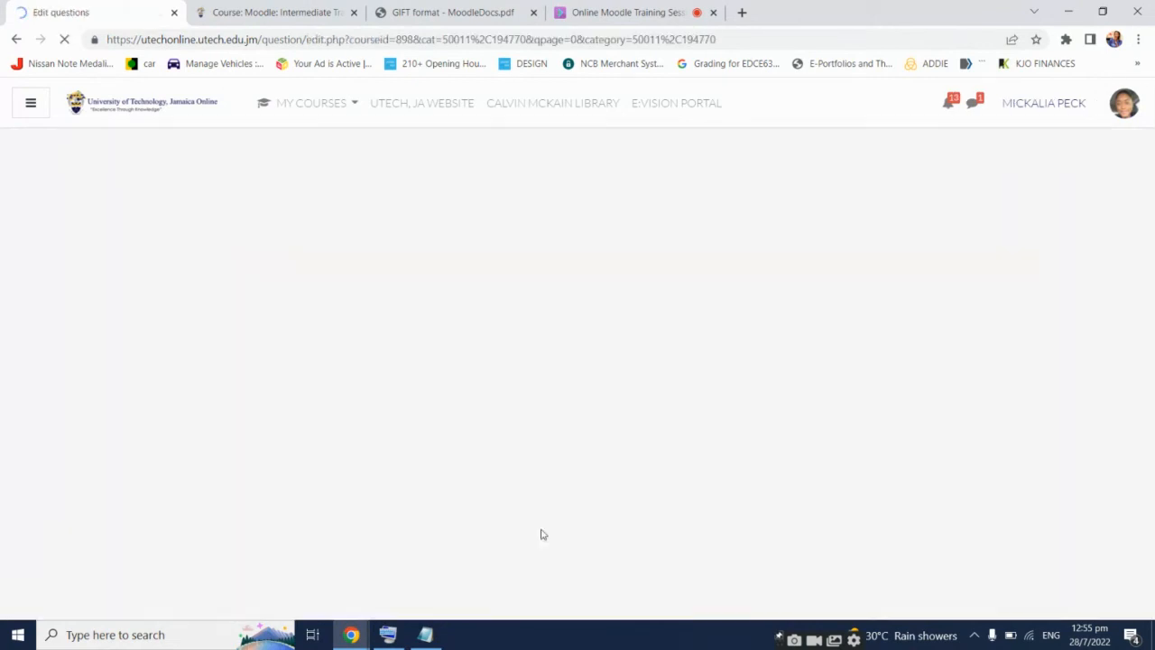
pyautogui.scroll(-4, 646, 420)
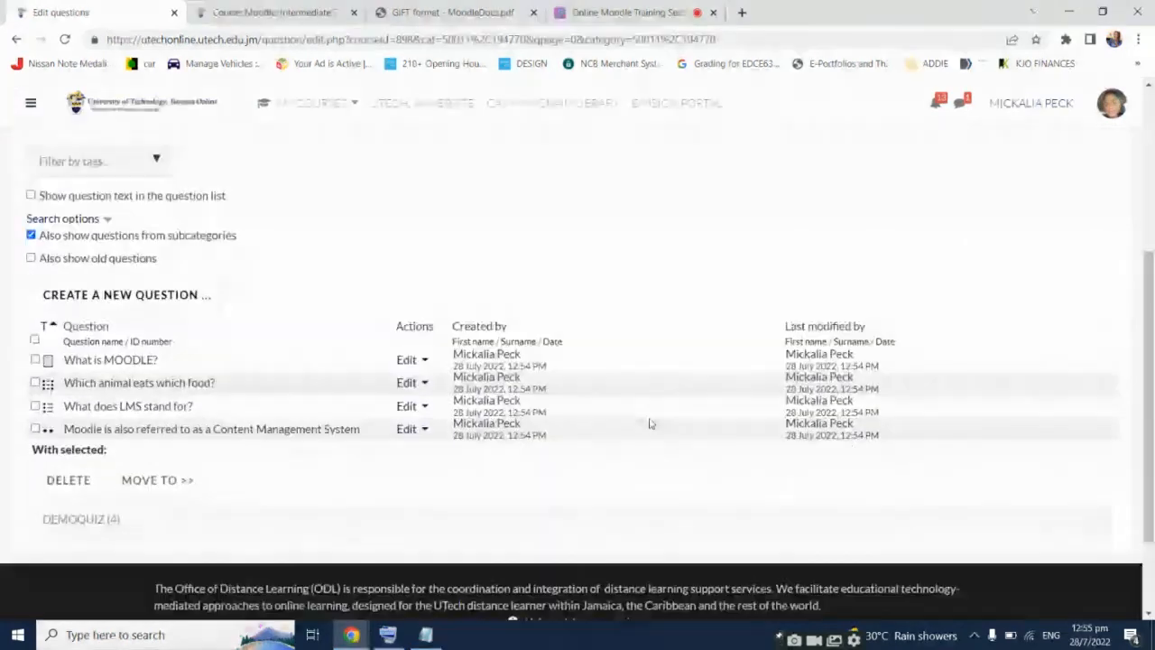
pyautogui.scroll(2, 104, 357)
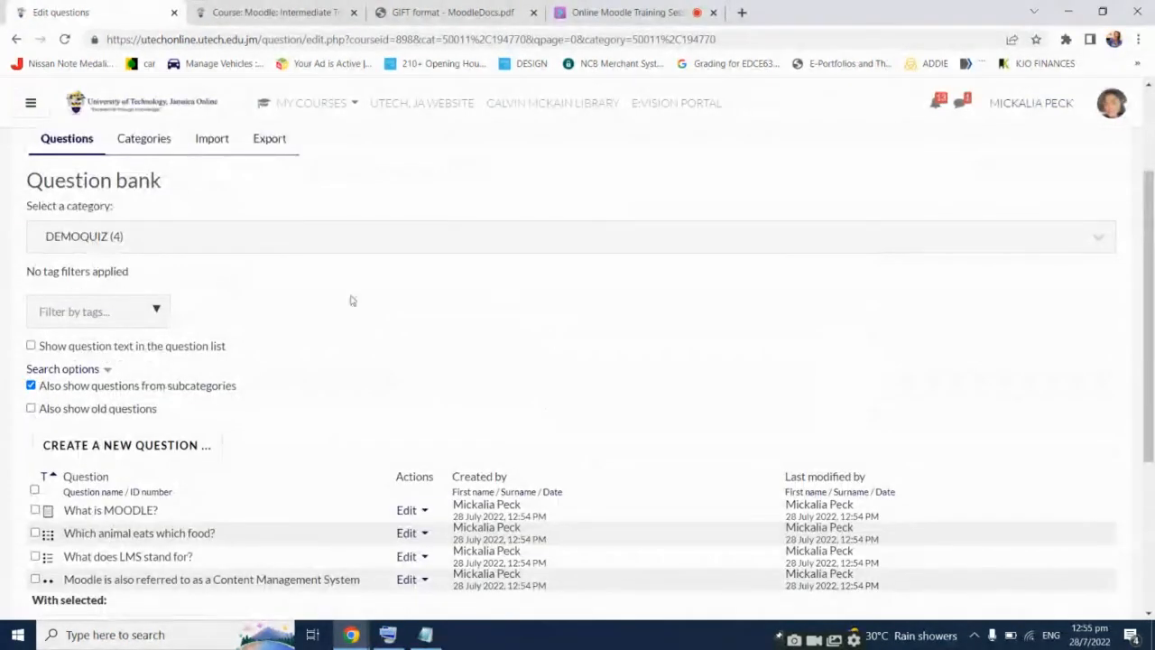
pyautogui.scroll(-1, 542, 292)
pyautogui.scroll(-2, 542, 291)
pyautogui.scroll(1, 541, 307)
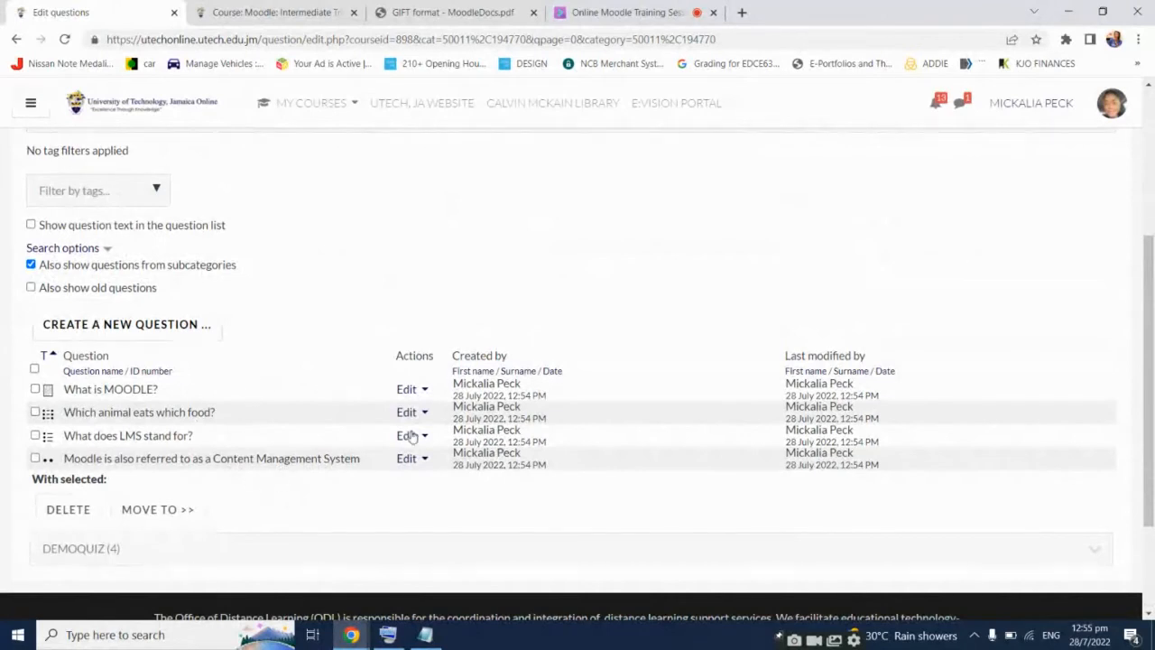
pyautogui.scroll(2, 484, 435)
pyautogui.scroll(1, 484, 436)
pyautogui.scroll(-2, 484, 435)
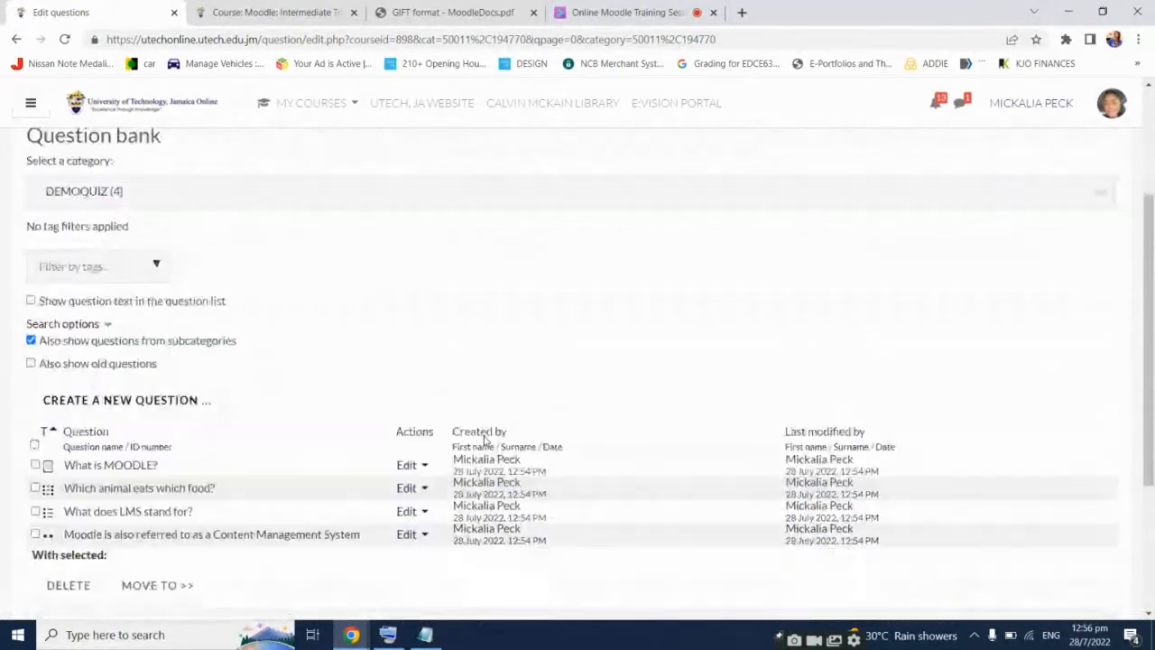
pyautogui.click(482, 193)
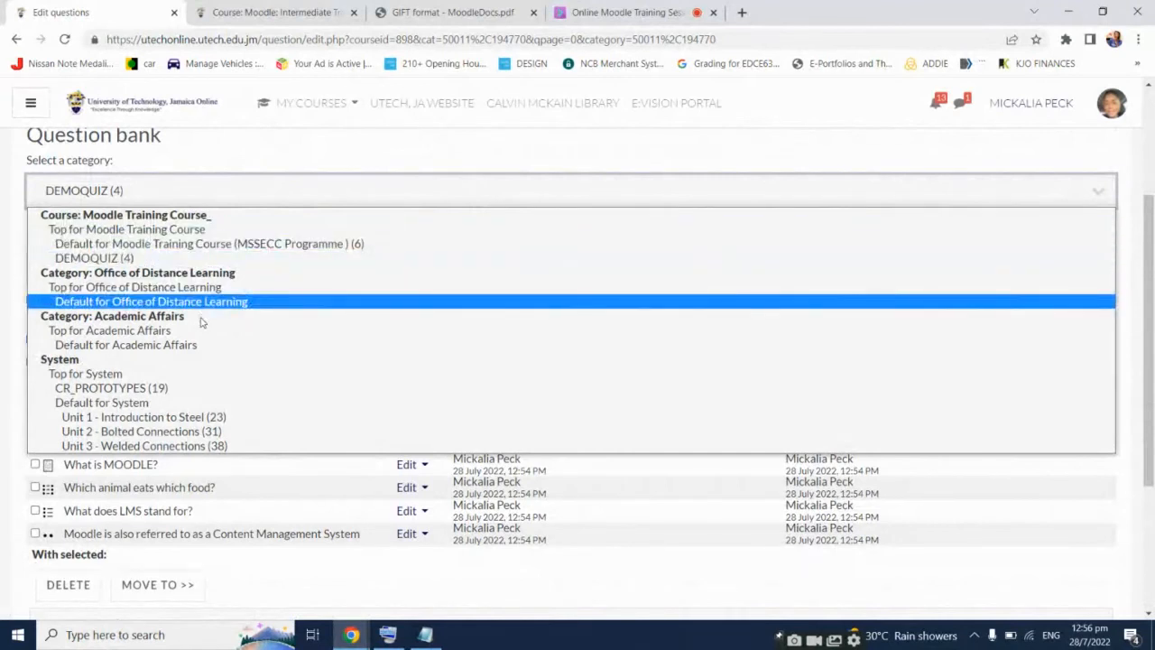
pyautogui.click(105, 261)
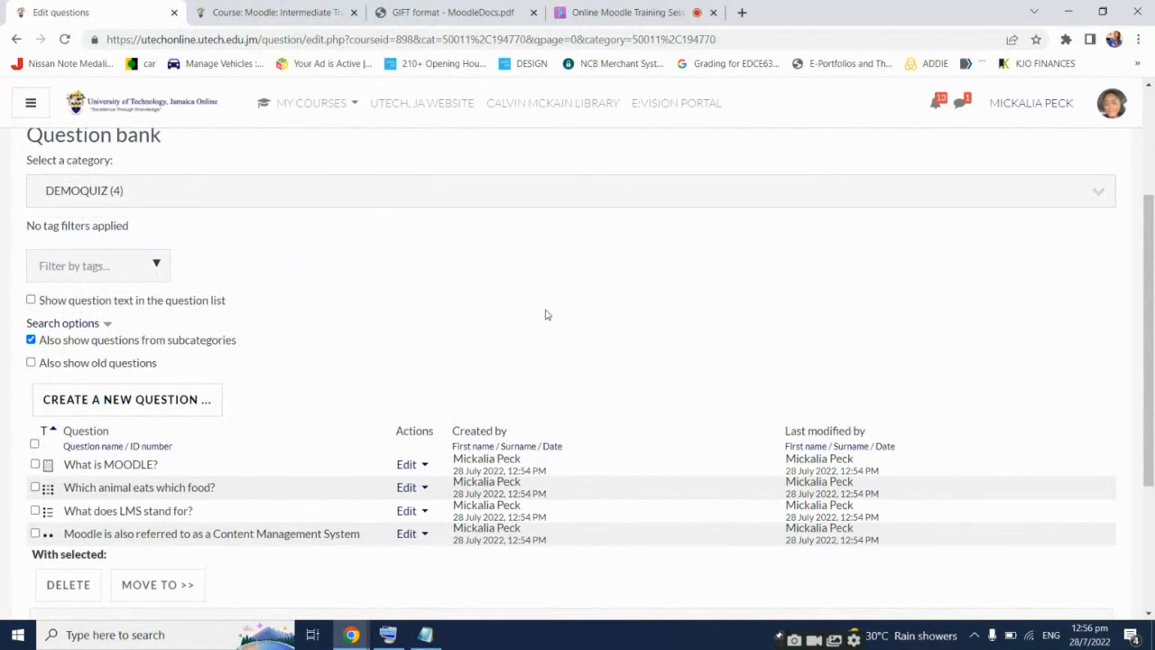
pyautogui.scroll(-1, 543, 306)
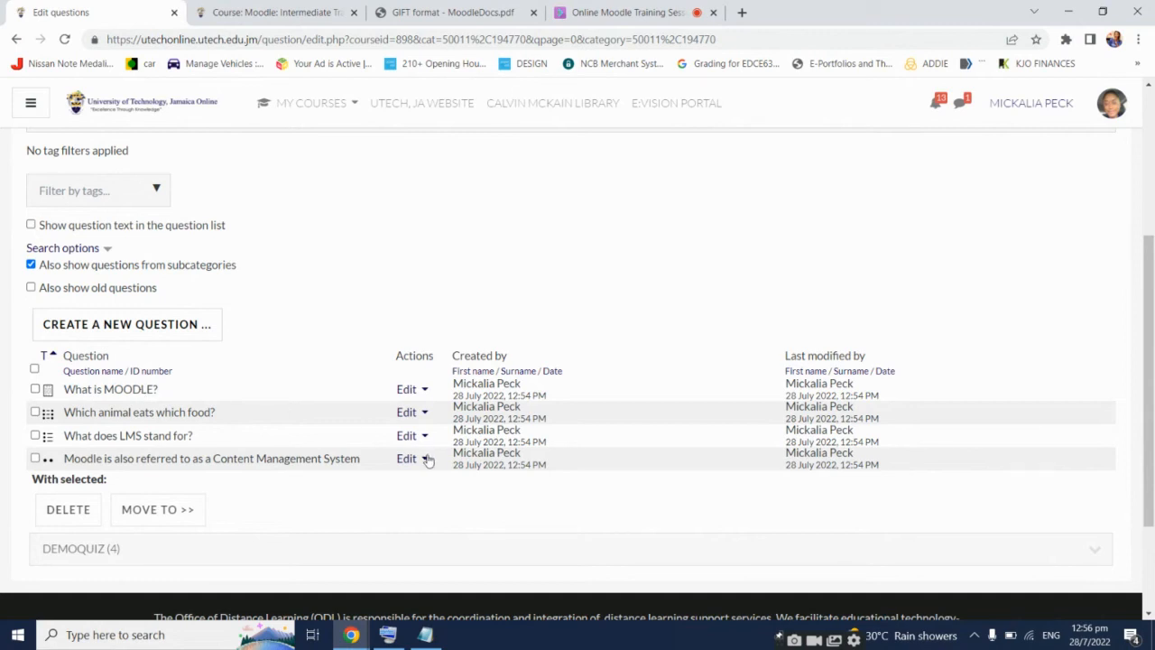
pyautogui.click(422, 400)
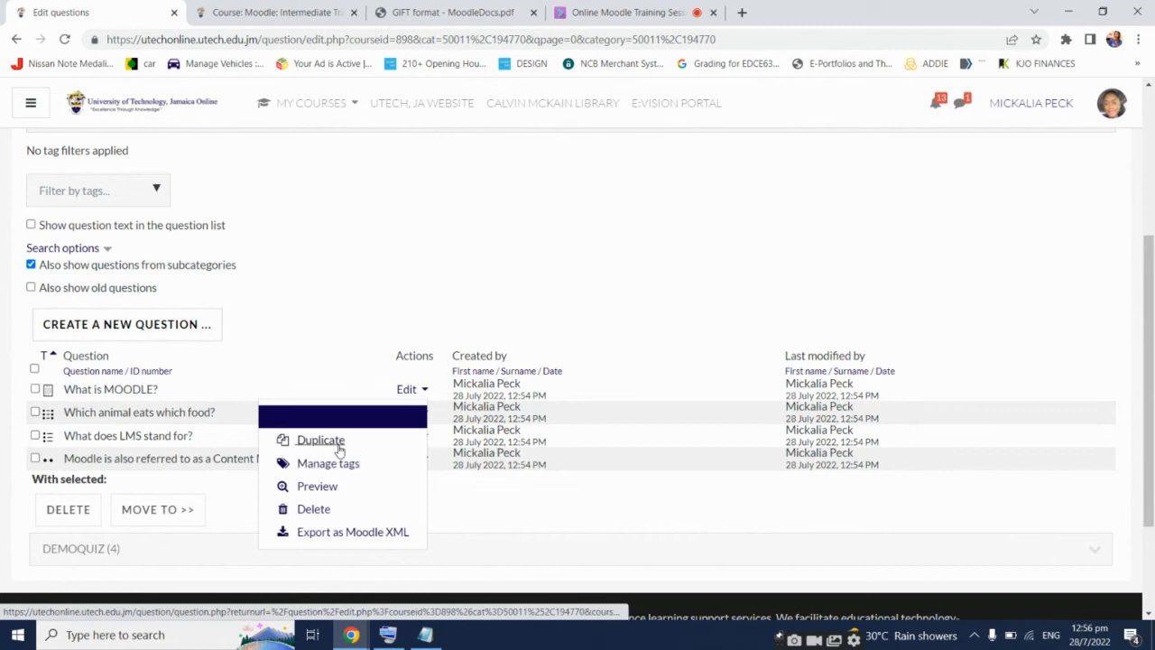
# Edit What is MOODLE? and upload image 4 from the Images folder into its text
pyautogui.click(332, 416)
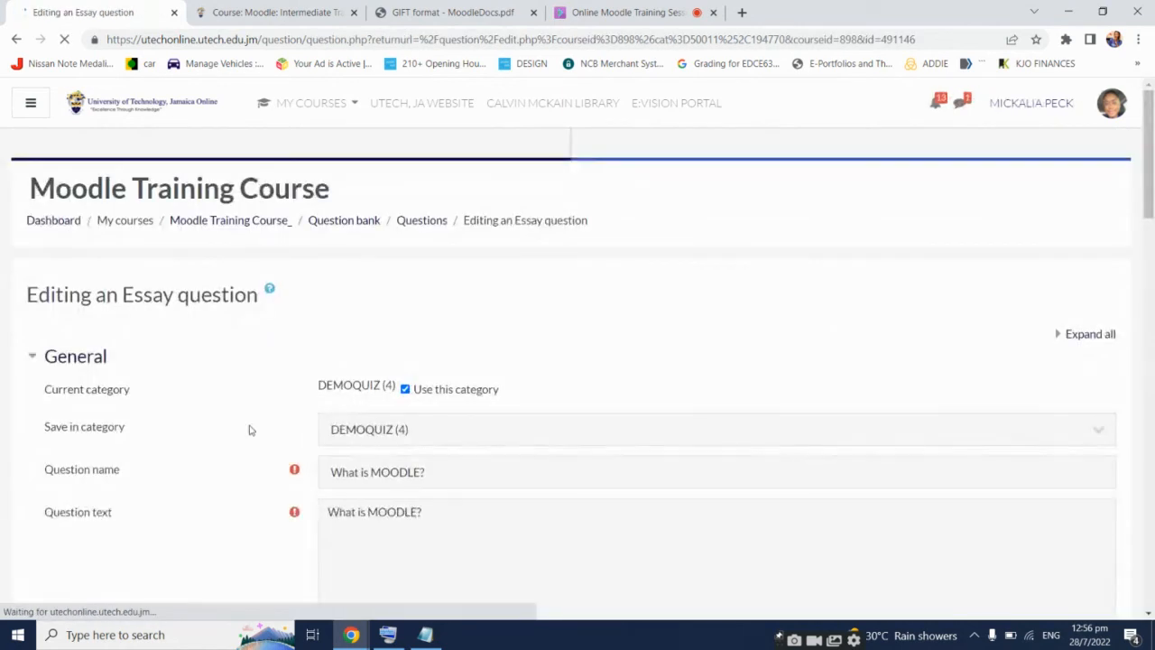
pyautogui.scroll(-3, 248, 429)
pyautogui.click(444, 333)
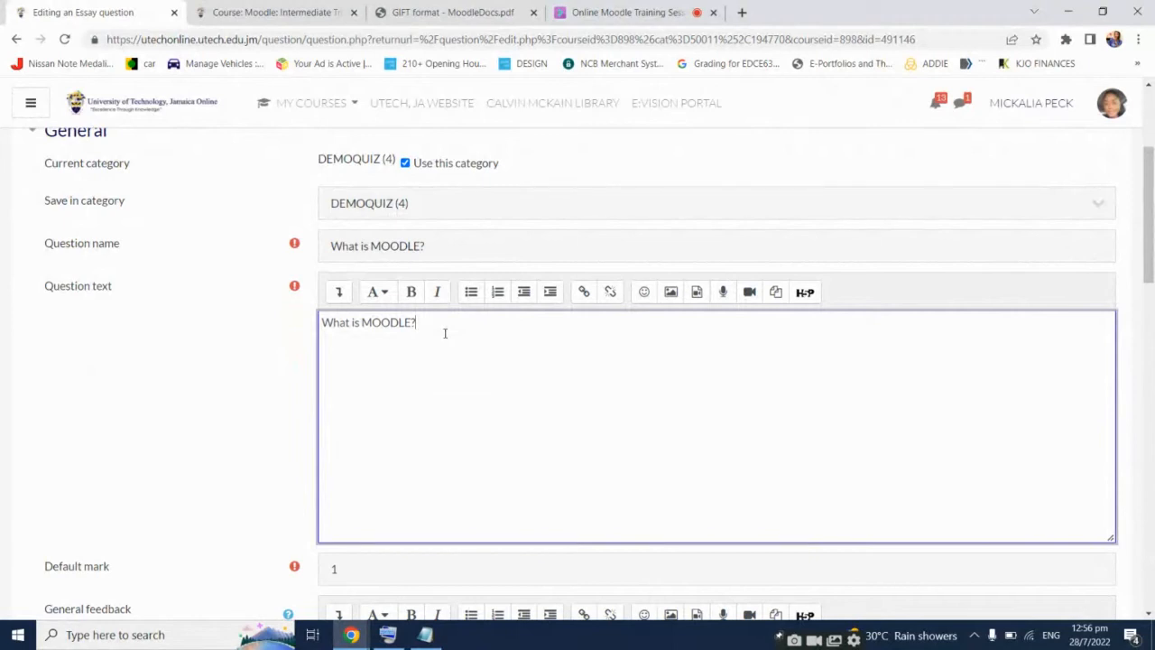
pyautogui.click(674, 295)
pyautogui.click(662, 265)
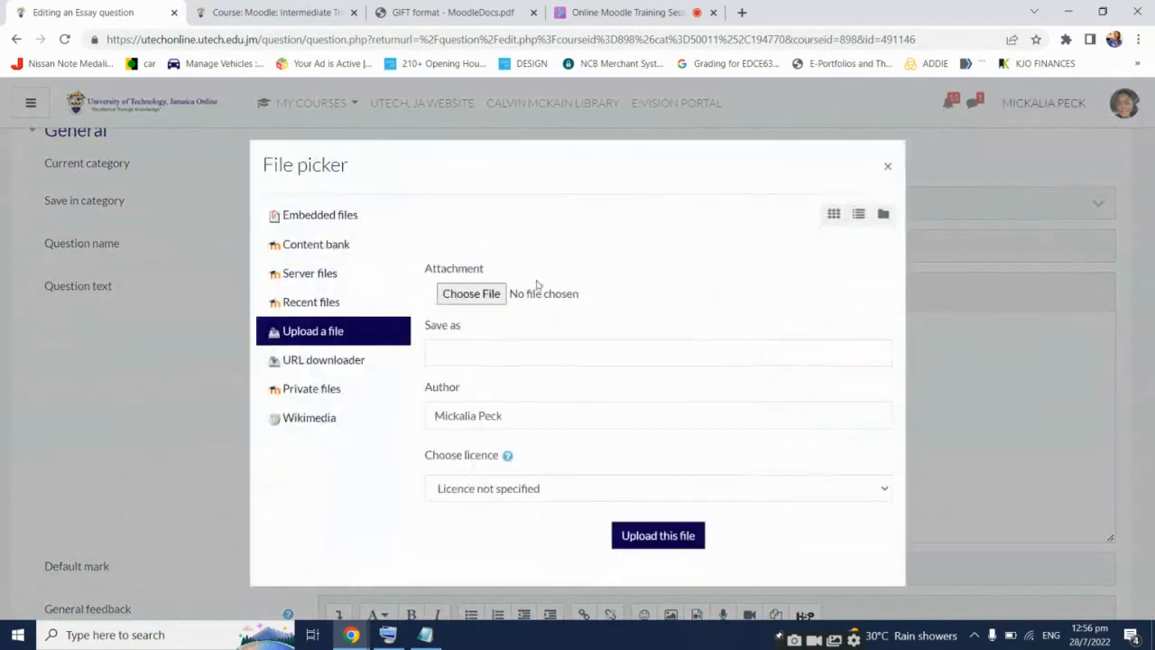
pyautogui.click(470, 293)
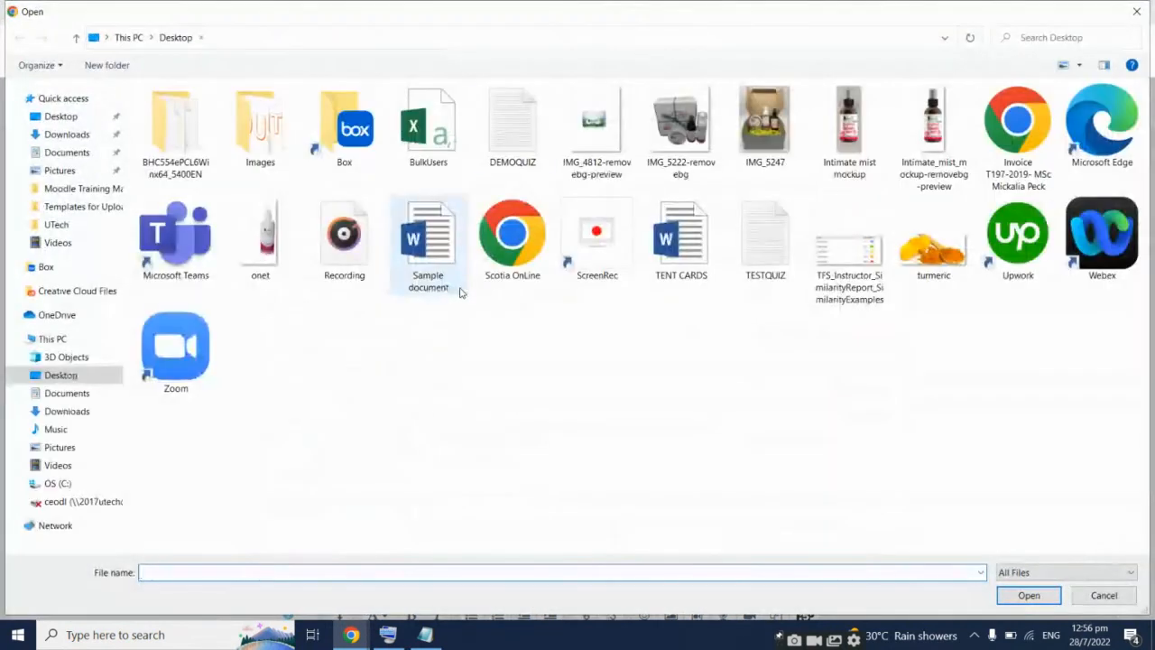
pyautogui.doubleClick(251, 129)
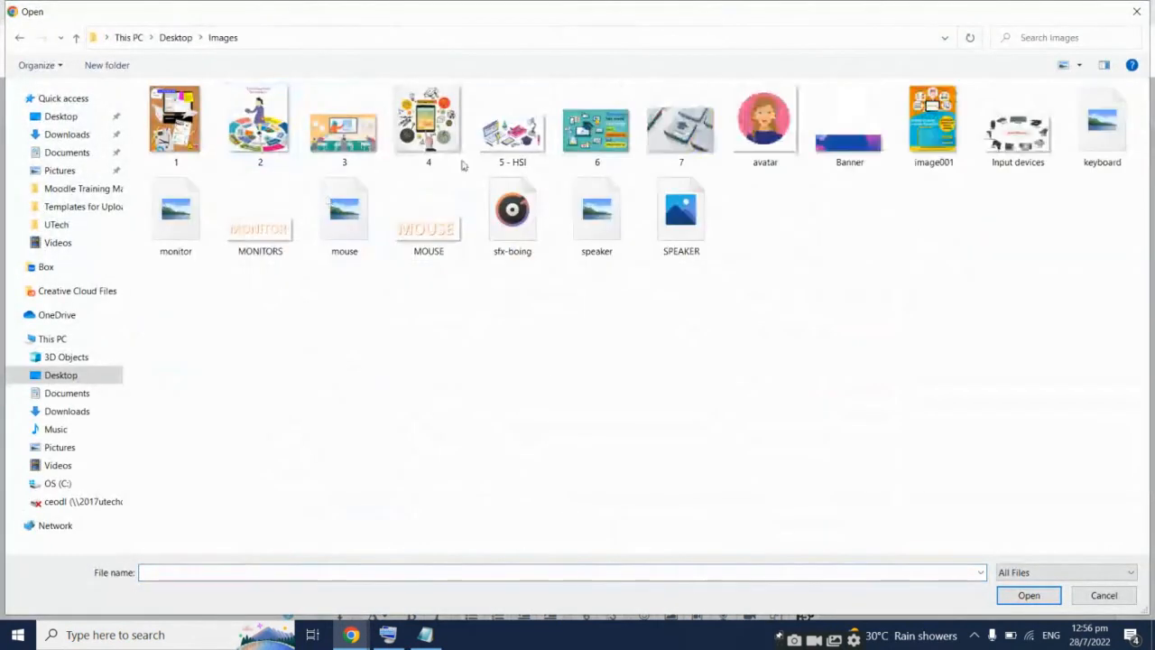
pyautogui.click(430, 129)
pyautogui.doubleClick(429, 129)
pyautogui.click(664, 536)
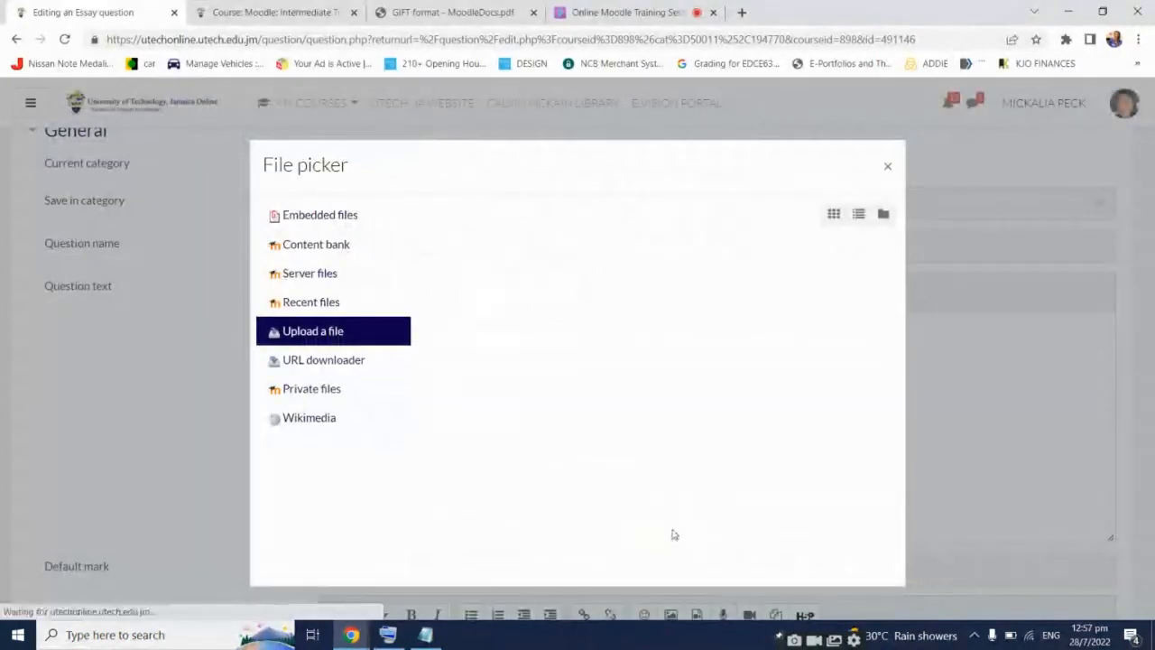
# Set the image width to 80, mark it decorative, insert it, and save the question
pyautogui.doubleClick(430, 362)
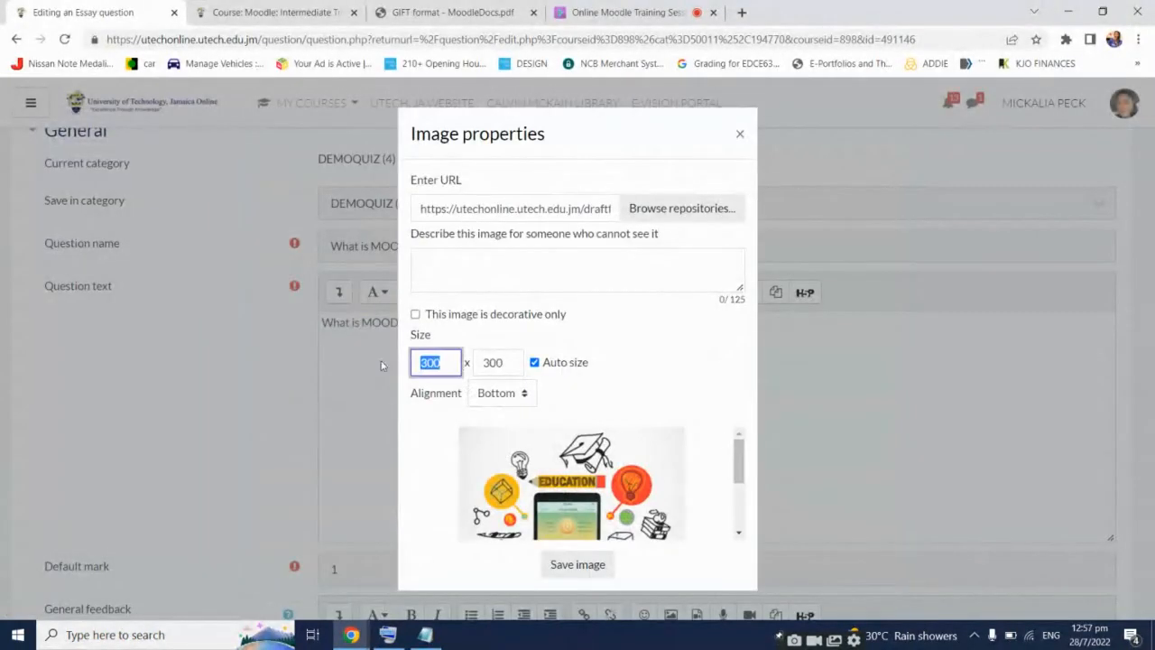
pyautogui.write('80')
pyautogui.click(514, 364)
pyautogui.click(415, 314)
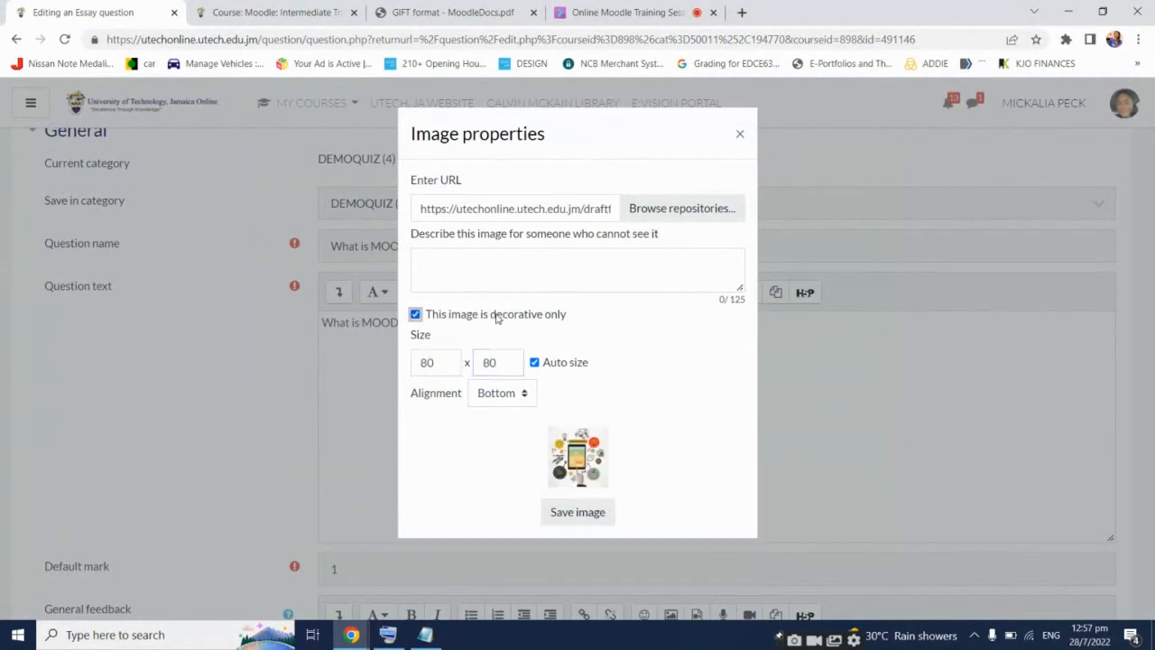
pyautogui.click(585, 511)
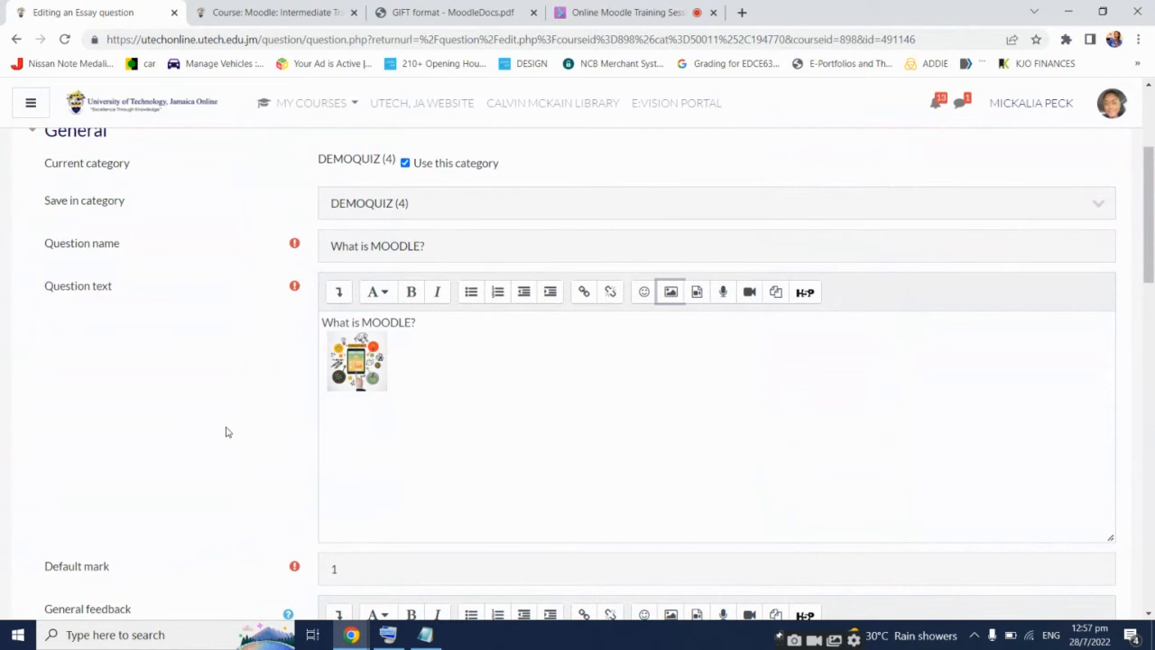
pyautogui.scroll(-2, 226, 431)
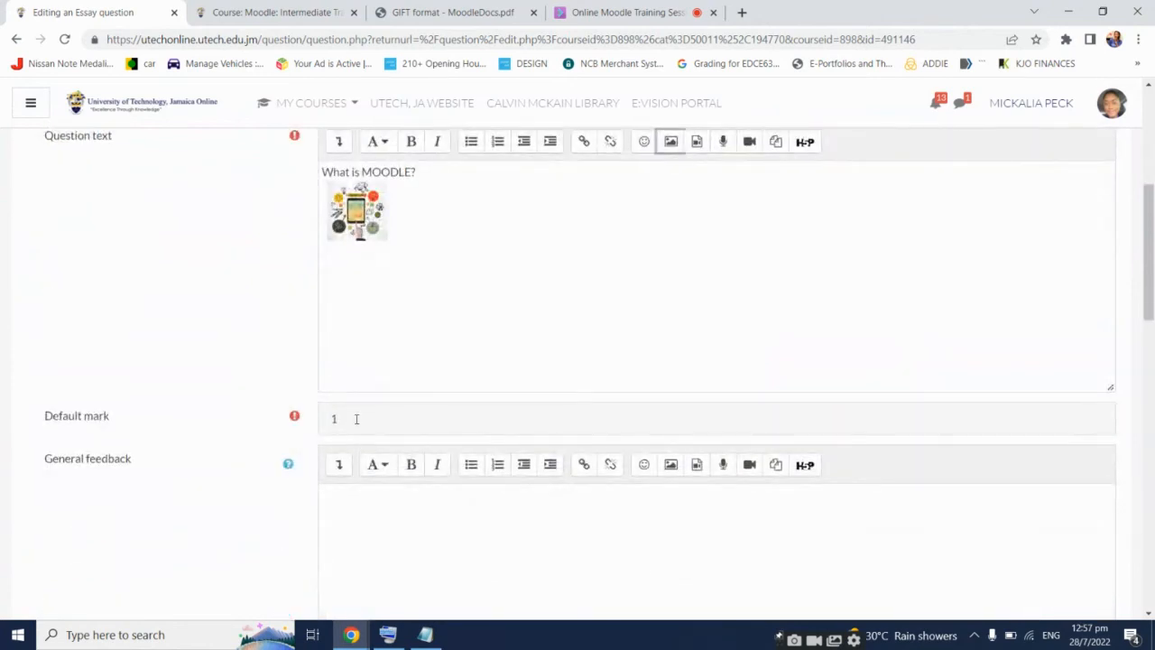
pyautogui.scroll(-3, 268, 431)
pyautogui.scroll(-1, 298, 406)
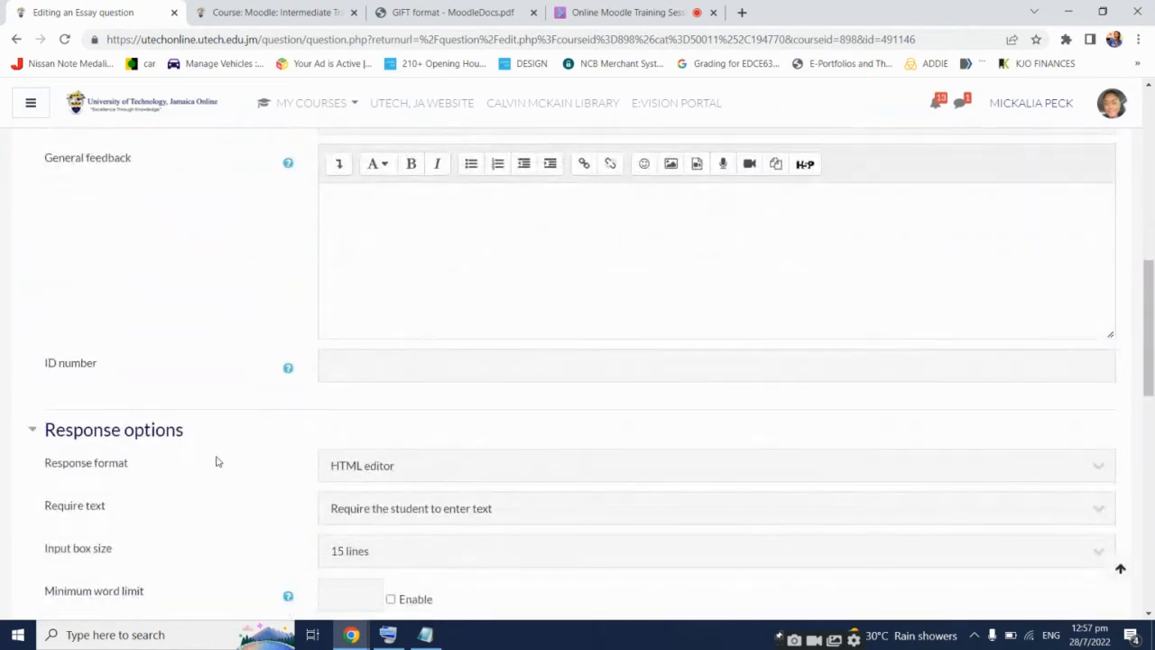
pyautogui.scroll(-2, 211, 461)
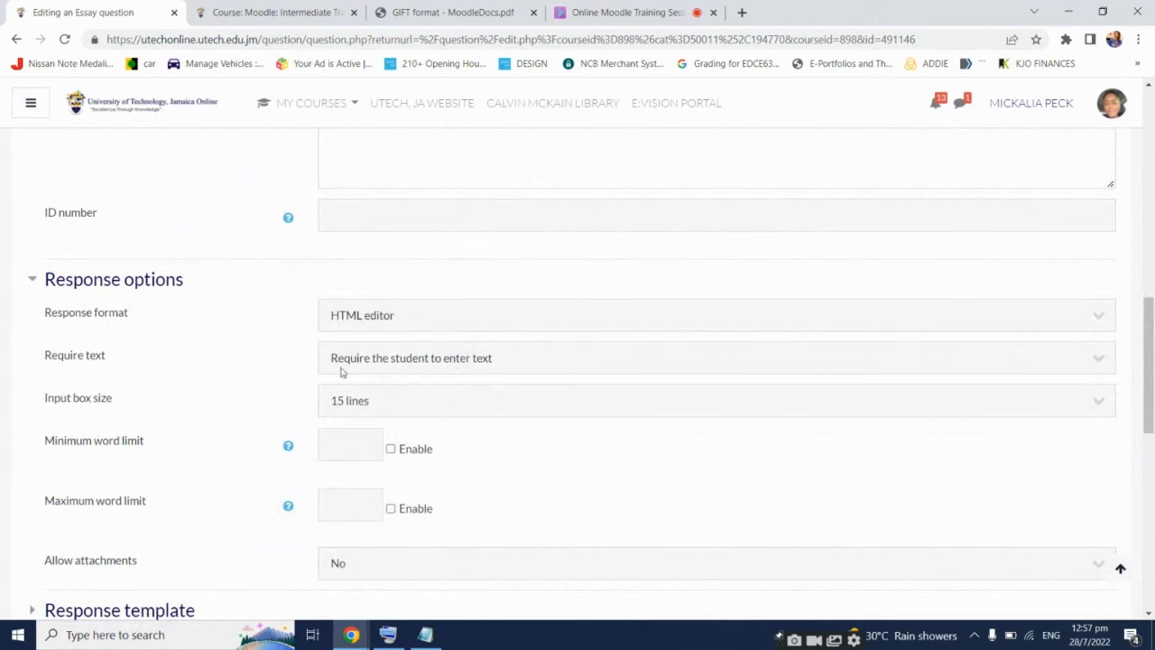
pyautogui.scroll(-6, 261, 469)
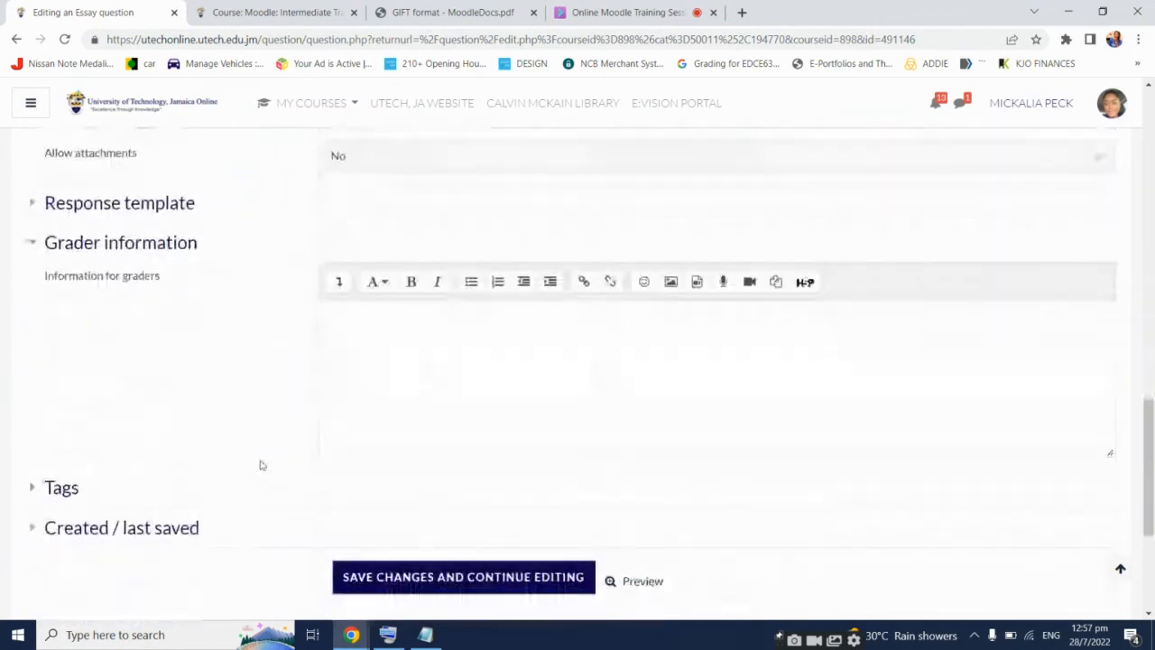
pyautogui.click(400, 446)
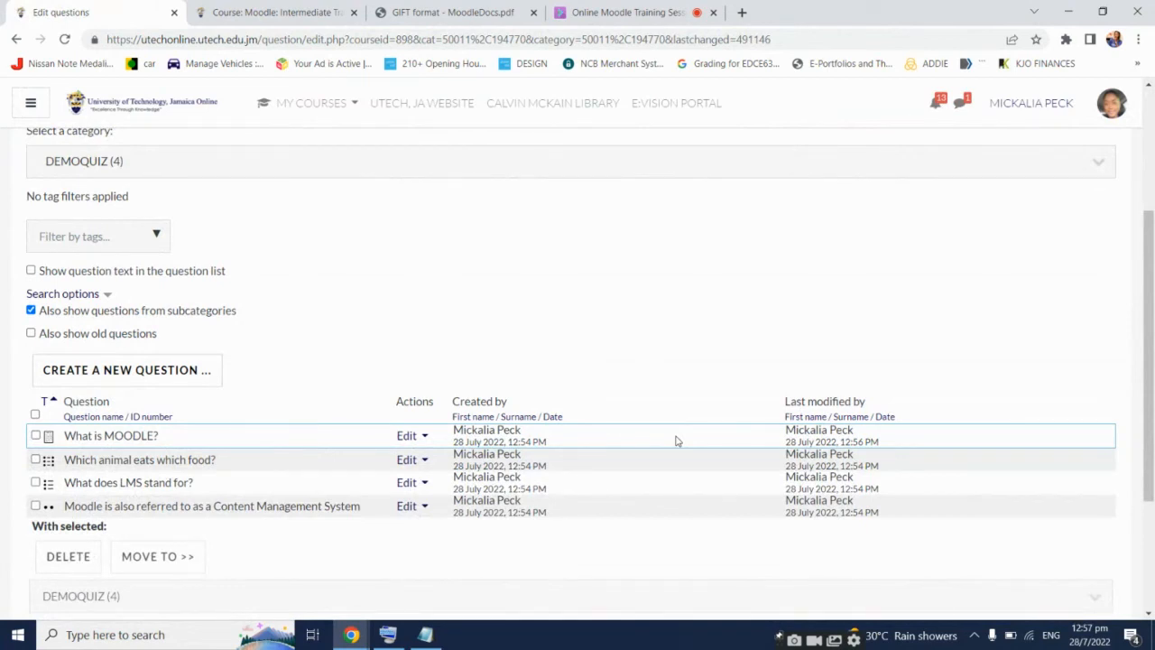
# Preview Which animal eats which food? in a new tab, checking the cat and dog choices
pyautogui.click(419, 460)
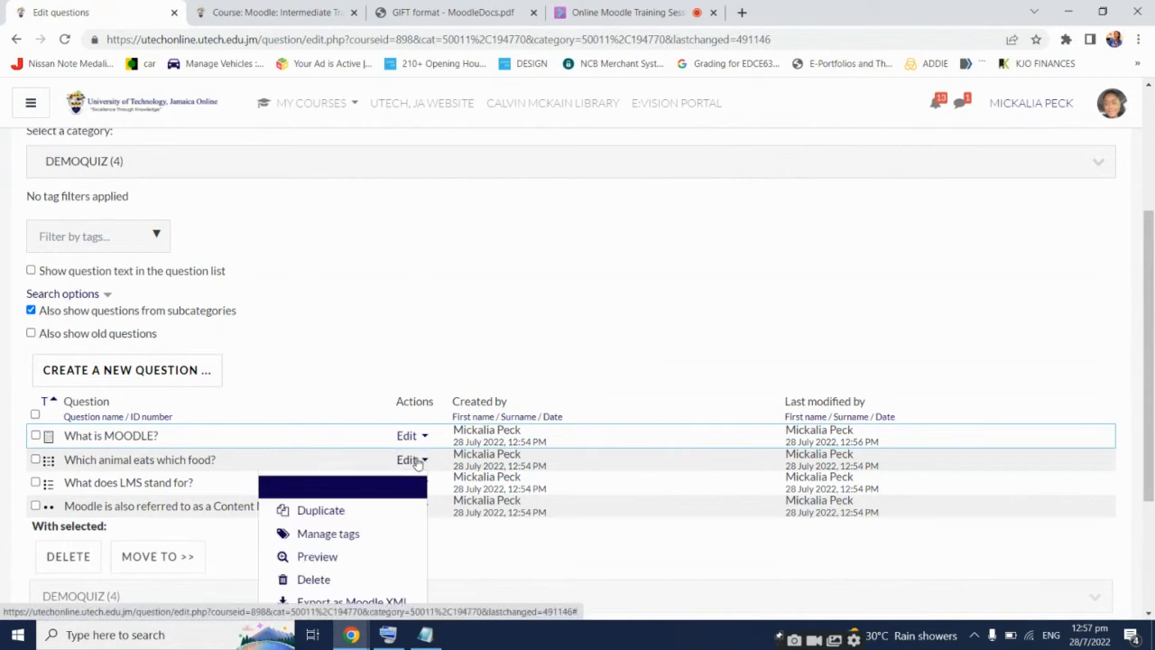
pyautogui.click(317, 557)
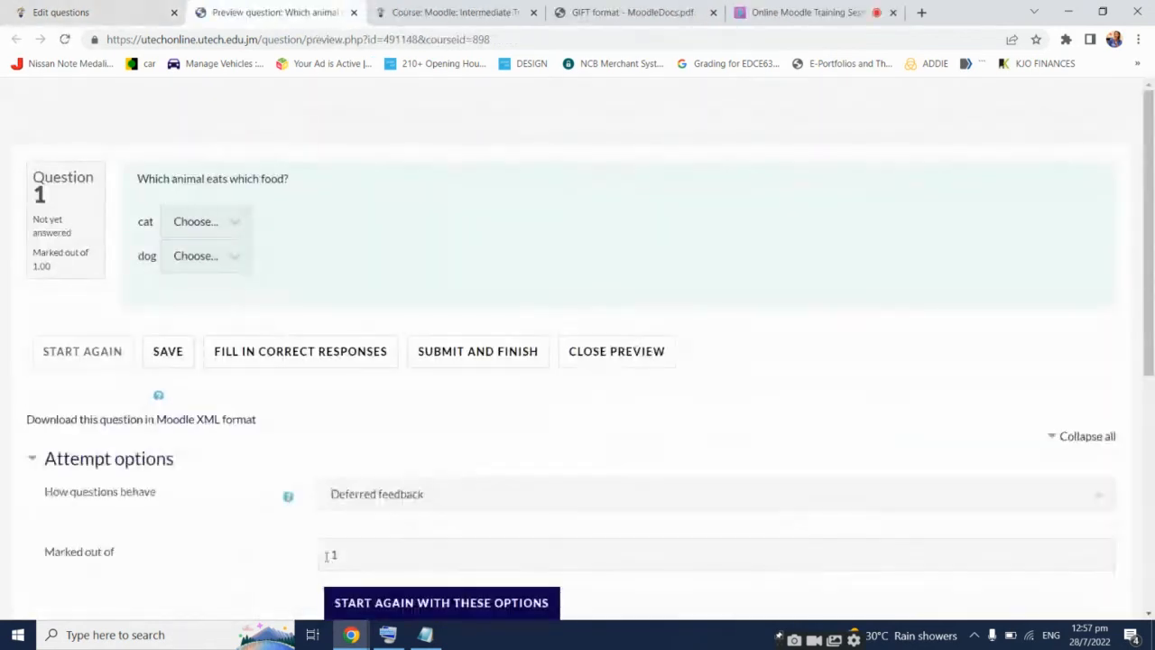
pyautogui.click(224, 222)
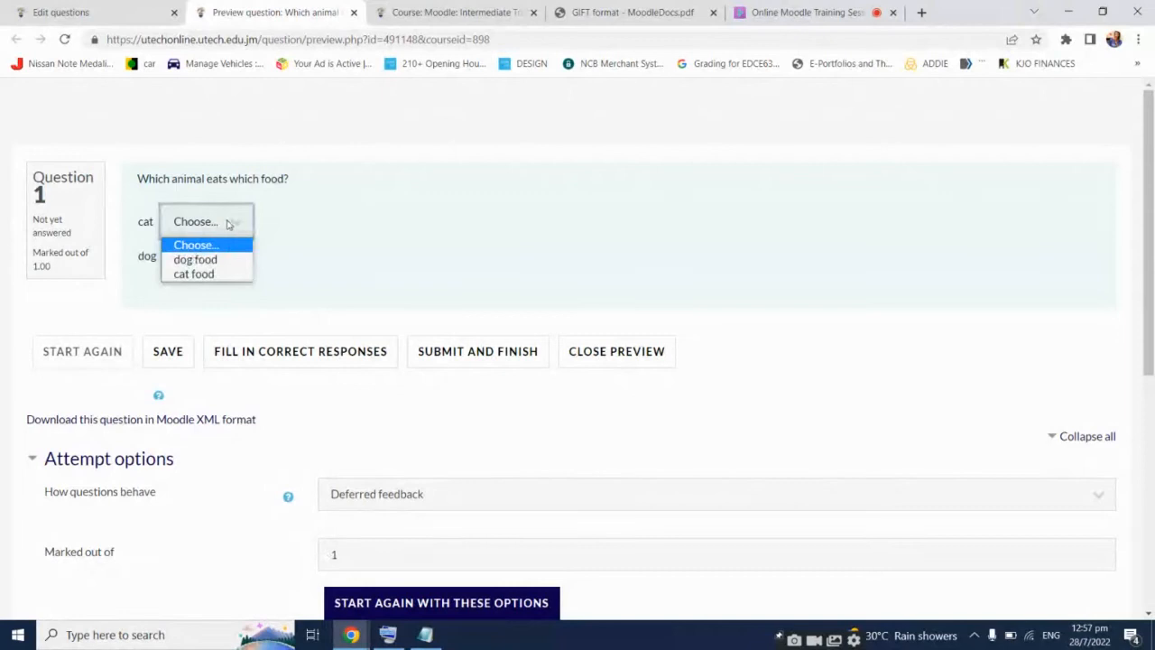
pyautogui.click(281, 239)
pyautogui.click(233, 257)
pyautogui.click(549, 259)
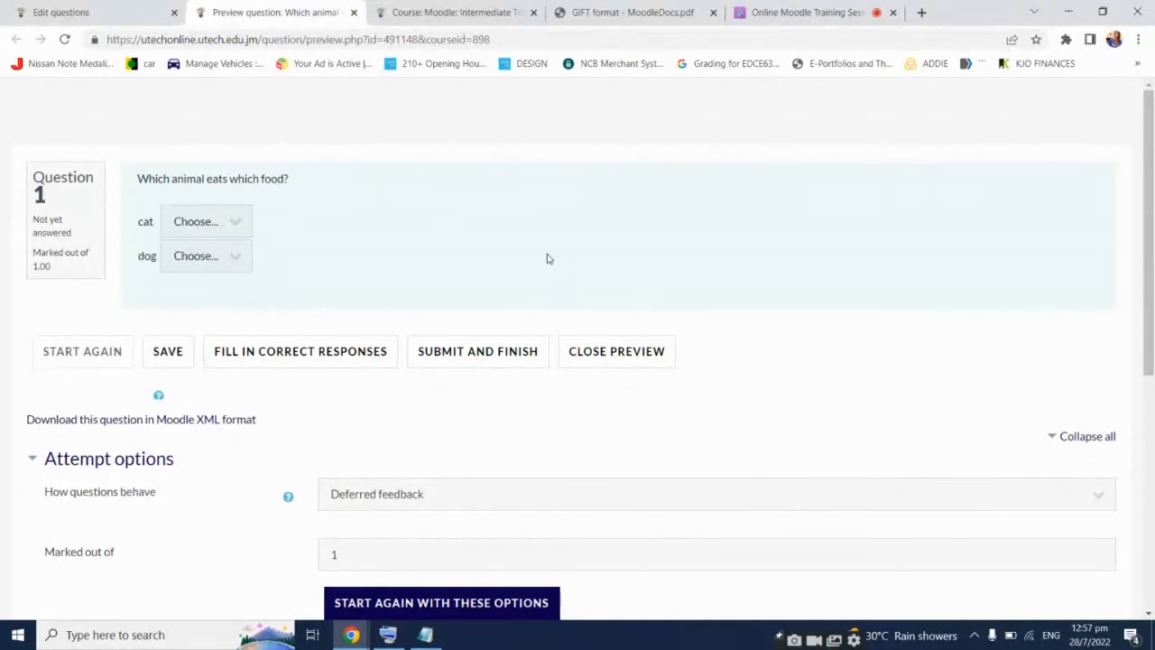
pyautogui.click(847, 9)
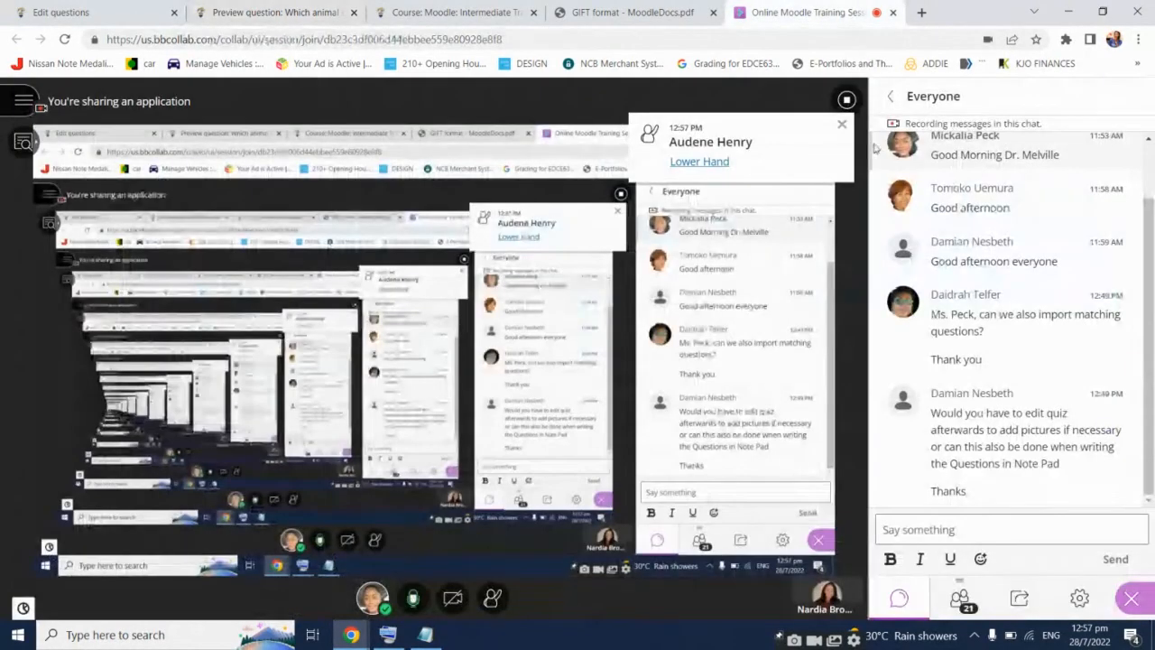
# Show the Collaborate attendee list, then go back to the Moodle question bank
pyautogui.click(961, 602)
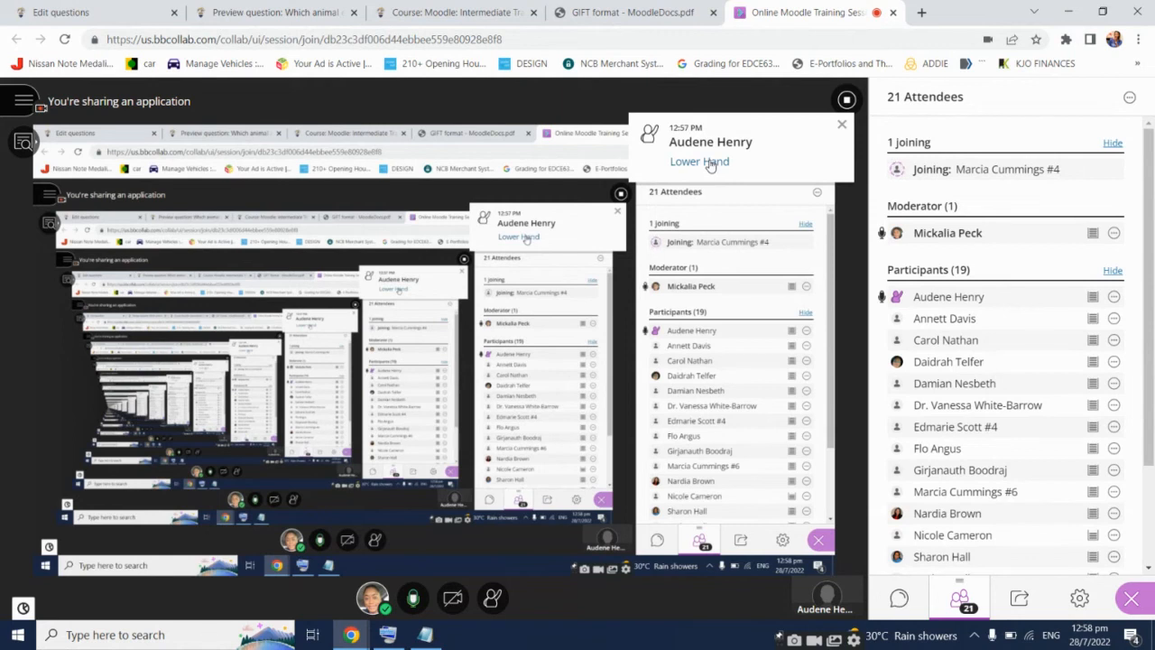
pyautogui.click(90, 12)
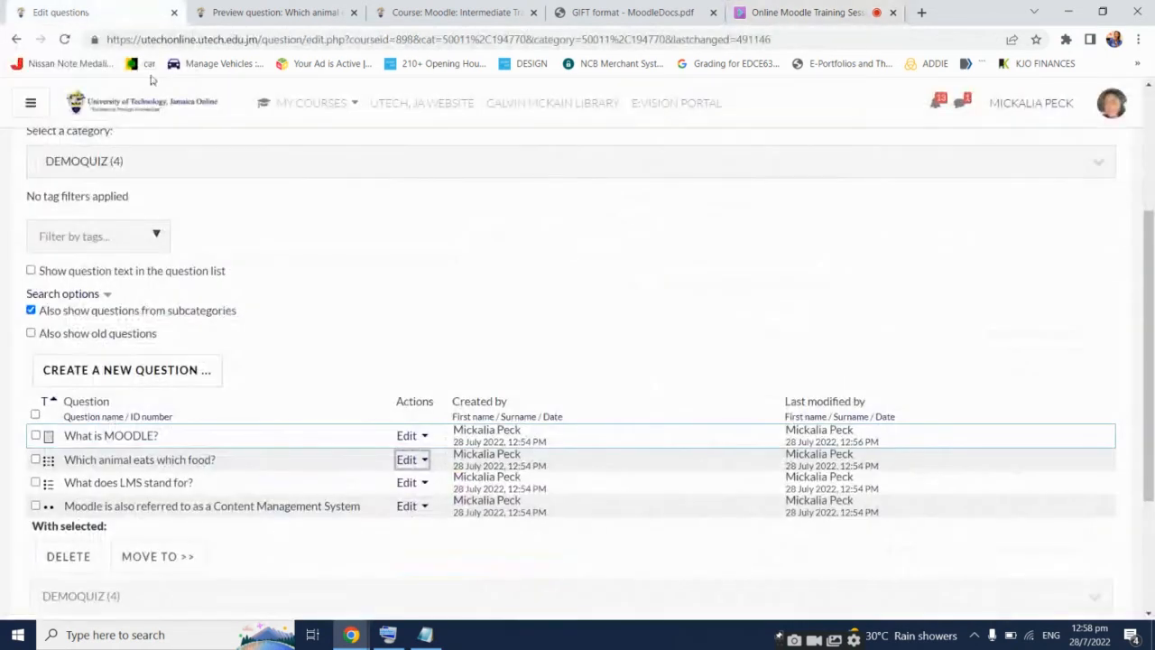
pyautogui.click(408, 460)
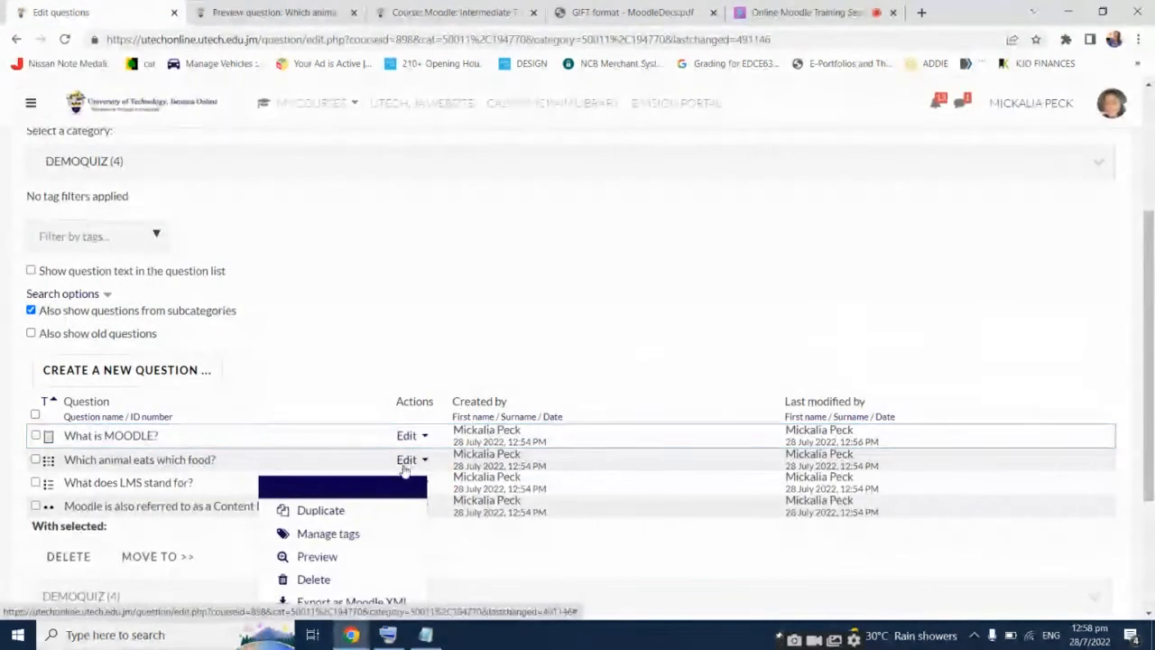
pyautogui.click(327, 488)
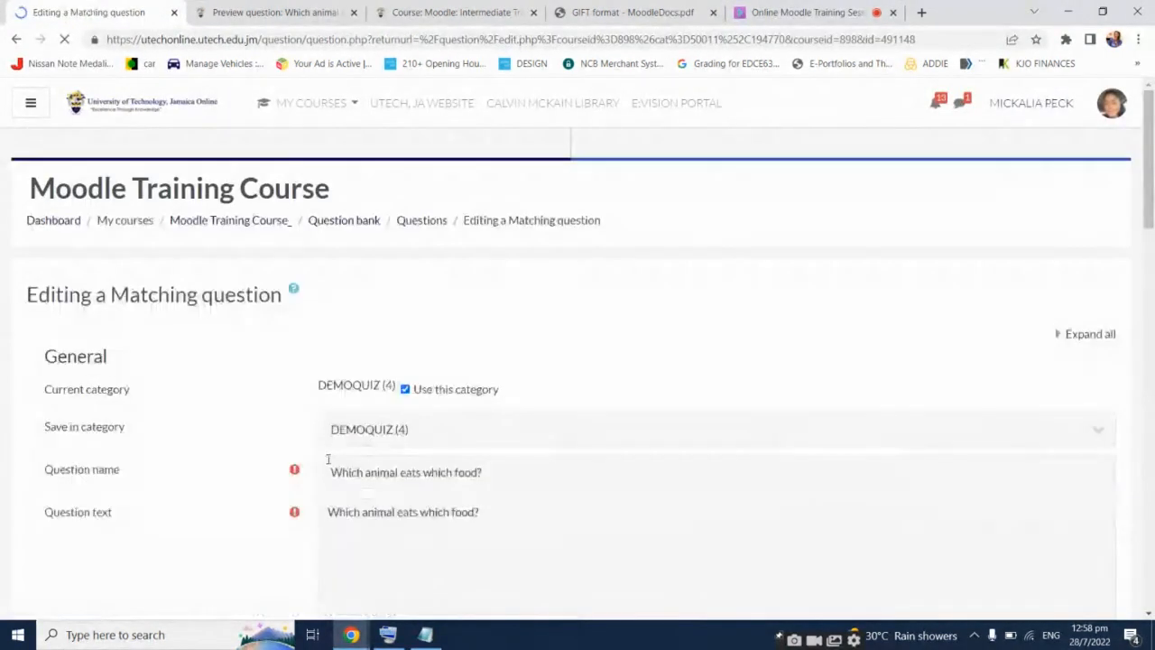
pyautogui.scroll(-2, 255, 463)
pyautogui.doubleClick(426, 397)
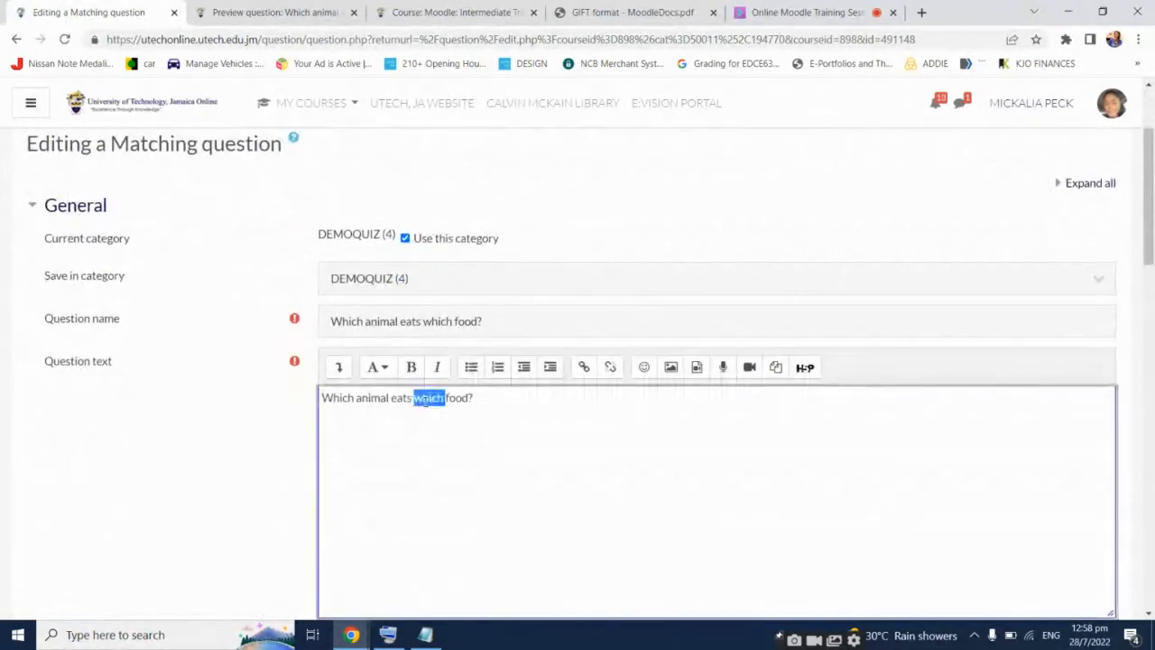
pyautogui.tripleClick(418, 403)
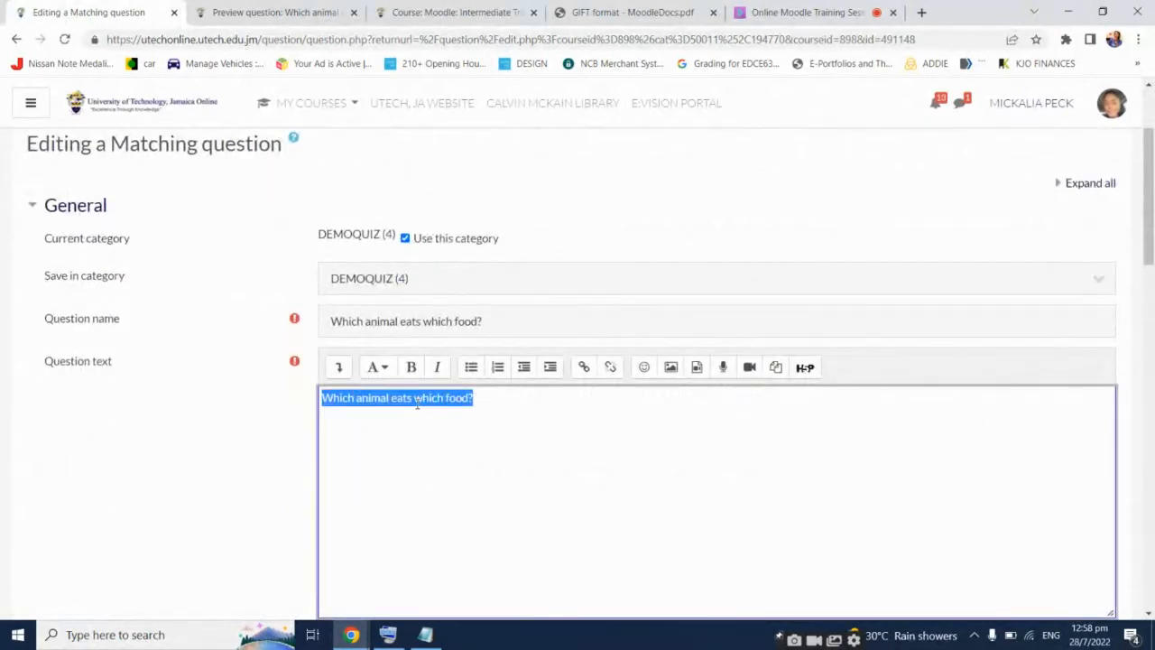
pyautogui.click(480, 402)
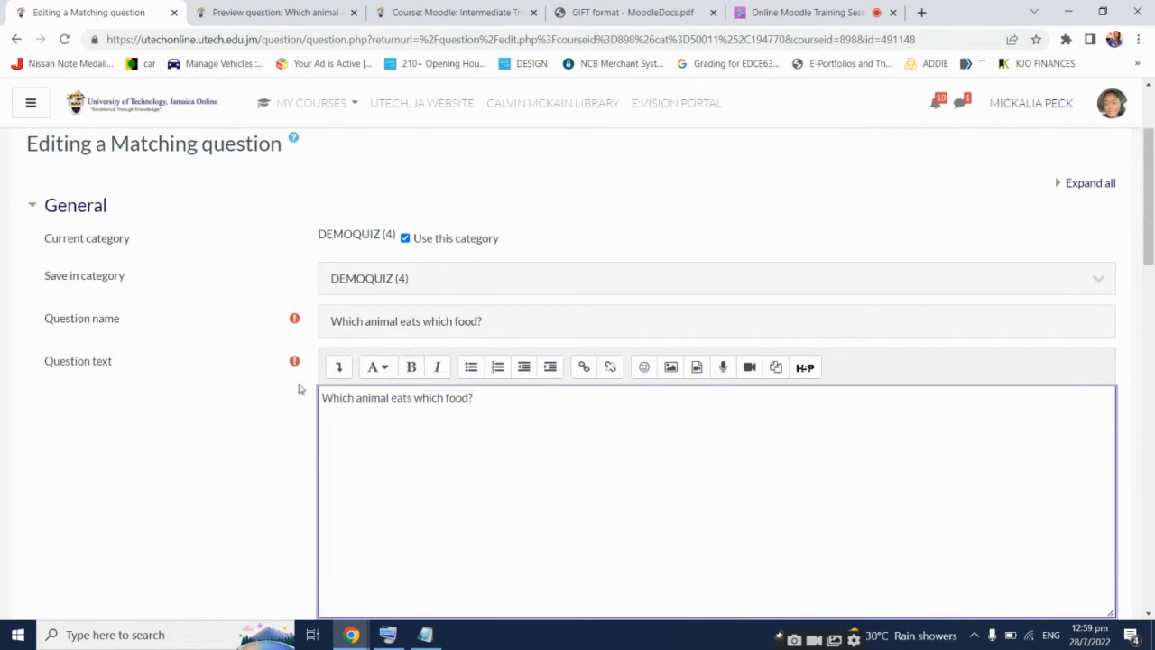
# Expand the Atto toolbar's extra buttons, then switch to the Online Moodle Training Session
pyautogui.click(339, 368)
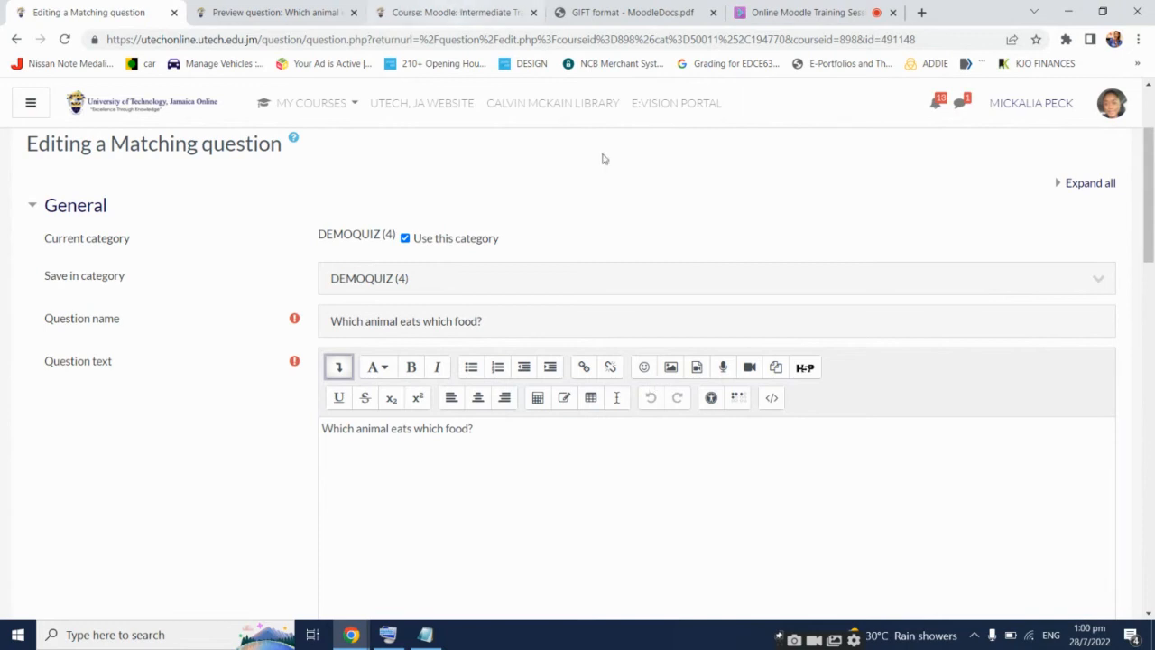
pyautogui.click(768, 9)
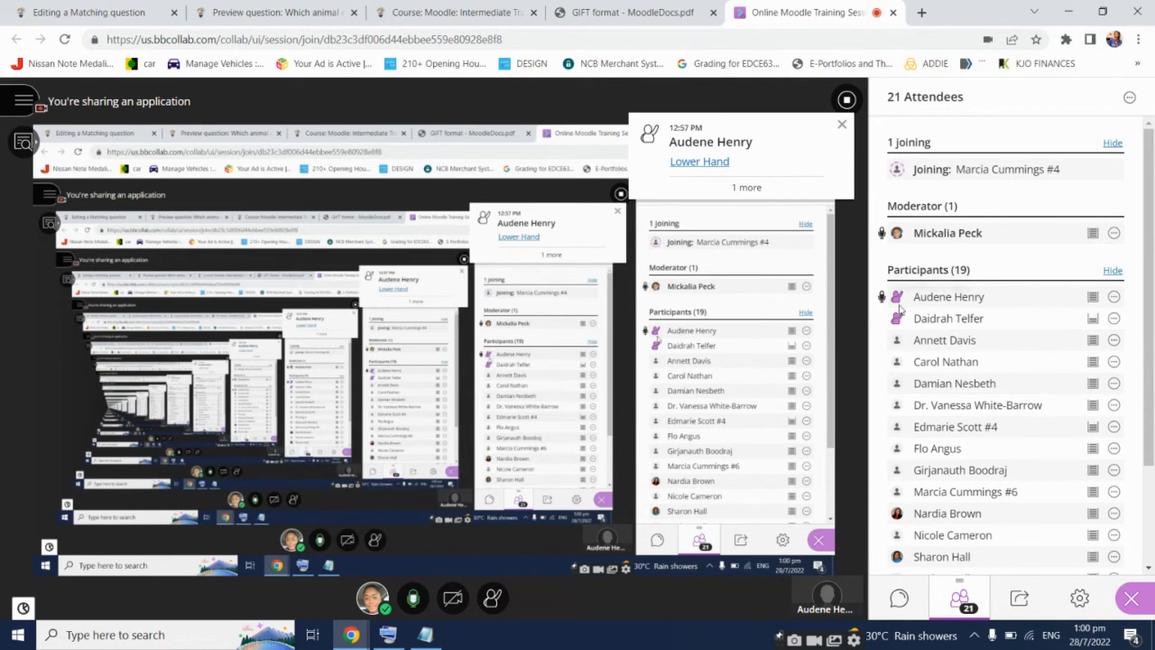
# Lower the participant's raised hand in Collaborate, glance at chat, and return to the matching-question form
pyautogui.click(710, 164)
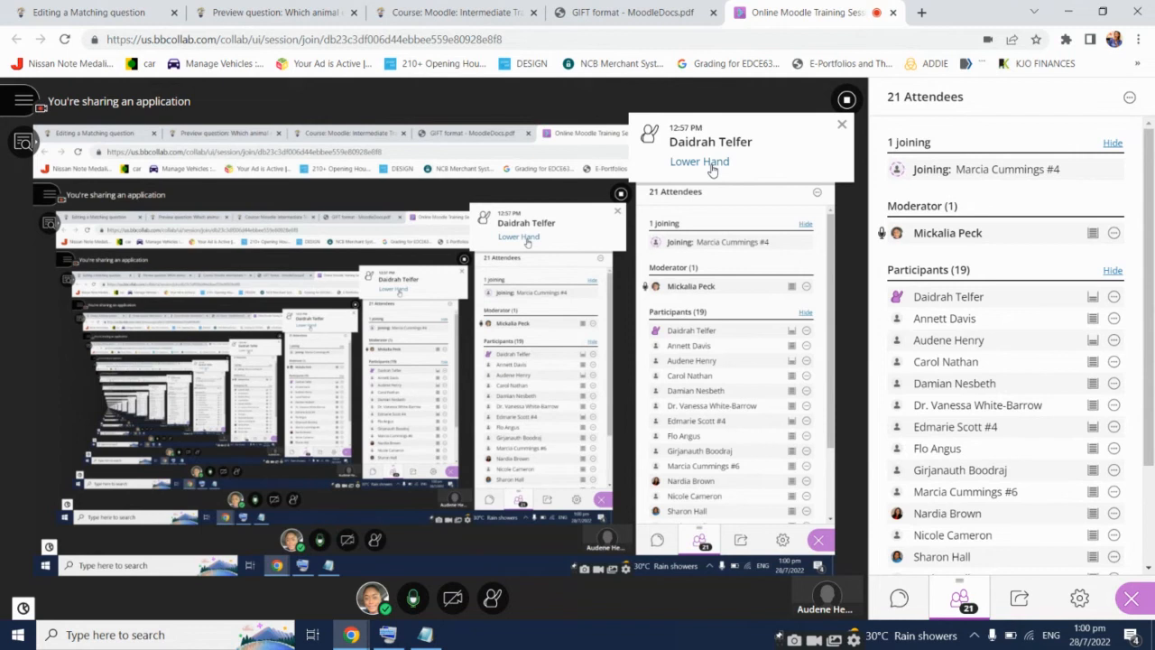
pyautogui.click(907, 610)
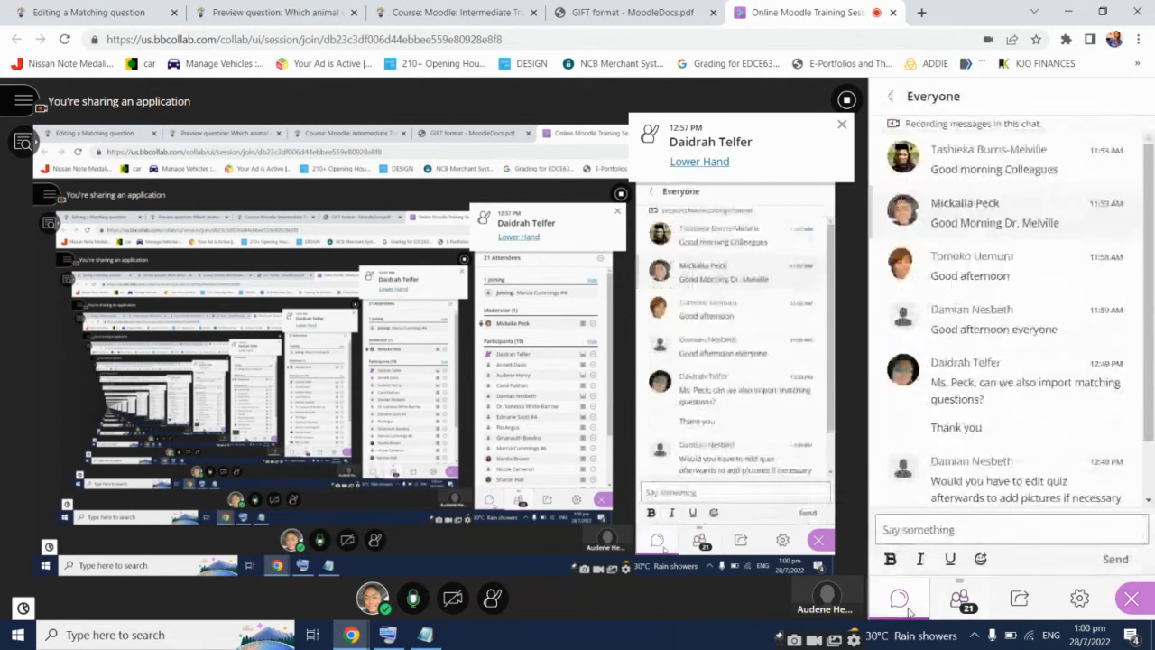
pyautogui.click(958, 600)
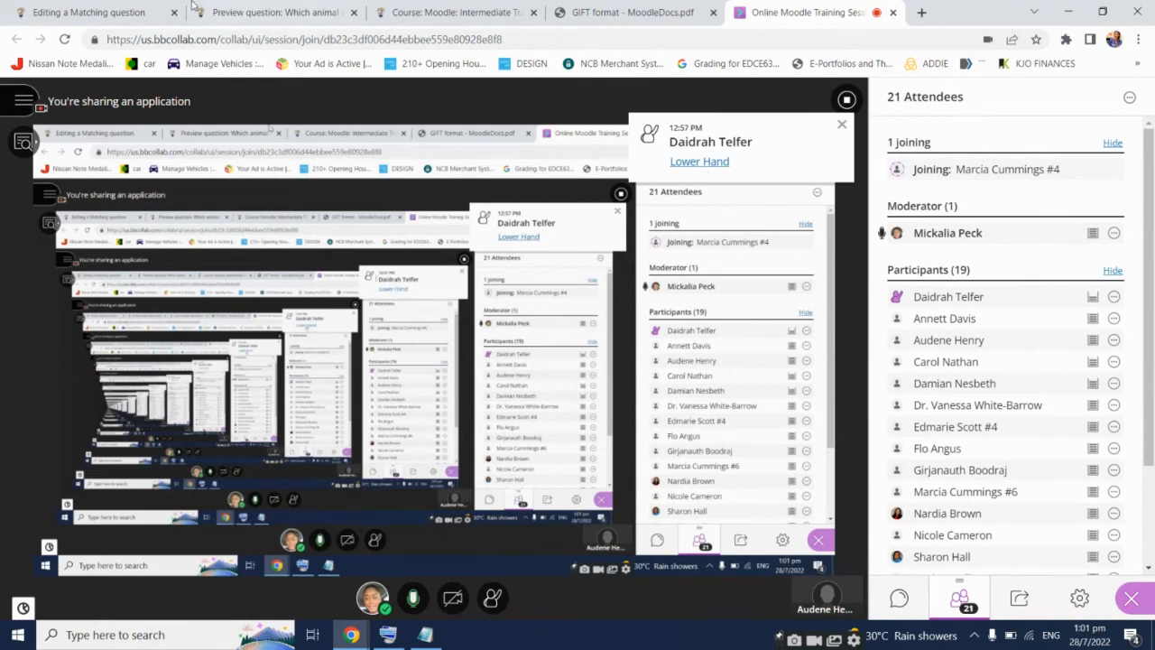
pyautogui.click(138, 7)
# Cancel the matching-question edits and return to the DEMOQUIZ question bank listing four questions
pyautogui.scroll(-5, 159, 407)
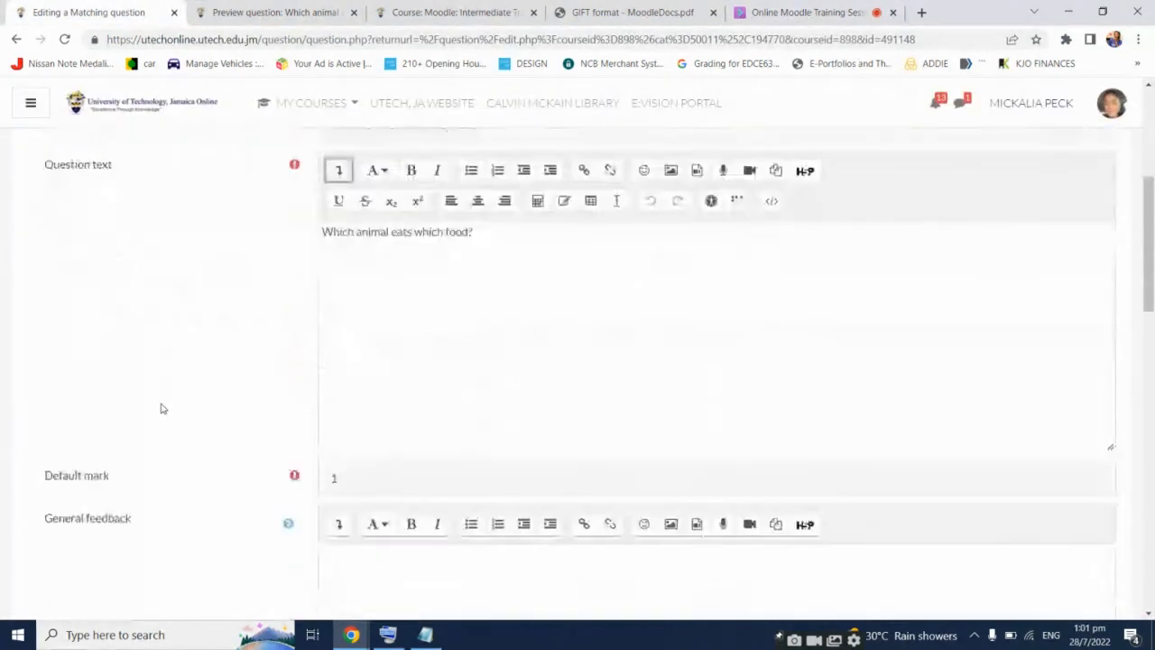
pyautogui.scroll(-10, 159, 408)
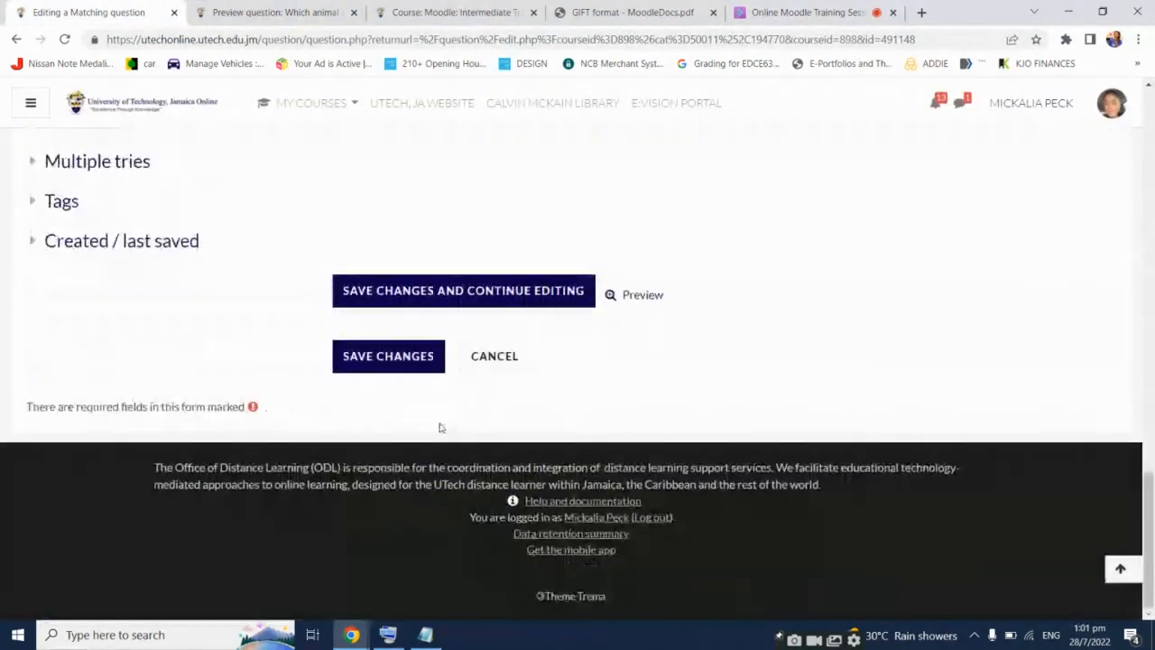
pyautogui.click(477, 357)
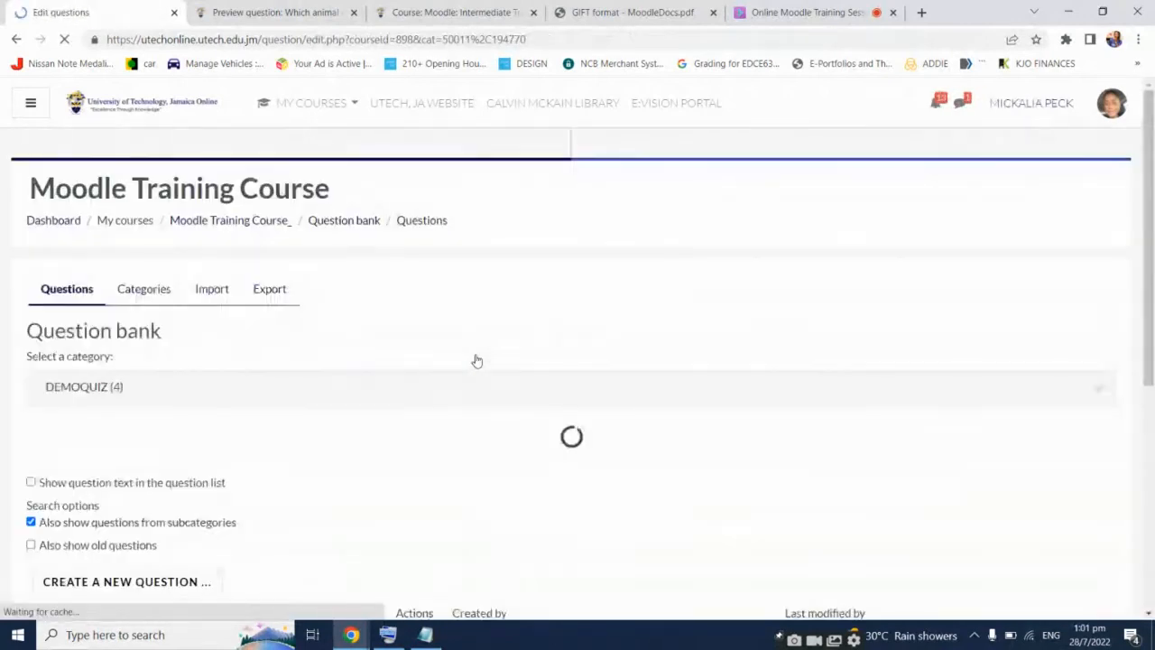
pyautogui.scroll(3, 477, 361)
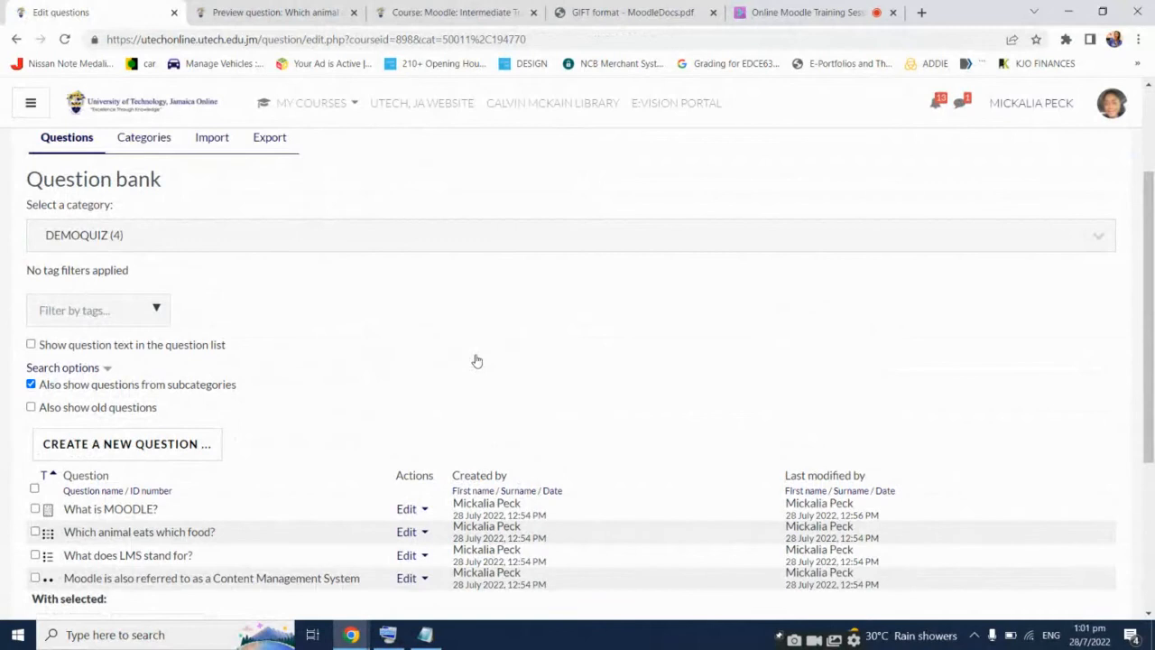
pyautogui.scroll(-1, 477, 360)
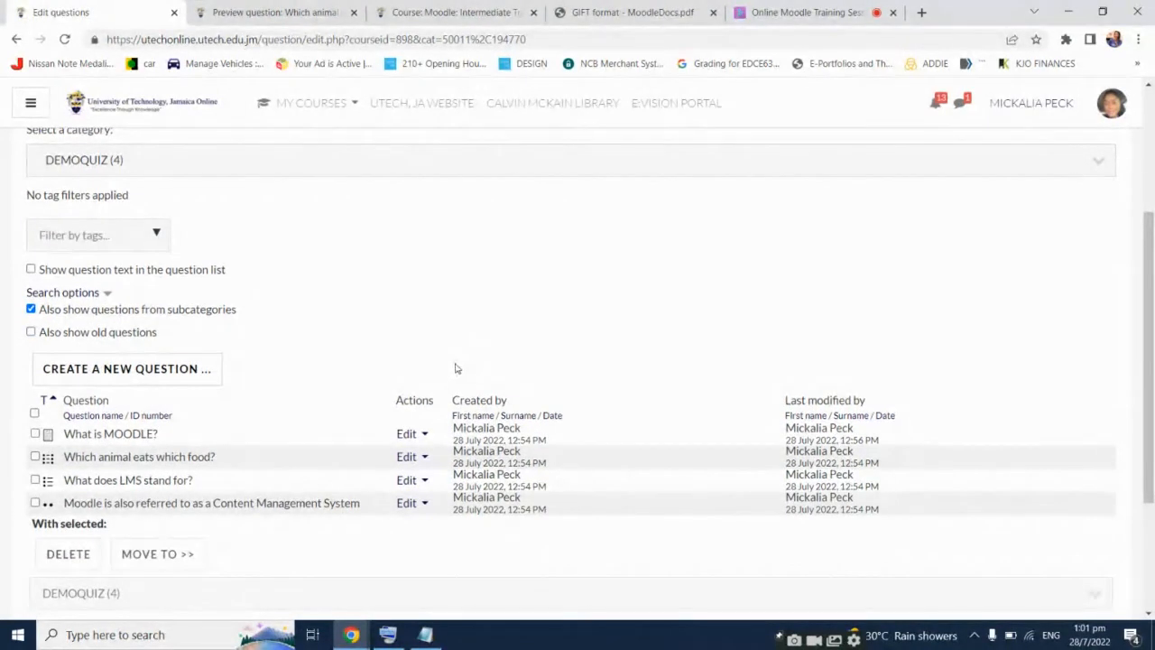
pyautogui.scroll(2, 455, 364)
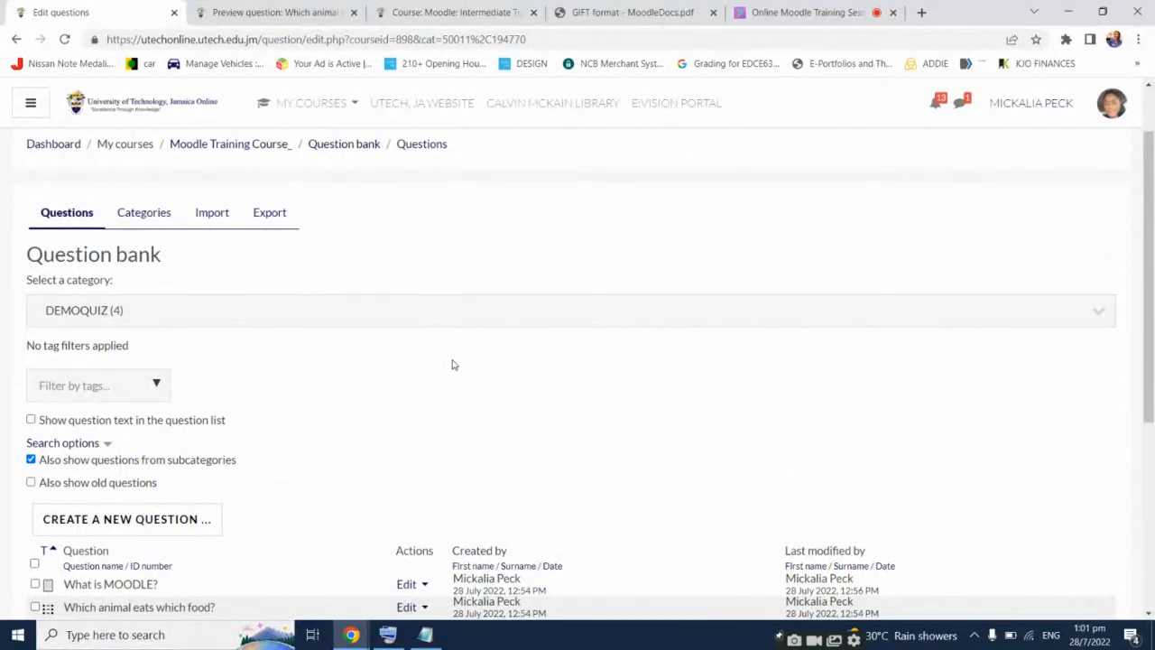
pyautogui.scroll(1, 453, 365)
# Go to the Moodle Training Course main page and open Demo Quiz
pyautogui.click(274, 224)
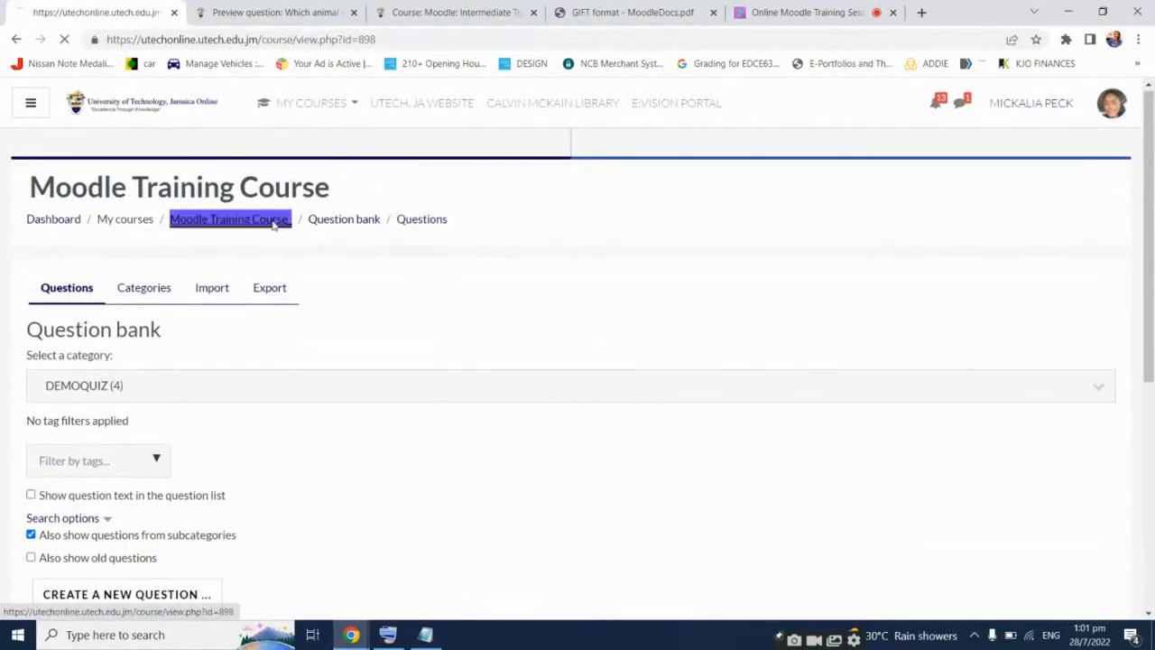
pyautogui.scroll(-5, 517, 279)
pyautogui.scroll(2, 508, 283)
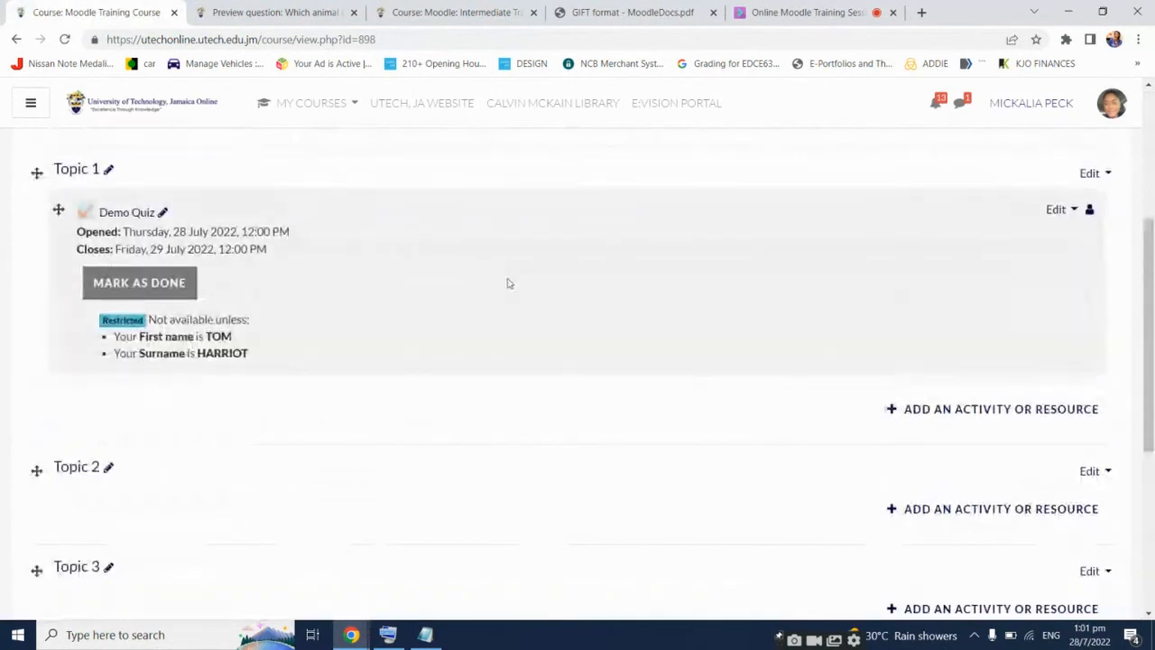
pyautogui.scroll(1, 476, 304)
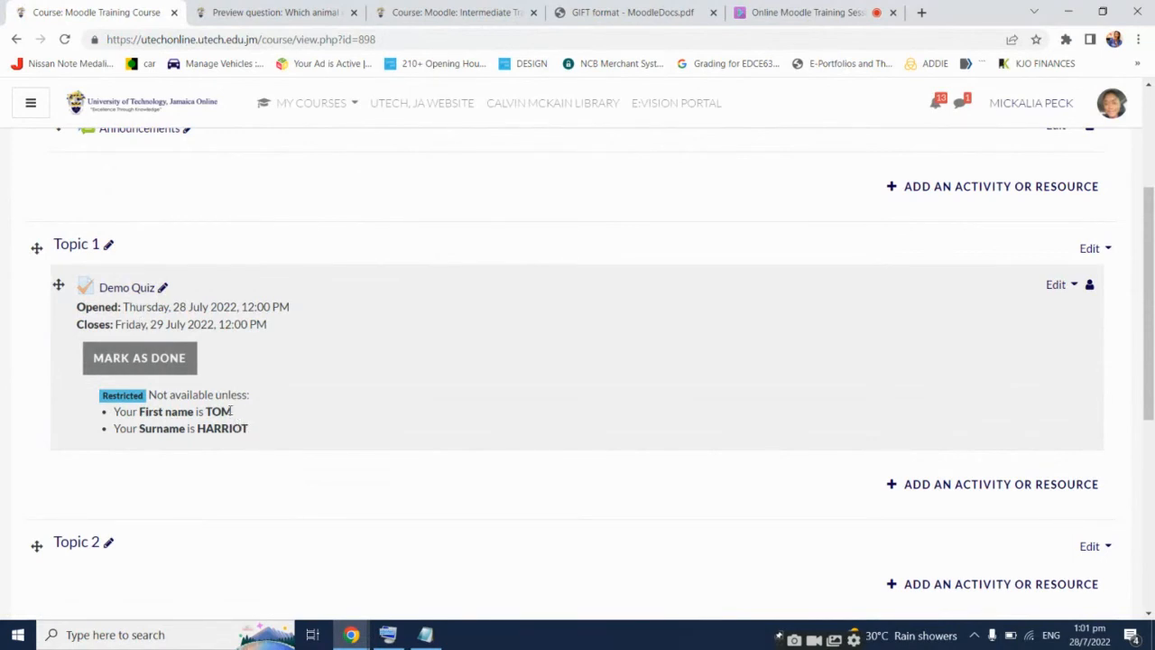
pyautogui.click(133, 288)
pyautogui.scroll(-3, 583, 382)
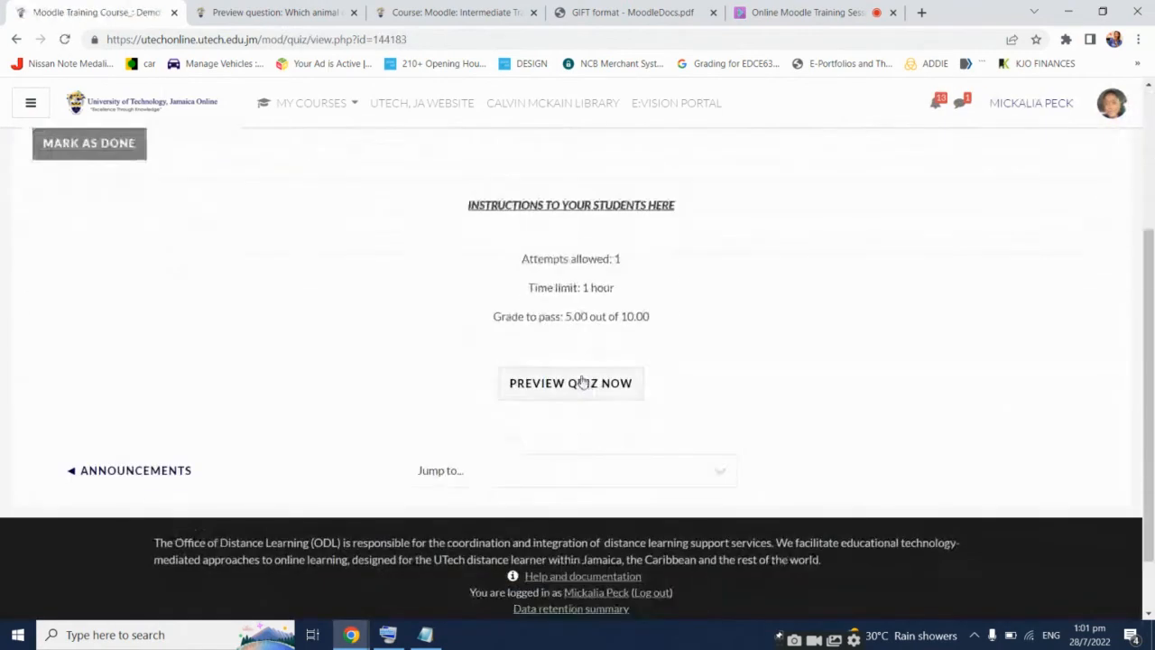
pyautogui.scroll(2, 582, 383)
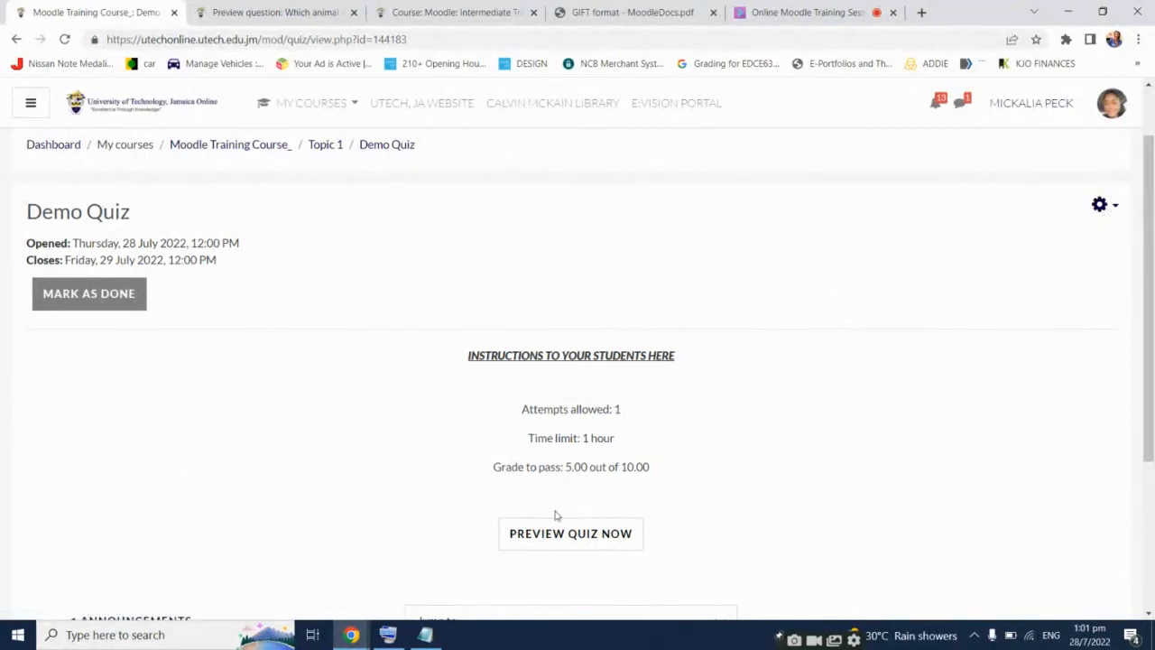
# Open Demo Quiz for editing and show the Add options after Question 3
pyautogui.click(1101, 205)
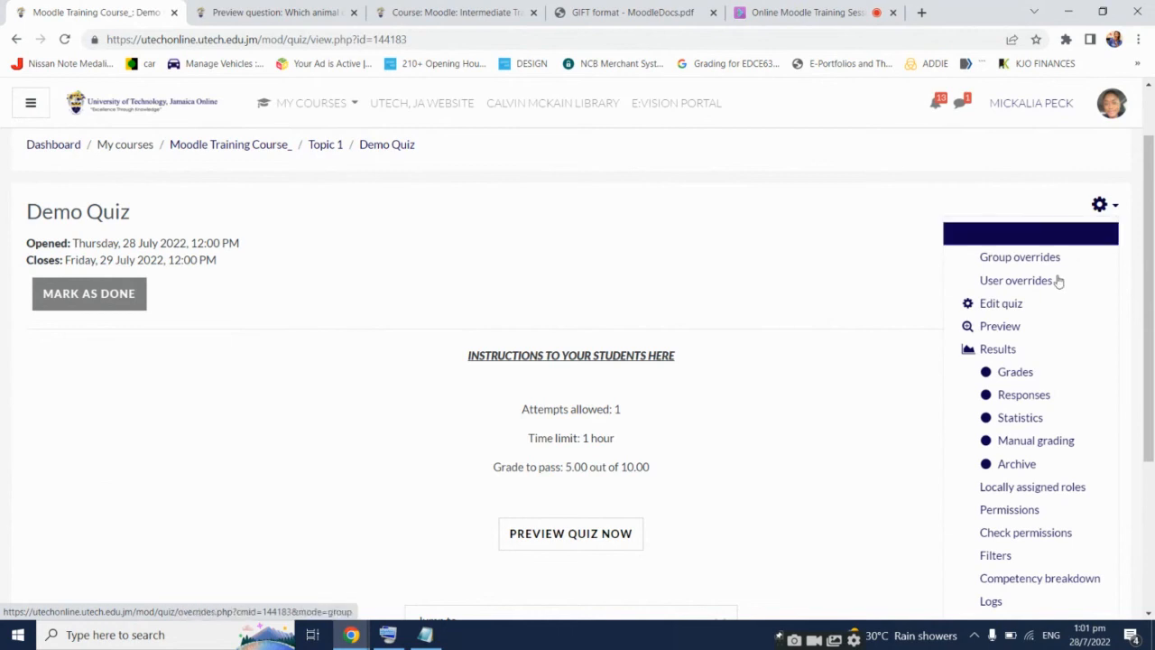
pyautogui.click(1014, 308)
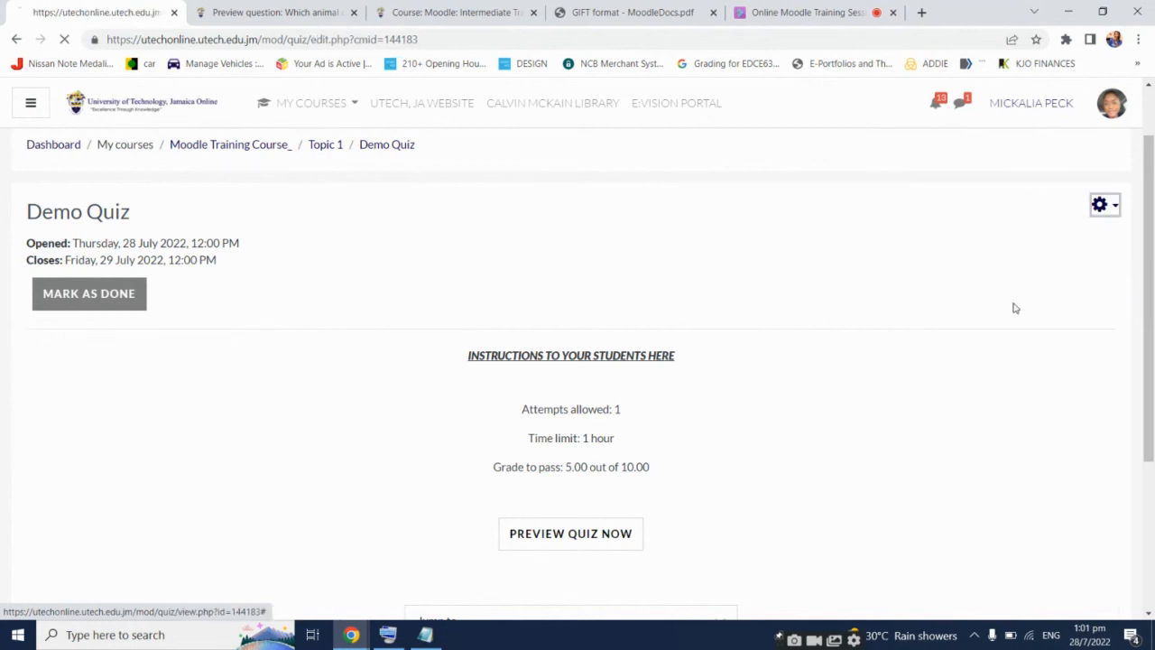
pyautogui.scroll(-2, 803, 297)
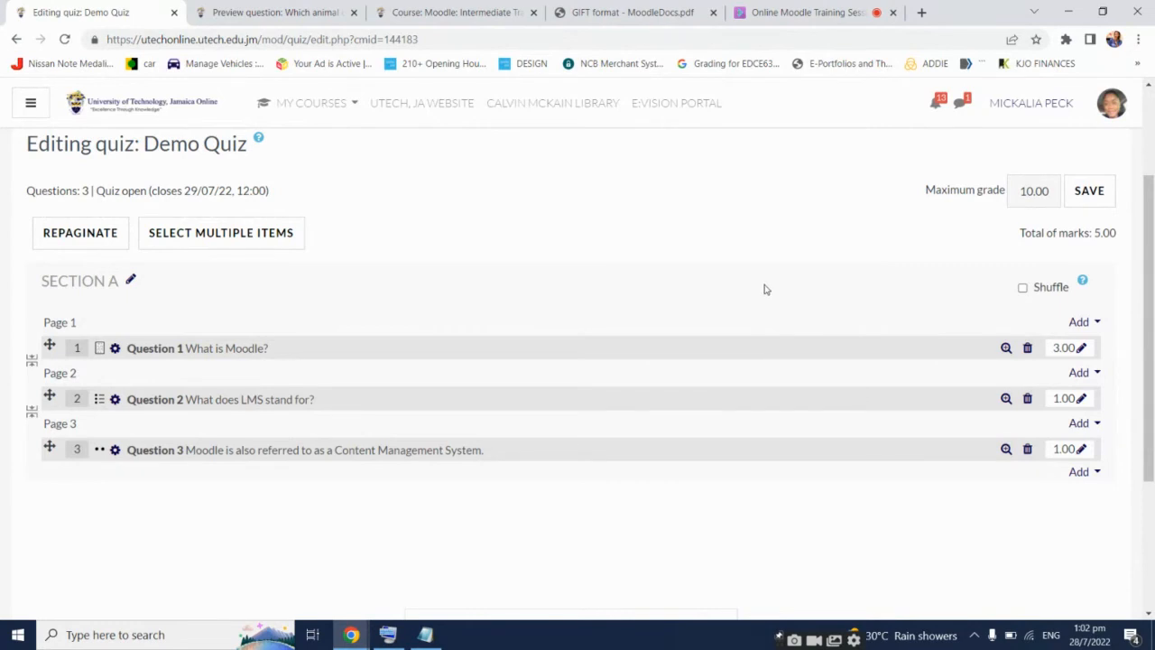
pyautogui.scroll(-1, 762, 288)
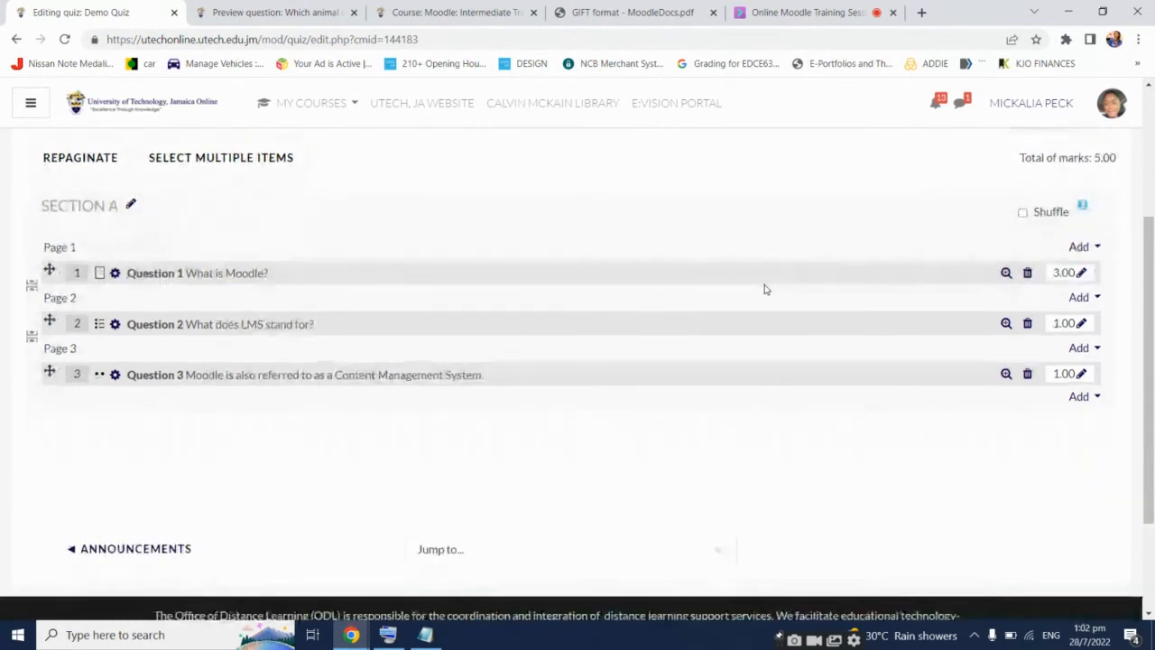
pyautogui.click(1081, 399)
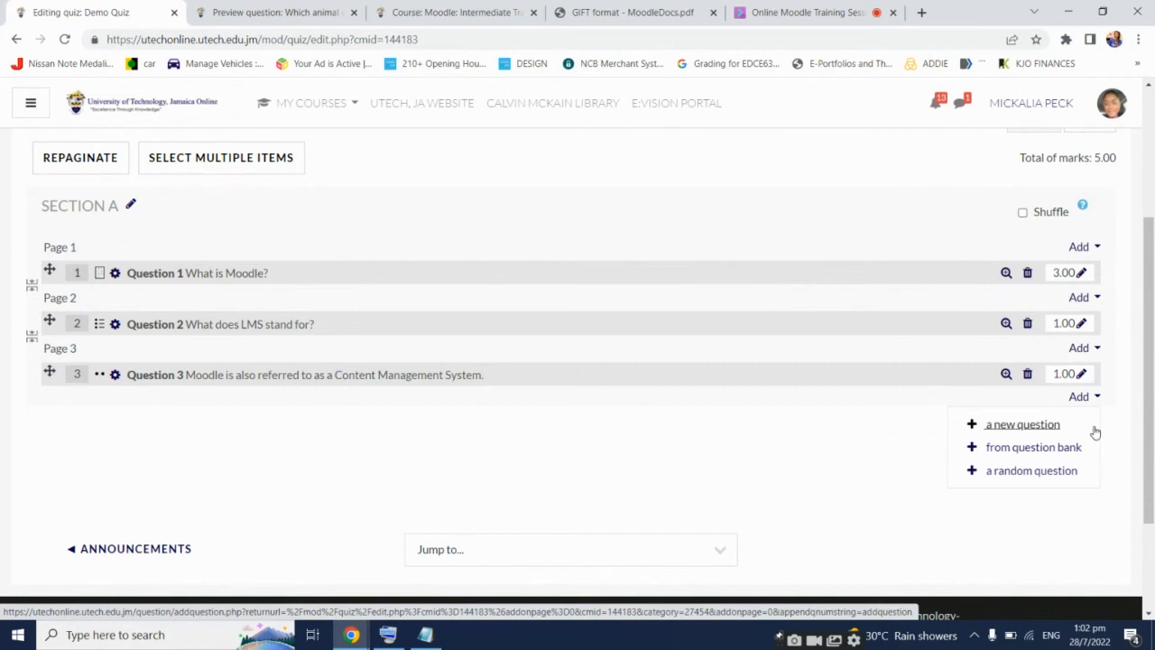
# Open the question bank picker at the quiz end and show the DEMOQUIZ category
pyautogui.click(1051, 446)
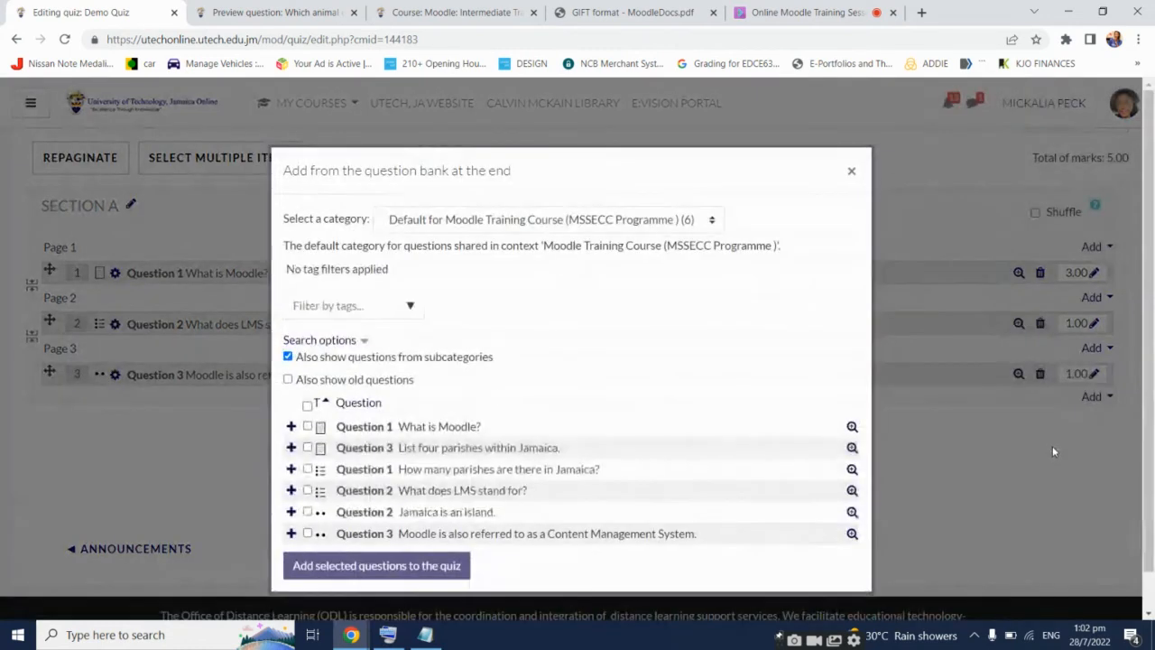
pyautogui.click(681, 222)
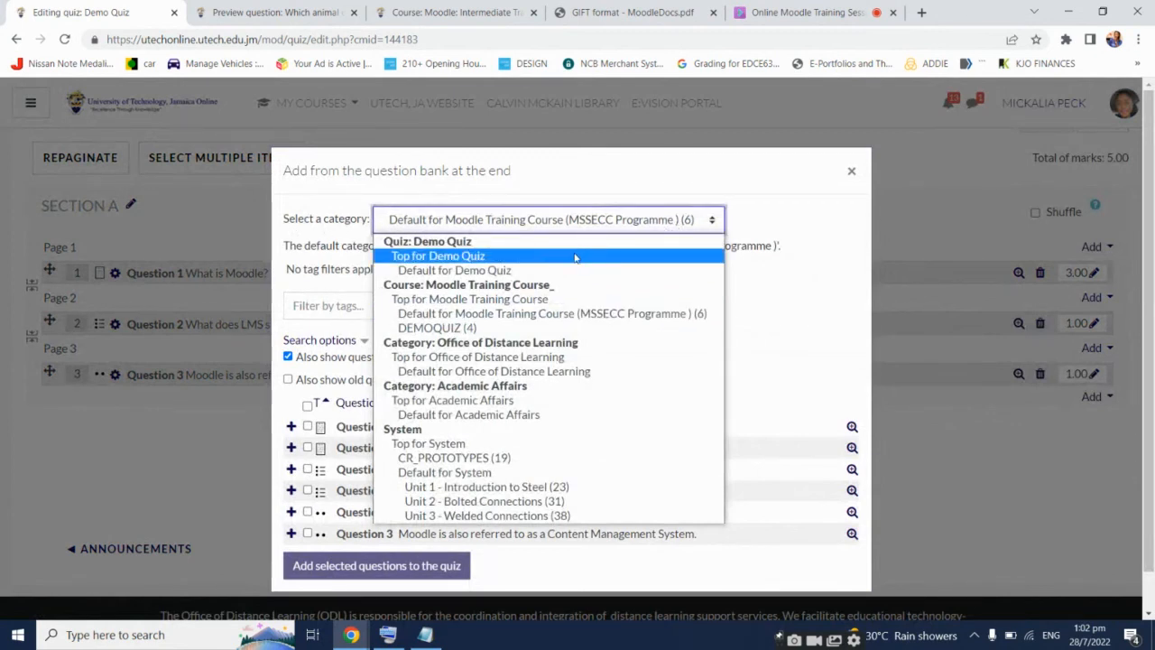
pyautogui.click(457, 328)
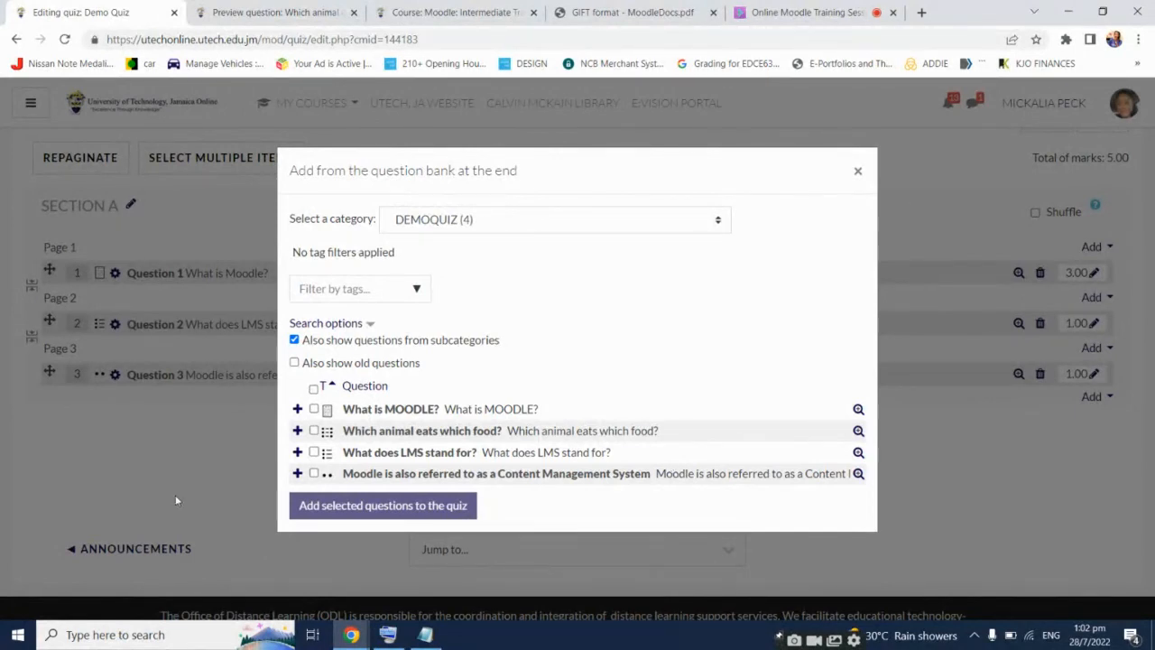
# Add What is MOODLE?, Which animal eats which food? and What does LMS stand for? to the quiz
pyautogui.click(314, 430)
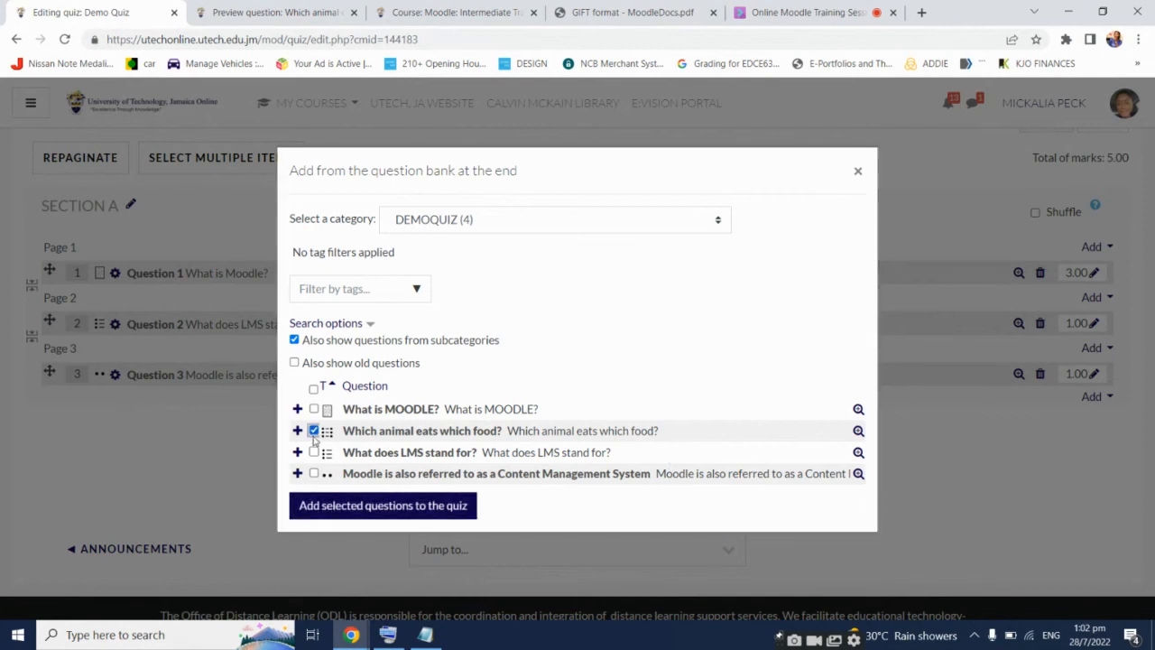
pyautogui.click(313, 452)
pyautogui.click(314, 474)
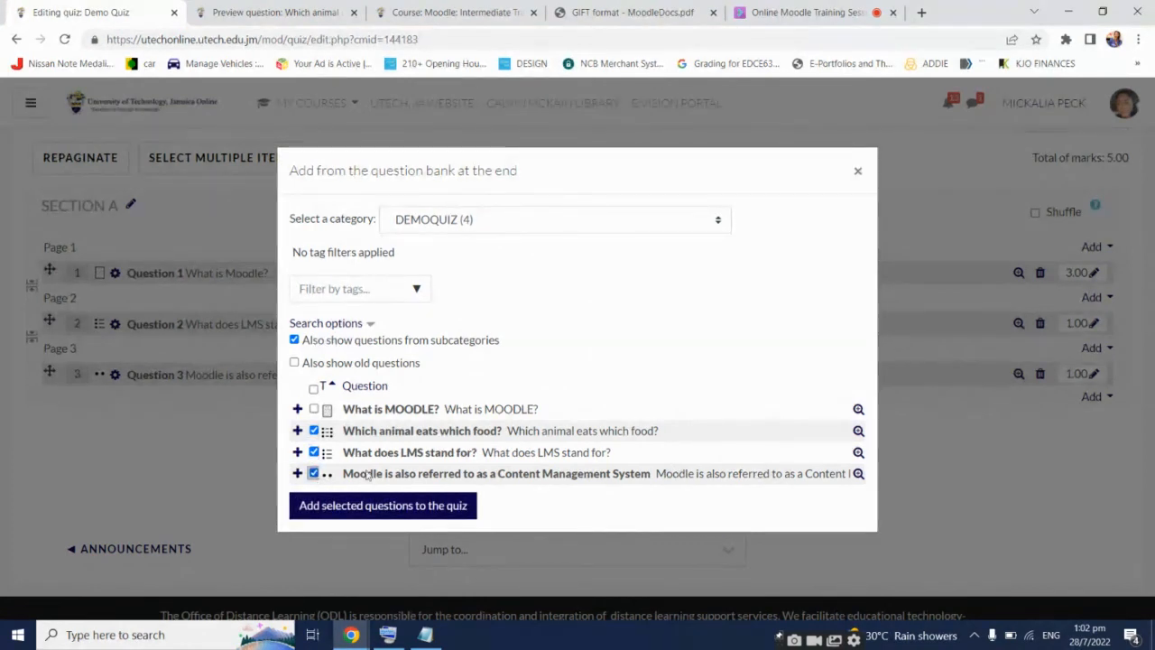
pyautogui.click(313, 388)
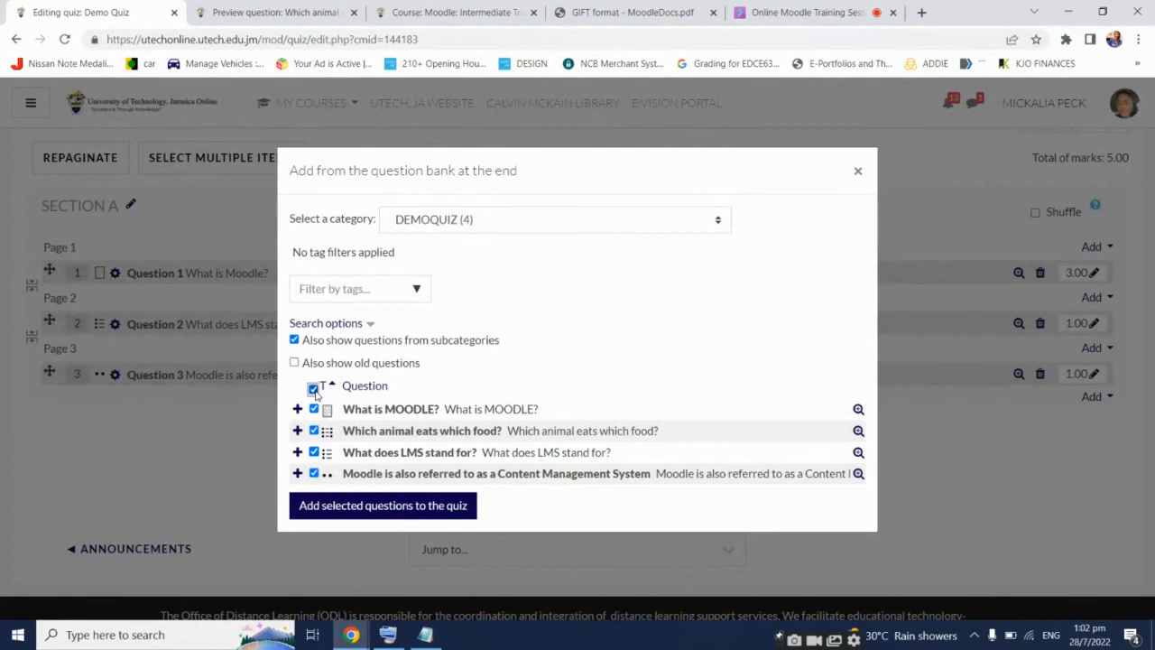
pyautogui.click(313, 389)
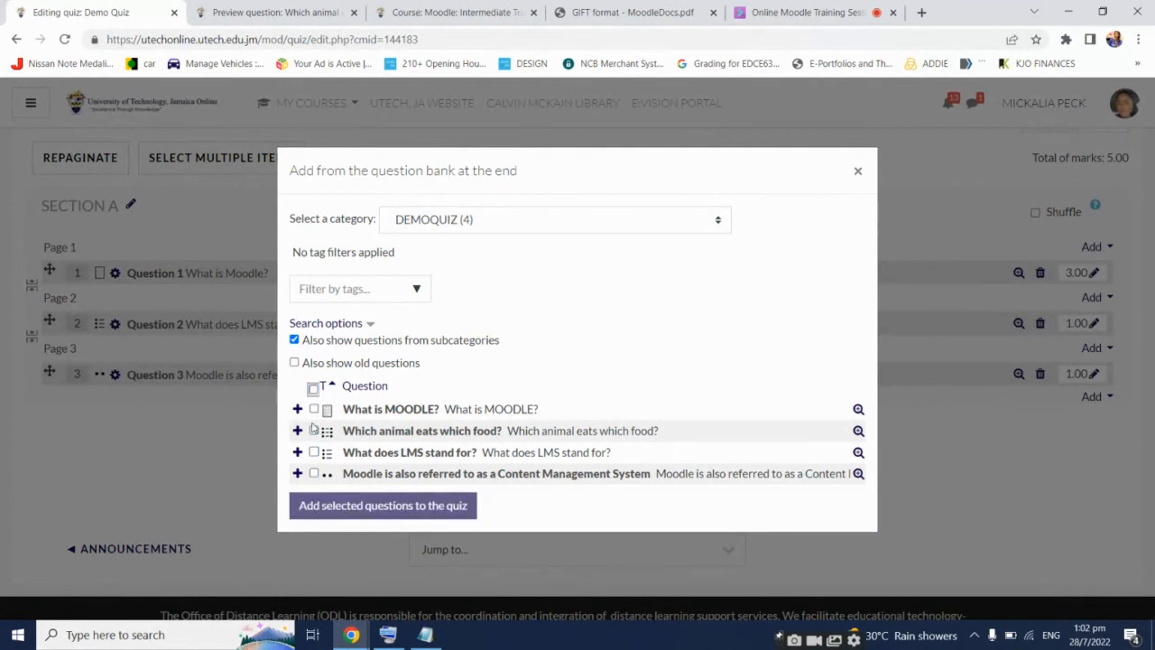
pyautogui.click(314, 430)
pyautogui.click(314, 452)
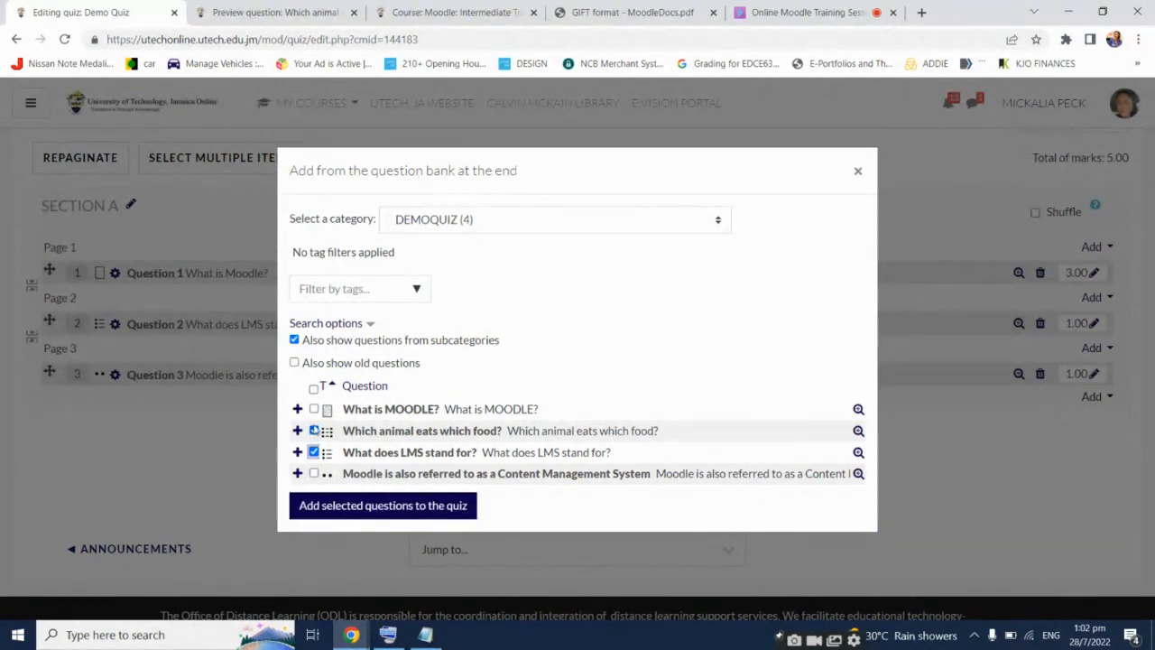
pyautogui.click(314, 409)
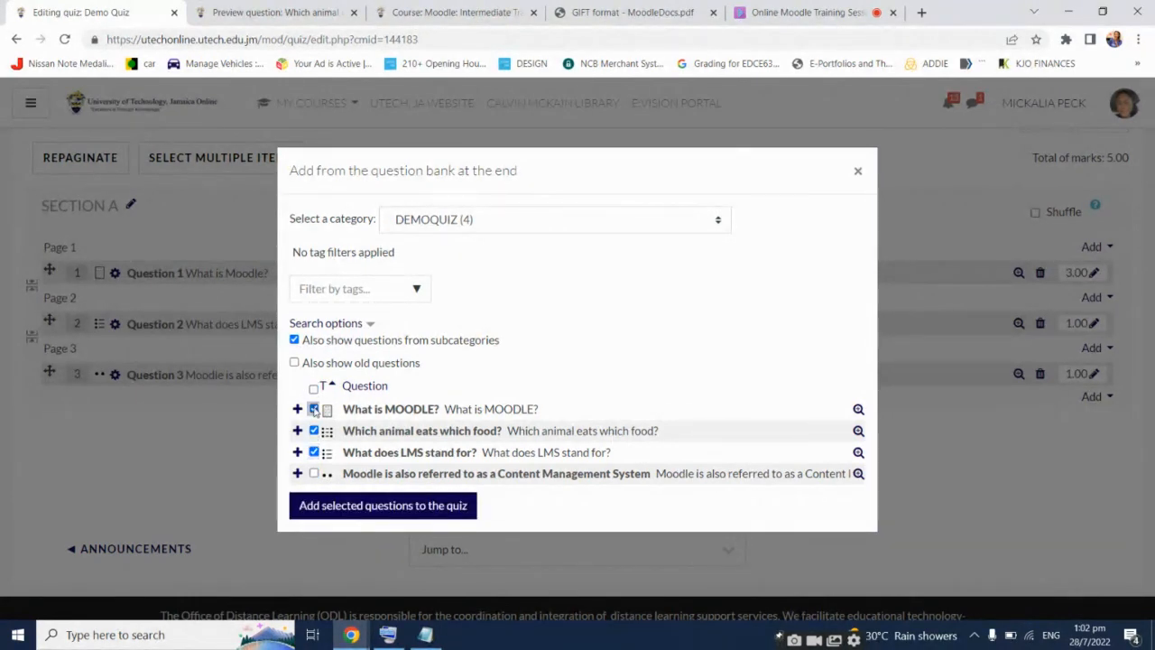
pyautogui.click(366, 507)
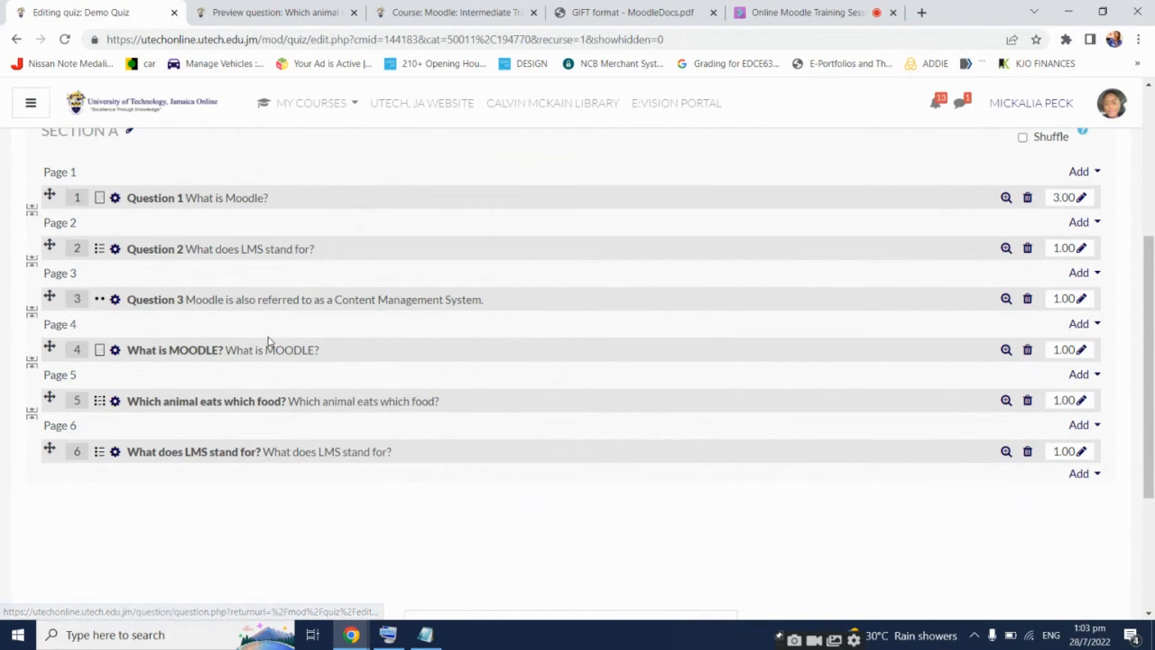
pyautogui.click(1083, 326)
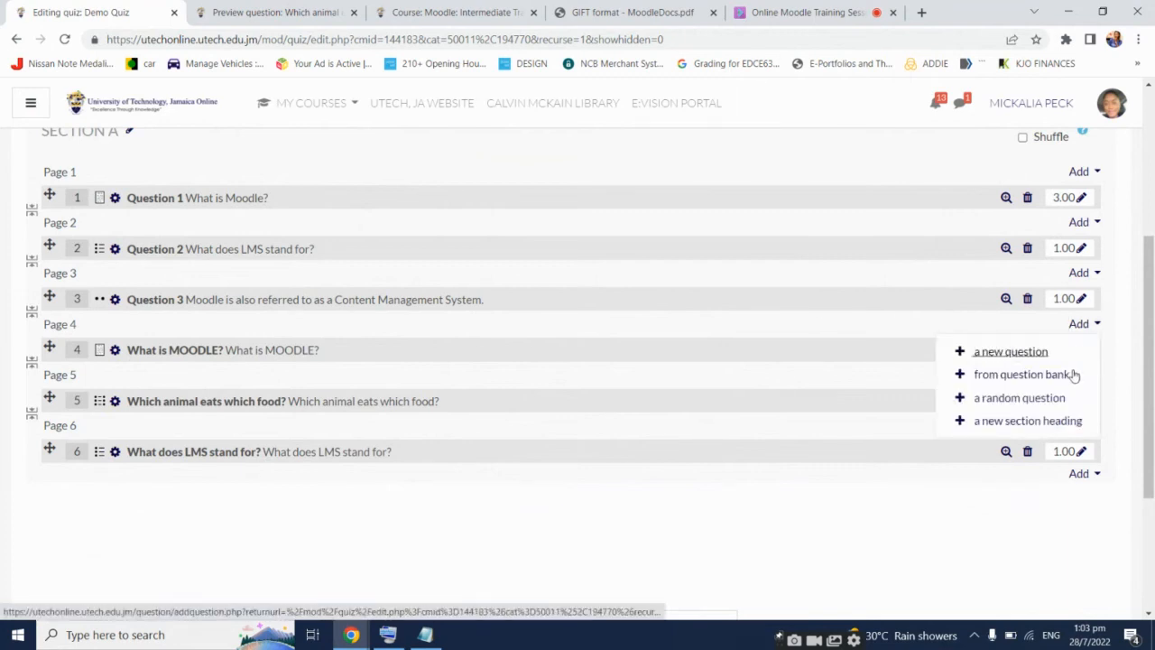
# Insert a section heading before Page 4 titled 'SECTION B'
pyautogui.click(1055, 421)
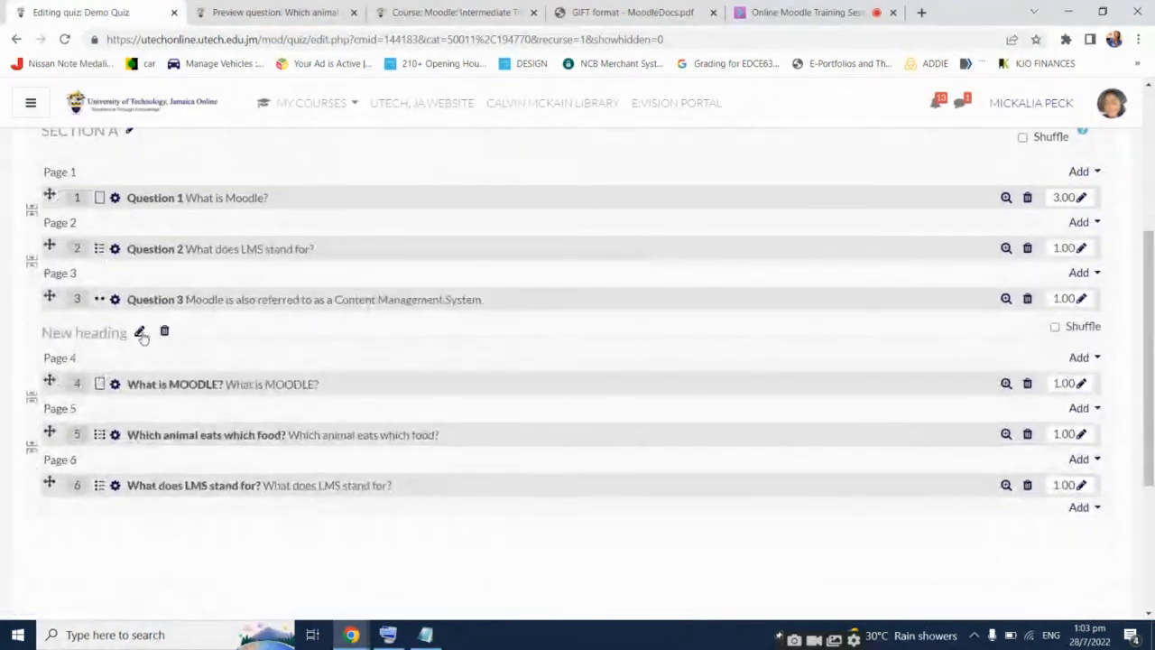
pyautogui.click(142, 332)
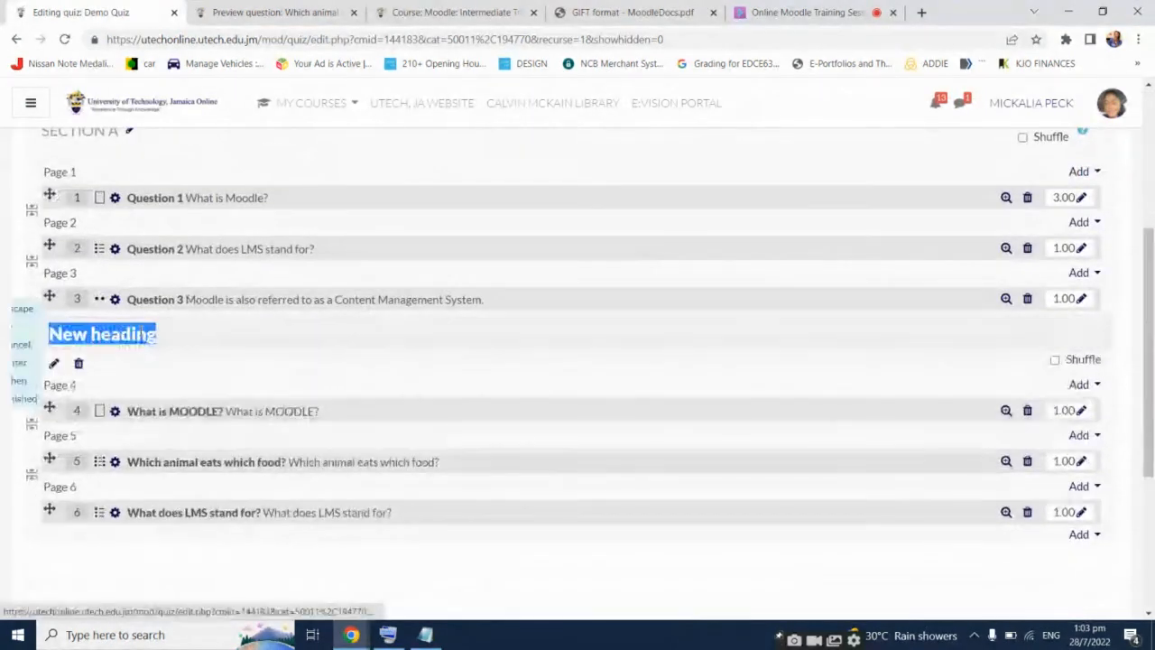
pyautogui.write('DEC')
pyautogui.press('BackSpace')
pyautogui.press('BackSpace')
pyautogui.press('BackSpace')
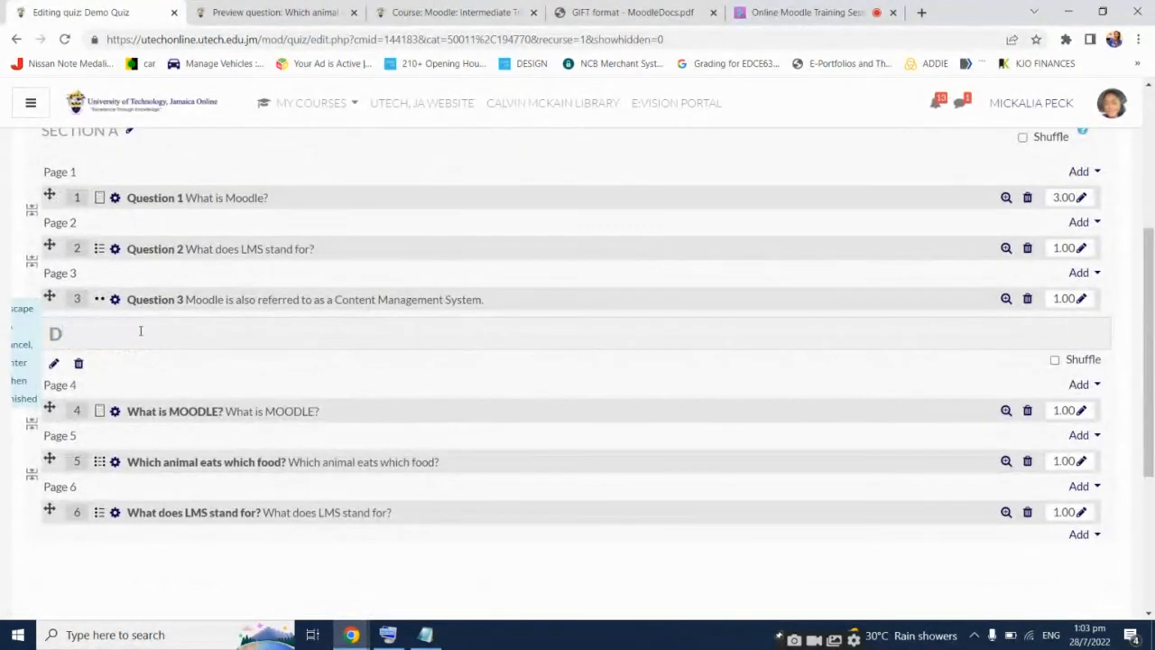
pyautogui.write('SECTION B')
pyautogui.press('Return')
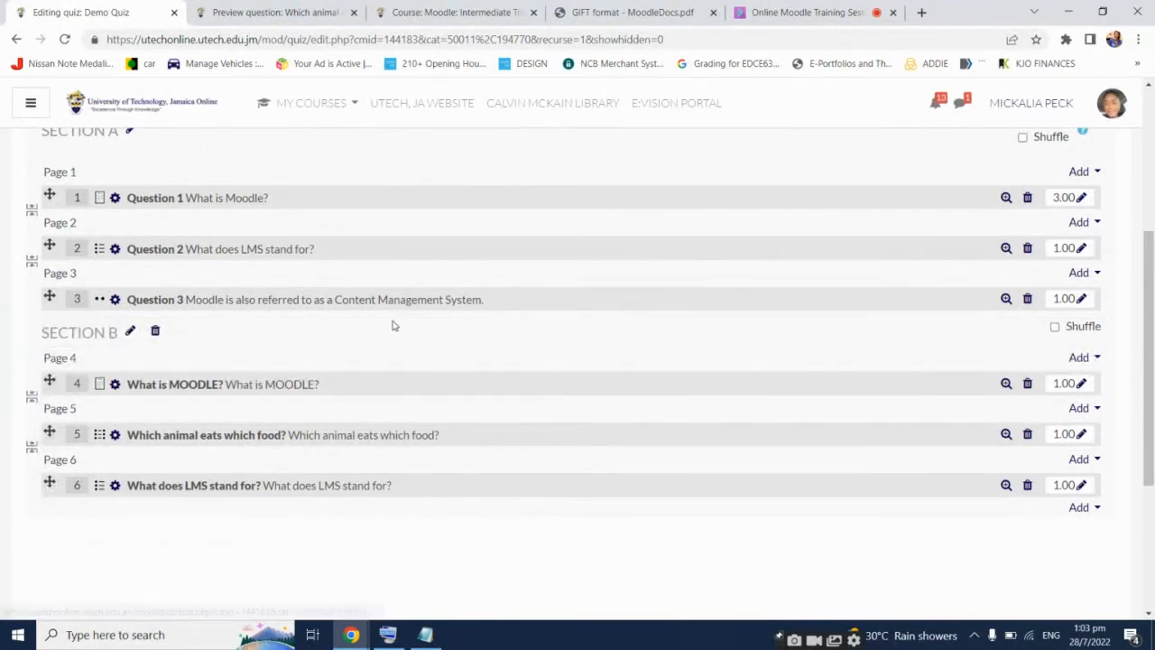
pyautogui.scroll(1, 392, 325)
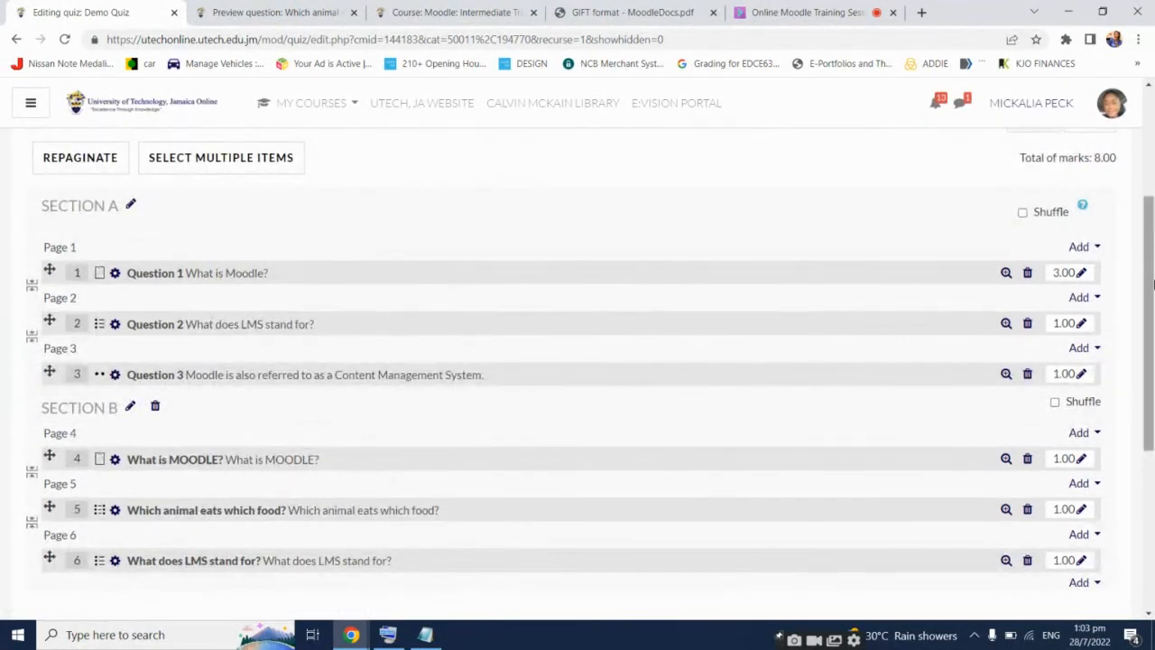
pyautogui.moveTo(1153, 273); pyautogui.dragTo(1153, 284)
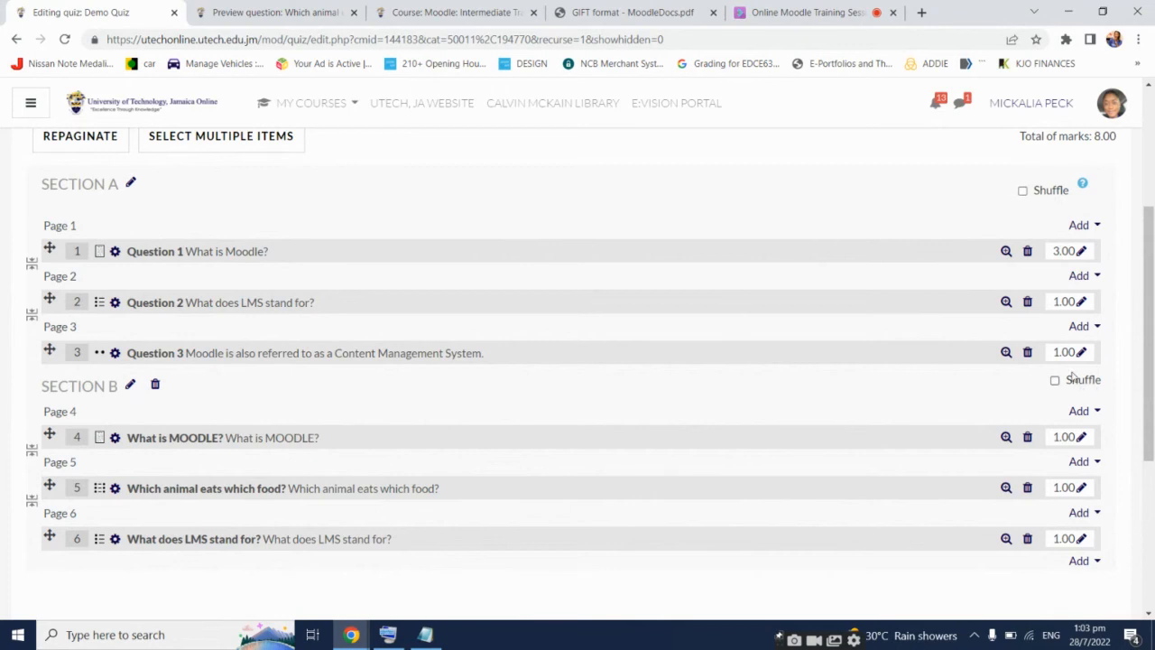
# Read the section shuffle help and open the Demo Quiz page in a new tab
pyautogui.click(1084, 185)
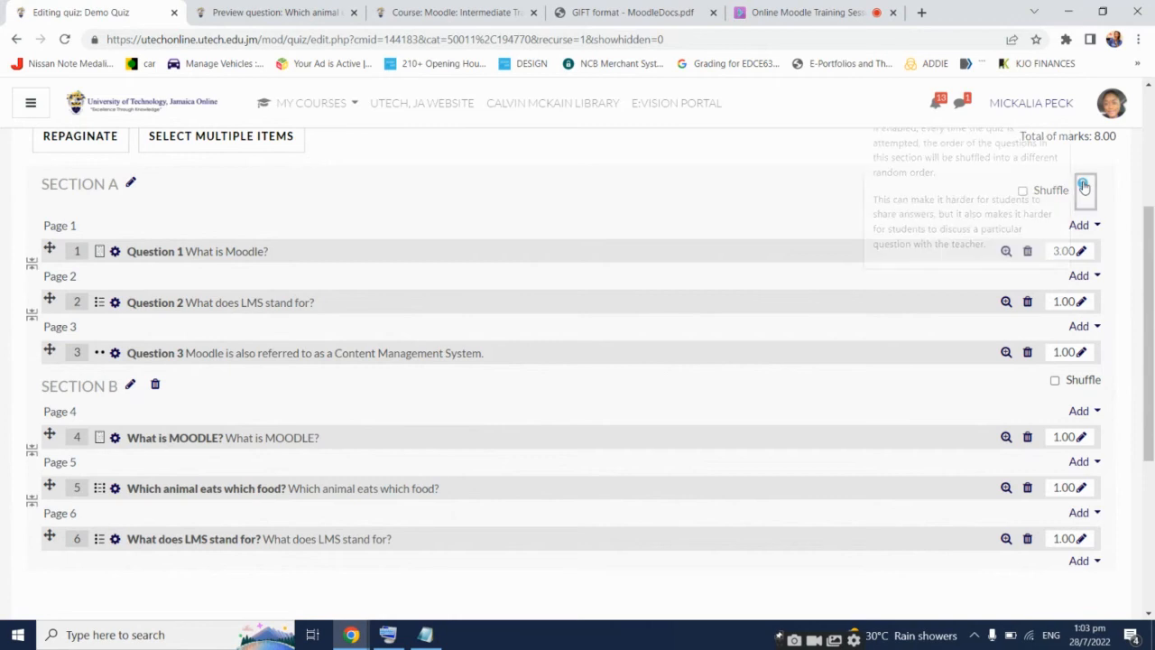
pyautogui.scroll(1, 981, 260)
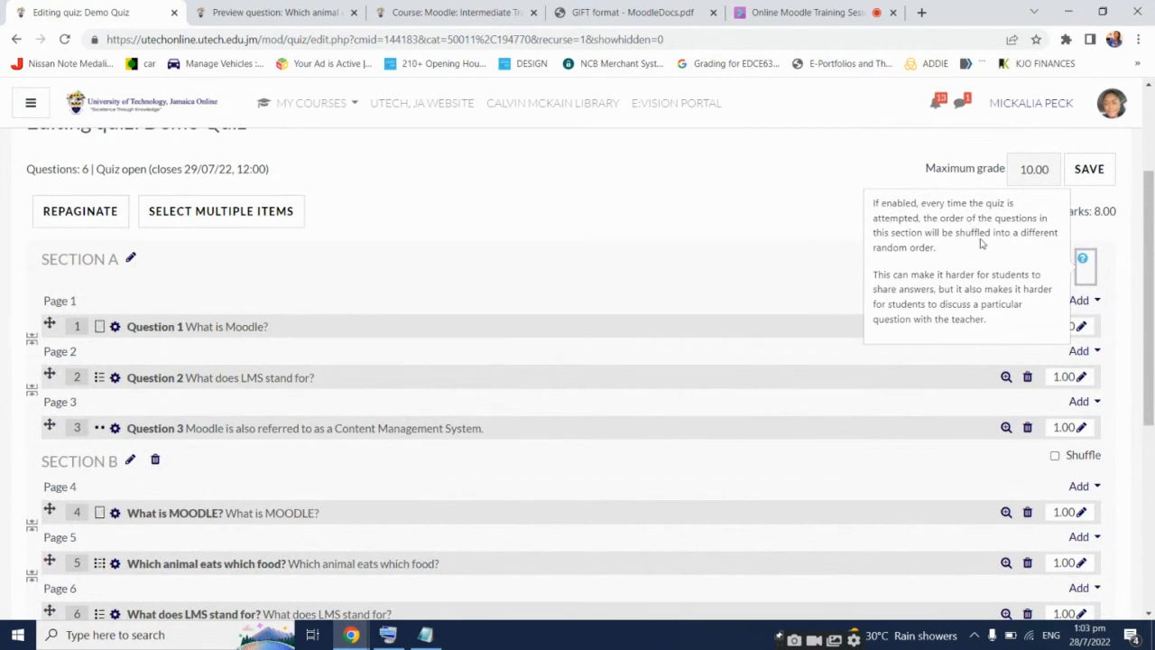
pyautogui.scroll(3, 744, 258)
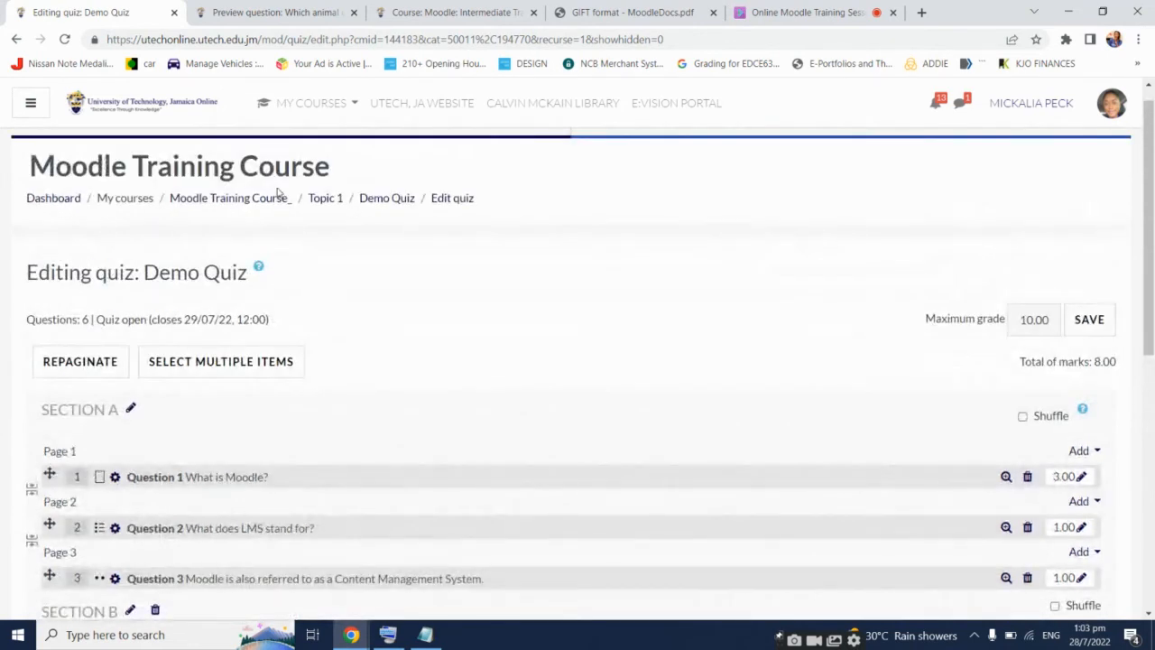
pyautogui.moveTo(386, 198); pyautogui.dragTo(365, 25)
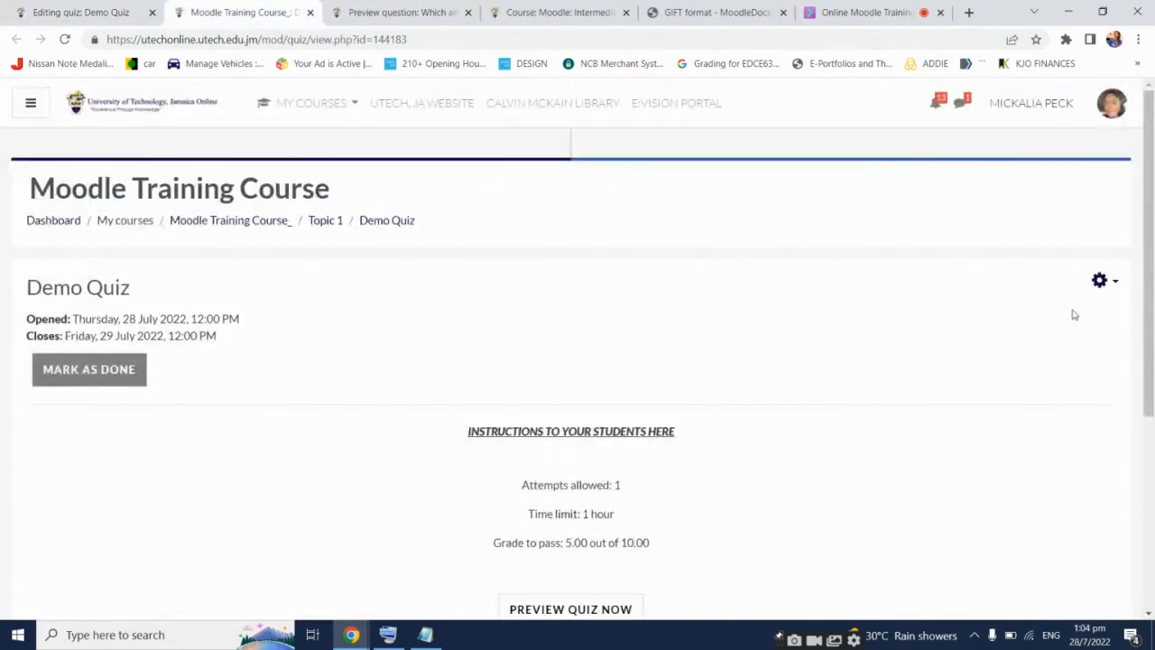
# Open Demo Quiz's settings and expand the Timing, Grade and Layout sections
pyautogui.click(1099, 281)
pyautogui.click(1020, 313)
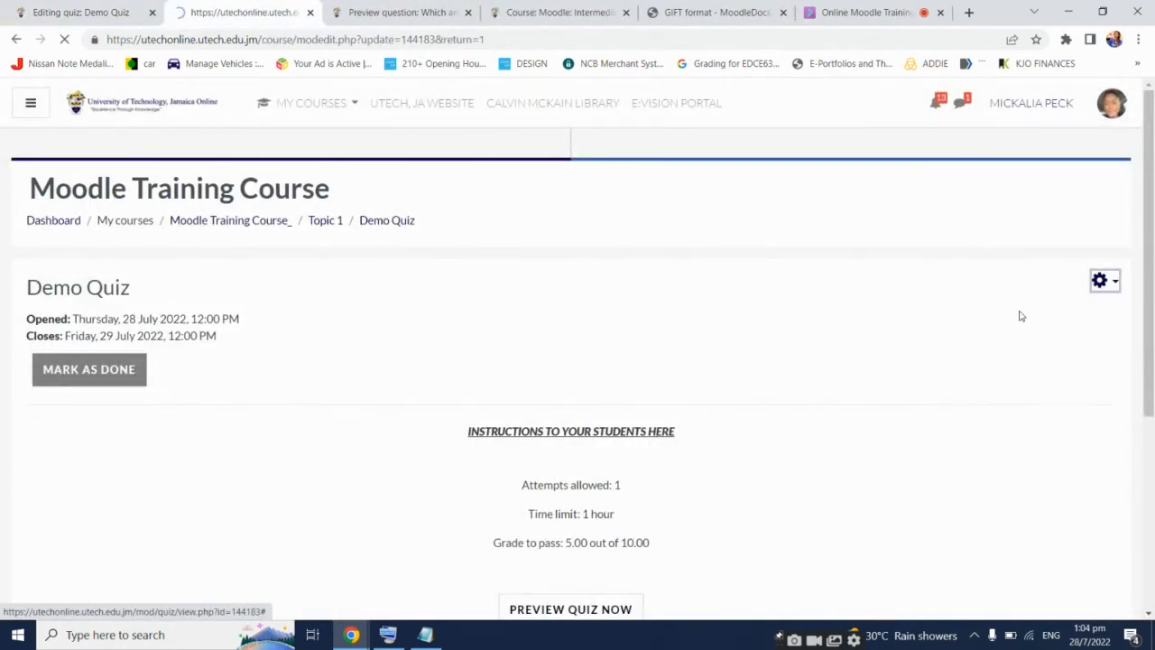
pyautogui.scroll(-5, 430, 363)
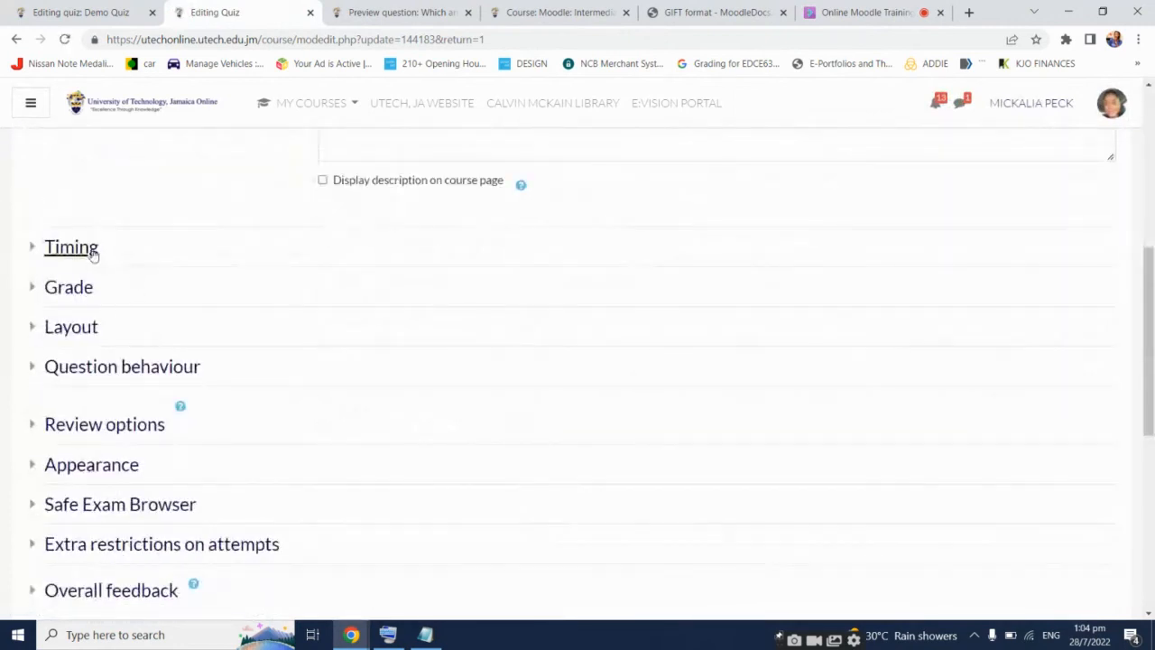
pyautogui.click(93, 256)
pyautogui.scroll(-3, 166, 333)
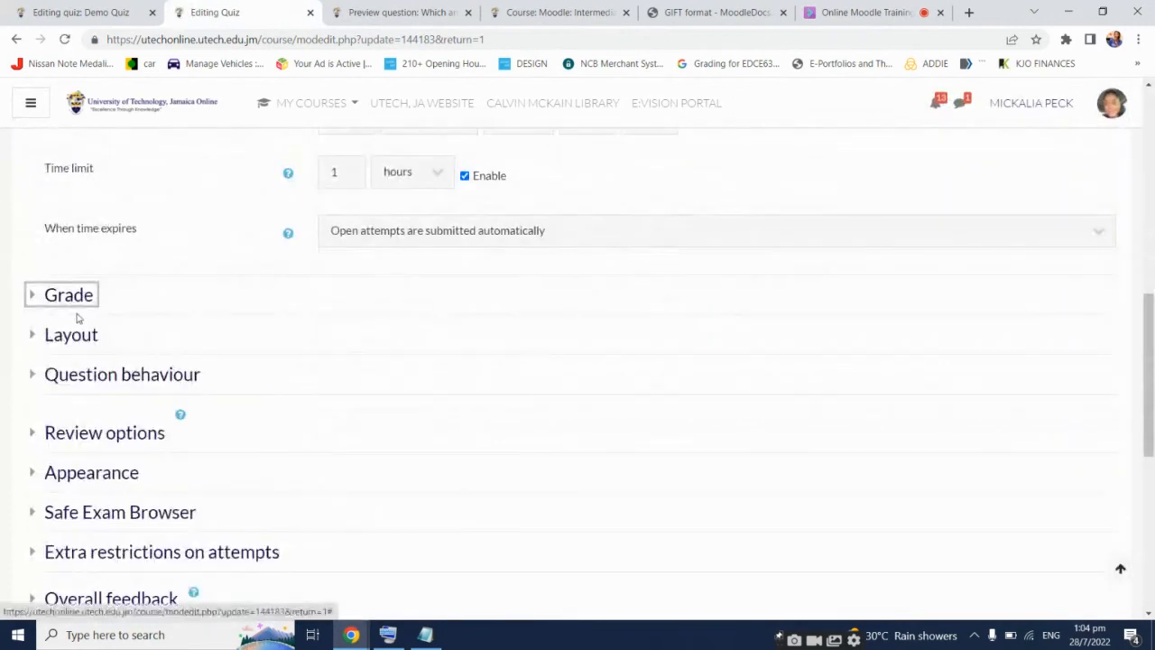
pyautogui.click(72, 297)
pyautogui.scroll(-3, 77, 304)
pyautogui.click(95, 346)
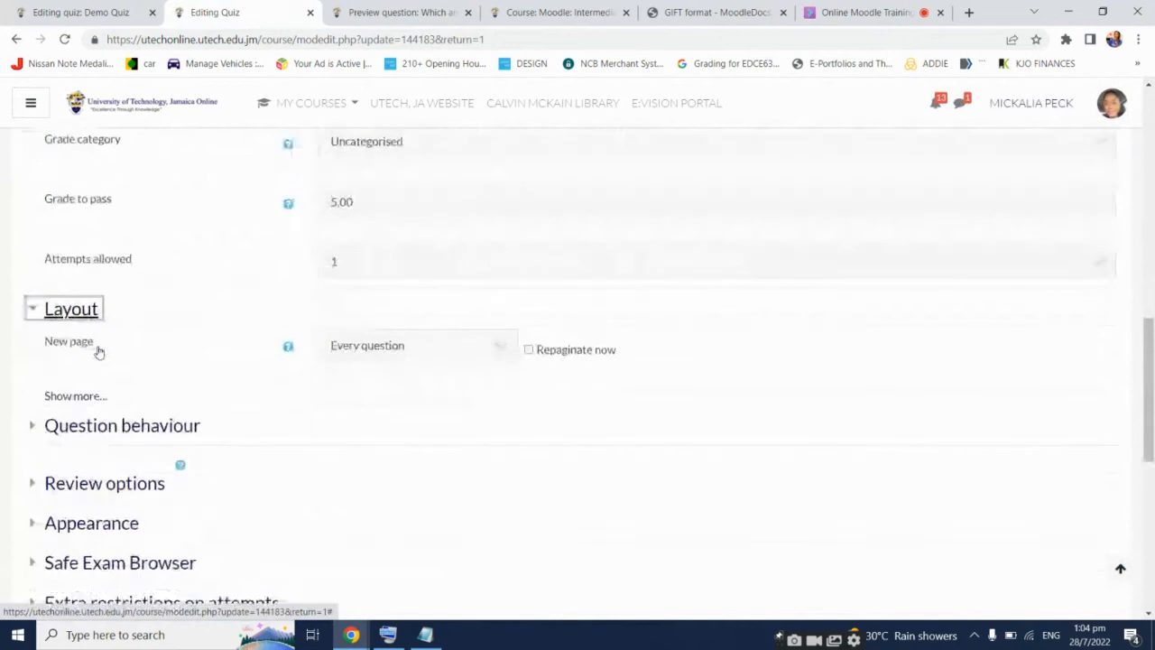
# Reveal more Layout options, expand Question behaviour, and read the shuffle-within-questions help
pyautogui.scroll(-1, 98, 347)
pyautogui.click(90, 359)
pyautogui.scroll(-3, 96, 366)
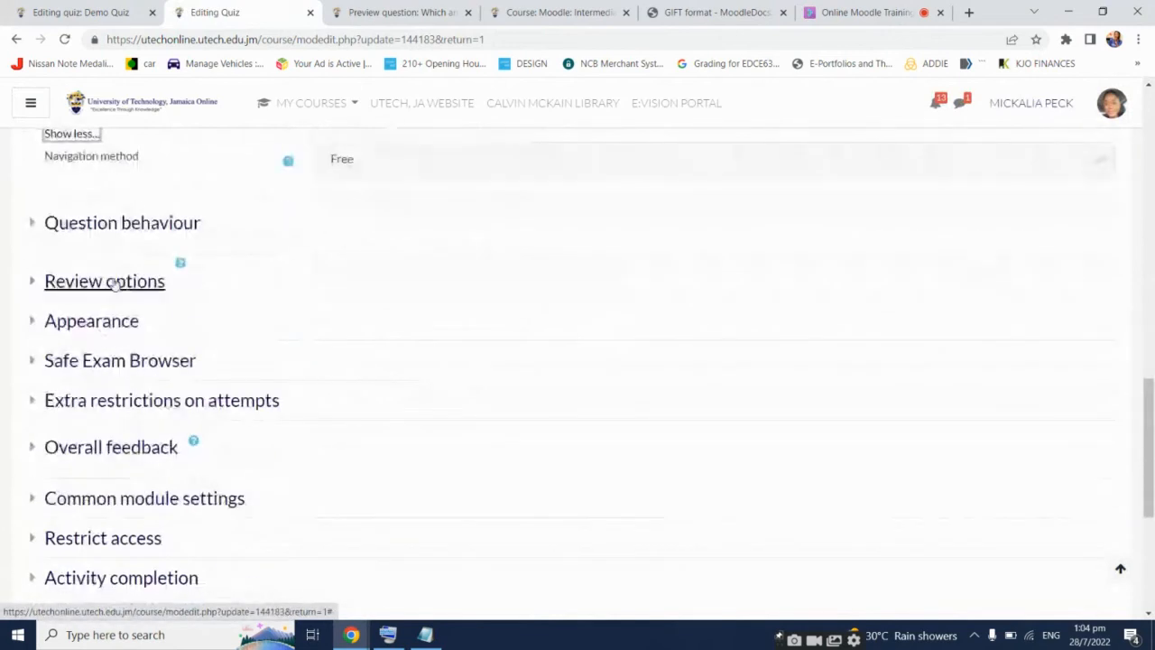
pyautogui.click(108, 223)
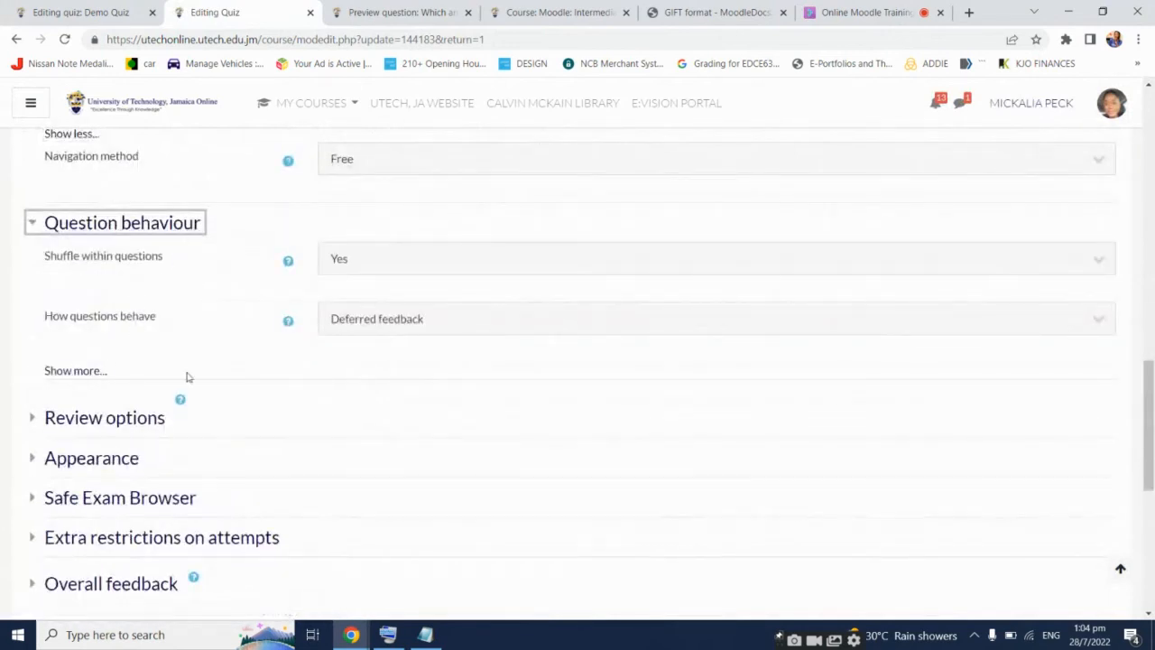
pyautogui.click(288, 261)
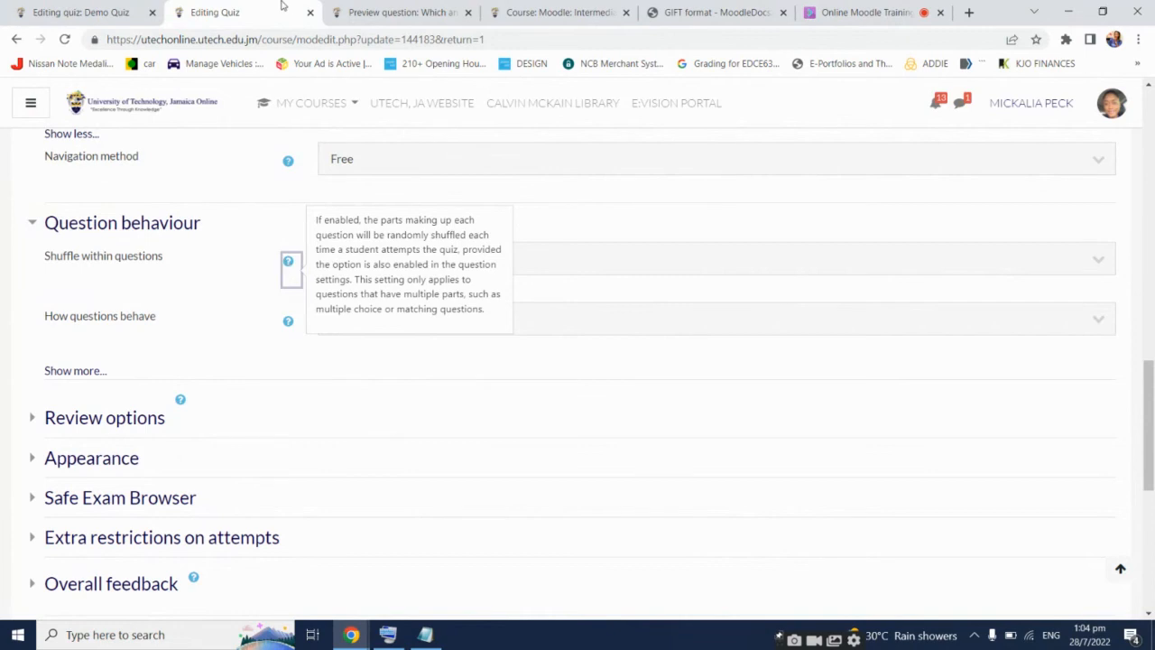
# Close the settings tab and turn on question shuffling for Section B
pyautogui.click(309, 12)
pyautogui.scroll(-2, 1034, 244)
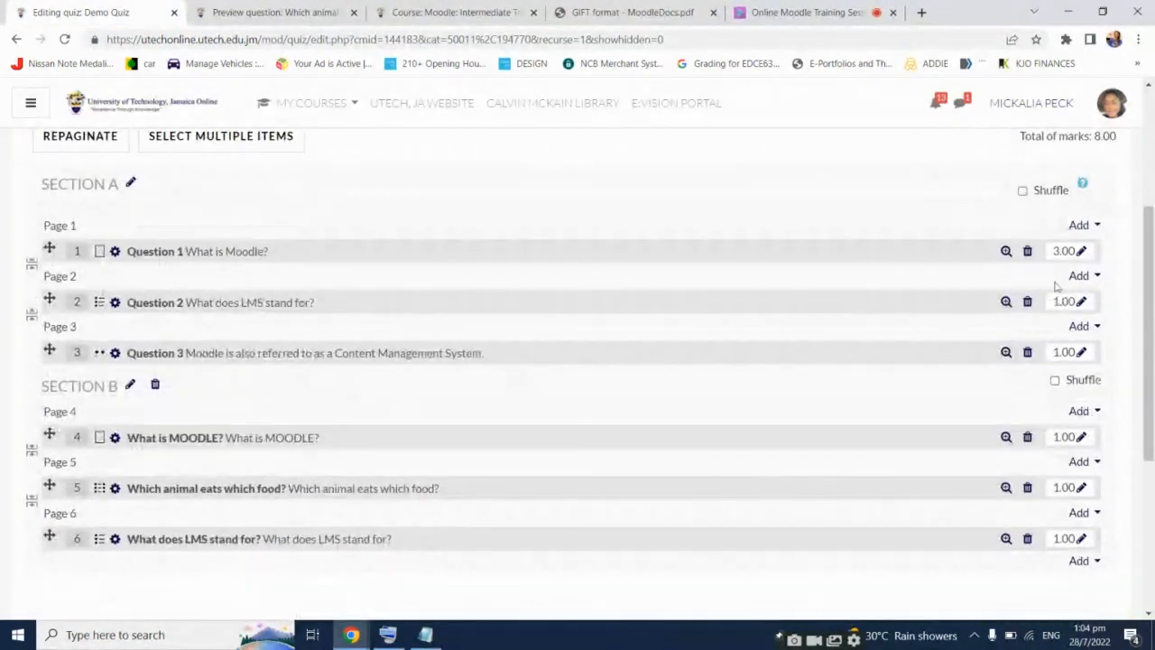
pyautogui.click(1055, 380)
# Return to the Online Moodle Training Session and show the Everyone chat
pyautogui.click(778, 11)
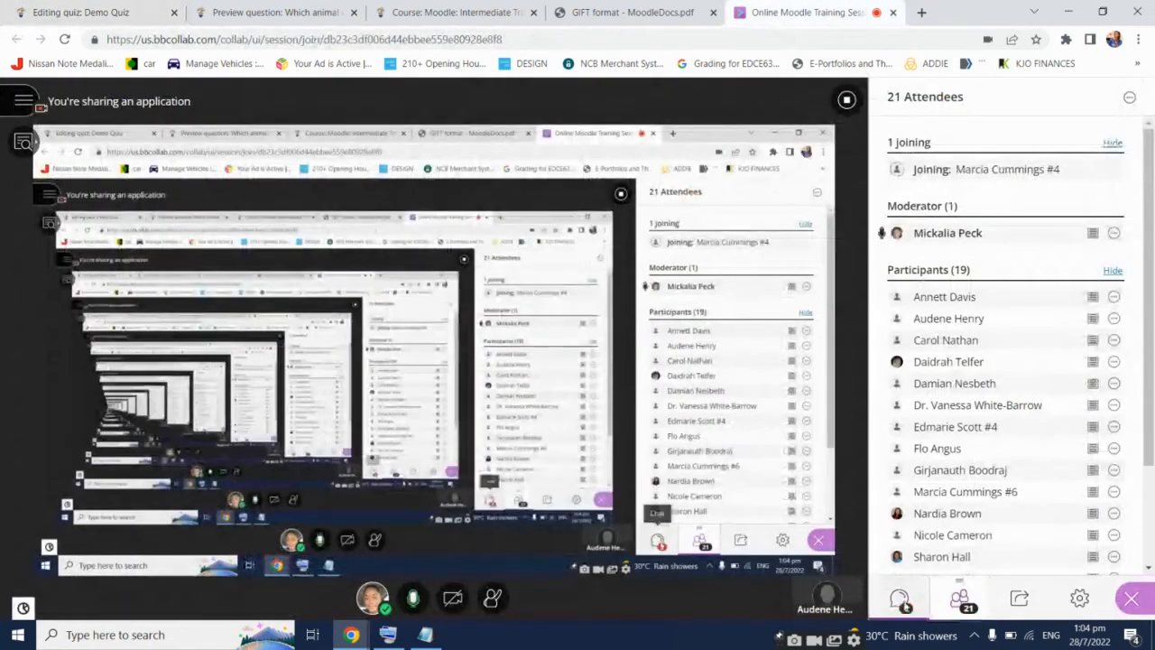
pyautogui.click(898, 598)
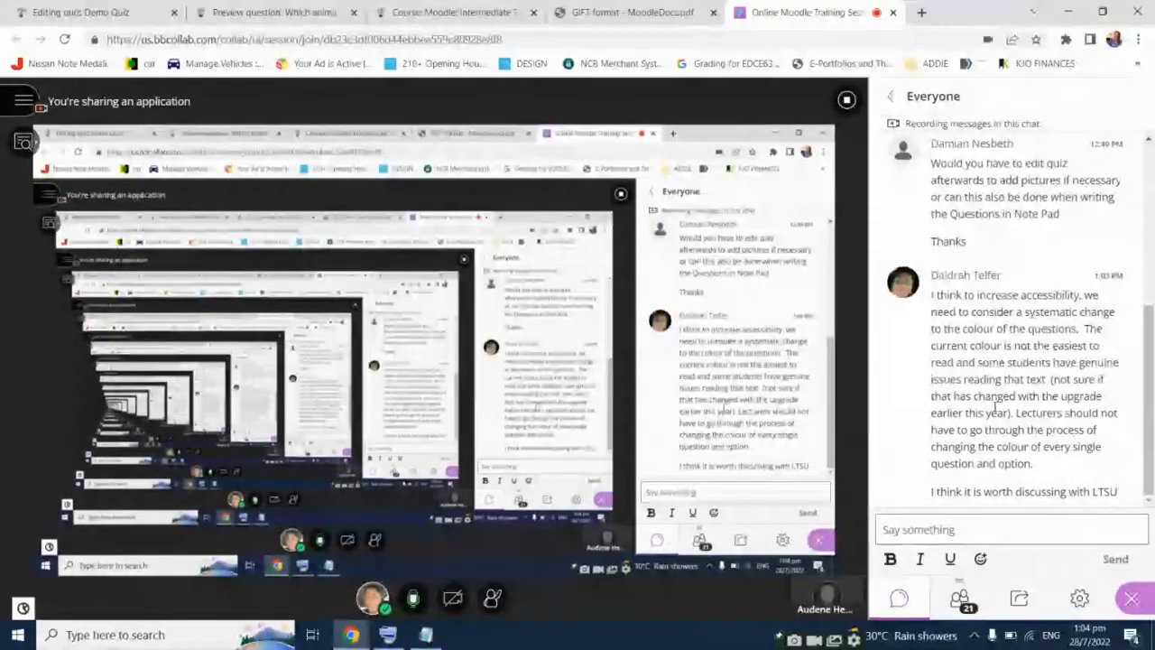
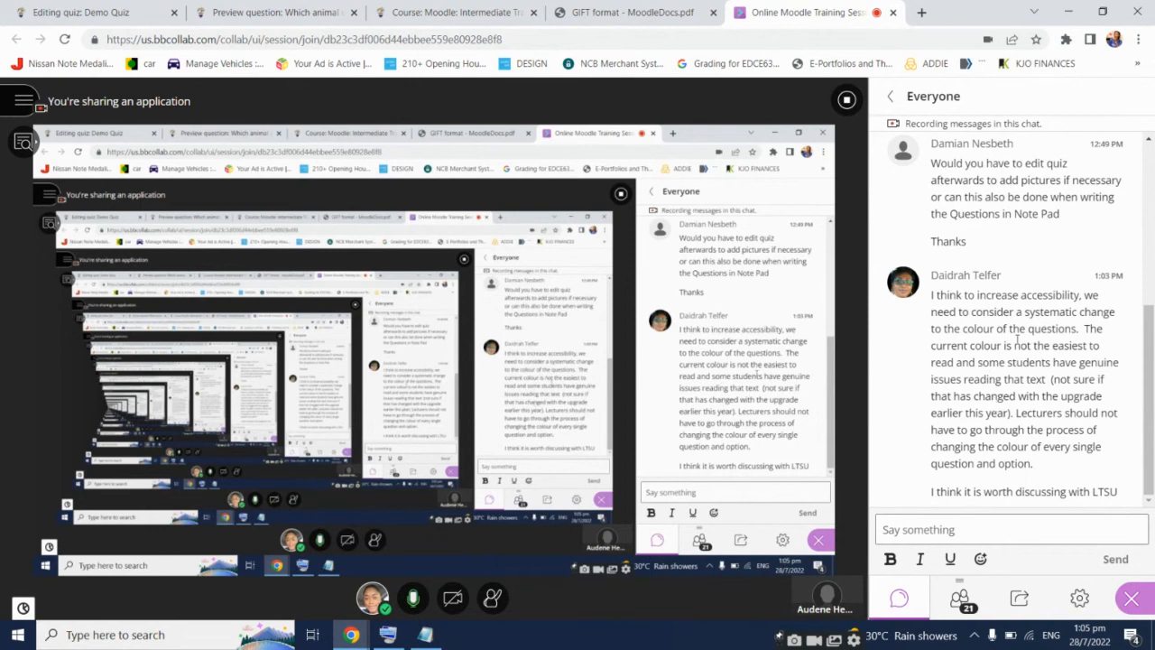
# Copy the chat message about changing question colours for accessibility and bring the DEMOQUIZ notes forward
pyautogui.moveTo(932, 295); pyautogui.dragTo(1075, 472)
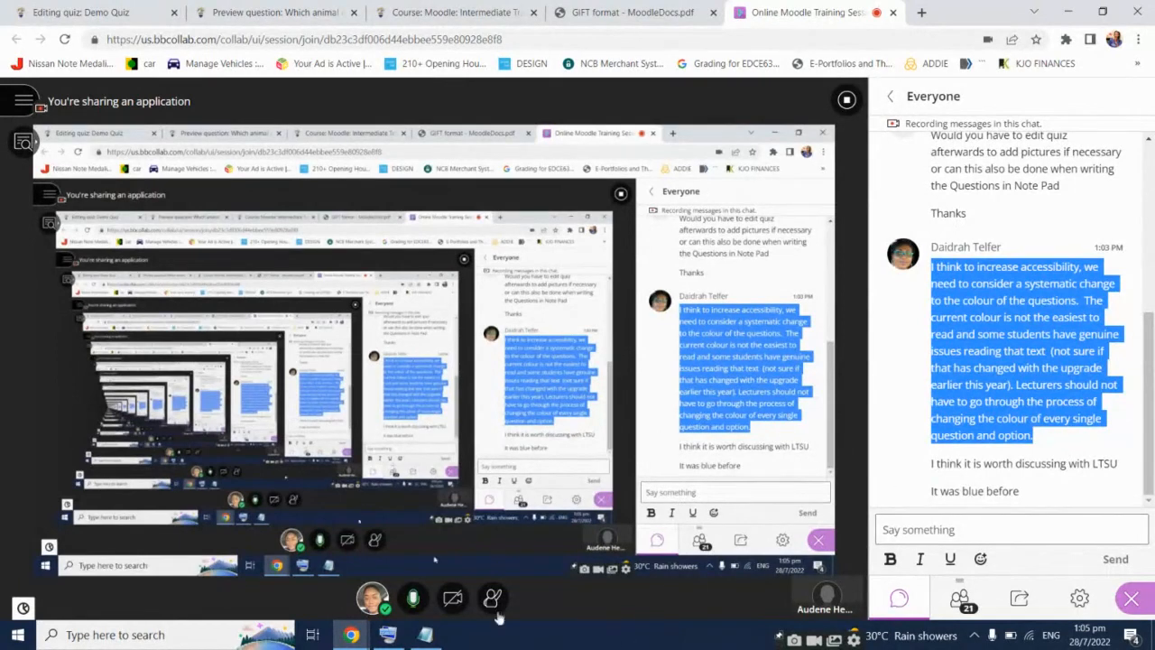
pyautogui.click(426, 635)
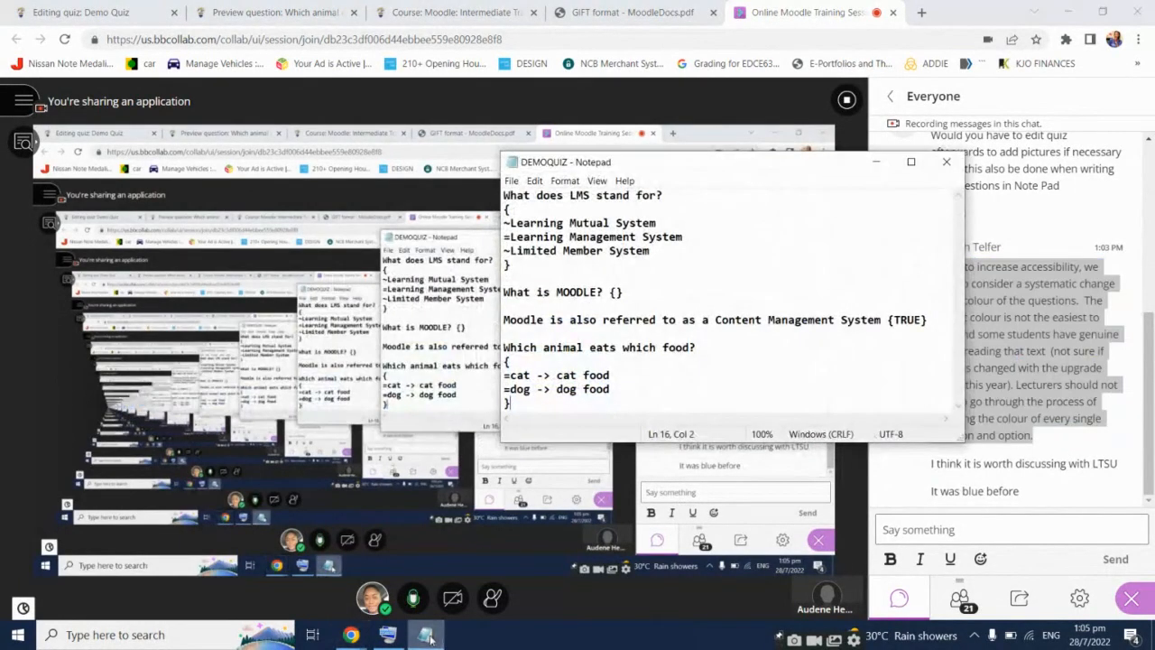
# Replace the DEMOQUIZ notes text with the copied accessibility feedback message
pyautogui.hotkey('ctrl', 'a')
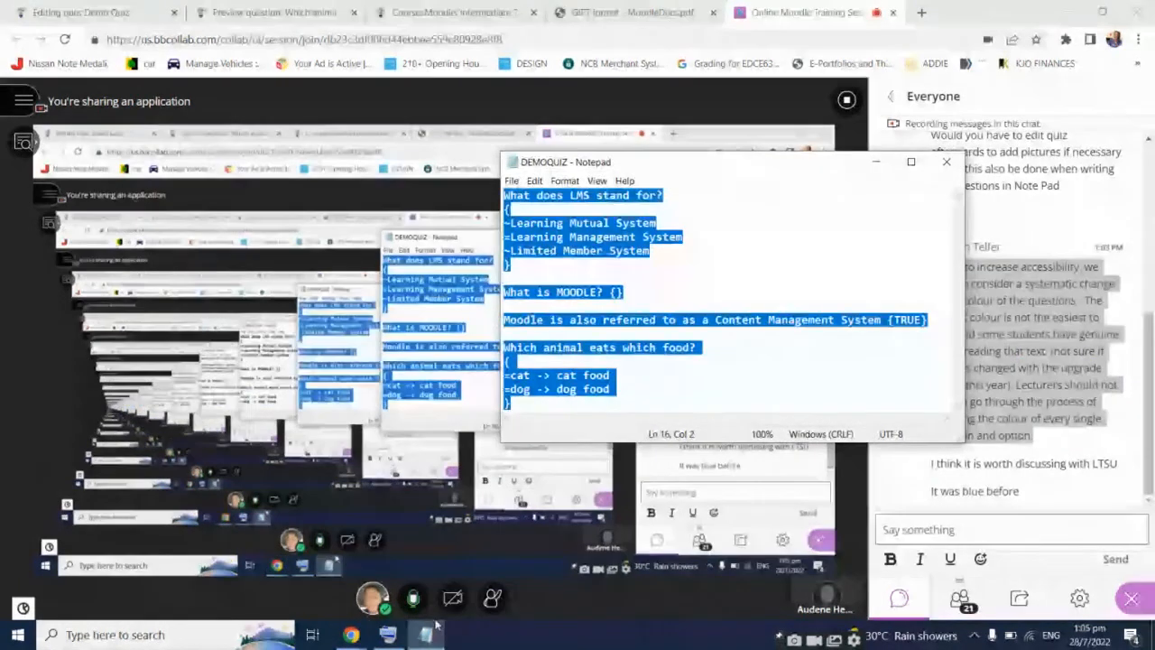
pyautogui.hotkey('ctrl', 'v')
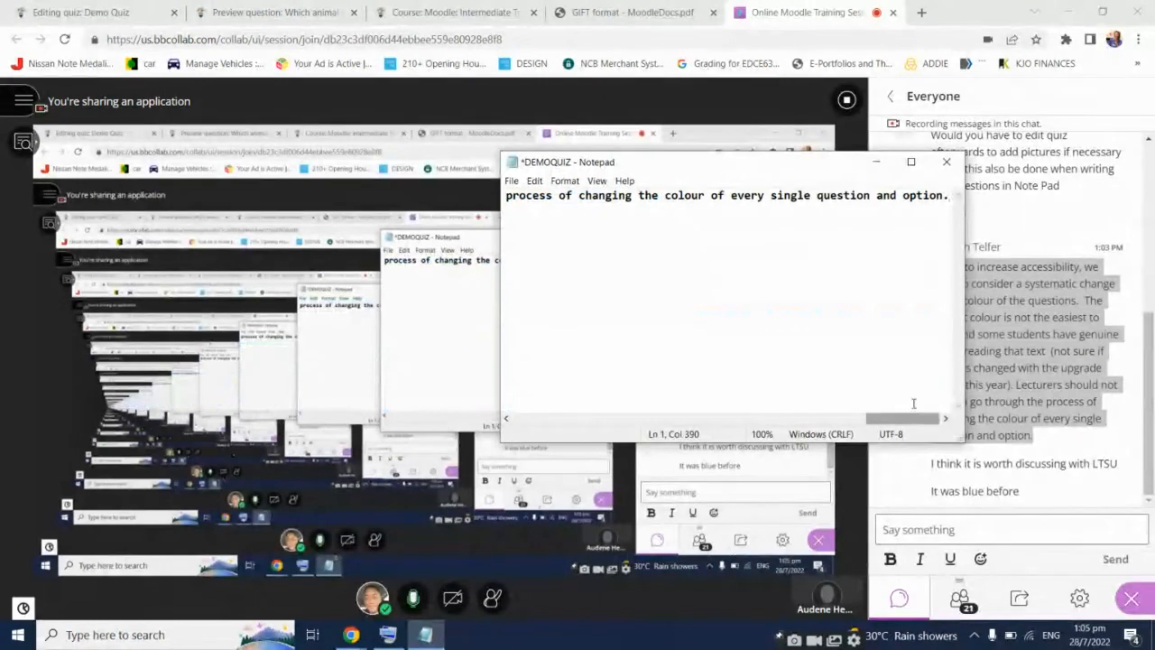
pyautogui.moveTo(913, 417); pyautogui.dragTo(544, 403)
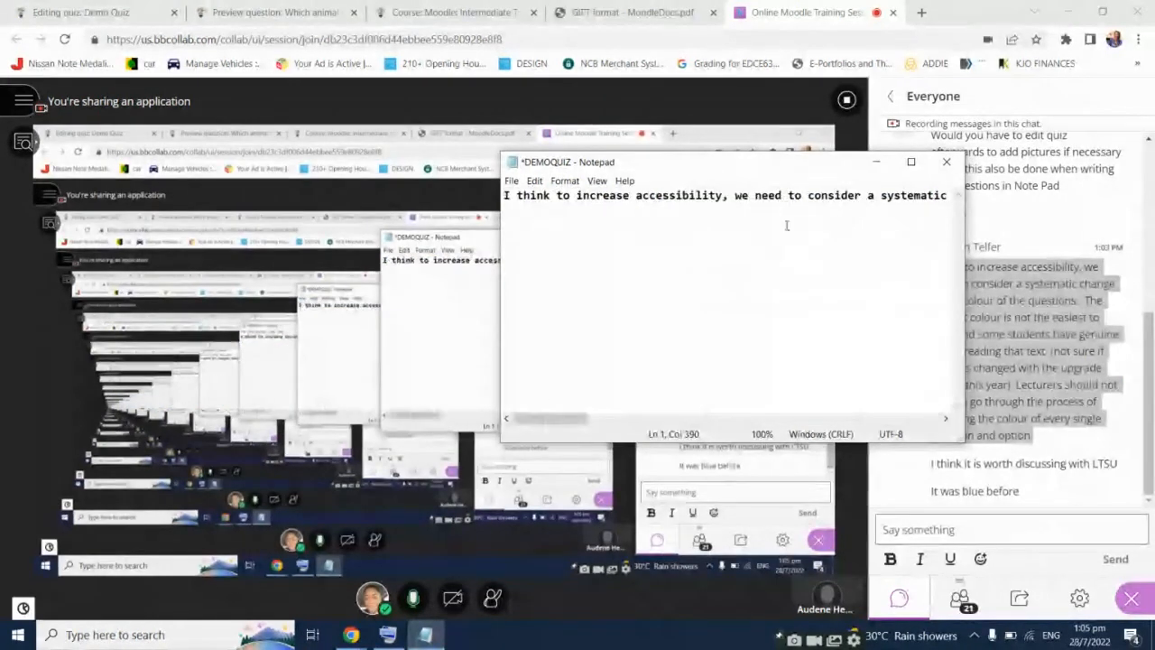
# Break the pasted message into seven readable lines, then return to the Moodle question preview
pyautogui.click(882, 197)
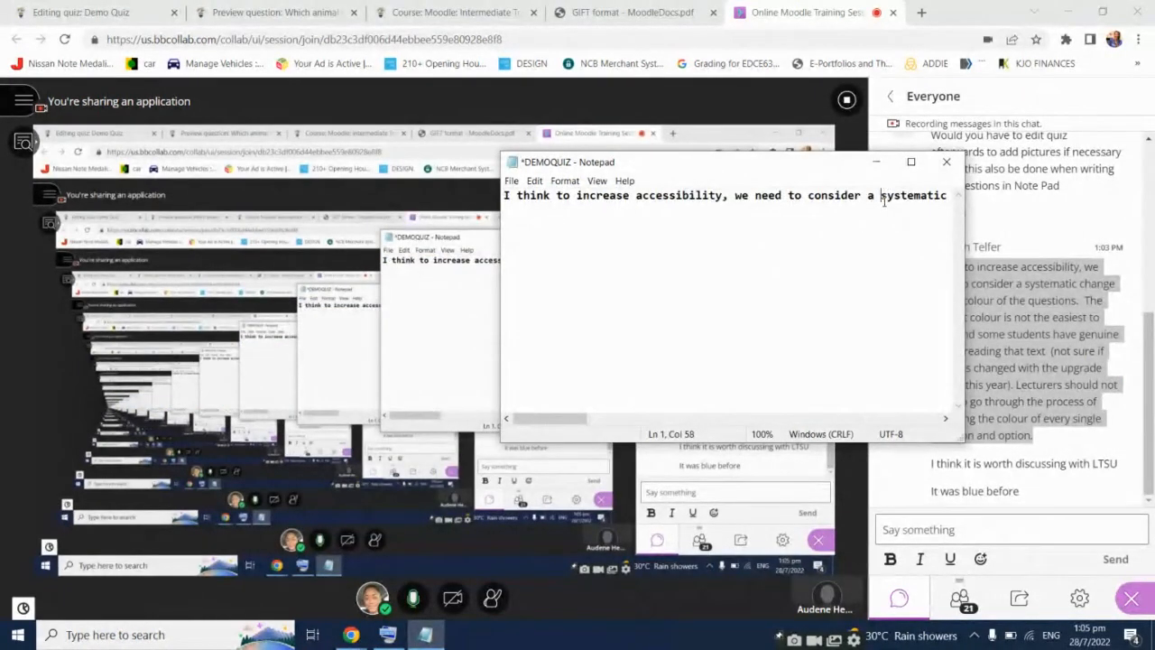
pyautogui.press('Return')
pyautogui.click(841, 208)
pyautogui.press('Return')
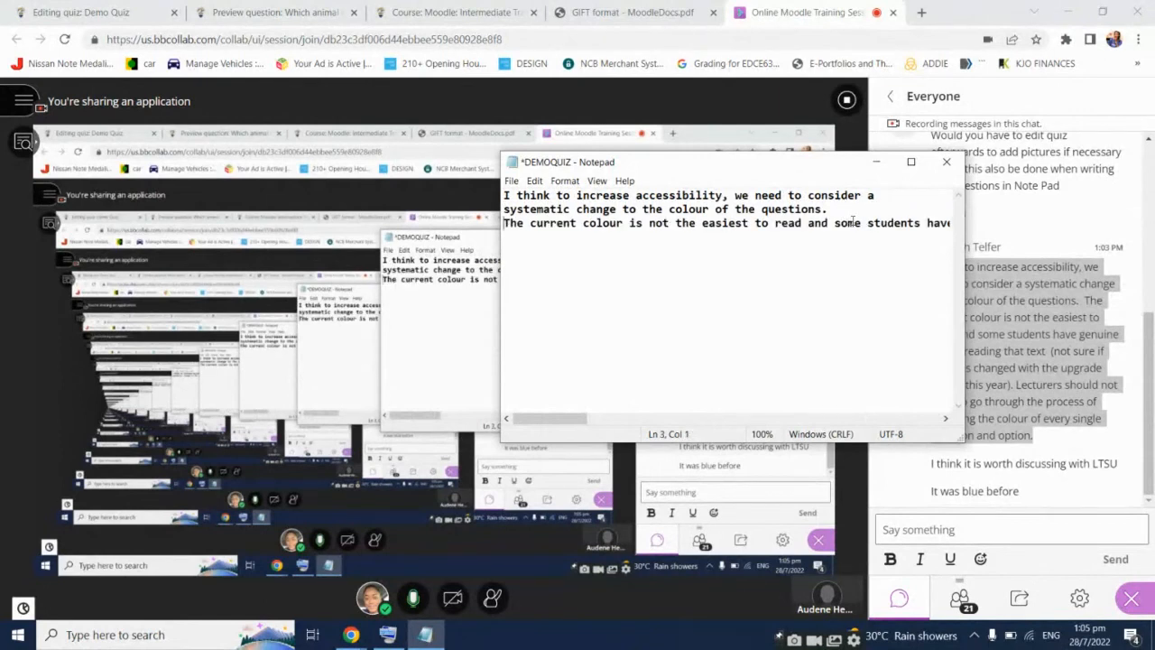
pyautogui.click(866, 223)
pyautogui.press('Return')
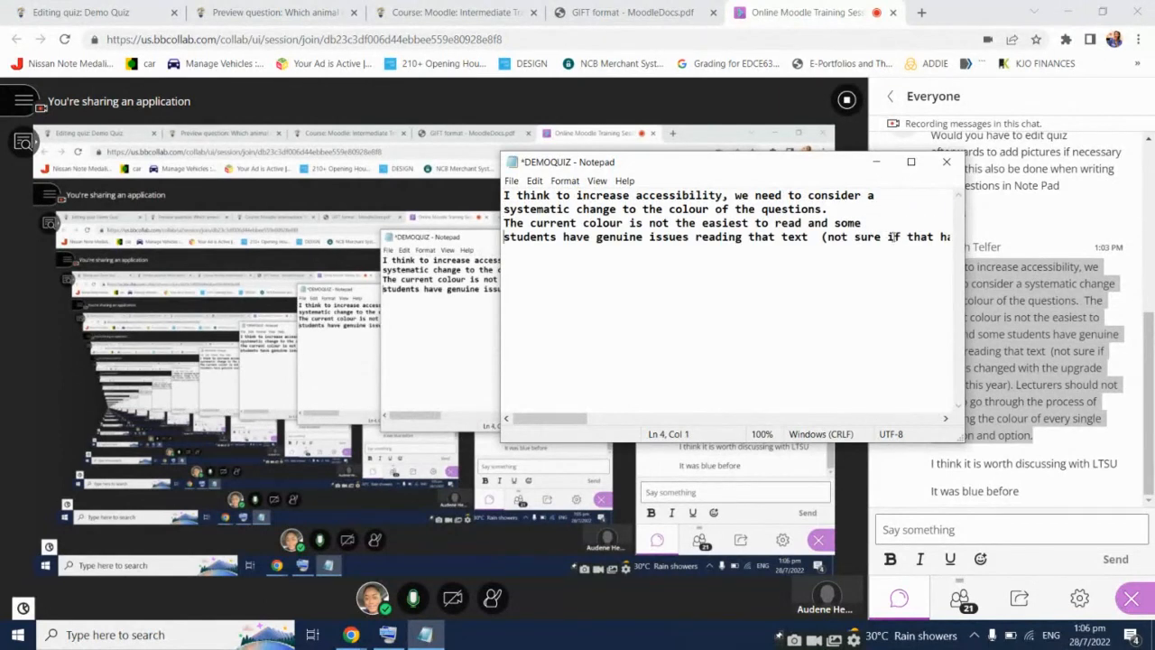
pyautogui.click(889, 236)
pyautogui.press('Return')
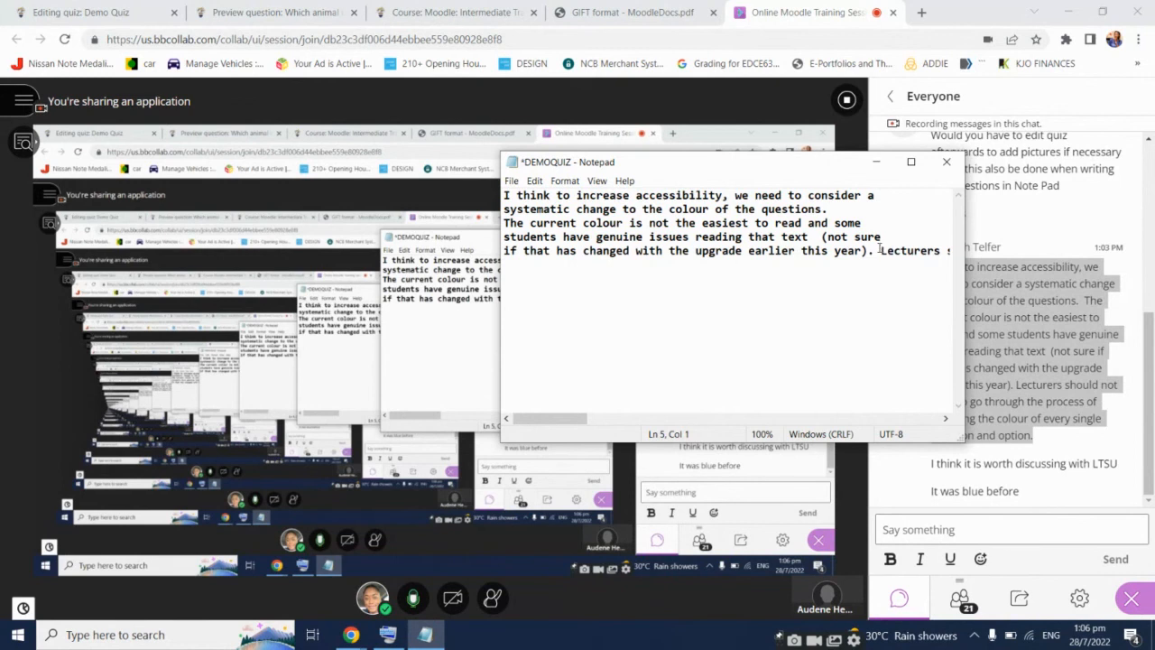
pyautogui.click(880, 249)
pyautogui.press('Return')
pyautogui.click(868, 268)
pyautogui.press('Return')
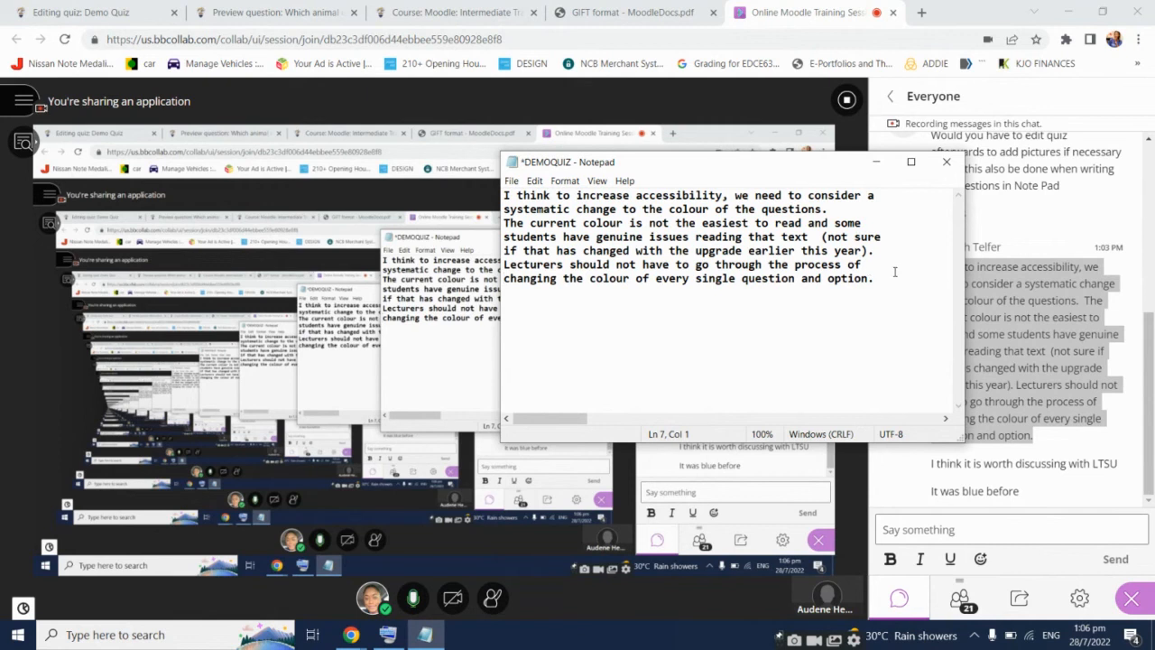
pyautogui.click(899, 279)
pyautogui.click(1074, 347)
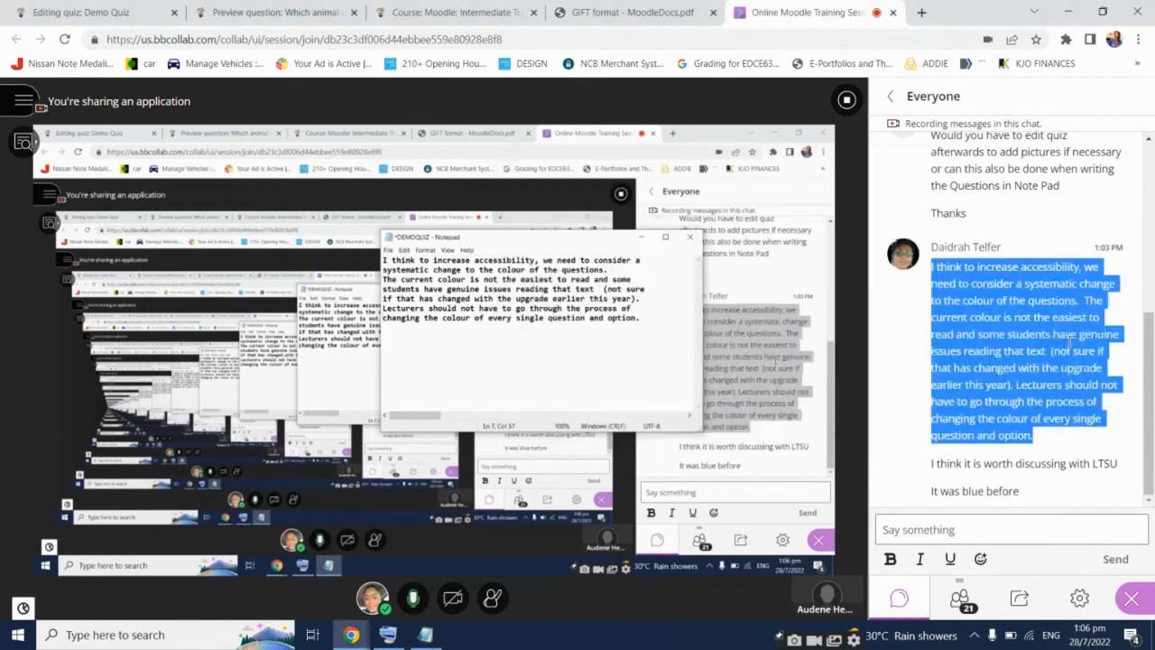
pyautogui.click(262, 12)
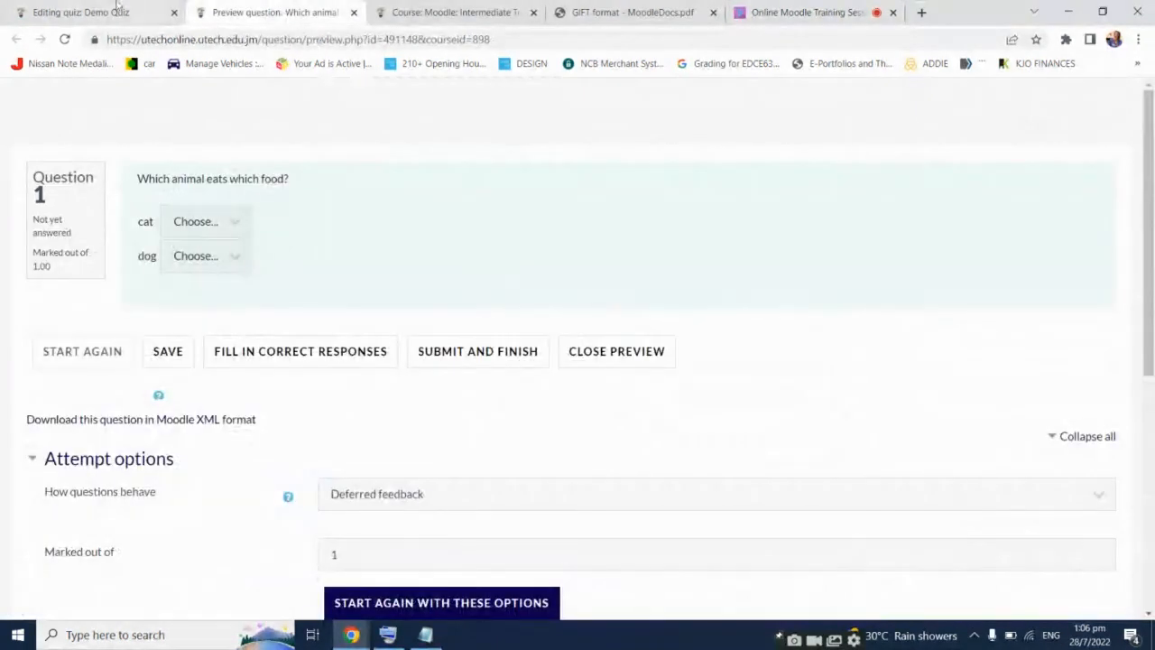
# Close the question preview and look over the Demo Quiz editing page's six questions
pyautogui.middleClick(281, 5)
pyautogui.click(157, 5)
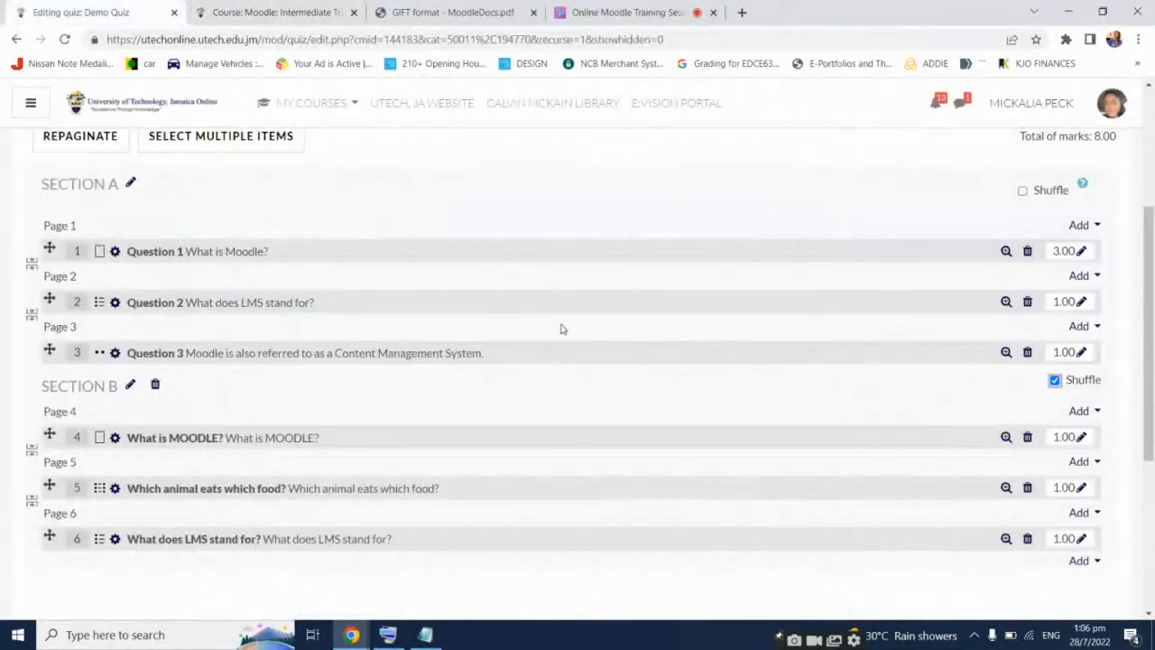
pyautogui.scroll(-1, 547, 359)
pyautogui.scroll(1, 547, 359)
pyautogui.scroll(2, 592, 364)
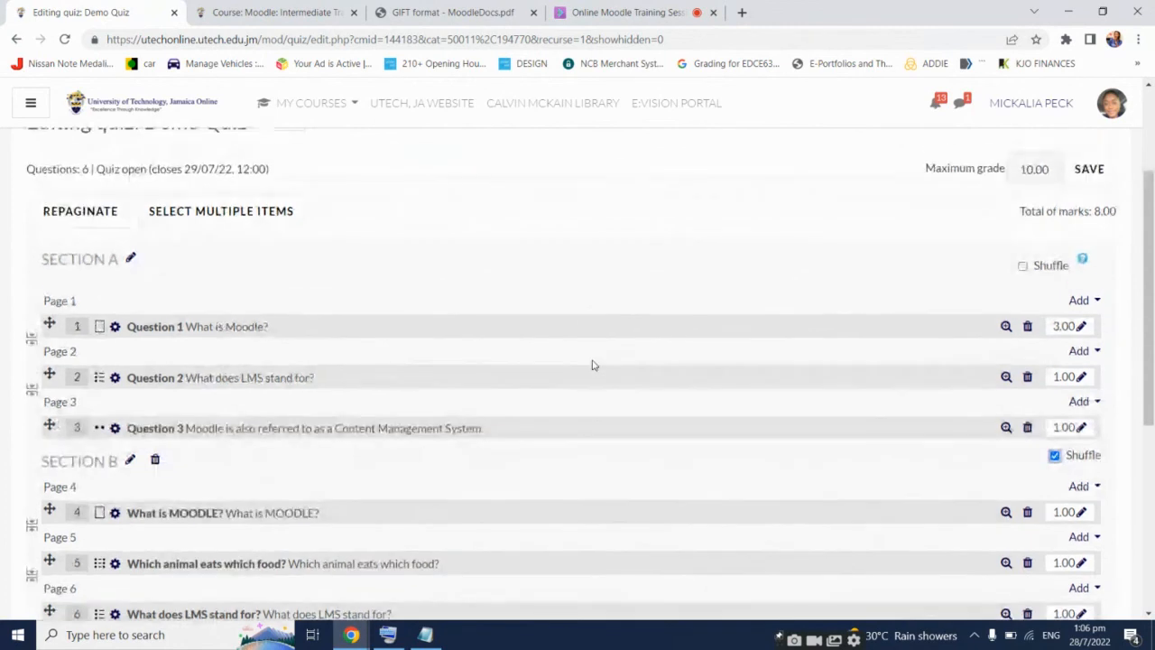
pyautogui.scroll(-5, 605, 374)
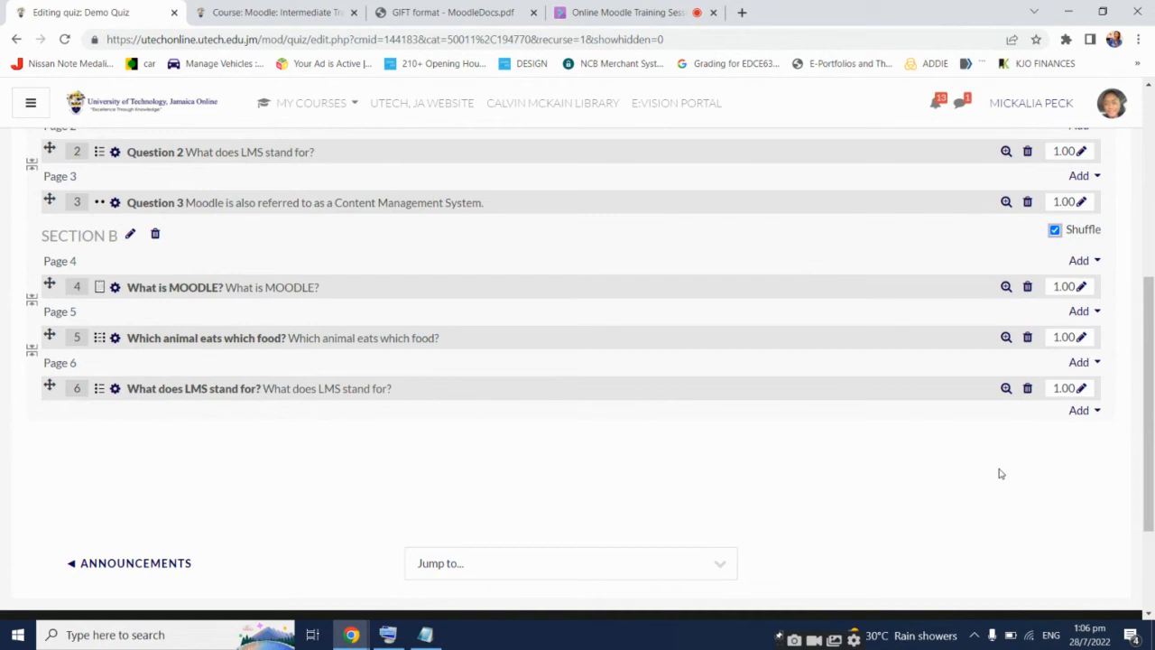
pyautogui.click(1096, 415)
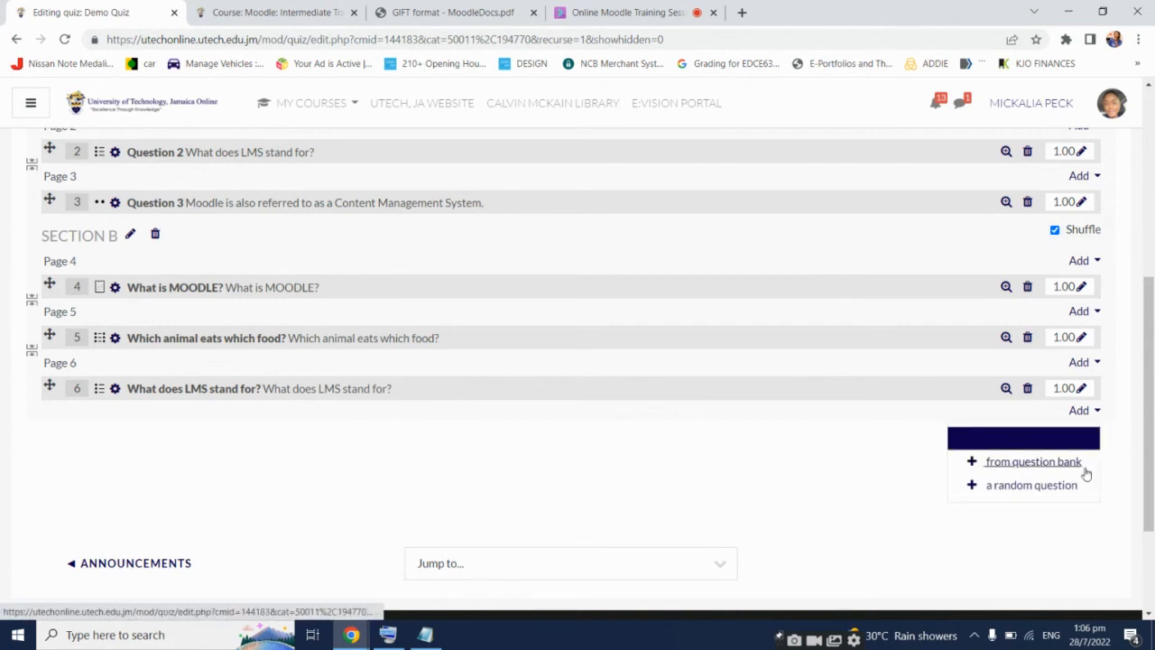
pyautogui.click(1063, 485)
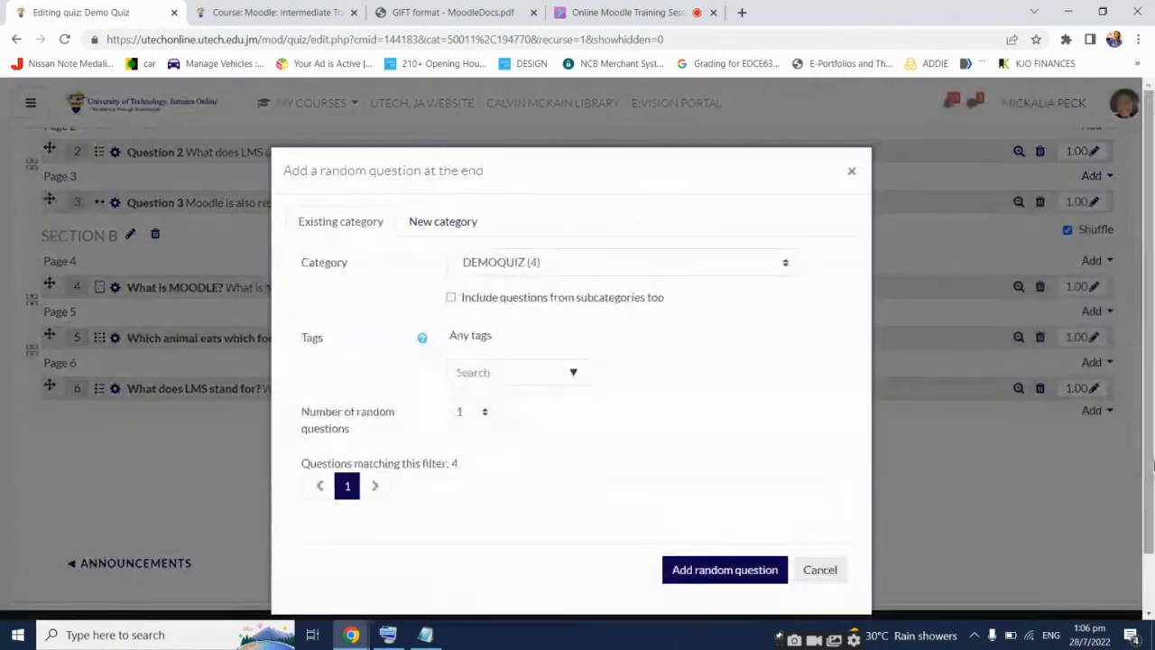
pyautogui.click(728, 274)
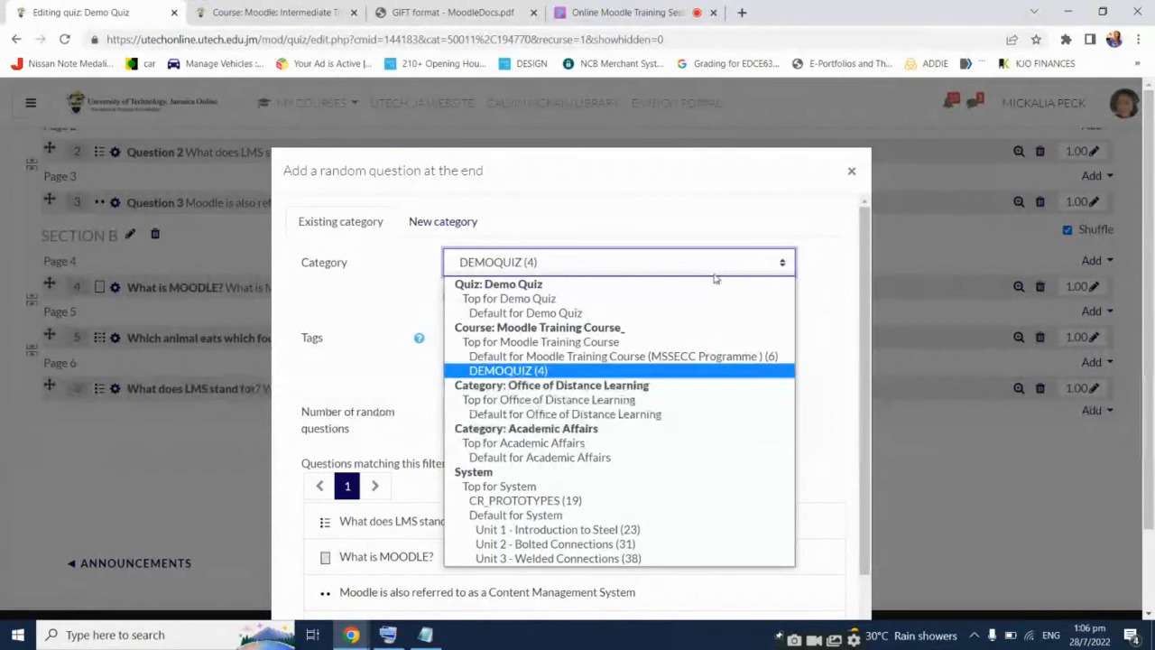
pyautogui.click(601, 559)
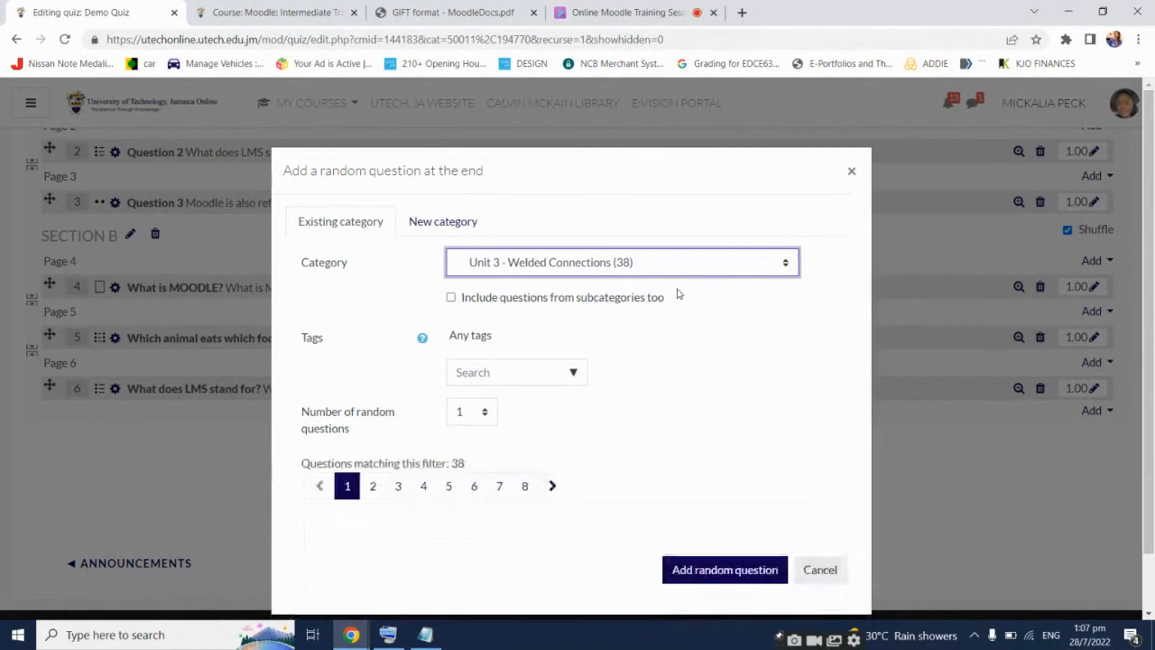
pyautogui.scroll(-5, 749, 309)
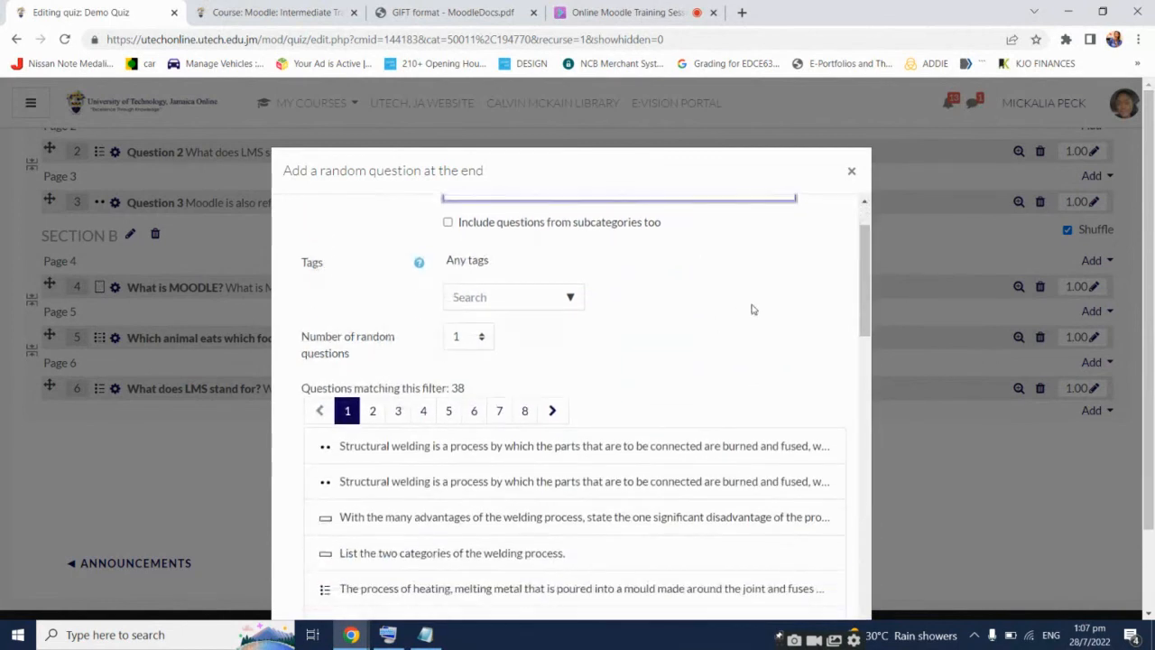
pyautogui.scroll(5, 749, 309)
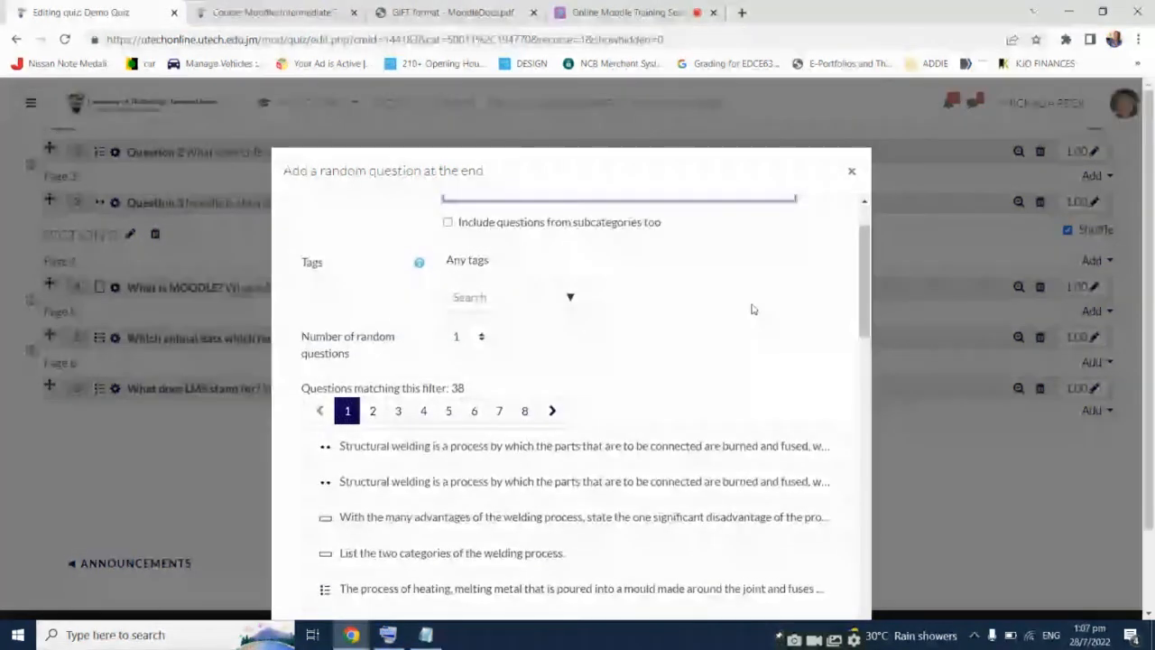
pyautogui.scroll(-1, 752, 309)
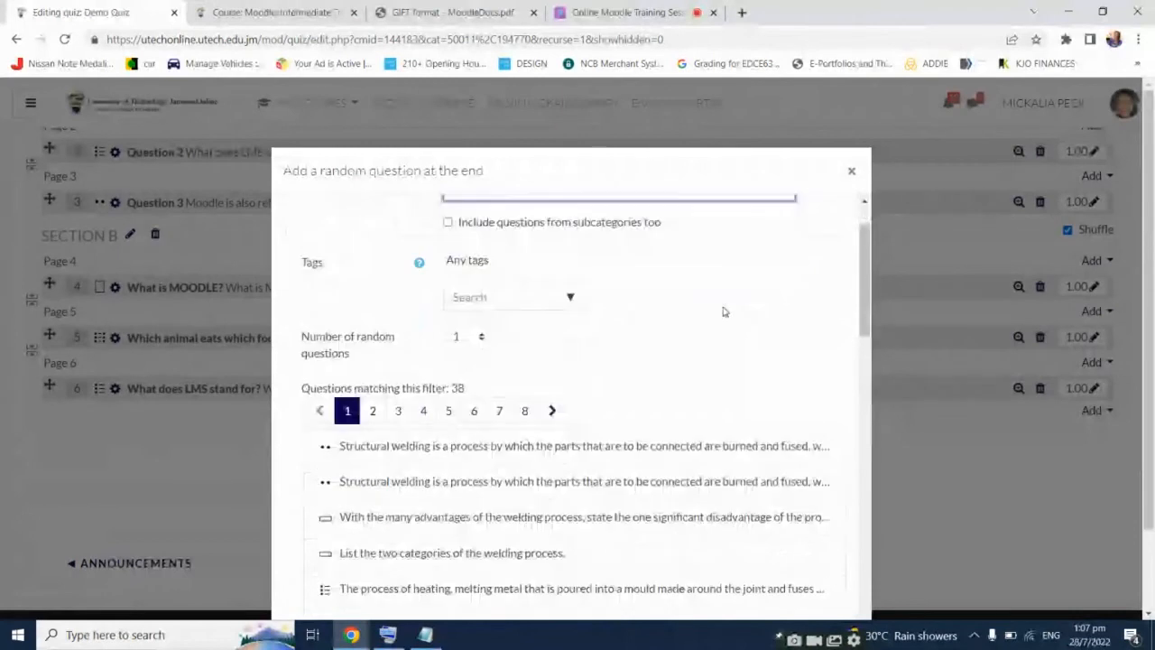
pyautogui.click(480, 338)
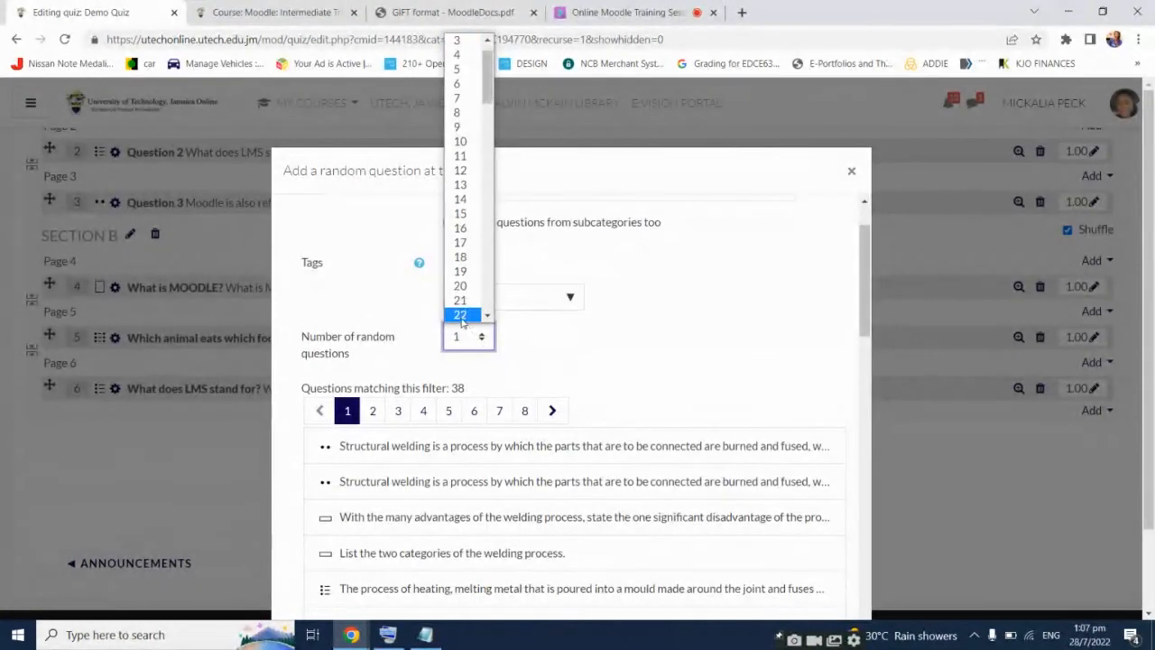
pyautogui.click(456, 287)
pyautogui.click(719, 341)
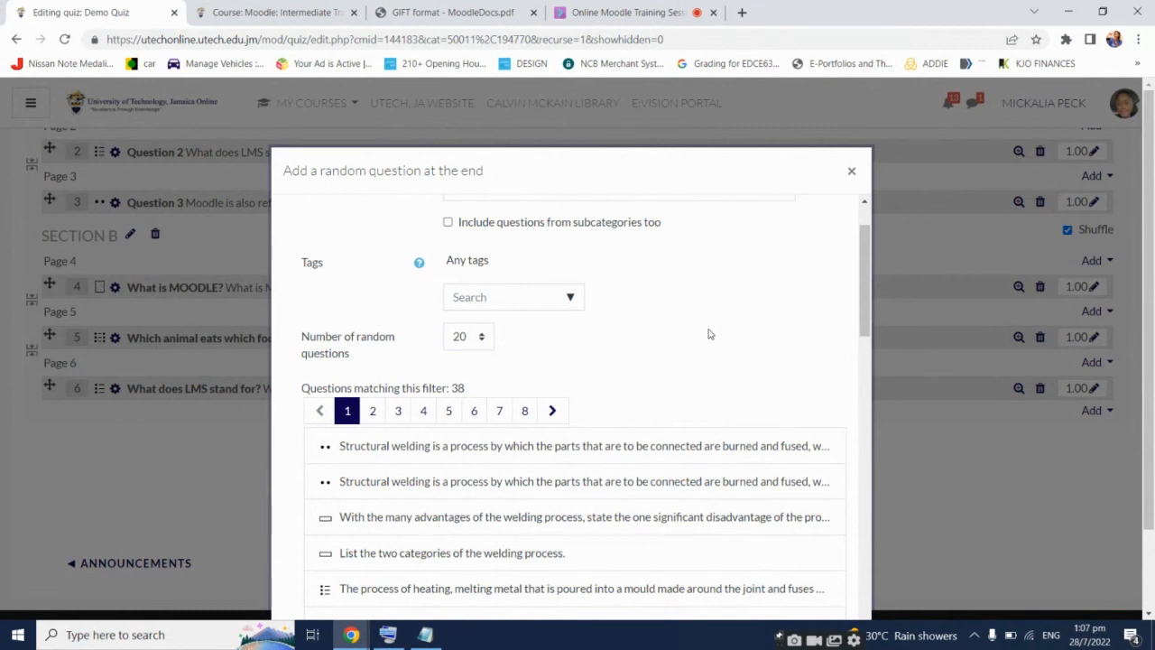
pyautogui.scroll(1, 709, 335)
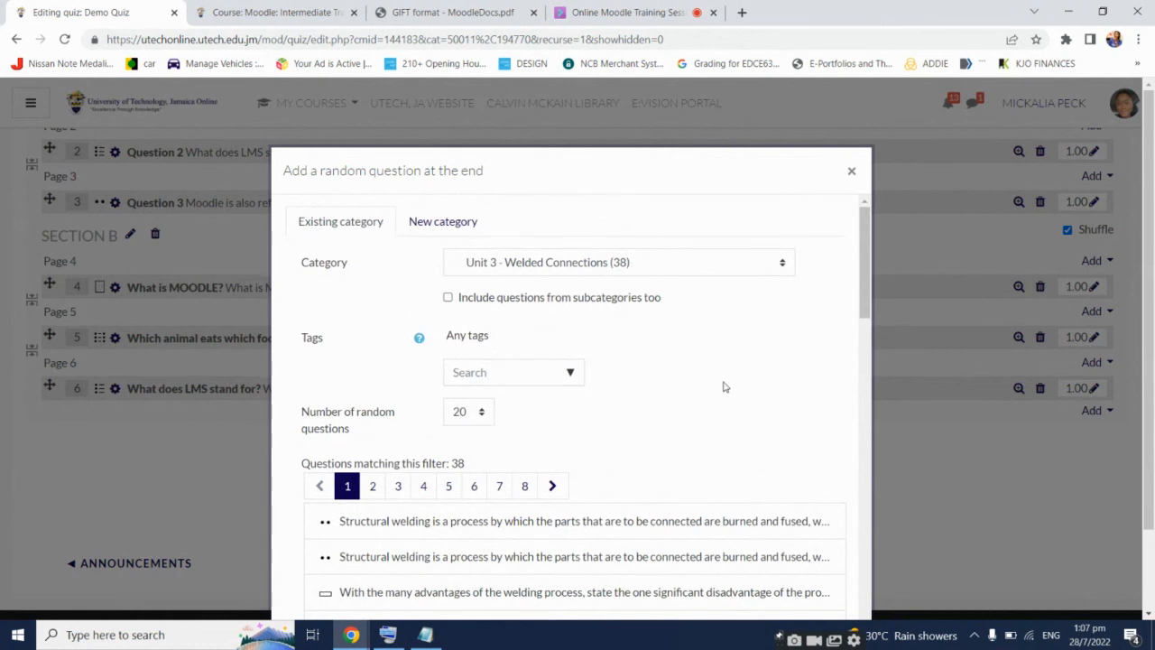
pyautogui.scroll(-15, 720, 387)
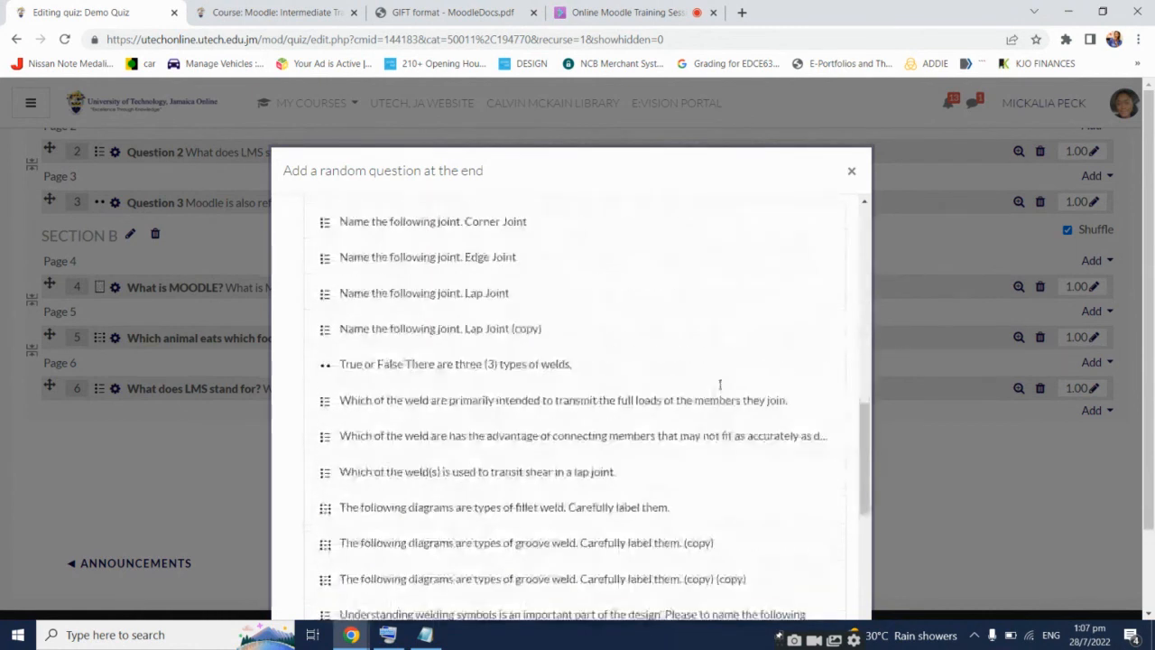
pyautogui.scroll(-3, 720, 390)
pyautogui.click(742, 602)
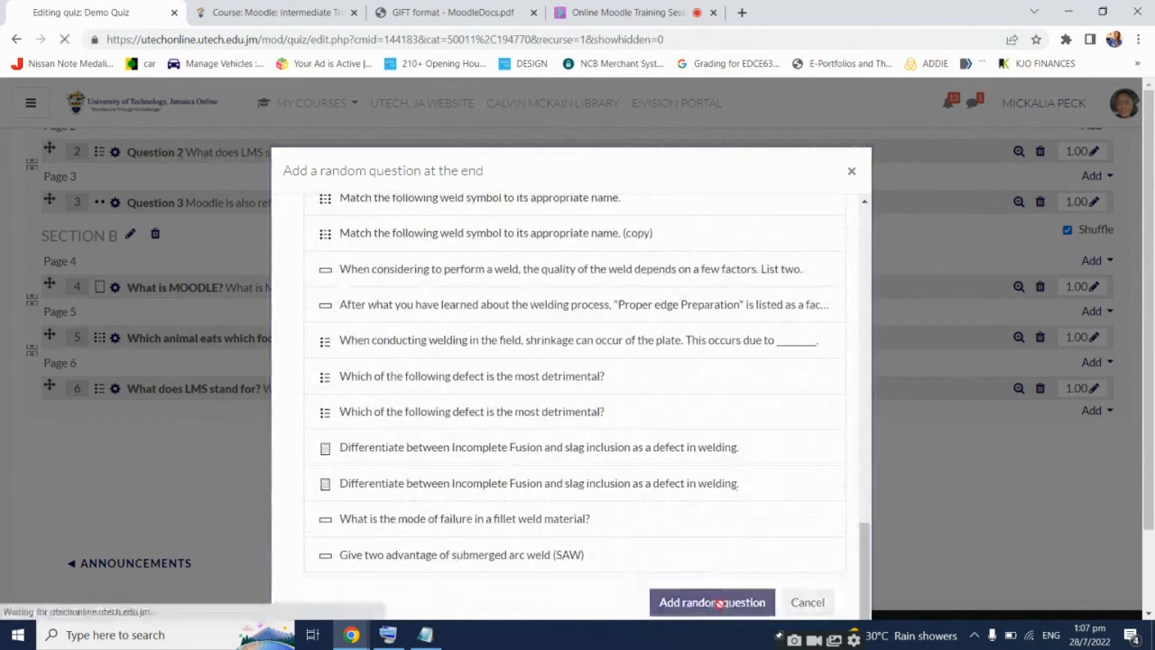
pyautogui.scroll(-5, 848, 343)
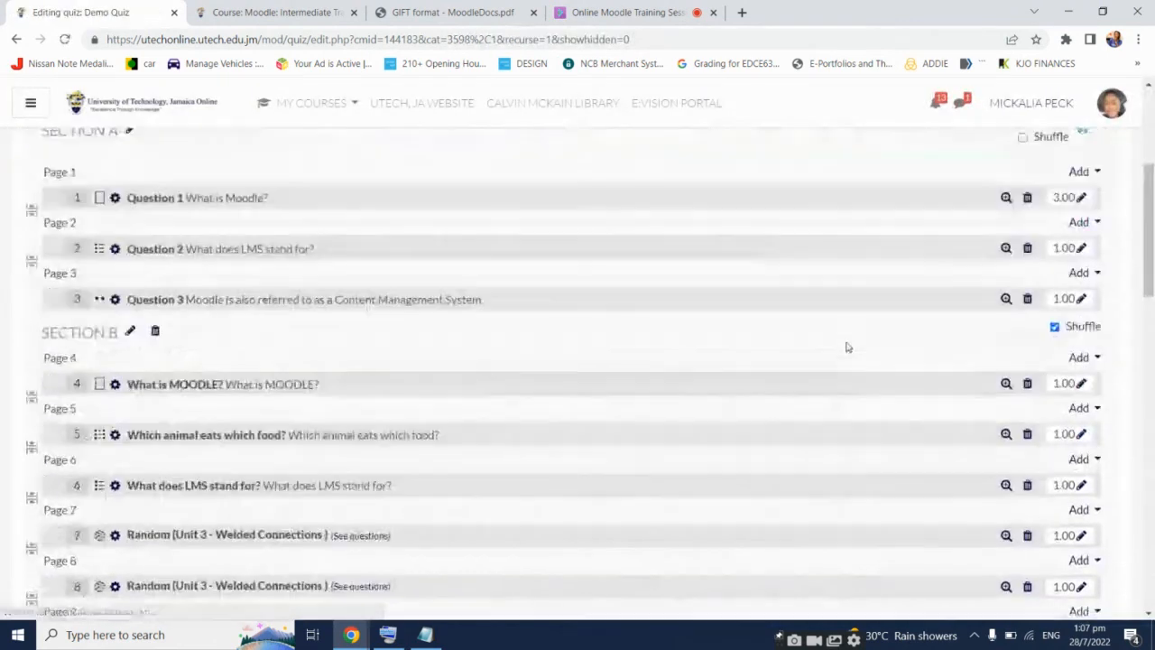
pyautogui.scroll(-2, 838, 344)
pyautogui.scroll(2, 839, 344)
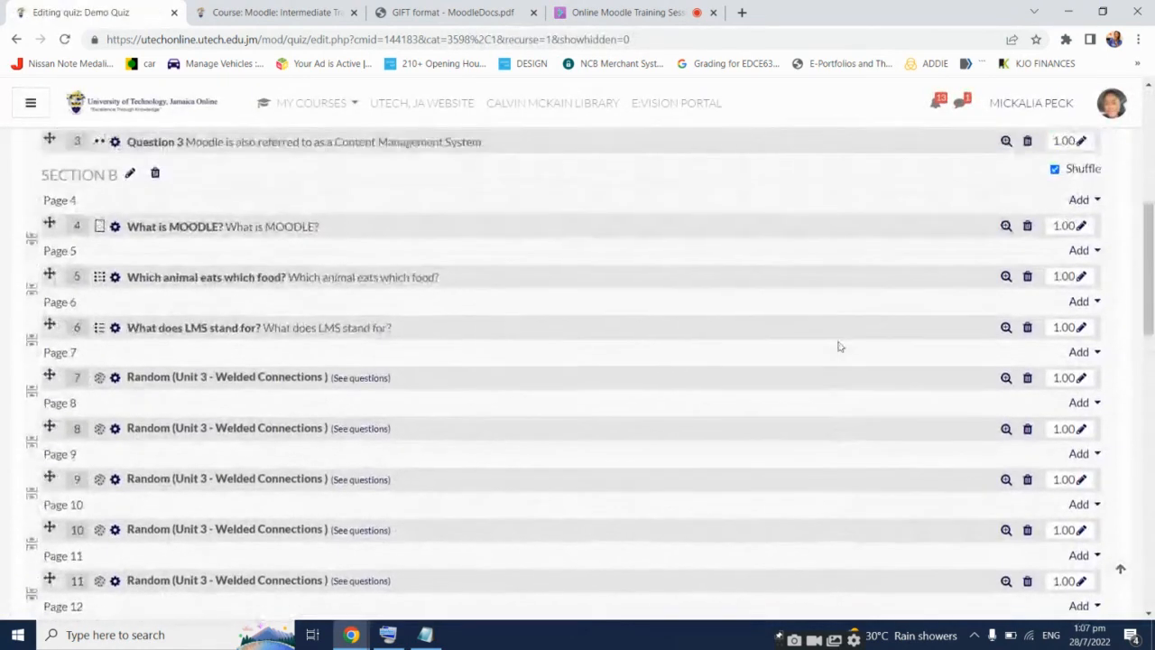
pyautogui.scroll(-3, 352, 383)
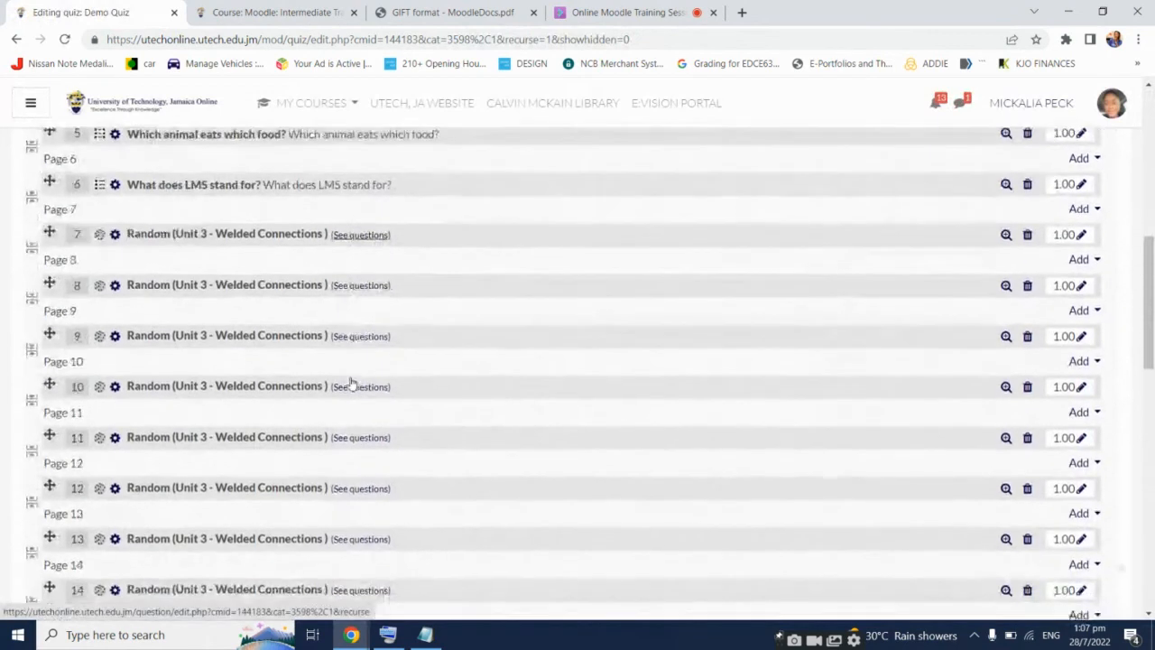
pyautogui.scroll(-3, 351, 384)
pyautogui.scroll(6, 352, 386)
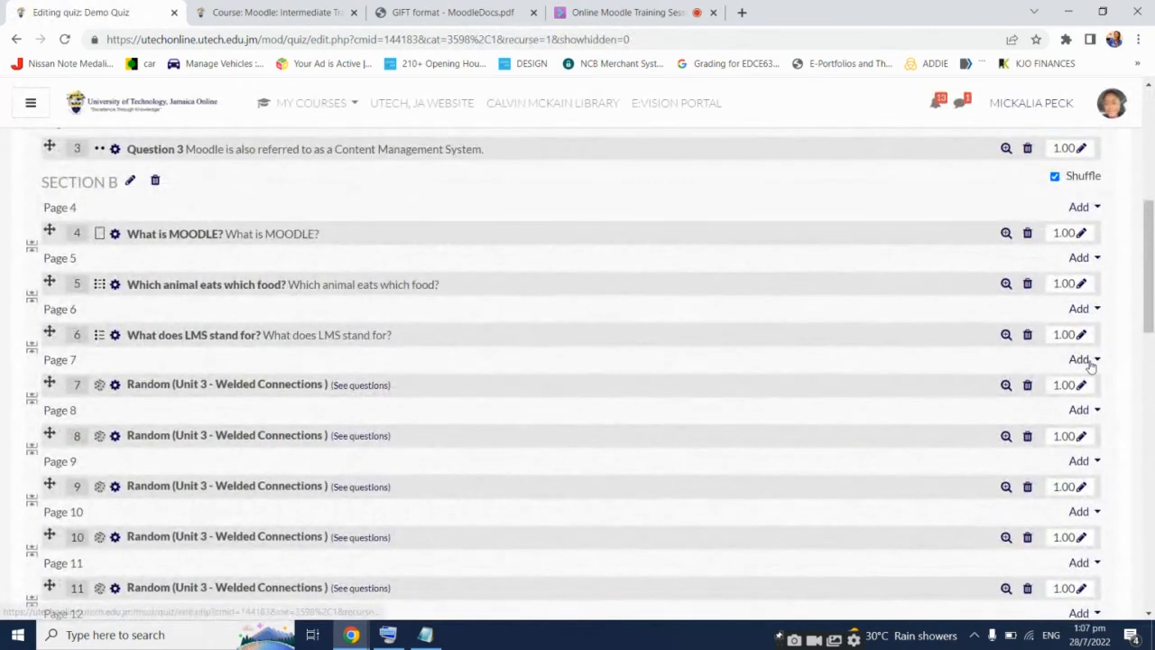
# Insert a section heading named SECTION C above question 7 and review the question list
pyautogui.click(1090, 361)
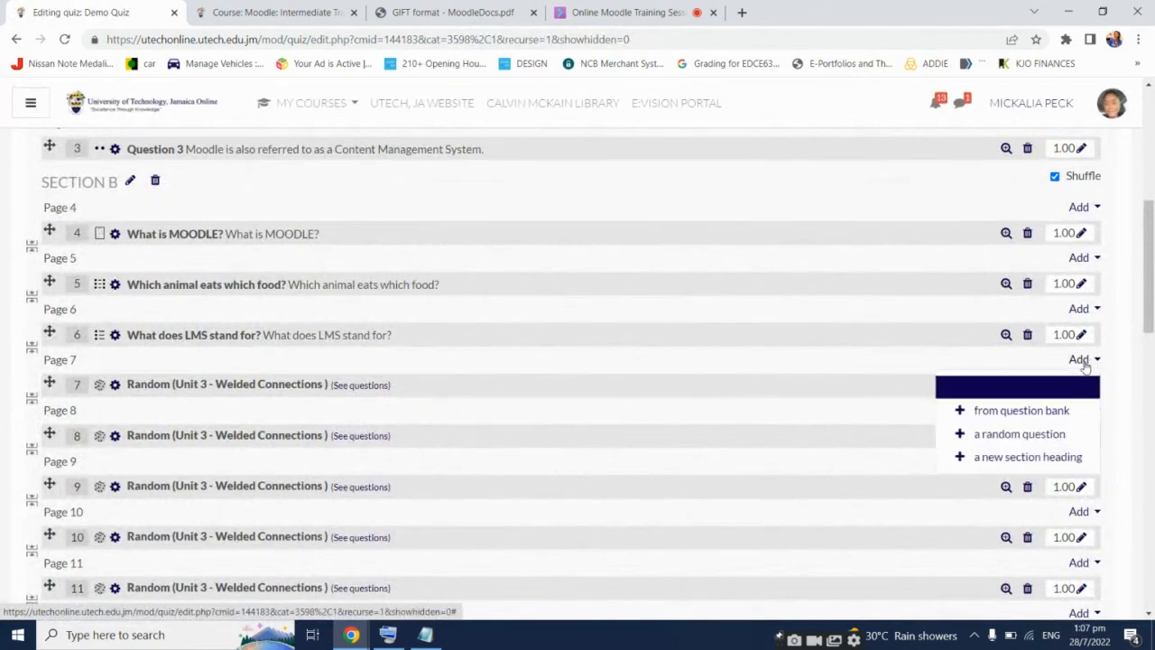
pyautogui.click(1028, 458)
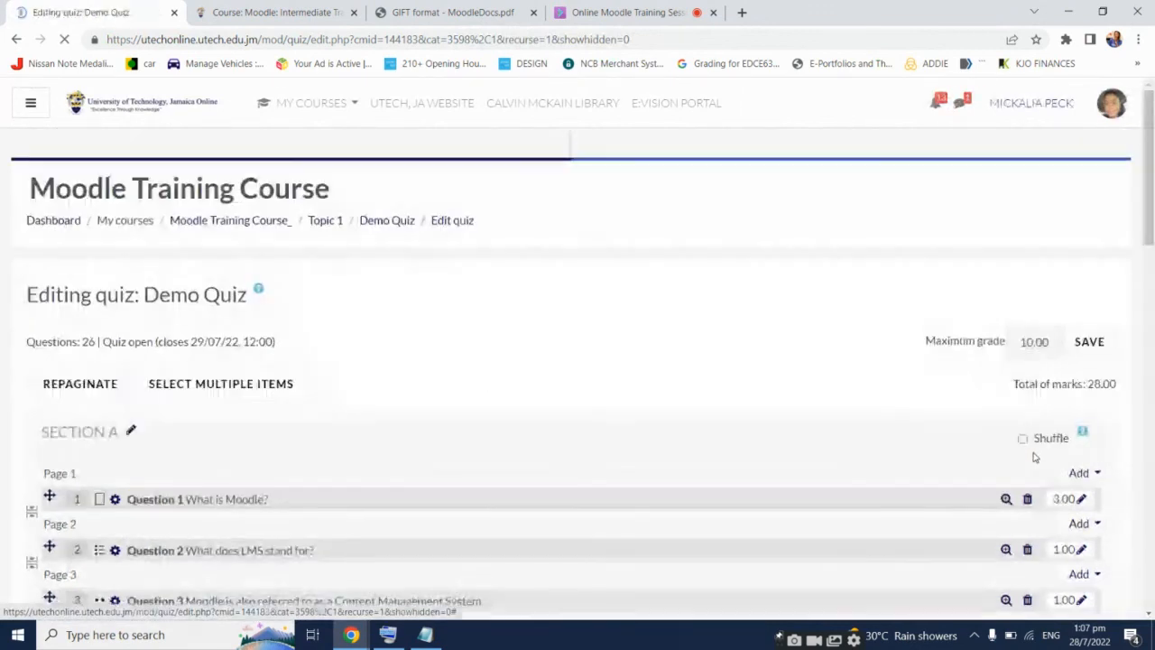
pyautogui.scroll(-3, 244, 444)
pyautogui.scroll(-4, 243, 444)
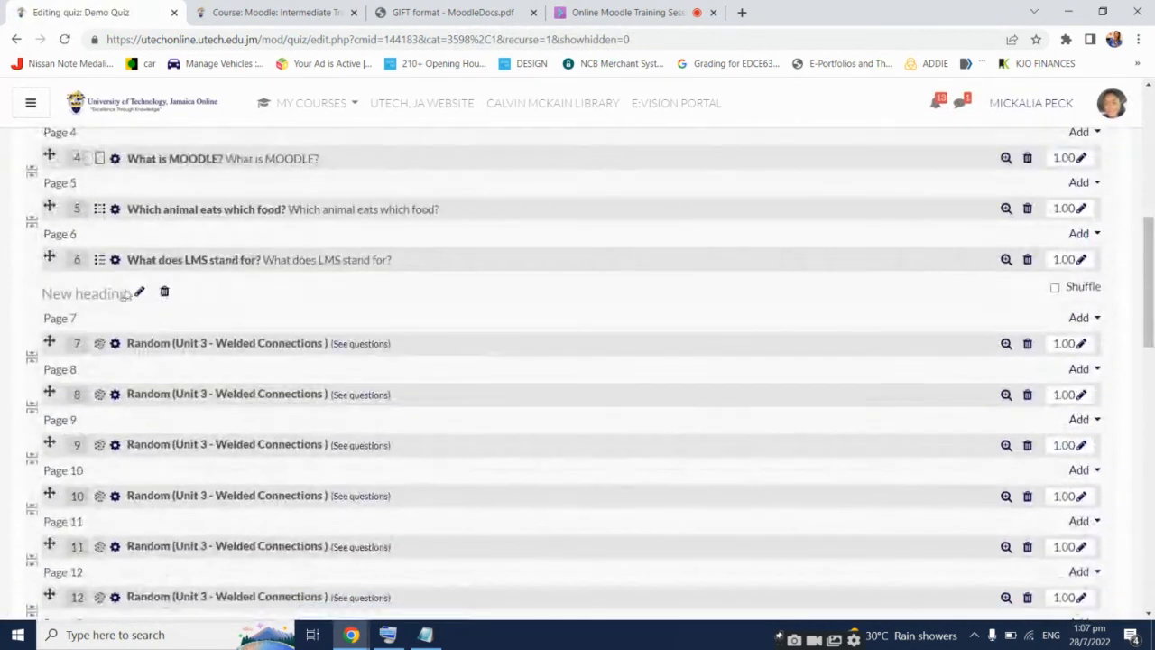
pyautogui.click(143, 294)
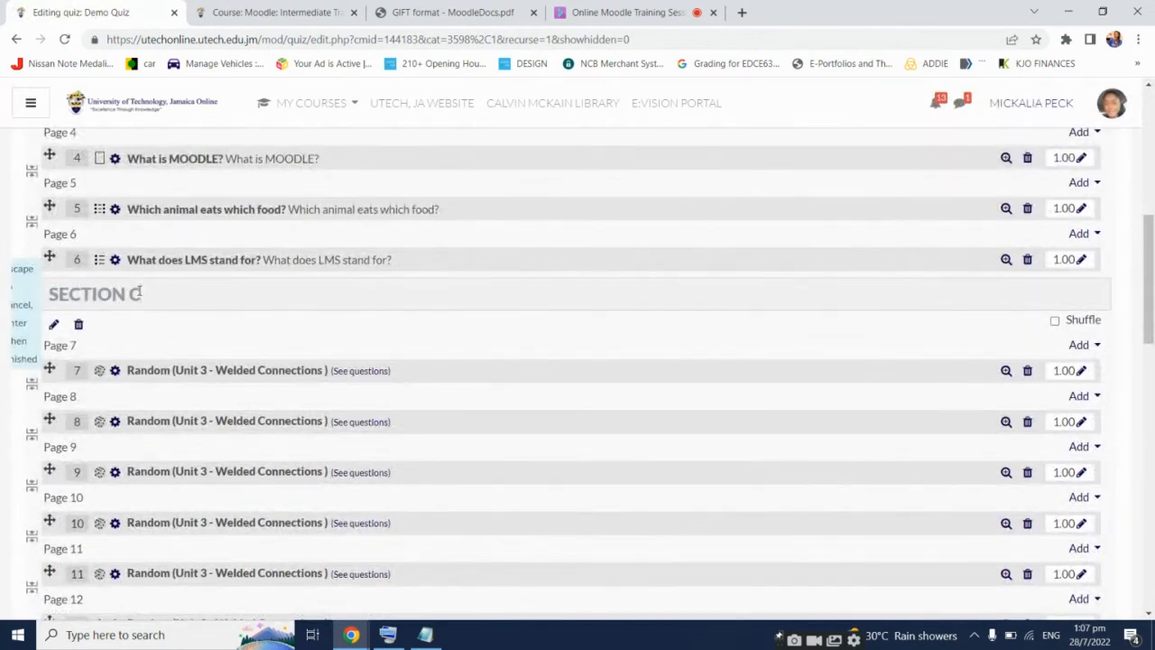
pyautogui.press('Return')
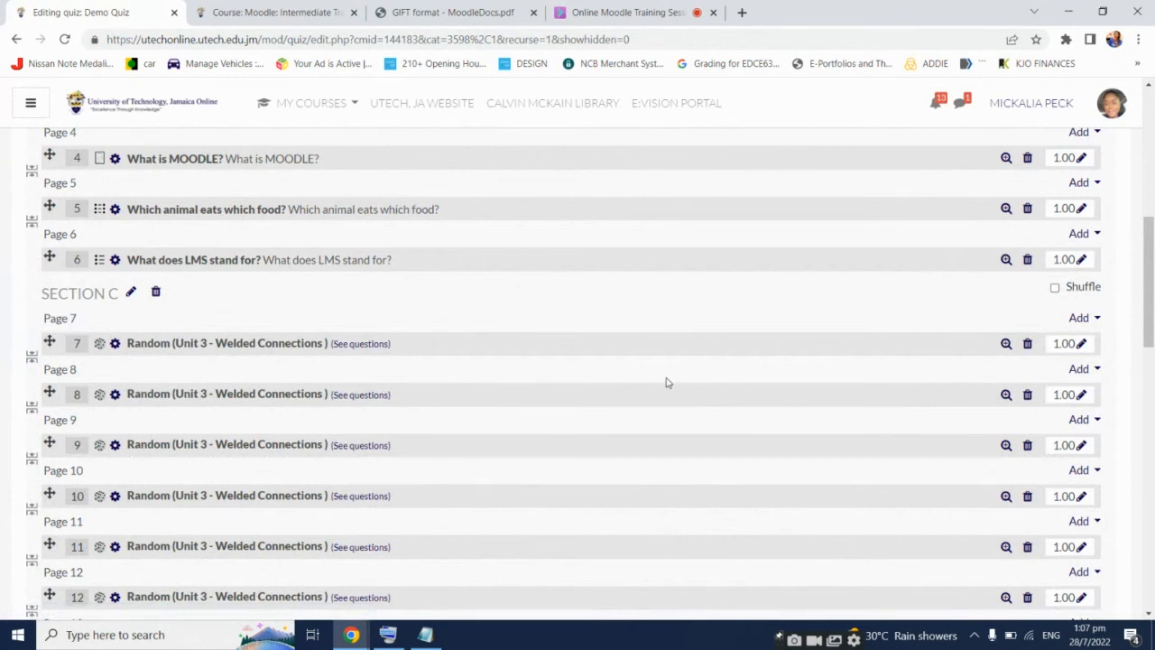
pyautogui.scroll(4, 666, 383)
pyautogui.scroll(-5, 666, 382)
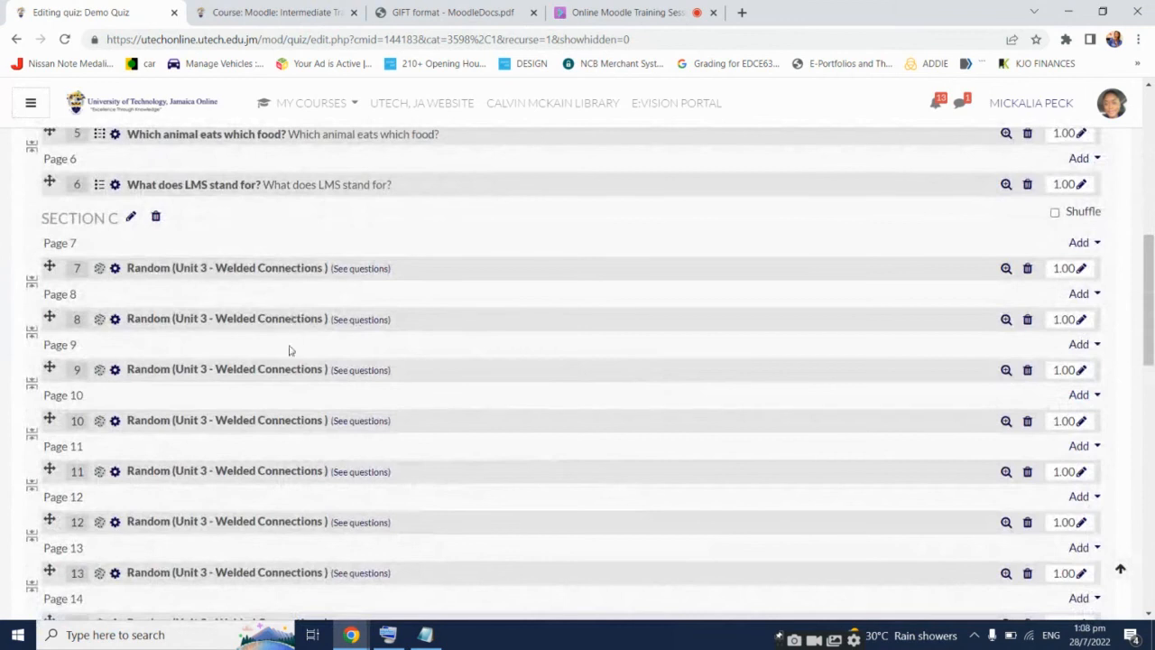
pyautogui.scroll(-7, 274, 393)
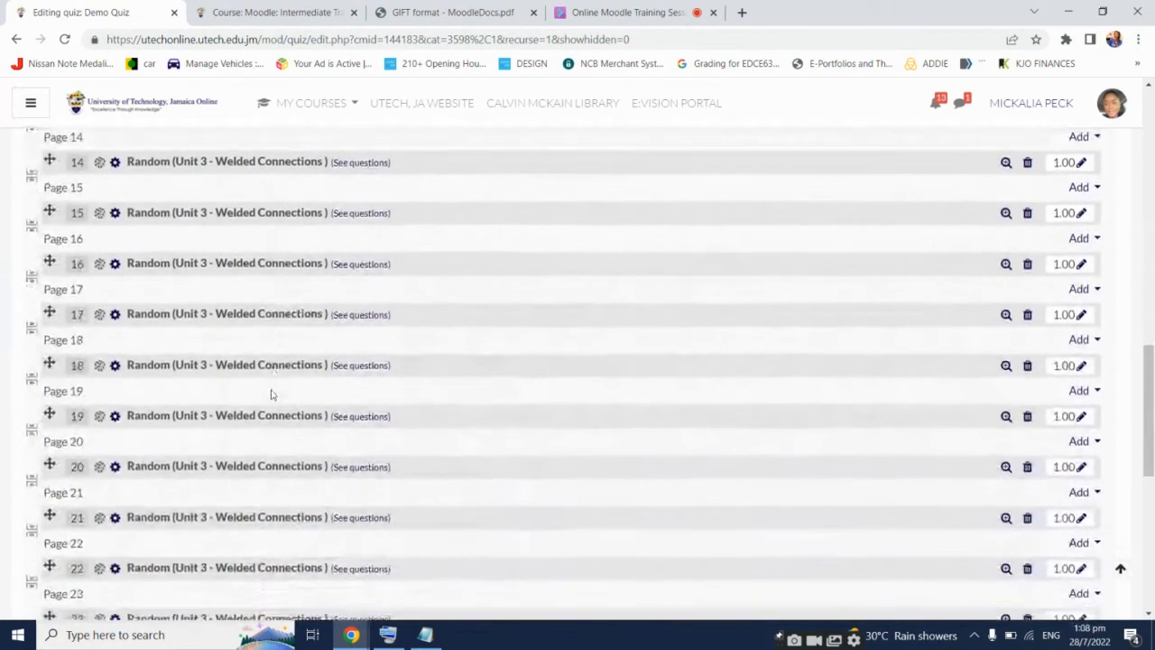
pyautogui.scroll(-2, 270, 393)
pyautogui.scroll(7, 270, 393)
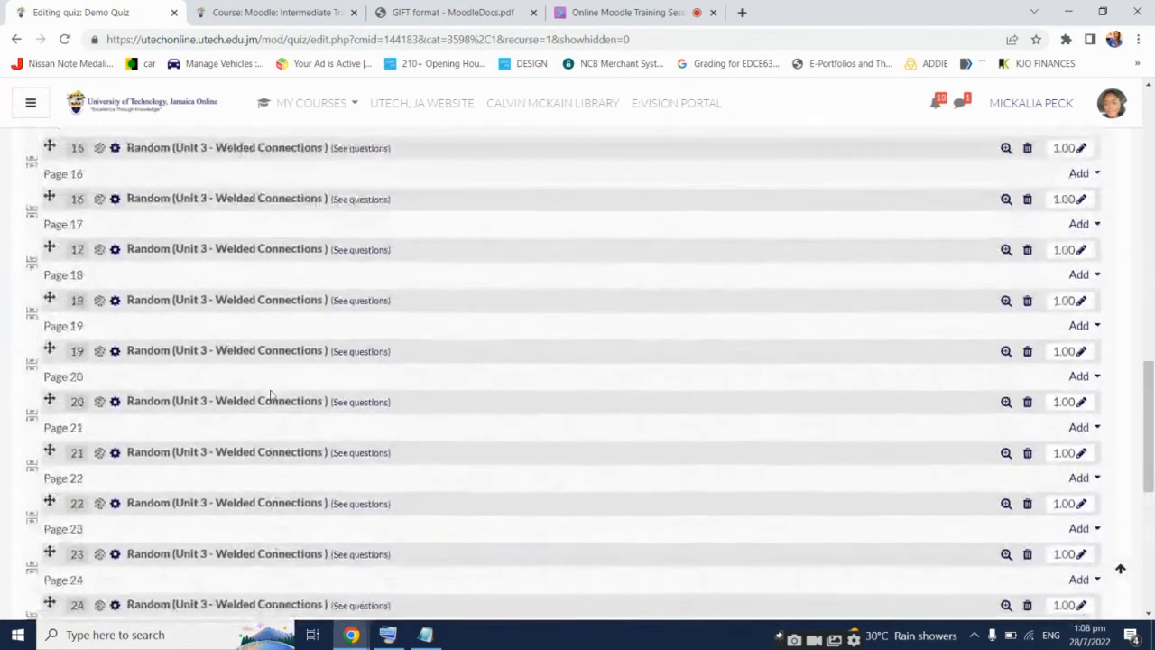
pyautogui.scroll(5, 270, 393)
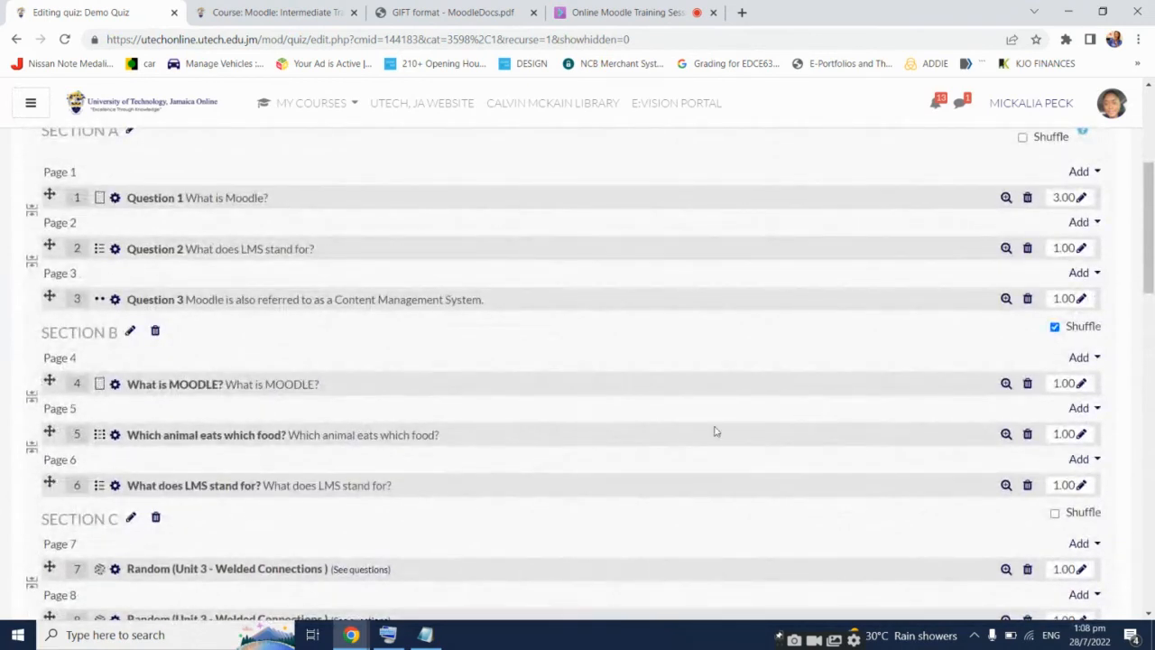
pyautogui.scroll(2, 715, 431)
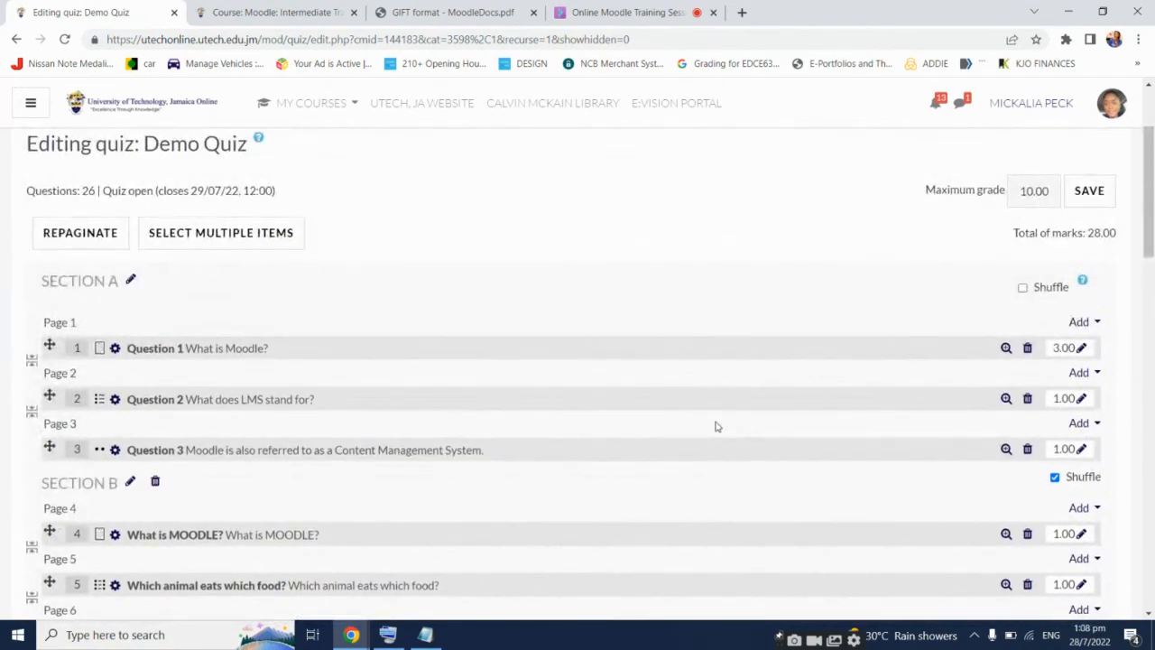
pyautogui.scroll(2, 715, 425)
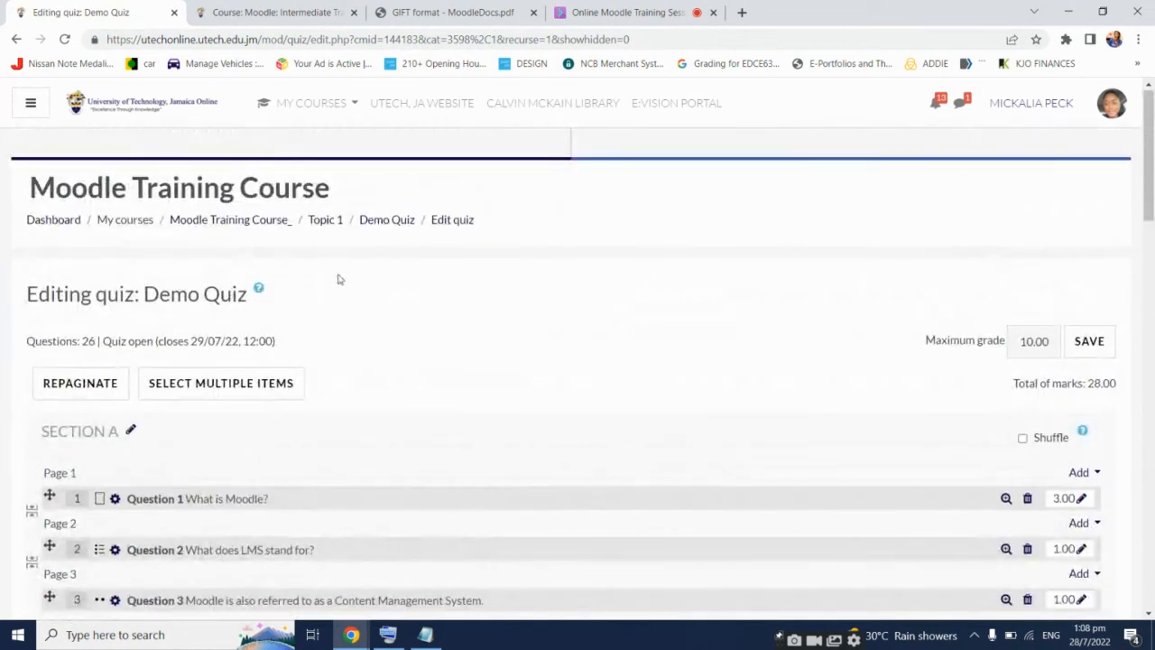
# Open the Demo Quiz settings from the Moodle Training Course page
pyautogui.click(272, 227)
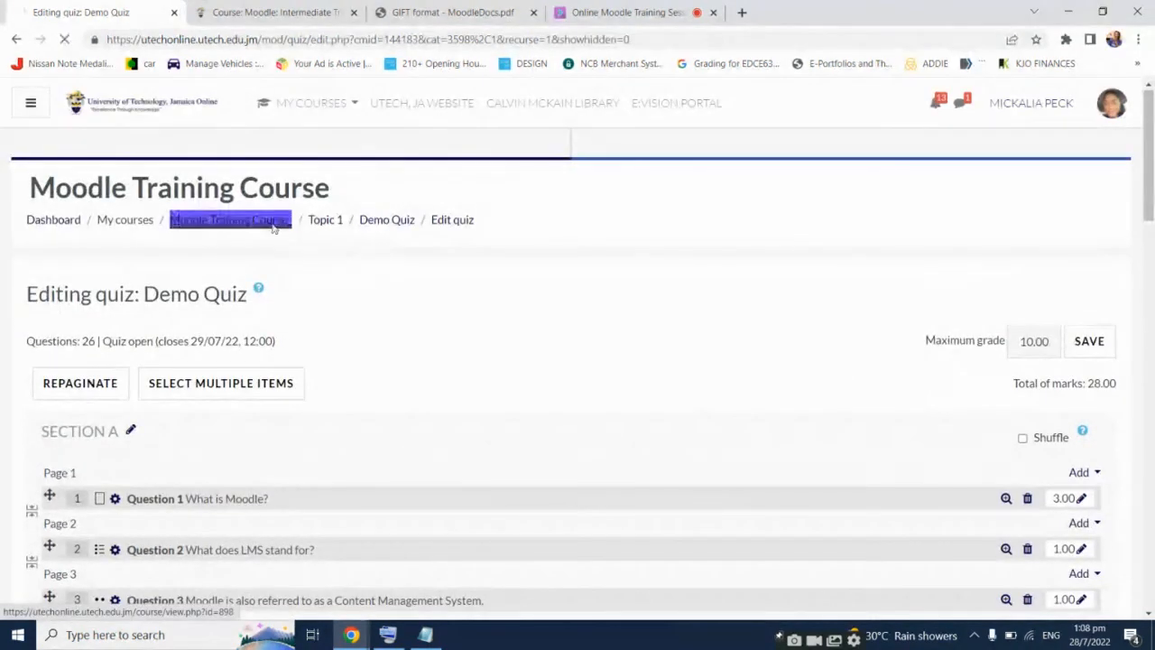
pyautogui.scroll(-1, 467, 324)
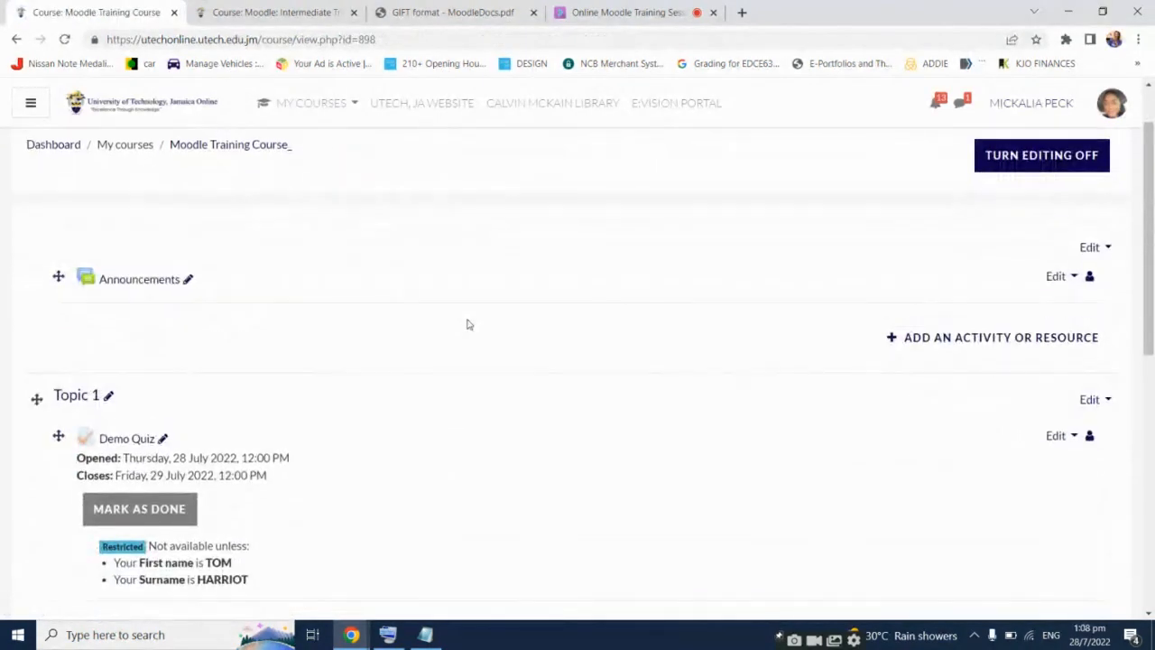
pyautogui.scroll(-1, 467, 325)
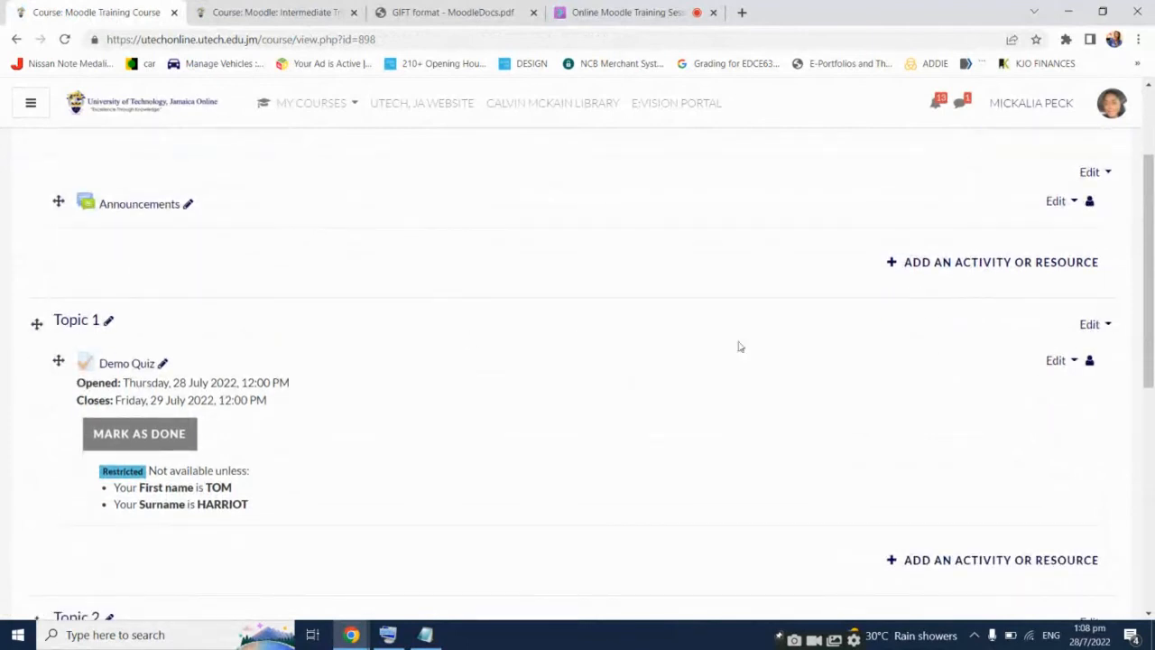
pyautogui.click(1056, 360)
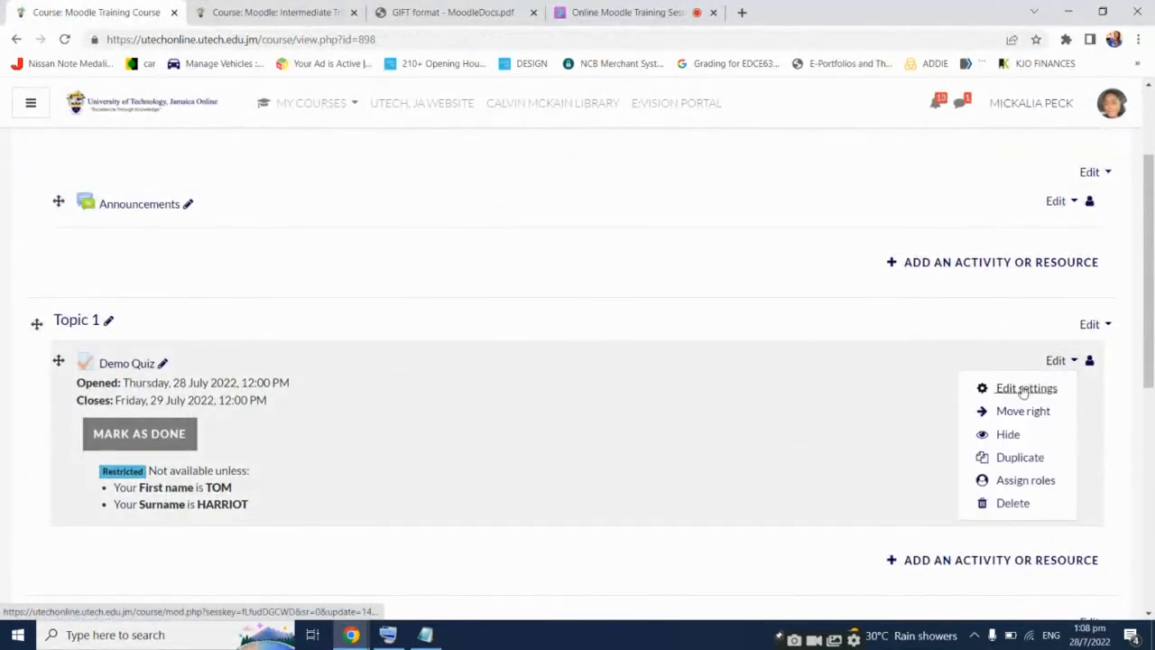
pyautogui.click(1024, 388)
# Delete the first-name and surname access restrictions and save the quiz settings
pyautogui.scroll(-3, 181, 393)
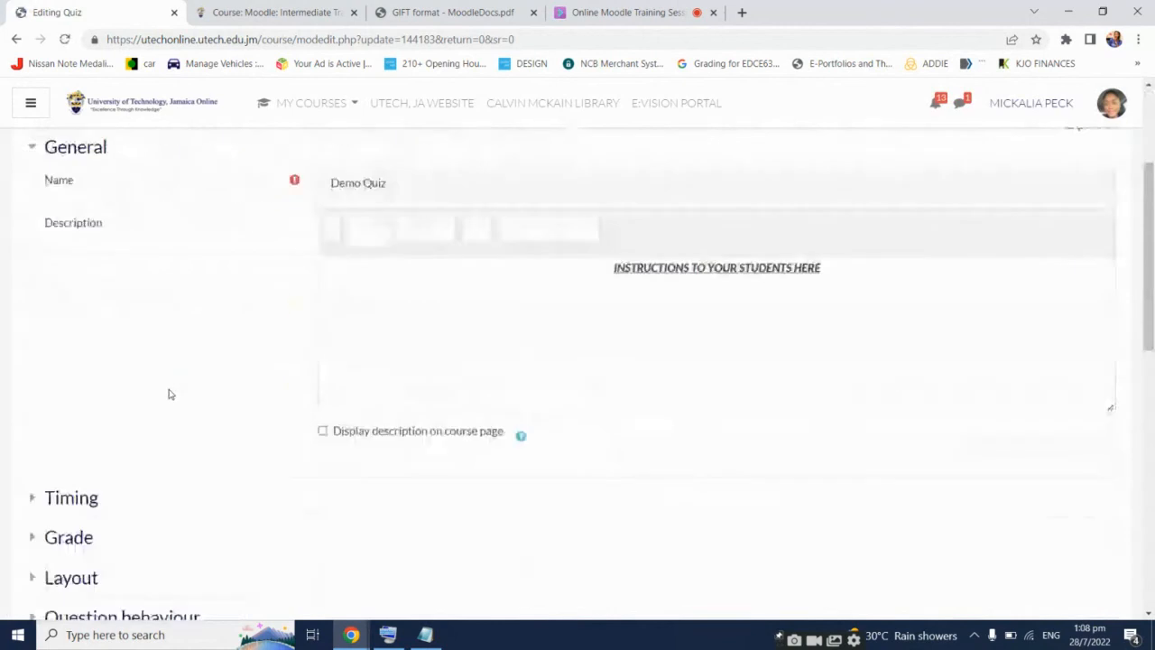
pyautogui.scroll(-6, 168, 394)
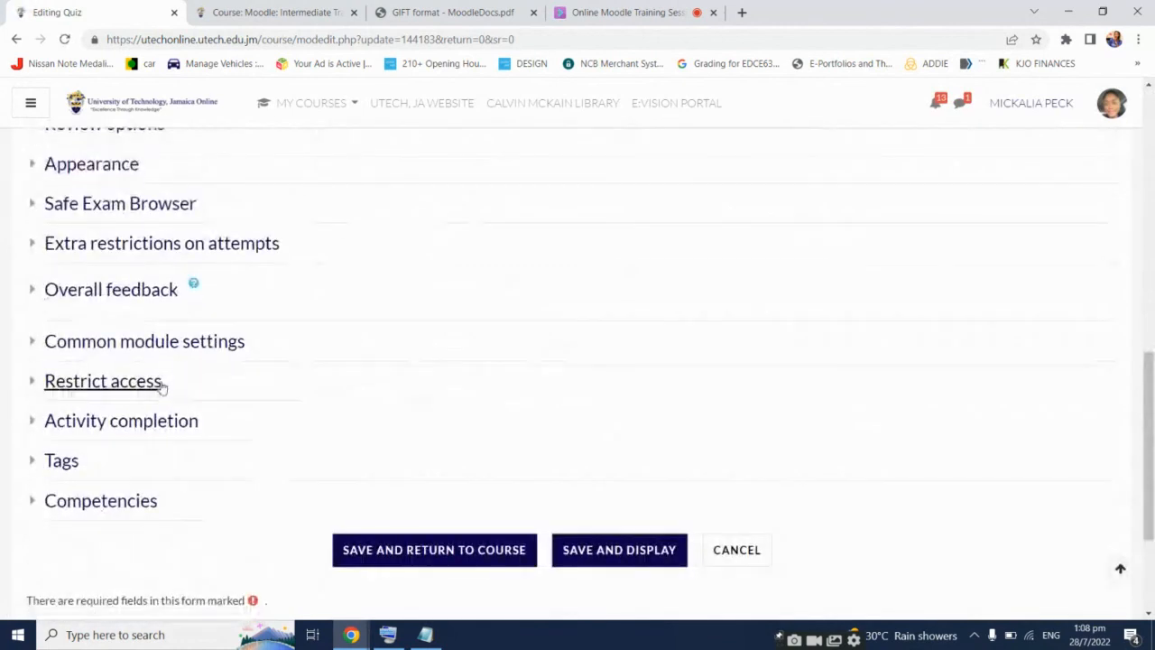
pyautogui.click(162, 386)
pyautogui.scroll(-1, 230, 475)
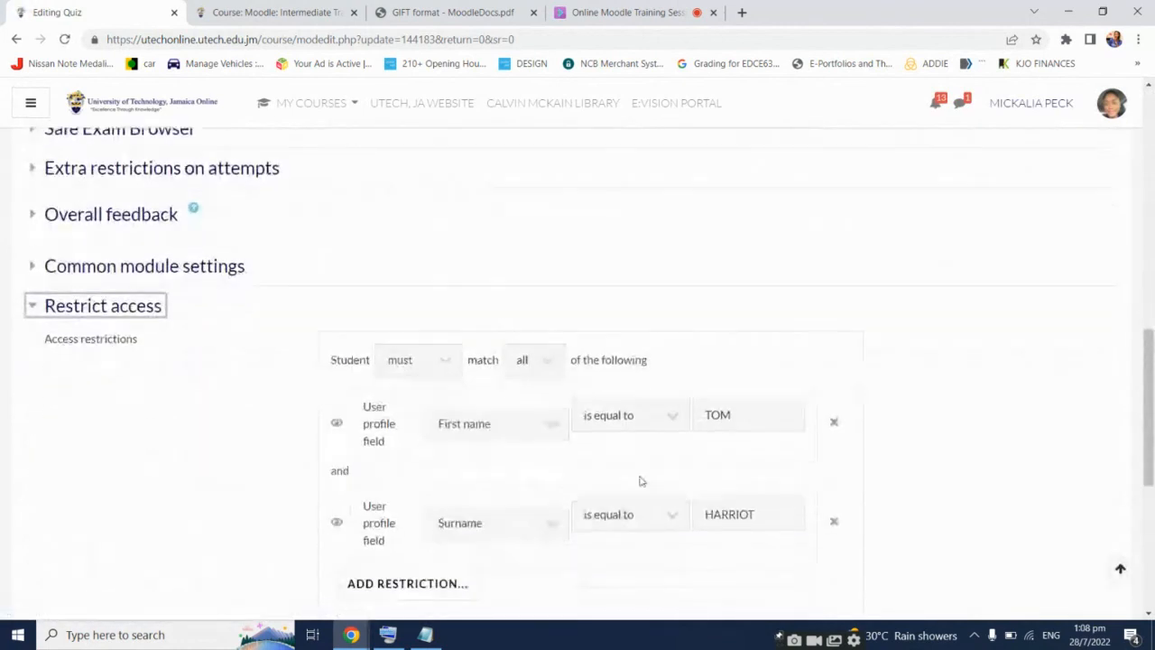
pyautogui.click(403, 363)
pyautogui.click(403, 382)
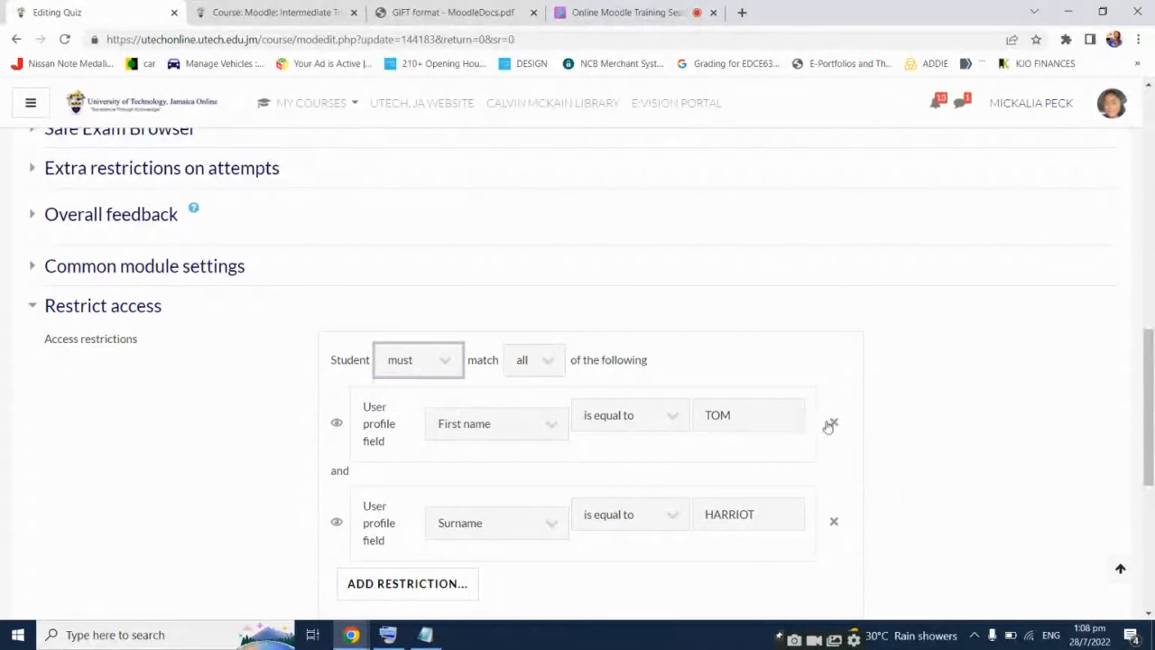
pyautogui.click(834, 421)
pyautogui.click(836, 421)
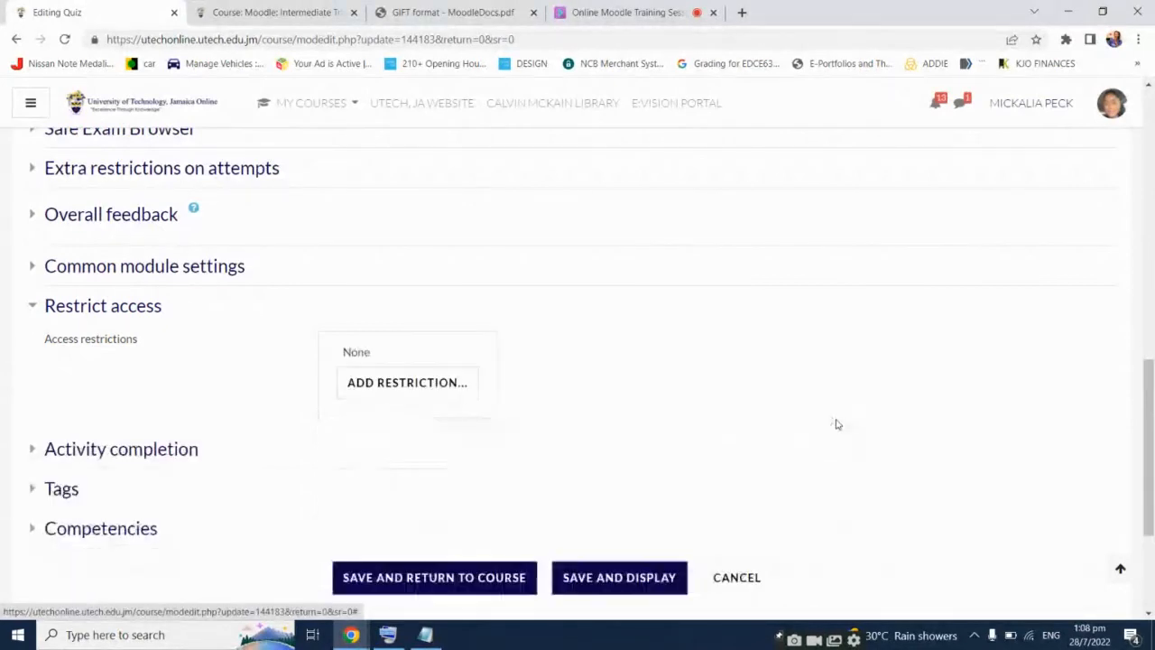
pyautogui.click(618, 574)
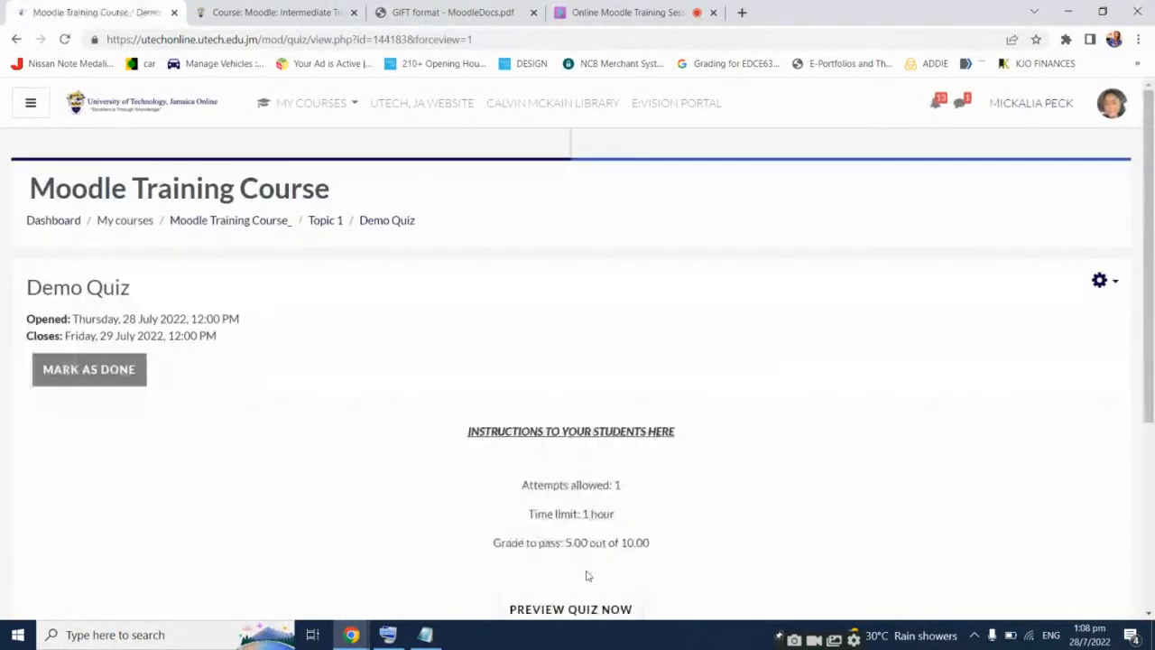
# Go back to the Moodle Training Course page
pyautogui.click(260, 224)
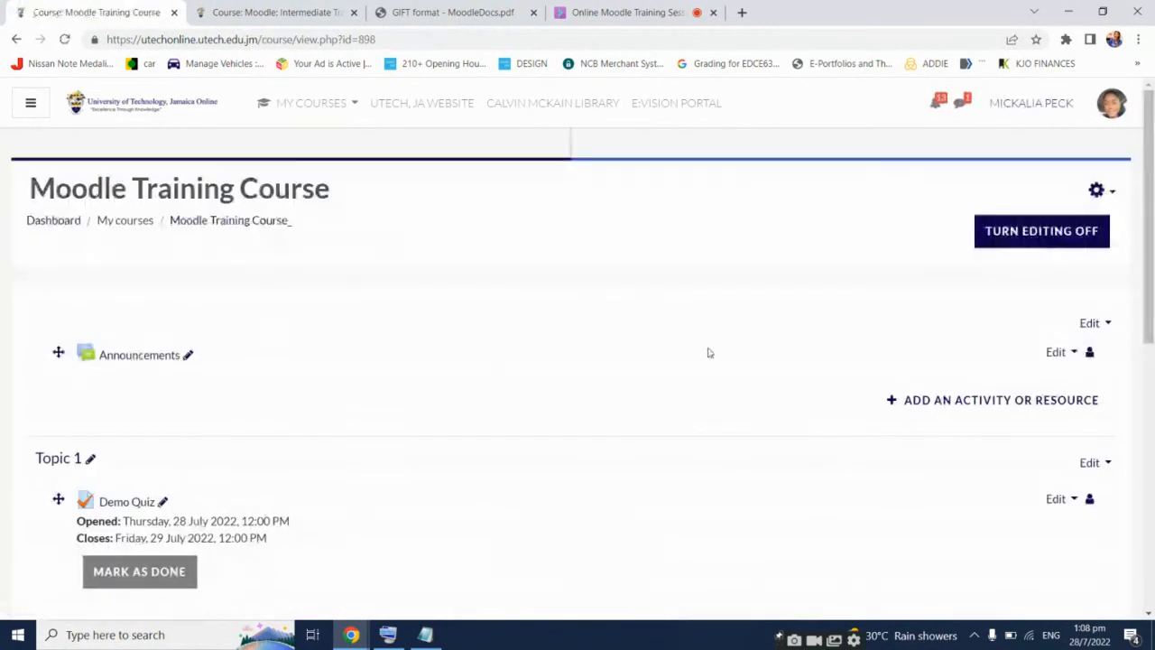
pyautogui.scroll(-2, 709, 351)
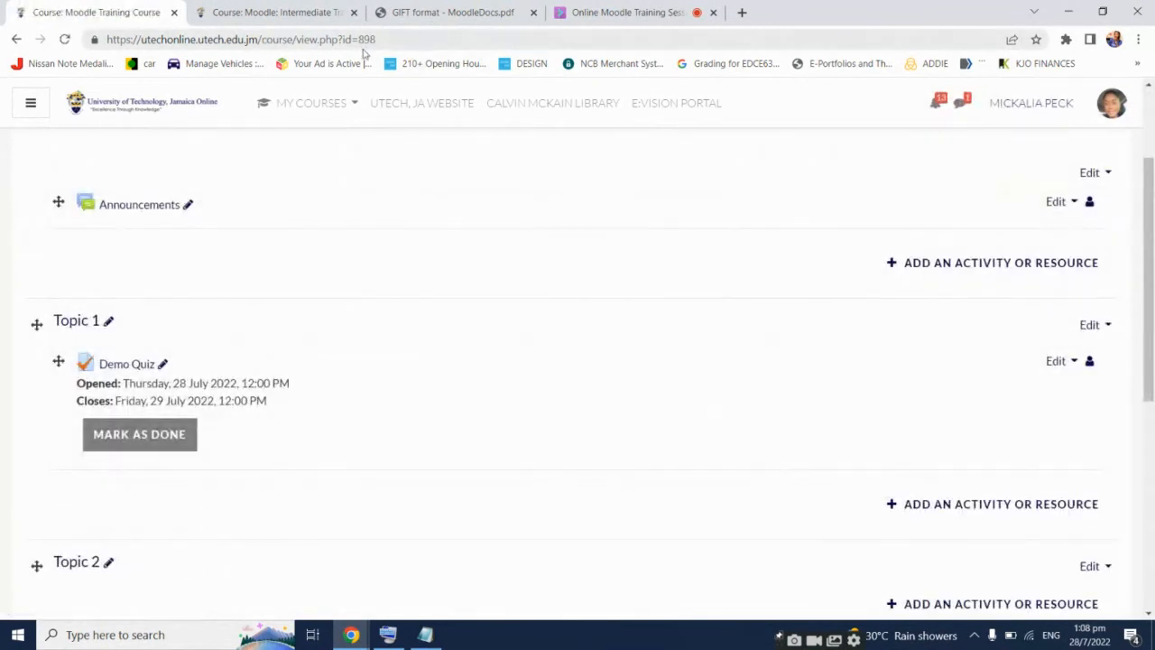
pyautogui.click(361, 40)
# Open the course page address in a new private browsing window
pyautogui.tripleClick(361, 41)
pyautogui.hotkey('ctrl', 'c')
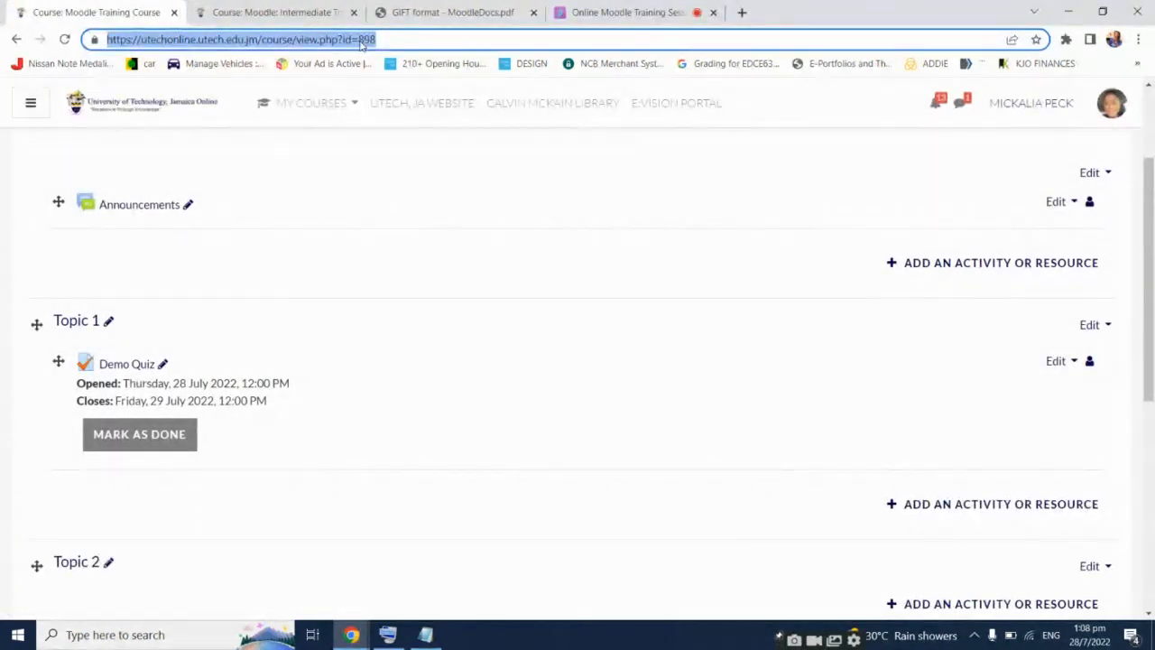
pyautogui.hotkey('ctrl', 'shift', 'n')
pyautogui.hotkey('ctrl', 'v')
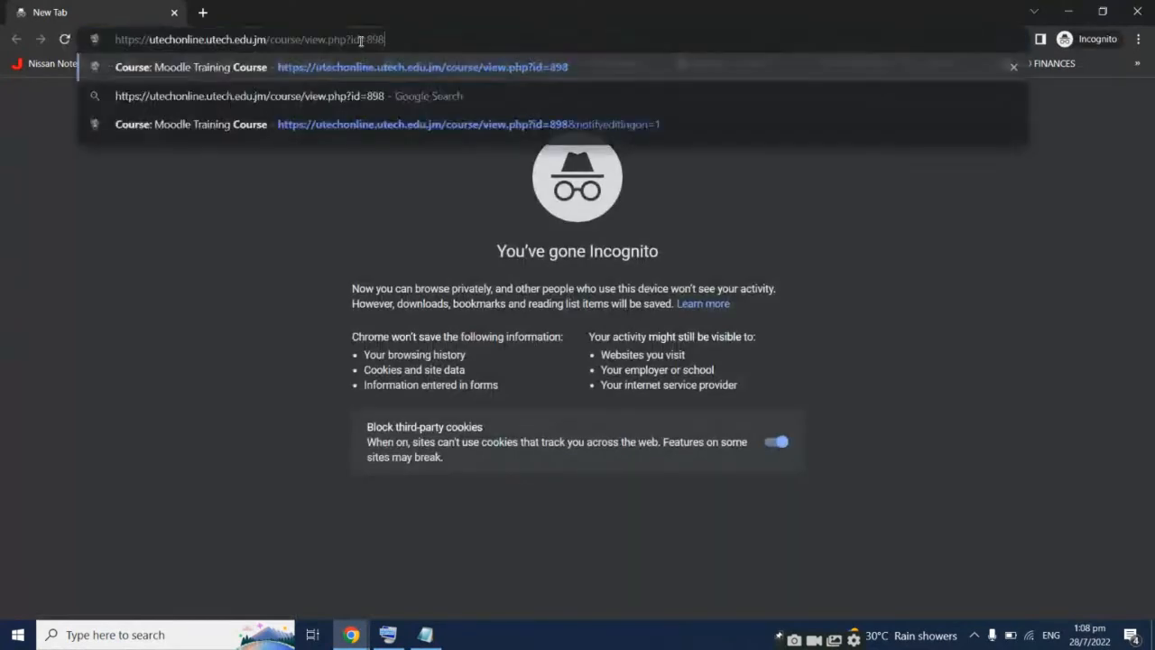
pyautogui.press('Return')
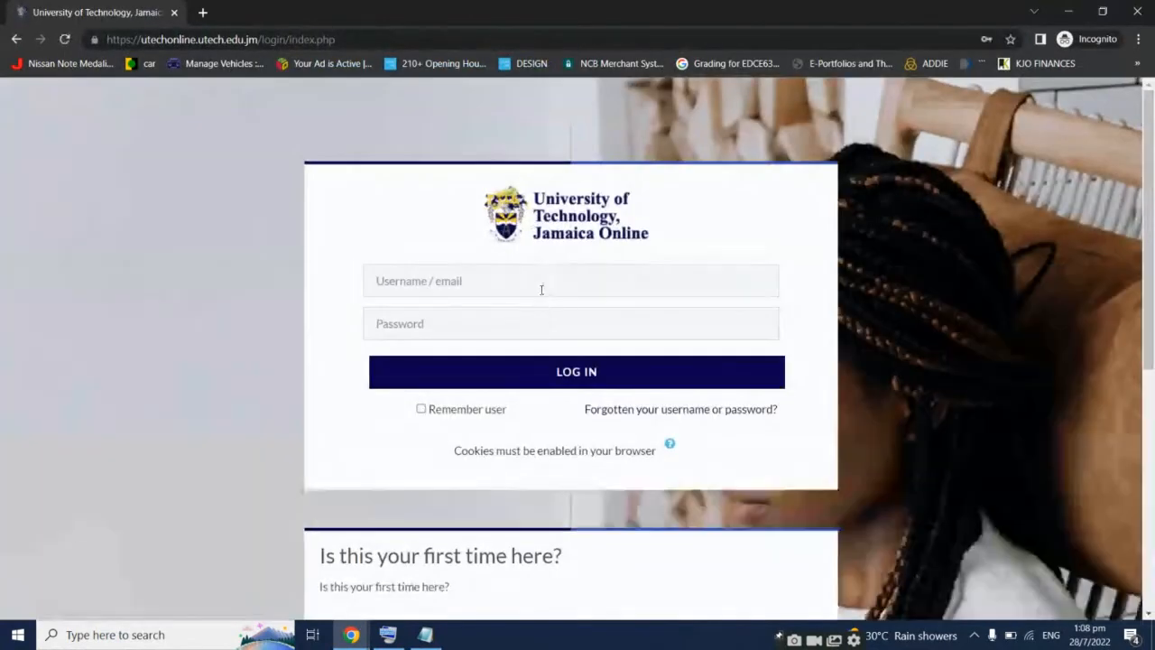
# Log in with the saved student test account, correcting the password
pyautogui.click(549, 284)
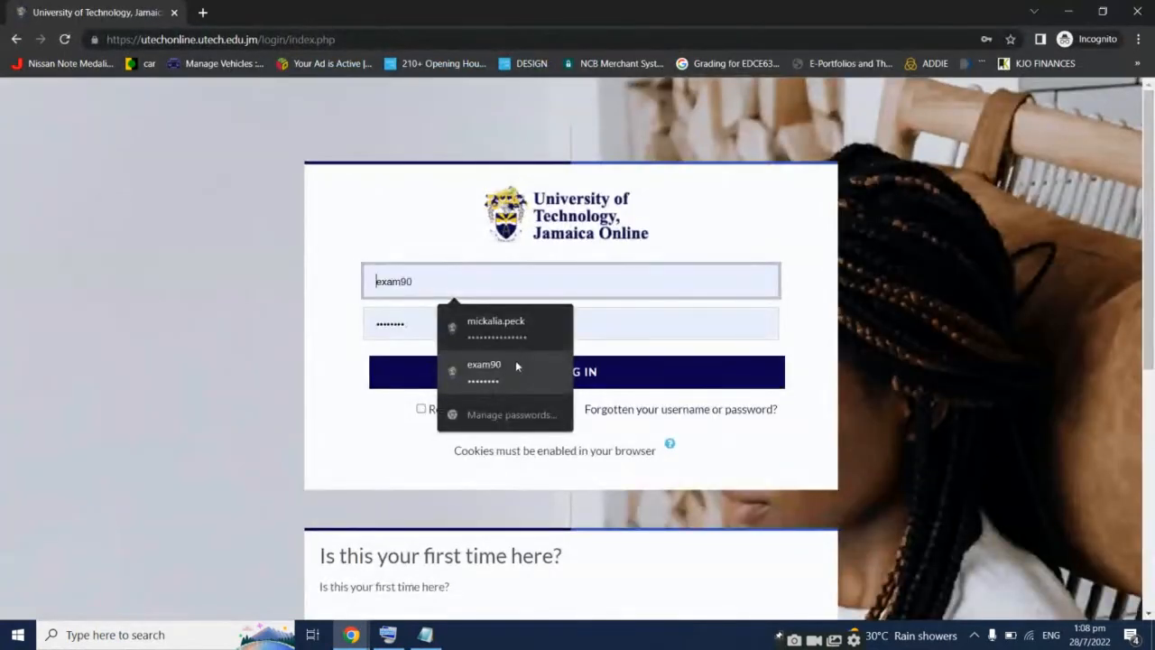
pyautogui.click(515, 366)
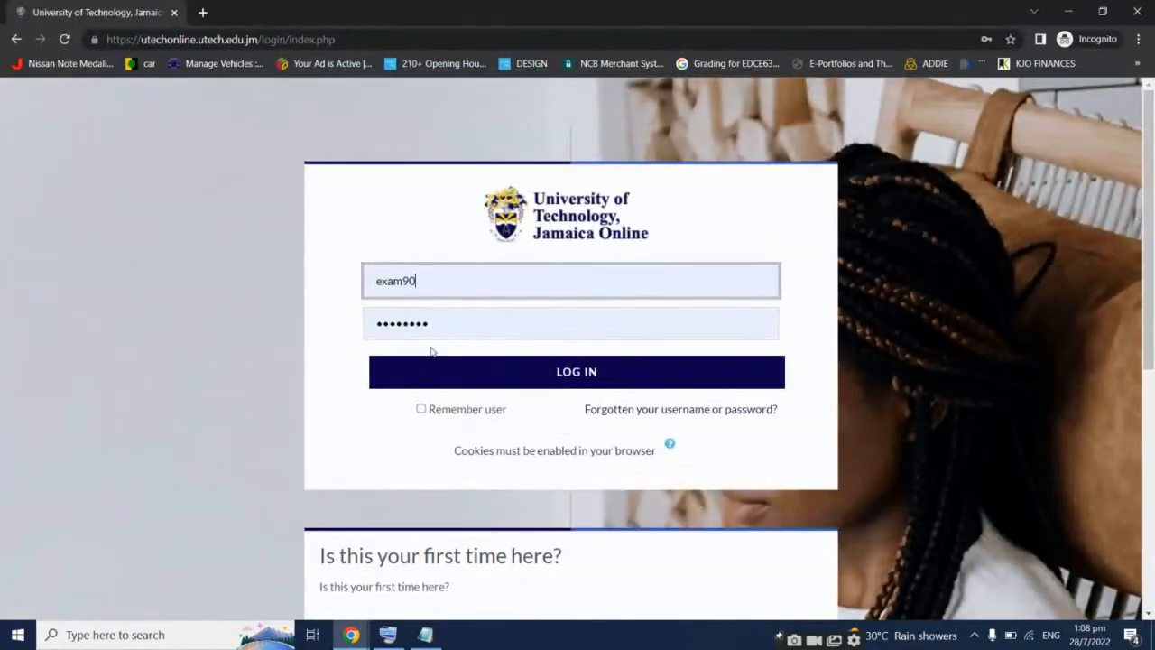
pyautogui.click(433, 327)
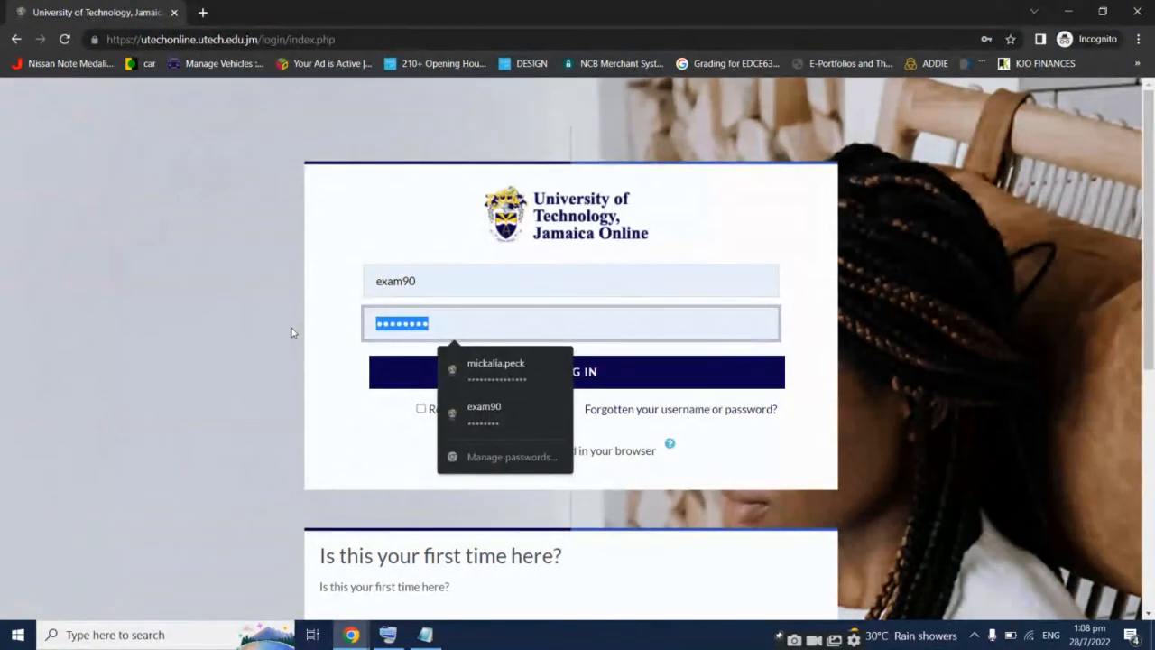
pyautogui.write('e')
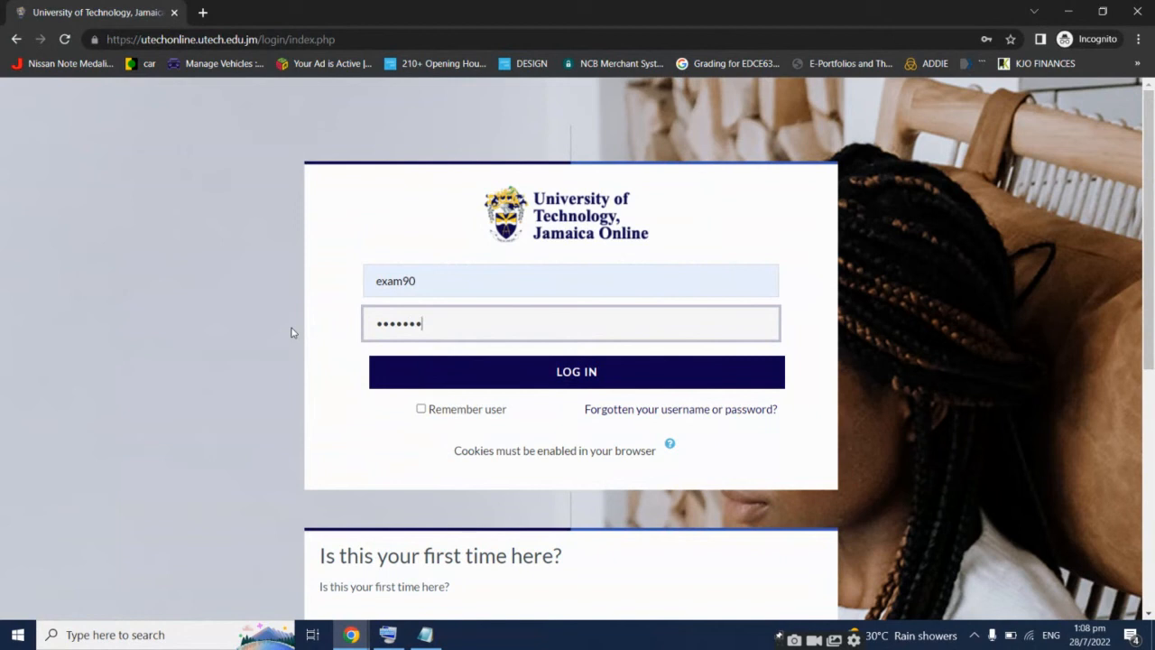
pyautogui.press('Return')
pyautogui.scroll(-1, 460, 342)
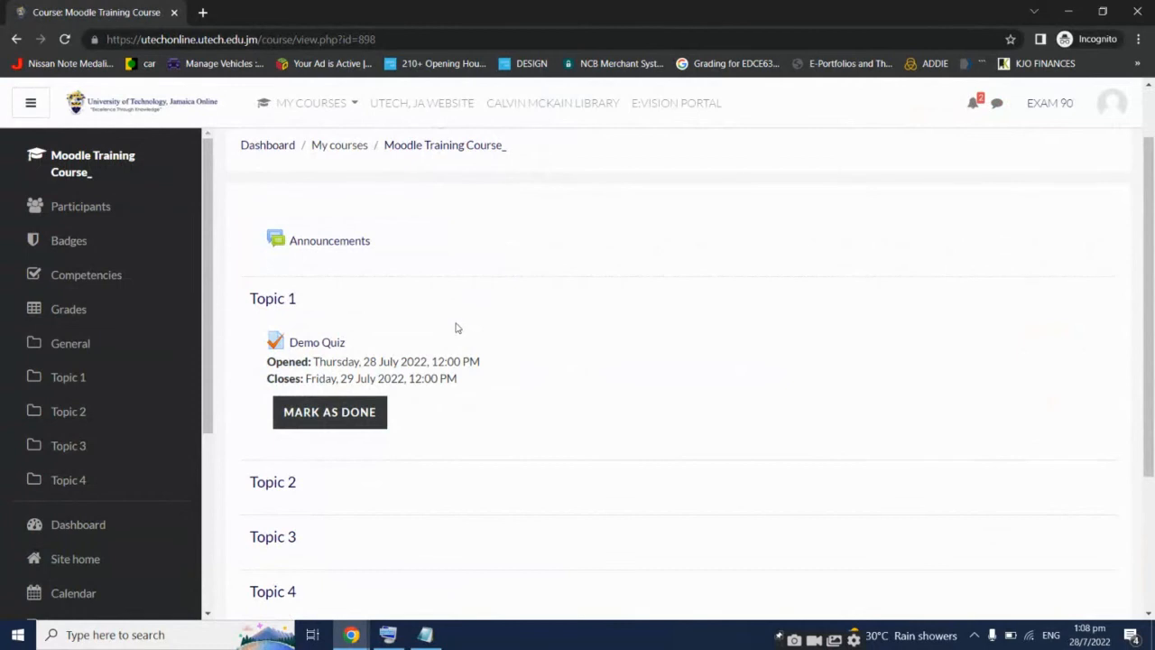
# Open Demo Quiz and start the one-hour timed attempt at question 1, 'What is Moodle?'
pyautogui.click(327, 342)
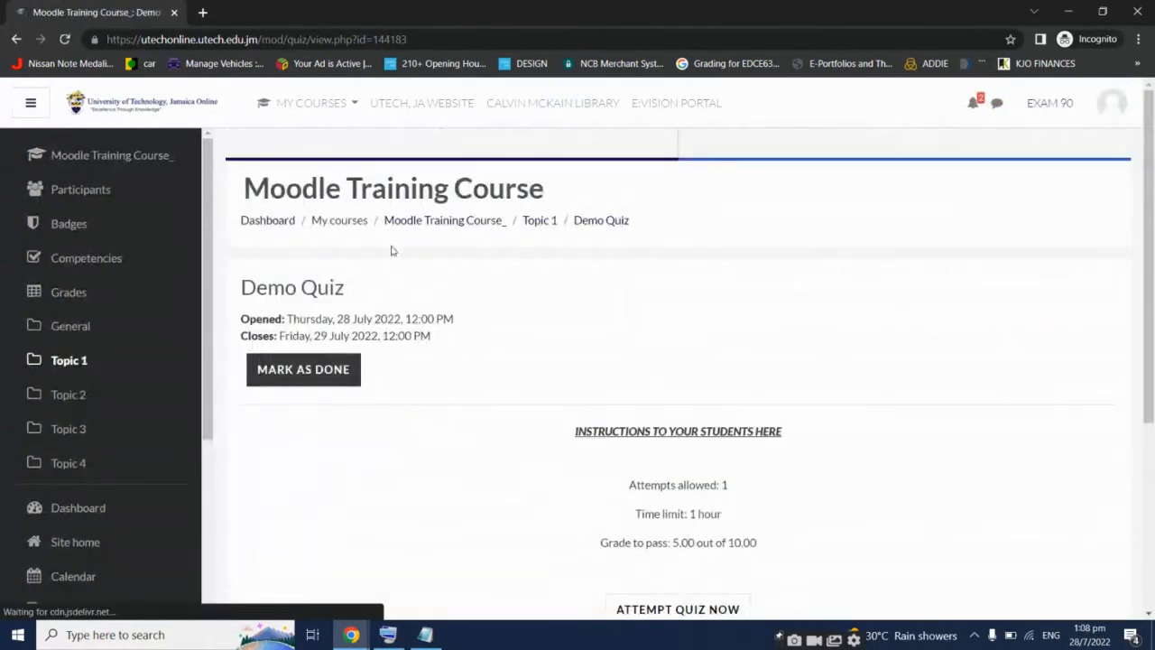
pyautogui.scroll(-1, 731, 358)
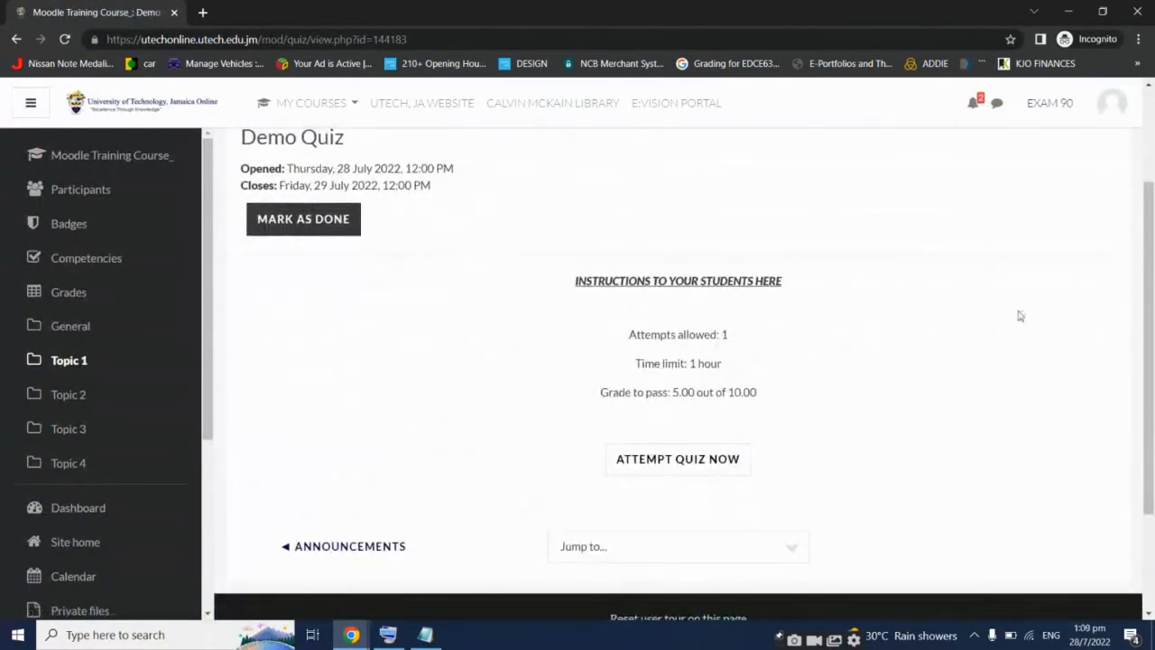
pyautogui.click(728, 459)
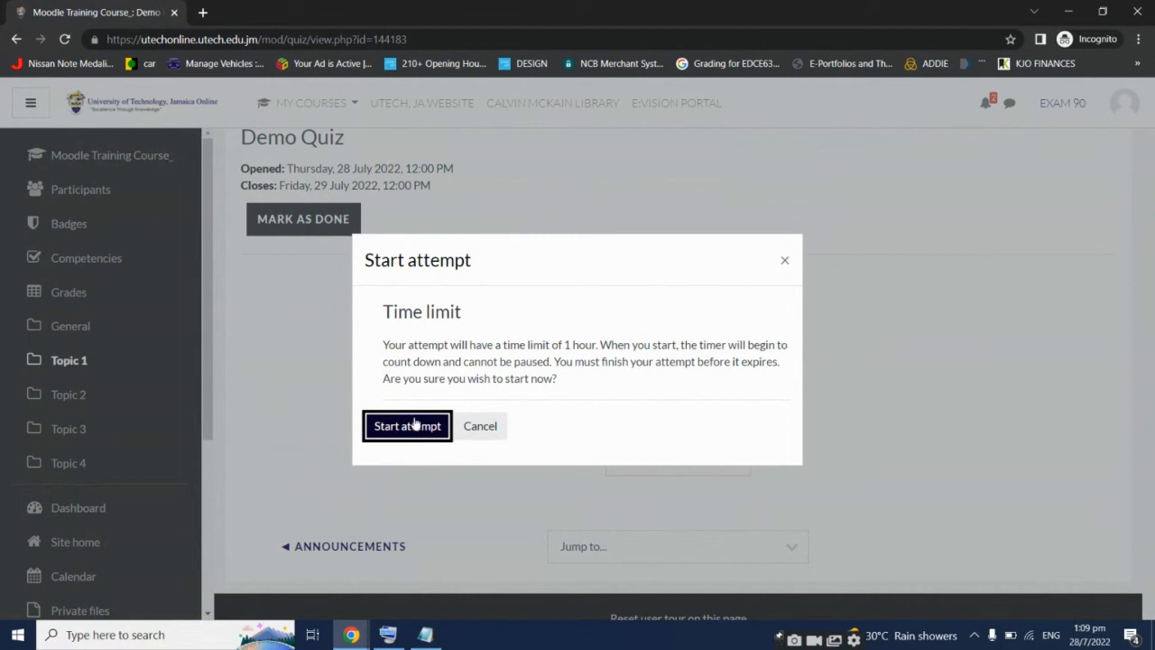
pyautogui.click(417, 429)
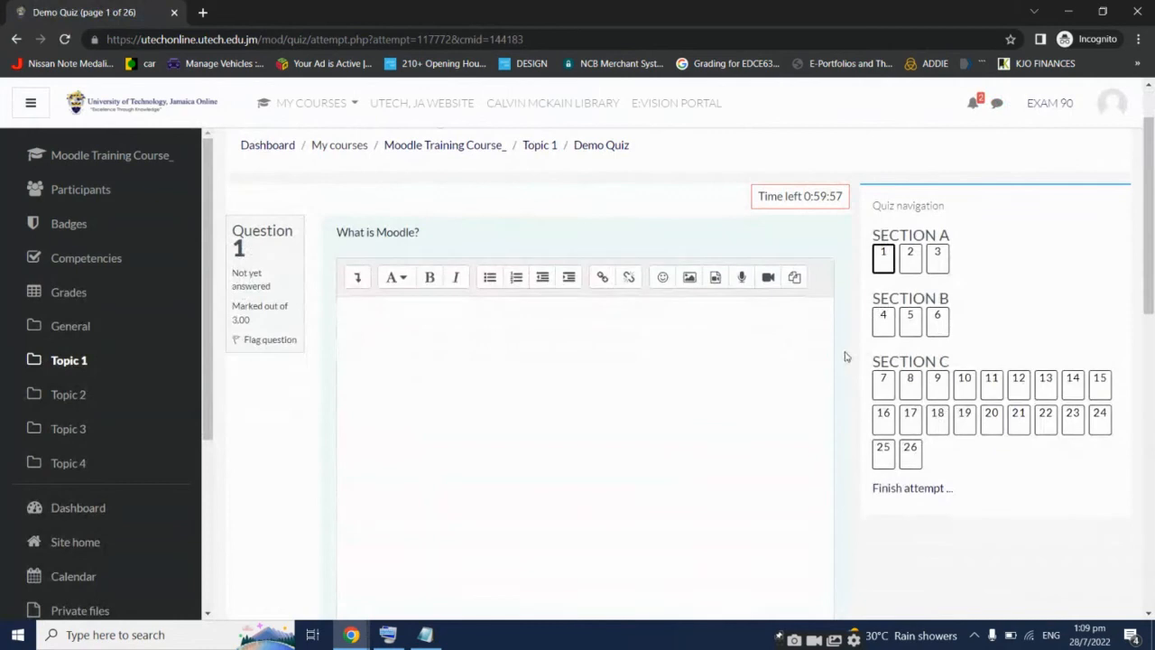
pyautogui.scroll(-2, 839, 360)
pyautogui.scroll(-5, 839, 361)
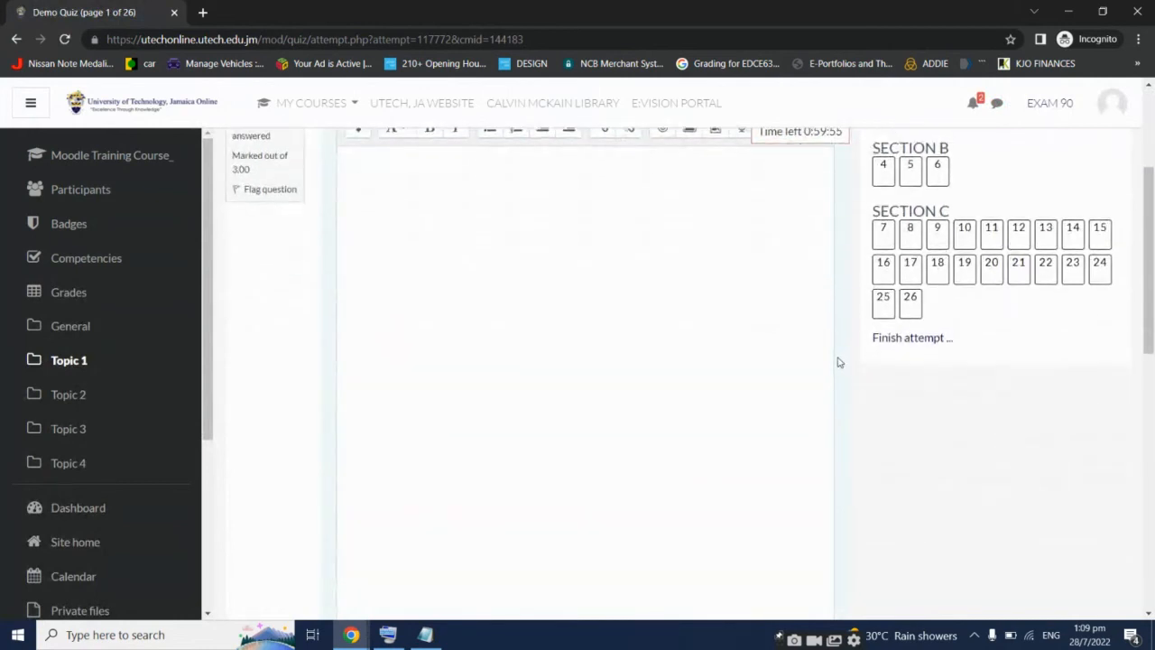
pyautogui.scroll(7, 837, 361)
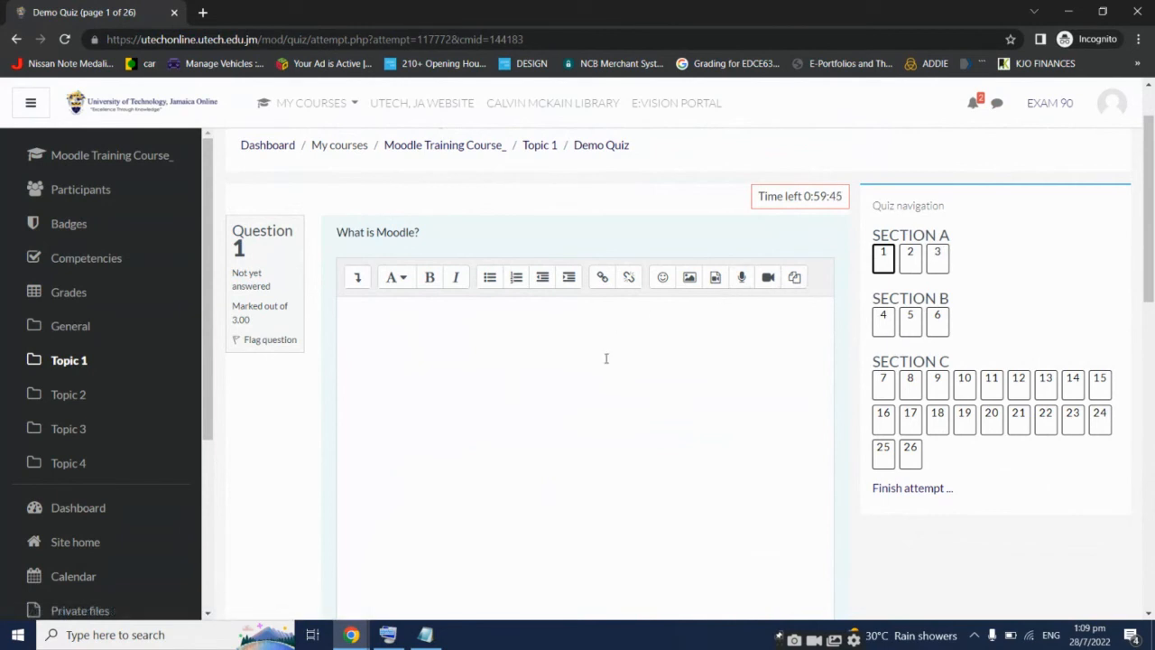
pyautogui.moveTo(760, 195); pyautogui.dragTo(848, 197)
pyautogui.scroll(-1, 835, 255)
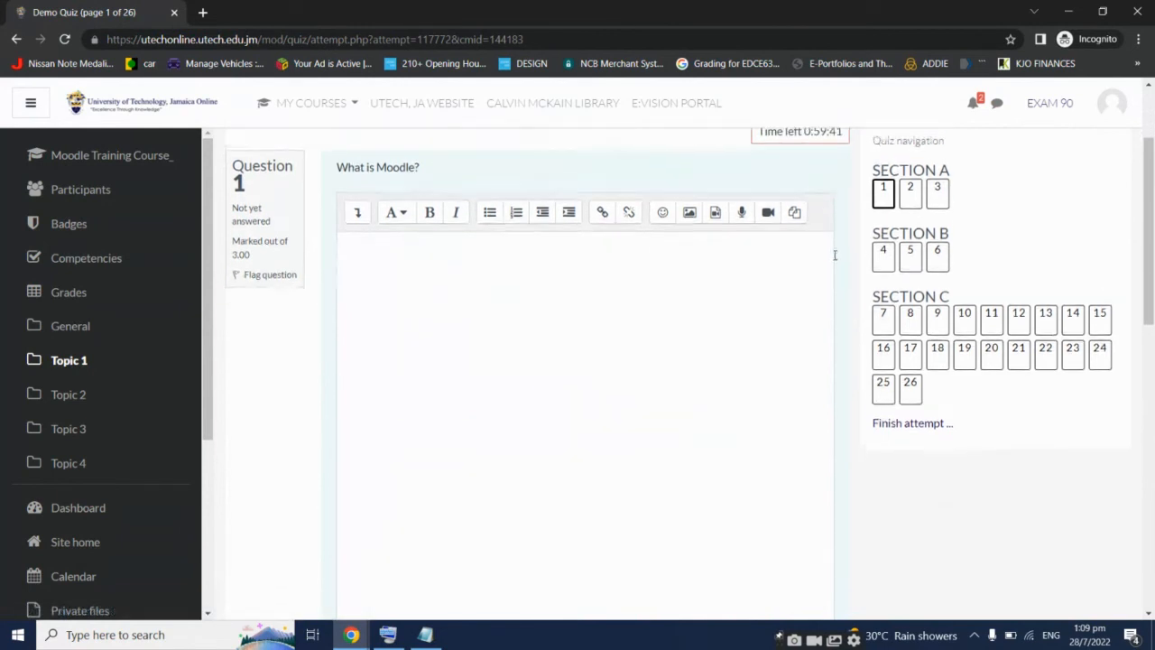
pyautogui.scroll(1, 832, 257)
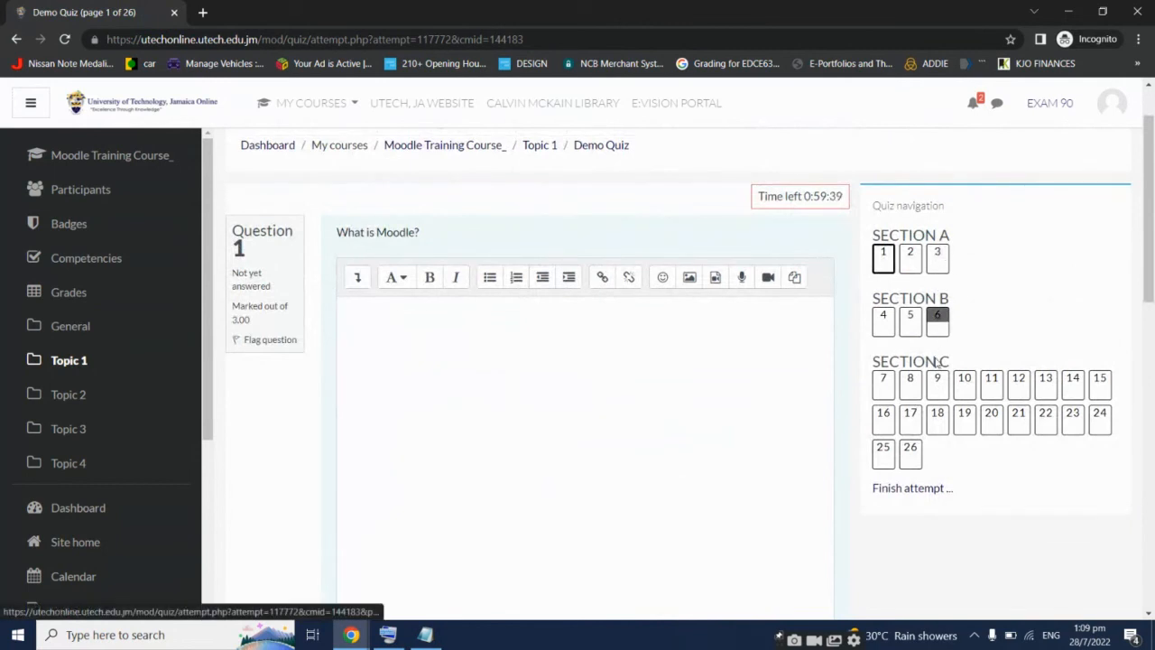
pyautogui.scroll(-2, 916, 413)
pyautogui.scroll(-5, 916, 413)
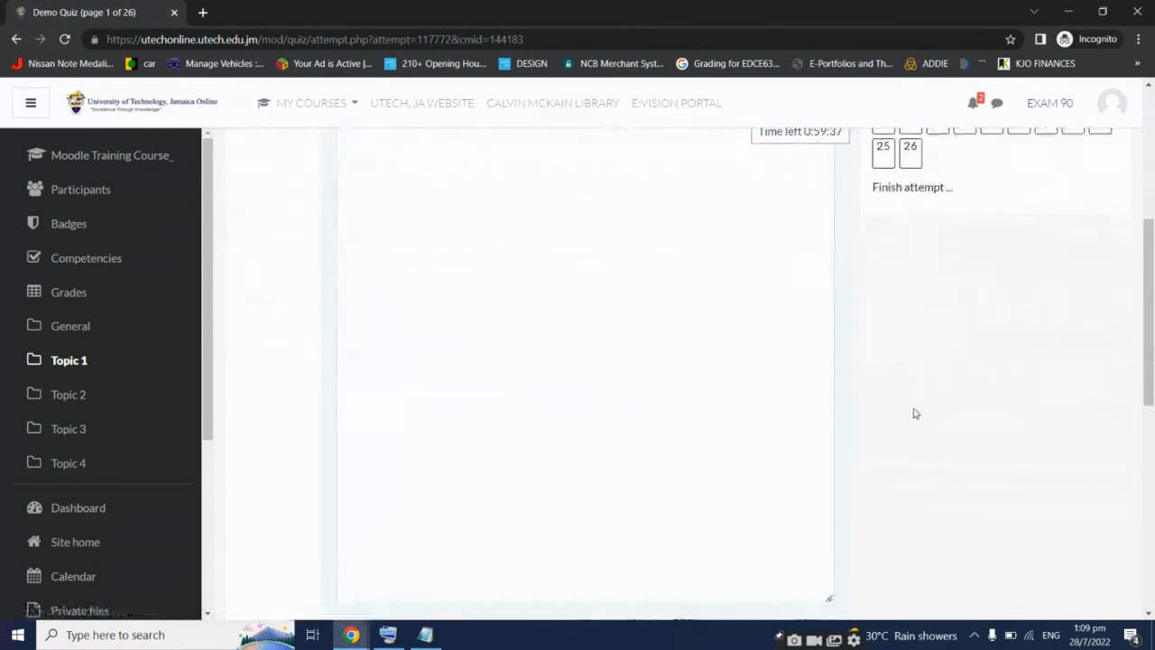
pyautogui.scroll(4, 913, 413)
pyautogui.scroll(-6, 911, 413)
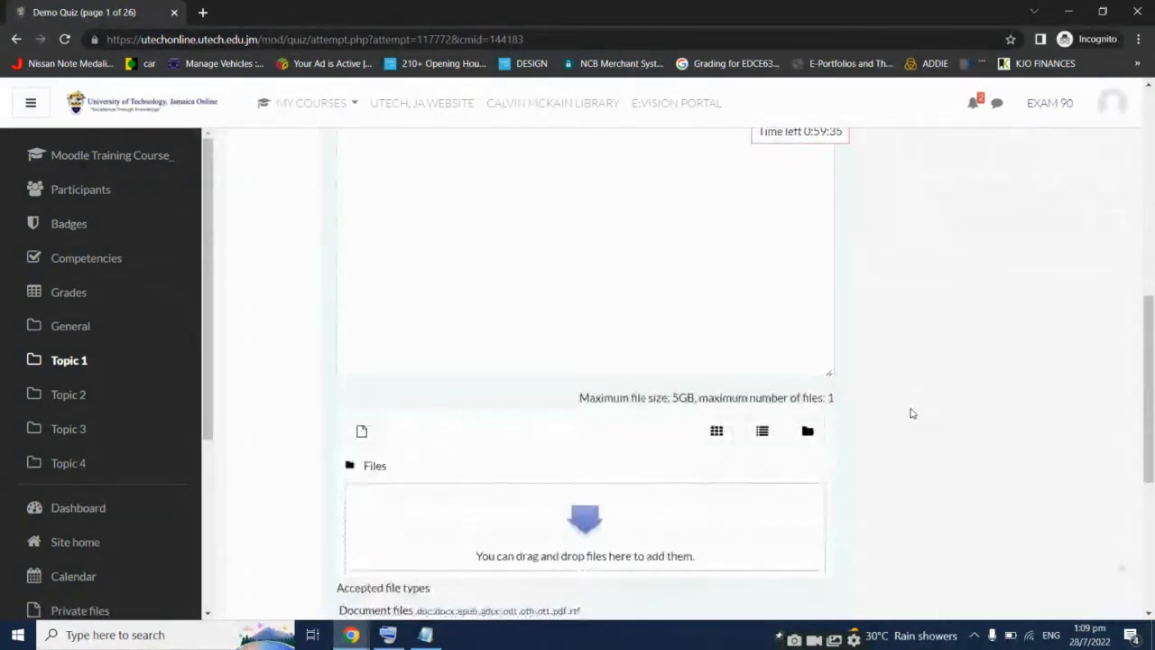
pyautogui.scroll(3, 906, 407)
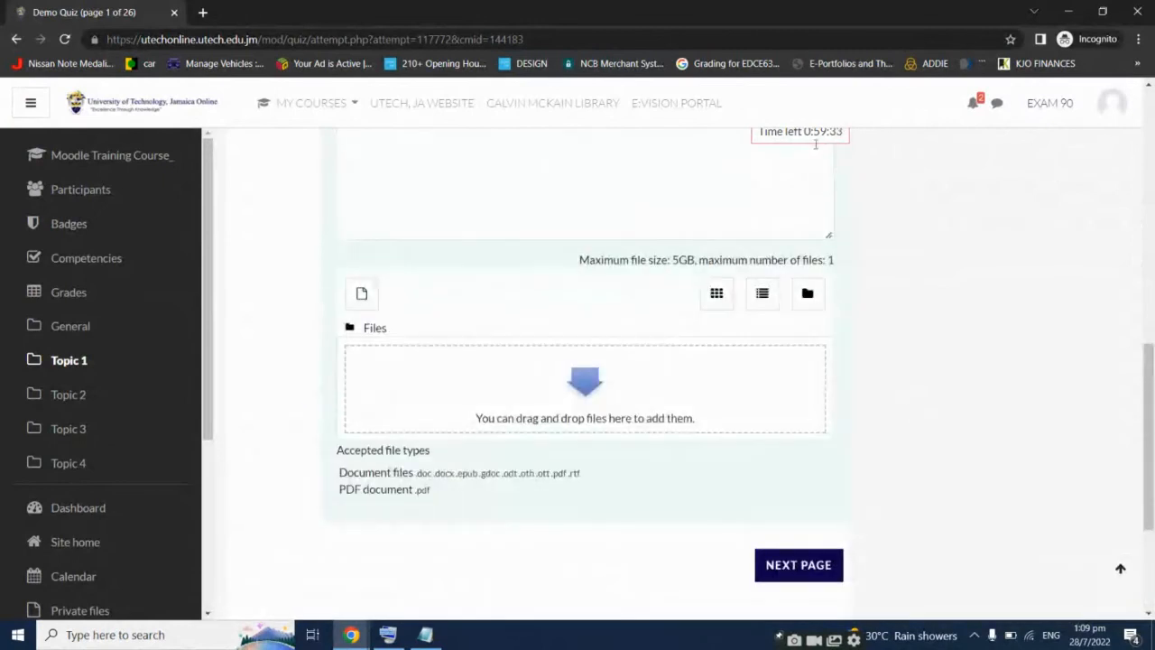
pyautogui.scroll(5, 839, 226)
# Type STUDENT ANSWERS HERE in question 1's answer and paste repeated copies of it
pyautogui.click(621, 312)
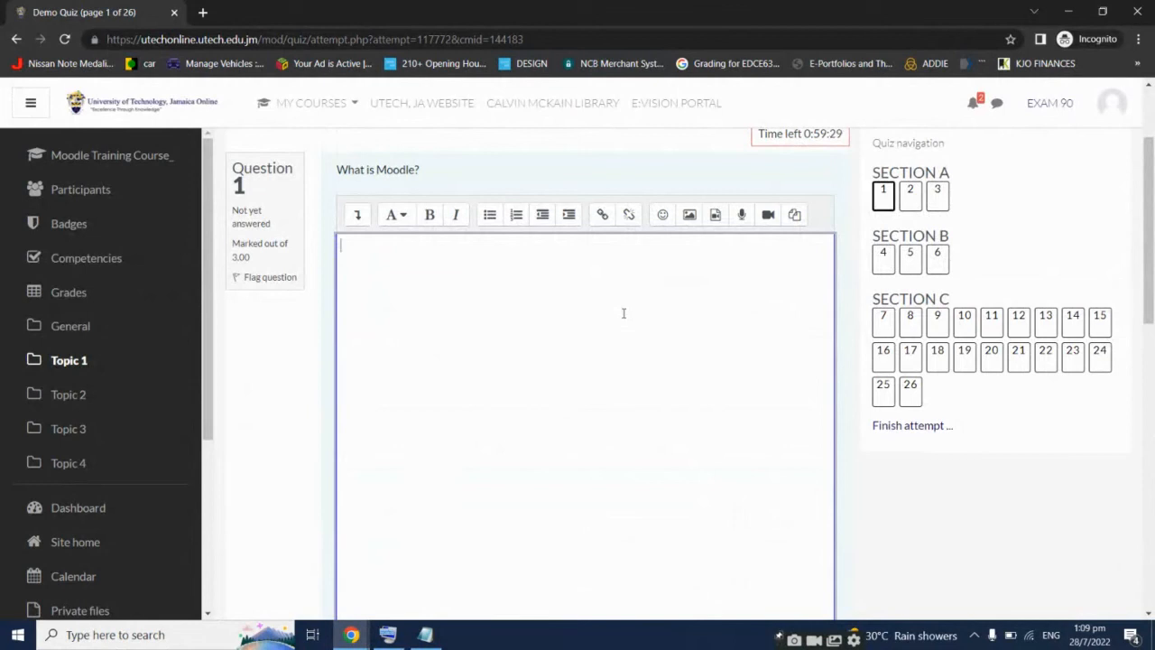
pyautogui.write('STUDENT ANSWERS HE')
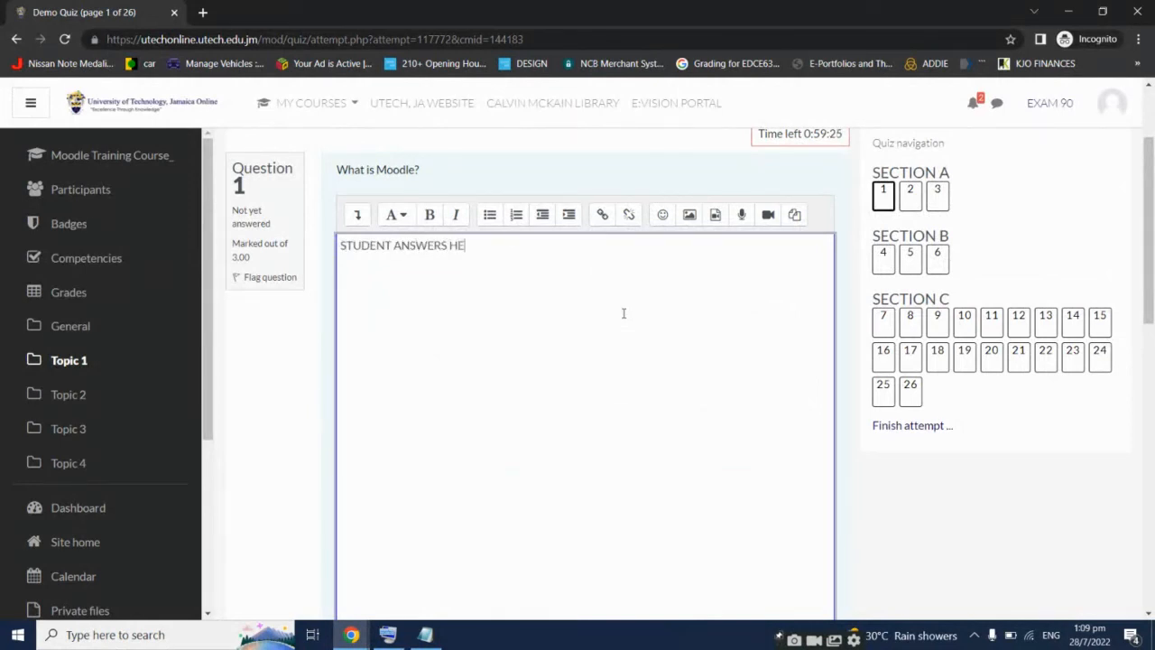
pyautogui.hotkey('ctrl', 'a')
pyautogui.hotkey('ctrl', 'c')
pyautogui.hotkey('ctrl', 'v')
pyautogui.hotkey('ctrl', 'v')
pyautogui.hotkey('ctrl', 'v')
pyautogui.hotkey('ctrl', 'v')
pyautogui.hotkey('ctrl', 'v')
pyautogui.hotkey('ctrl', 'v')
pyautogui.hotkey('ctrl', 'v')
pyautogui.hotkey('ctrl', 'v')
pyautogui.hotkey('ctrl', 'v')
pyautogui.hotkey('ctrl', 'v')
pyautogui.hotkey('ctrl', 'v')
pyautogui.hotkey('ctrl', 'v')
pyautogui.hotkey('ctrl', 'v')
pyautogui.hotkey('ctrl', 'v')
pyautogui.hotkey('ctrl', 'v')
pyautogui.hotkey('ctrl', 'v')
pyautogui.hotkey('ctrl', 'v')
pyautogui.hotkey('ctrl', 'v')
pyautogui.hotkey('ctrl', 'v')
pyautogui.hotkey('ctrl', 'v')
pyautogui.hotkey('ctrl', 'v')
pyautogui.hotkey('ctrl', 'v')
pyautogui.hotkey('ctrl', 'v')
pyautogui.hotkey('ctrl', 'v')
pyautogui.hotkey('ctrl', 'v')
pyautogui.hotkey('ctrl', 'v')
pyautogui.hotkey('ctrl', 'v')
pyautogui.hotkey('ctrl', 'v')
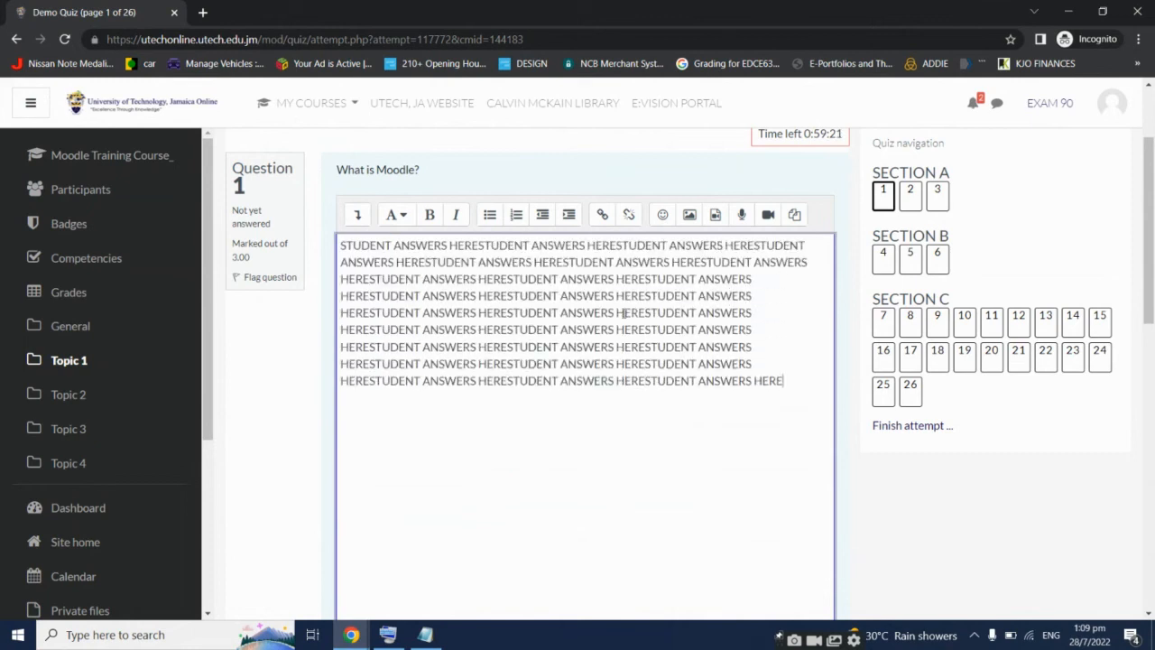
pyautogui.hotkey('ctrl', 'v')
pyautogui.hotkey('ctrl', 'v')
pyautogui.hotkey('ctrl', 'v')
pyautogui.hotkey('ctrl', 'v')
pyautogui.hotkey('ctrl', 'v')
pyautogui.hotkey('ctrl', 'v')
pyautogui.hotkey('ctrl', 'v')
pyautogui.hotkey('ctrl', 'v')
pyautogui.hotkey('ctrl', 'v')
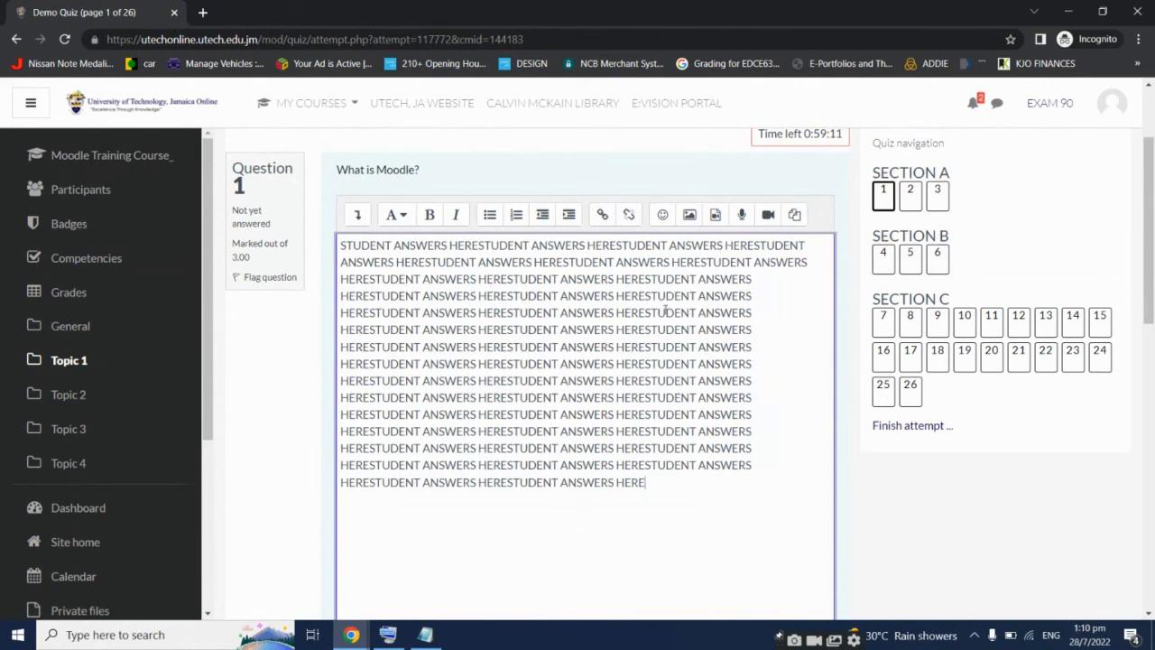
# Jump to question 8 and back to question 1, now marked Incomplete answer
pyautogui.scroll(-2, 649, 321)
pyautogui.scroll(2, 645, 318)
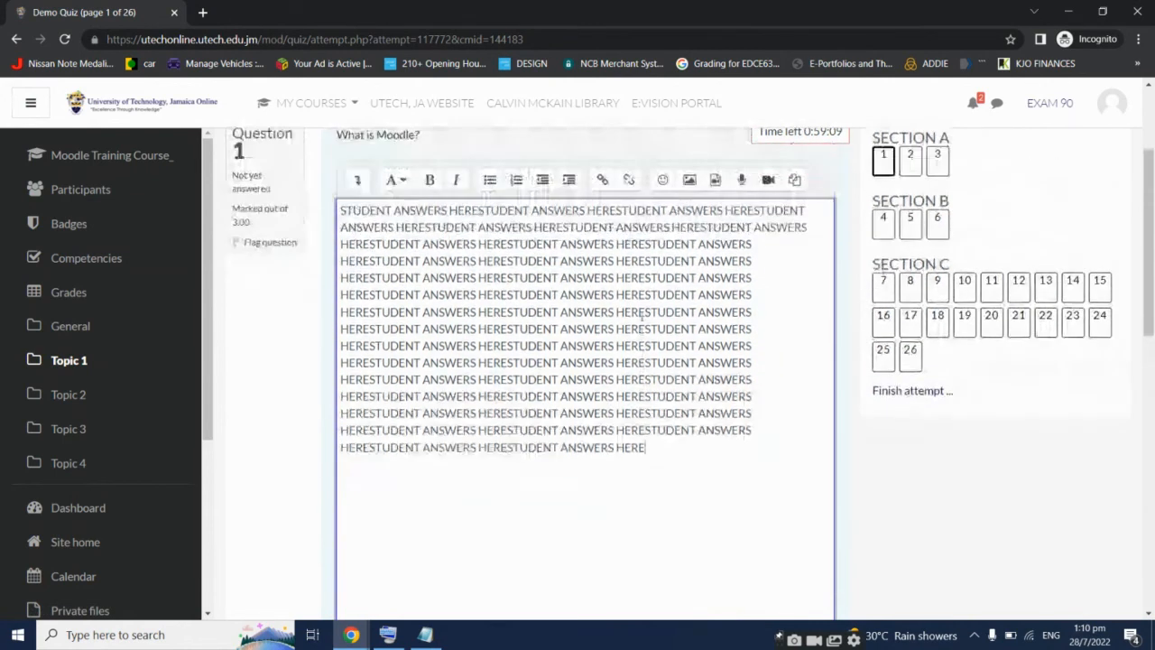
pyautogui.scroll(1, 642, 315)
pyautogui.scroll(-2, 643, 314)
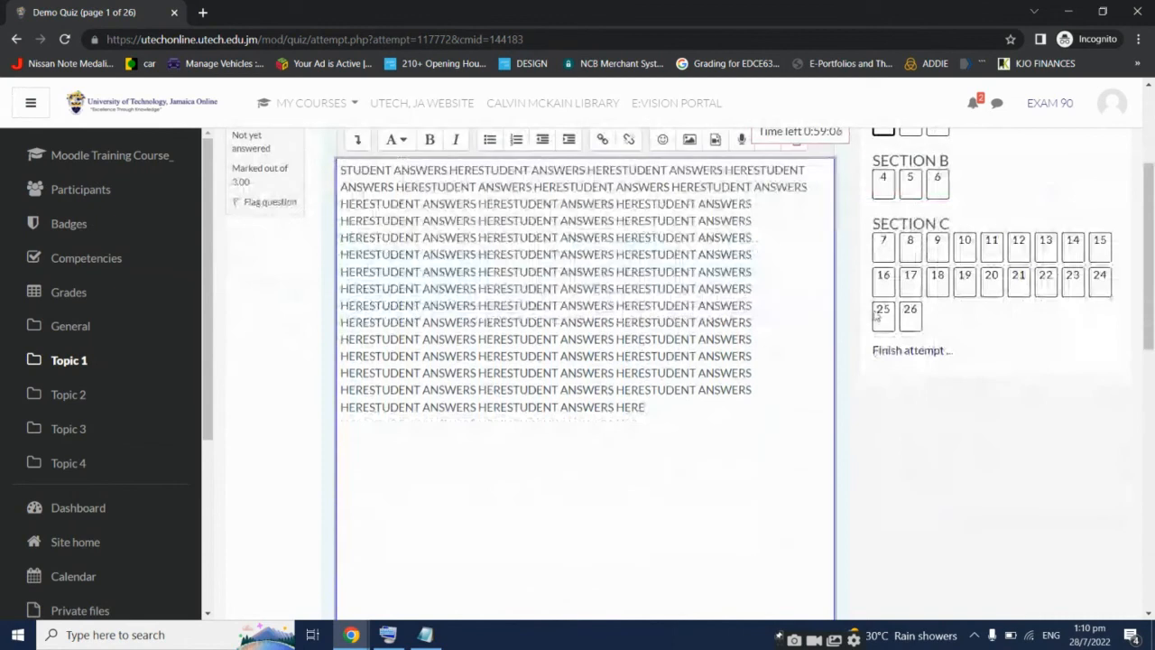
pyautogui.click(910, 241)
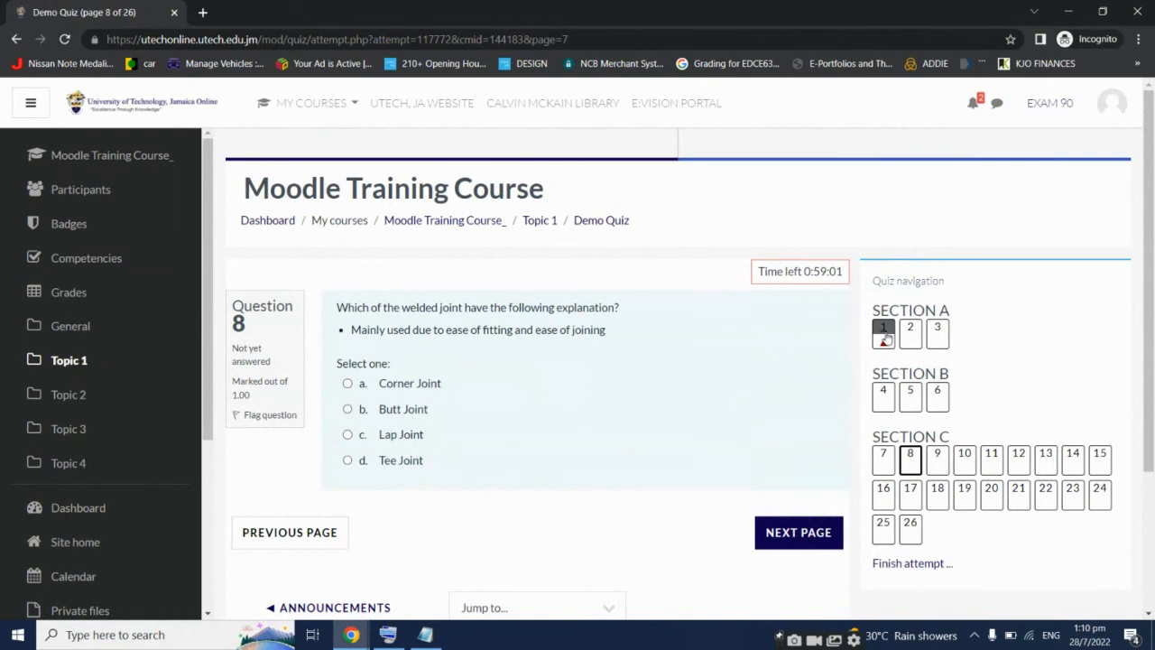
pyautogui.click(884, 333)
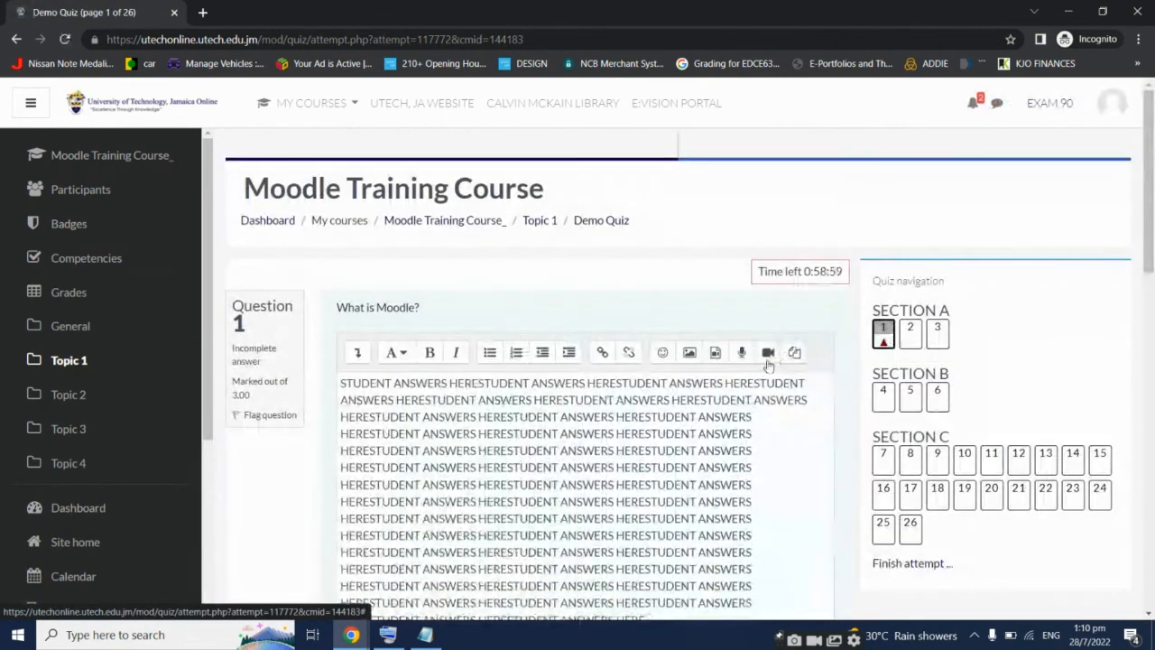
# Replace question 1's answer with many more pasted copies of the student-answer text
pyautogui.scroll(-2, 729, 433)
pyautogui.scroll(-8, 729, 433)
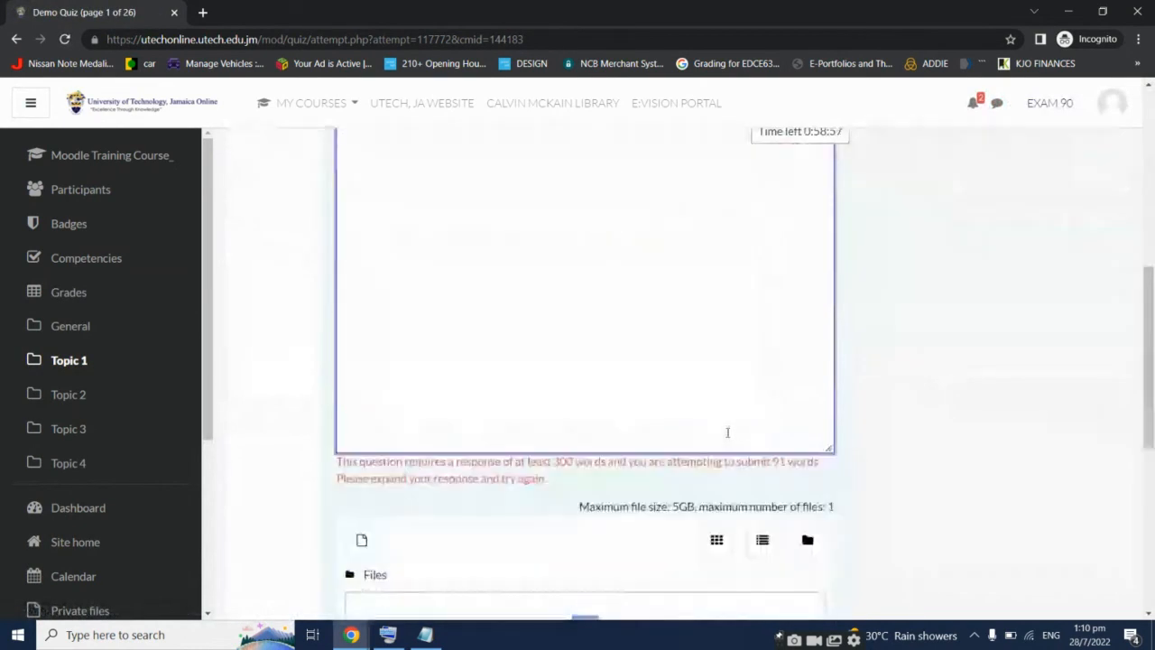
pyautogui.scroll(6, 729, 437)
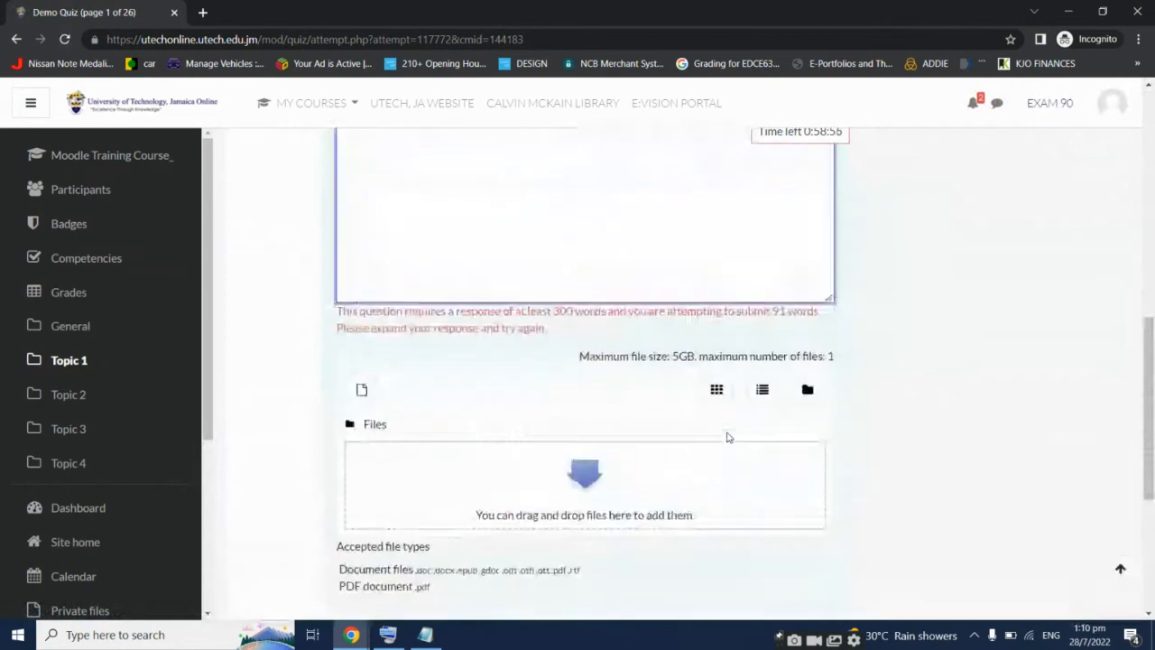
pyautogui.scroll(3, 727, 432)
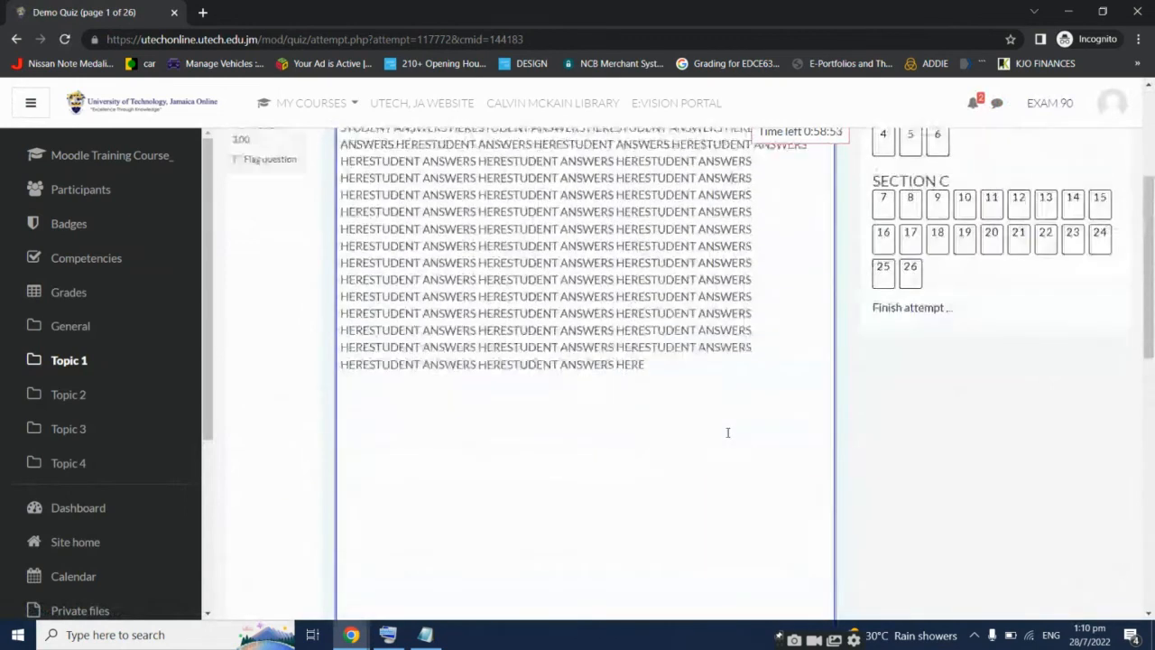
pyautogui.scroll(-6, 727, 432)
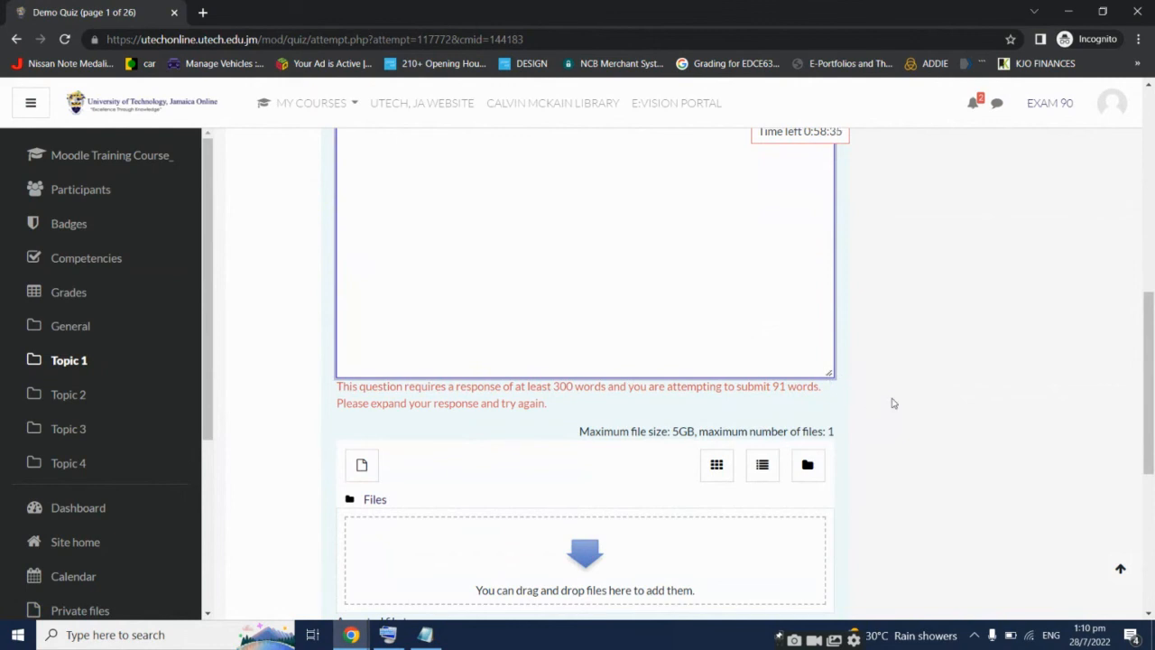
pyautogui.scroll(5, 893, 404)
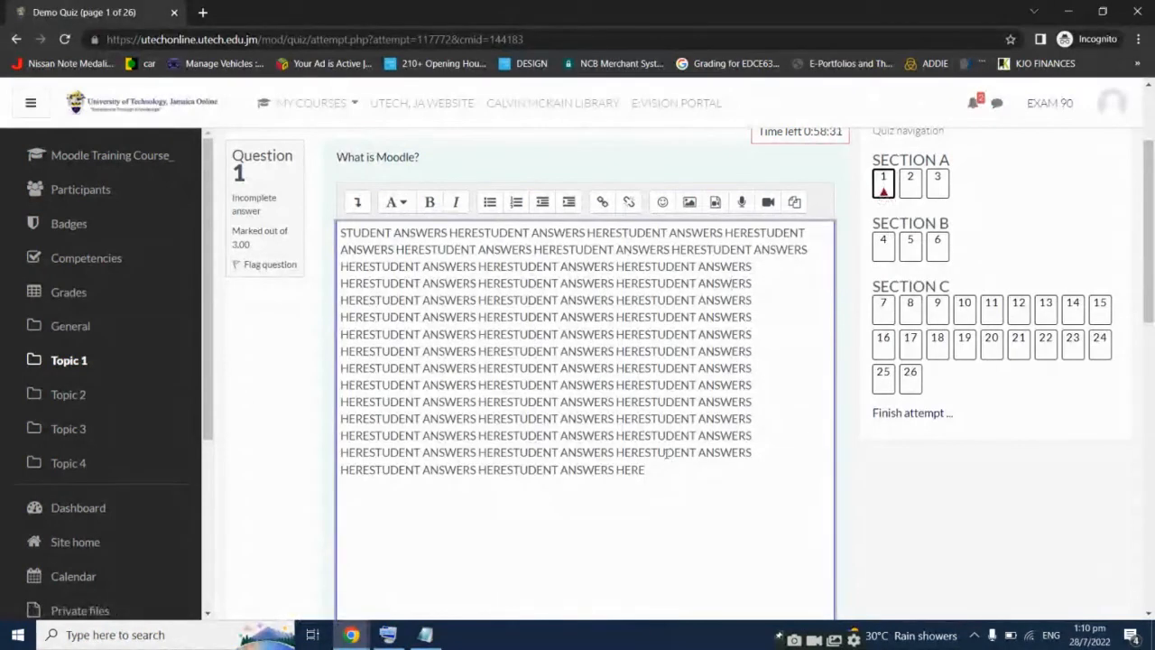
pyautogui.hotkey('ctrl', 'a')
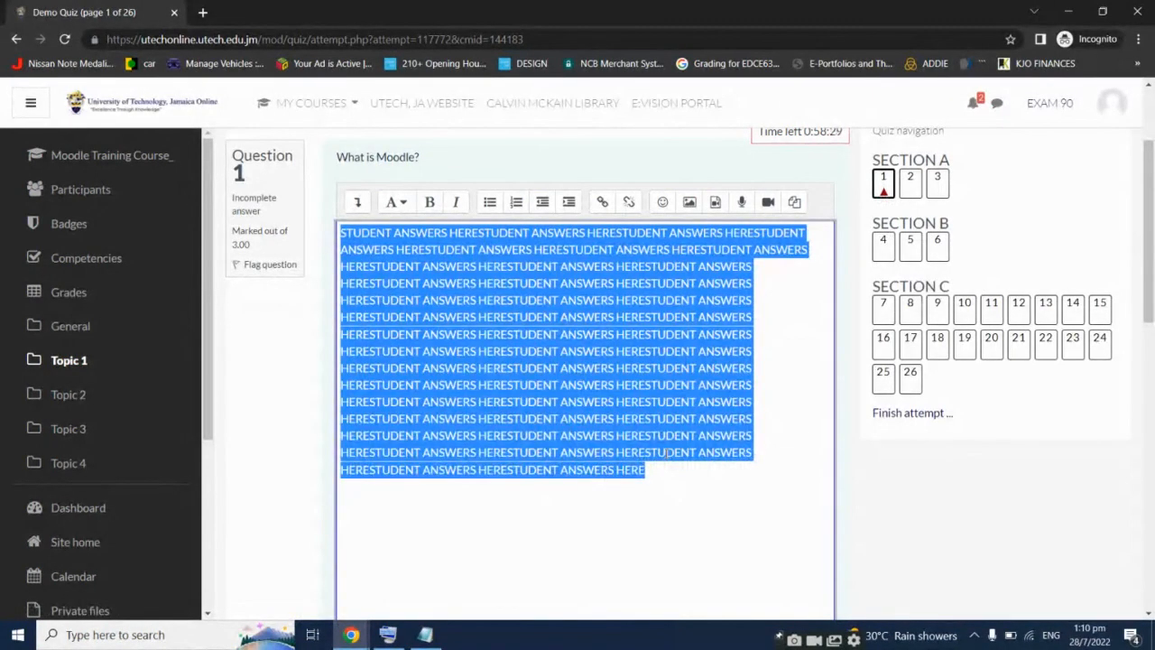
pyautogui.hotkey('ctrl', 'v')
pyautogui.hotkey('ctrl', 'v')
pyautogui.hotkey('ctrl', 'v')
pyautogui.hotkey('ctrl', 'v')
pyautogui.hotkey('ctrl', 'v')
pyautogui.hotkey('ctrl', 'v')
pyautogui.hotkey('ctrl', 'v')
pyautogui.hotkey('ctrl', 'v')
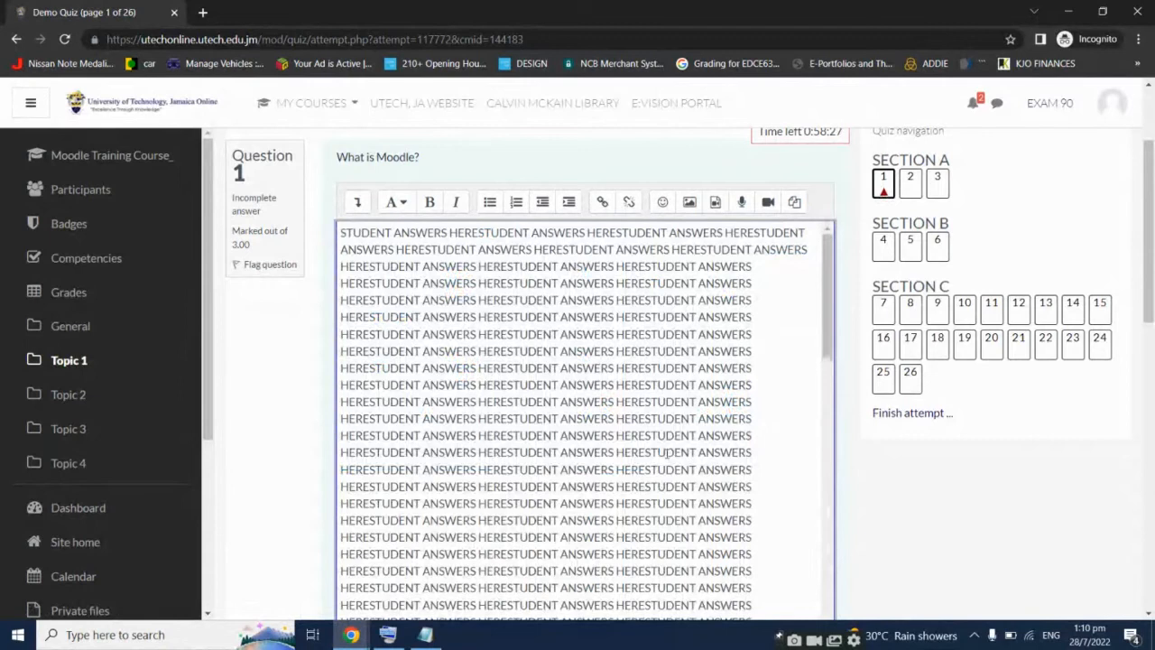
# Paste another block into the answer and move on to question 2, 'What does LMS stand for?'
pyautogui.scroll(-5, 938, 462)
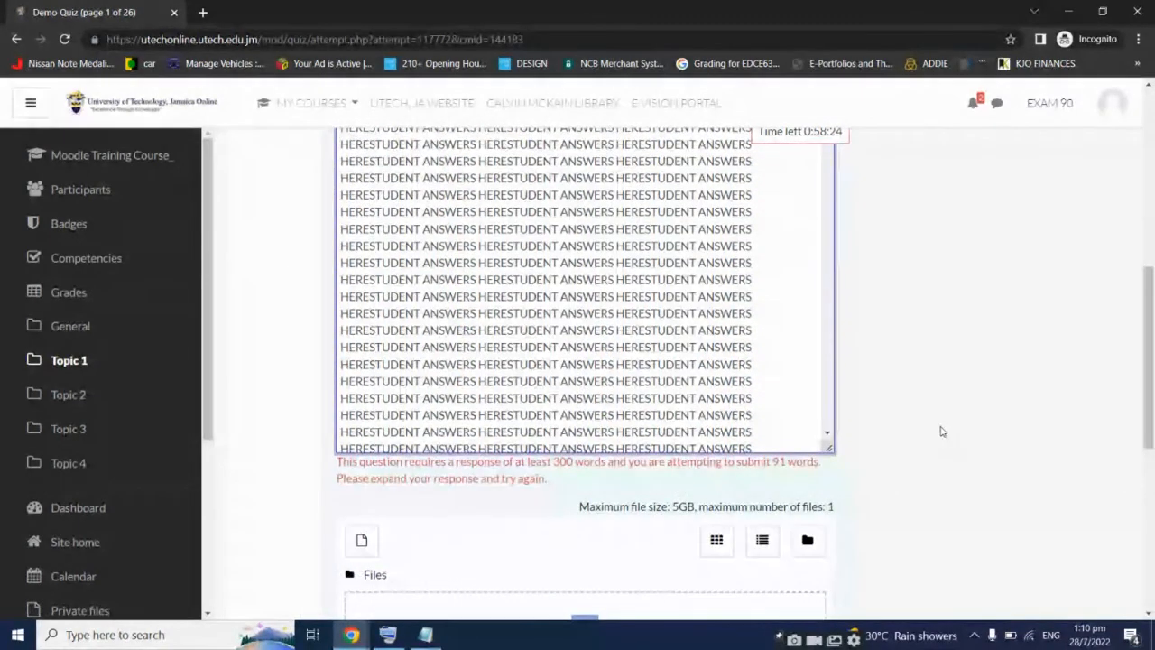
pyautogui.scroll(5, 941, 430)
pyautogui.scroll(-5, 941, 430)
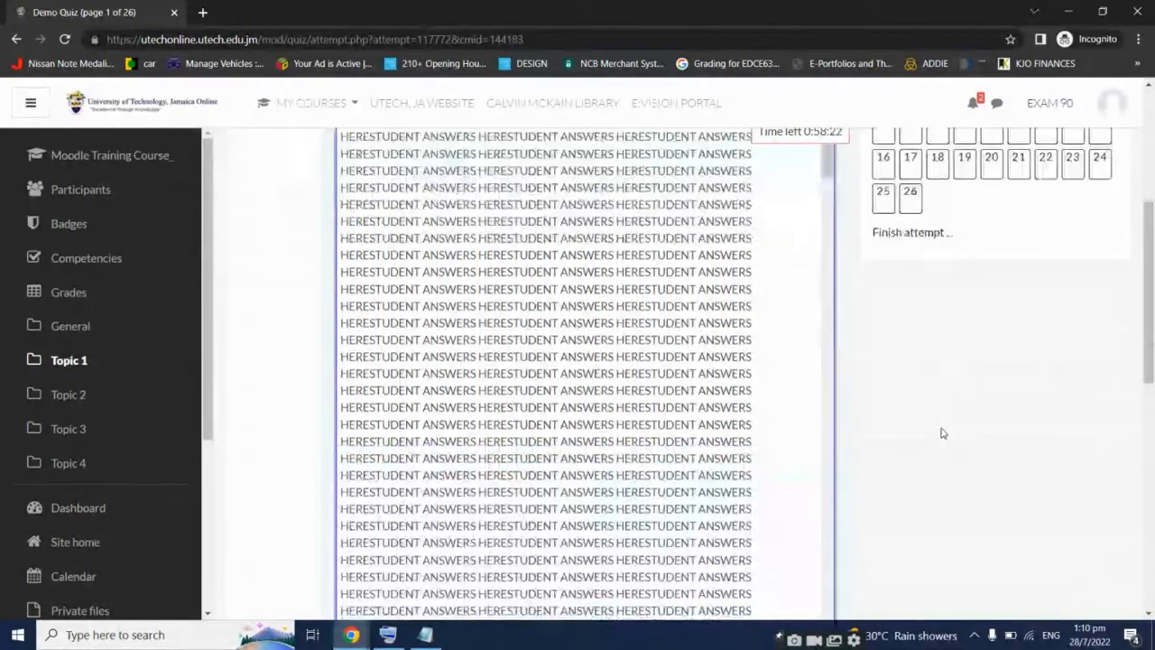
pyautogui.scroll(10, 722, 388)
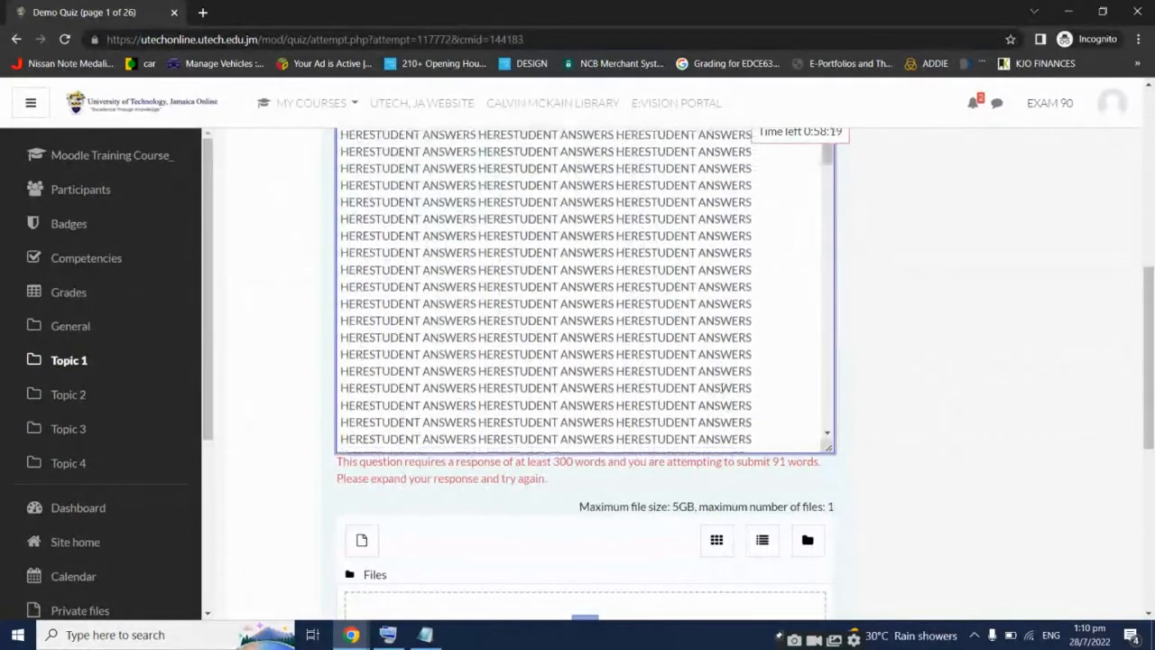
pyautogui.scroll(-10, 722, 394)
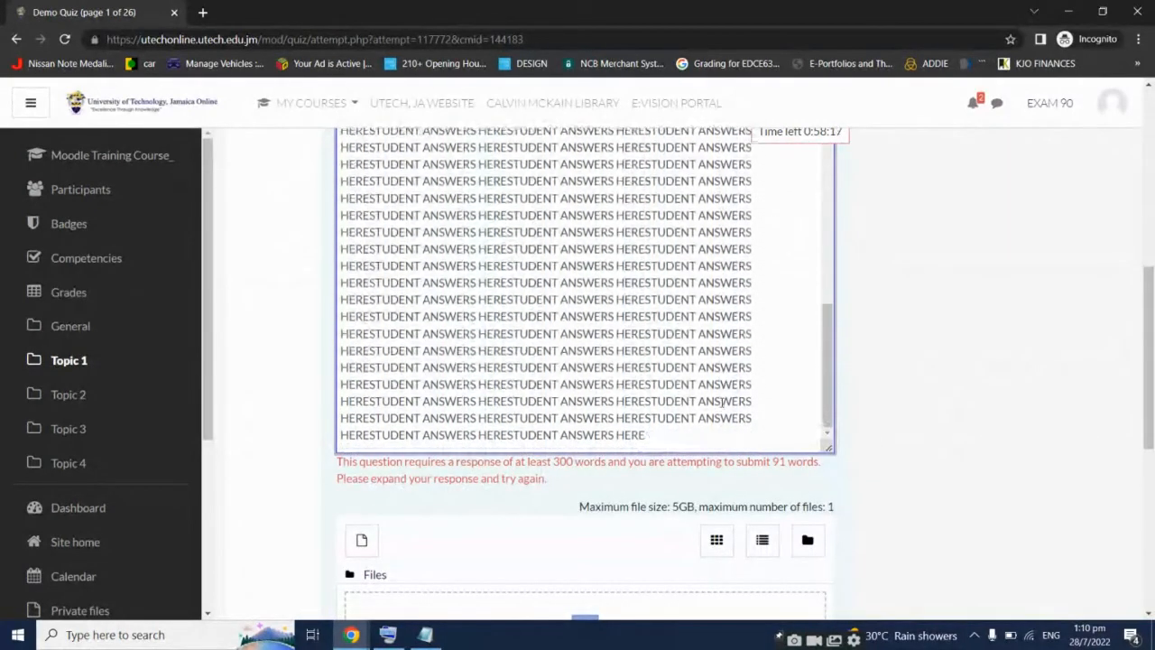
pyautogui.click(719, 421)
pyautogui.hotkey('ctrl', 'v')
pyautogui.scroll(-3, 920, 422)
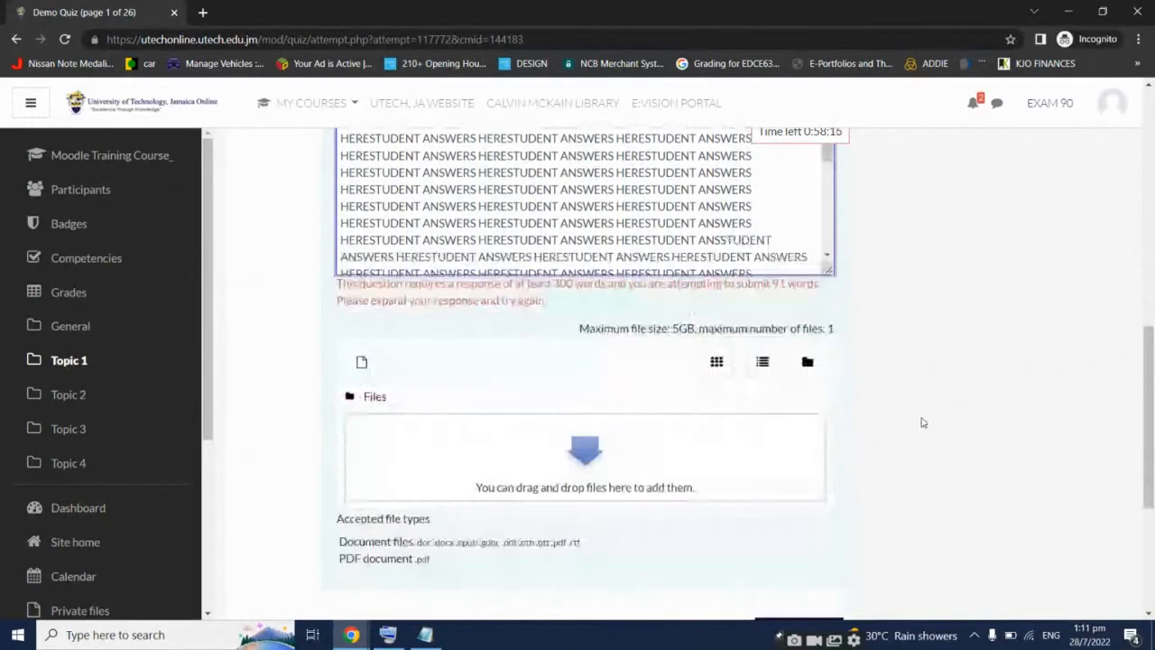
pyautogui.click(819, 587)
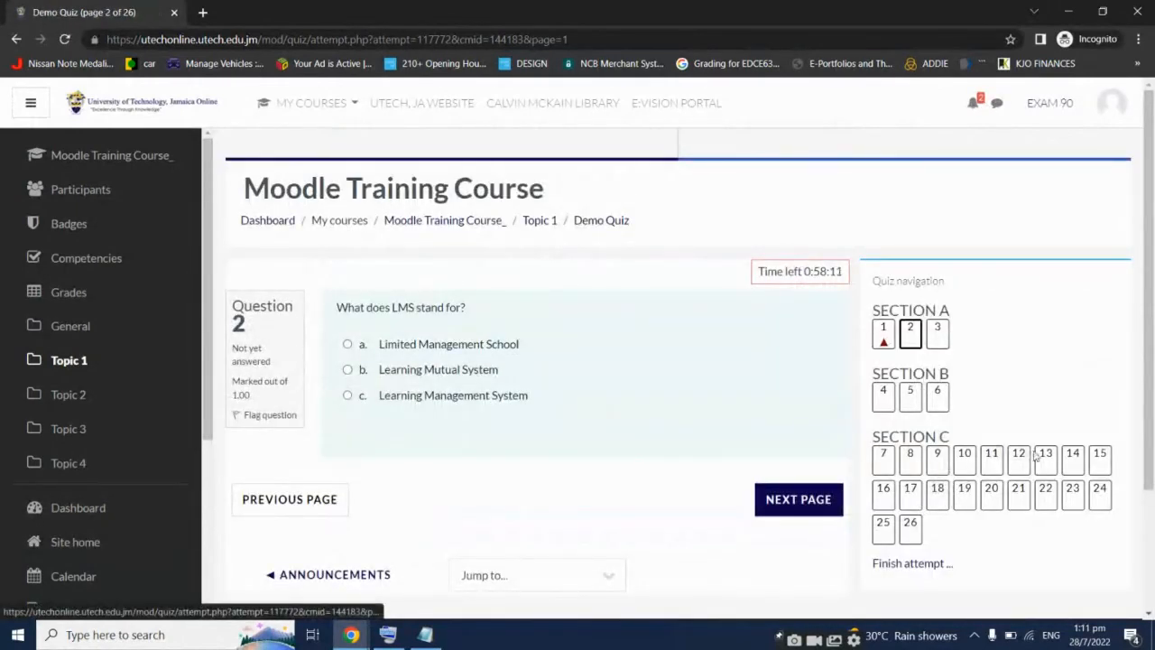
# Back on question 1, delete two blocks of surplus answer lines and try the next page
pyautogui.click(885, 332)
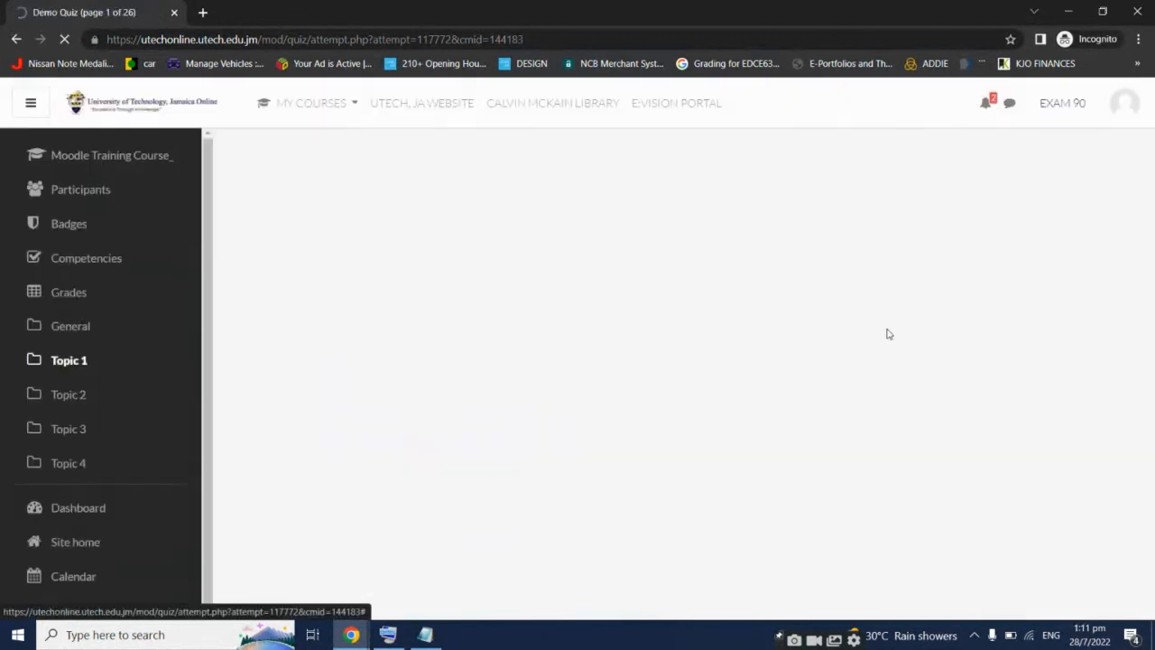
pyautogui.scroll(-5, 889, 353)
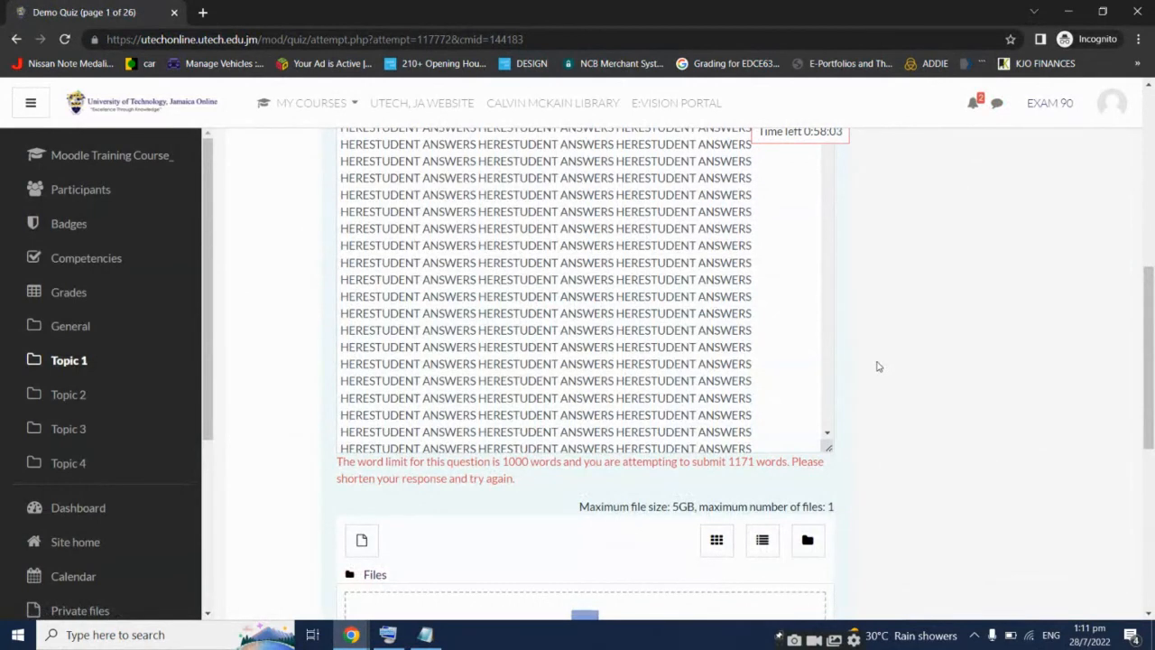
pyautogui.scroll(-1, 760, 409)
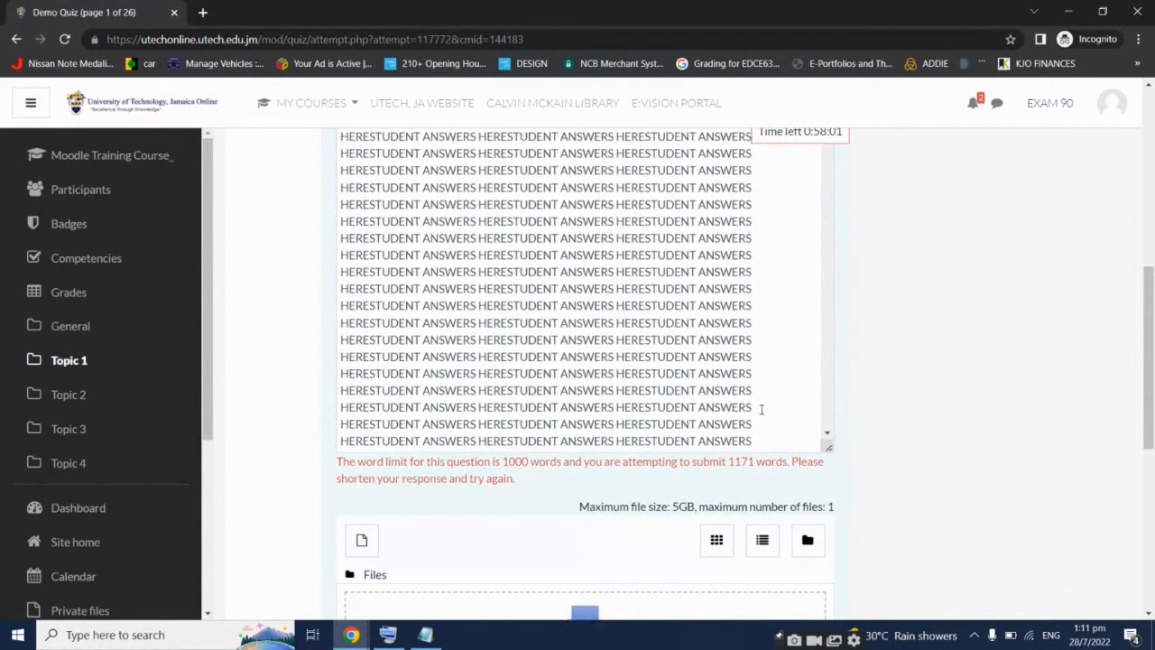
pyautogui.moveTo(754, 439); pyautogui.dragTo(350, 254)
pyautogui.press('BackSpace')
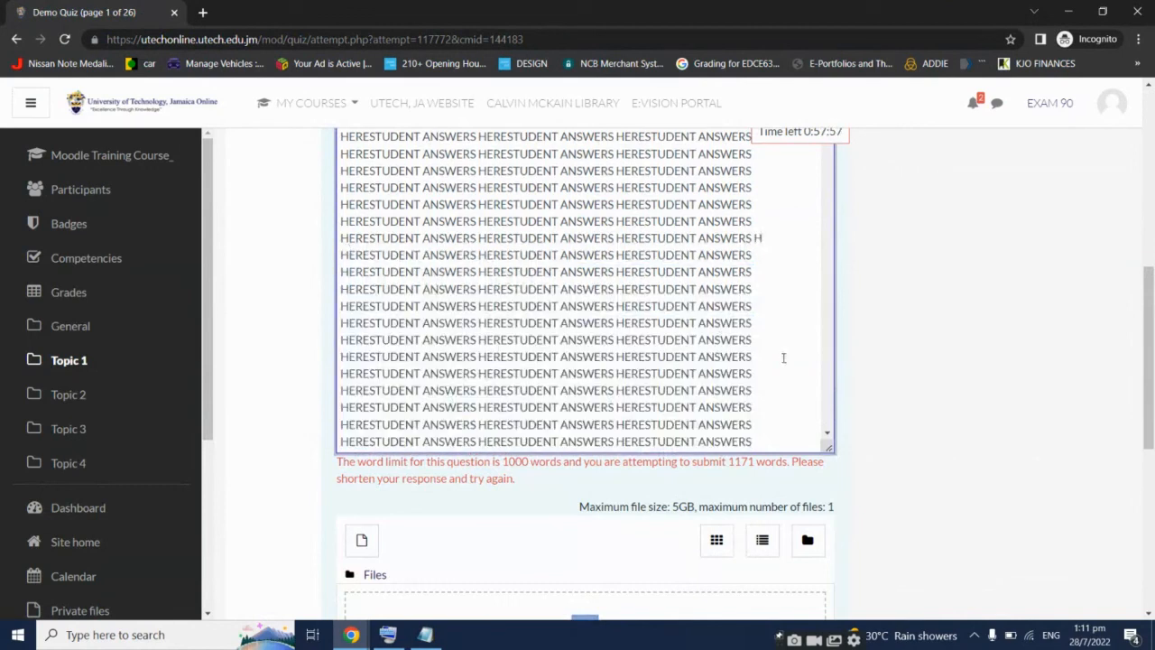
pyautogui.scroll(-2, 783, 358)
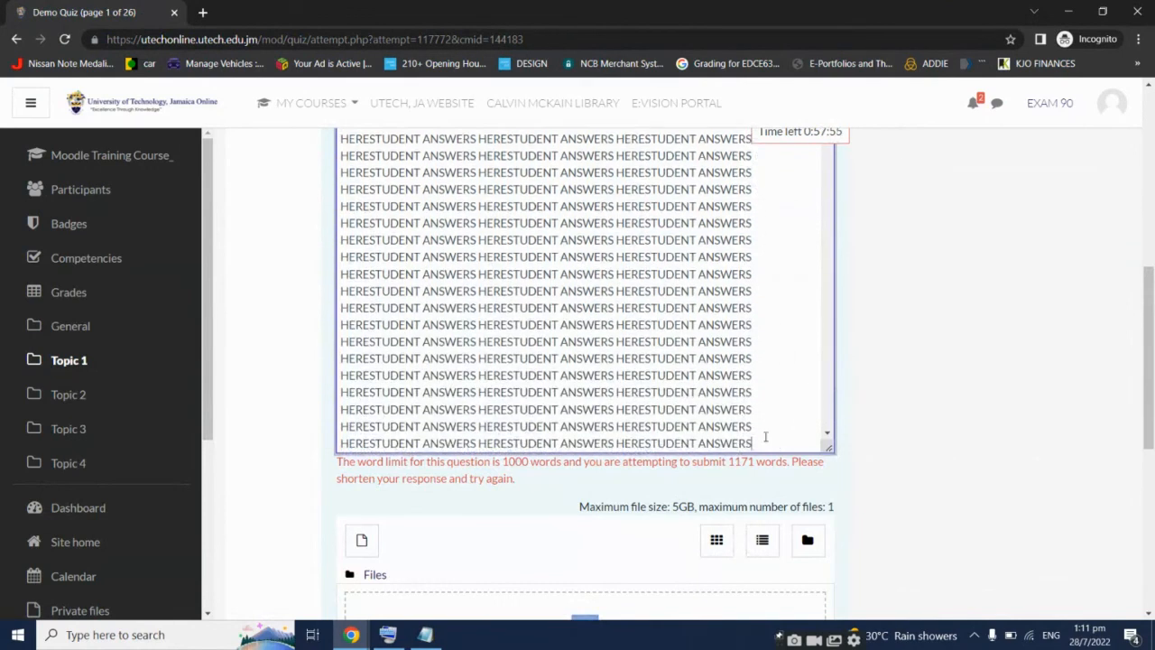
pyautogui.moveTo(765, 437); pyautogui.dragTo(325, 363)
pyautogui.press('BackSpace')
pyautogui.scroll(-2, 763, 407)
pyautogui.scroll(-4, 965, 429)
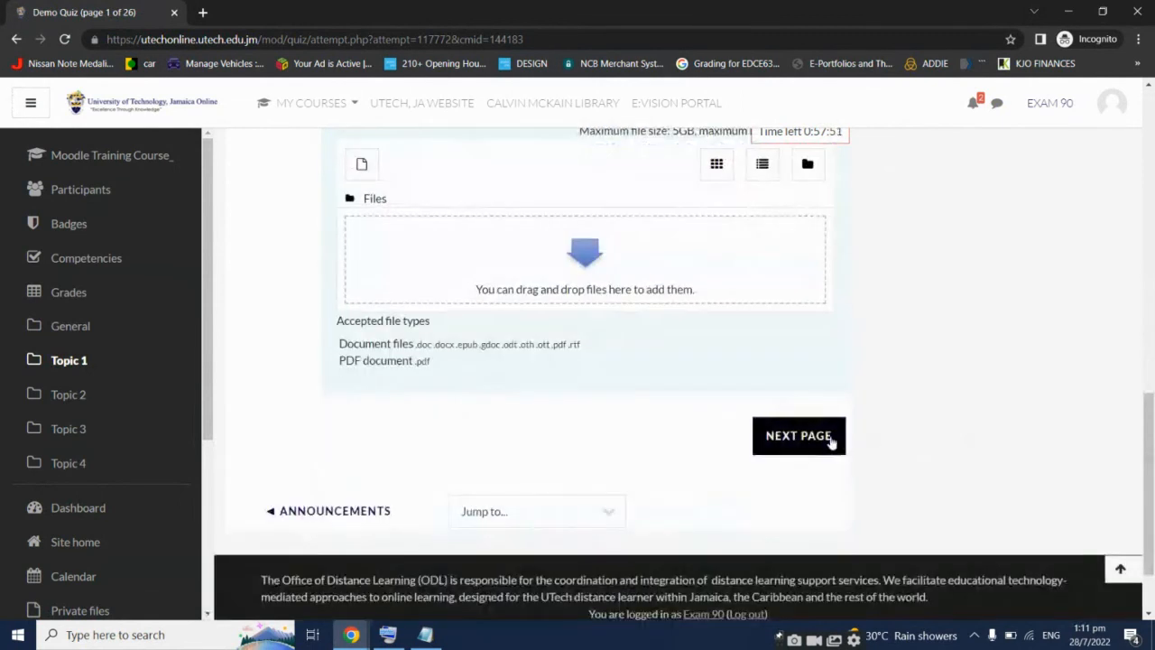
pyautogui.click(830, 441)
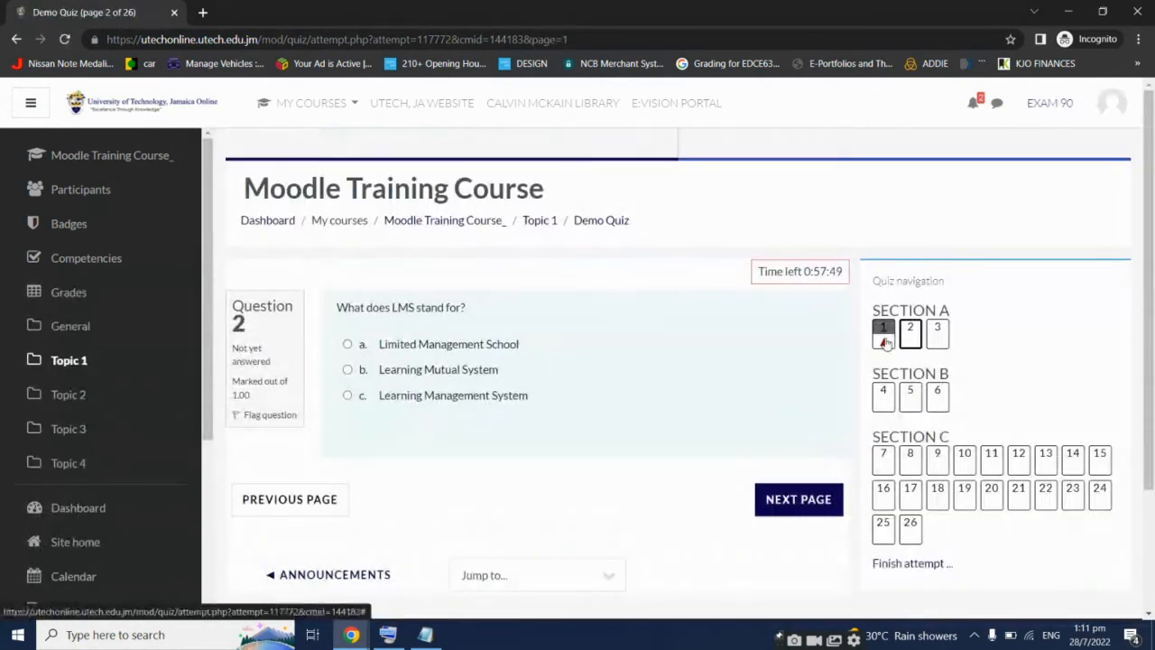
# Delete six more answer lines to get under 1000 words, then go to question 2
pyautogui.click(883, 332)
pyautogui.scroll(-6, 943, 406)
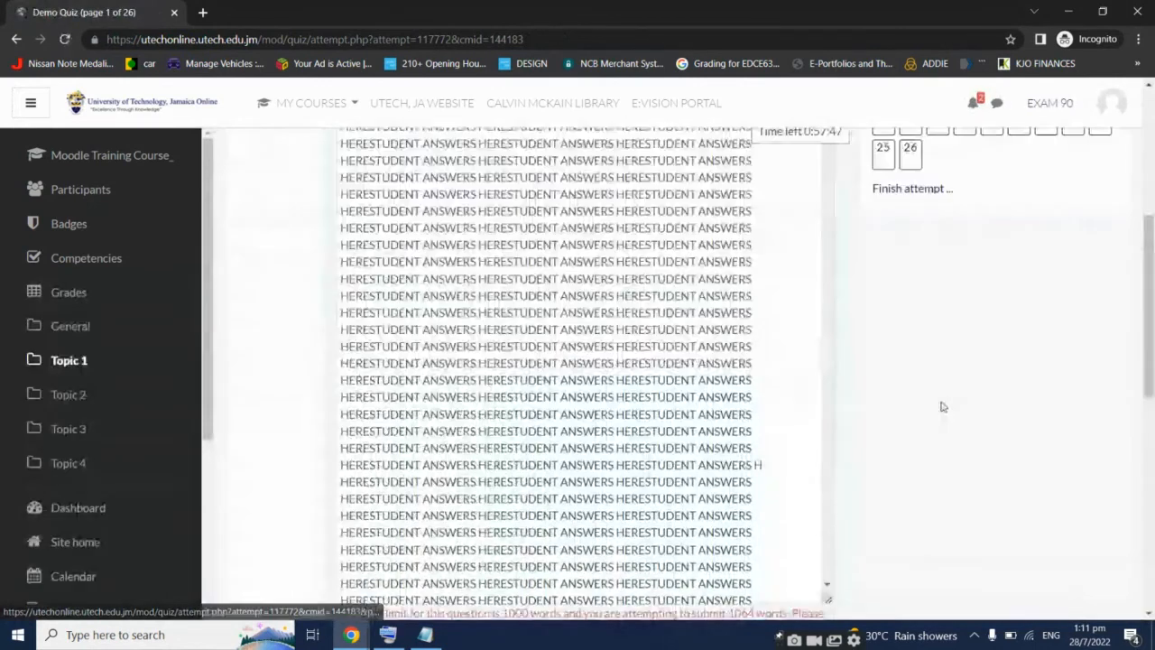
pyautogui.moveTo(773, 420); pyautogui.dragTo(330, 219)
pyautogui.click(329, 219)
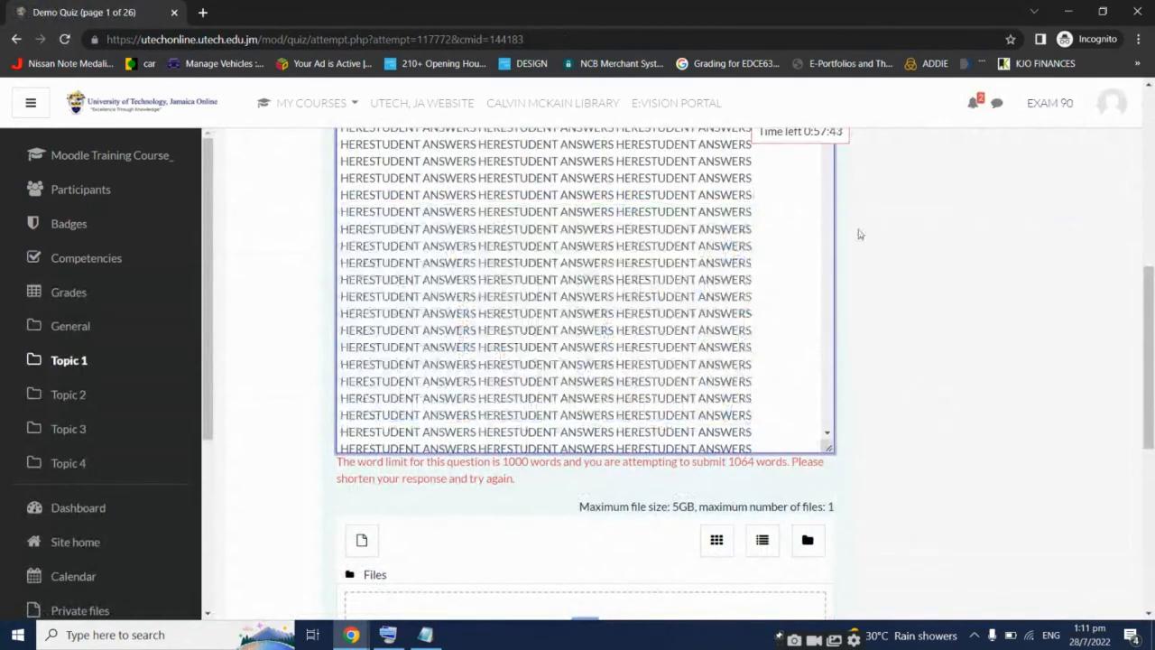
pyautogui.moveTo(341, 263); pyautogui.dragTo(334, 158)
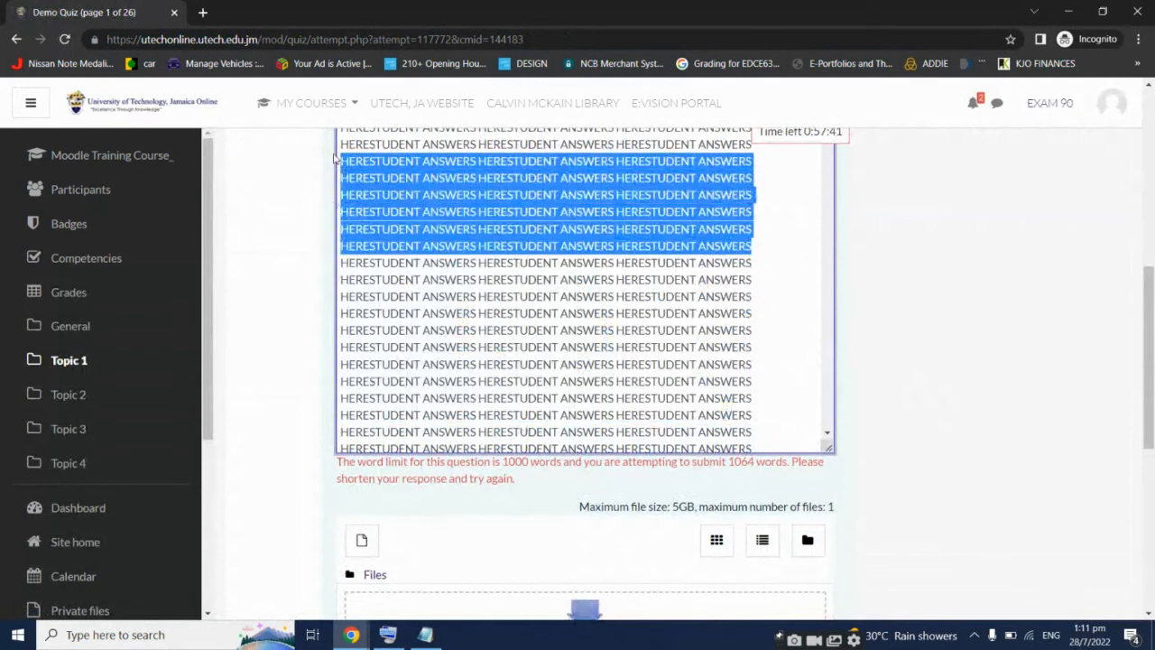
pyautogui.press('Delete')
pyautogui.scroll(2, 959, 441)
pyautogui.scroll(3, 959, 441)
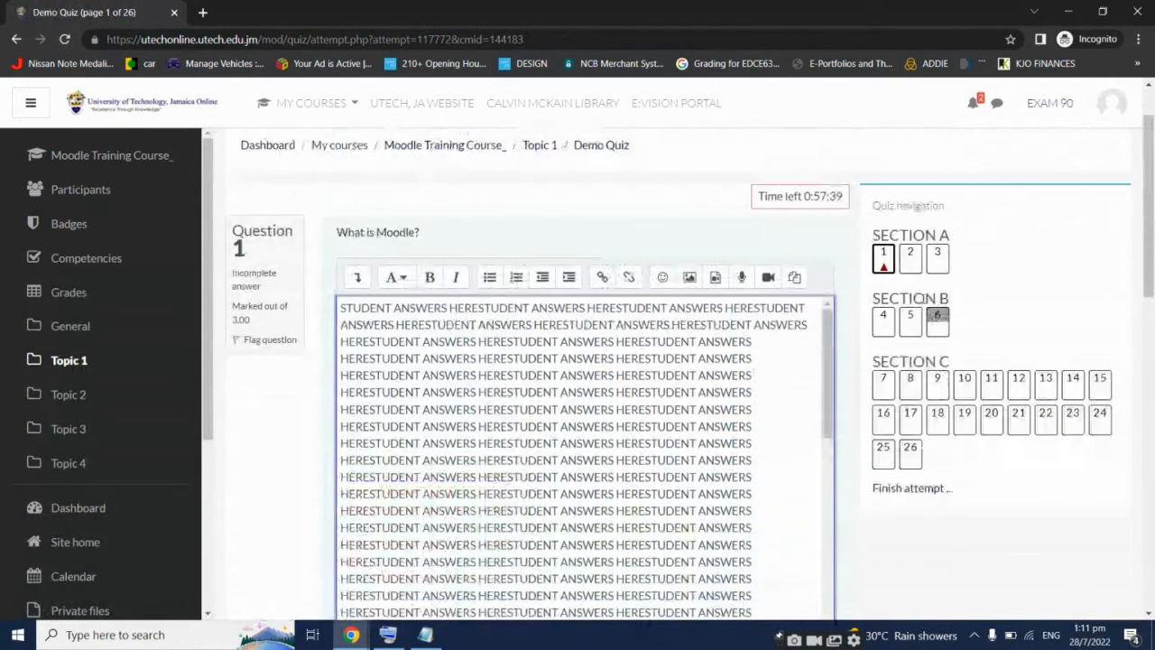
pyautogui.click(910, 260)
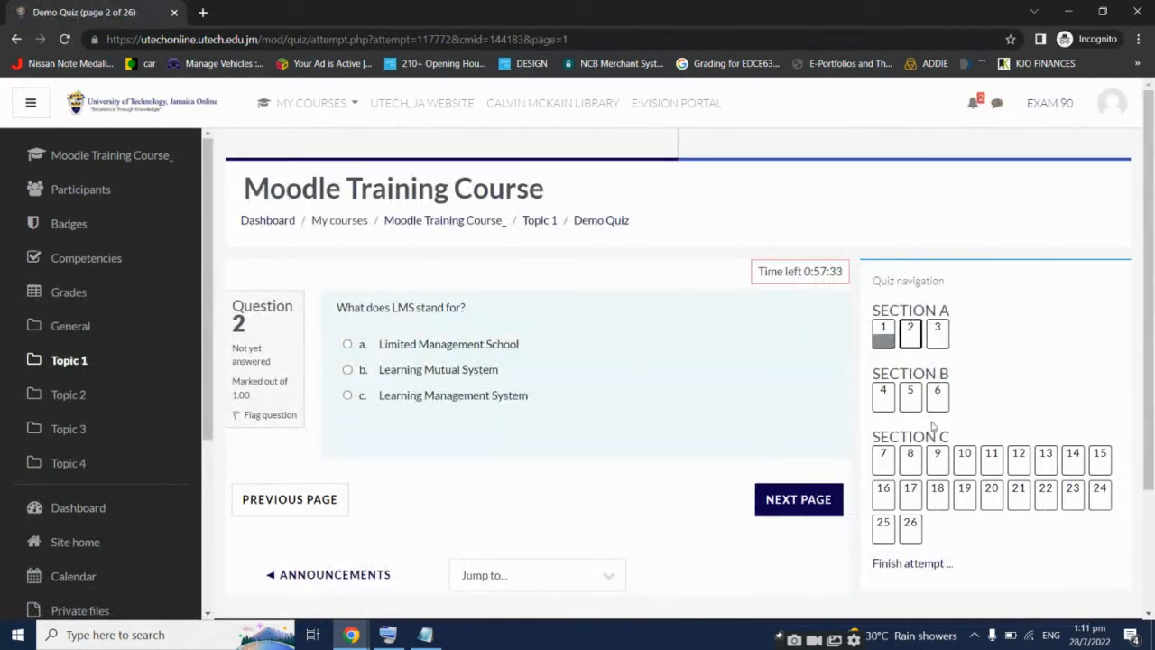
# Answer 'Learning Management System' on the first question and False on Question 3
pyautogui.click(462, 393)
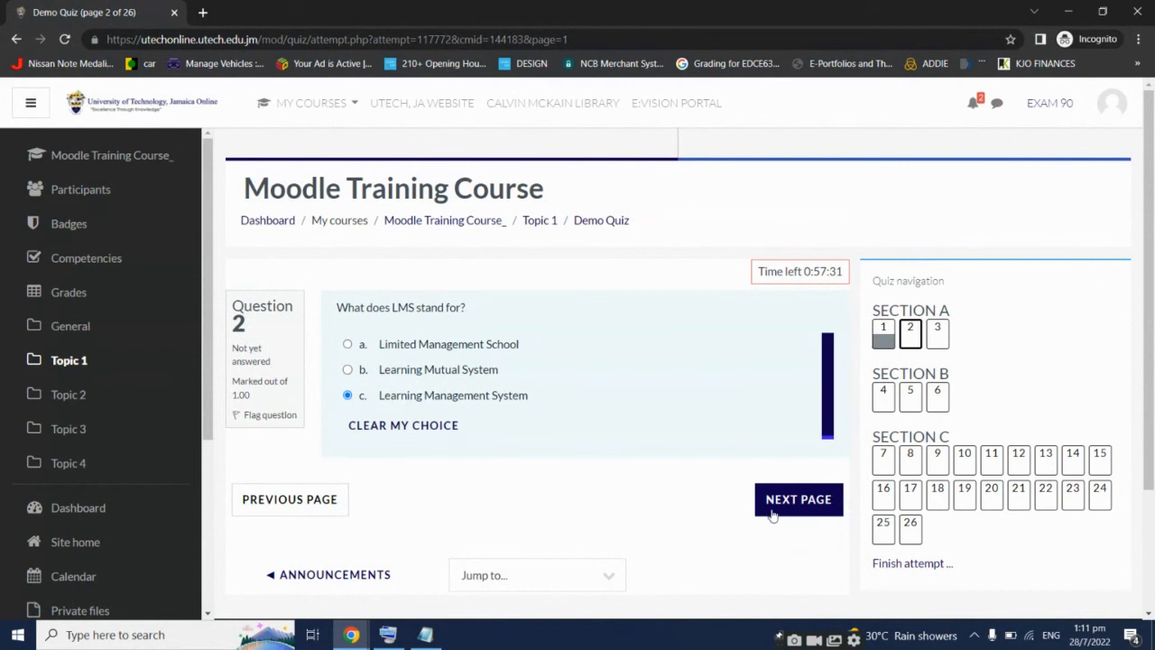
pyautogui.click(829, 508)
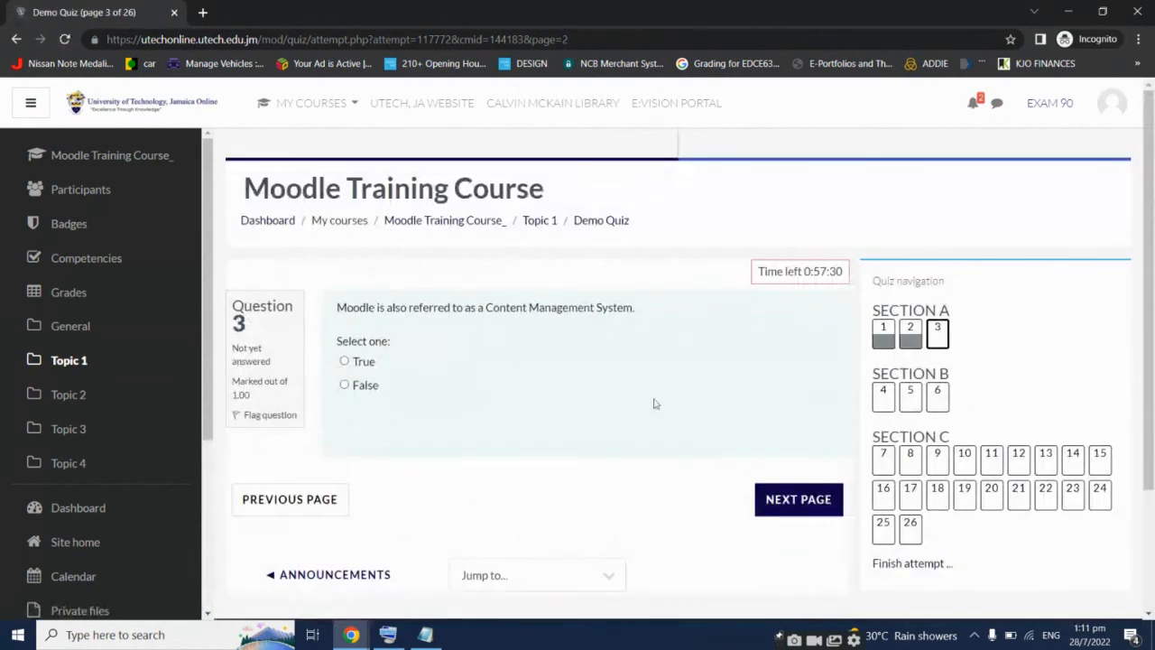
pyautogui.click(377, 388)
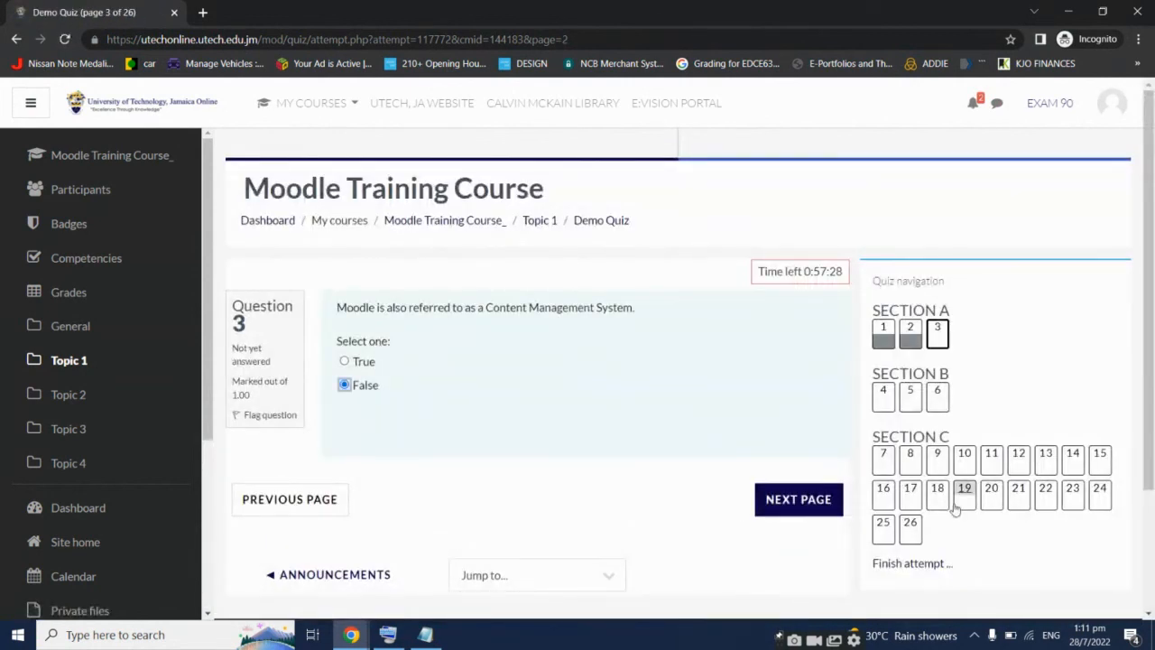
pyautogui.click(841, 510)
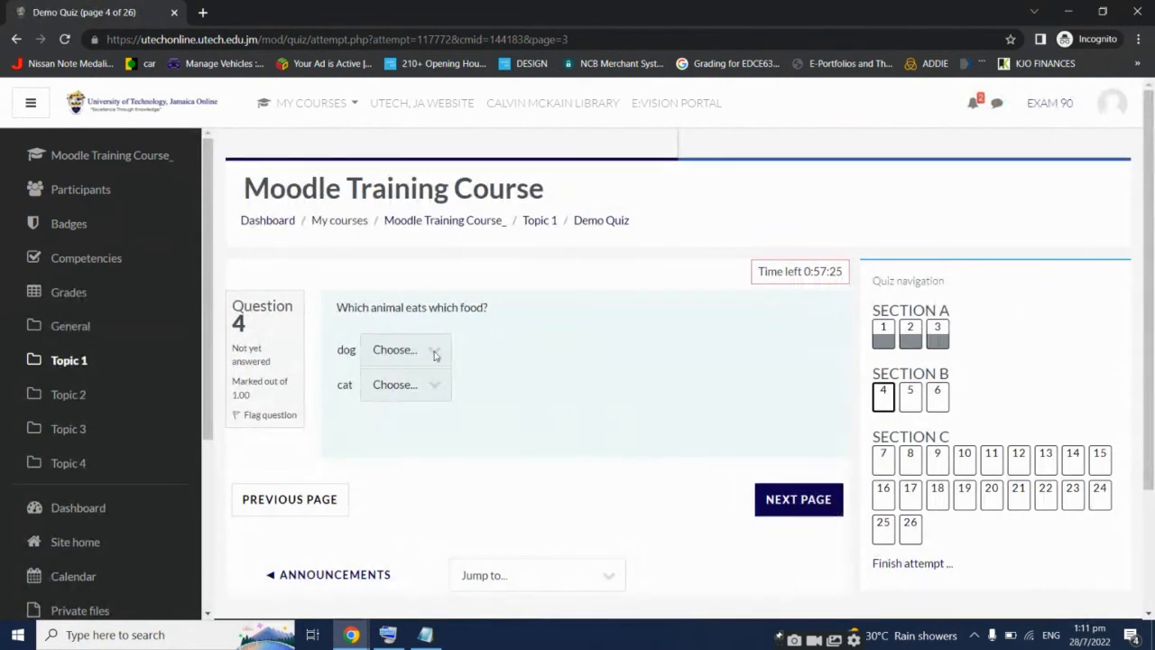
# In the matching question, match dog with cat food and cat with dog food
pyautogui.click(434, 355)
pyautogui.click(424, 388)
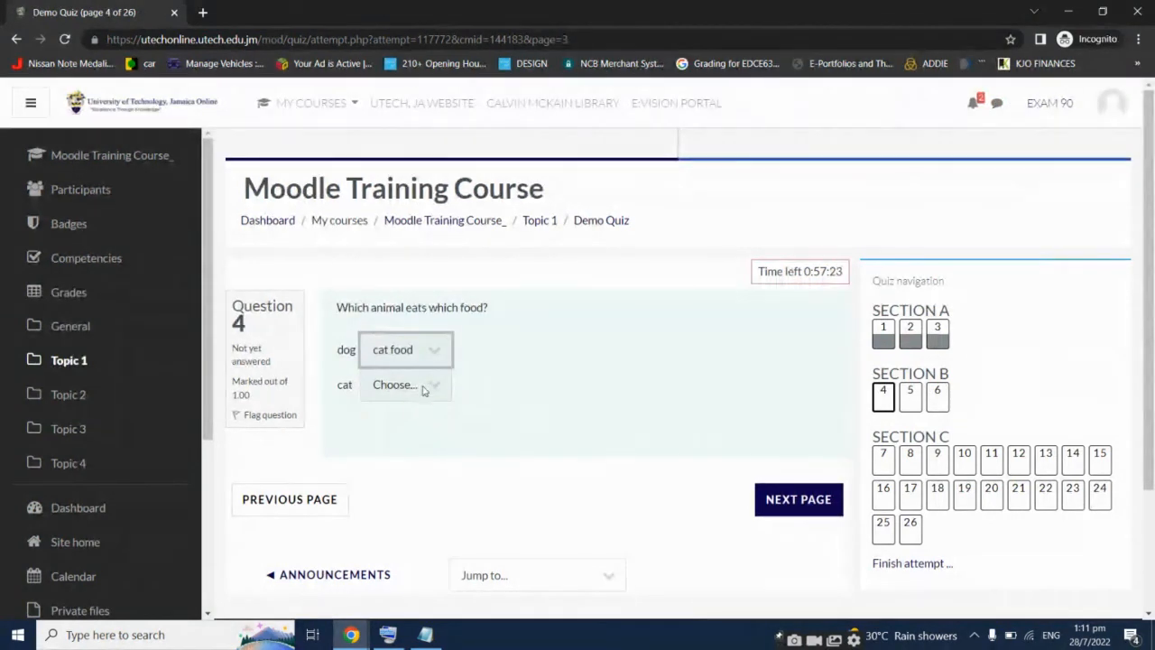
pyautogui.click(424, 390)
pyautogui.click(415, 440)
pyautogui.click(817, 519)
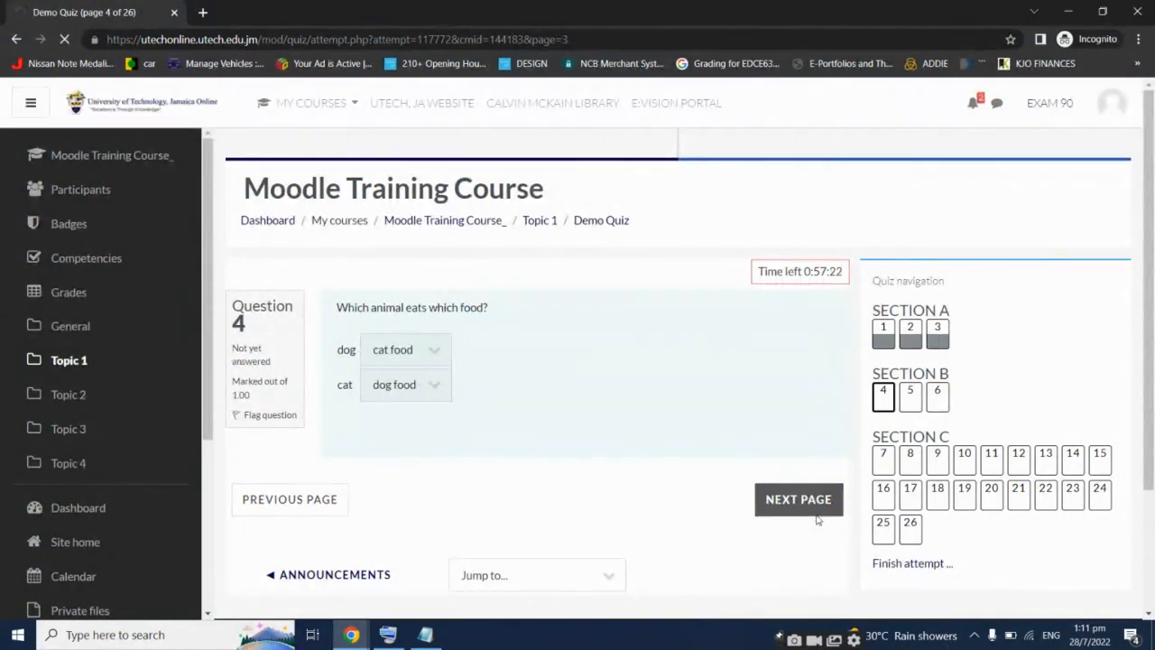
# Type a partial answer for Question 20 and choose Gas for Question 18
pyautogui.click(996, 494)
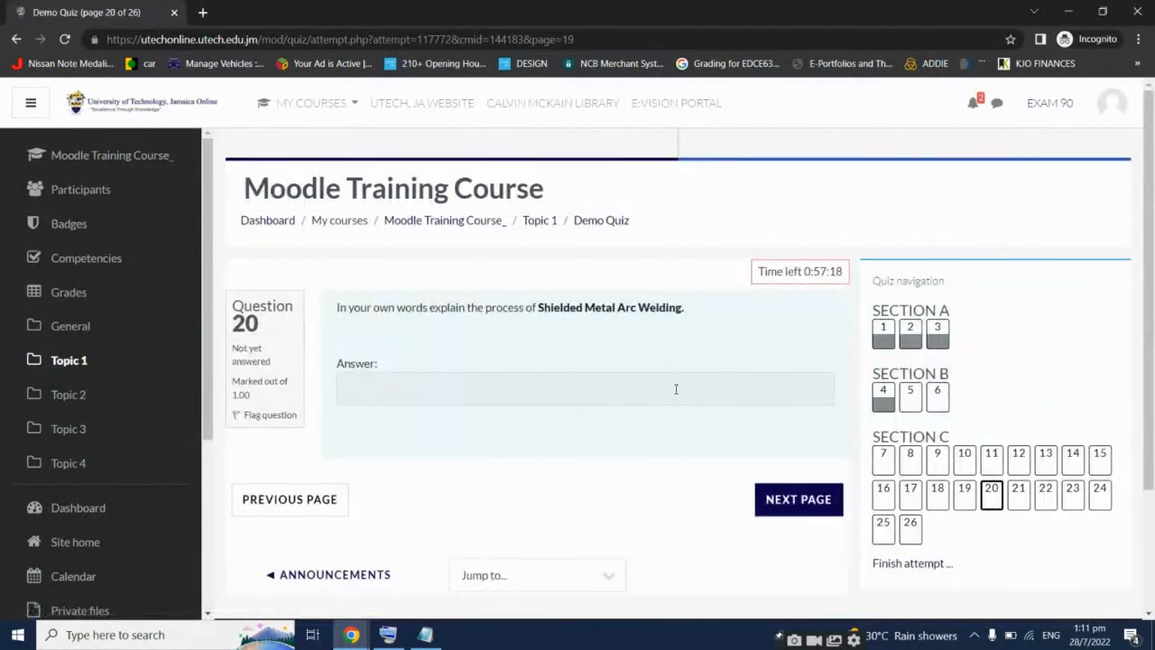
pyautogui.click(676, 389)
pyautogui.write('VFGBF')
pyautogui.click(937, 502)
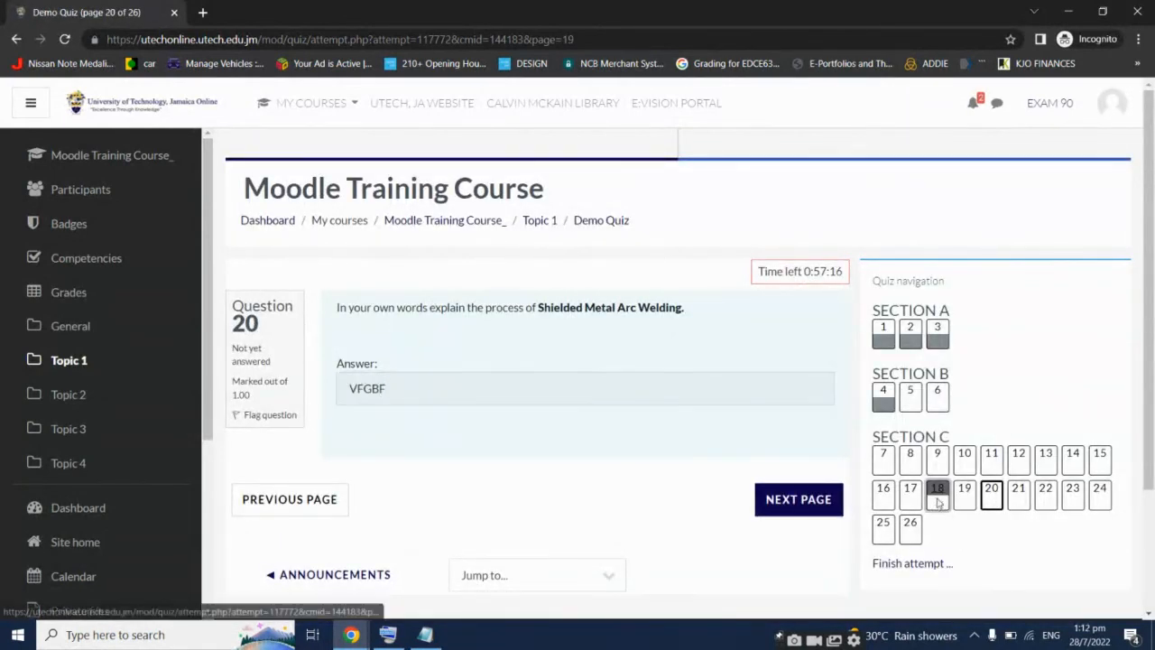
pyautogui.click(388, 457)
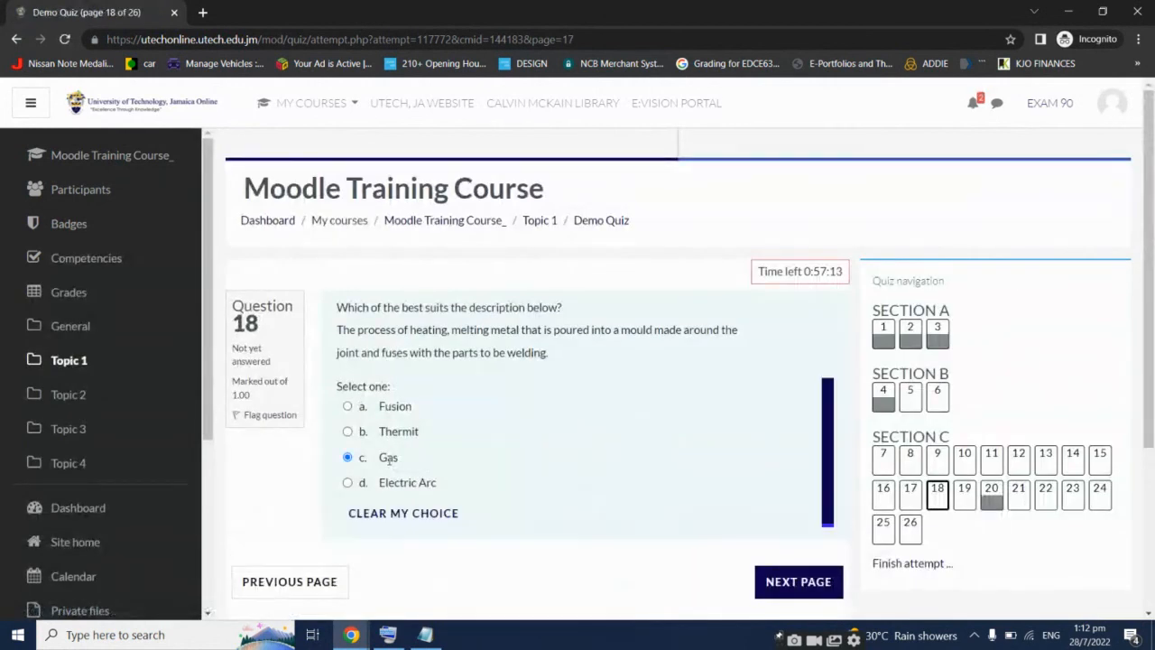
pyautogui.click(910, 523)
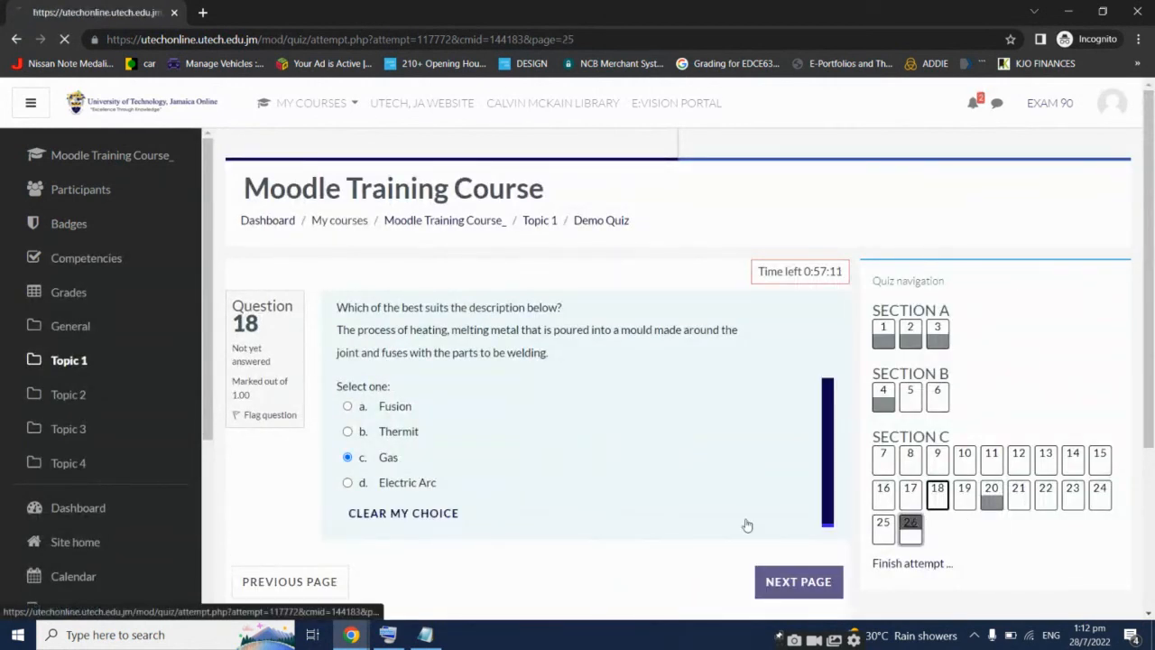
# Match the second weld symbol in Question 26 with Backing and finish the attempt
pyautogui.click(468, 416)
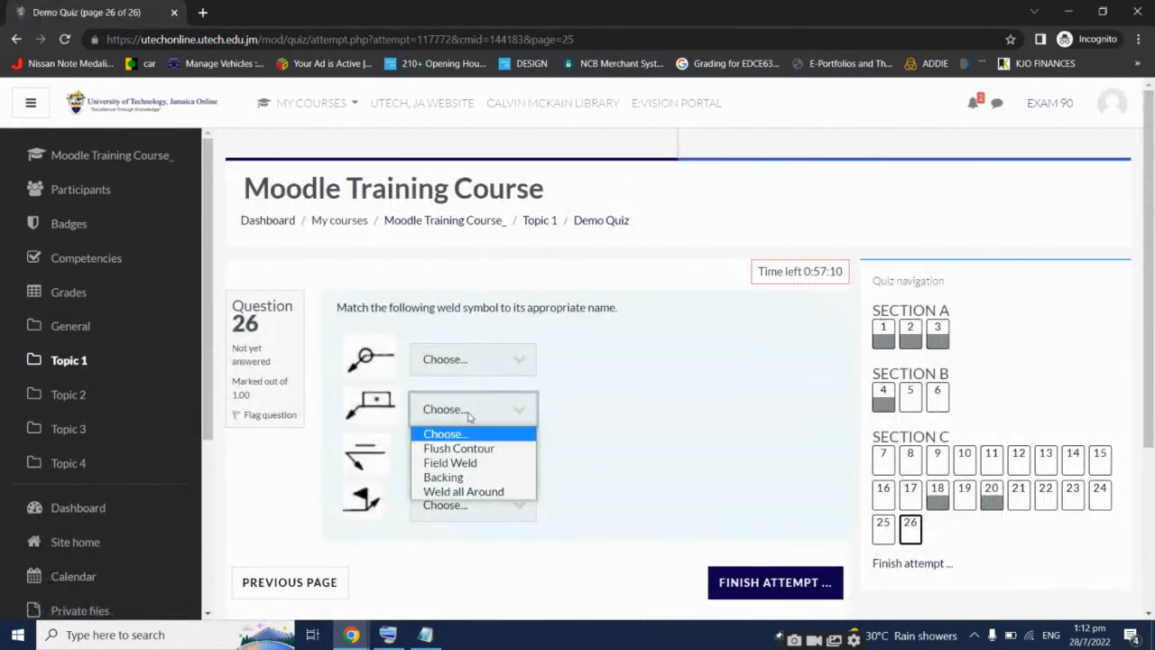
pyautogui.click(493, 476)
pyautogui.click(690, 433)
pyautogui.scroll(-1, 711, 432)
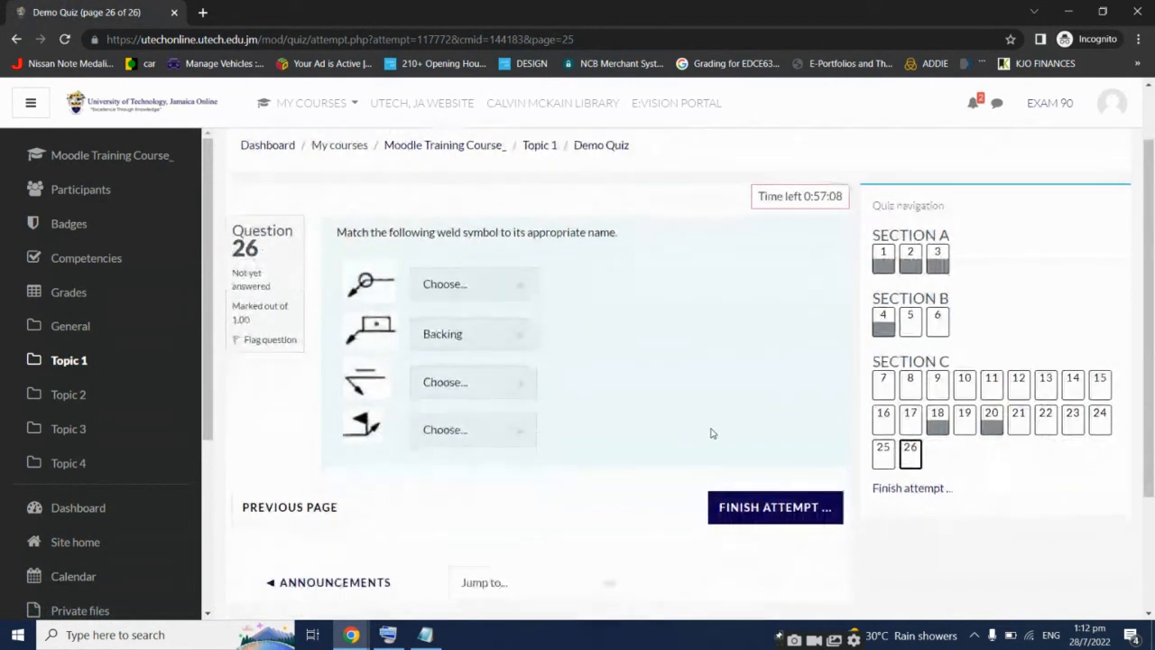
pyautogui.click(741, 509)
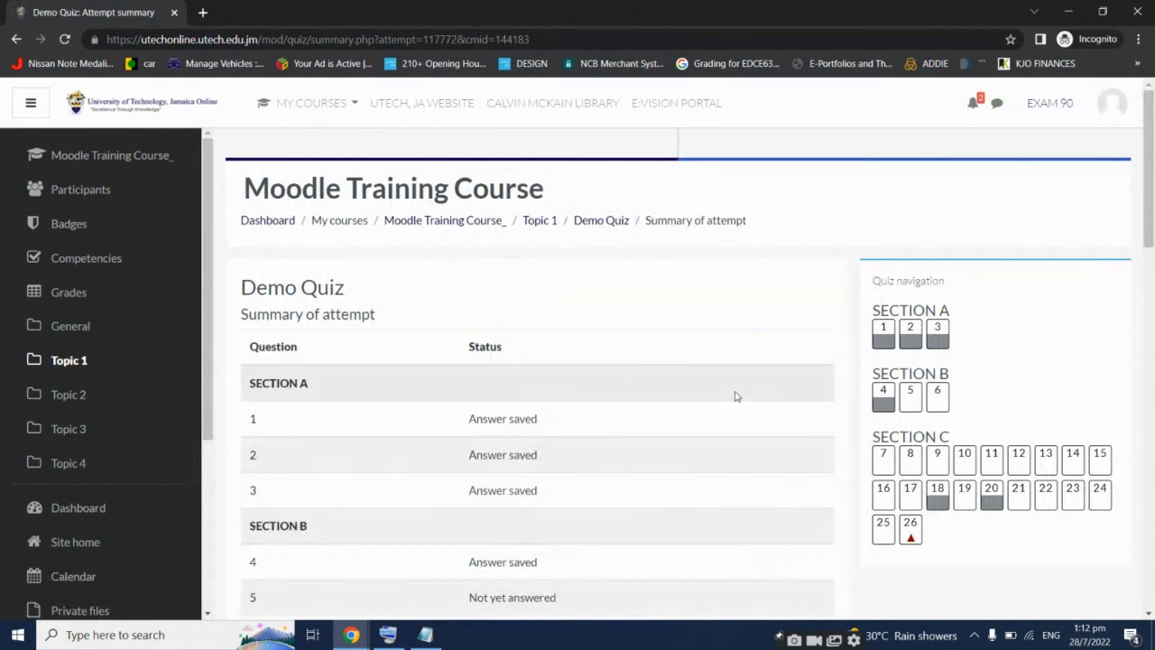
# Submit all answers and finish the Demo Quiz attempt, confirming in the dialog
pyautogui.scroll(-2, 736, 396)
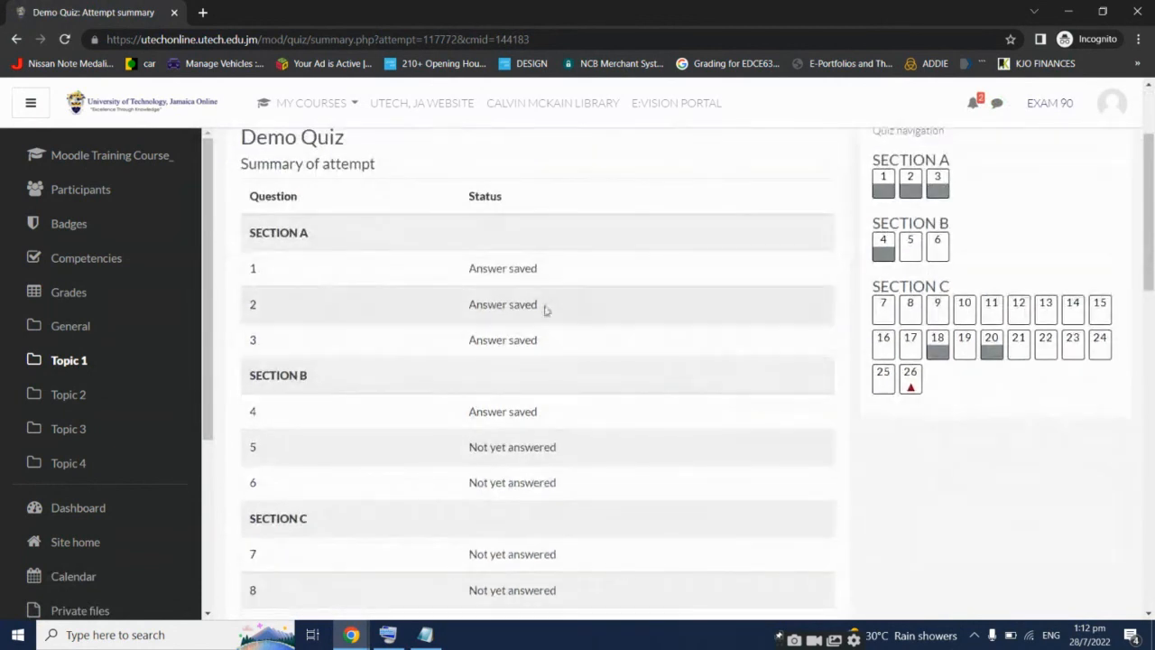
pyautogui.scroll(-7, 565, 361)
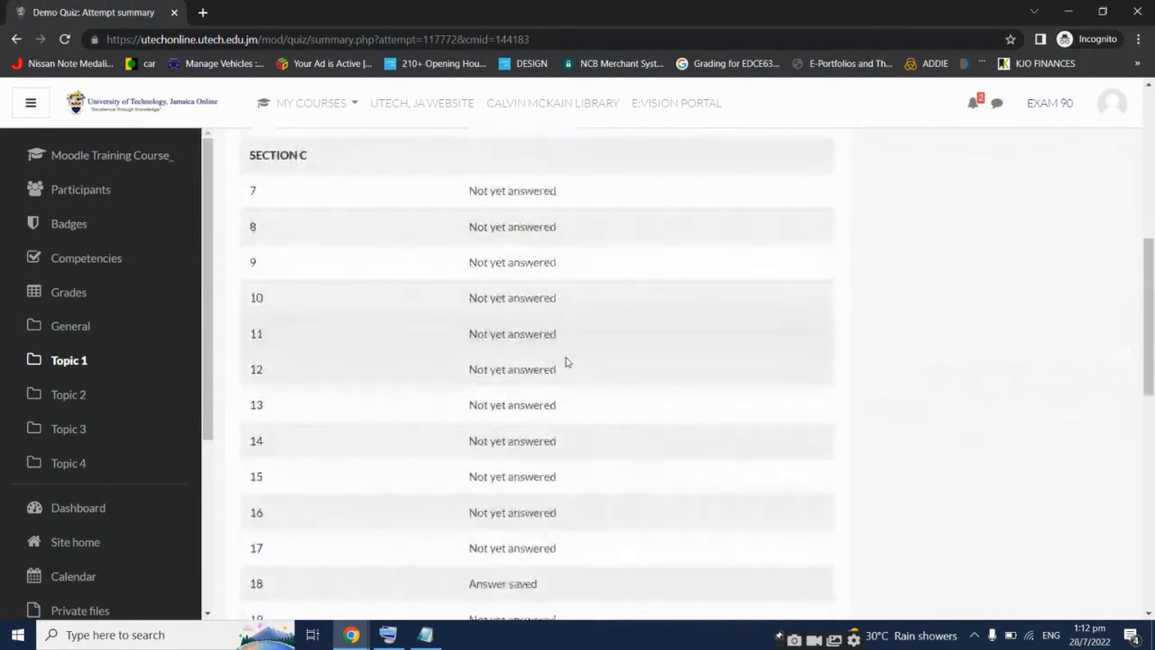
pyautogui.scroll(1, 562, 364)
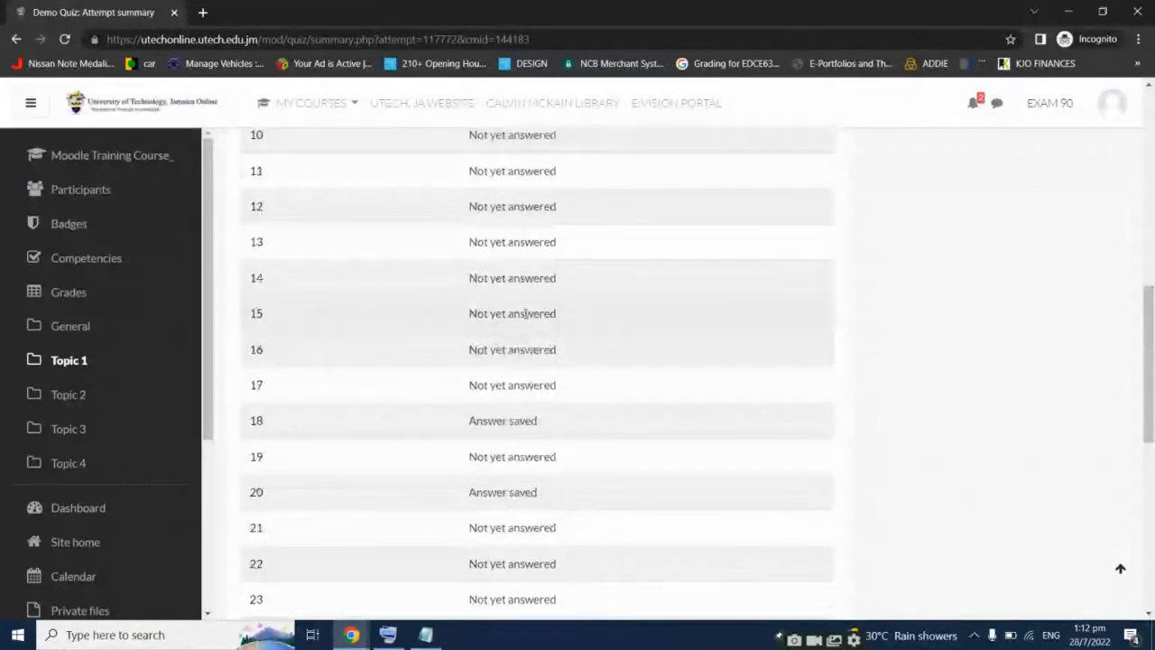
pyautogui.scroll(-4, 609, 306)
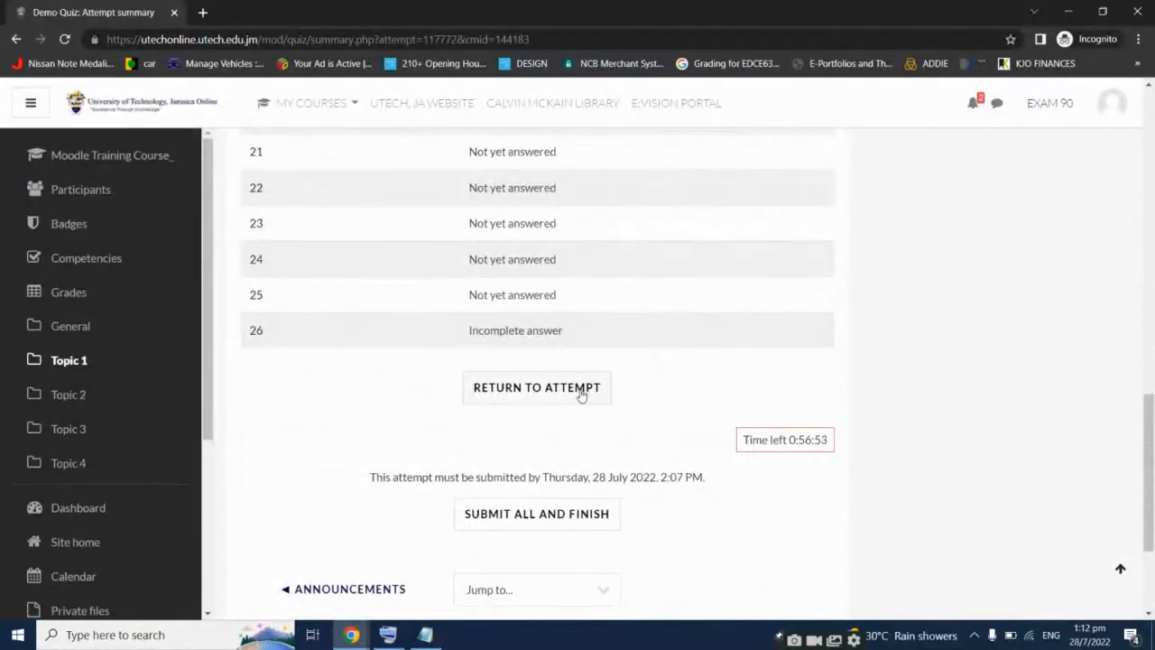
pyautogui.click(575, 516)
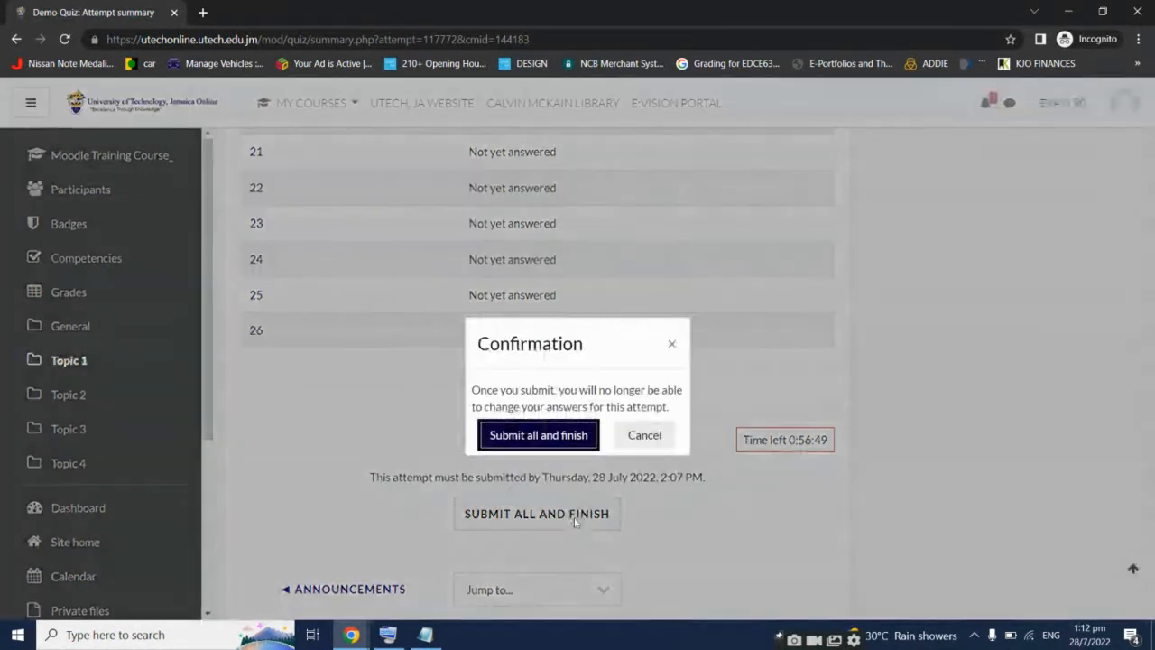
pyautogui.click(571, 437)
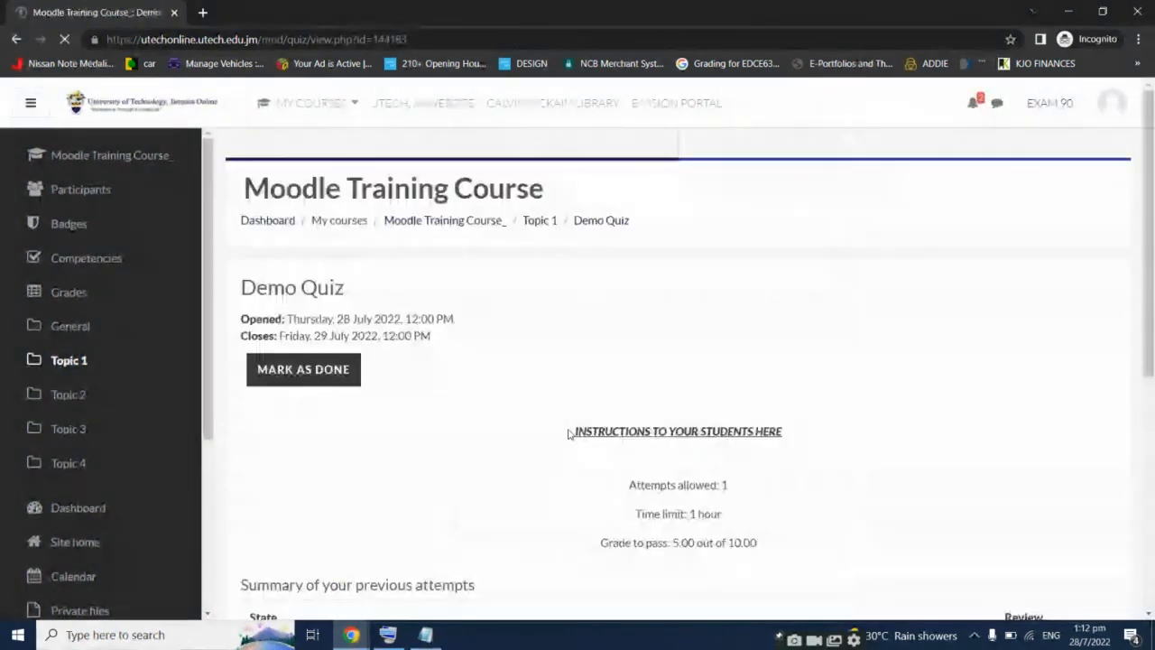
# Review the attempt summary, then switch to the teacher's window and the live training session
pyautogui.scroll(-3, 834, 420)
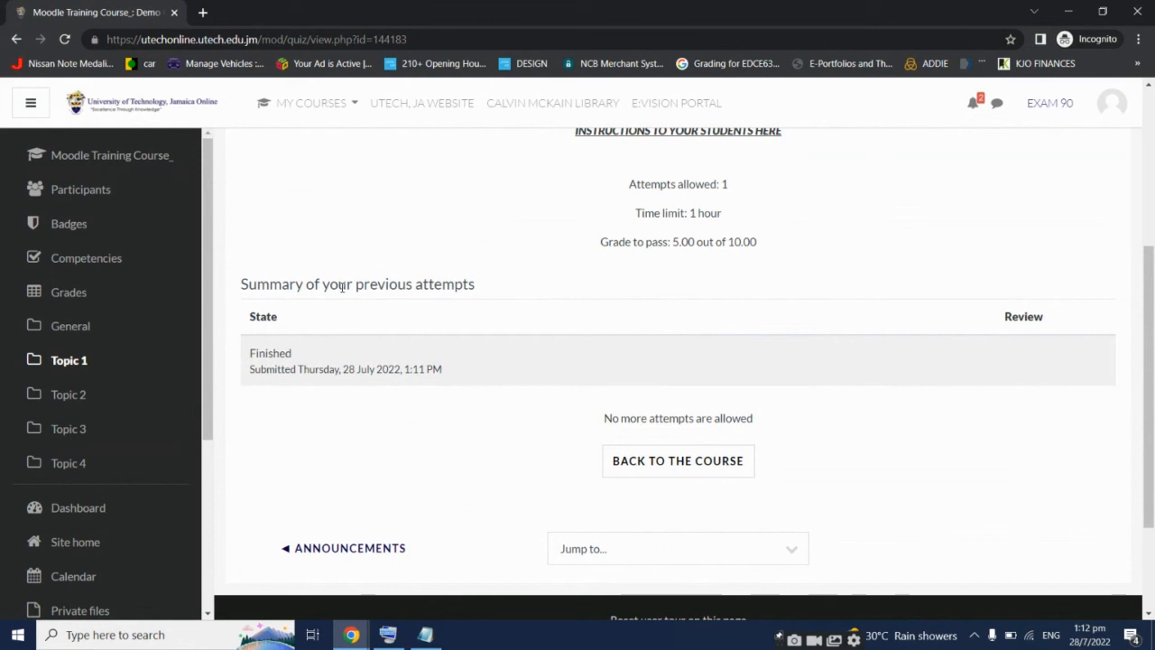
pyautogui.moveTo(352, 634)
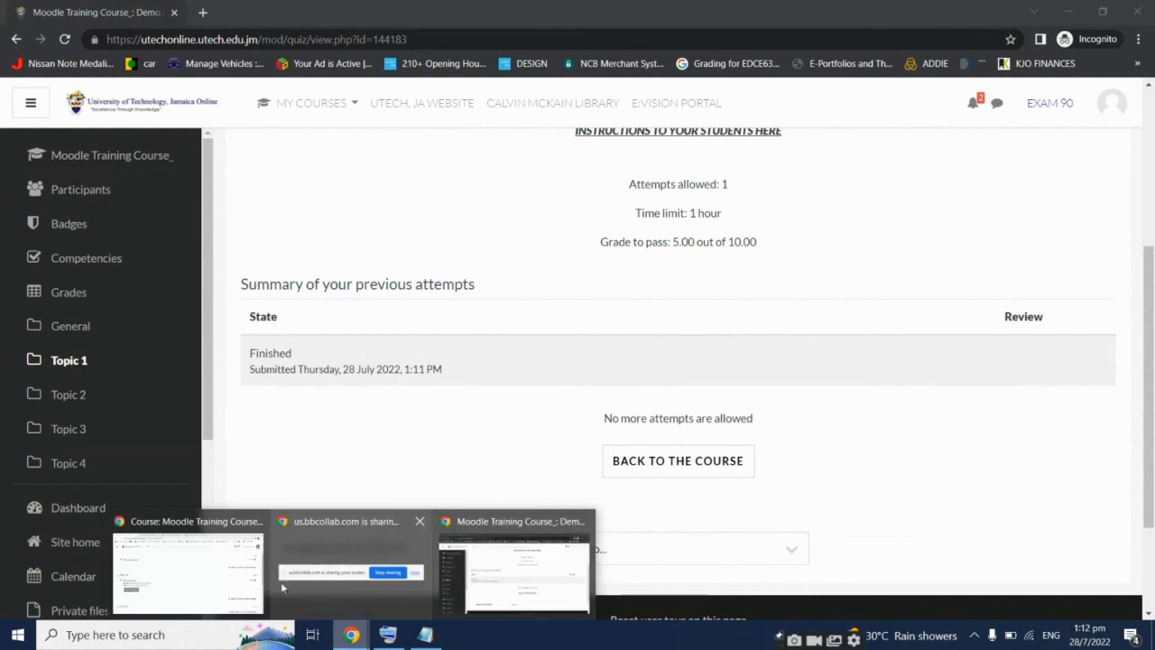
pyautogui.click(226, 568)
pyautogui.click(627, 12)
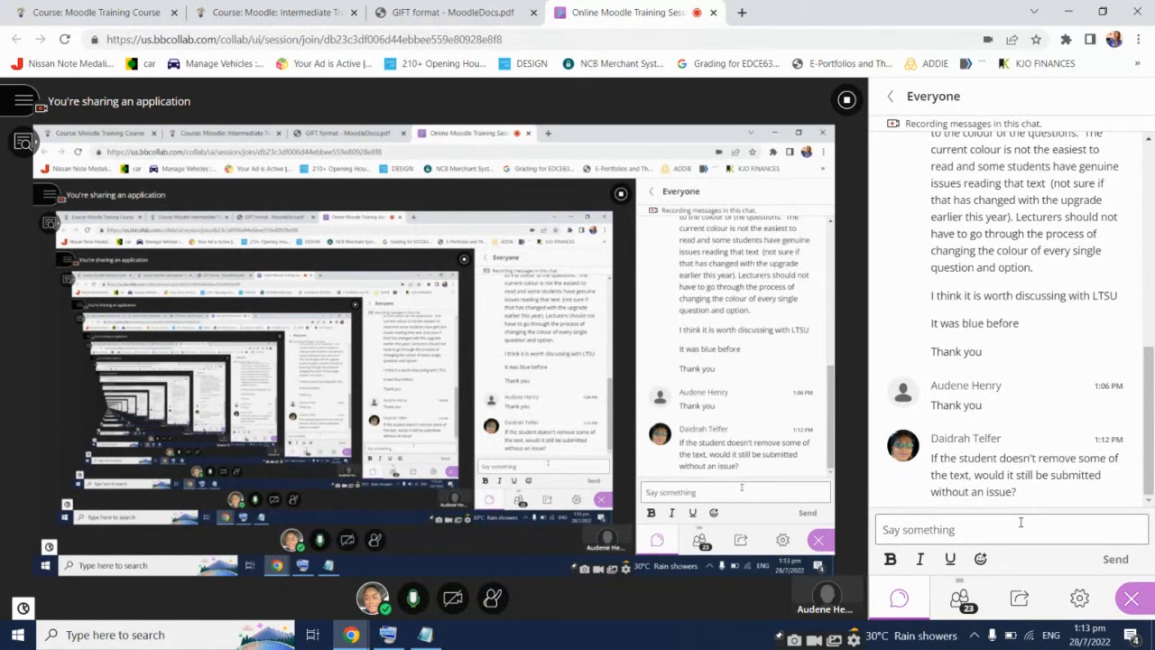
# Move between the course tabs and the student's quiz window, ending on the teacher's course page
pyautogui.click(104, 7)
pyautogui.click(224, 6)
pyautogui.click(116, 9)
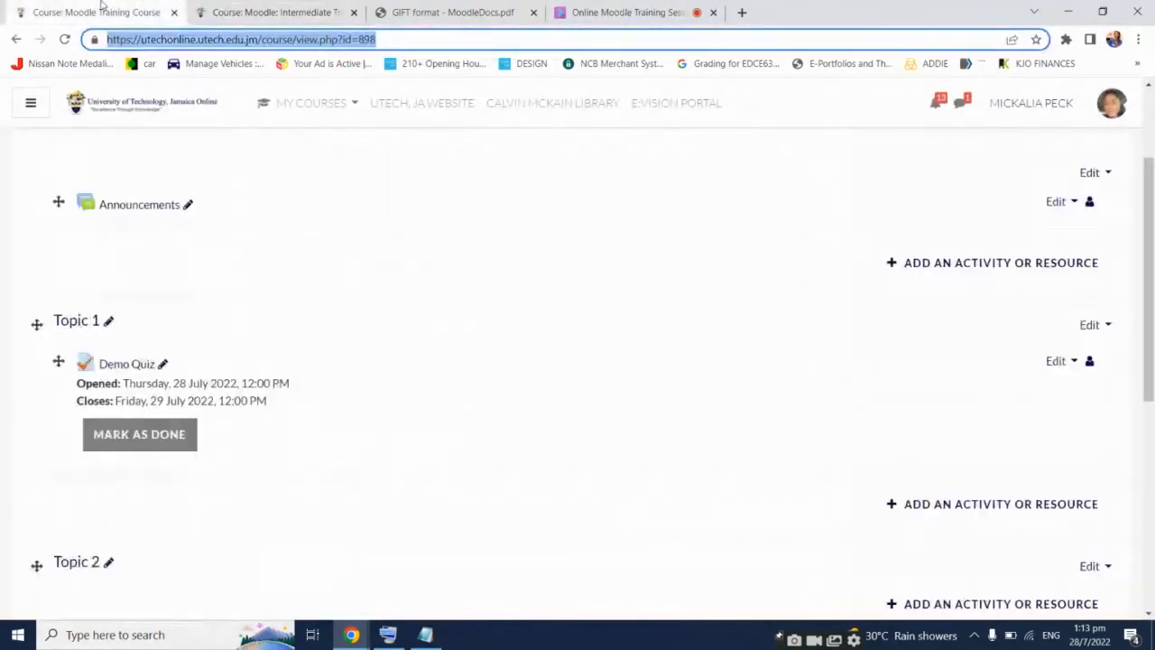
pyautogui.moveTo(351, 634)
pyautogui.click(512, 564)
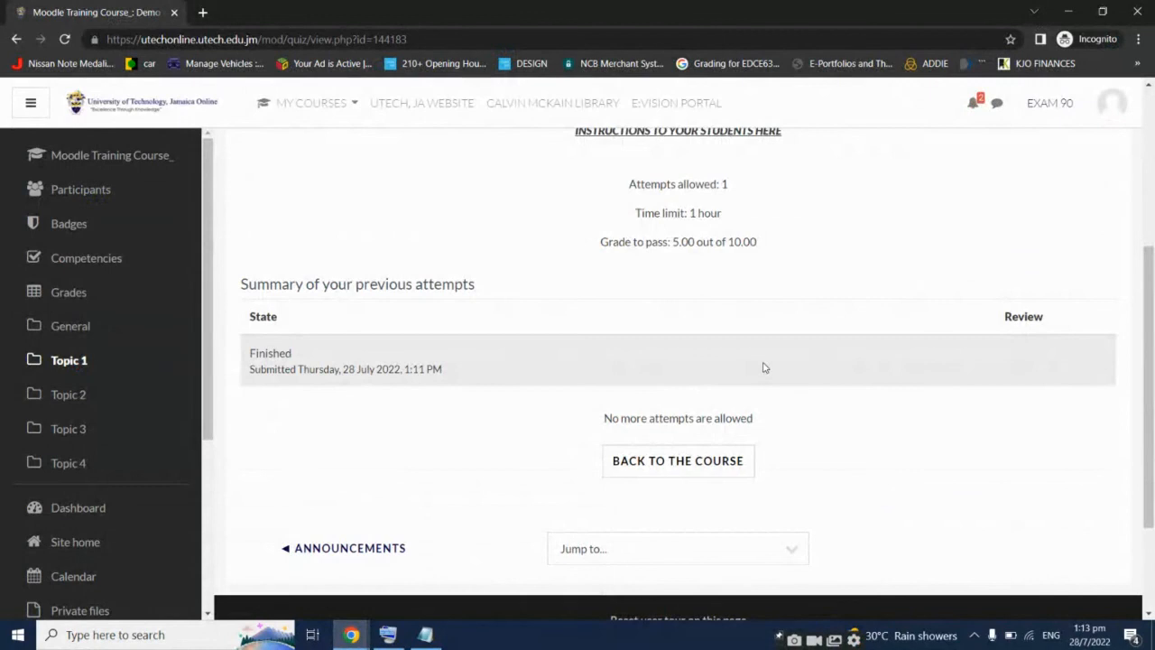
pyautogui.scroll(3, 763, 367)
pyautogui.scroll(-3, 764, 370)
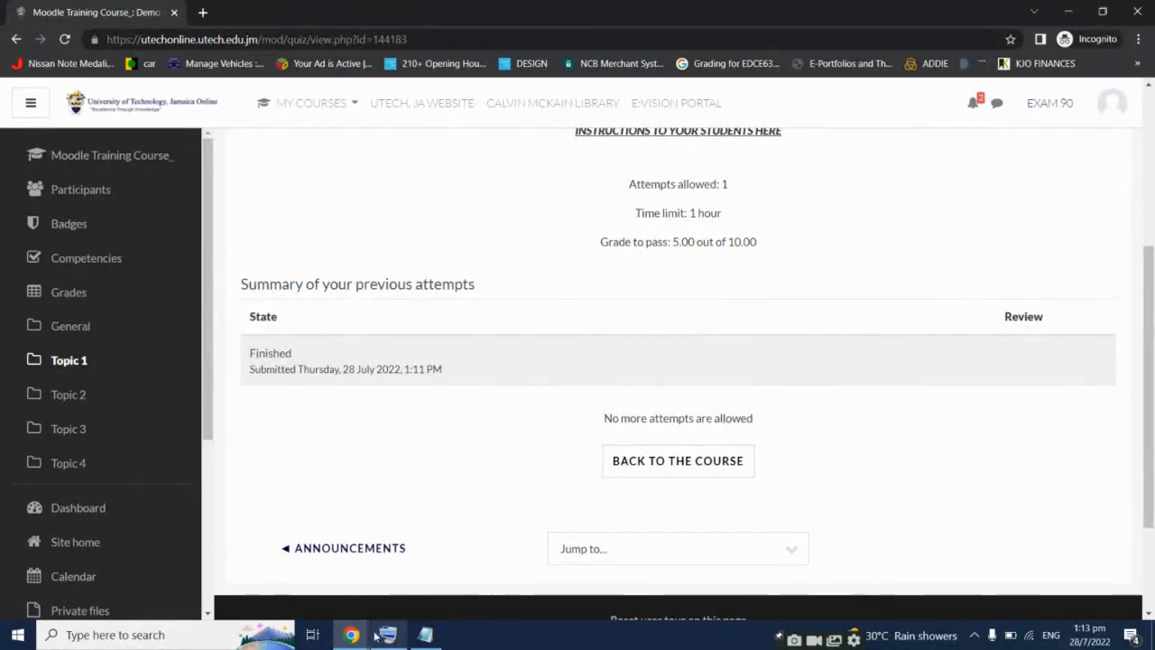
pyautogui.moveTo(352, 634)
pyautogui.click(239, 555)
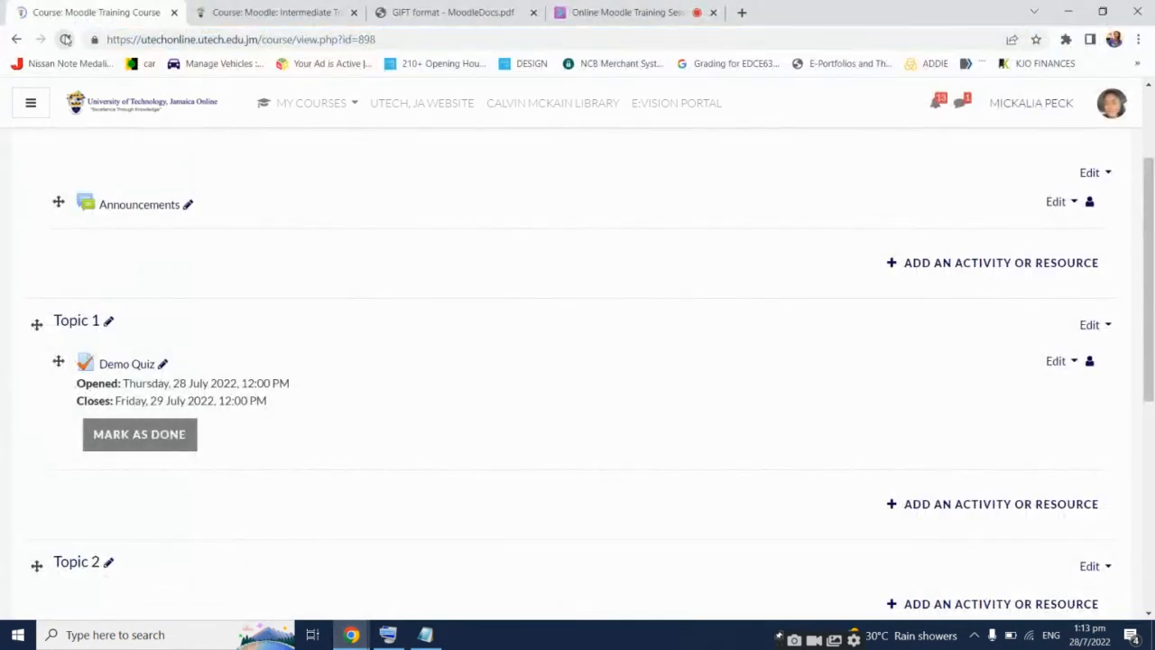
# Reload the course page, open Demo Quiz, and open its Attempts: 1 report
pyautogui.click(67, 40)
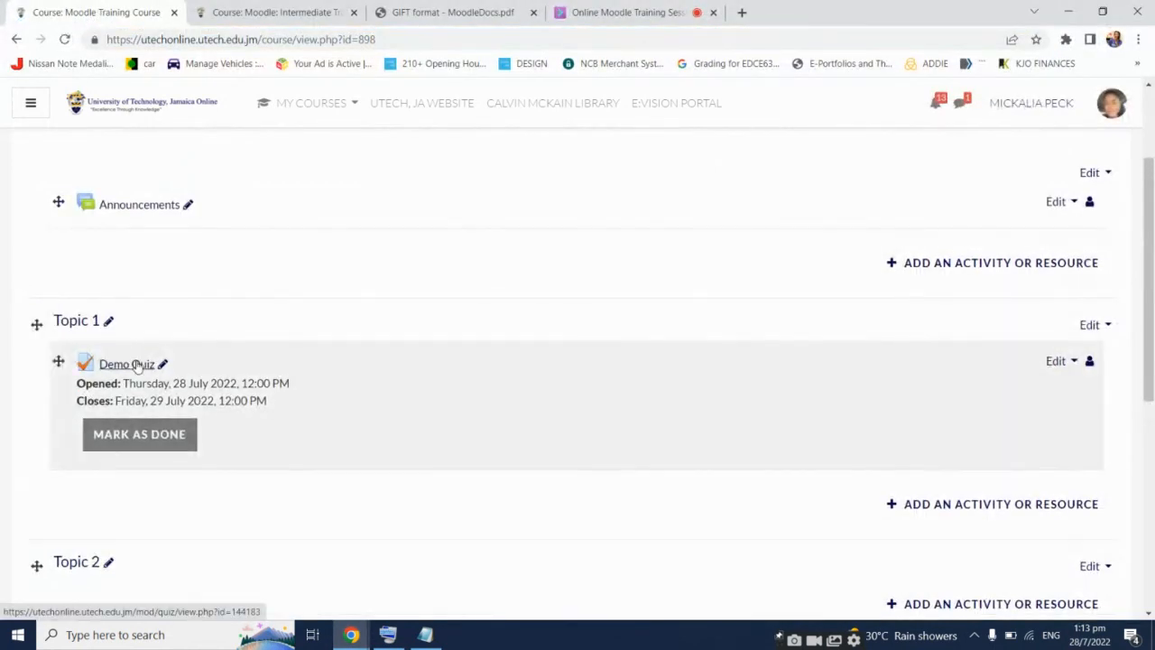
pyautogui.click(135, 364)
pyautogui.scroll(-3, 793, 367)
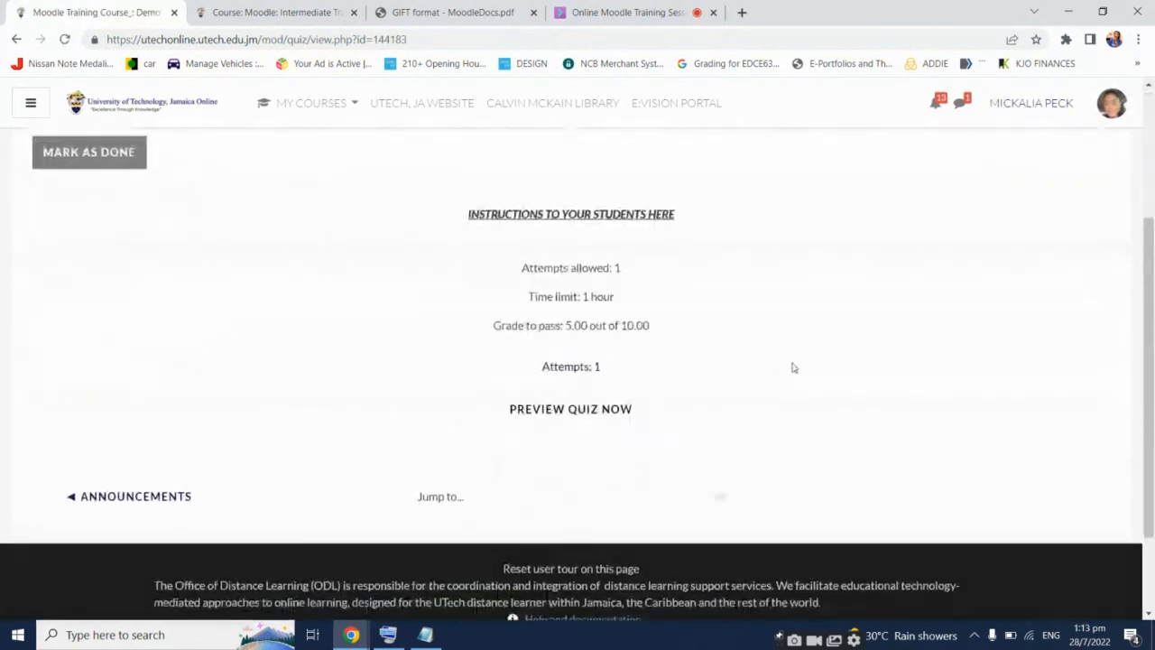
pyautogui.scroll(1, 1002, 298)
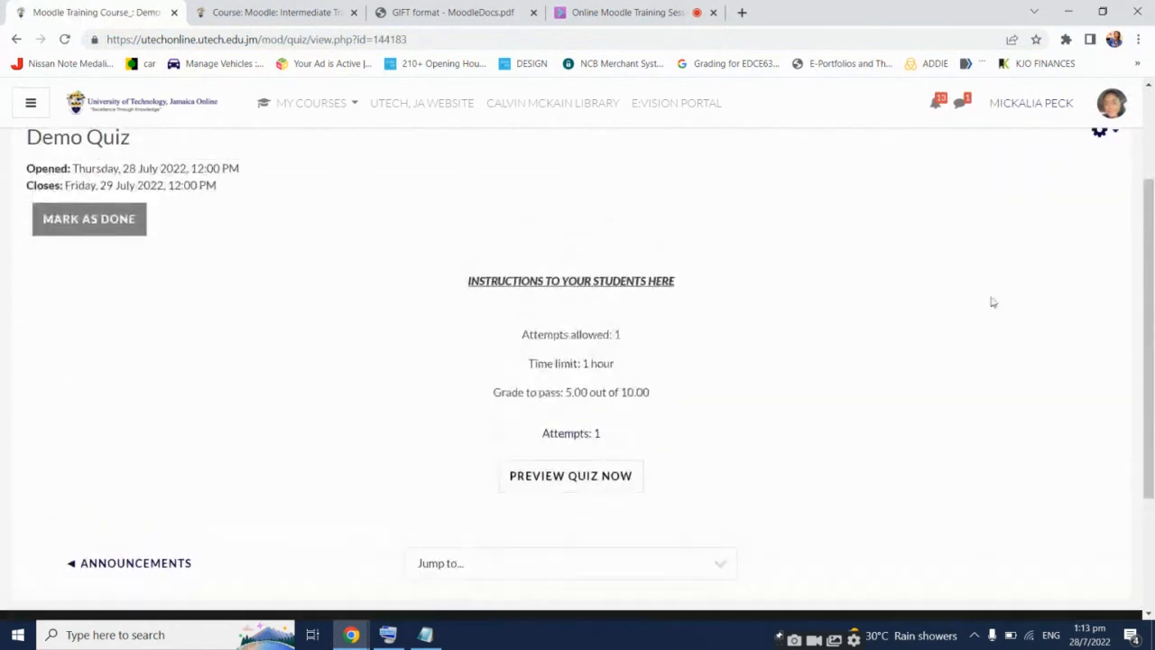
pyautogui.click(585, 434)
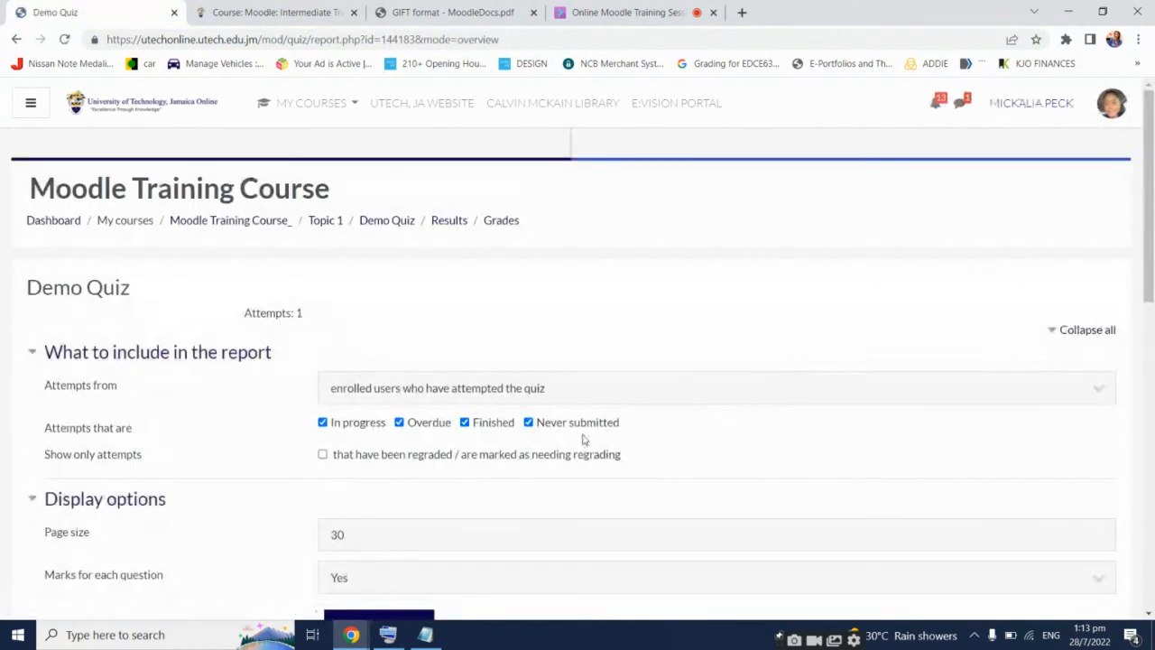
# Look over the results table and open the Not yet graded attempt for review
pyautogui.scroll(-6, 848, 364)
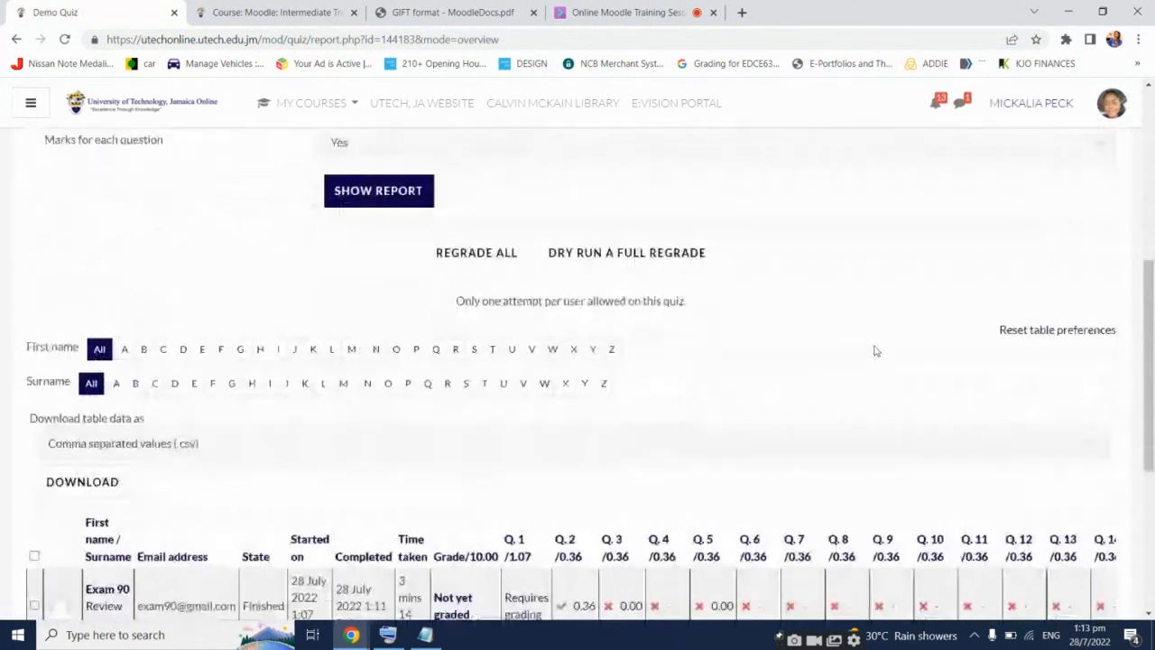
pyautogui.scroll(-1, 874, 351)
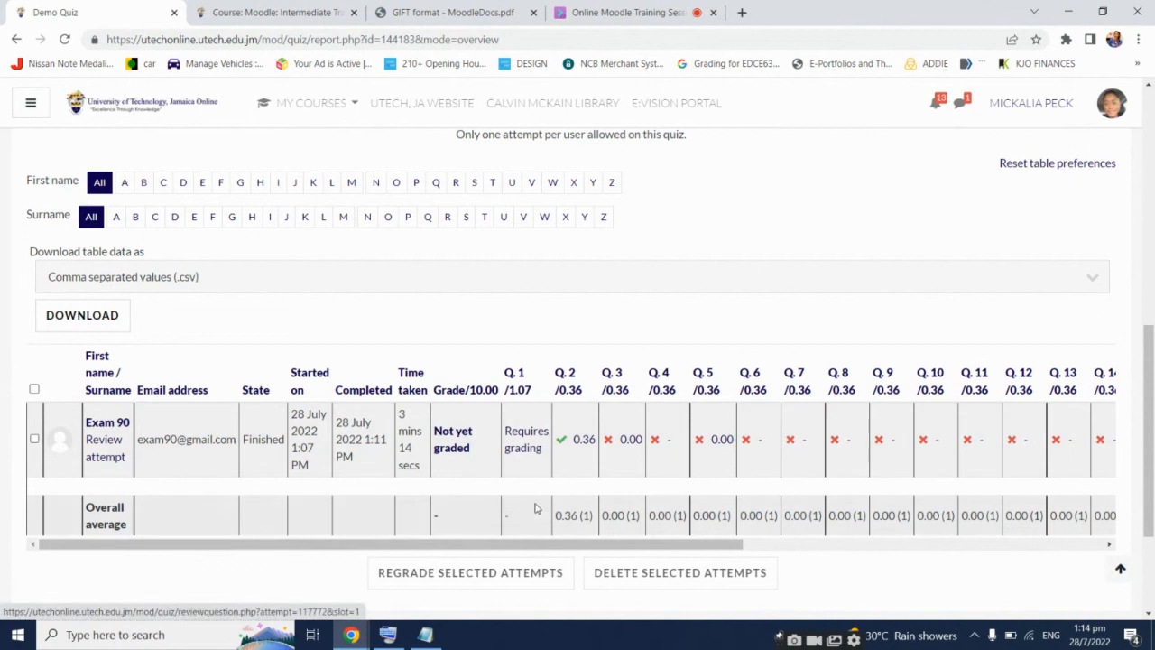
pyautogui.moveTo(552, 545); pyautogui.dragTo(957, 514)
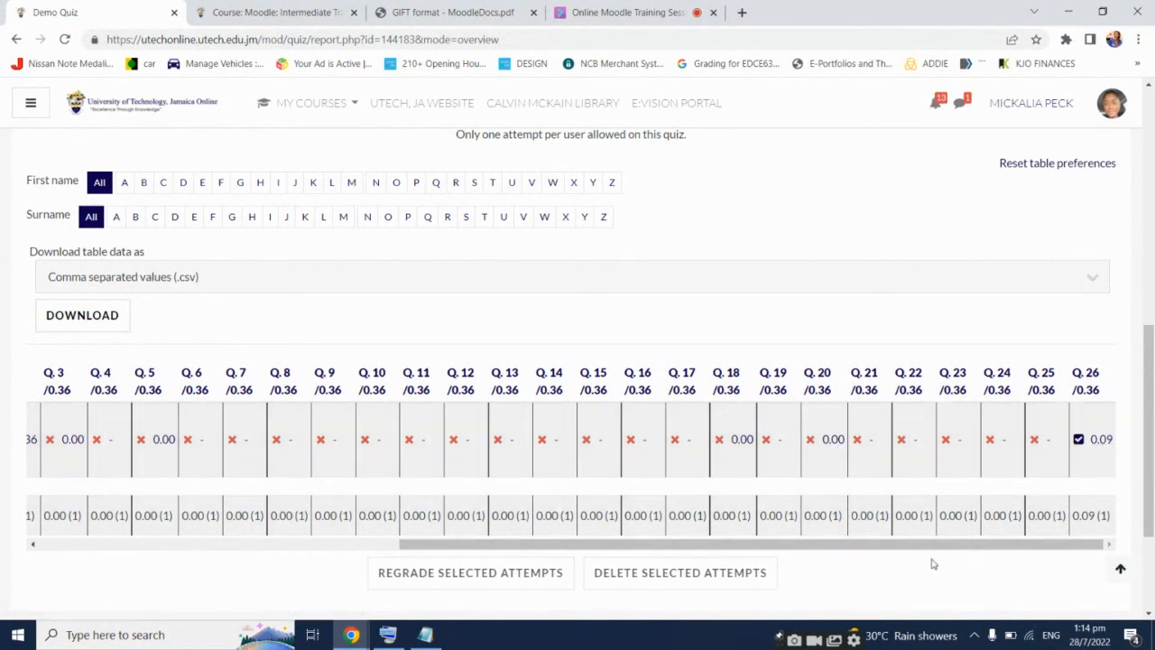
pyautogui.moveTo(932, 547); pyautogui.dragTo(541, 560)
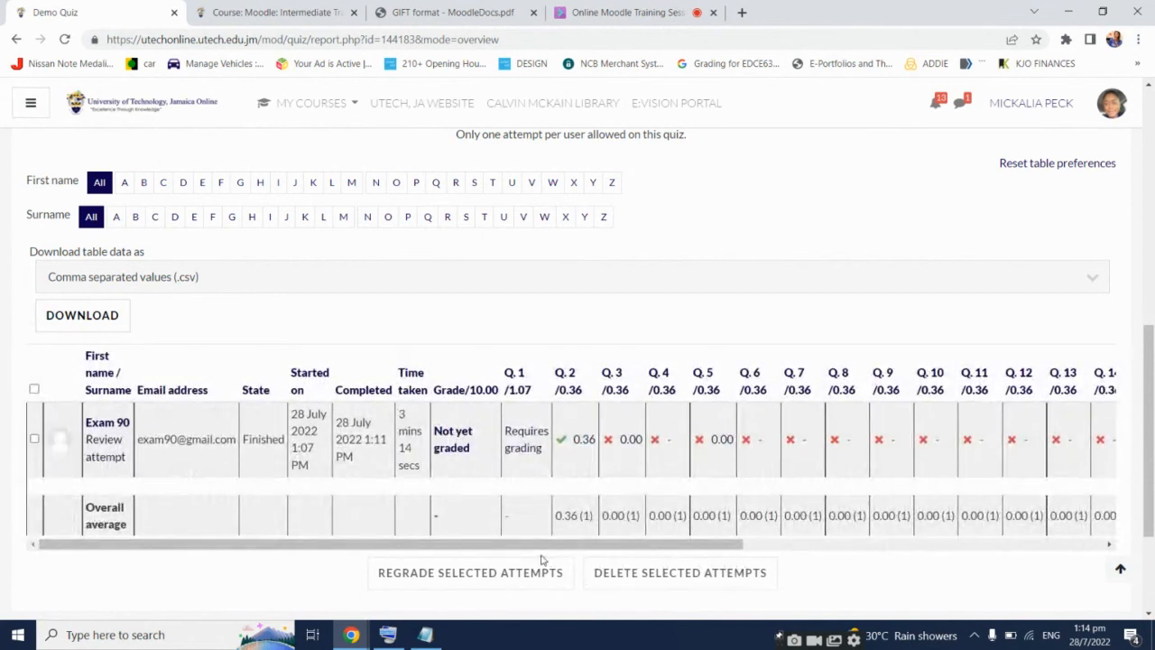
pyautogui.click(448, 436)
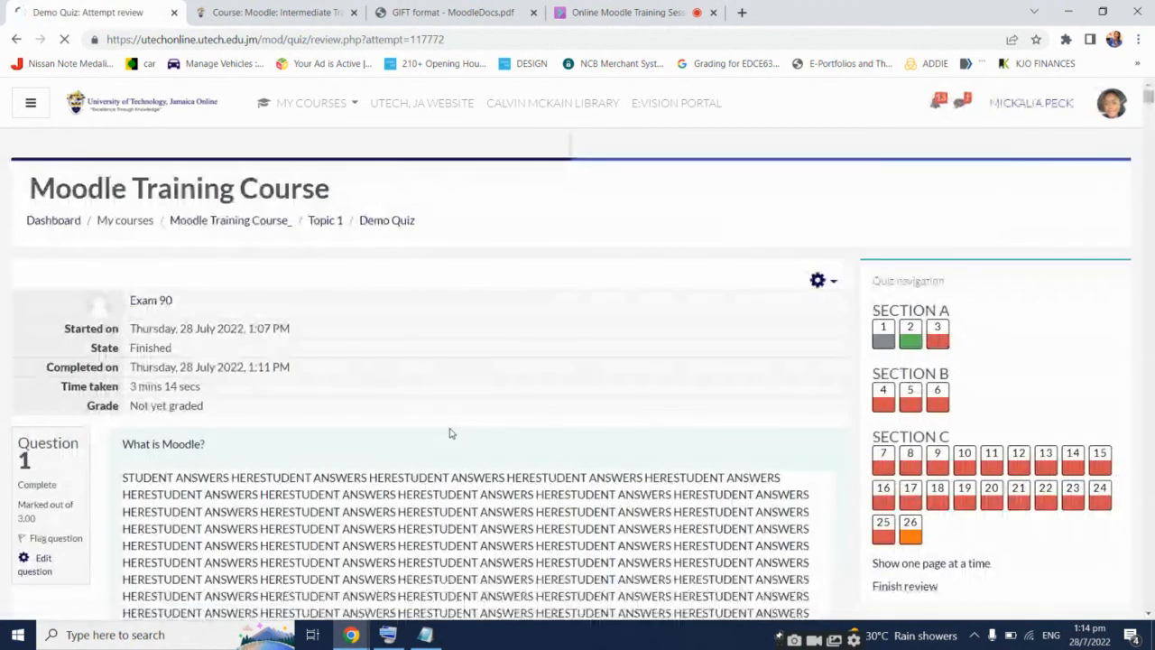
# Look through the attempt review, then open 'Make comment or override mark' for Question 1
pyautogui.scroll(-3, 474, 424)
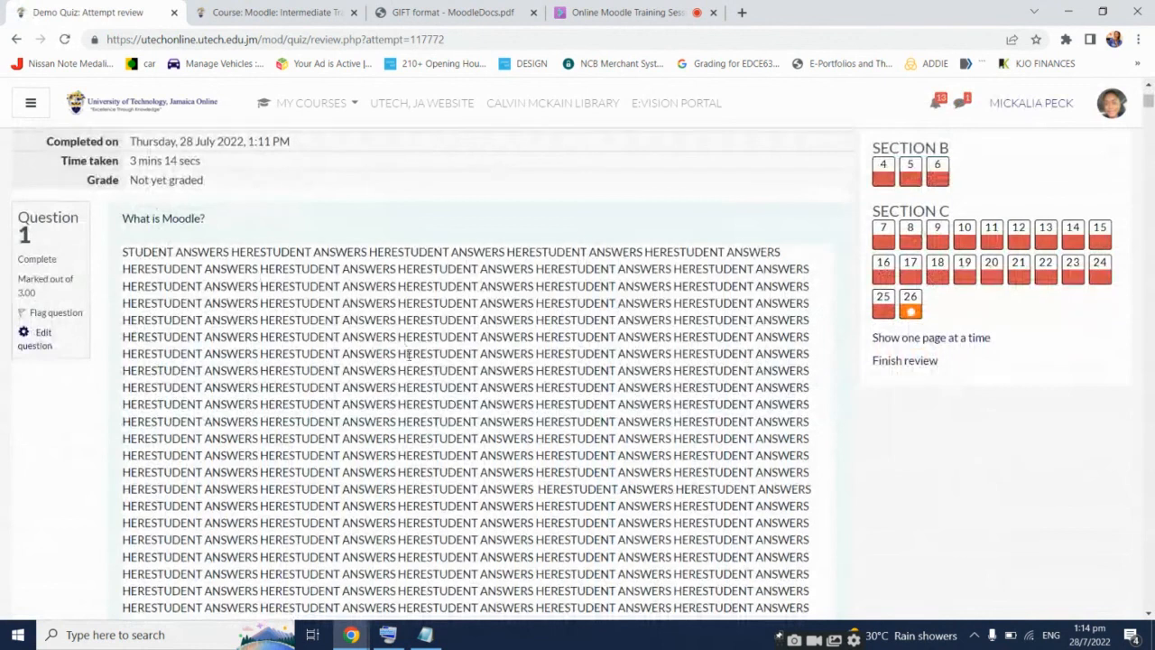
pyautogui.scroll(-1, 411, 379)
pyautogui.scroll(-5, 412, 379)
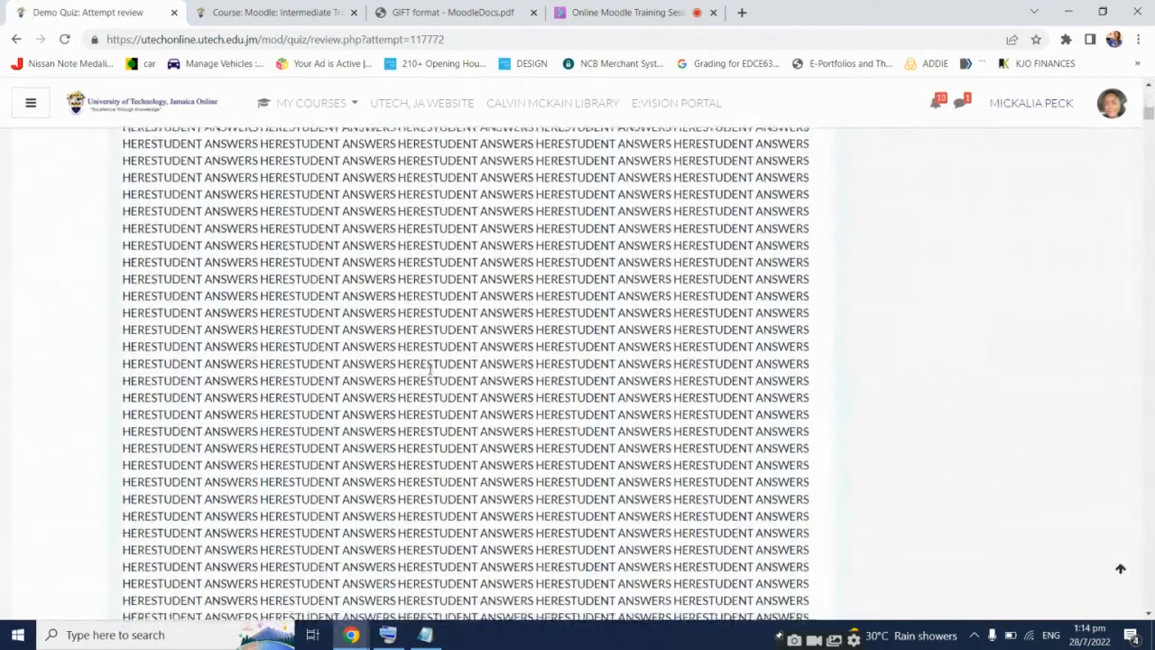
pyautogui.scroll(-2, 429, 370)
pyautogui.scroll(-5, 429, 370)
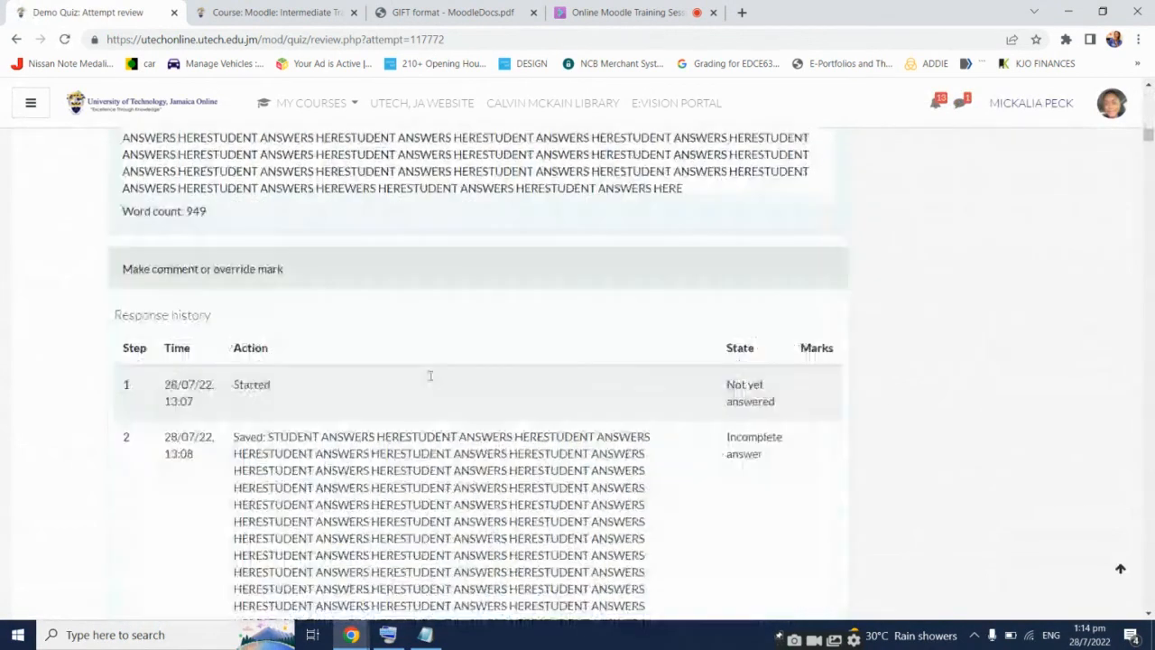
pyautogui.scroll(-1, 642, 348)
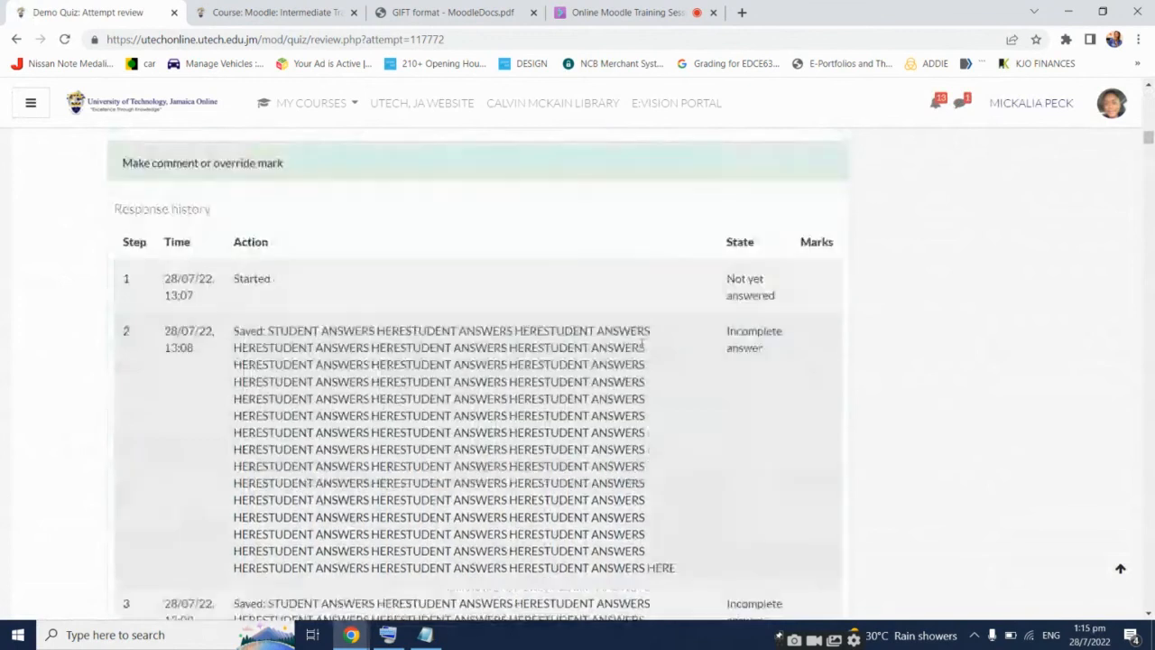
pyautogui.scroll(2, 428, 301)
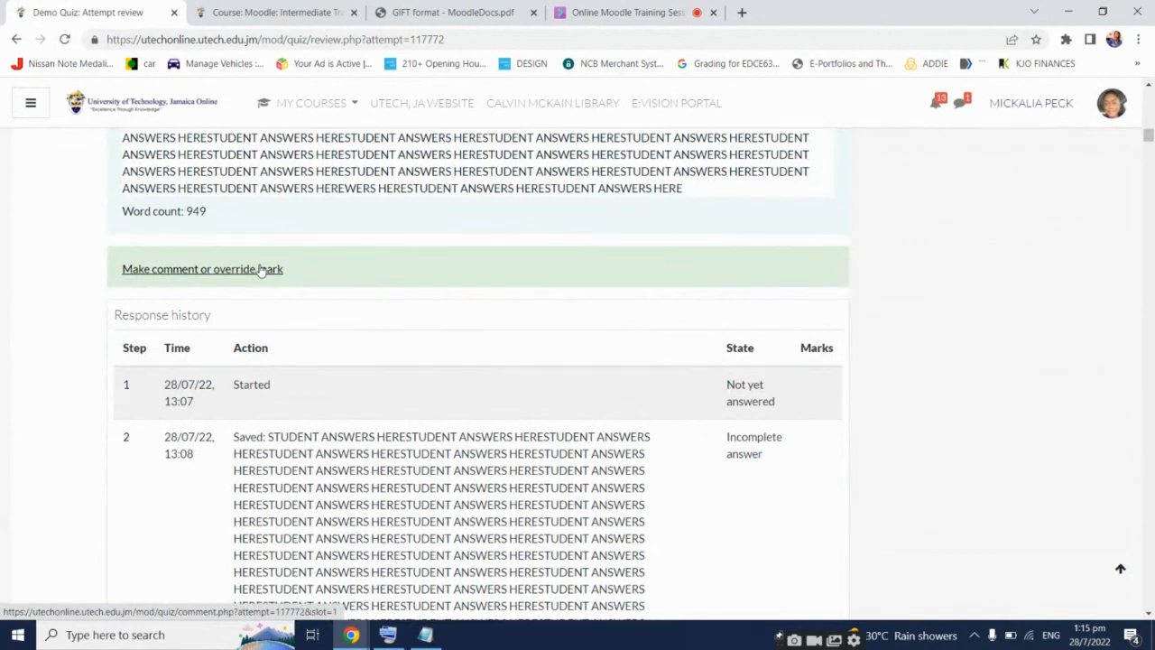
pyautogui.scroll(2, 405, 325)
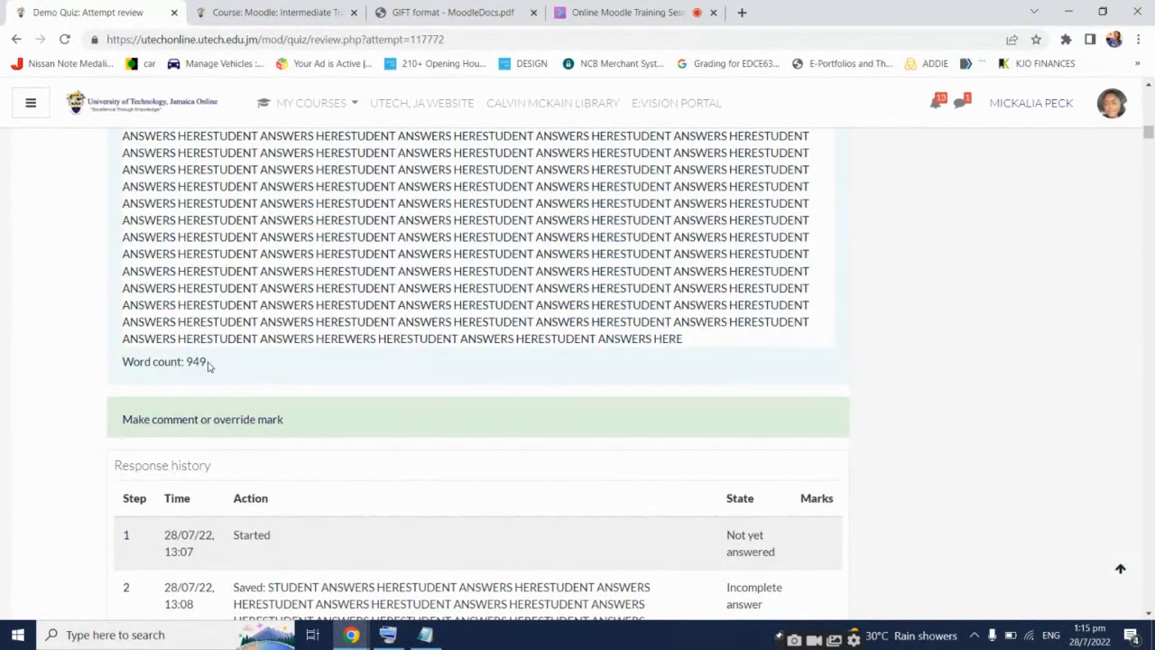
pyautogui.click(237, 420)
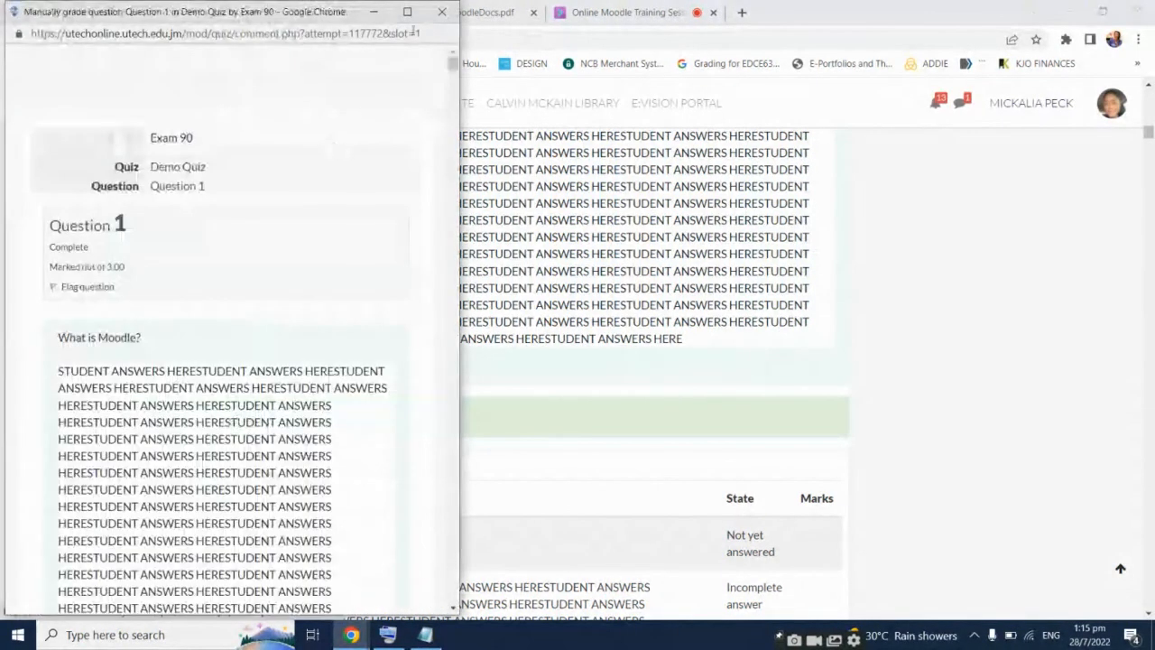
# Record spoken feedback in the maximized grading window and attach it to Question 1's comment
pyautogui.click(407, 12)
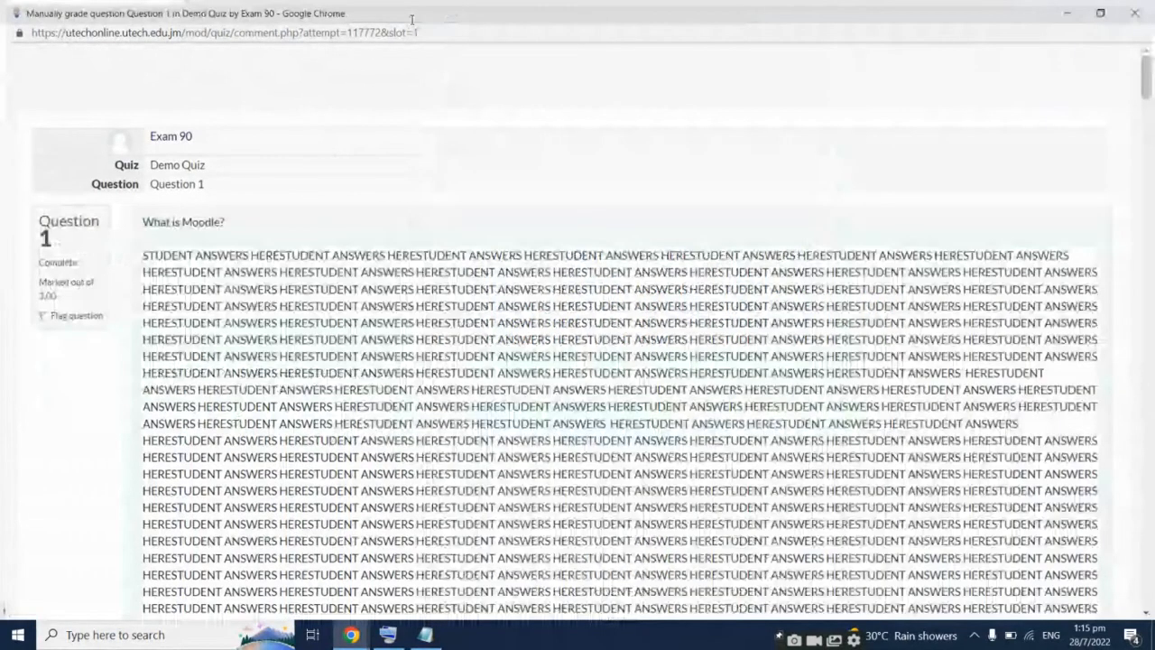
pyautogui.scroll(-10, 315, 250)
pyautogui.click(315, 250)
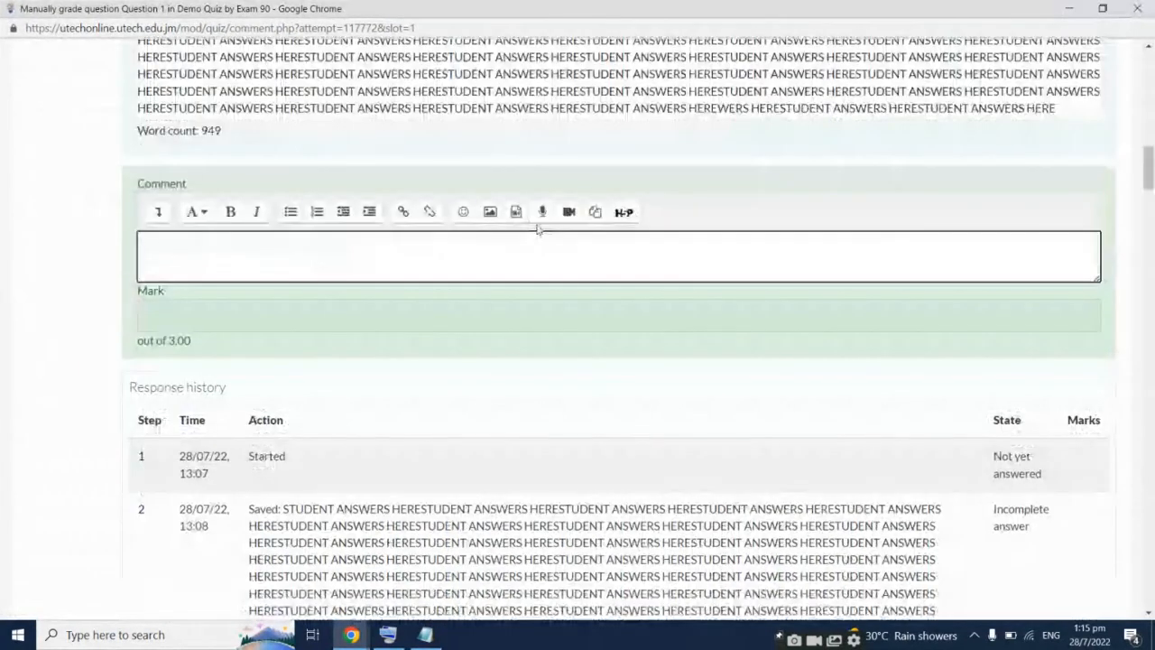
pyautogui.click(541, 212)
pyautogui.click(568, 360)
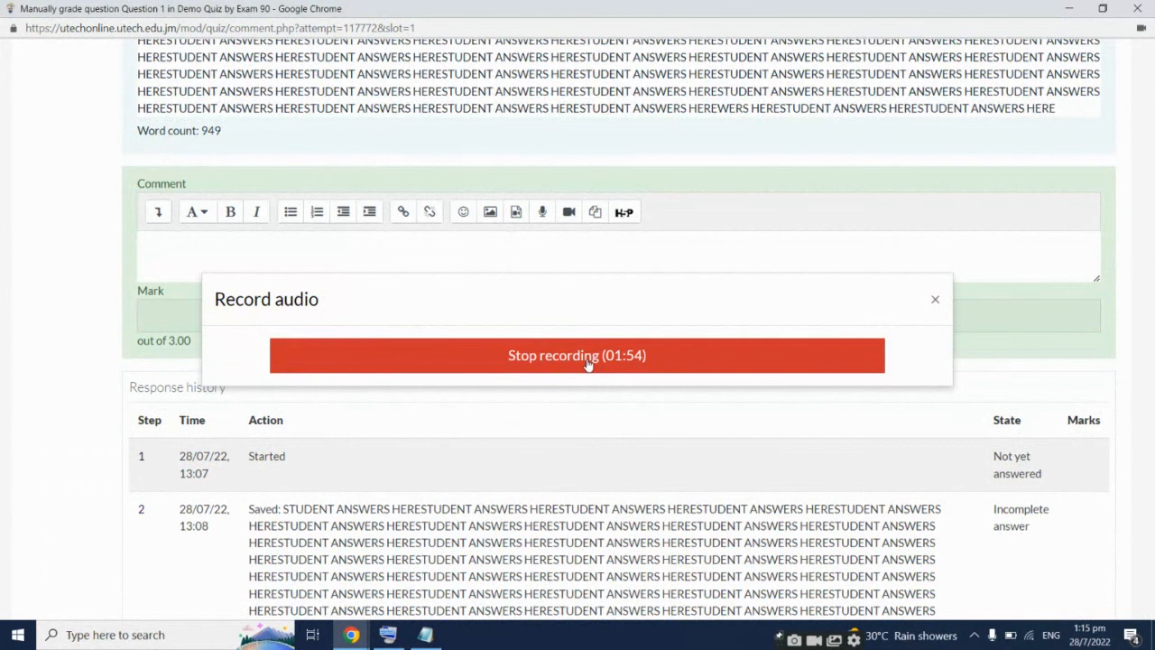
pyautogui.click(588, 361)
pyautogui.click(288, 315)
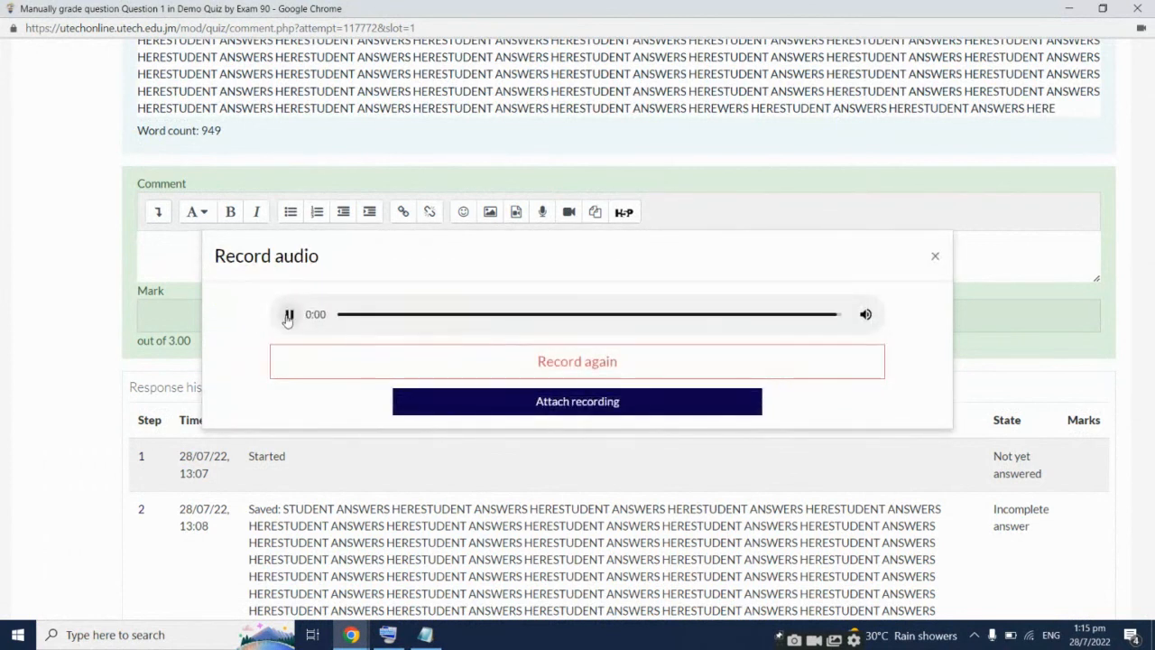
pyautogui.press('XF86AudioRaiseVolume')
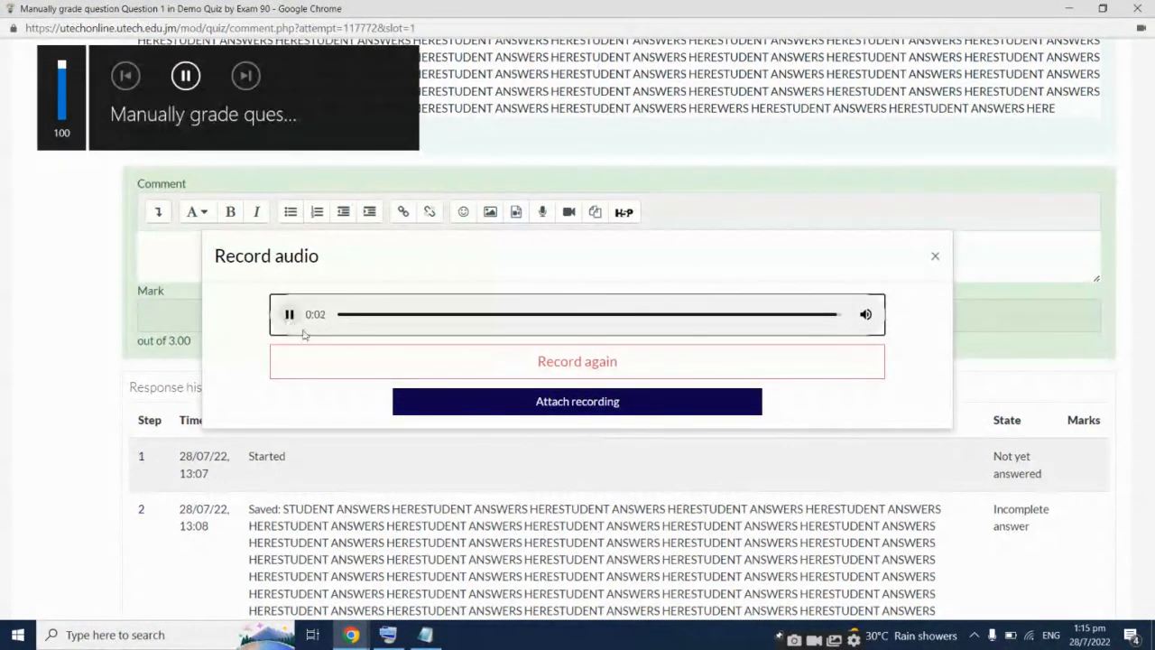
pyautogui.click(290, 314)
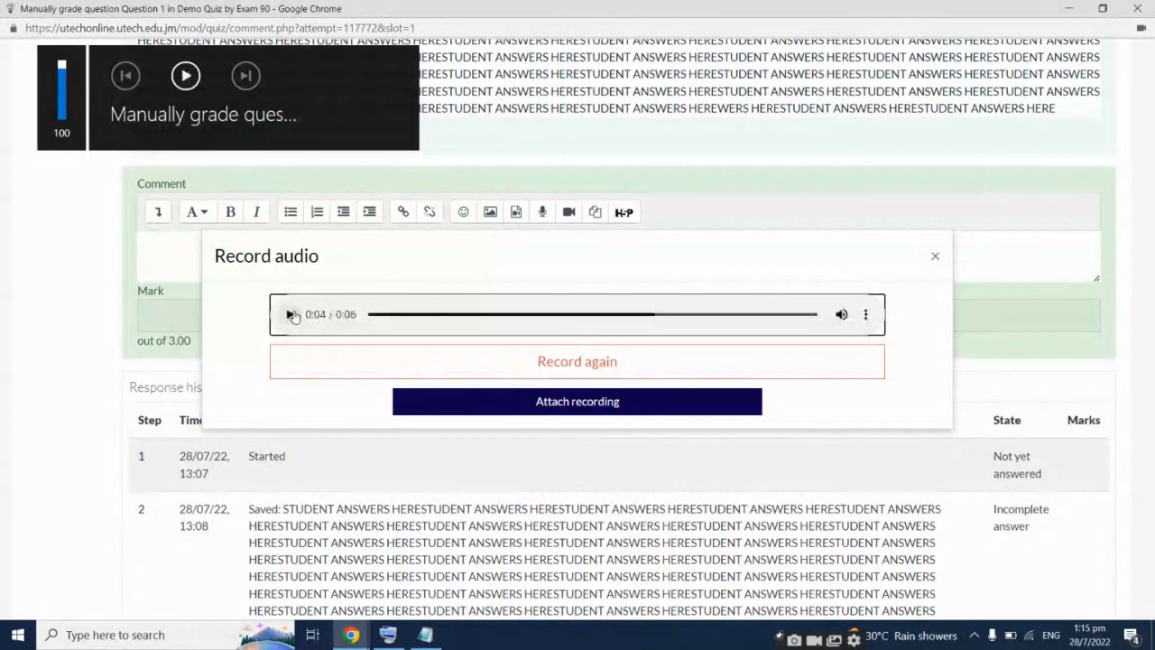
pyautogui.click(505, 407)
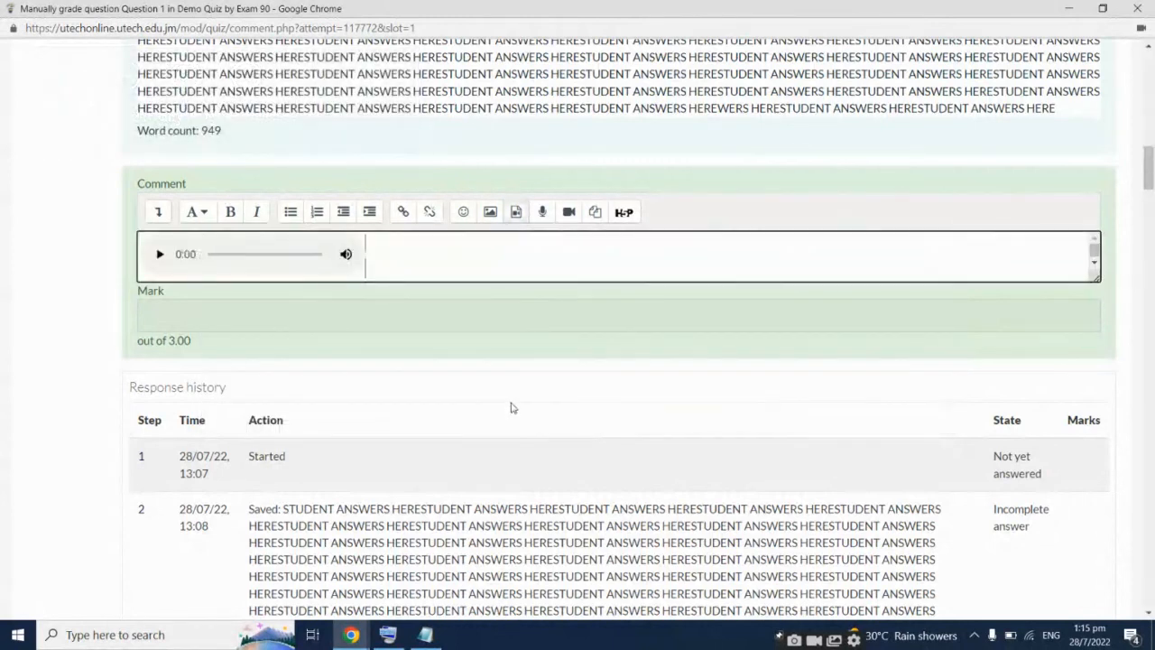
# Give Question 1 a mark of 2.5 and save the grading
pyautogui.click(264, 319)
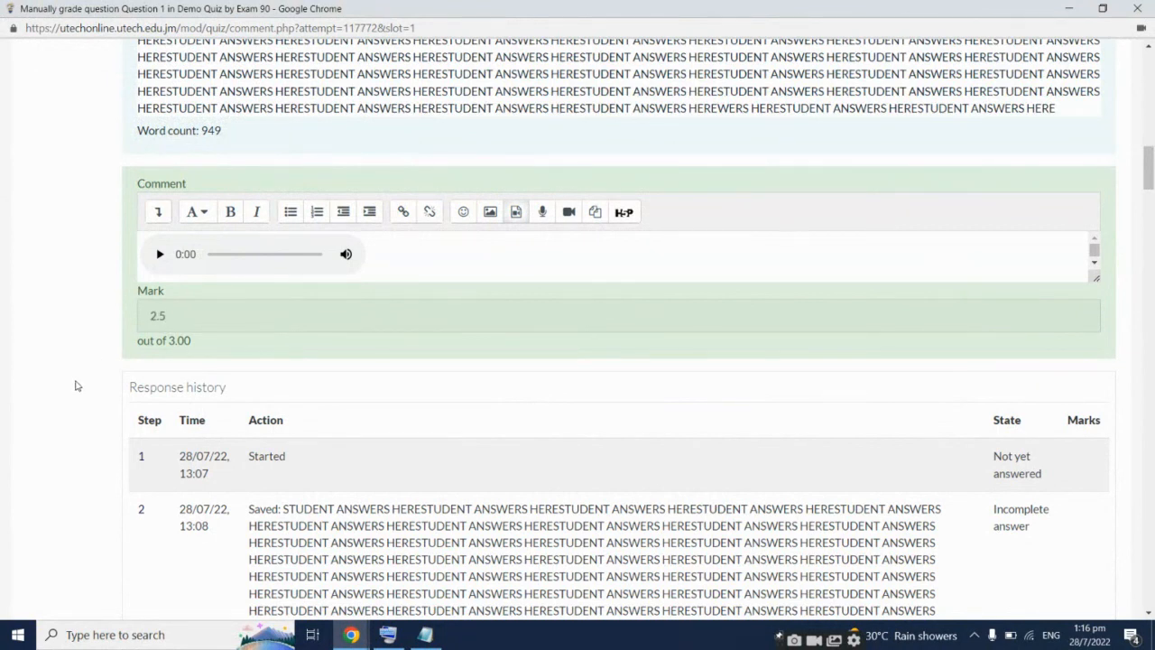
pyautogui.scroll(-18, 77, 384)
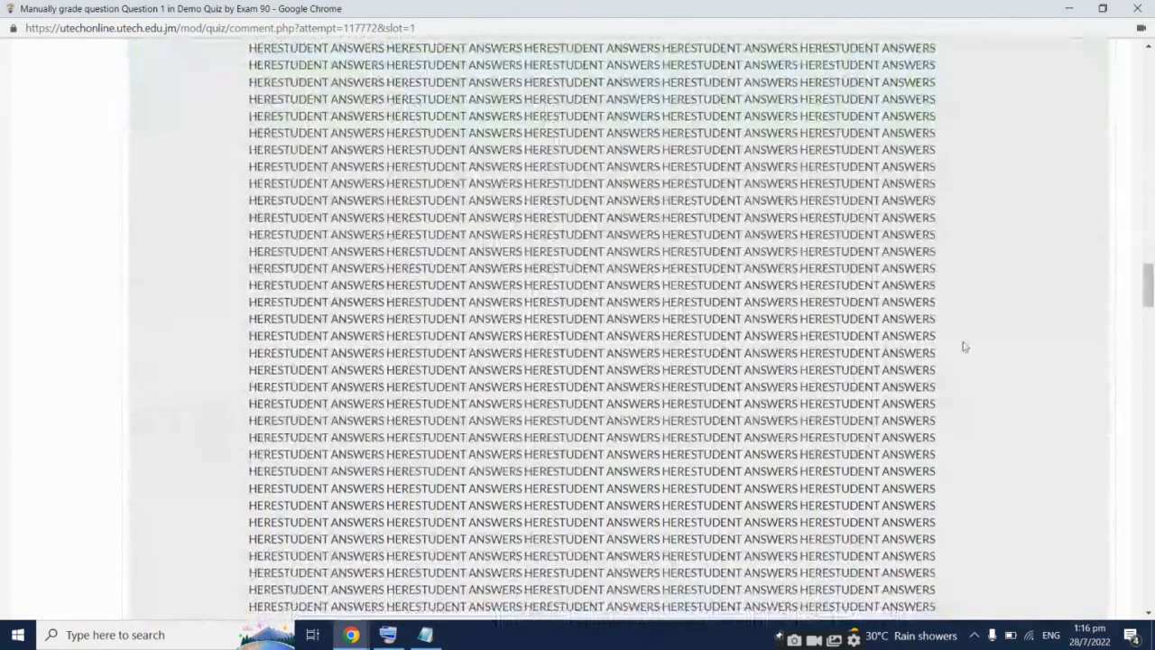
pyautogui.moveTo(1148, 285); pyautogui.dragTo(1126, 595)
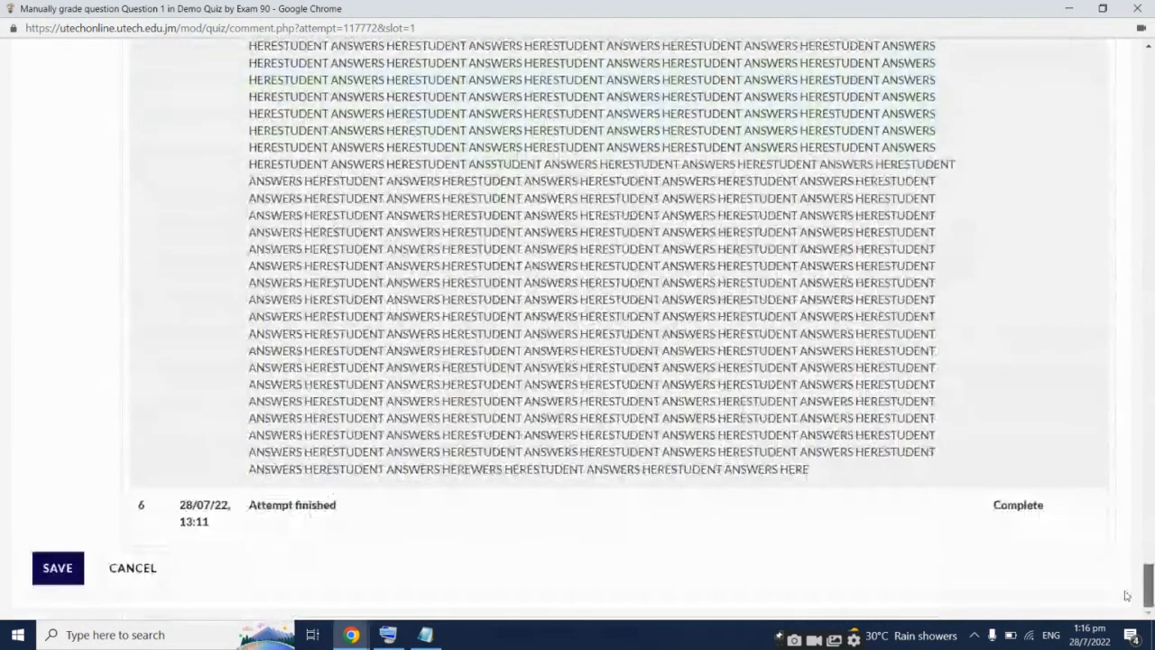
pyautogui.click(51, 575)
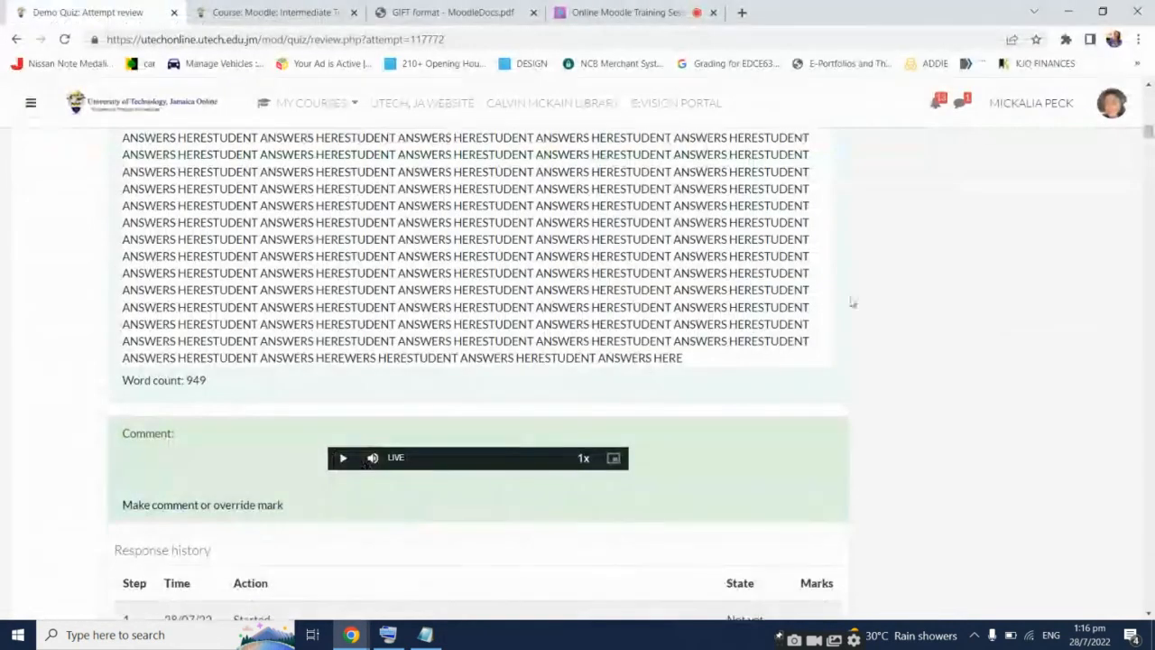
pyautogui.scroll(-2, 892, 316)
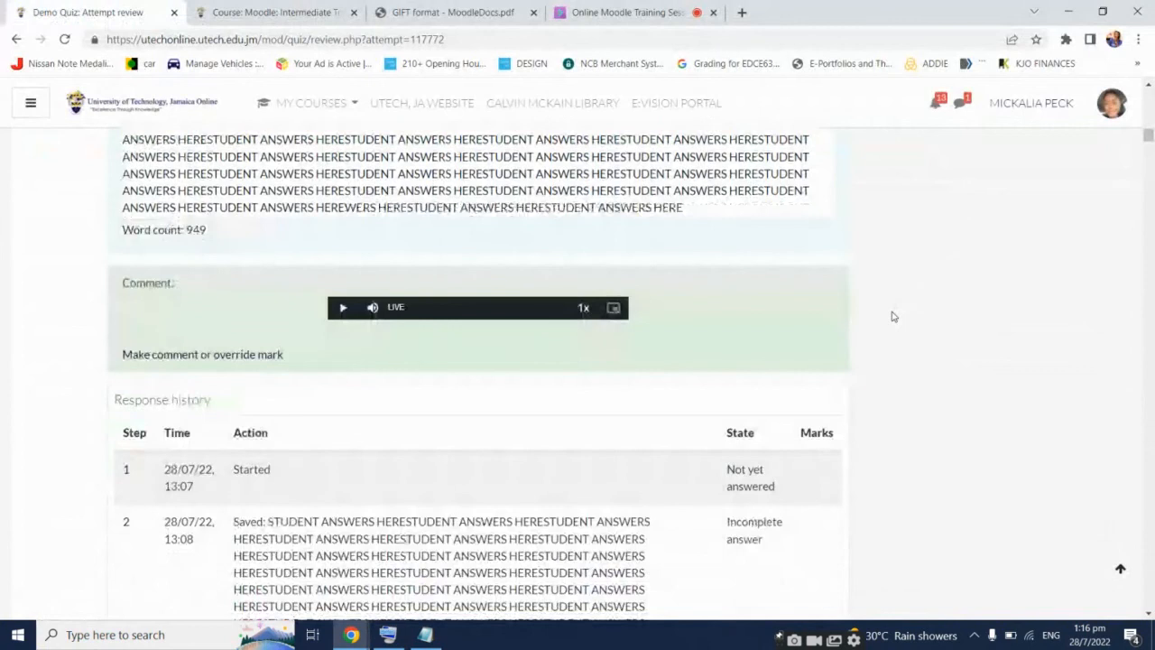
pyautogui.scroll(3, 1153, 349)
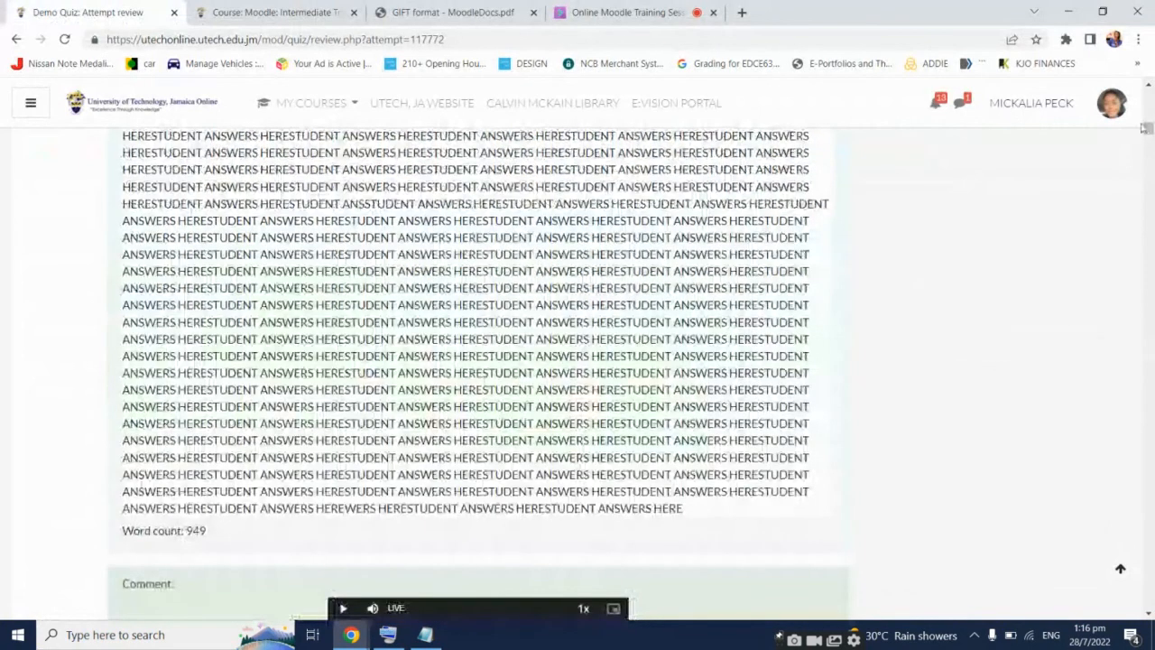
pyautogui.scroll(3, 1142, 110)
# Open the Demo Quiz results report and point out the attempt's 1.34/10 grade
pyautogui.scroll(5, 1142, 110)
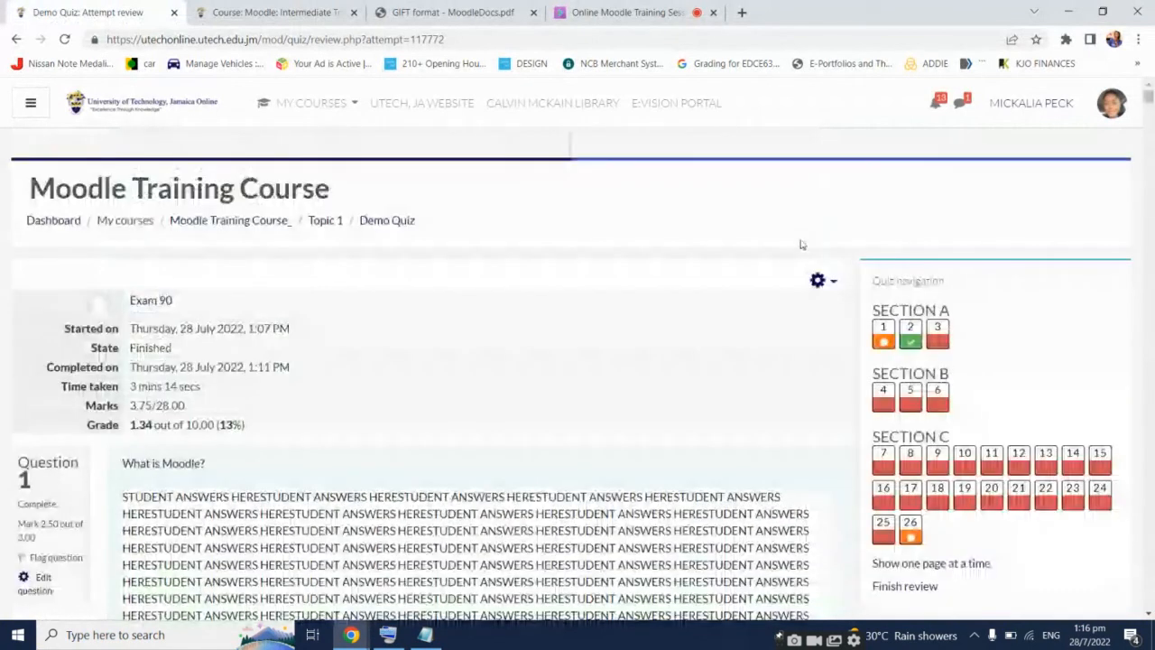
pyautogui.click(398, 222)
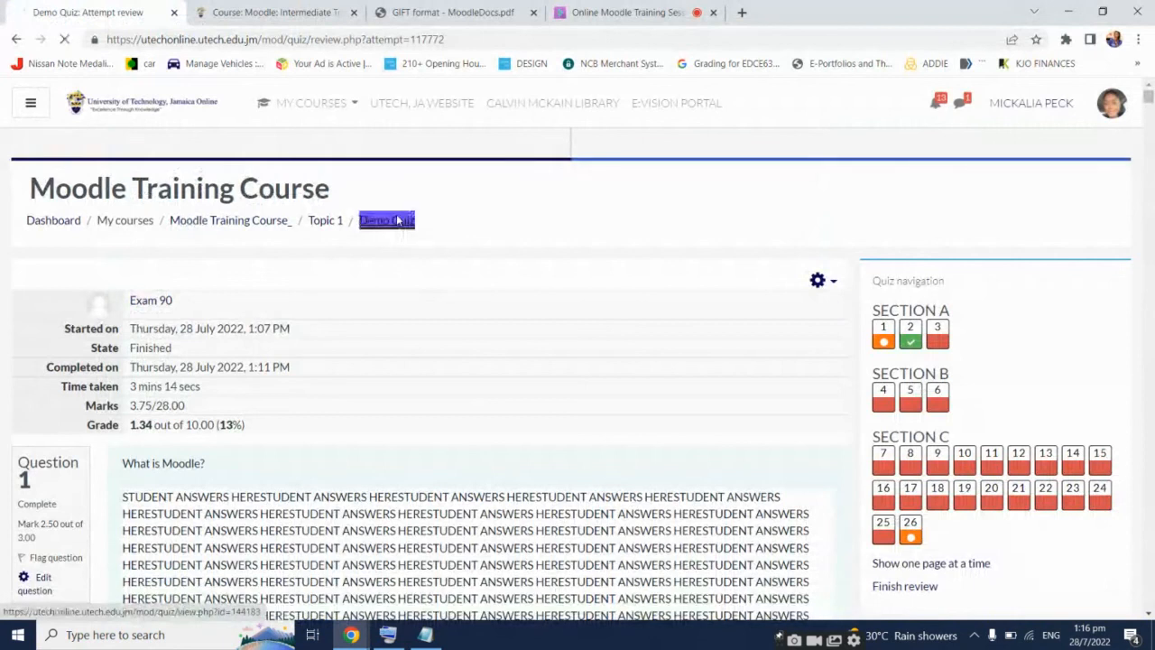
pyautogui.scroll(-2, 578, 380)
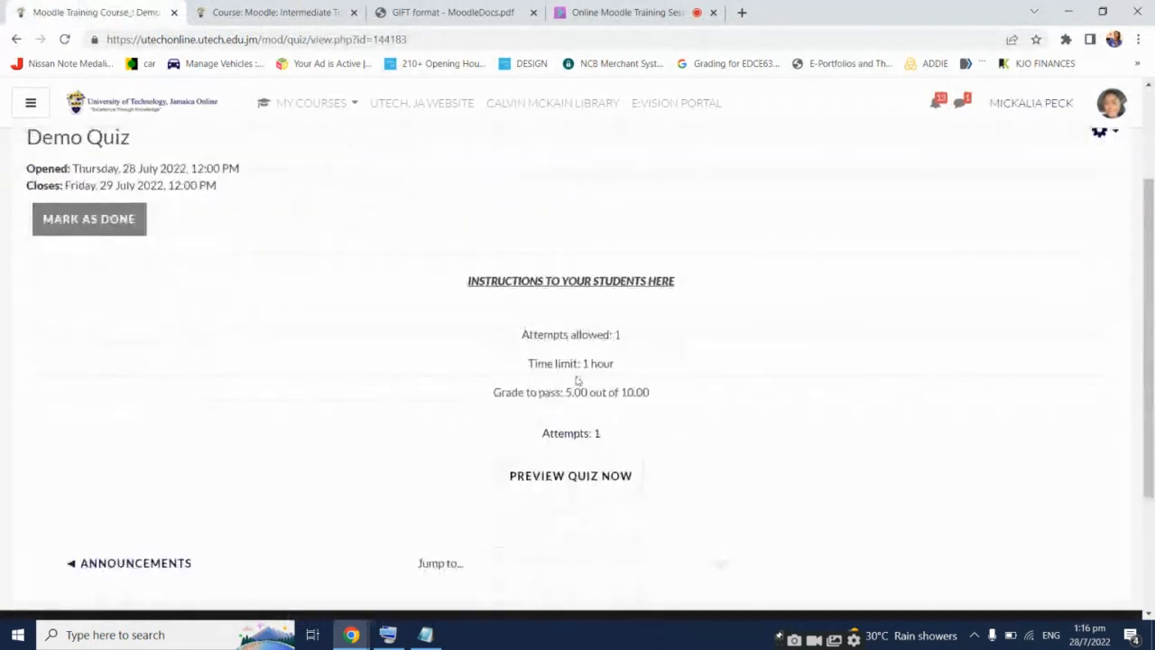
pyautogui.click(570, 433)
pyautogui.scroll(-3, 640, 325)
pyautogui.scroll(-4, 644, 320)
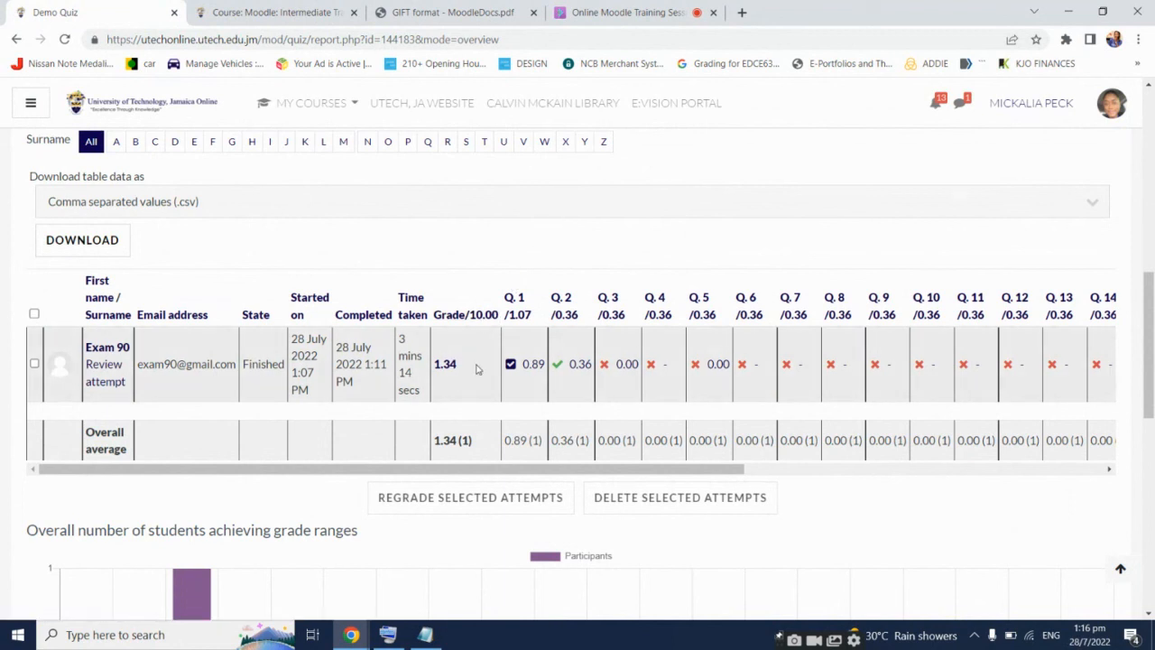
pyautogui.moveTo(477, 369); pyautogui.dragTo(444, 295)
pyautogui.click(444, 290)
pyautogui.scroll(2, 676, 330)
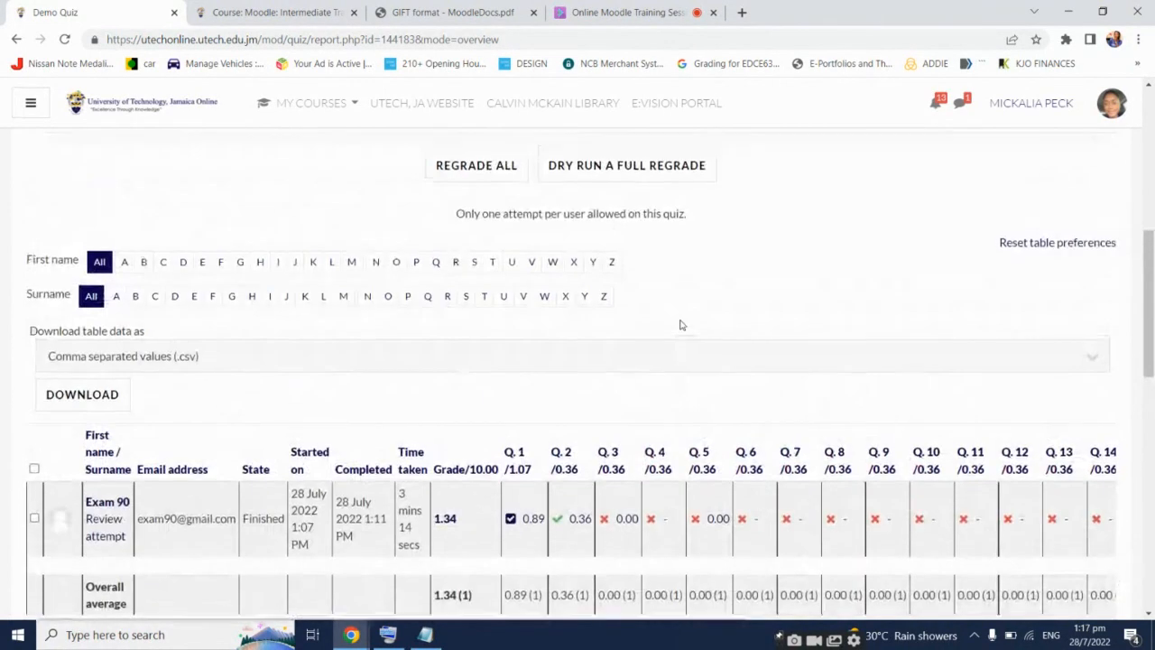
pyautogui.scroll(5, 681, 325)
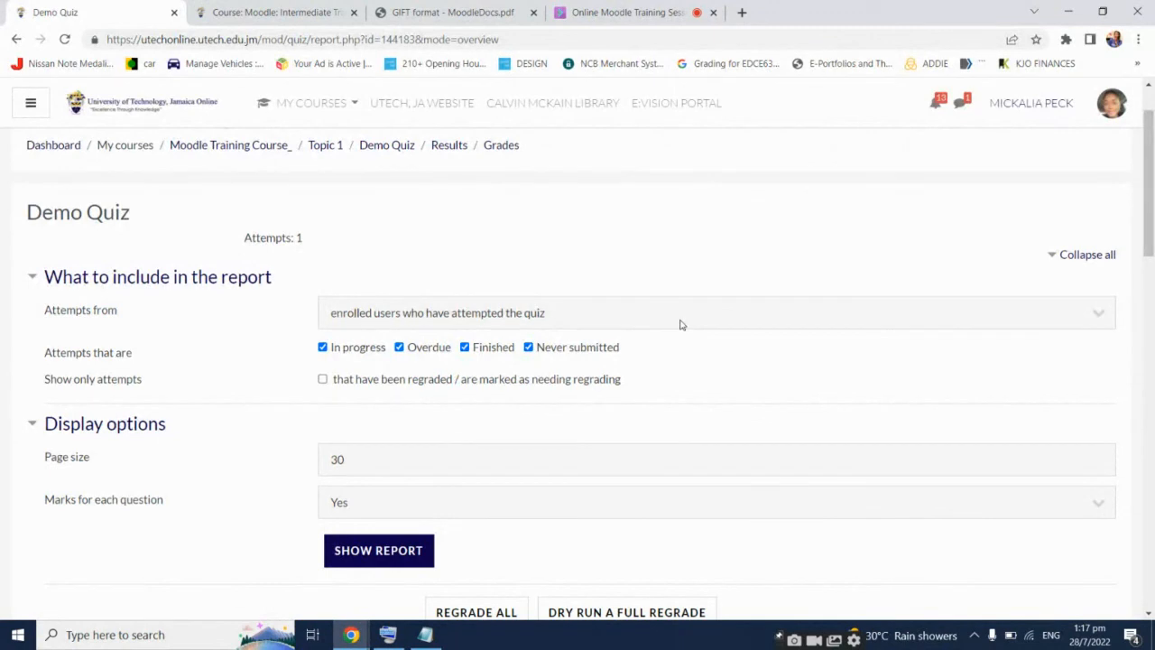
# Check the 'Attempts from' choices unchanged, then set the download format to Microsoft Excel (.xlsx)
pyautogui.click(678, 319)
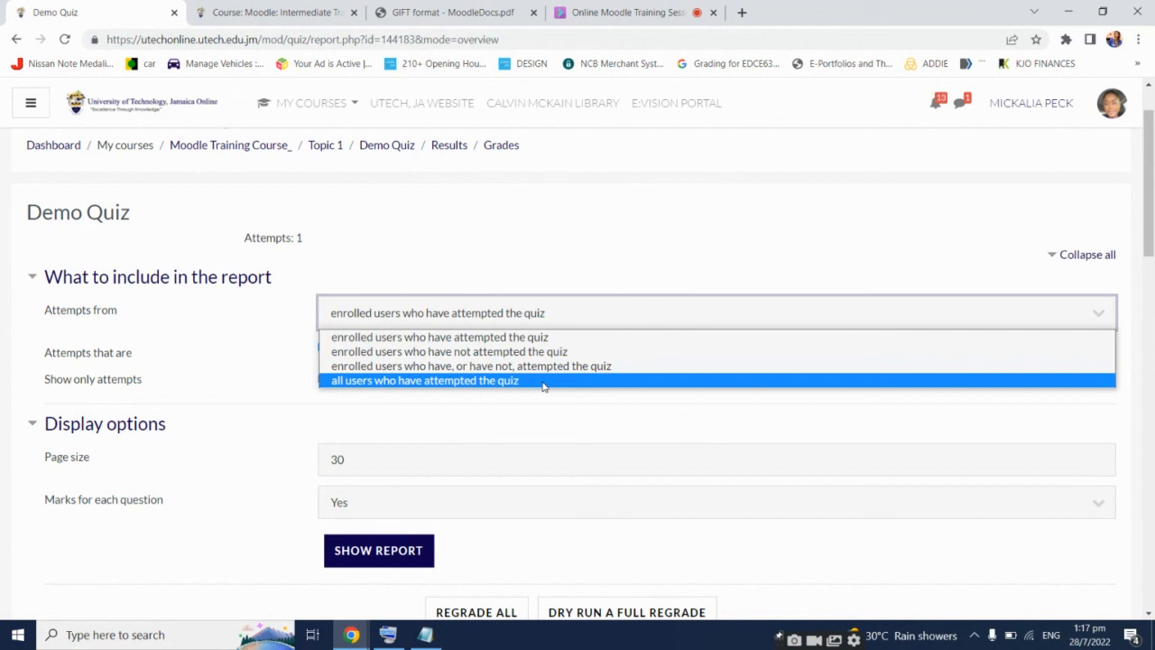
pyautogui.click(560, 238)
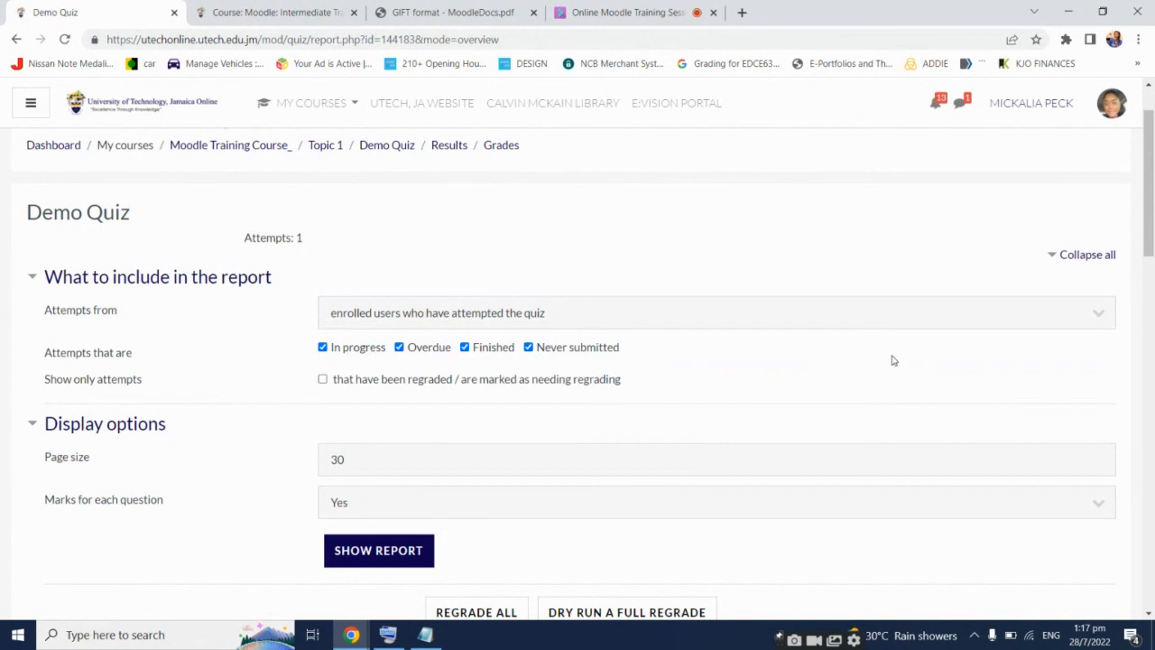
pyautogui.scroll(-3, 891, 360)
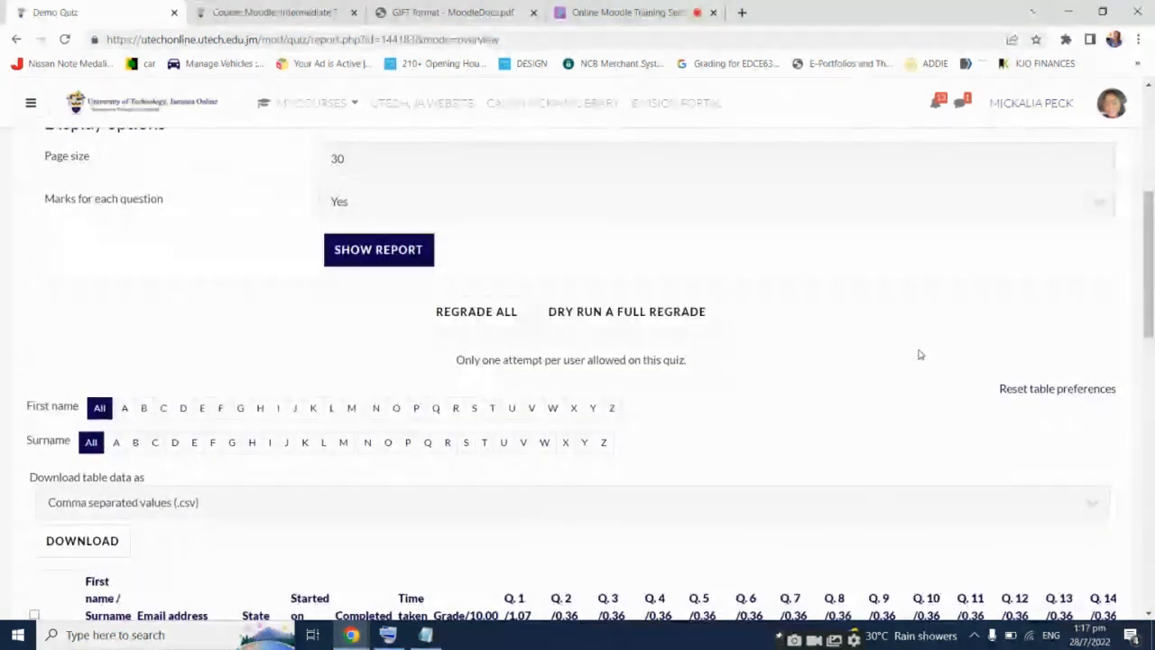
pyautogui.scroll(-2, 917, 352)
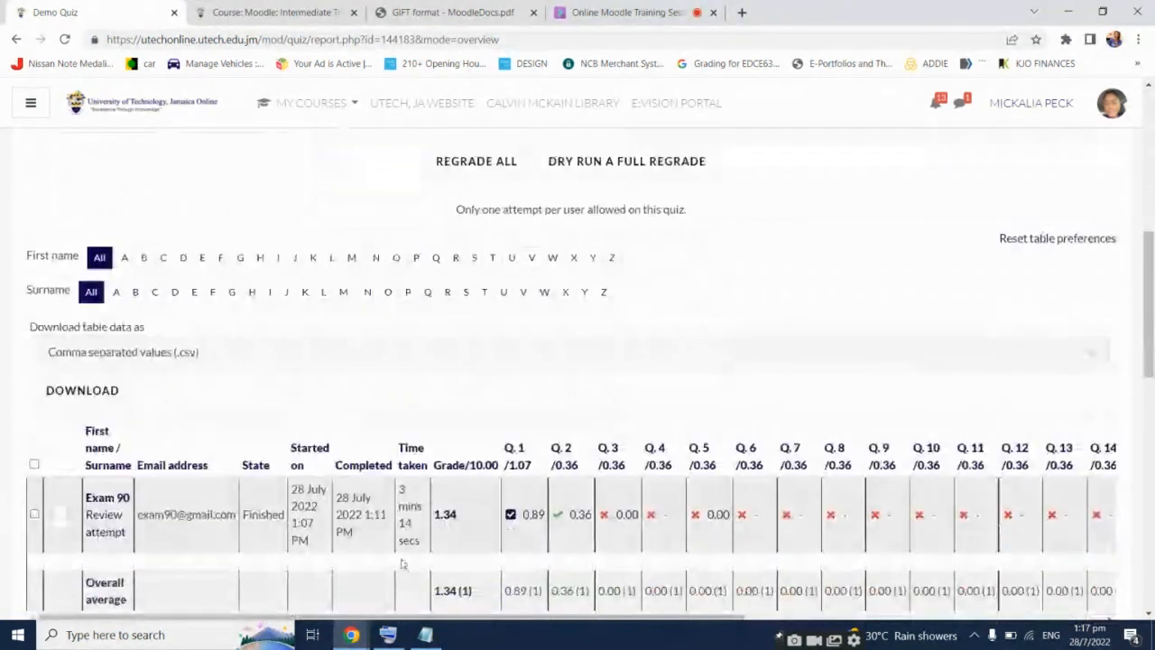
pyautogui.click(245, 358)
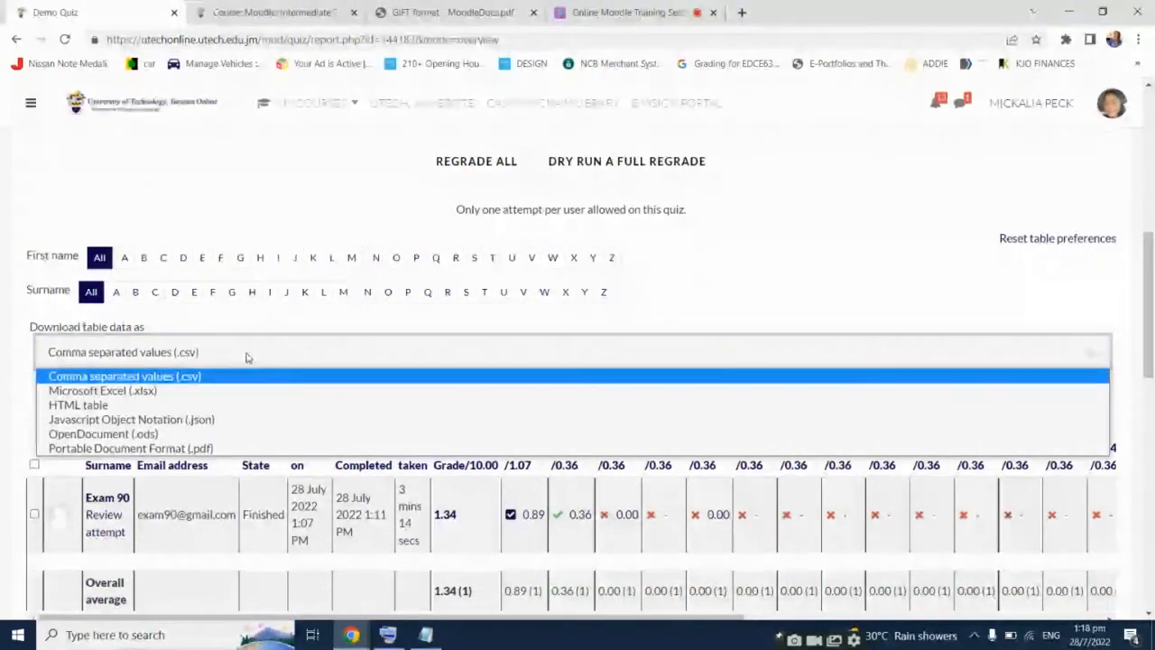
pyautogui.click(181, 394)
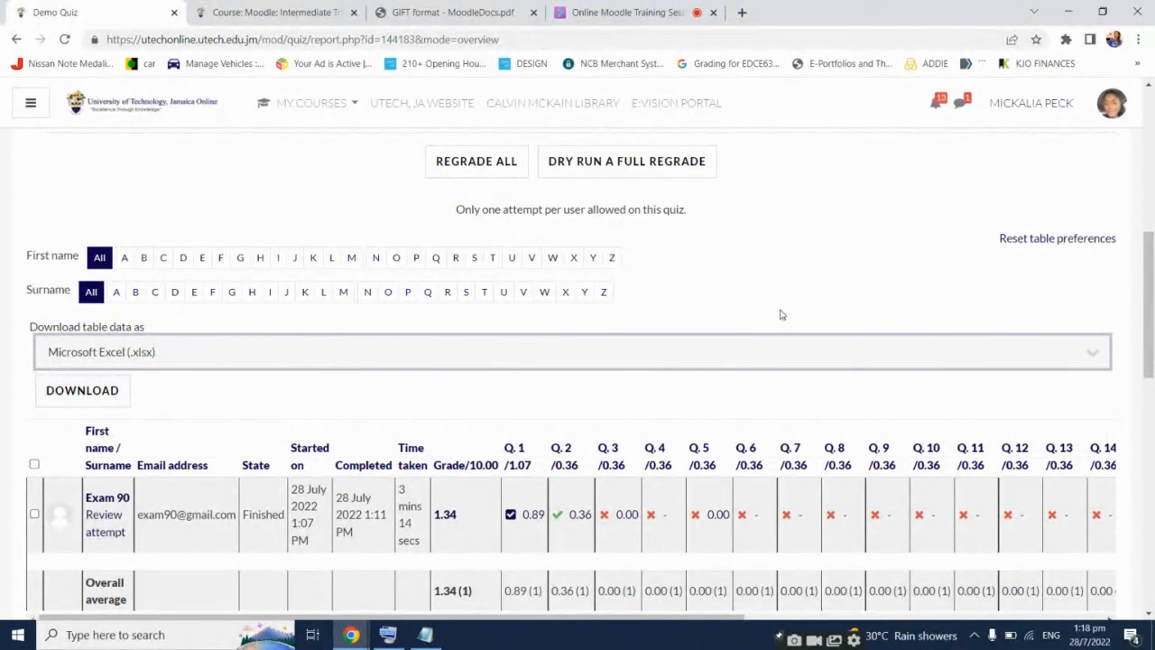
pyautogui.scroll(5, 783, 295)
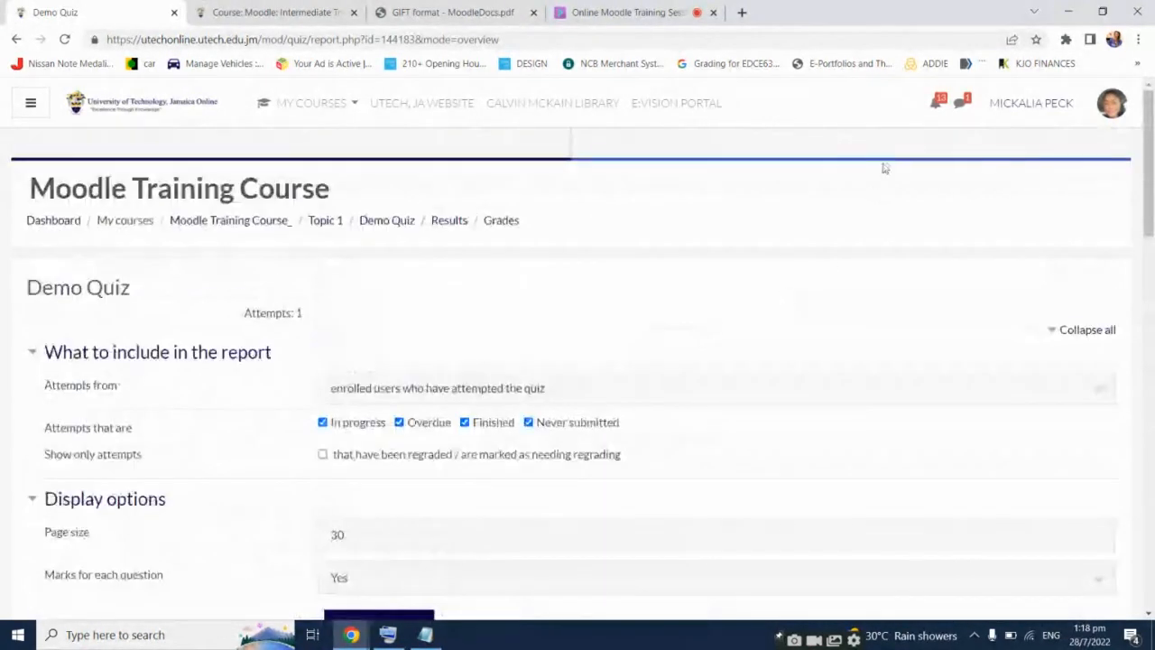
# Review Demo Quiz's 28–29 July 2022 dates on the course page, then return to the live session
pyautogui.click(271, 223)
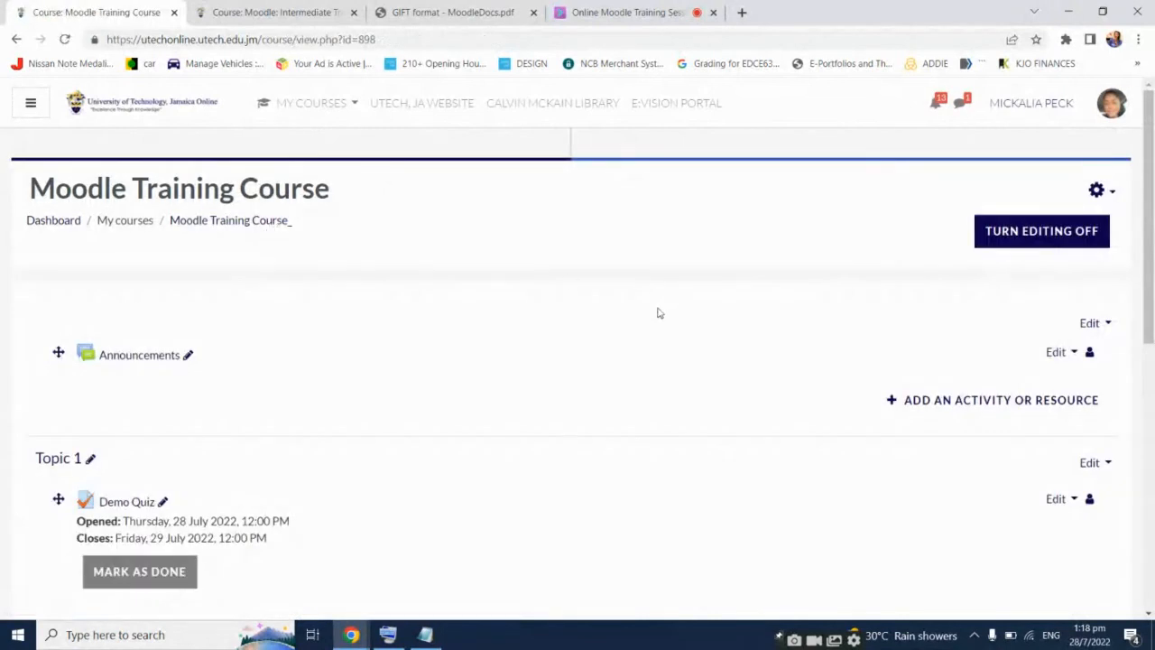
pyautogui.scroll(-1, 658, 315)
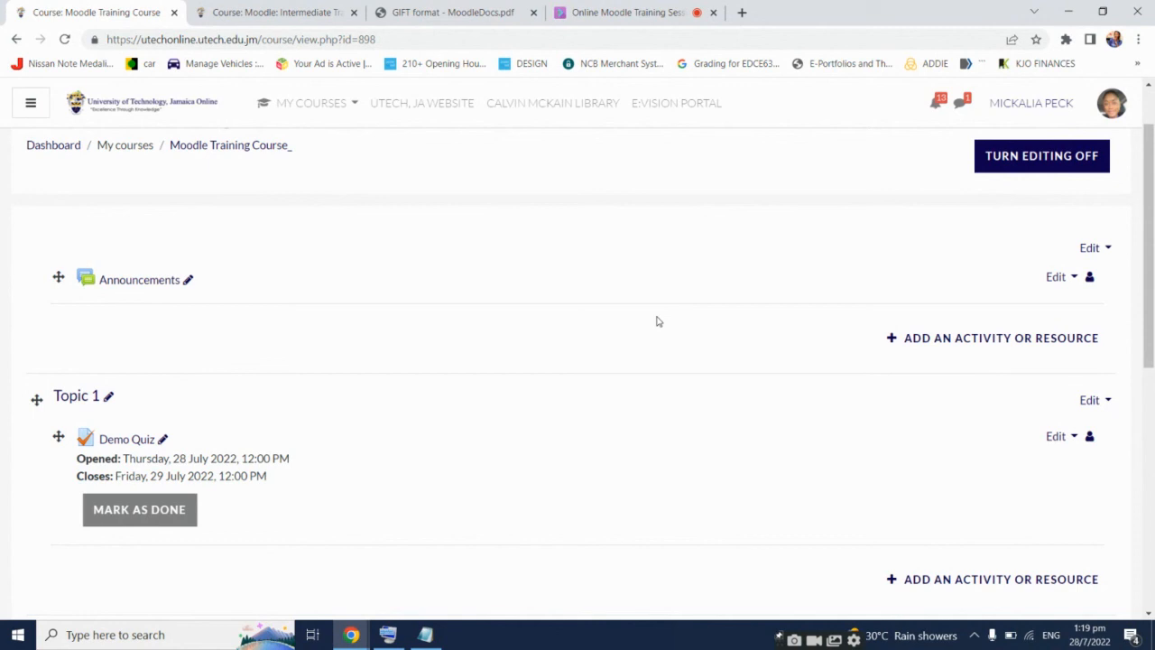
pyautogui.click(654, 11)
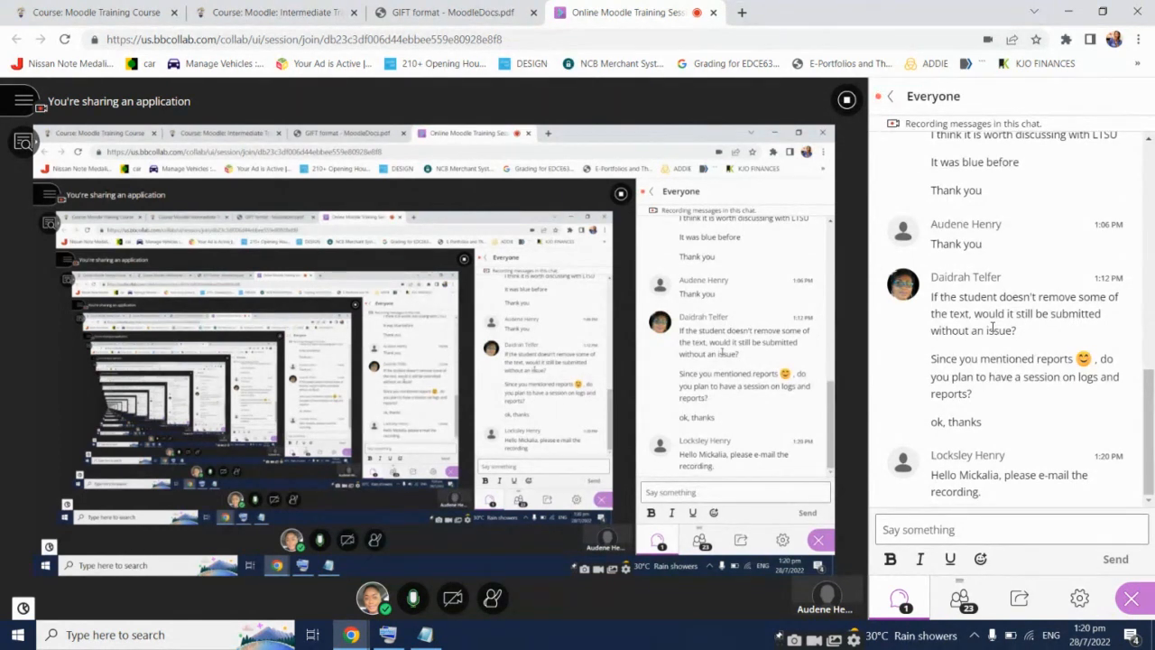
# Go from the live session back to the Intermediate course (MIT1001) page
pyautogui.click(341, 7)
pyautogui.scroll(3, 652, 330)
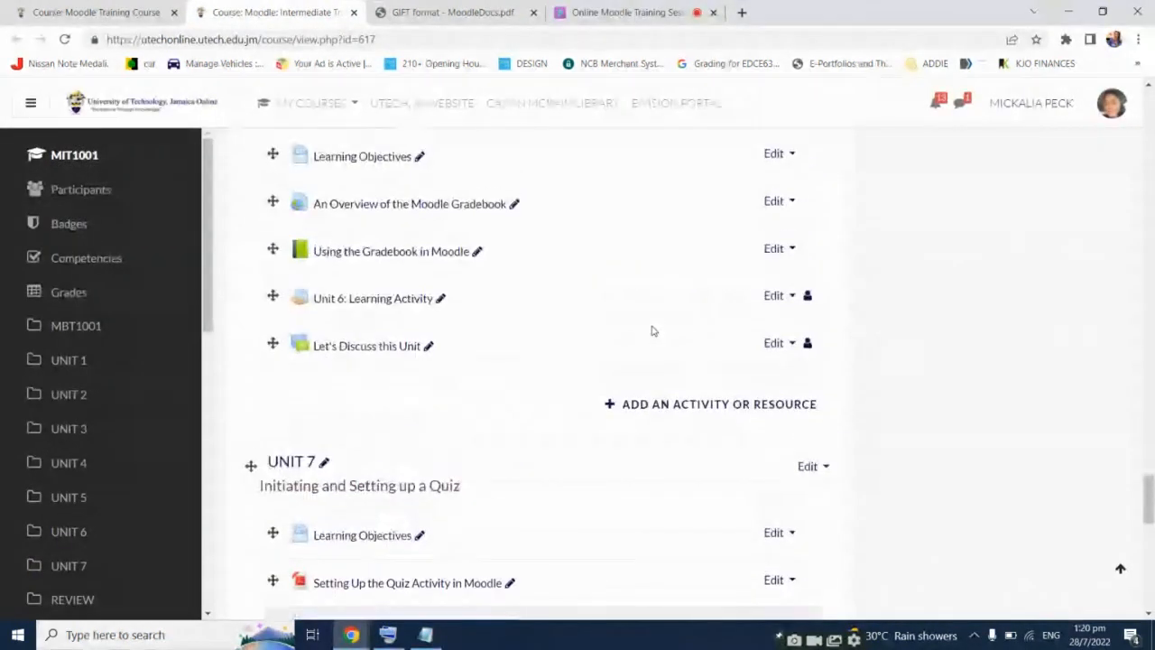
pyautogui.scroll(2, 654, 331)
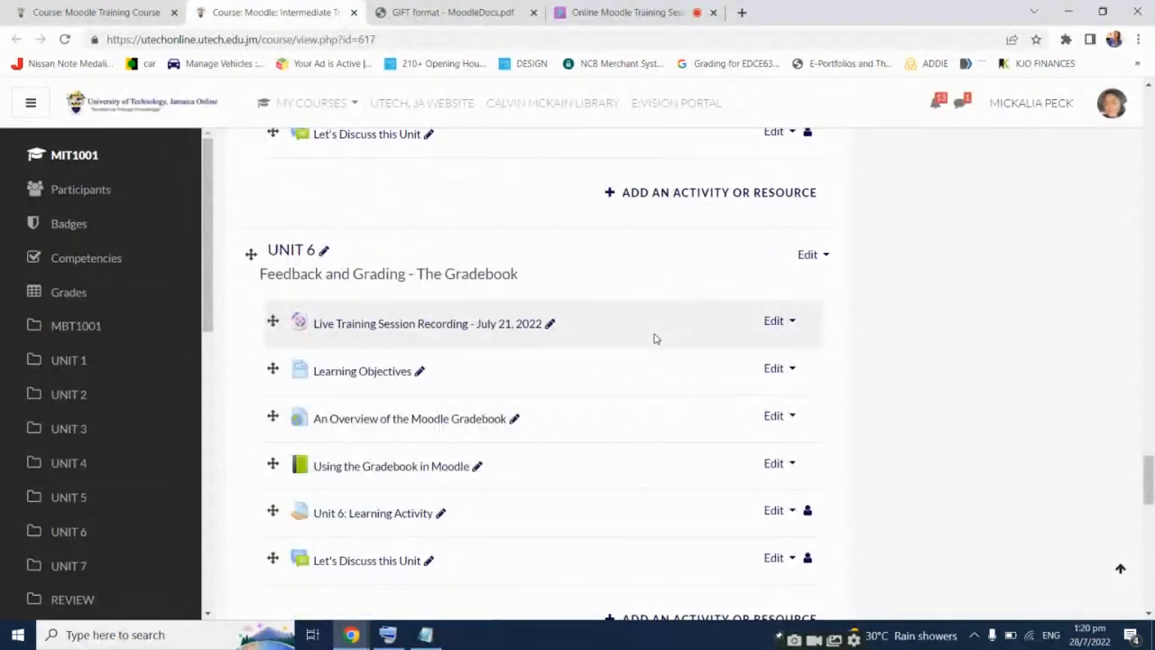
pyautogui.scroll(-5, 653, 337)
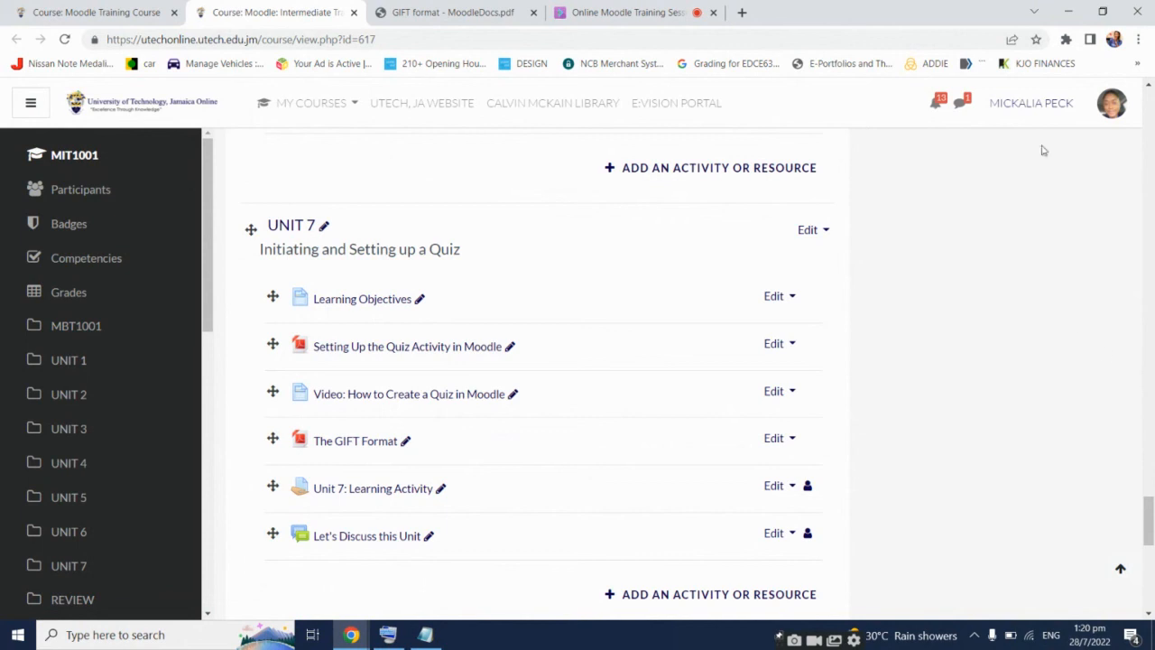
pyautogui.click(622, 12)
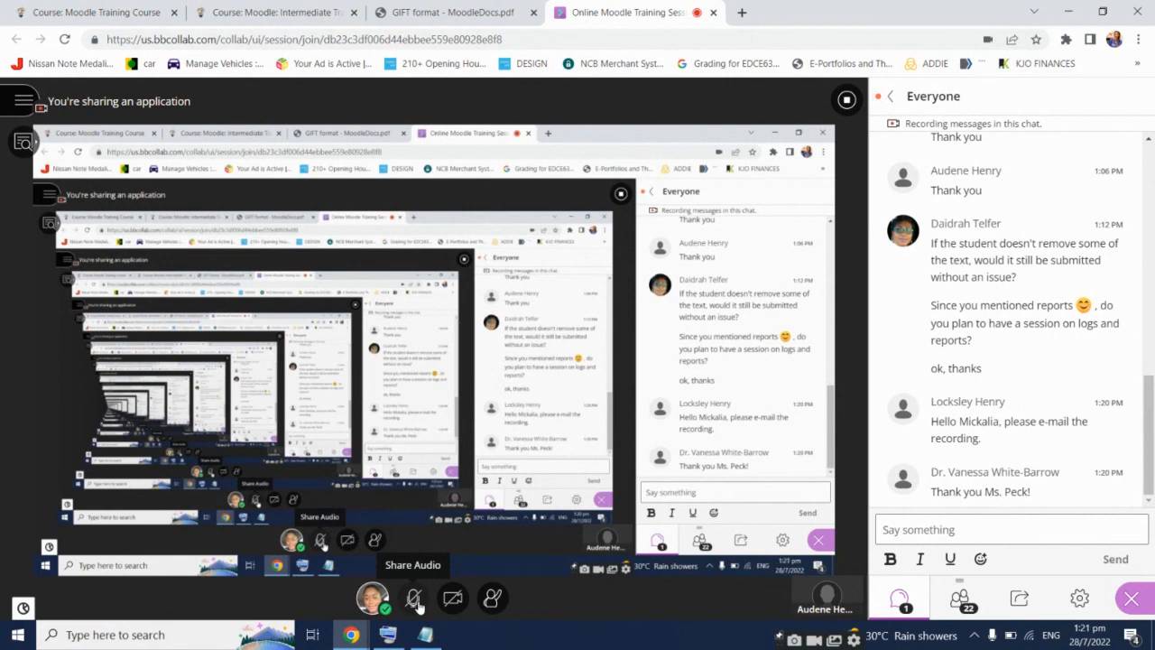
# Turn on Share Audio so the shared application's sound reaches the Collaborate session
pyautogui.click(415, 601)
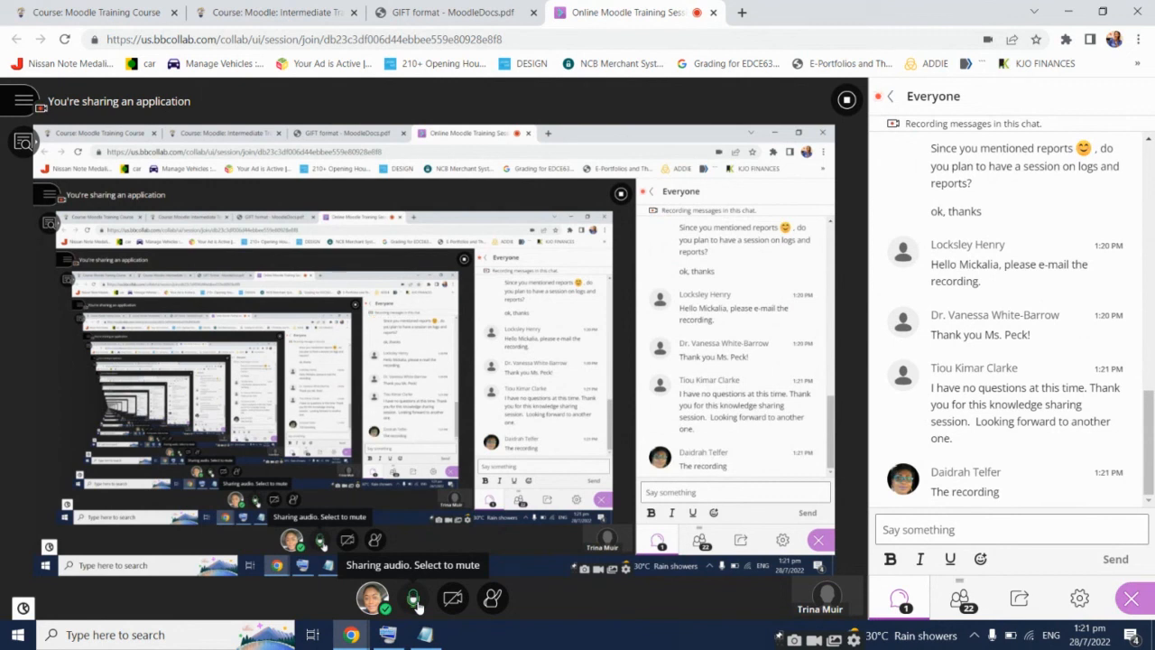
pyautogui.click(270, 12)
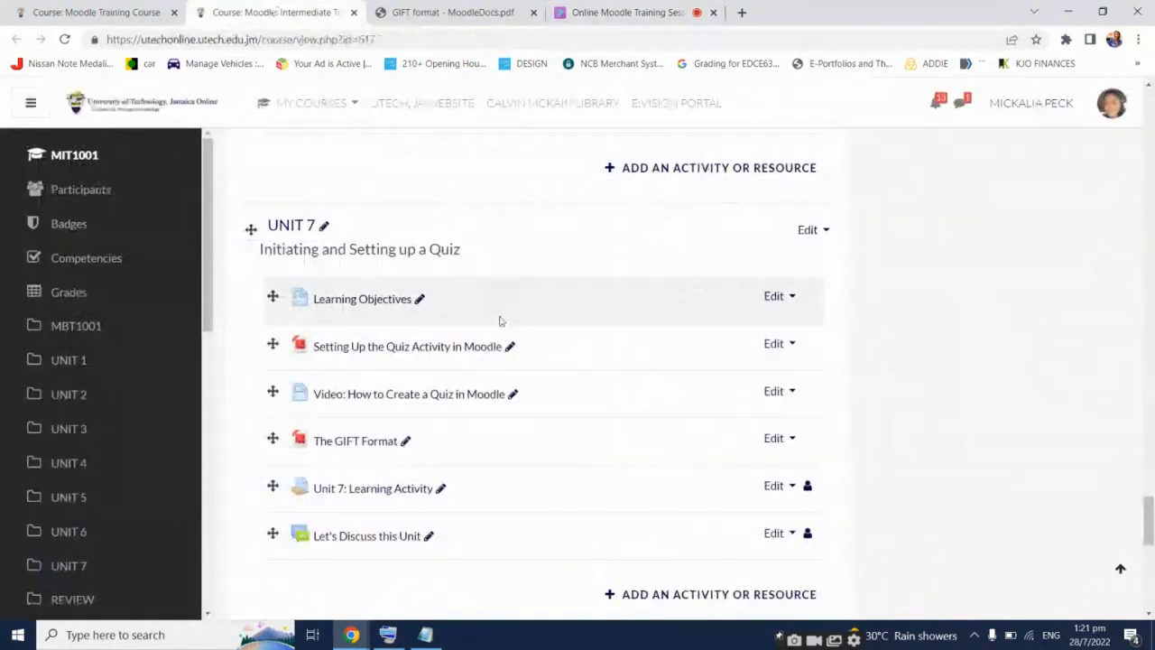
pyautogui.scroll(2, 533, 447)
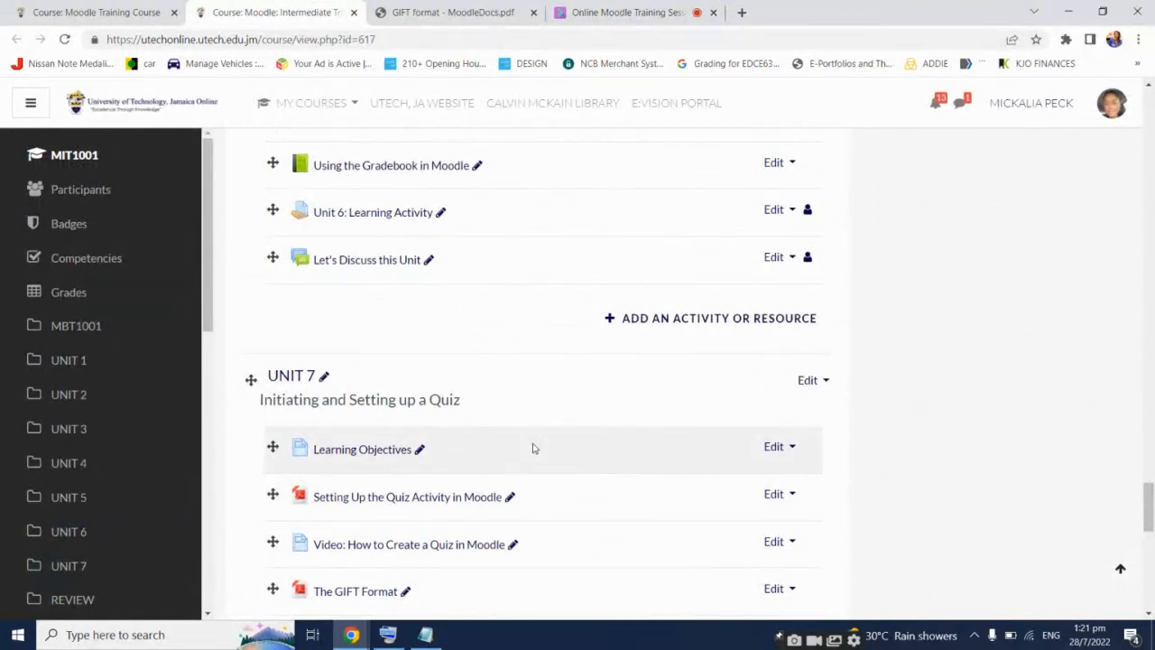
pyautogui.scroll(4, 533, 449)
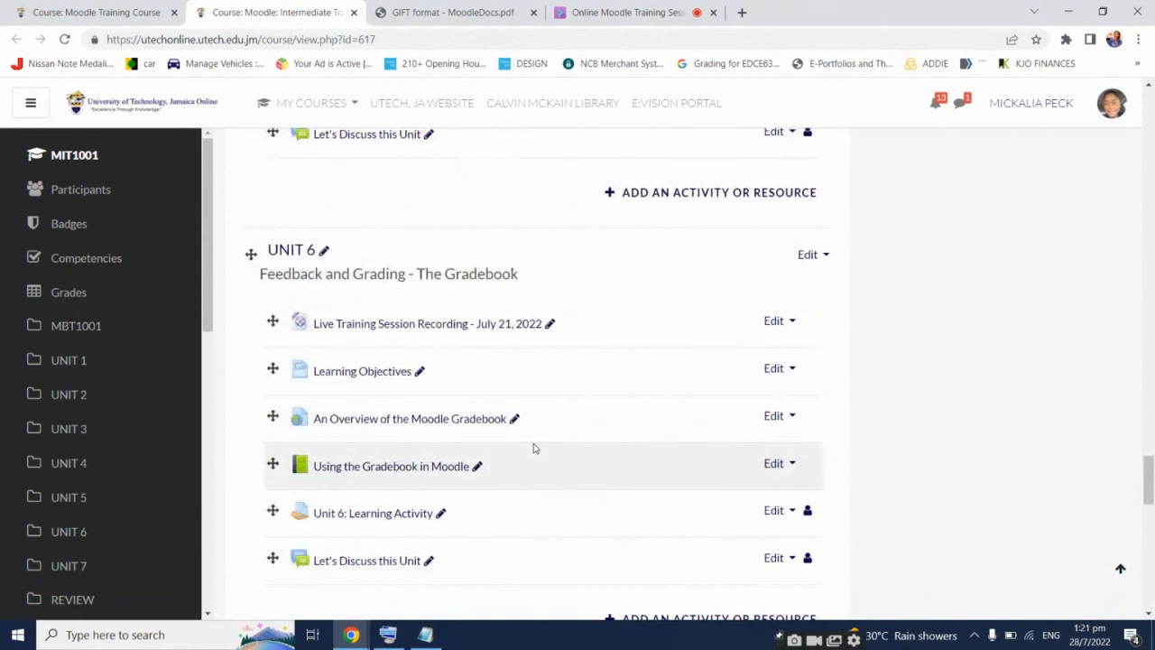
pyautogui.scroll(3, 541, 451)
pyautogui.scroll(2, 543, 452)
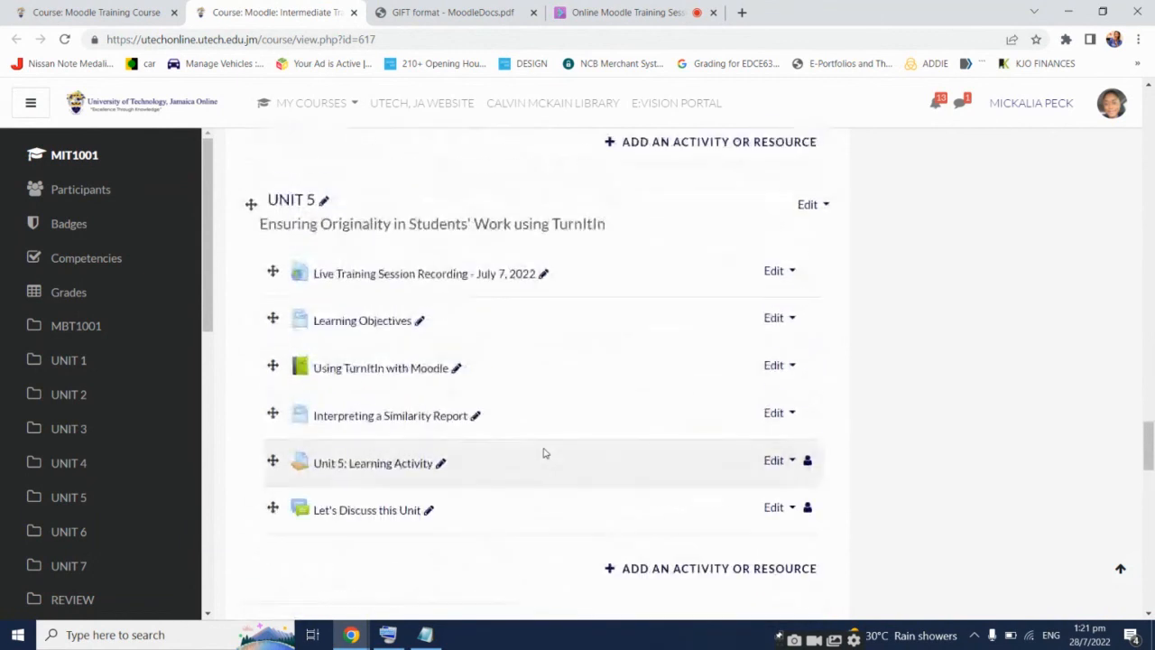
pyautogui.scroll(3, 542, 451)
pyautogui.scroll(8, 544, 451)
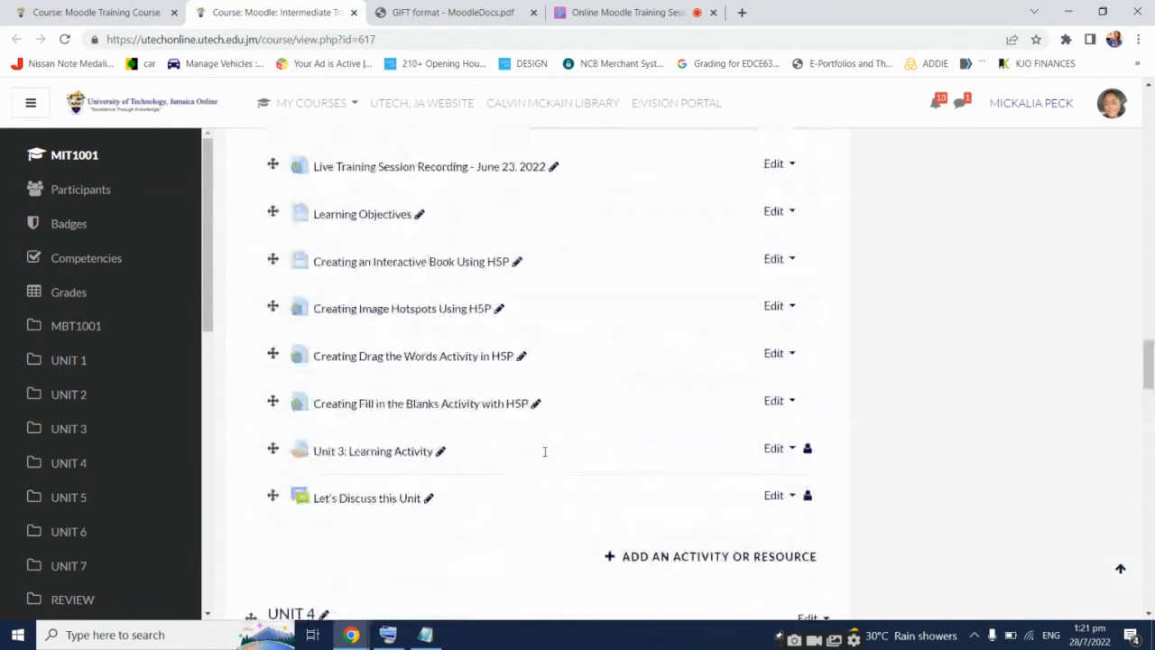
pyautogui.scroll(-6, 544, 456)
pyautogui.scroll(-10, 544, 458)
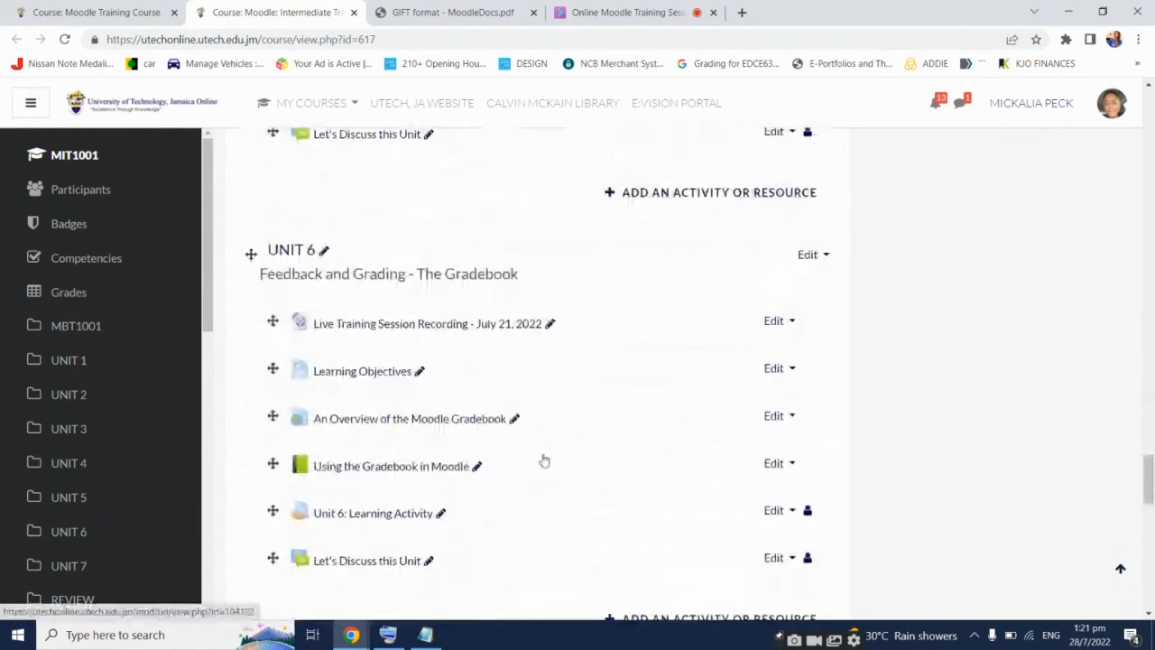
pyautogui.scroll(-3, 544, 459)
pyautogui.scroll(-2, 544, 459)
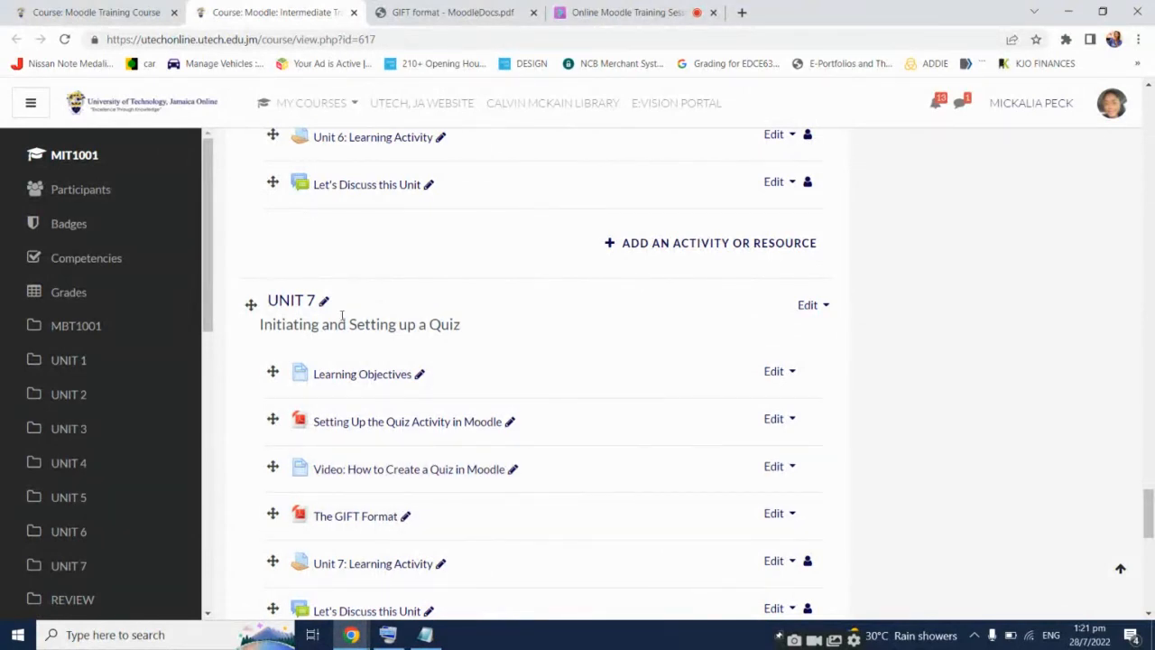
pyautogui.click(632, 11)
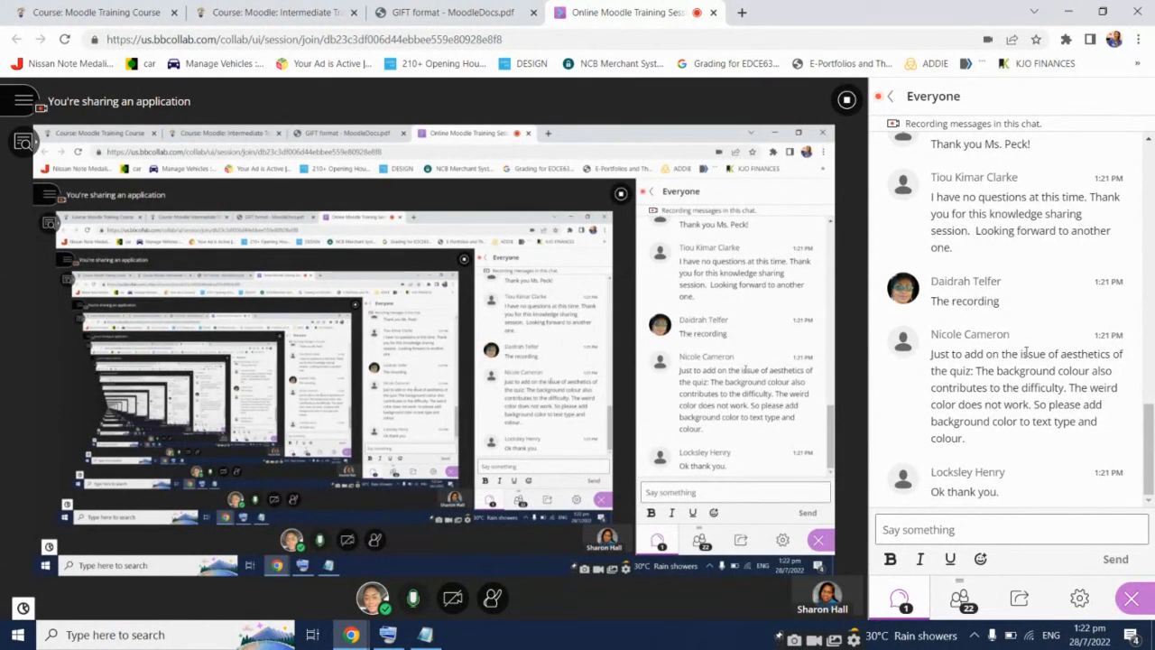
# Copy the chat comment about the quiz background colour to the end of the DEMOQUIZ notes
pyautogui.tripleClick(1025, 353)
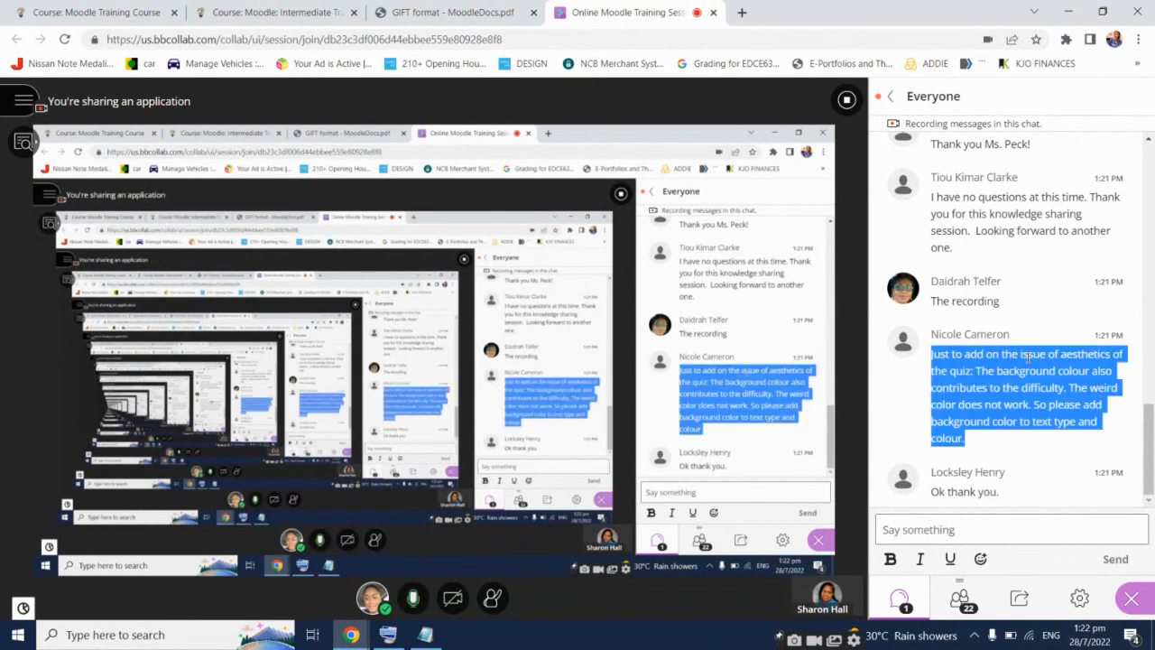
pyautogui.click(425, 634)
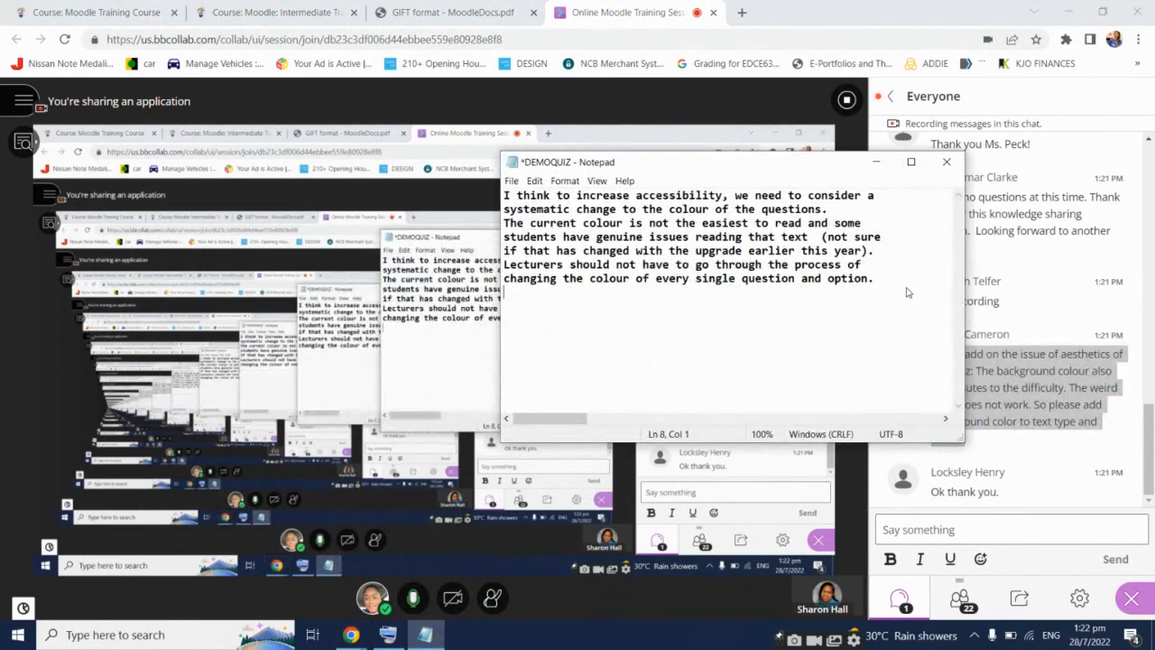
pyautogui.press('Return')
pyautogui.press('Return')
pyautogui.hotkey('ctrl', 'v')
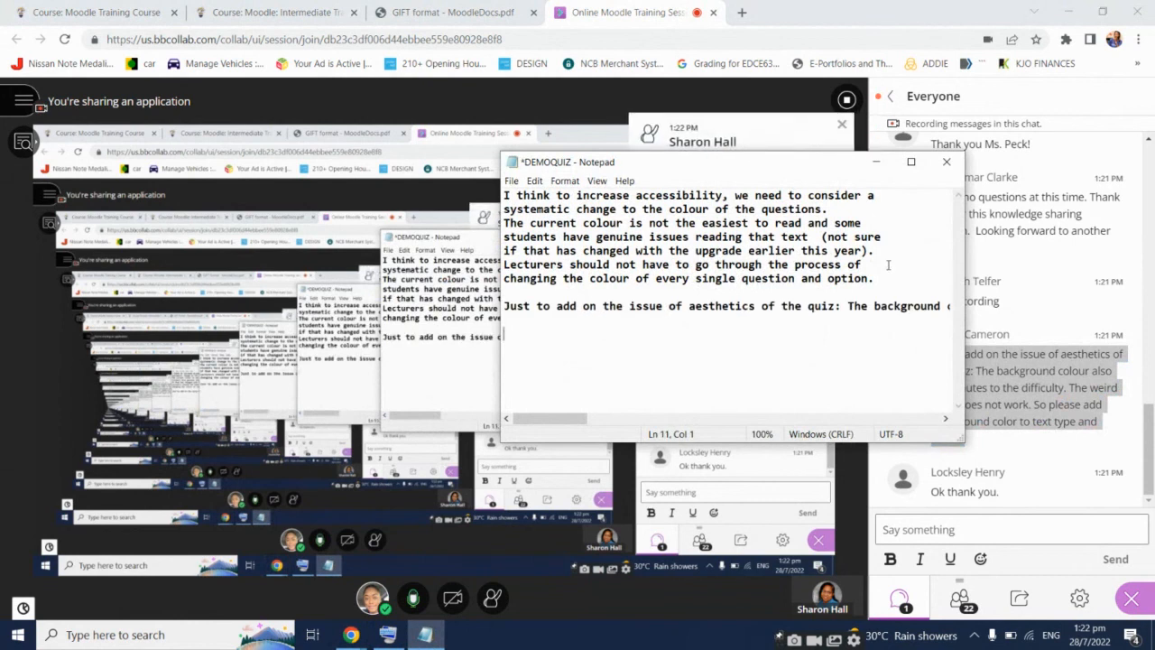
# Split the pasted comment into four lines before 'The background', 'The weird' and 'to text type'
pyautogui.click(849, 305)
pyautogui.press('Return')
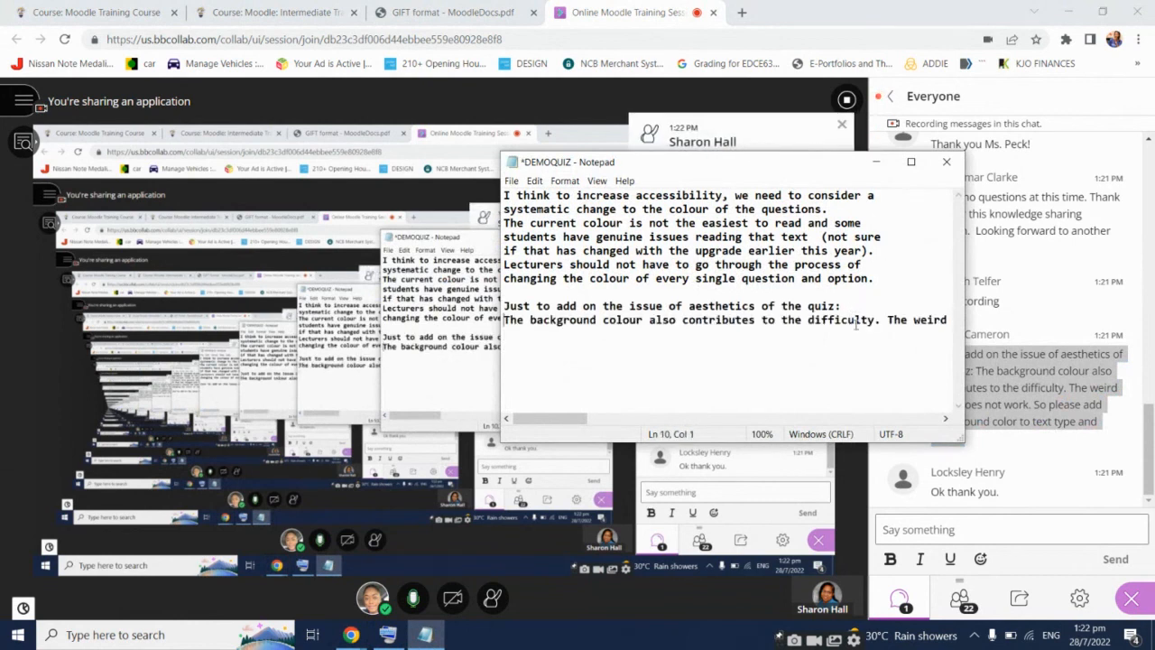
pyautogui.click(888, 318)
pyautogui.press('Return')
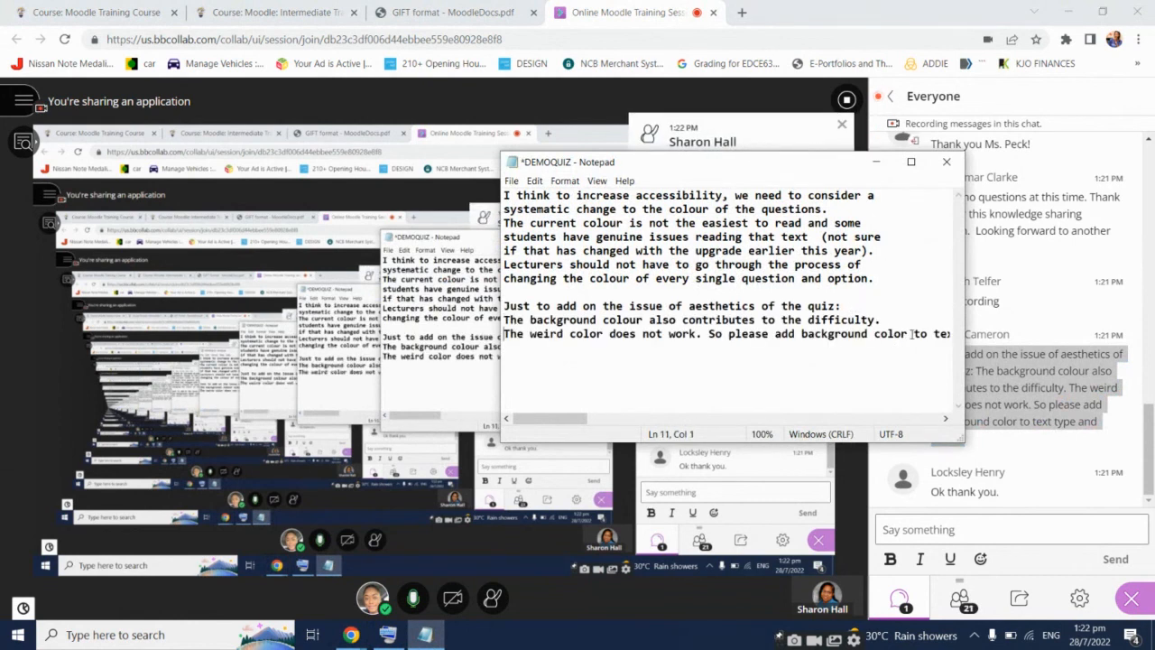
pyautogui.click(910, 334)
pyautogui.press('Return')
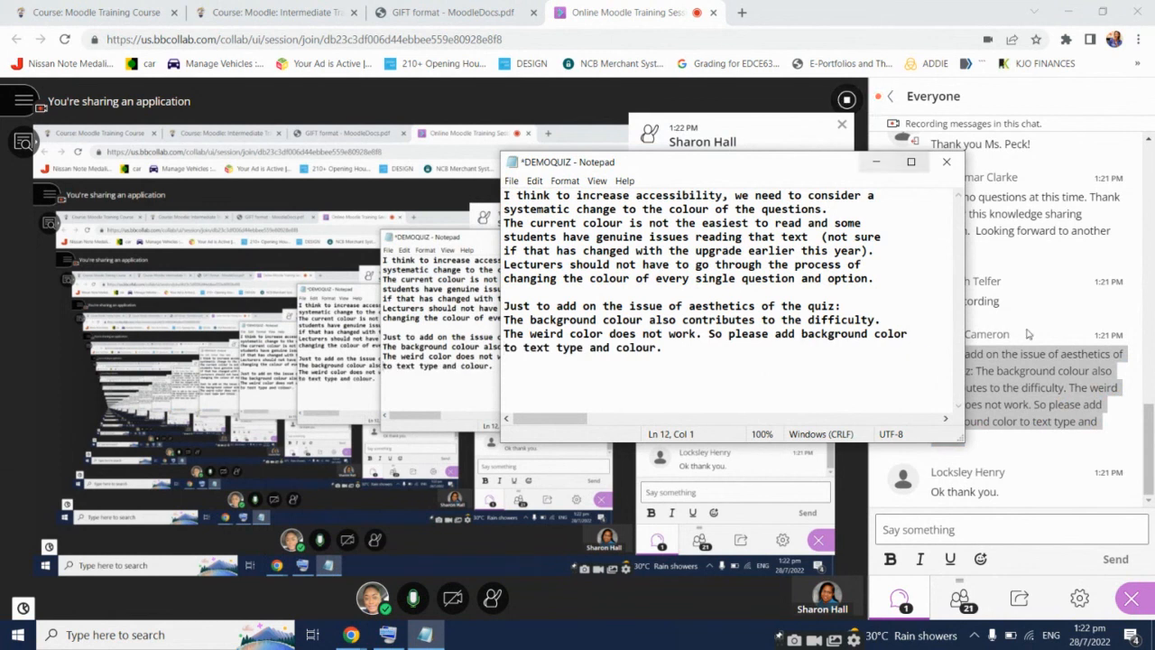
pyautogui.click(969, 604)
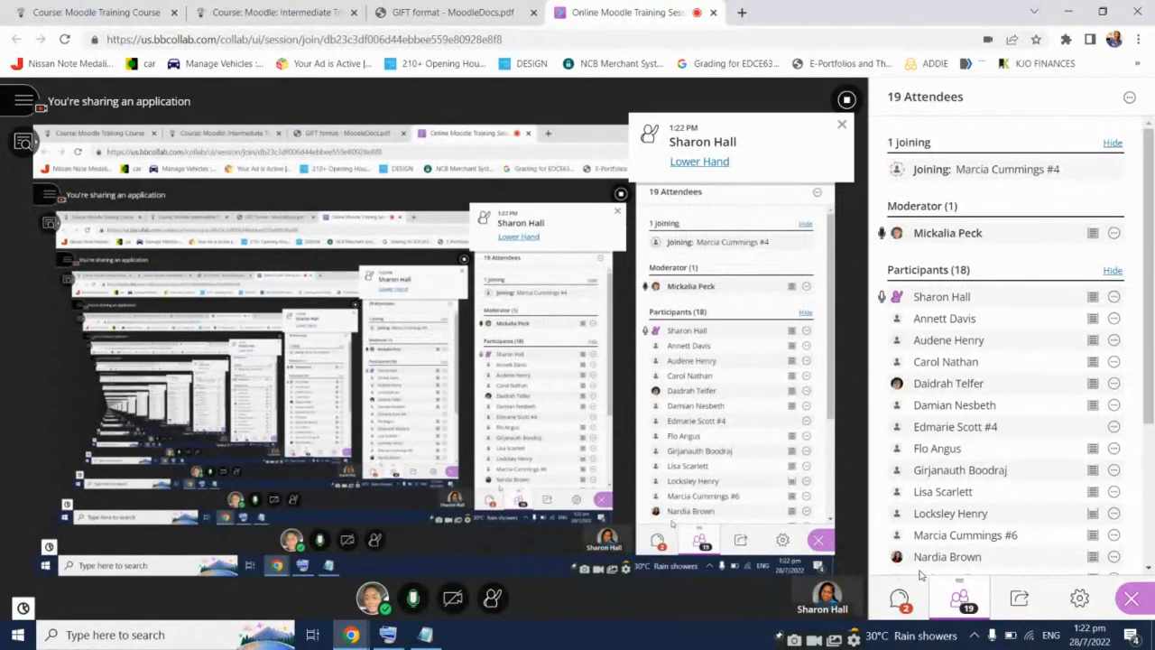
pyautogui.click(900, 600)
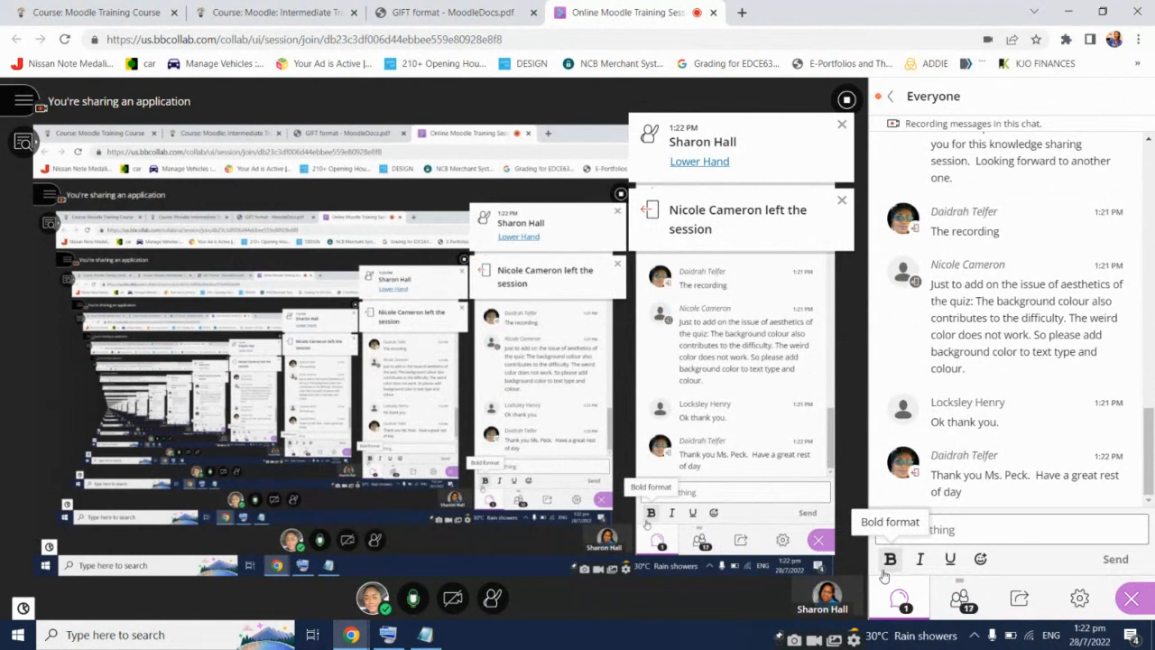
pyautogui.click(967, 607)
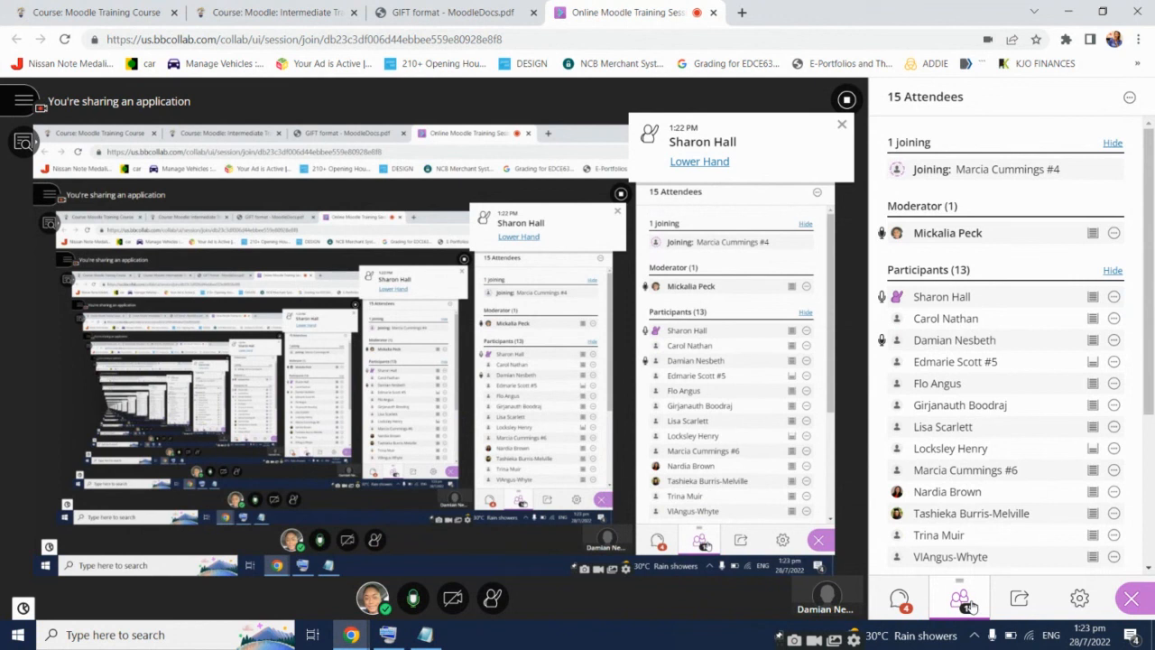
pyautogui.click(901, 595)
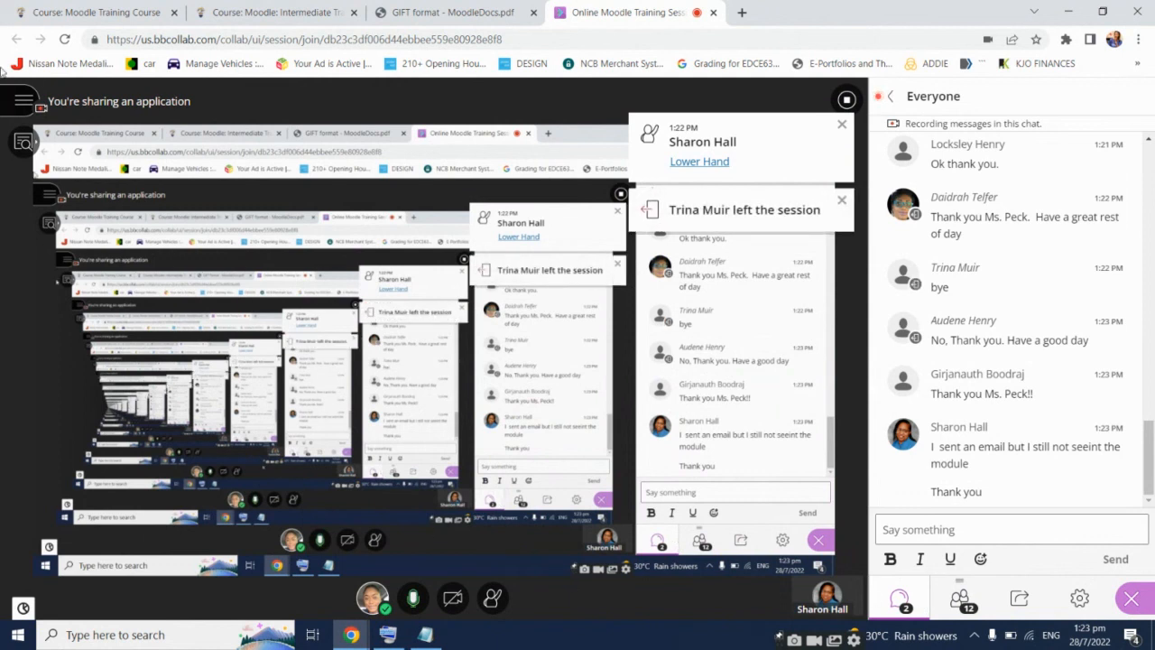
# Open the top-left session menu to reach the Stop Recording option
pyautogui.click(22, 102)
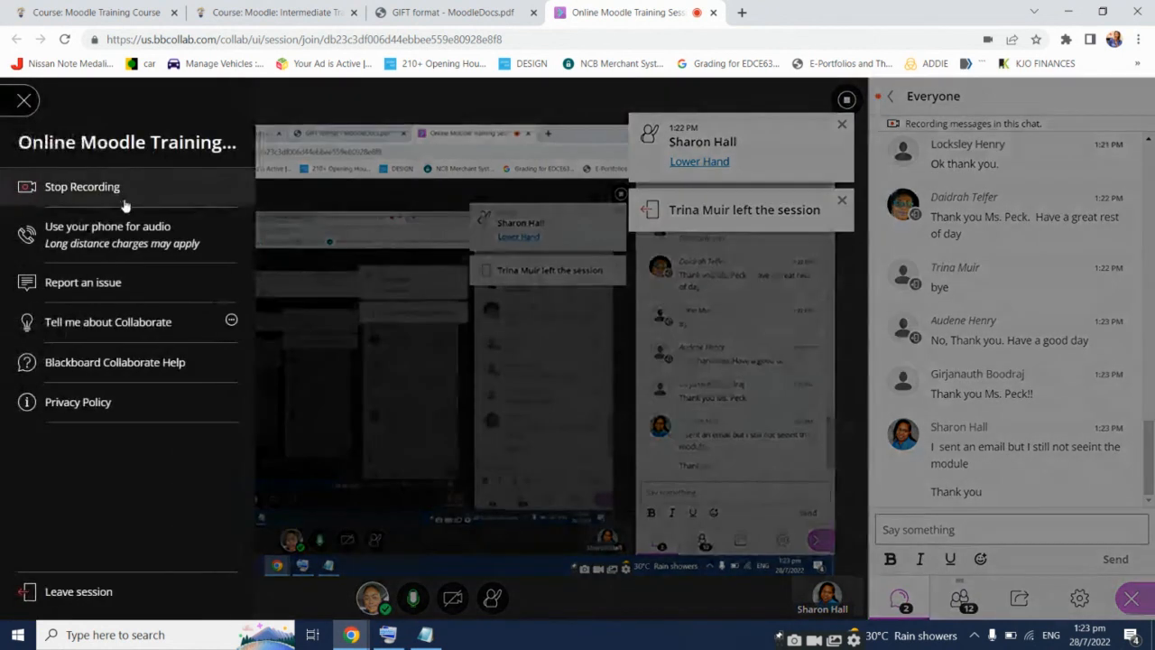